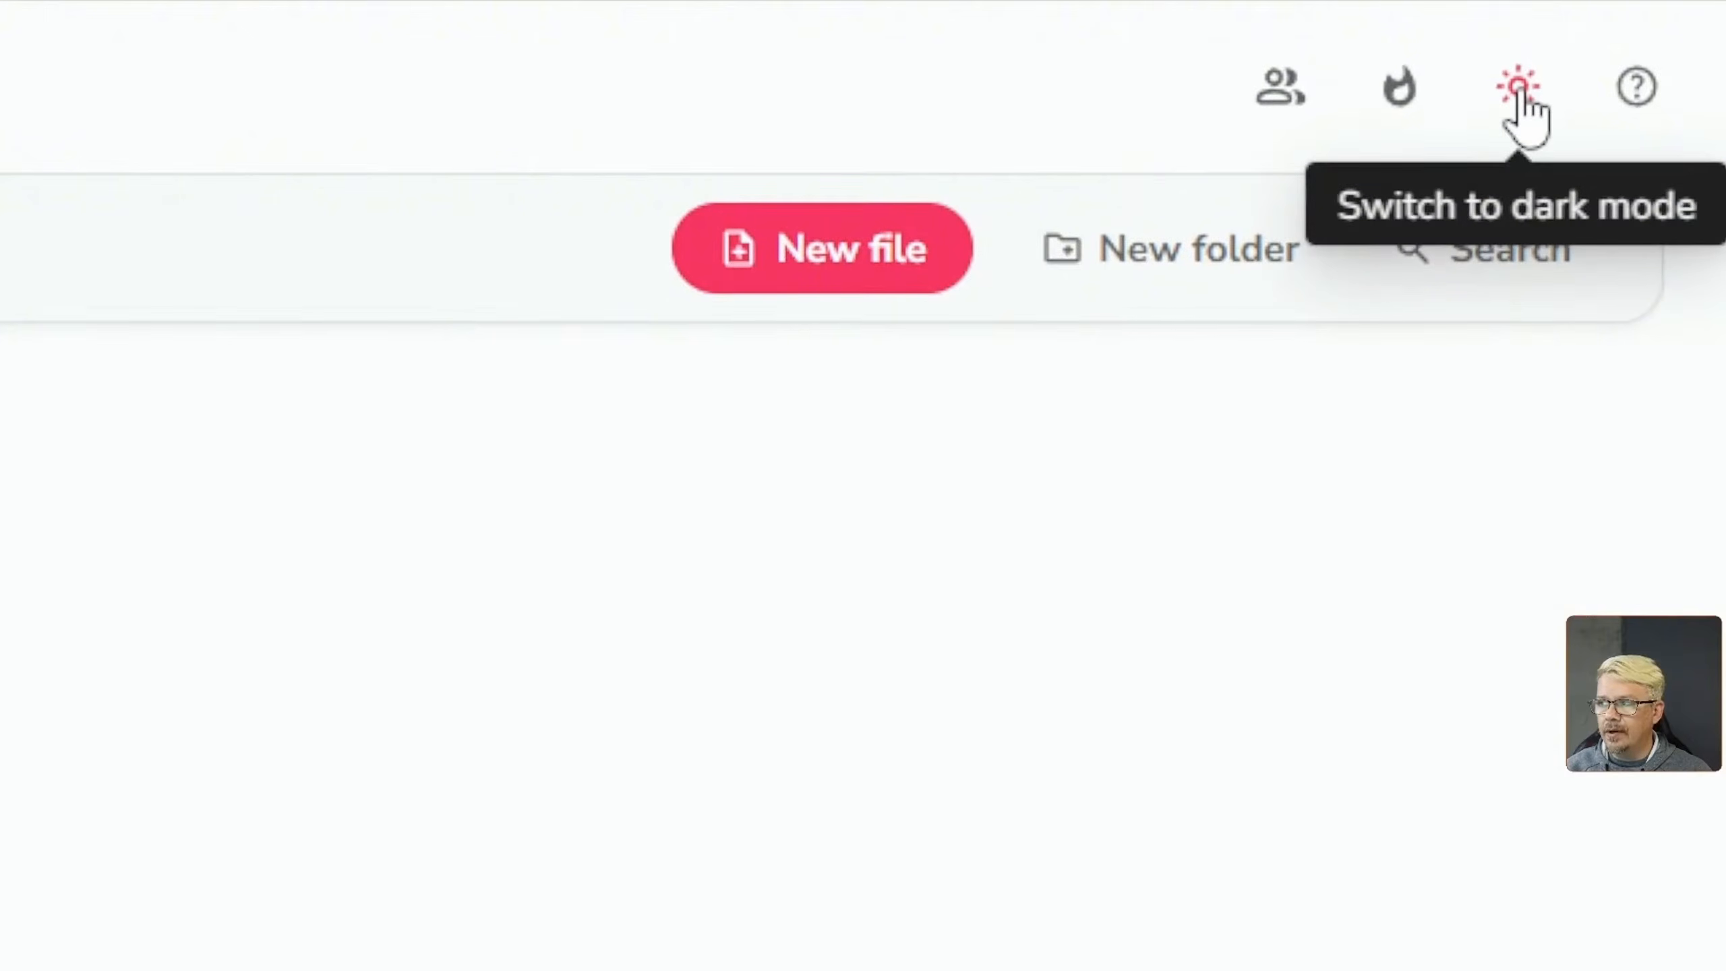
Switch the interface to dark mode and start a new video file named "Test 1"
left_click(1520, 88)
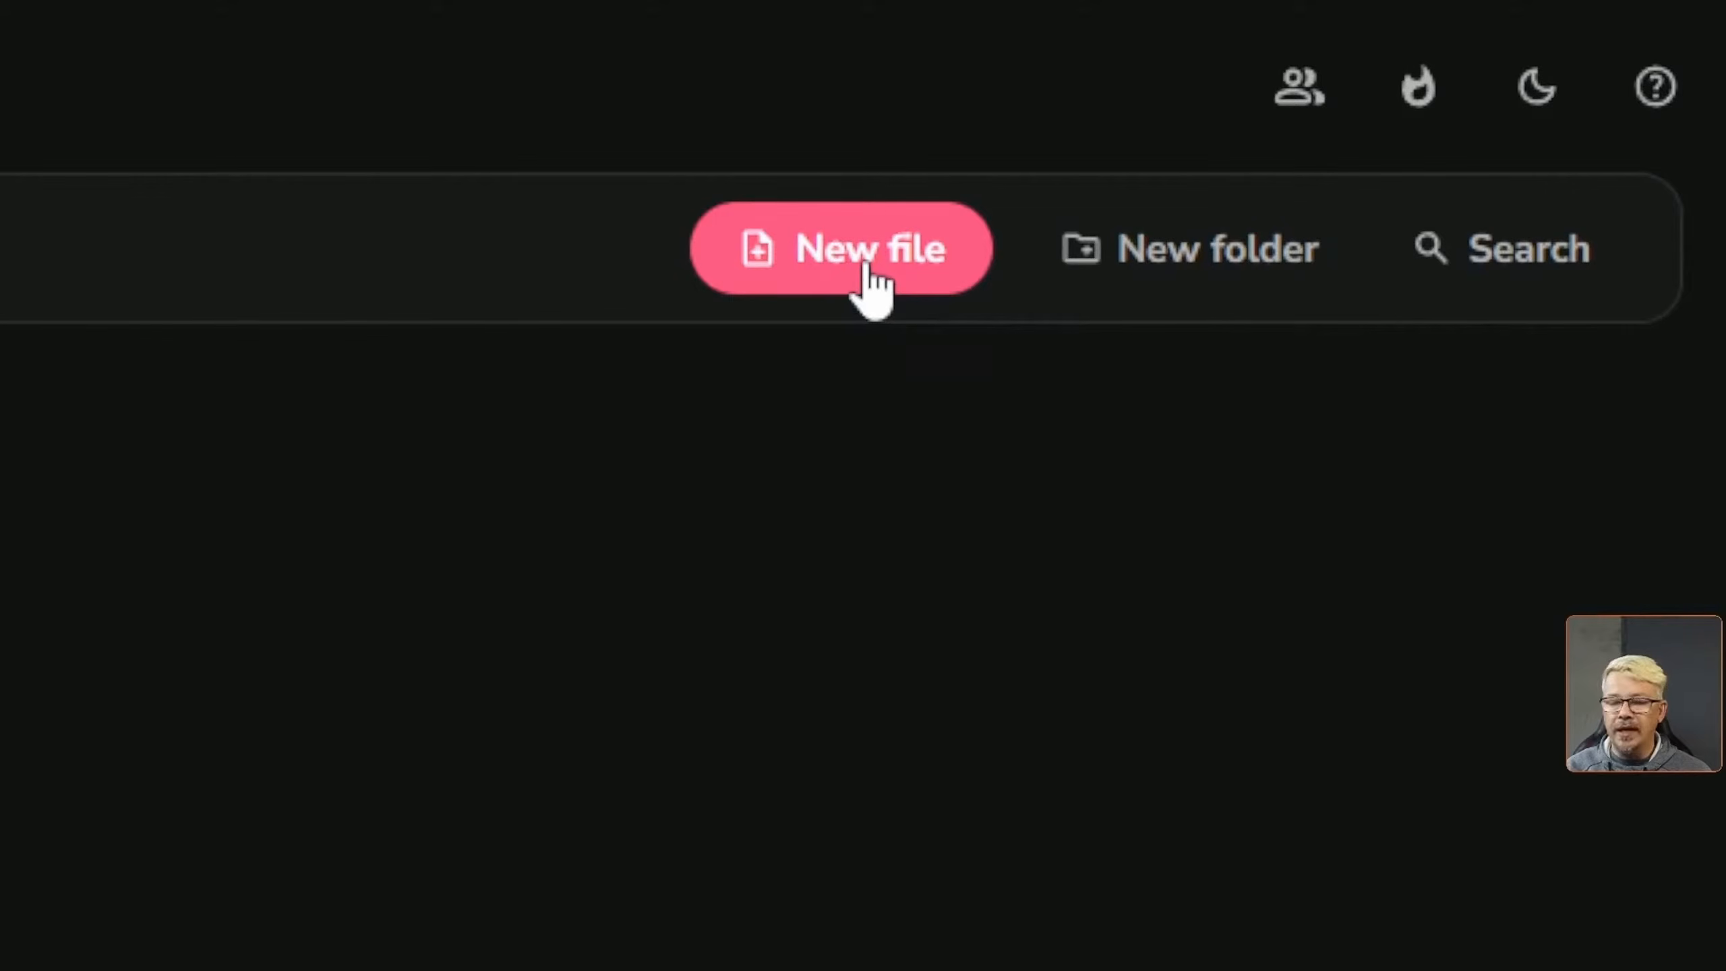
left_click(867, 266)
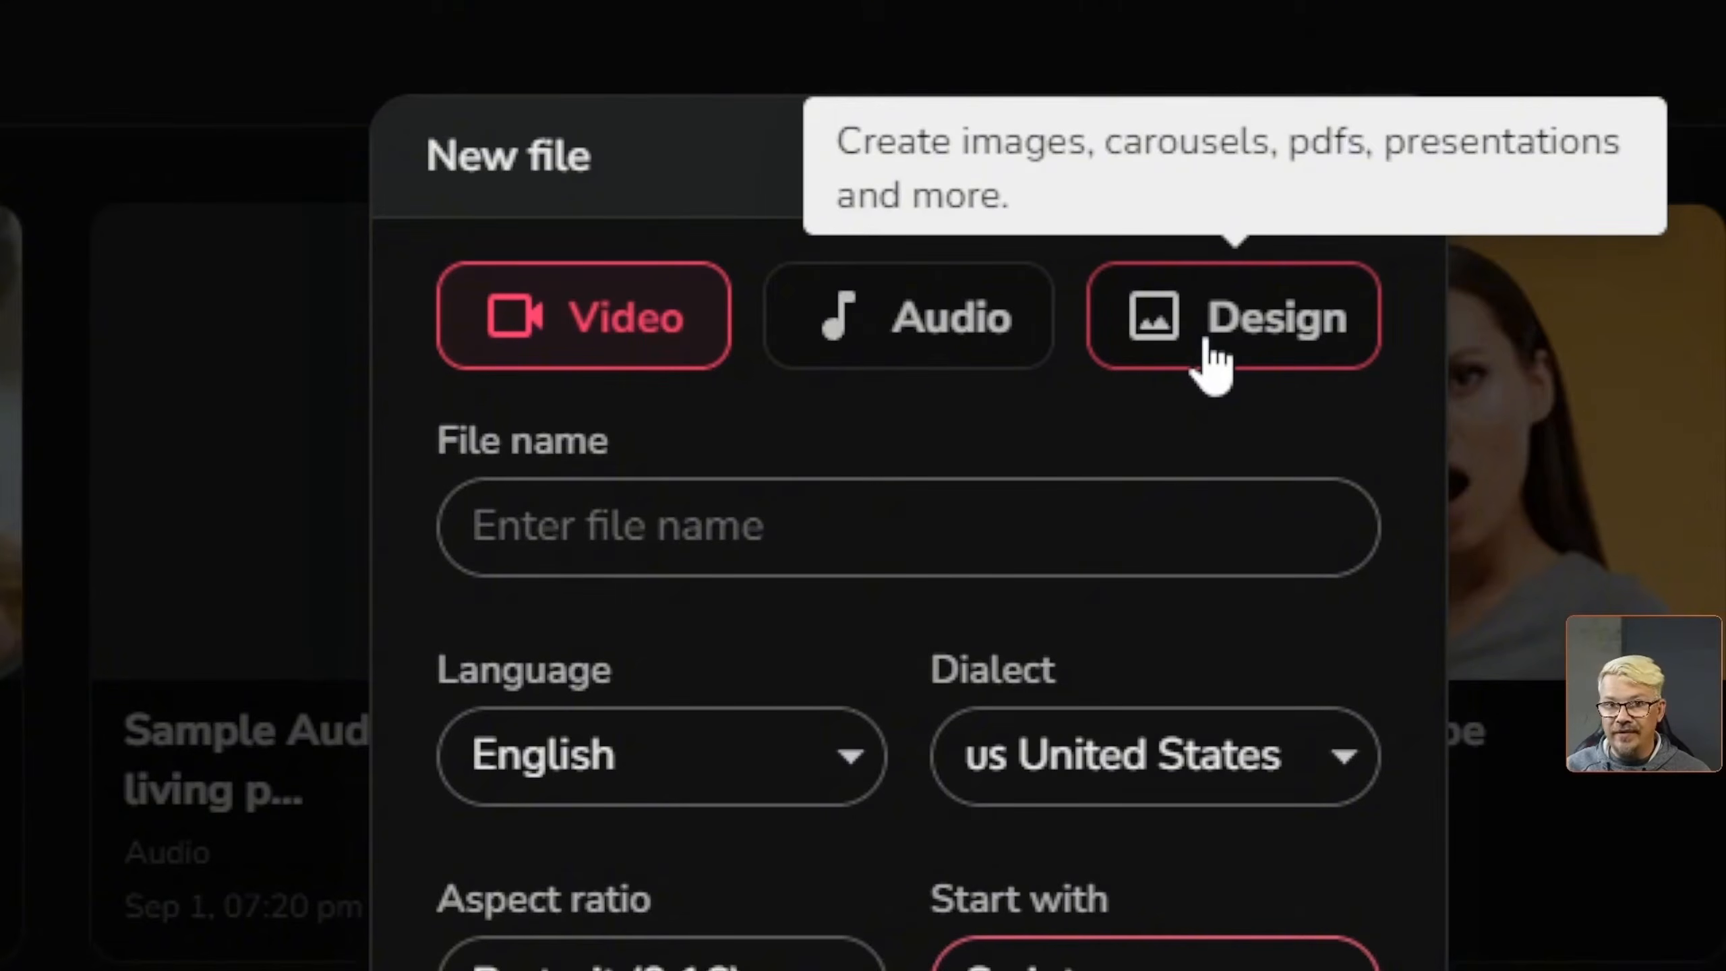
left_click(832, 536)
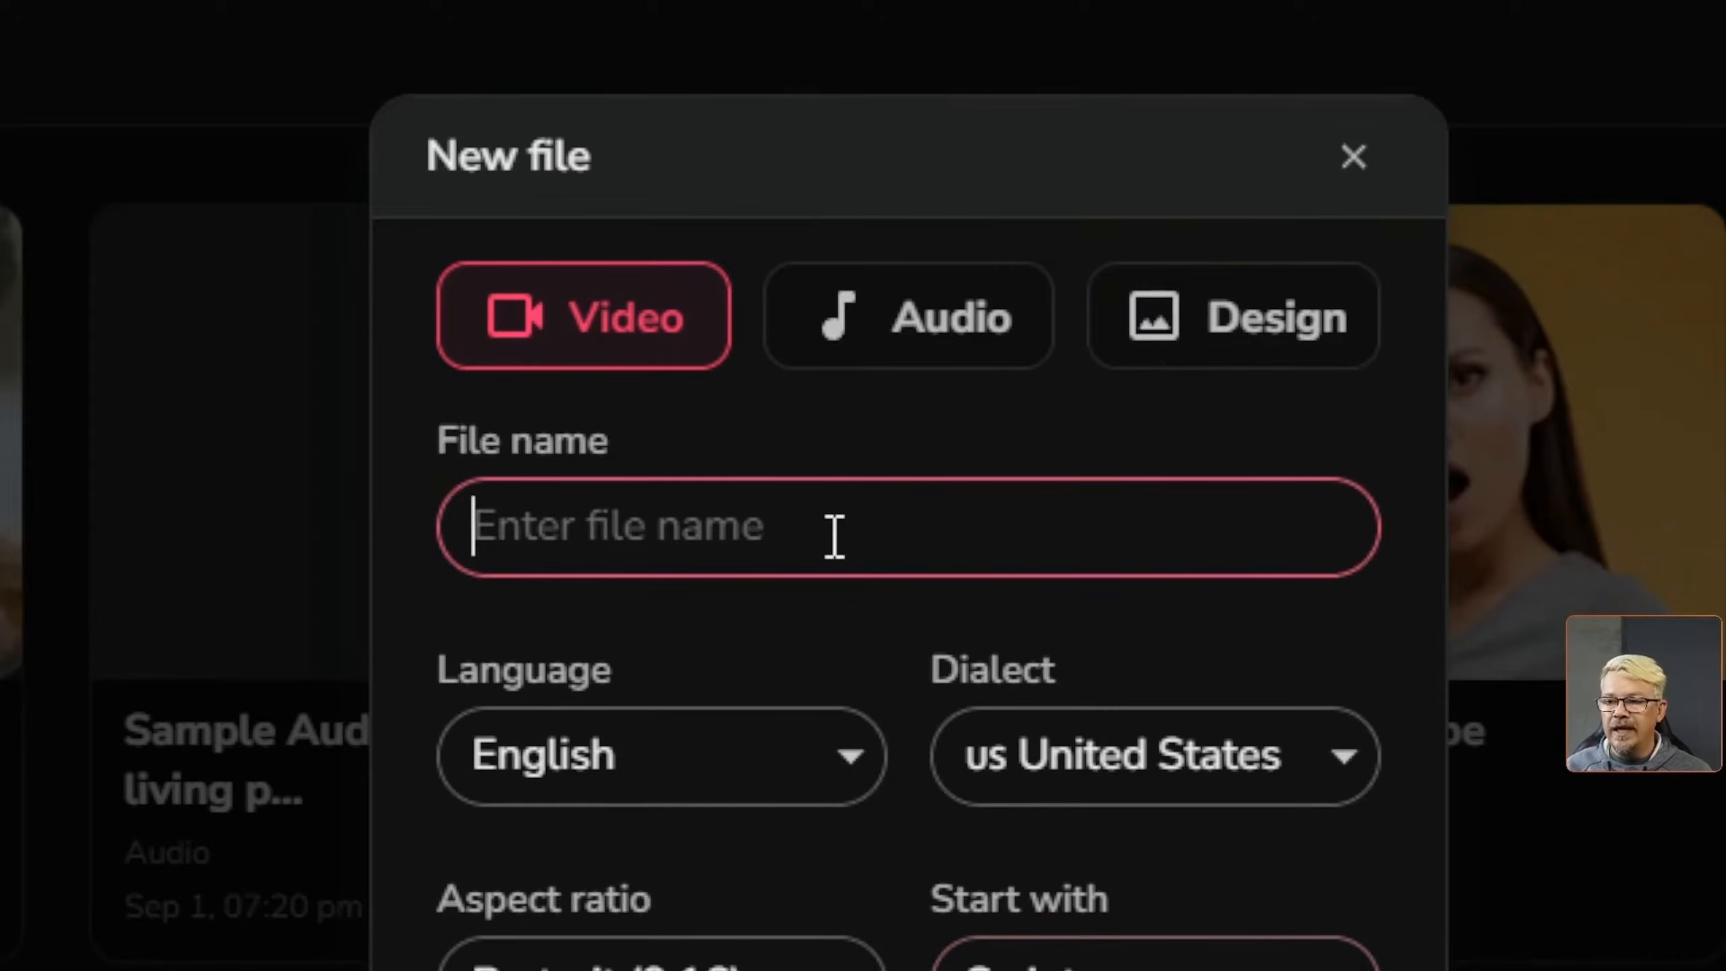
type("Test 1")
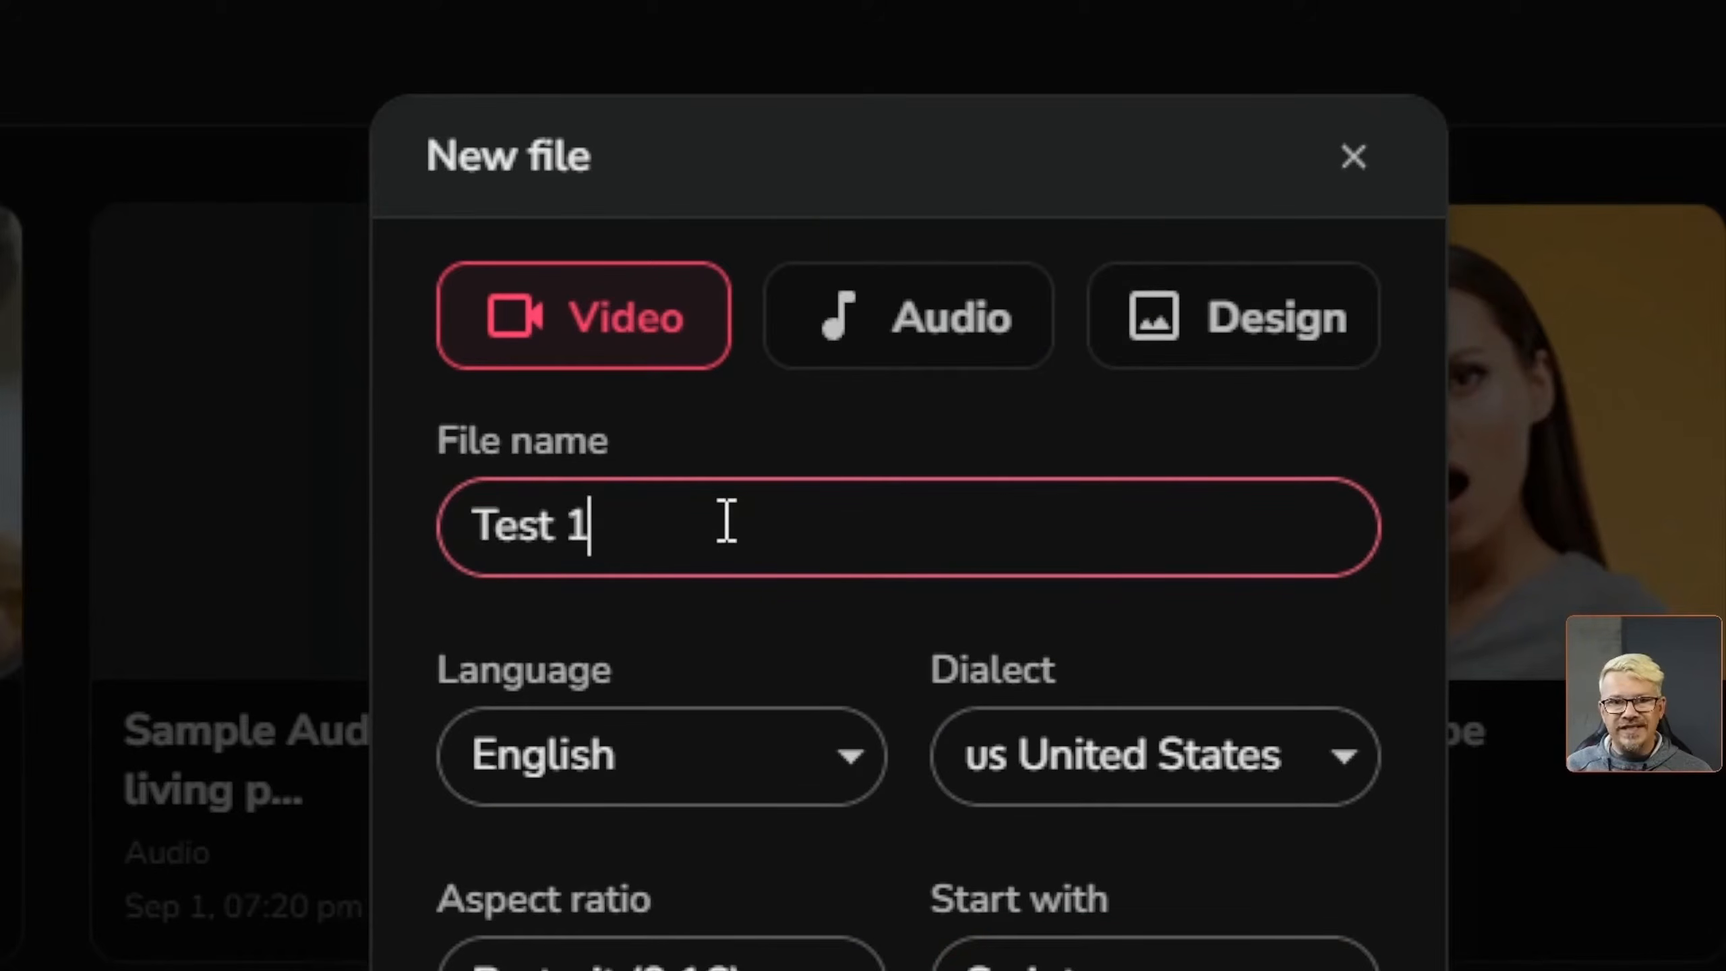
Examine the available language, dialect and aspect ratio options for the new video file
left_click(843, 757)
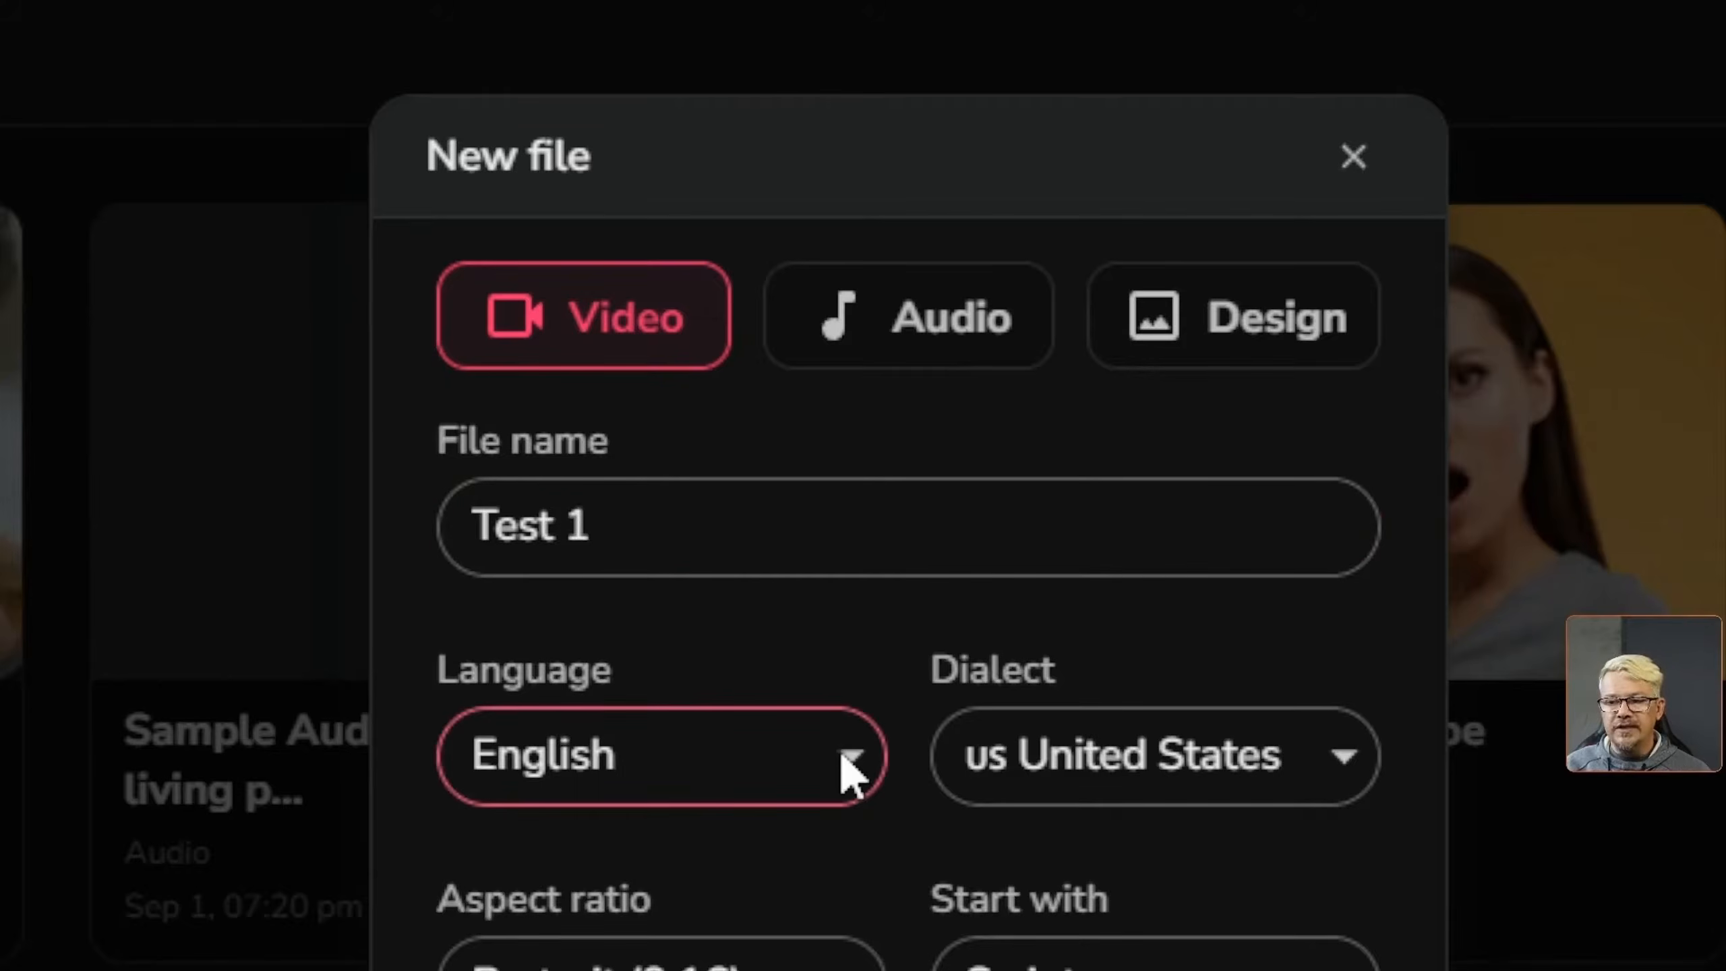
left_click(849, 774)
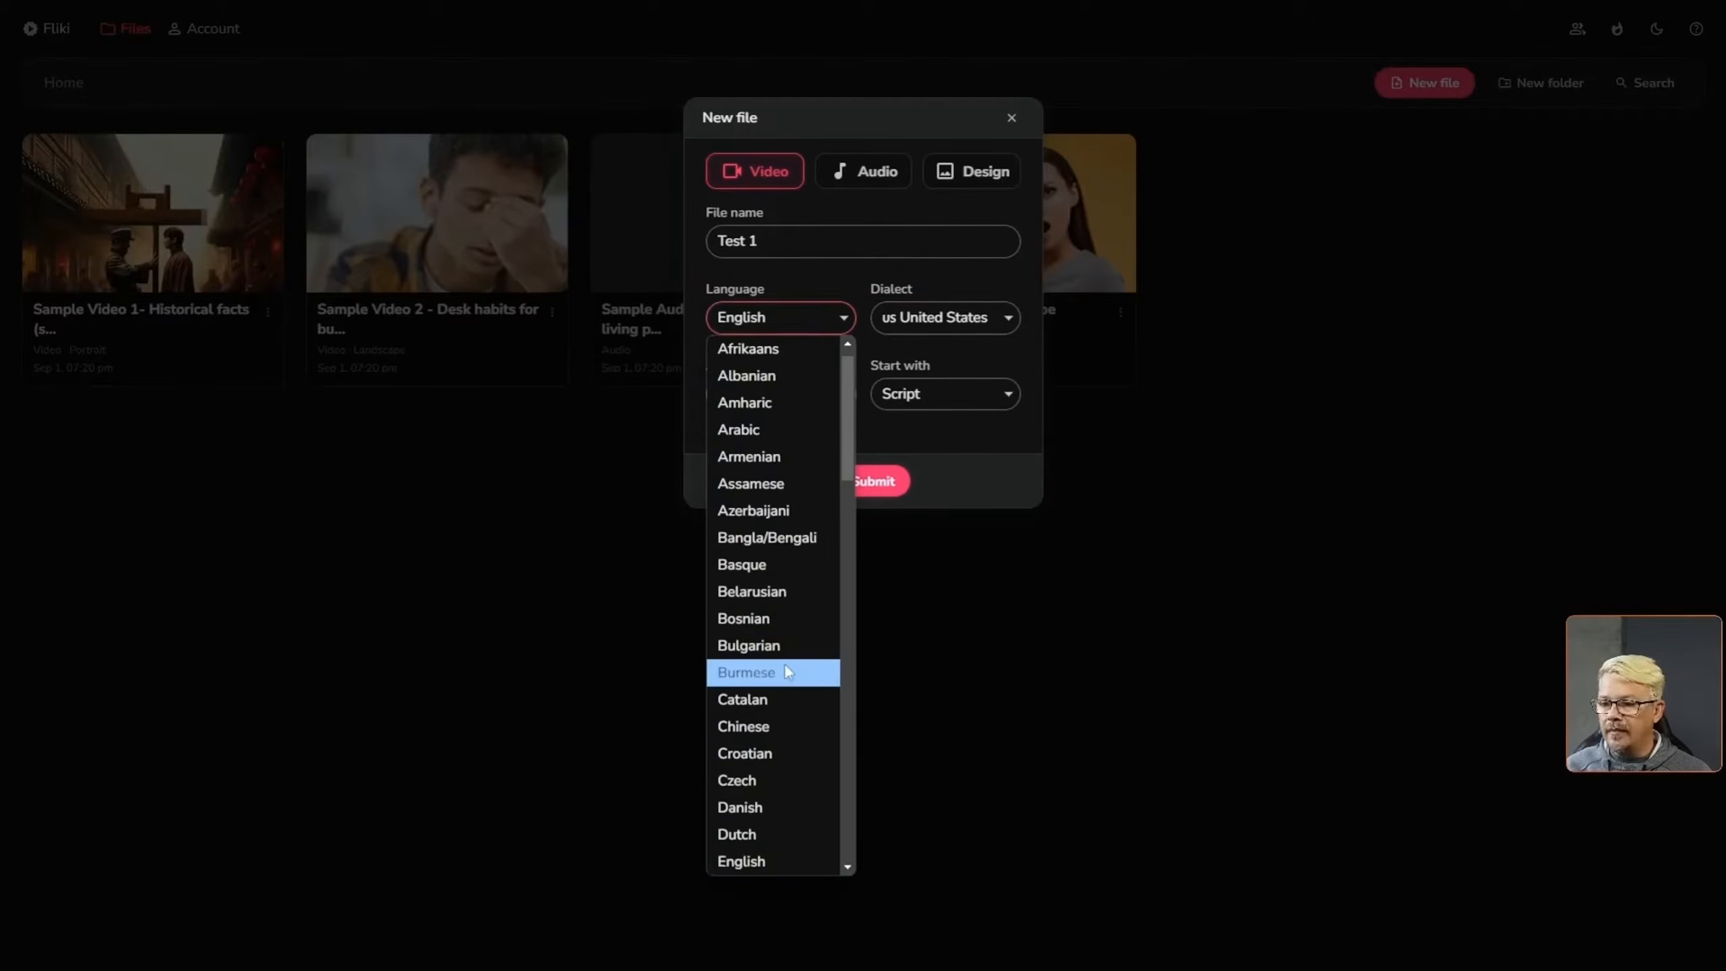
left_click(973, 317)
left_click(976, 323)
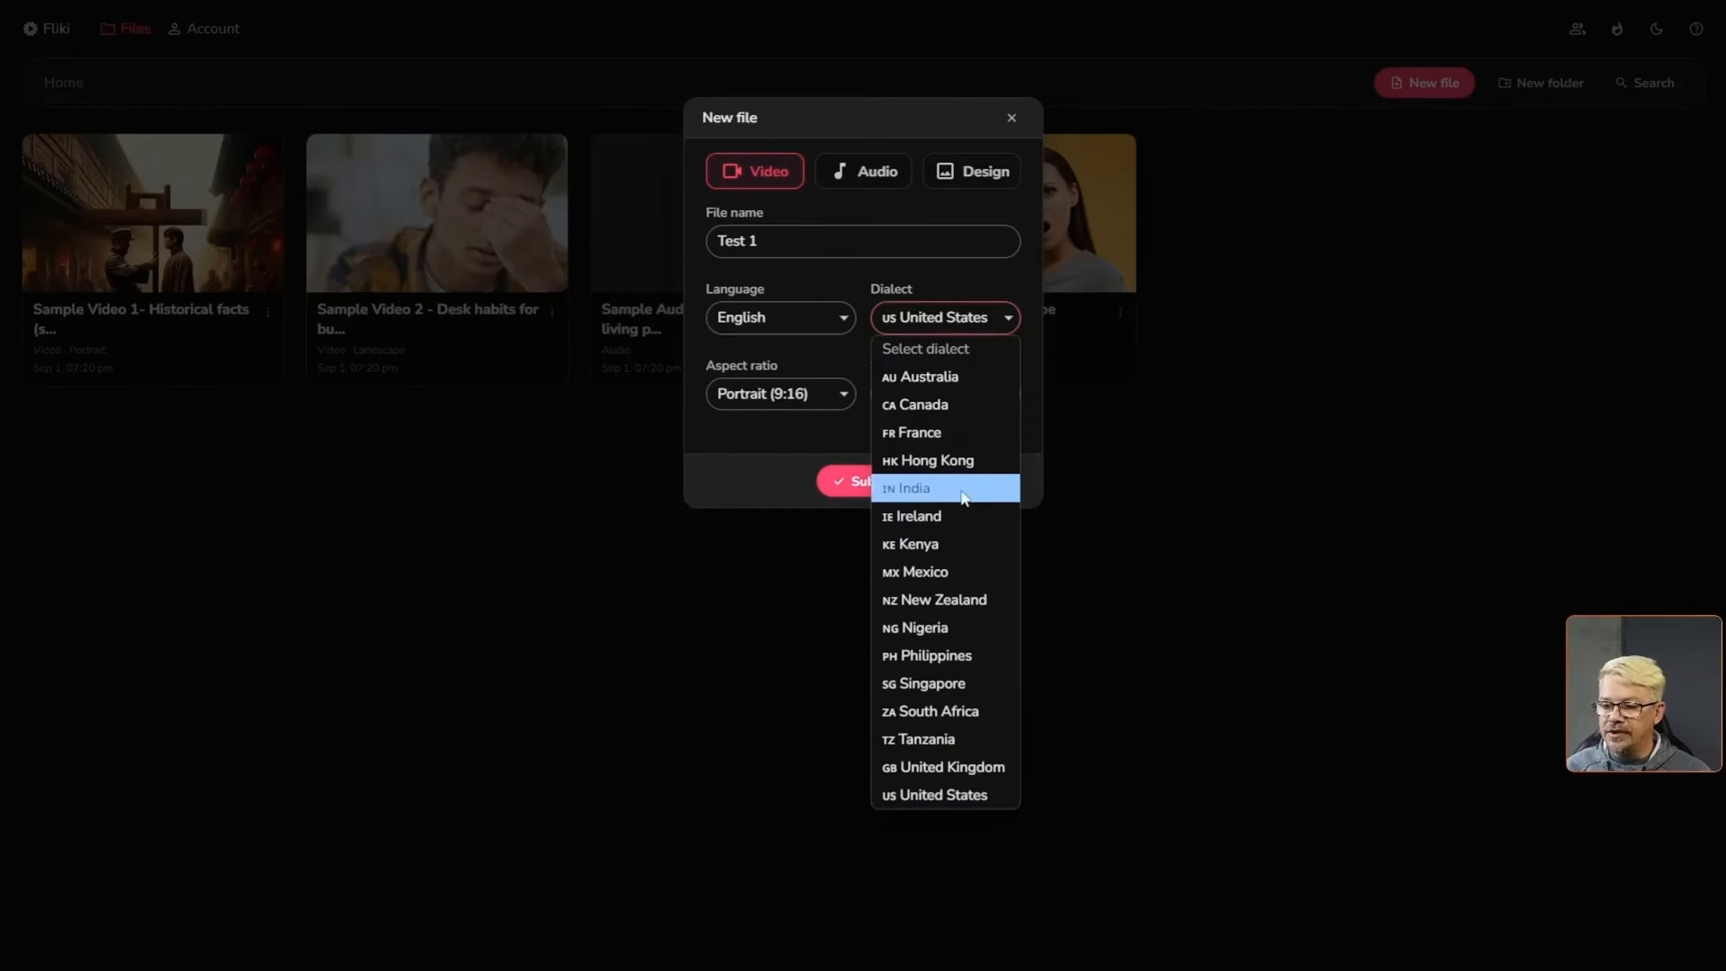
left_click(922, 289)
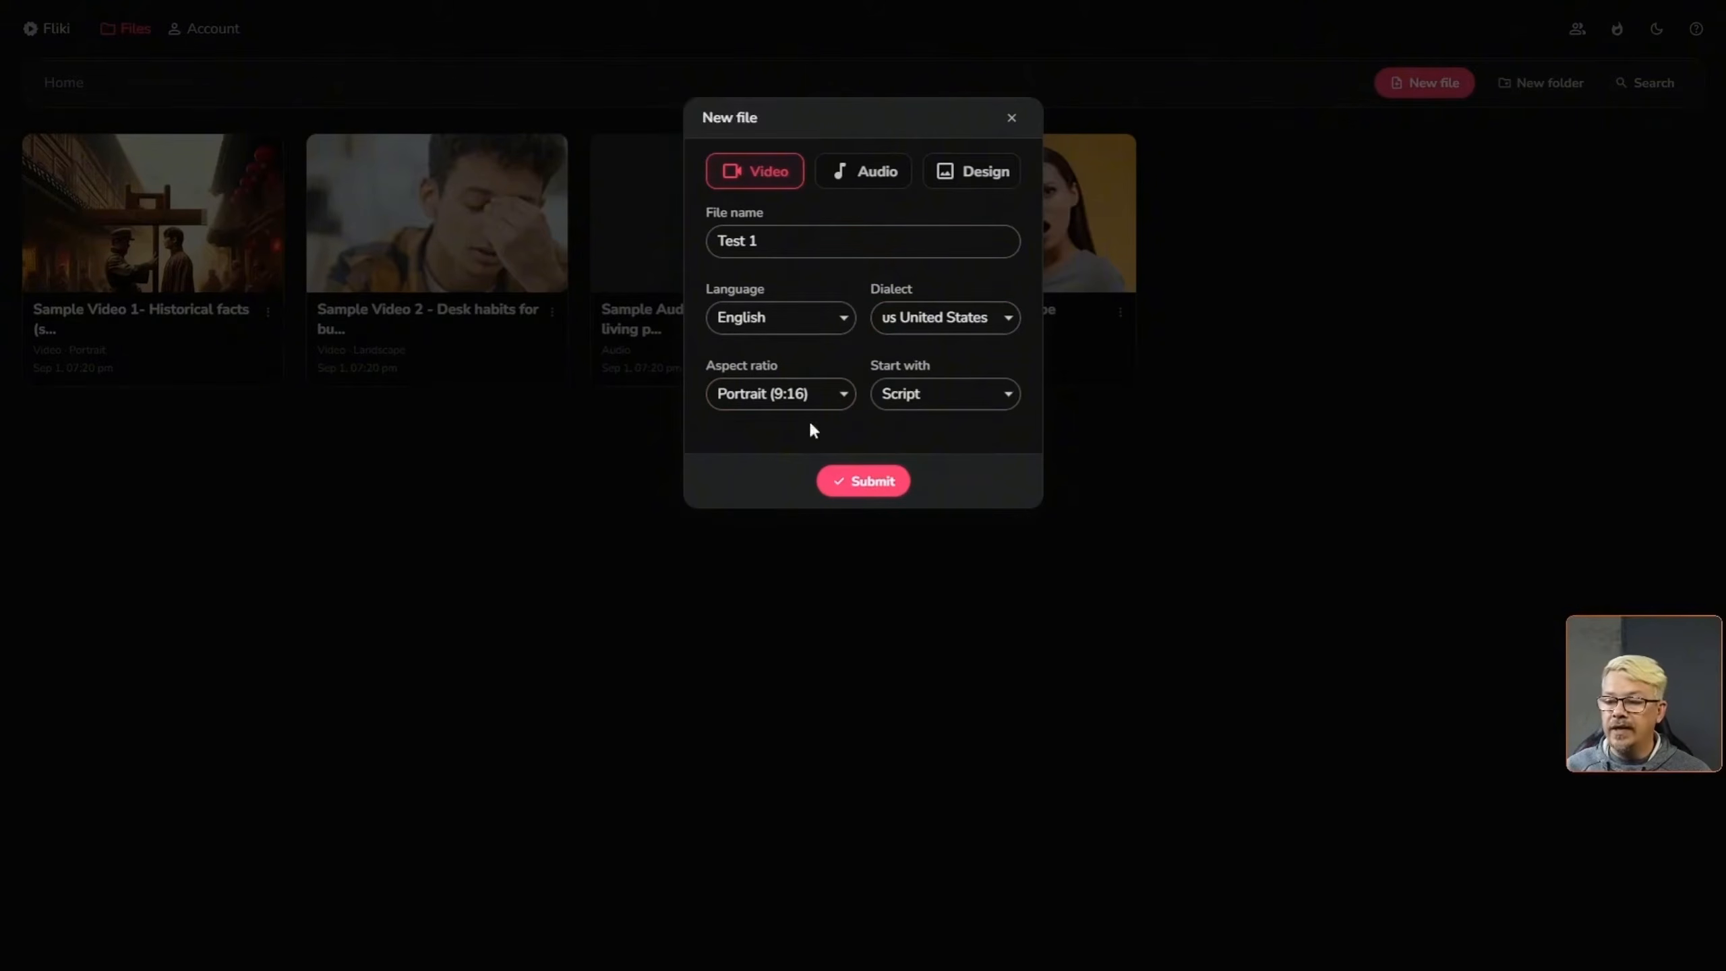
left_click(831, 400)
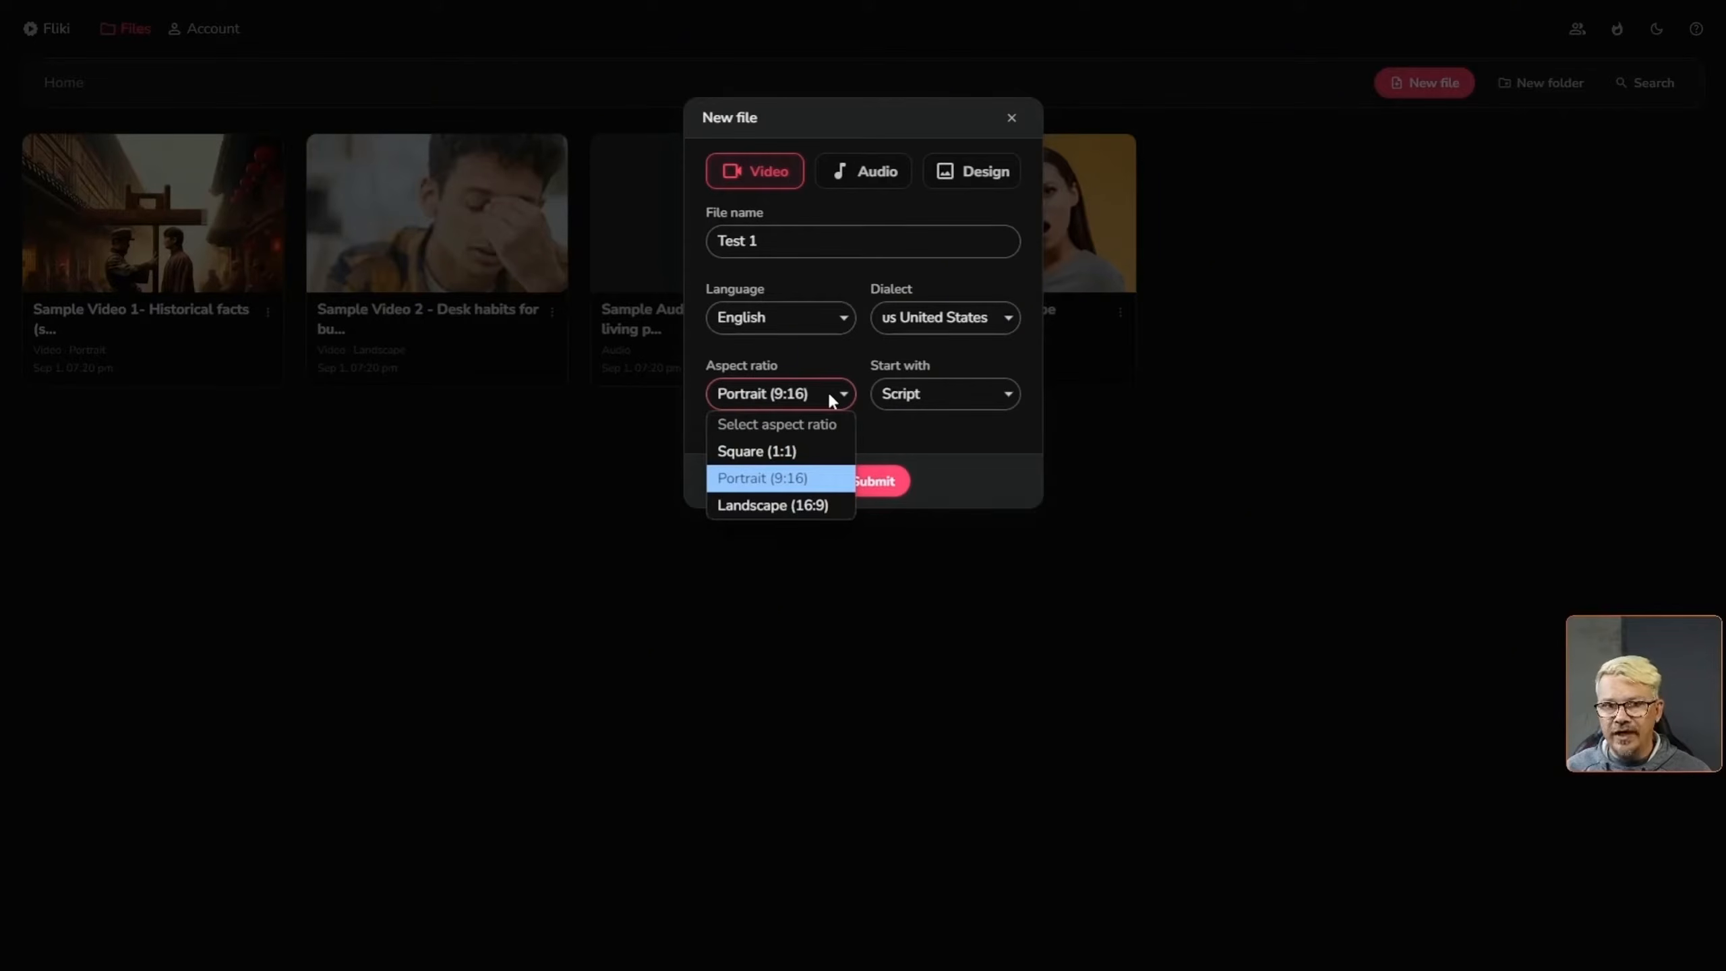
left_click(829, 396)
left_click(832, 398)
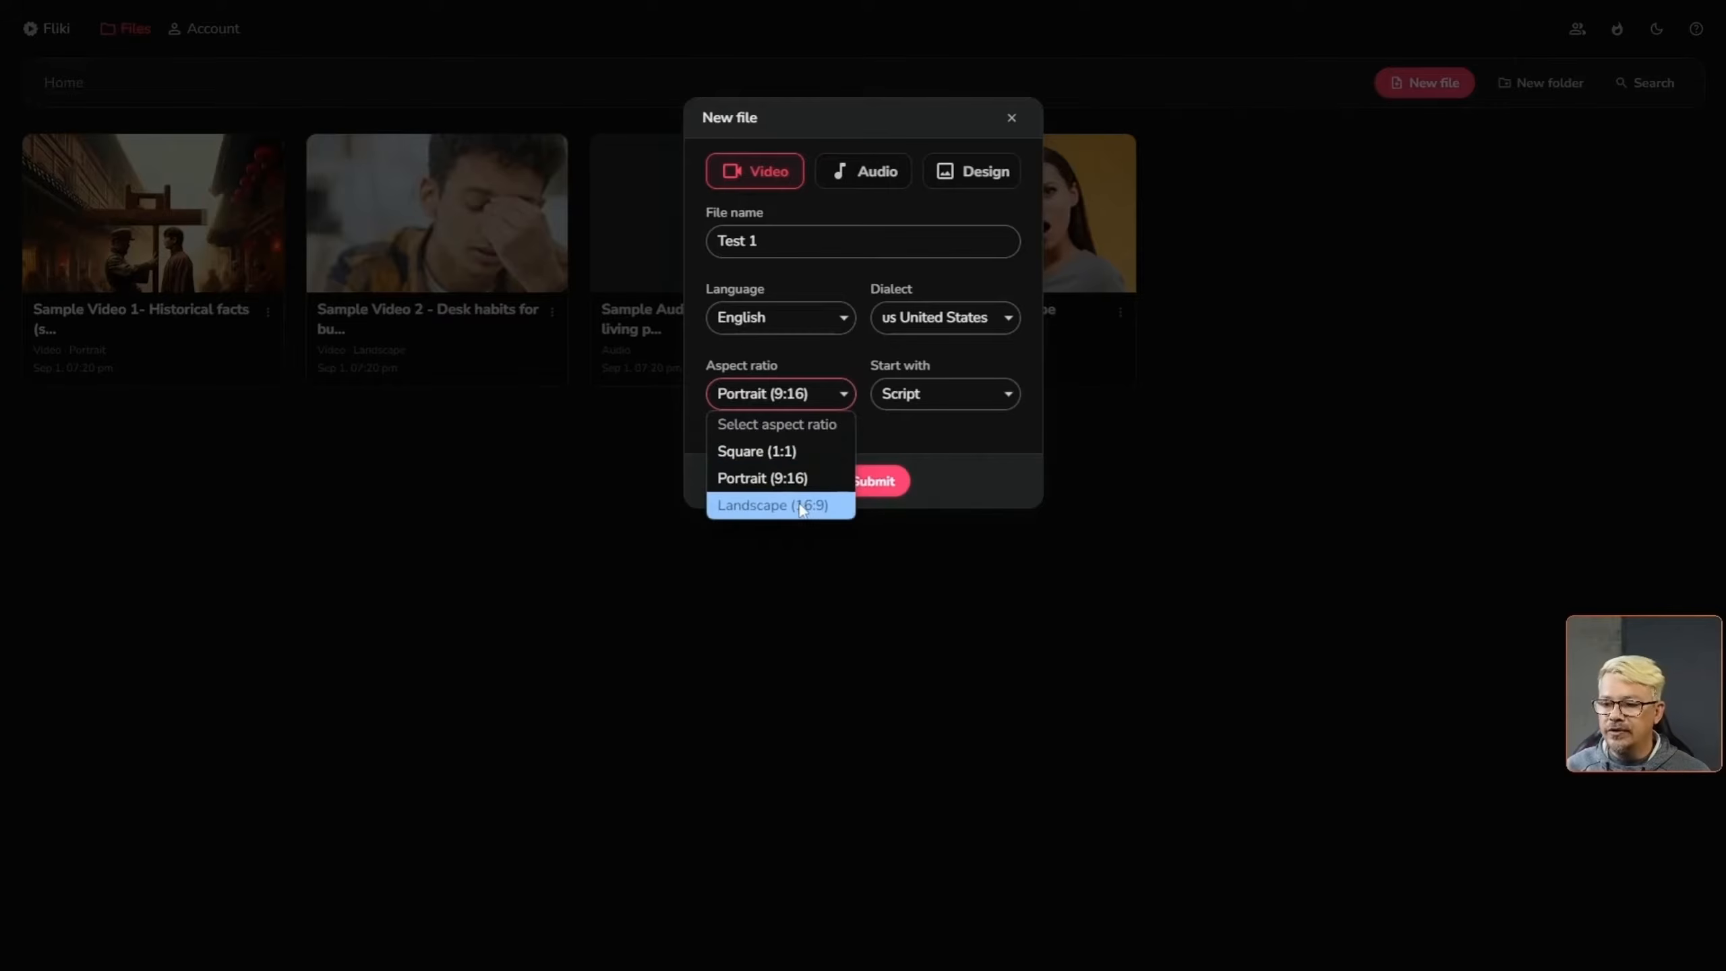
Set the new file to start with Idea (prompt) and create it
left_click(945, 394)
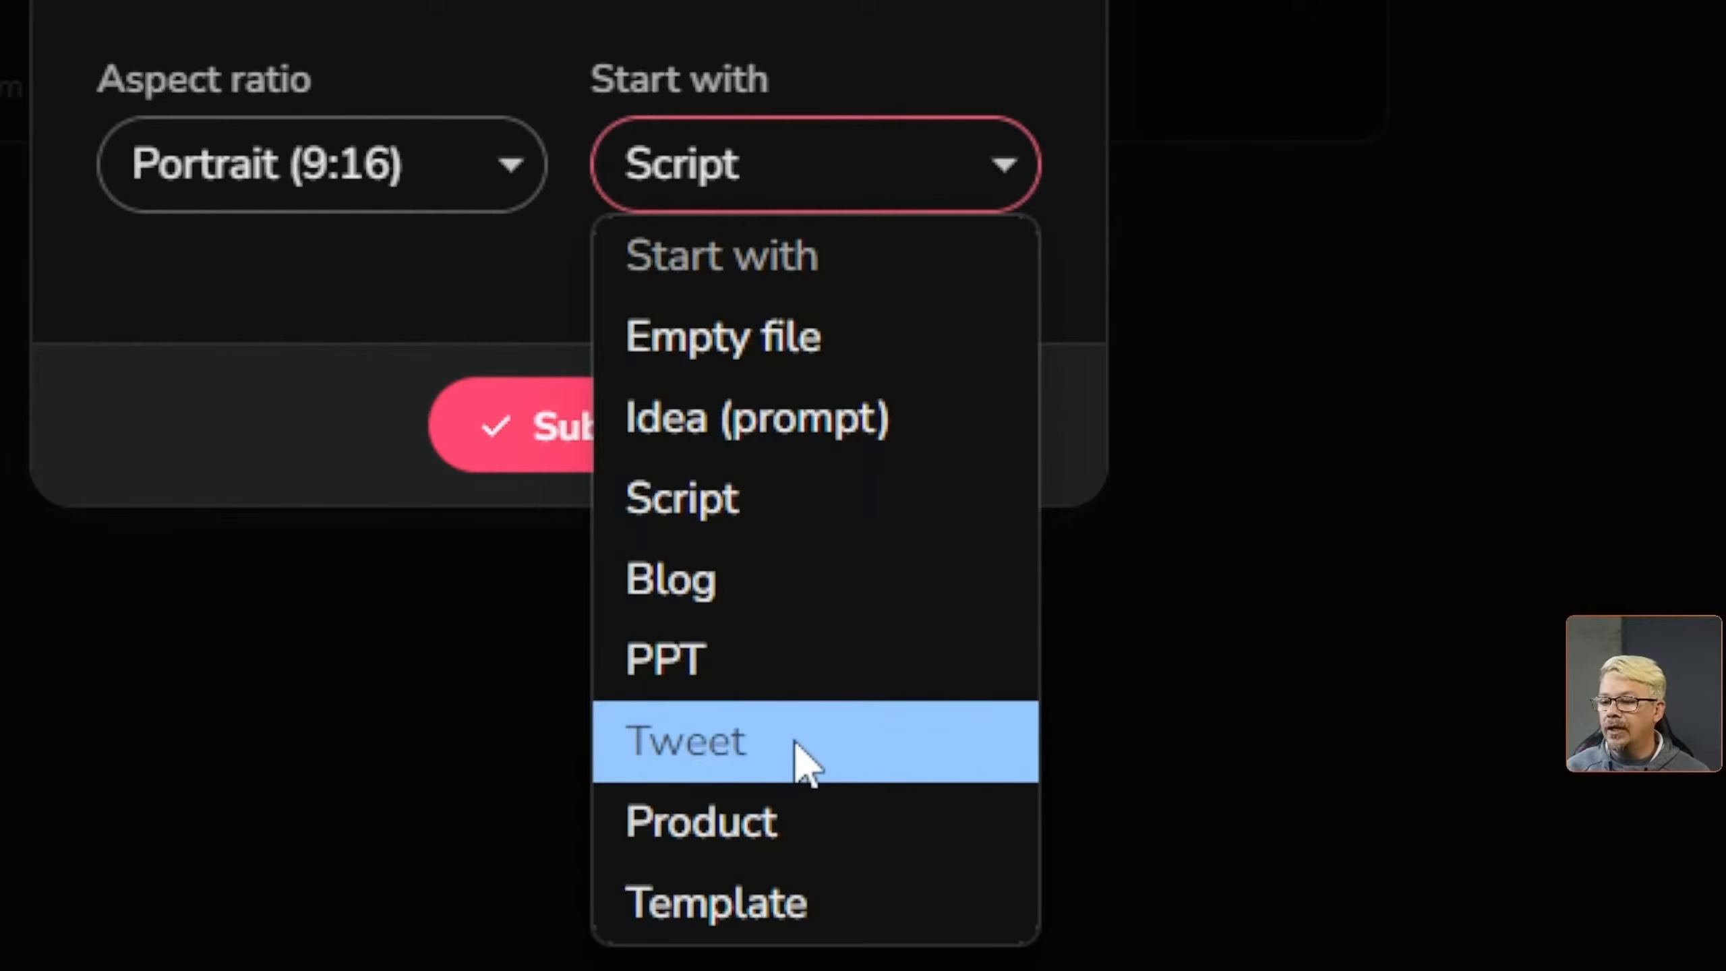
left_click(792, 839)
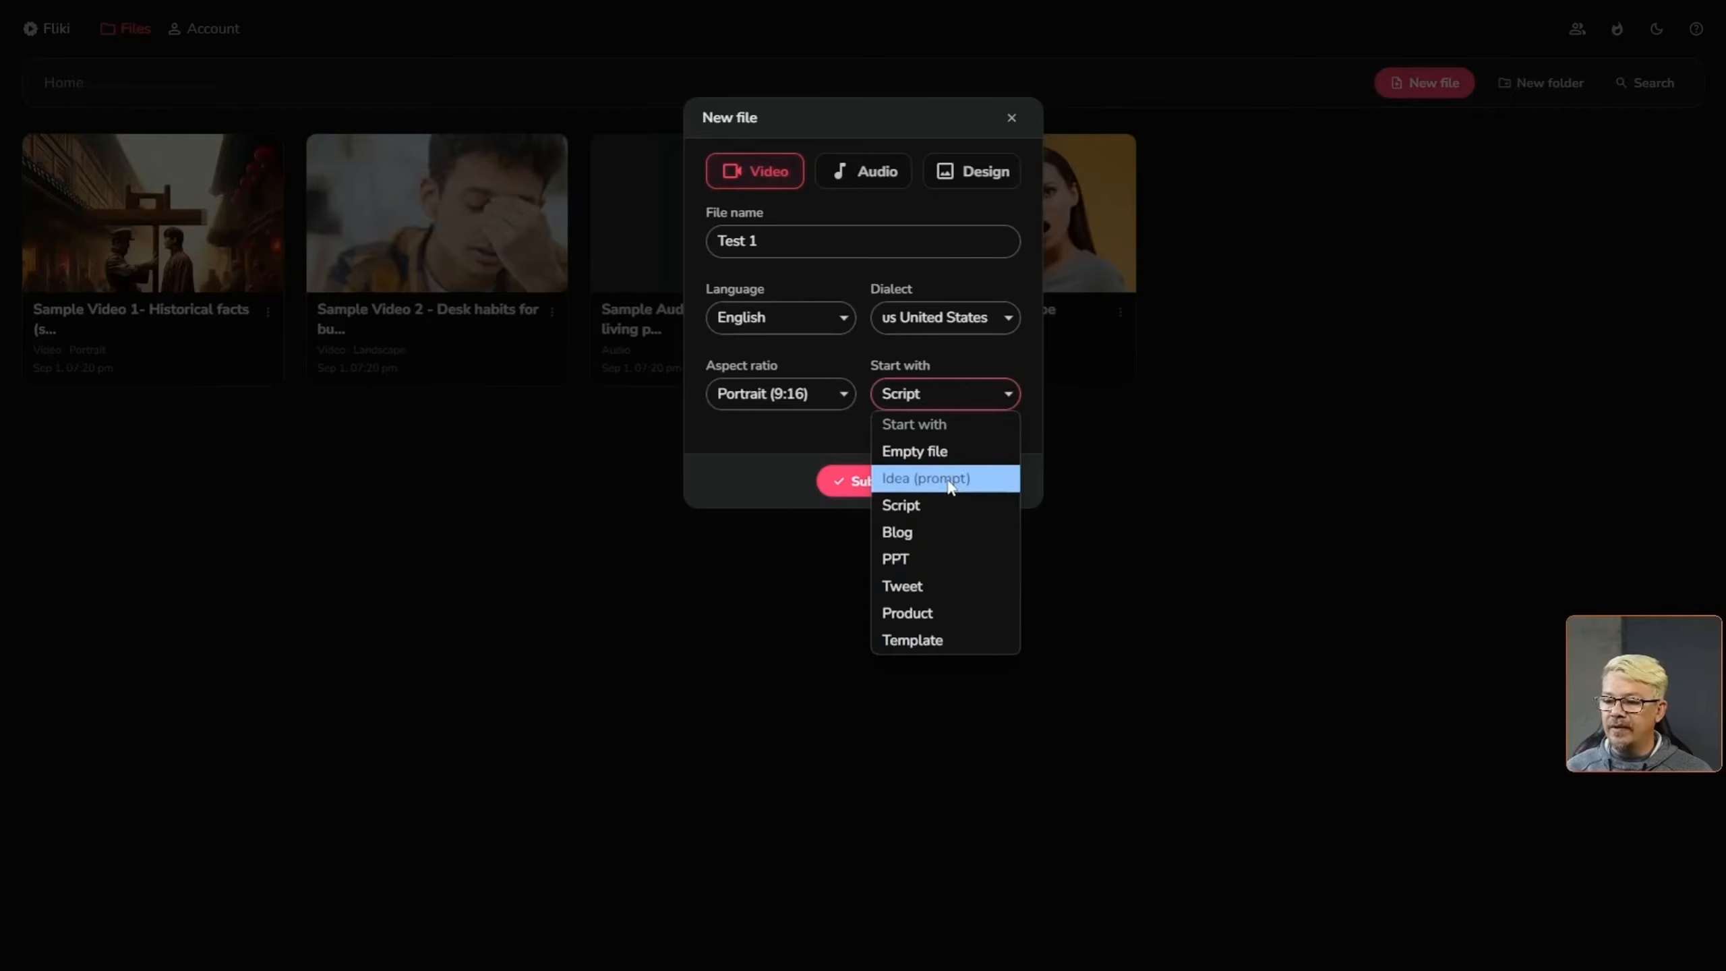
left_click(949, 484)
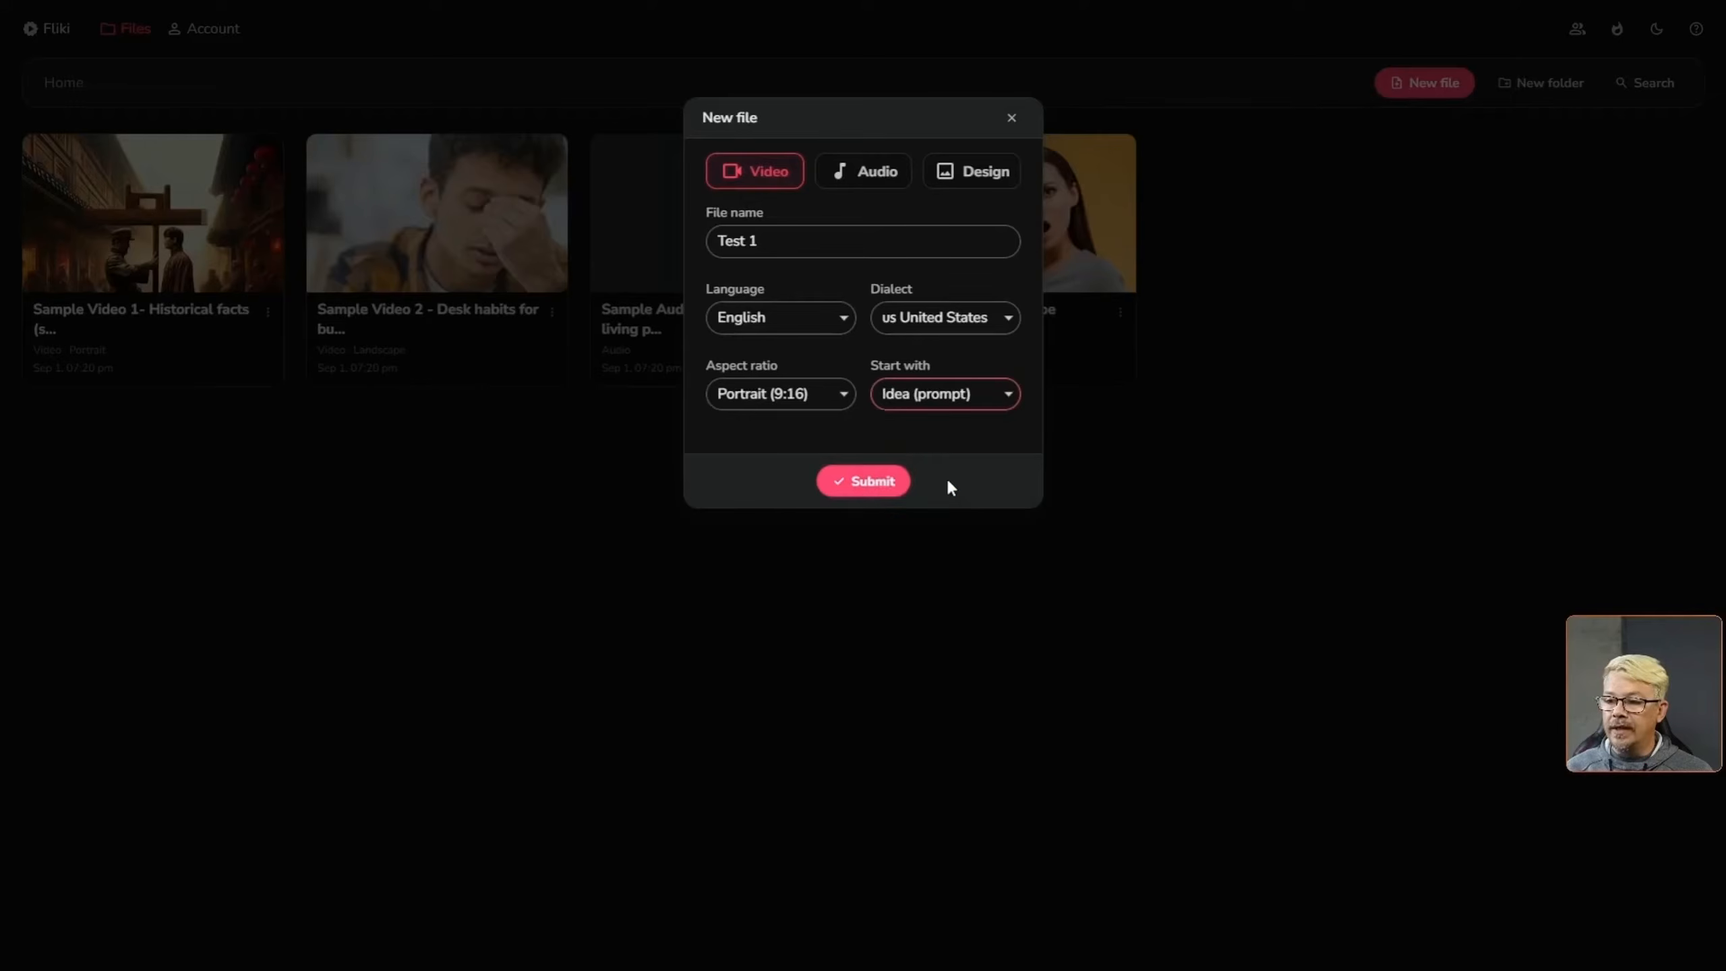
left_click(852, 484)
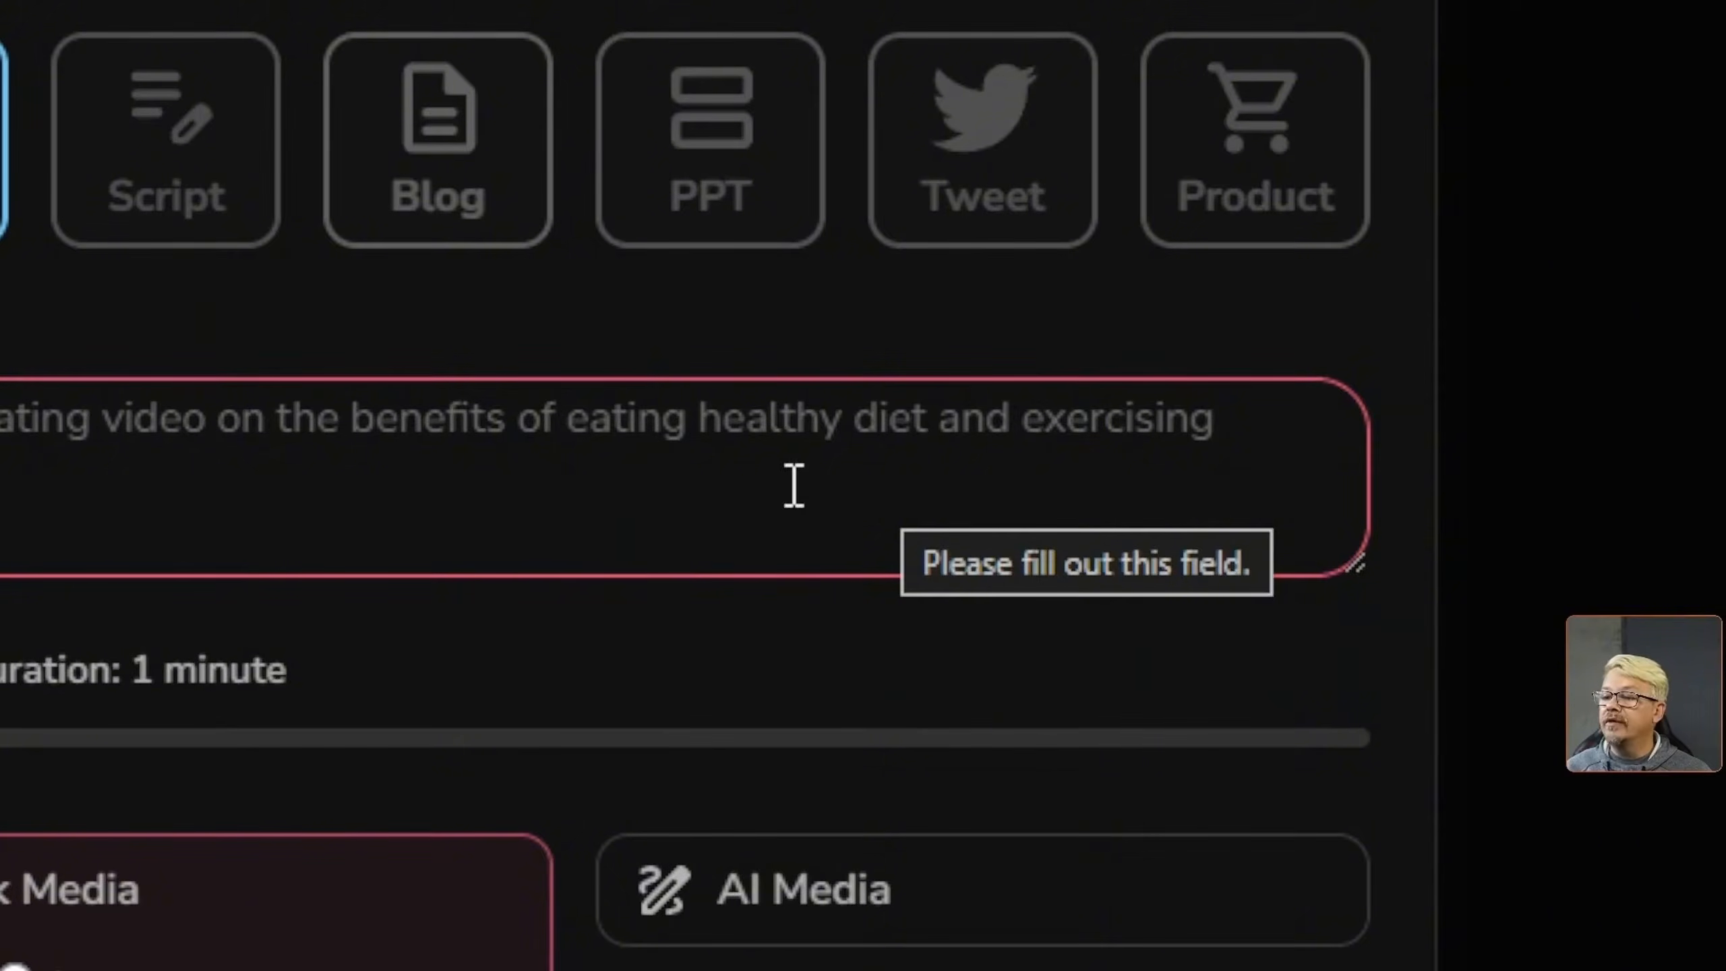
Enter "Fun video about cat facts" as the idea prompt and set the maximum duration to 1 minute
left_click(58, 470)
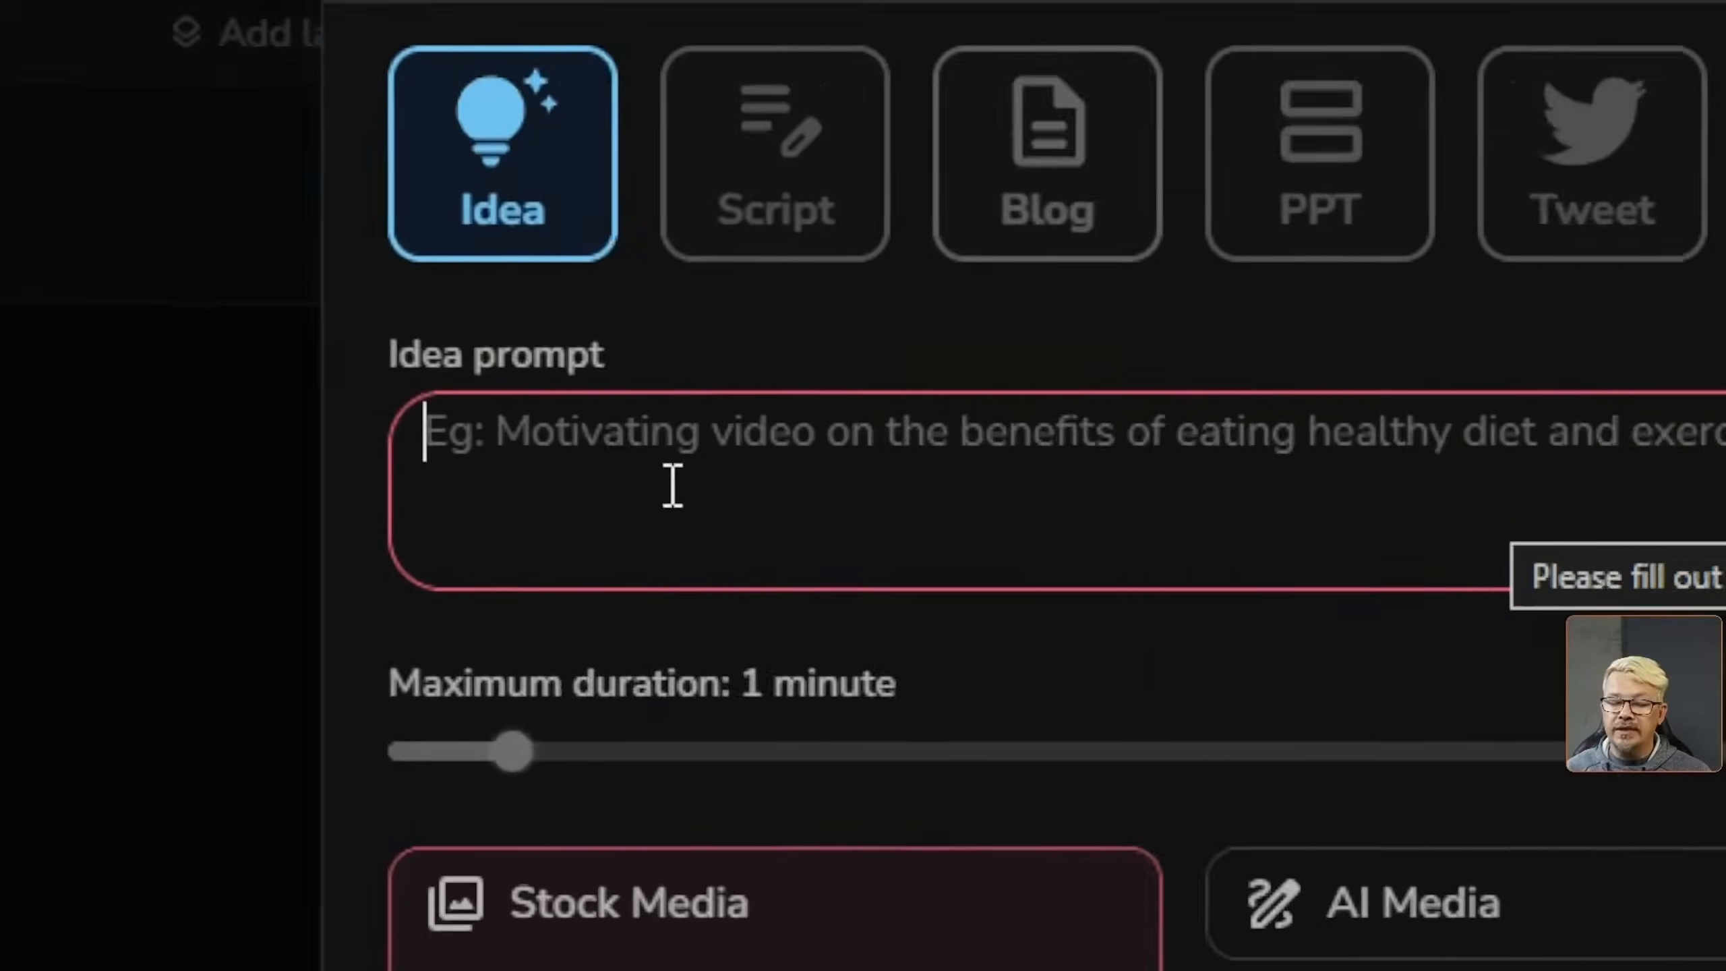
type("Fun video about cat facts")
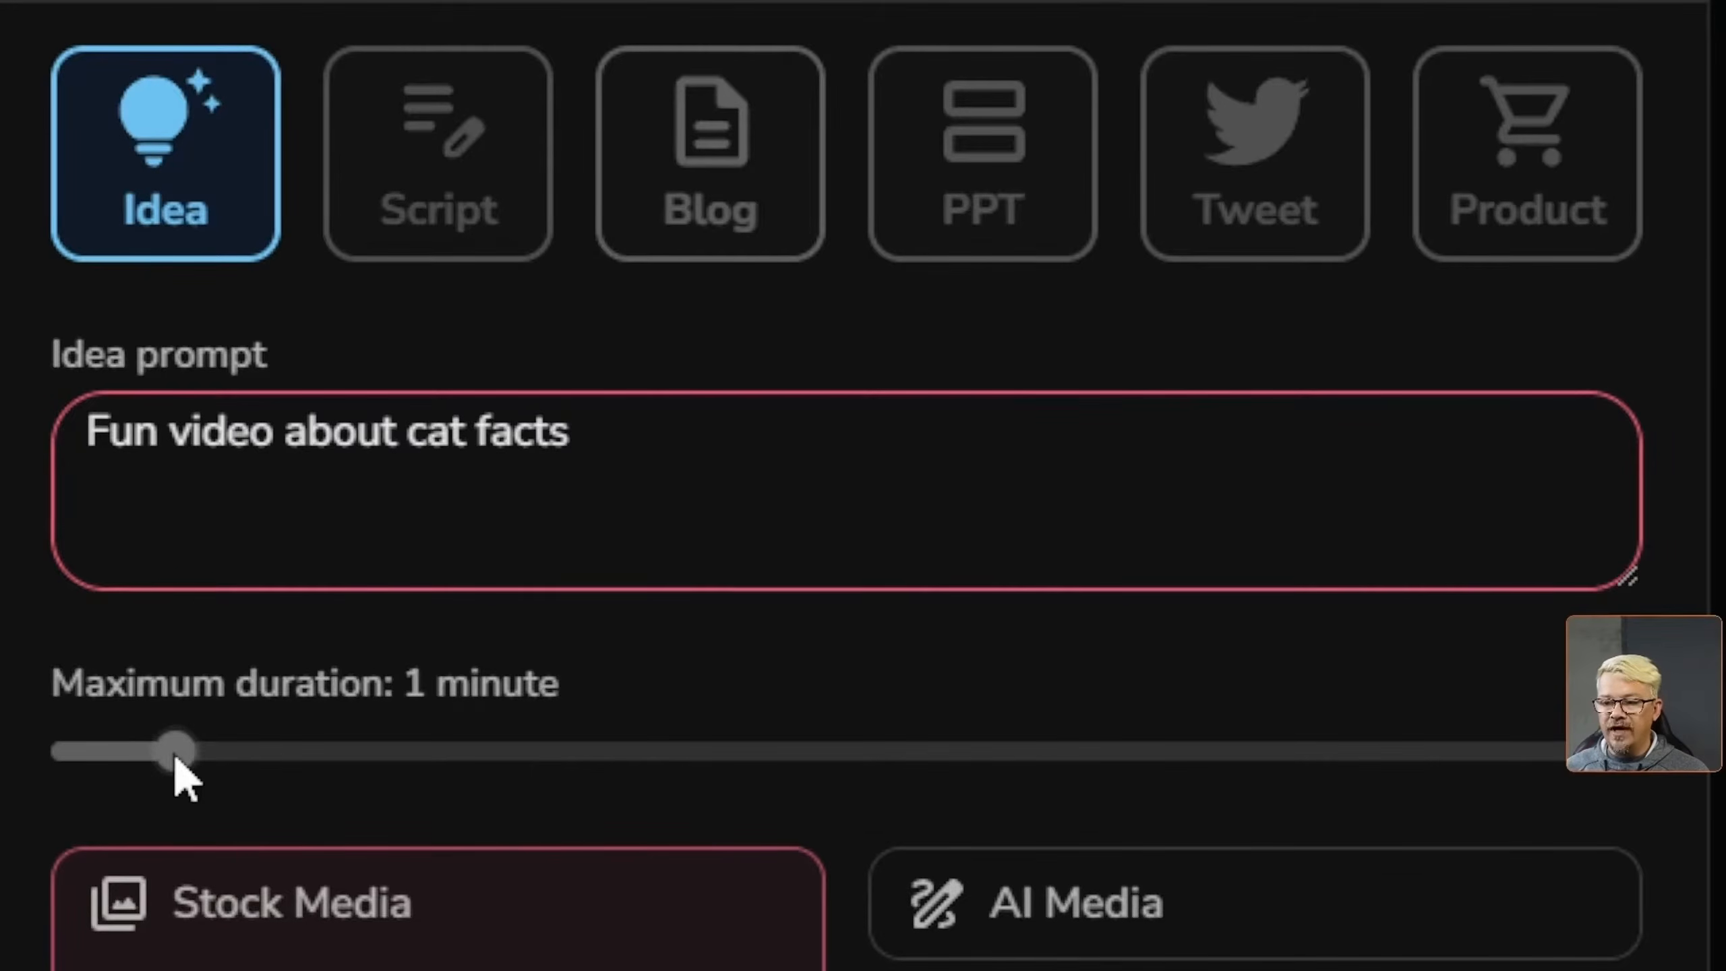
left_click_drag(176, 755, 32, 746)
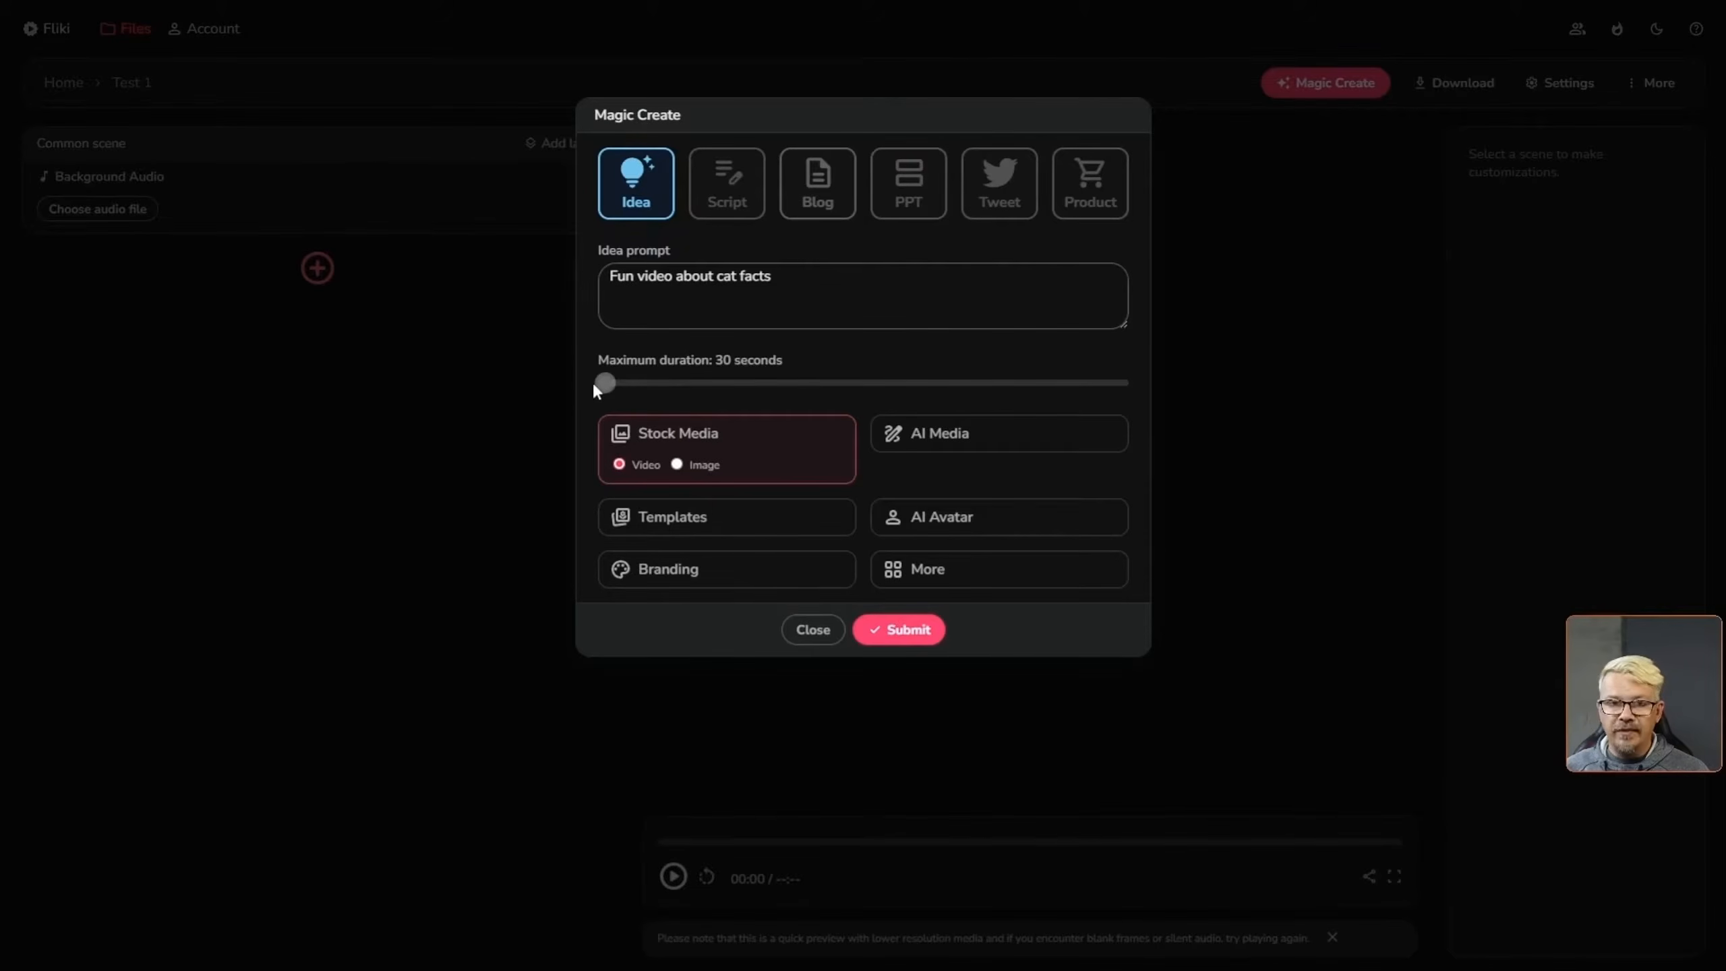
left_click_drag(595, 387, 1128, 385)
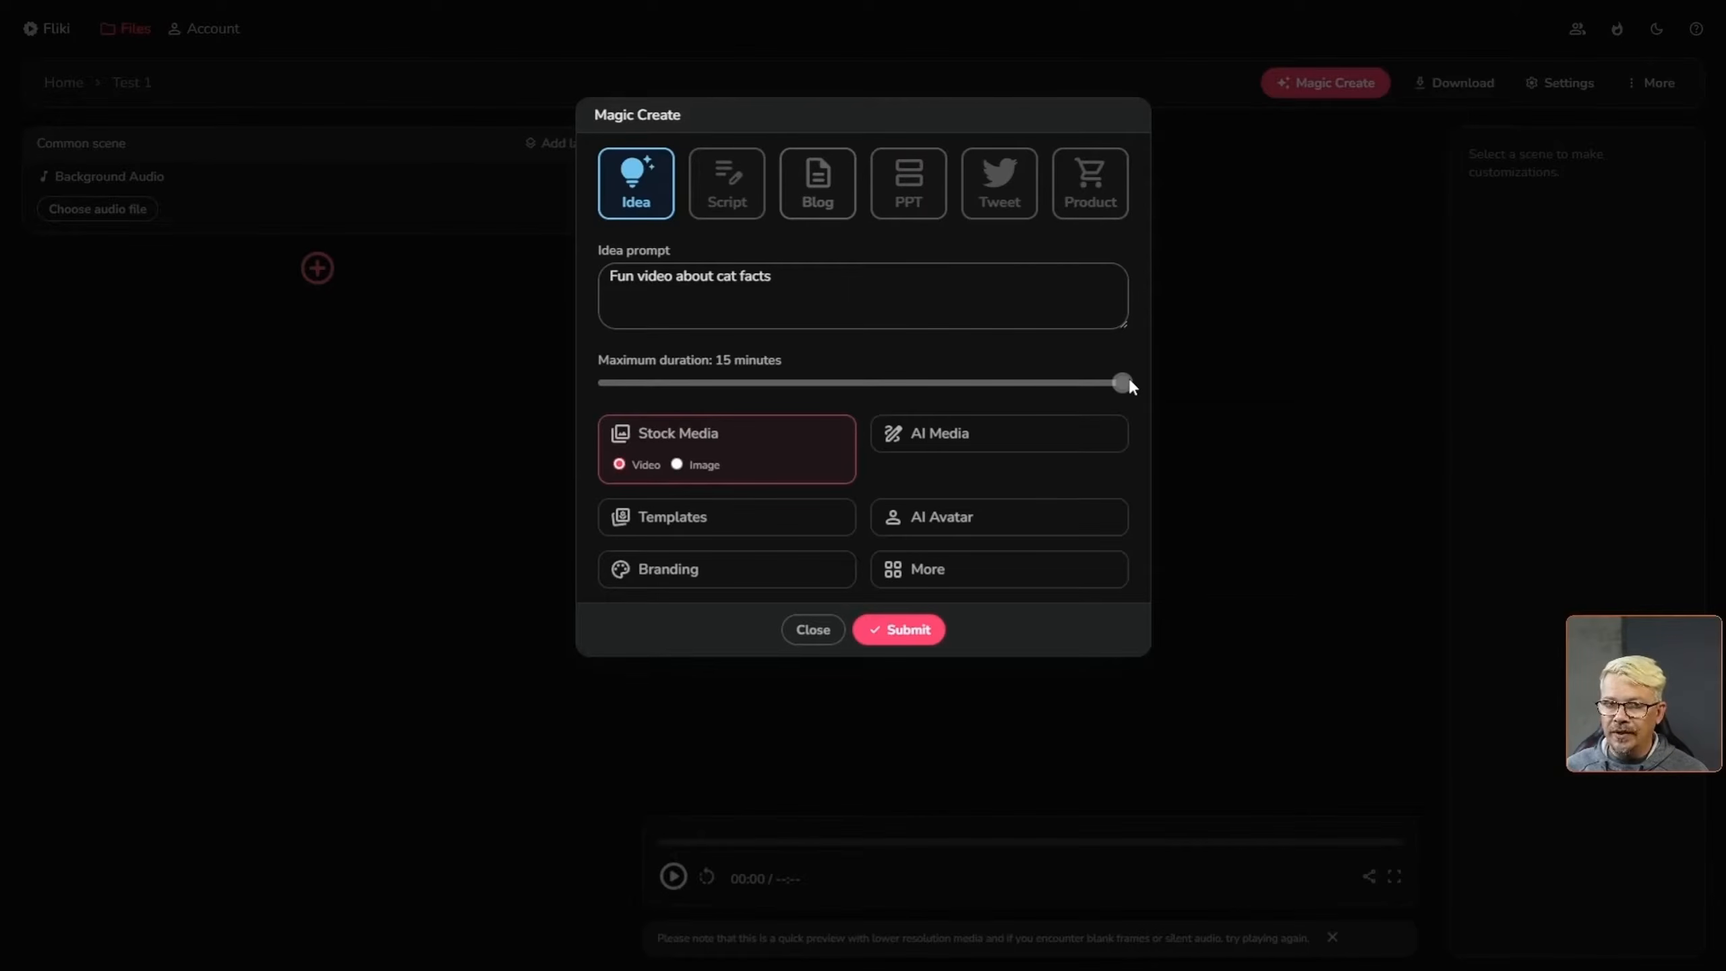
left_click_drag(1127, 385, 639, 383)
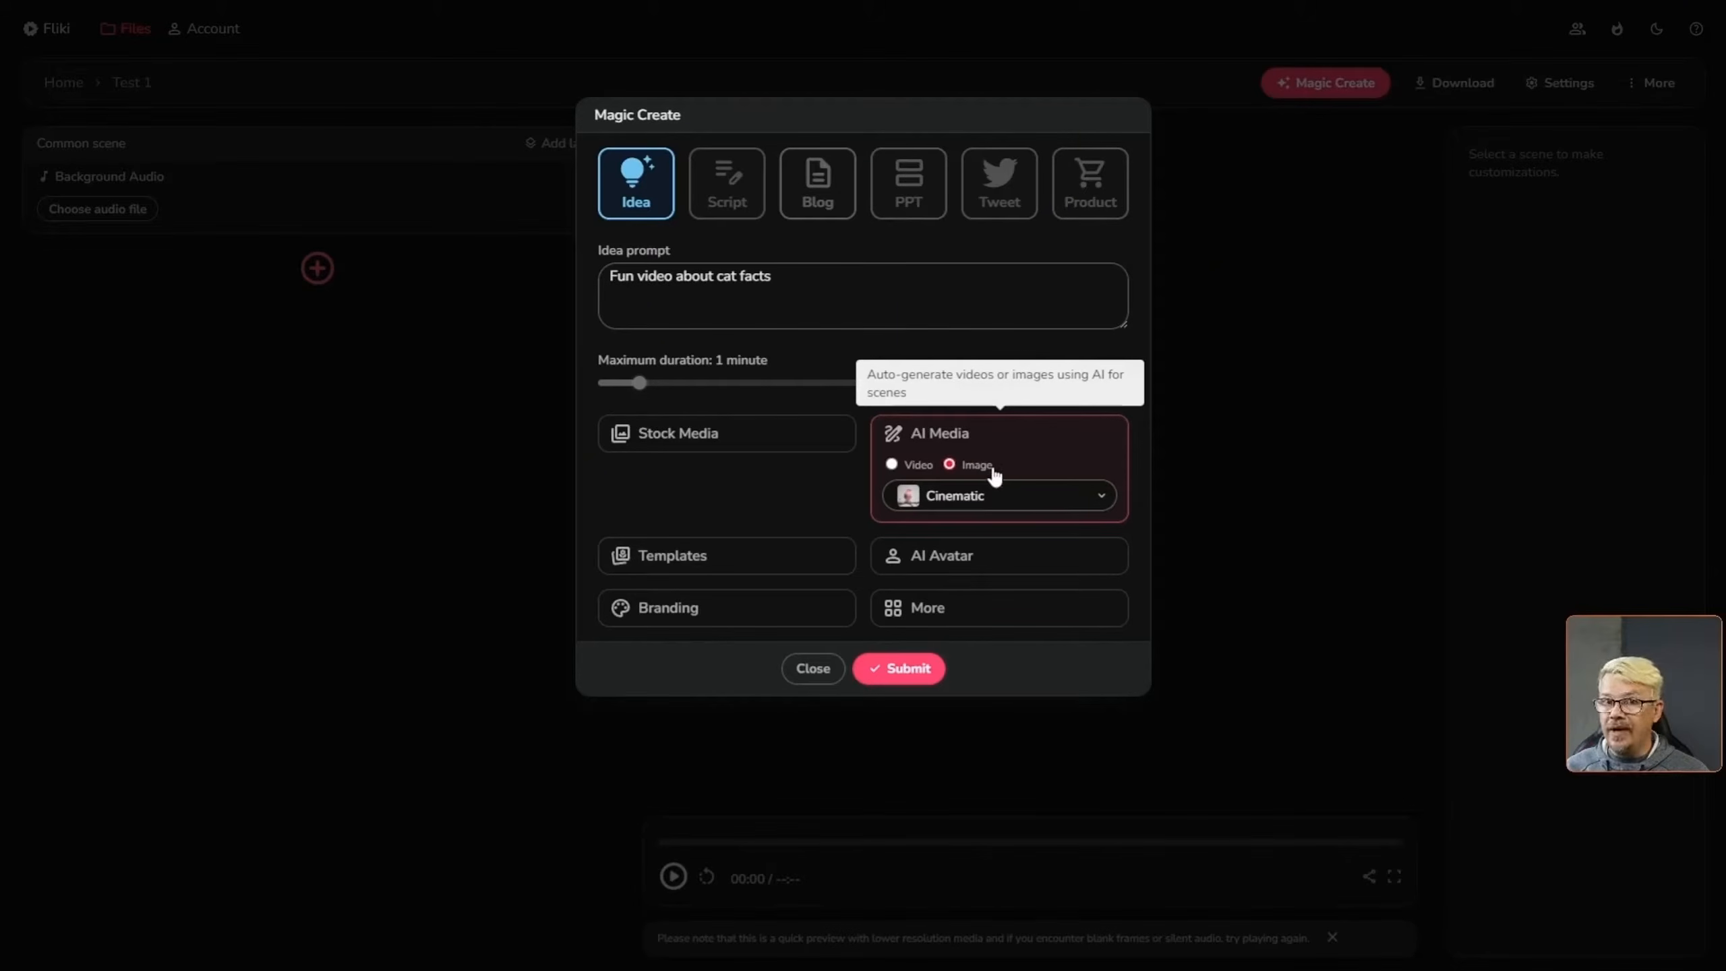
Generate the video using Stock Media with the Video option for its scenes, and play the preview
left_click(1021, 503)
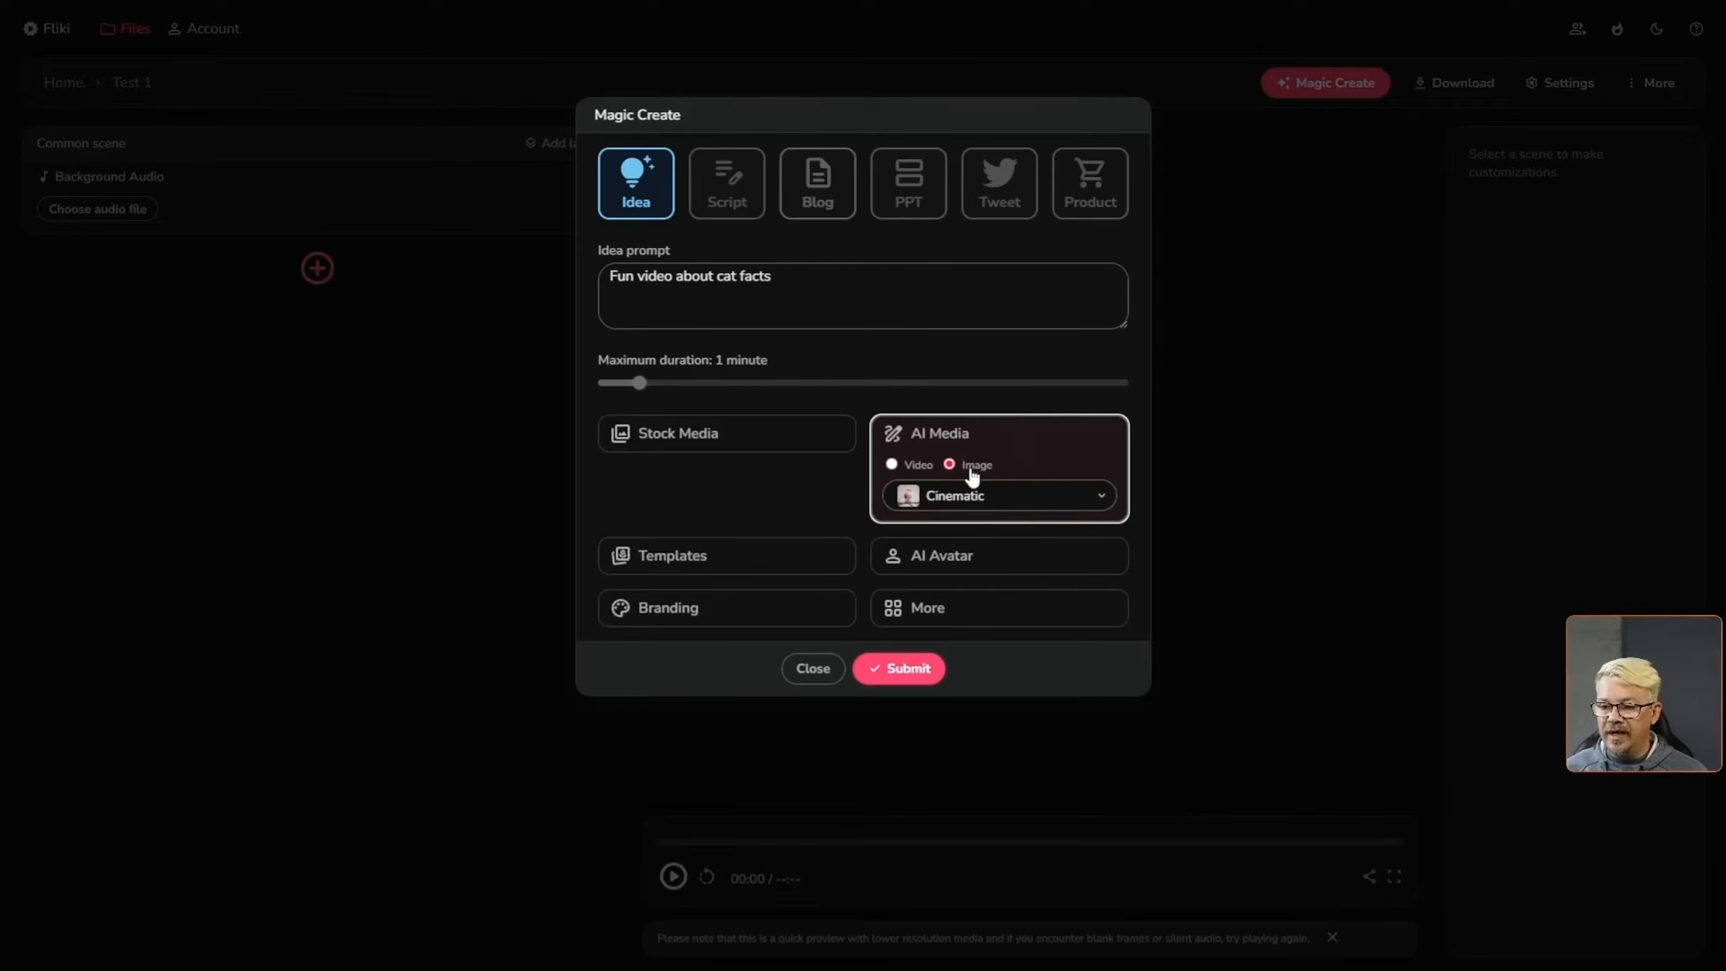
left_click(895, 466)
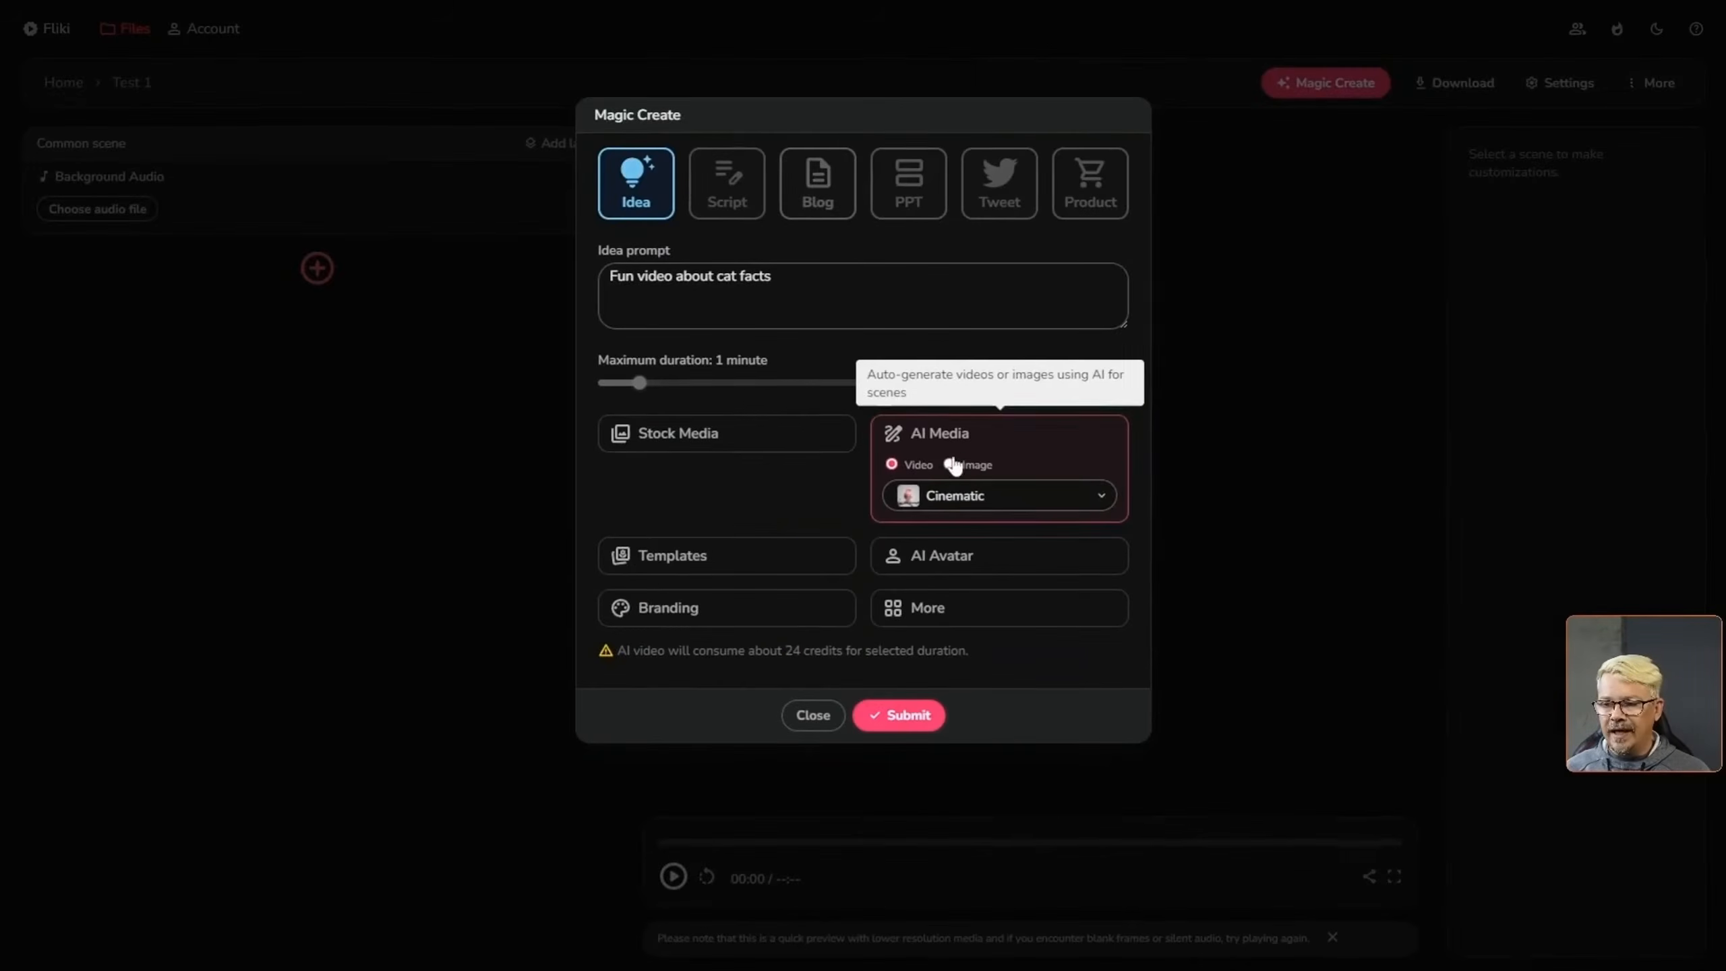
left_click(200, 466)
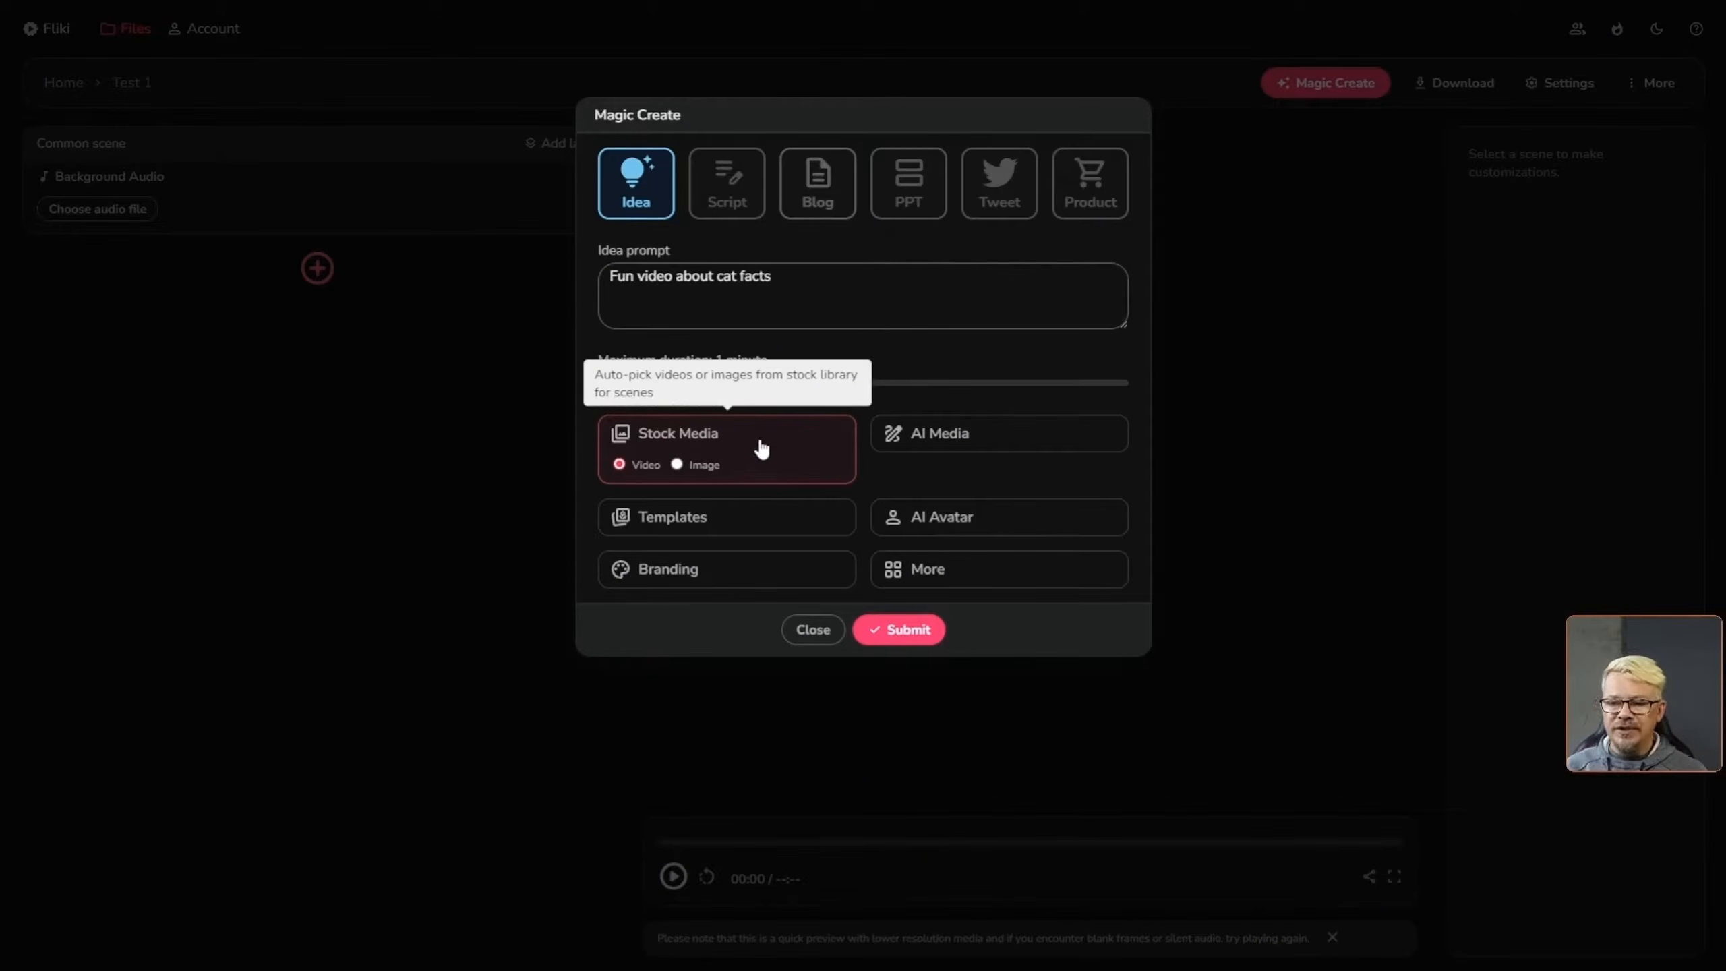
left_click(906, 628)
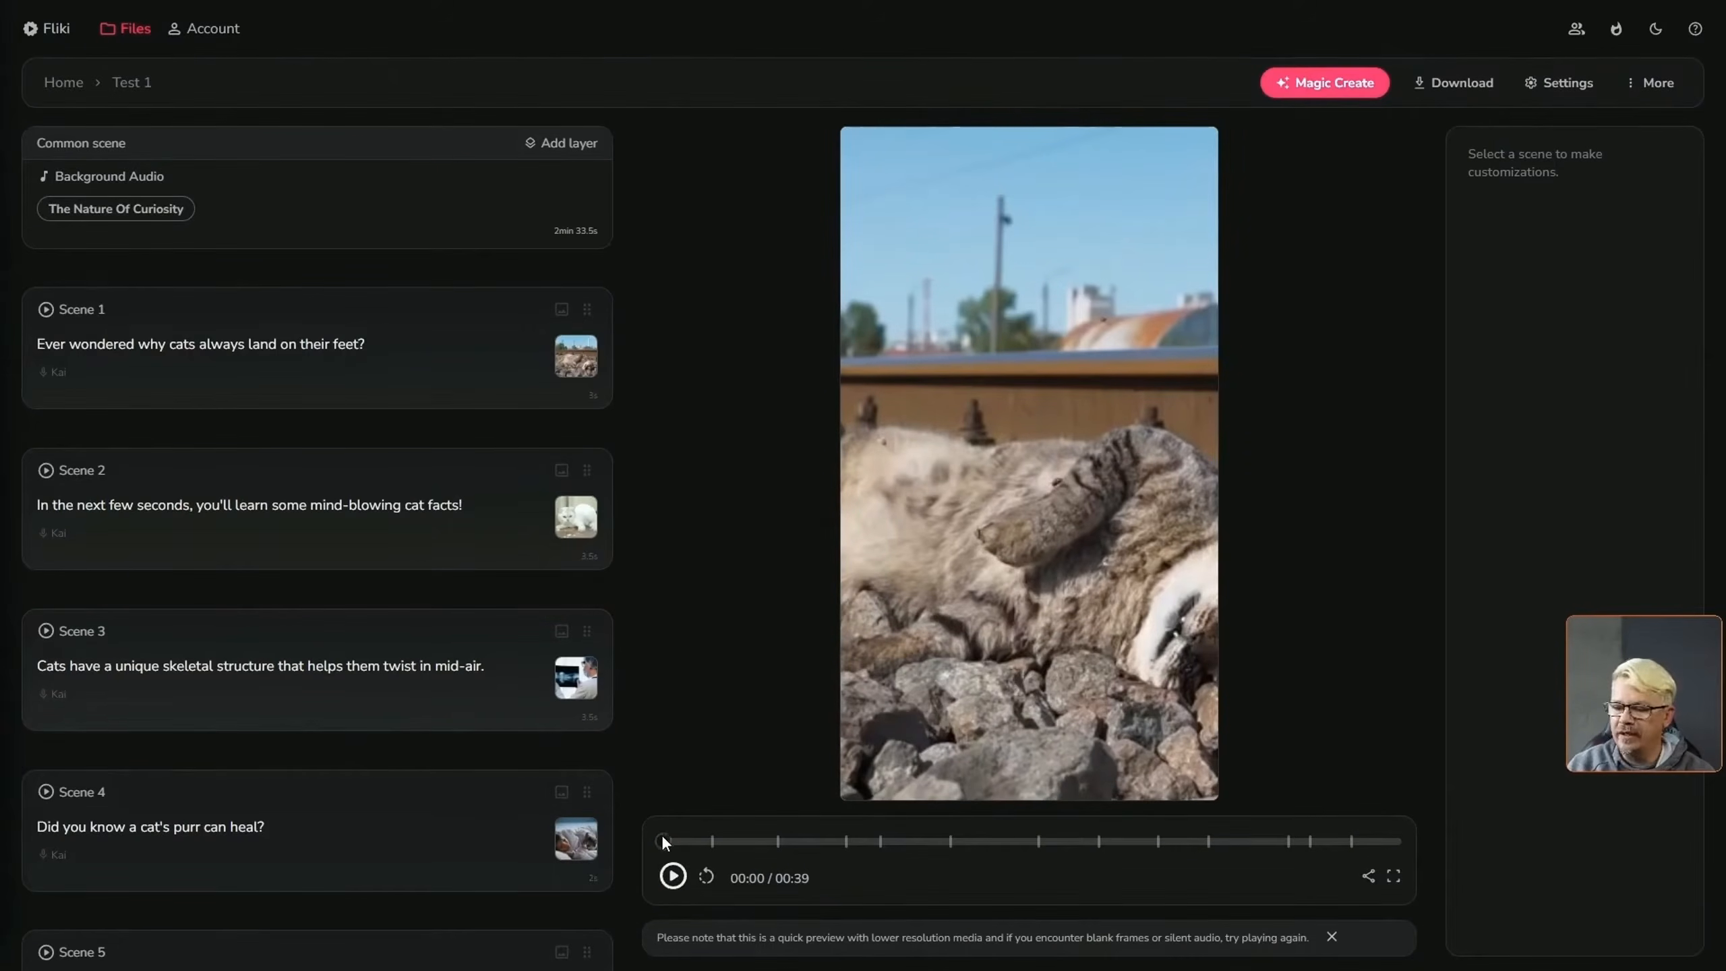
left_click(673, 877)
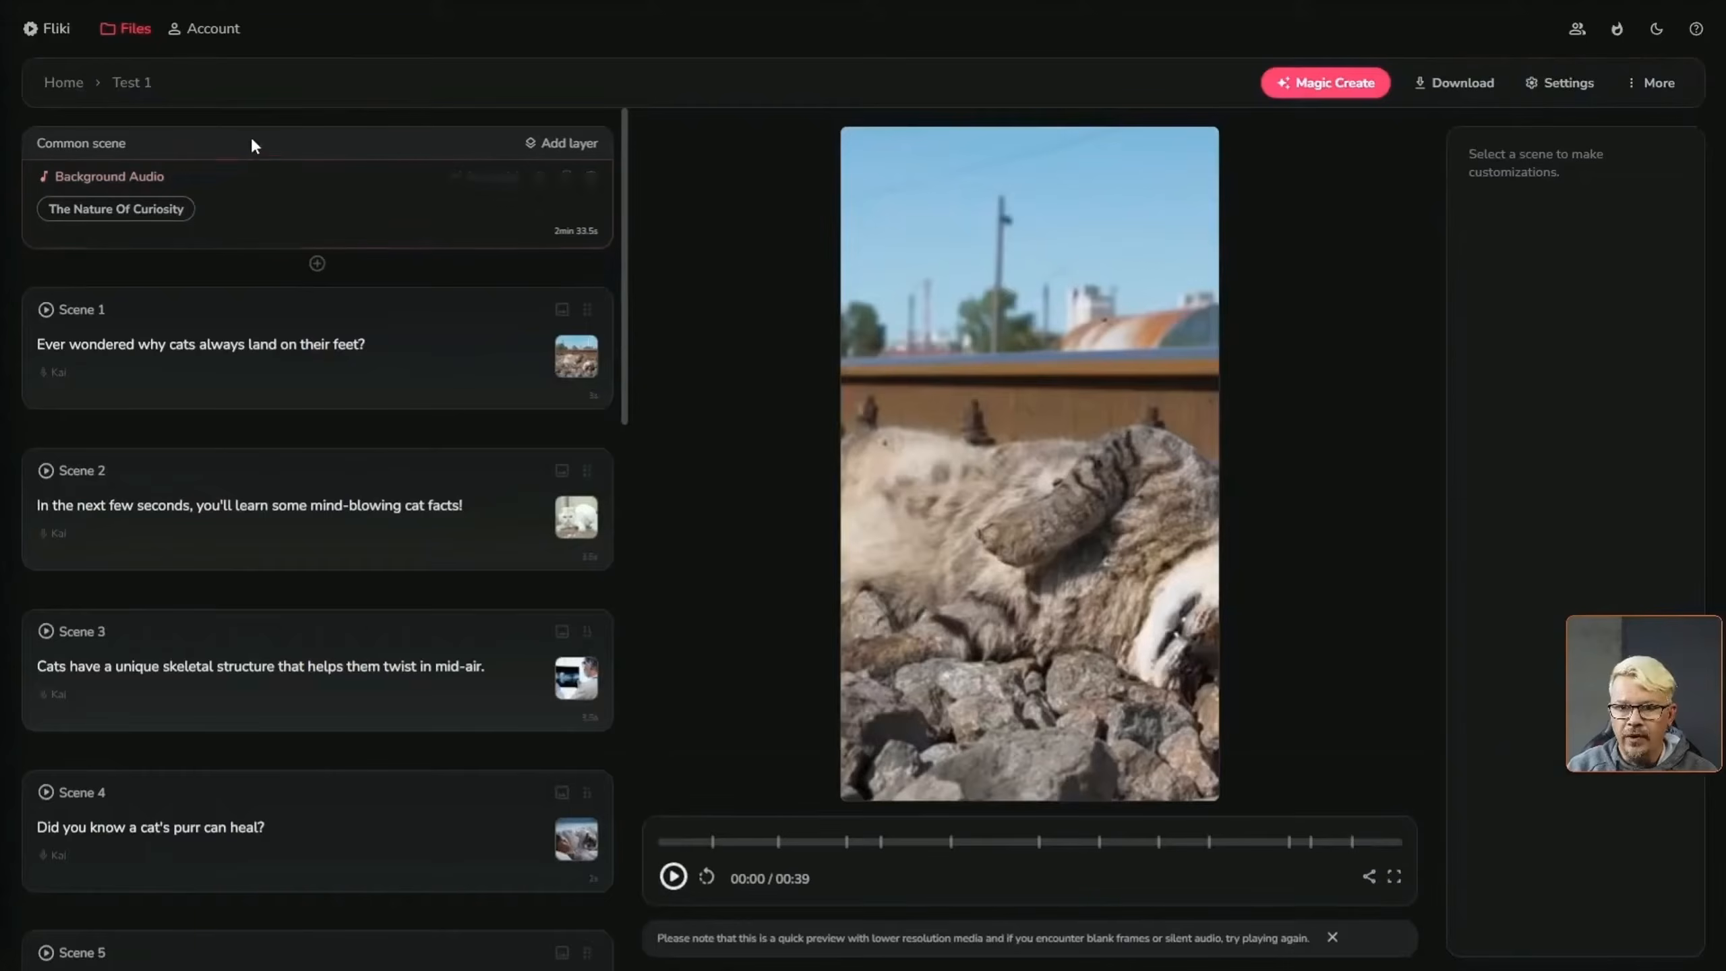
Examine the audio choices for the common scene's background audio, including stock music, sound effects, own uploads and AI generation
left_click(143, 141)
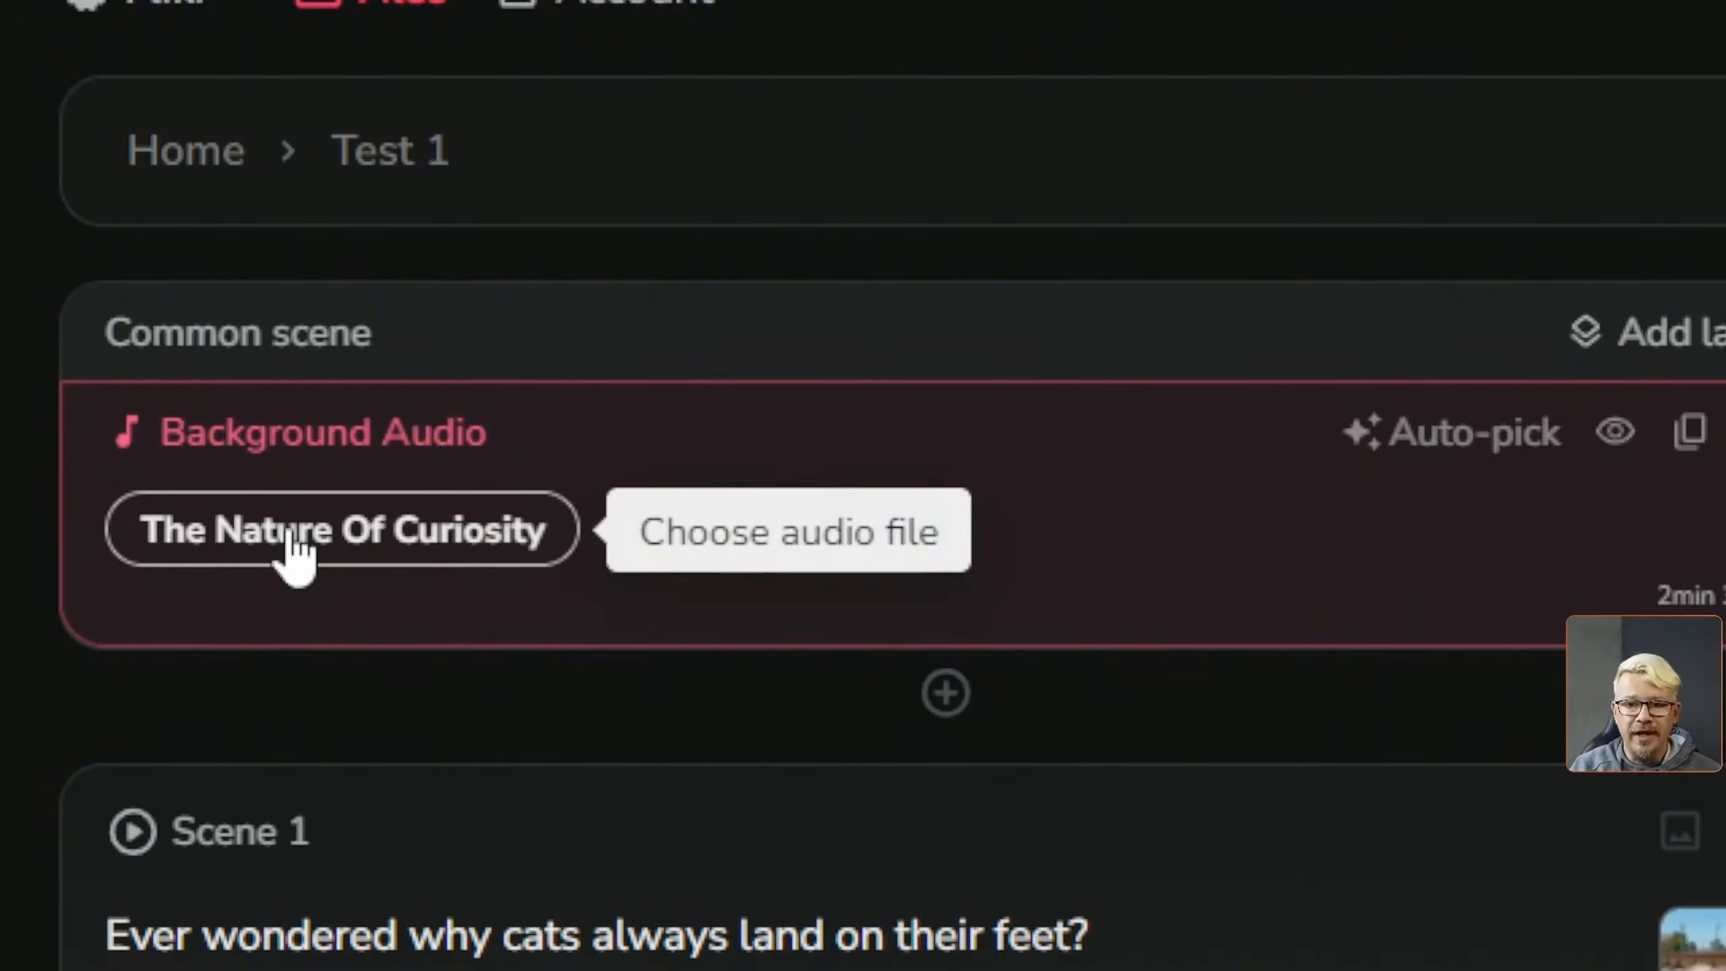
left_click(296, 551)
scroll(845, 499, "down", 8)
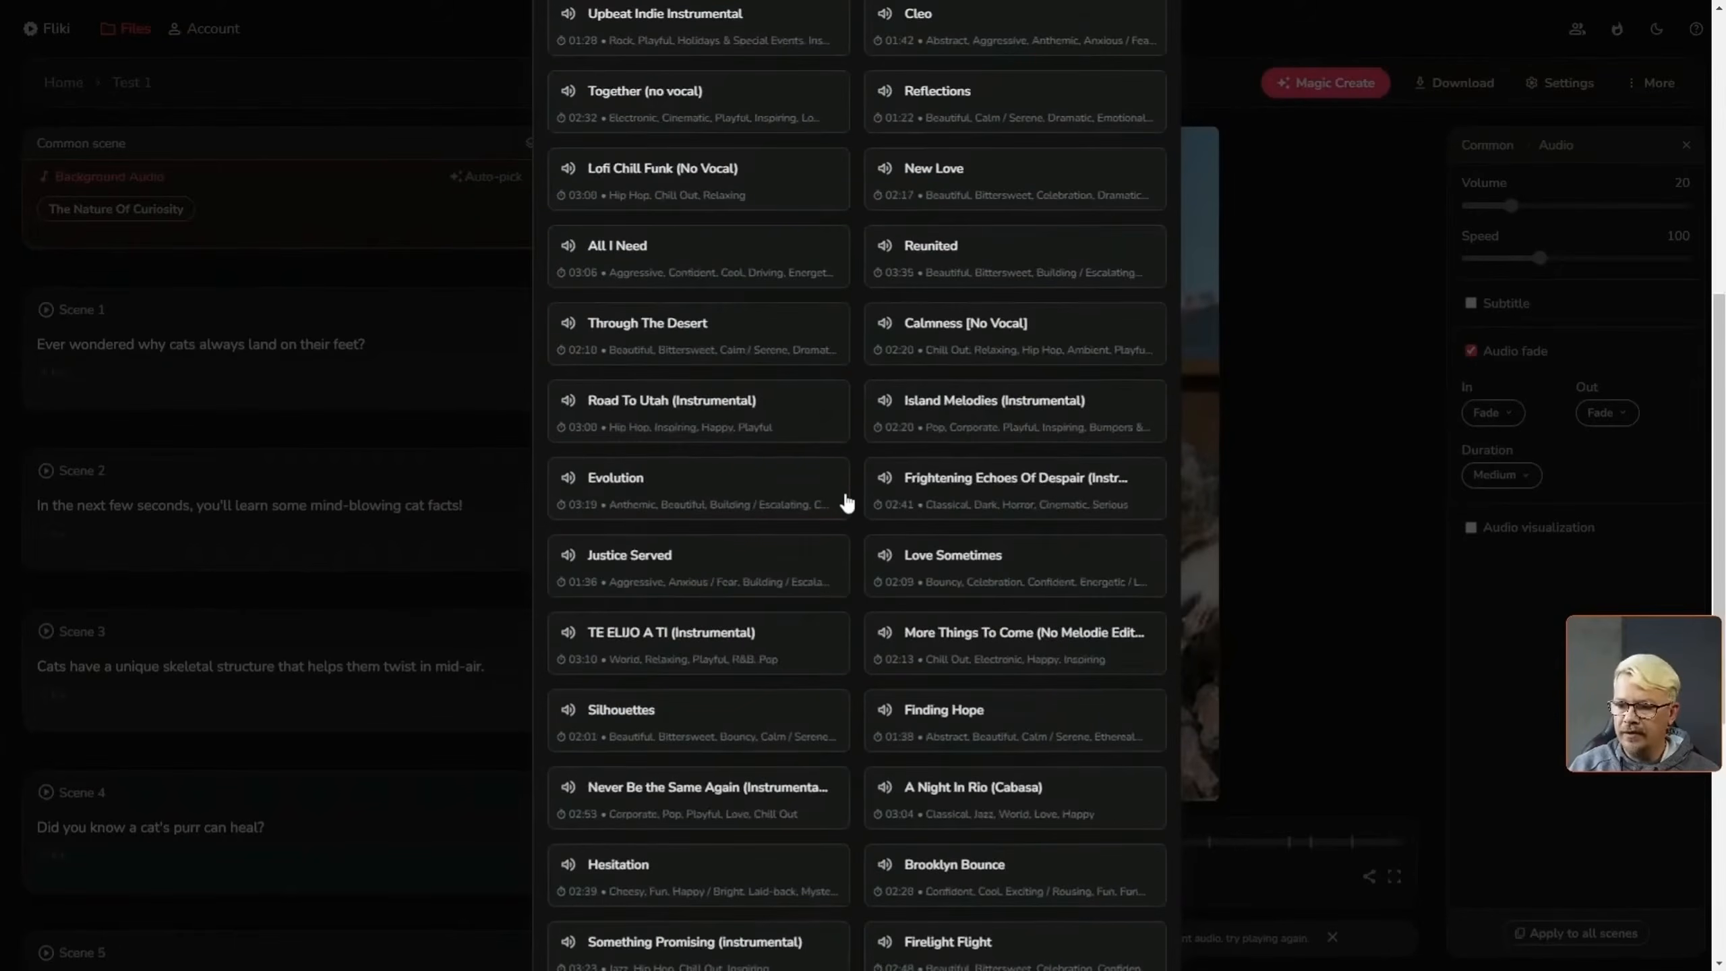
scroll(844, 498, "down", 8)
scroll(748, 374, "up", 17)
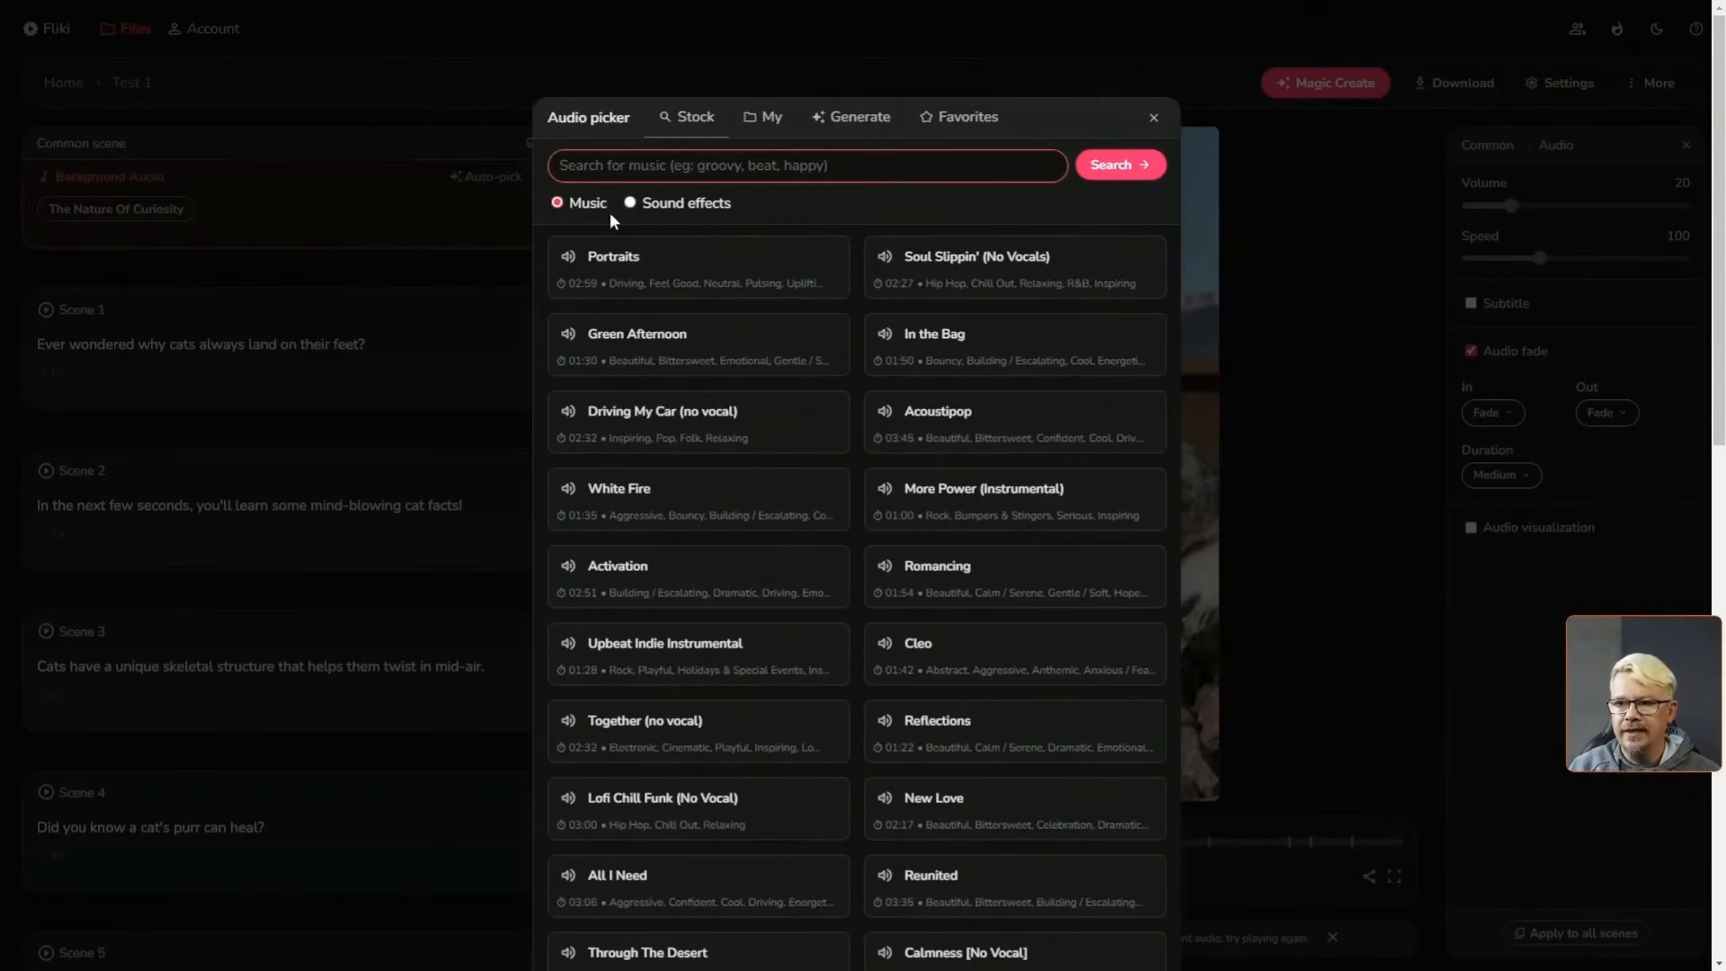
left_click(631, 205)
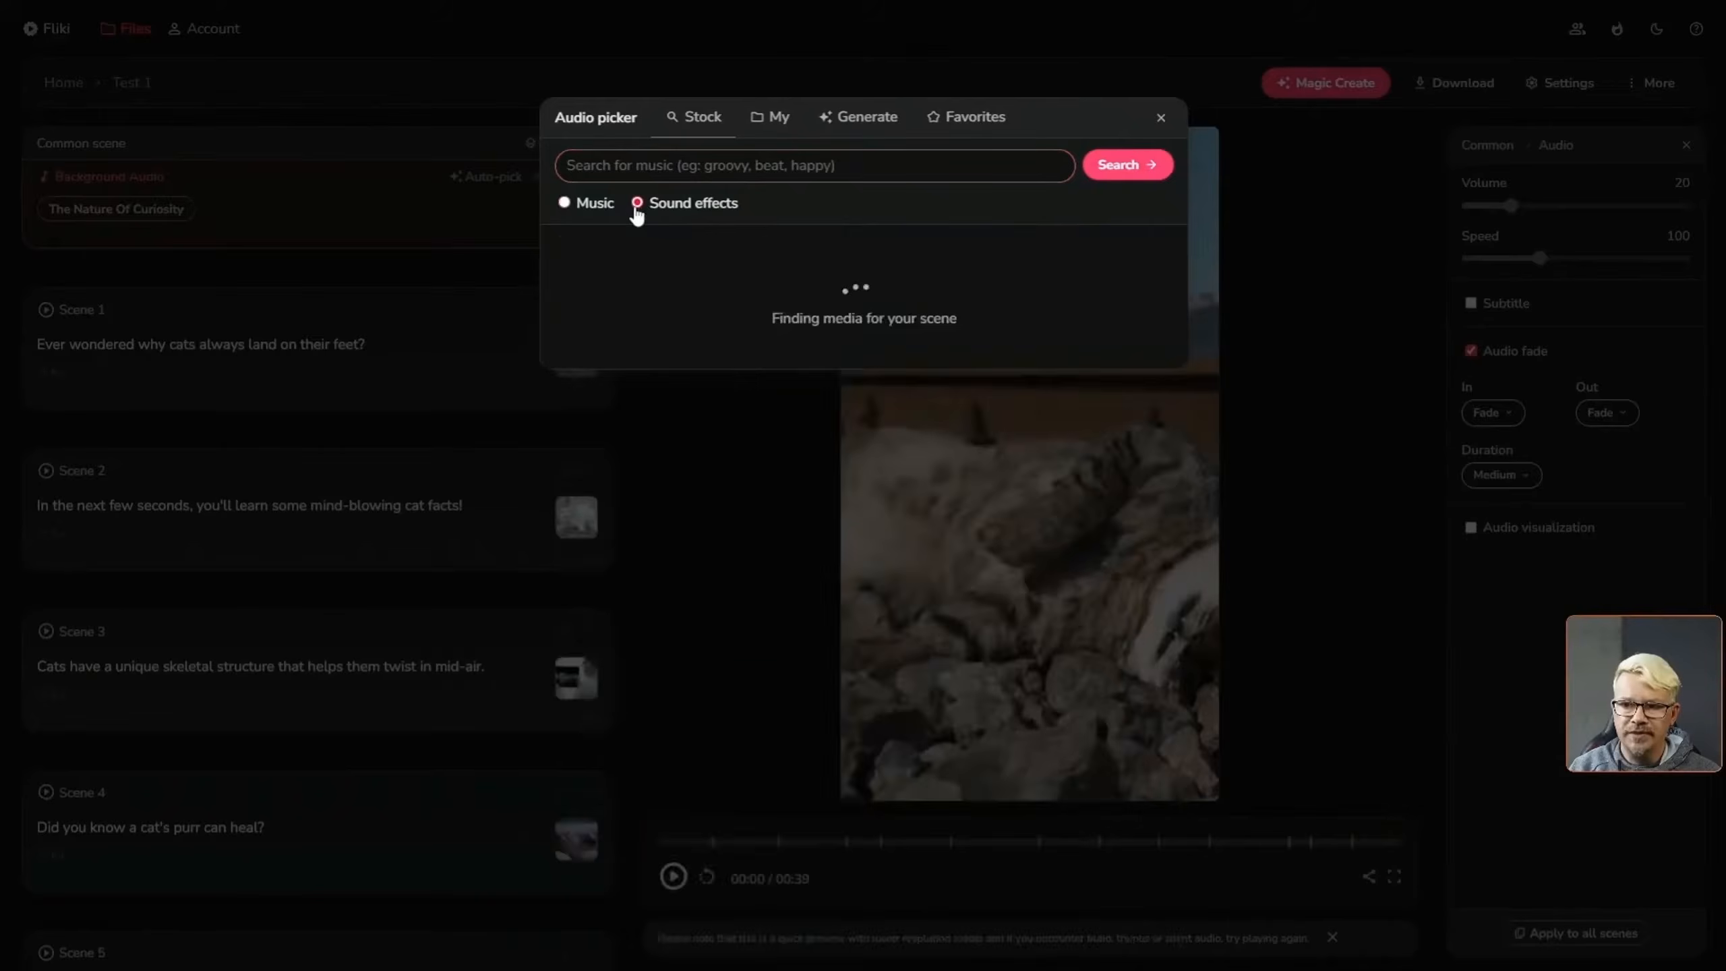
left_click(604, 206)
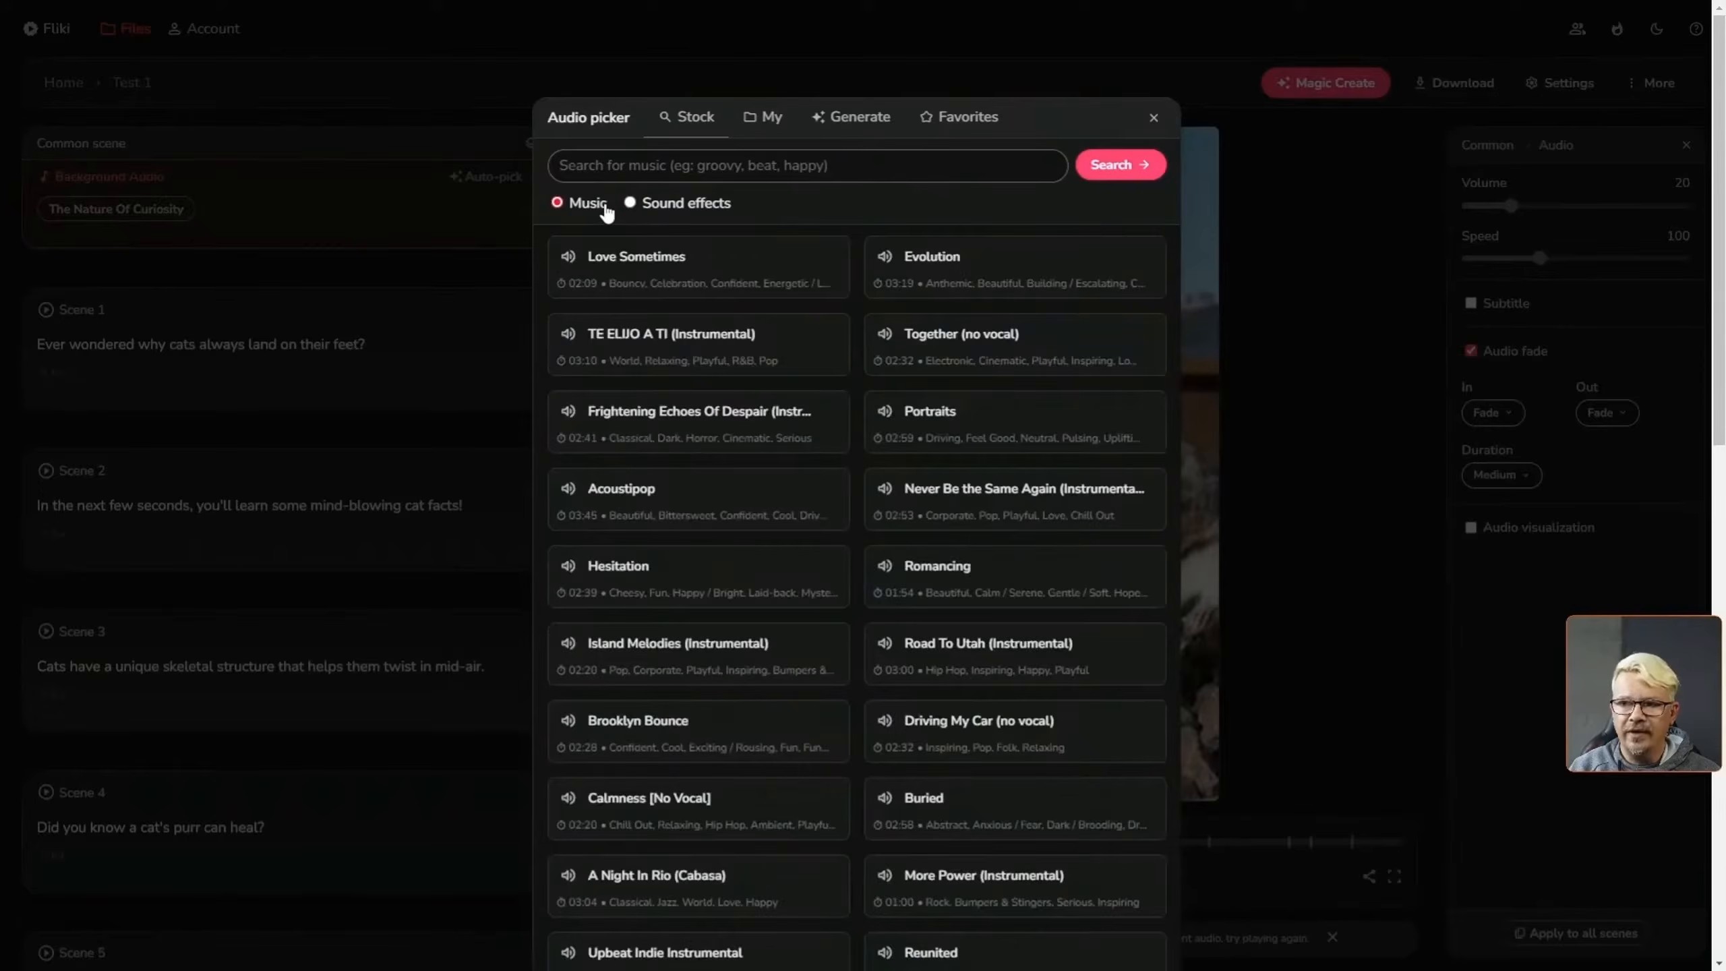
left_click(771, 117)
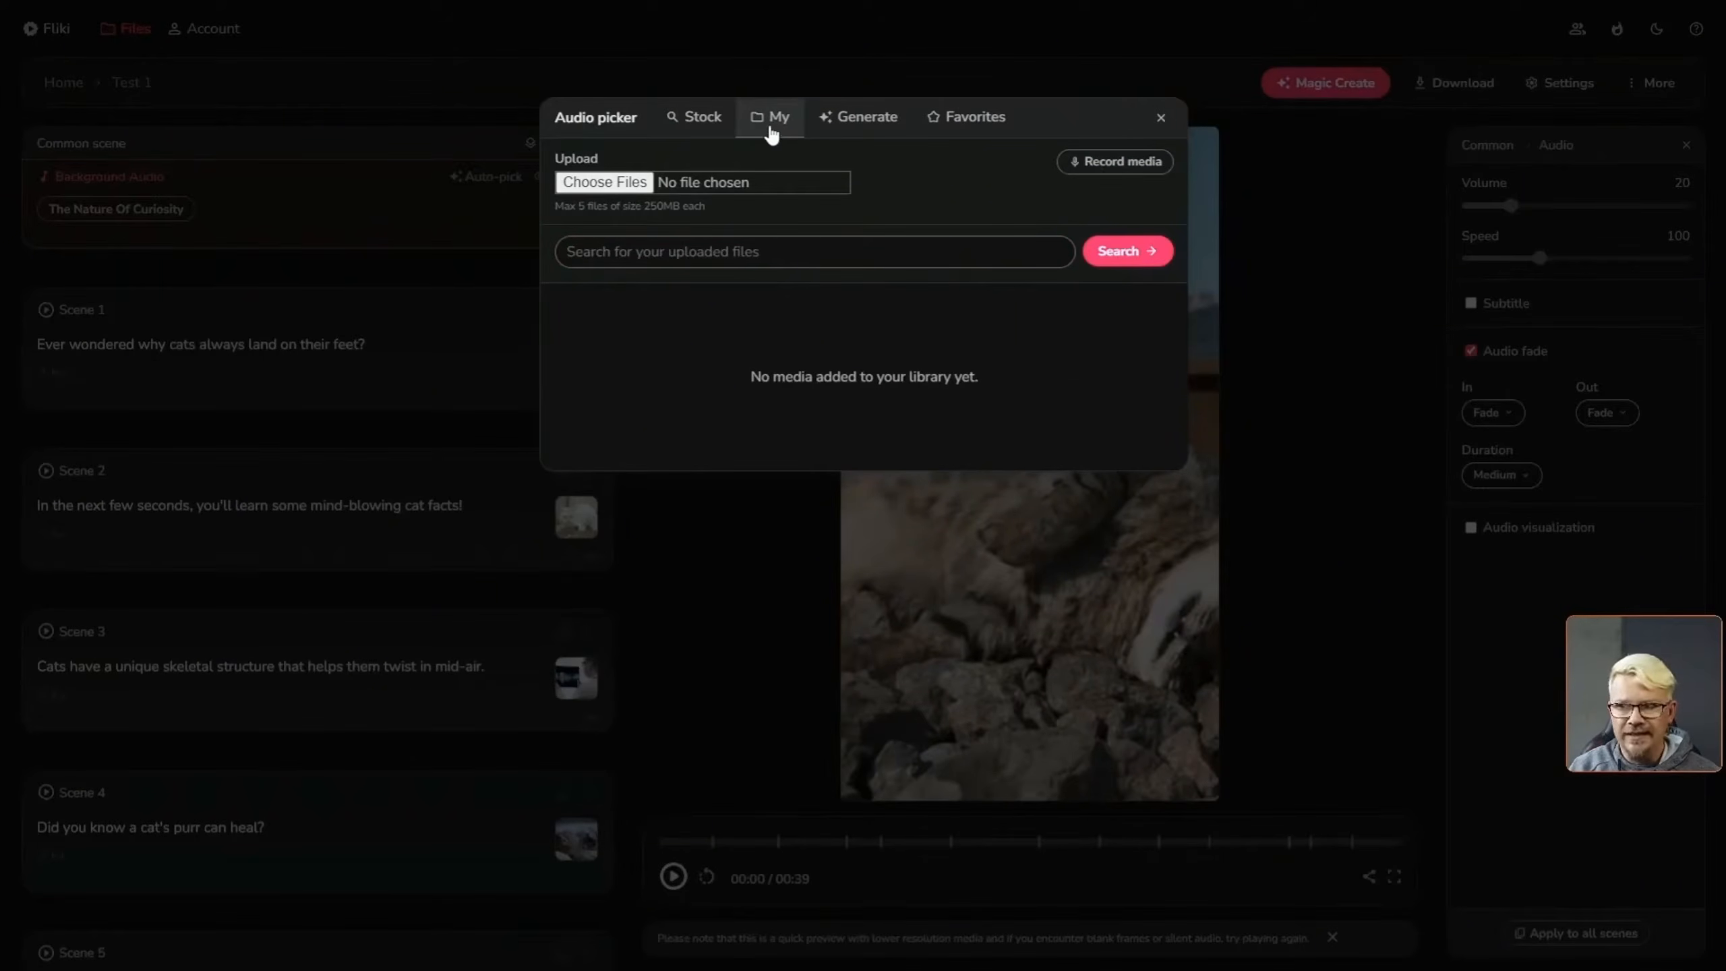
left_click(856, 127)
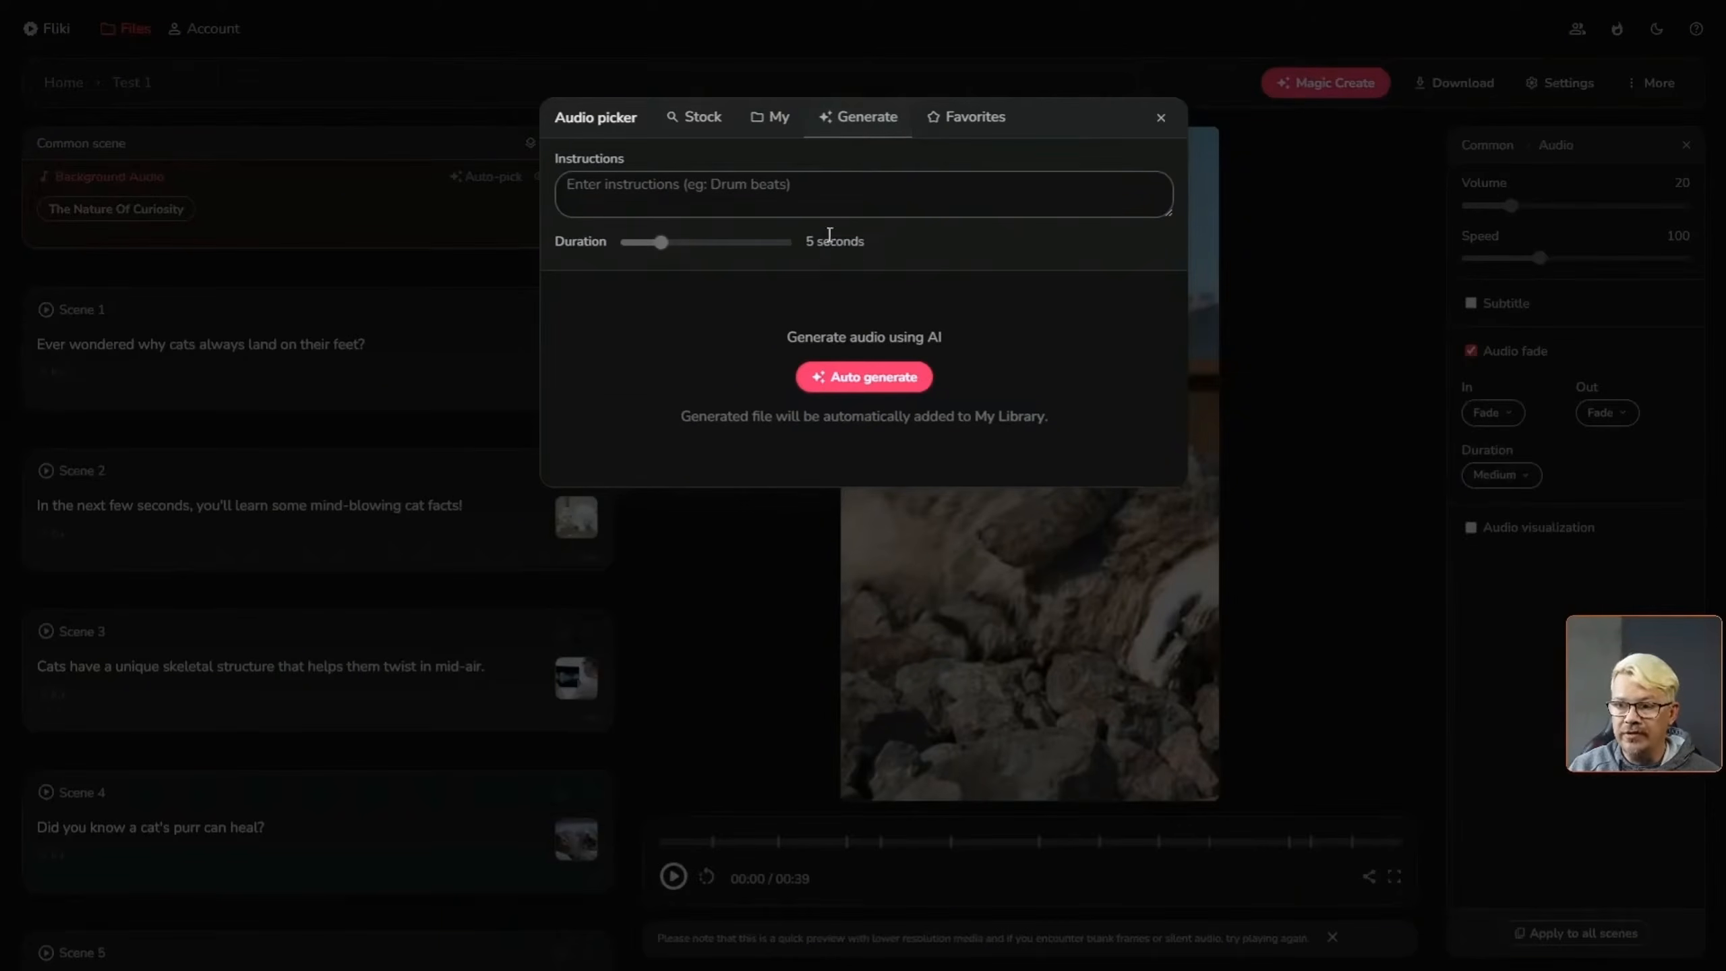
left_click(1160, 119)
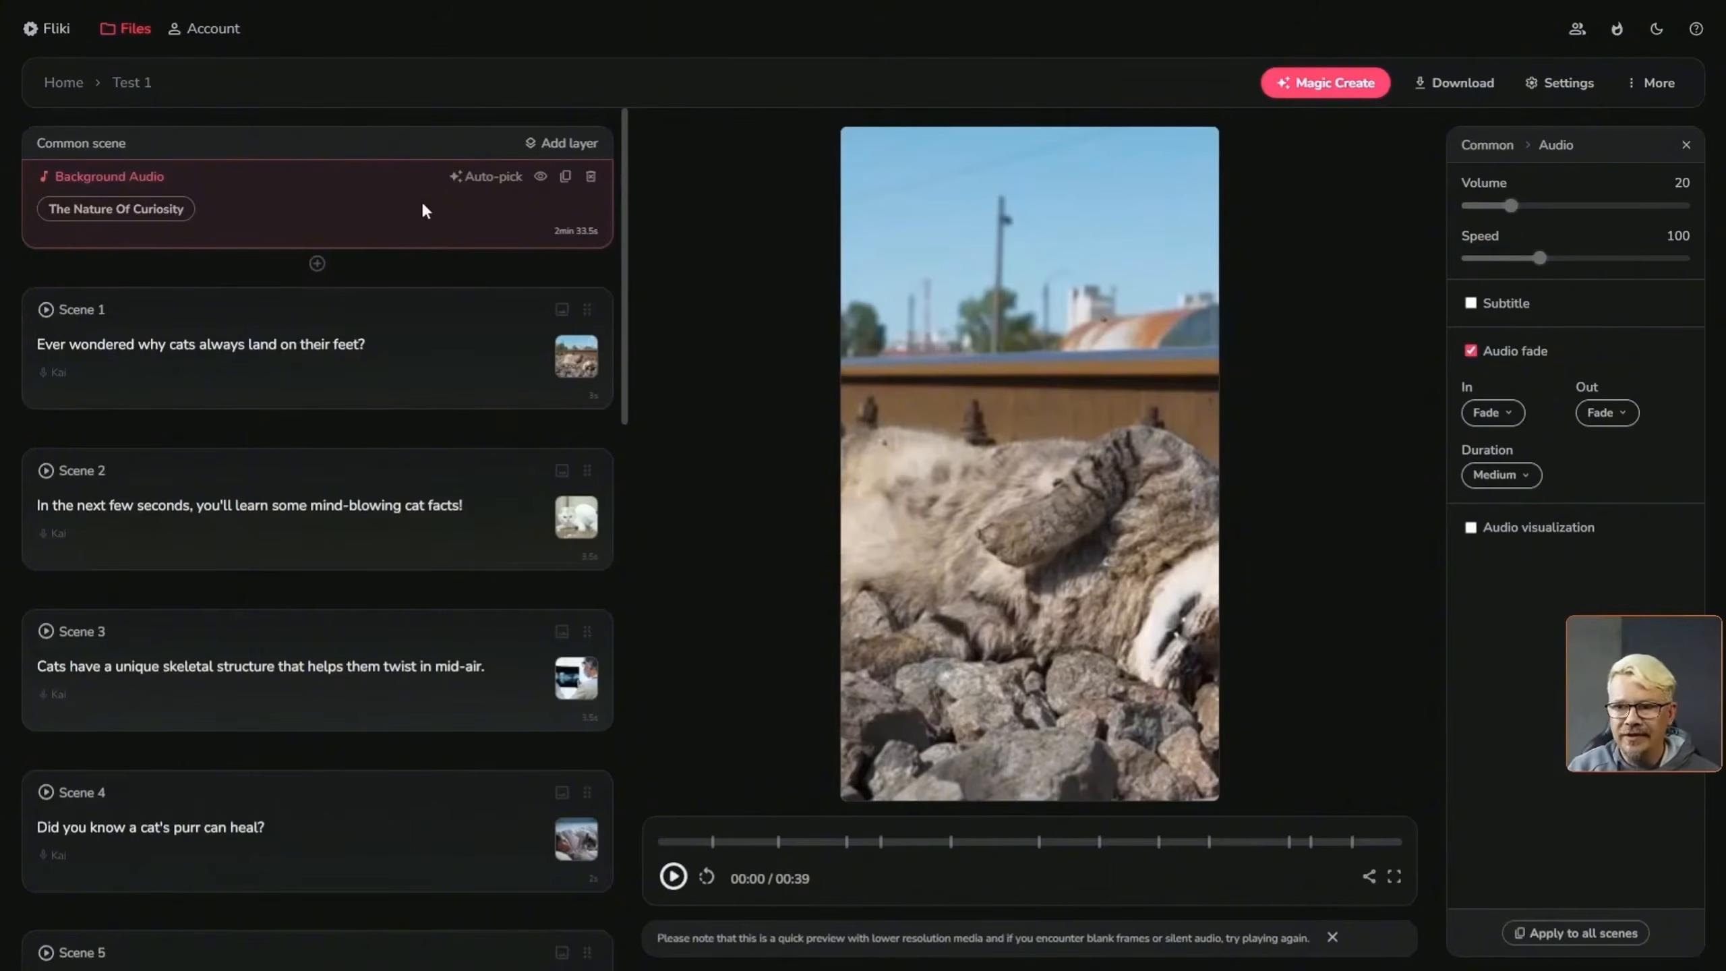
Toggle the Background Audio layer's visibility off and on, and delete the layer from the common scene
left_click(540, 178)
left_click(541, 178)
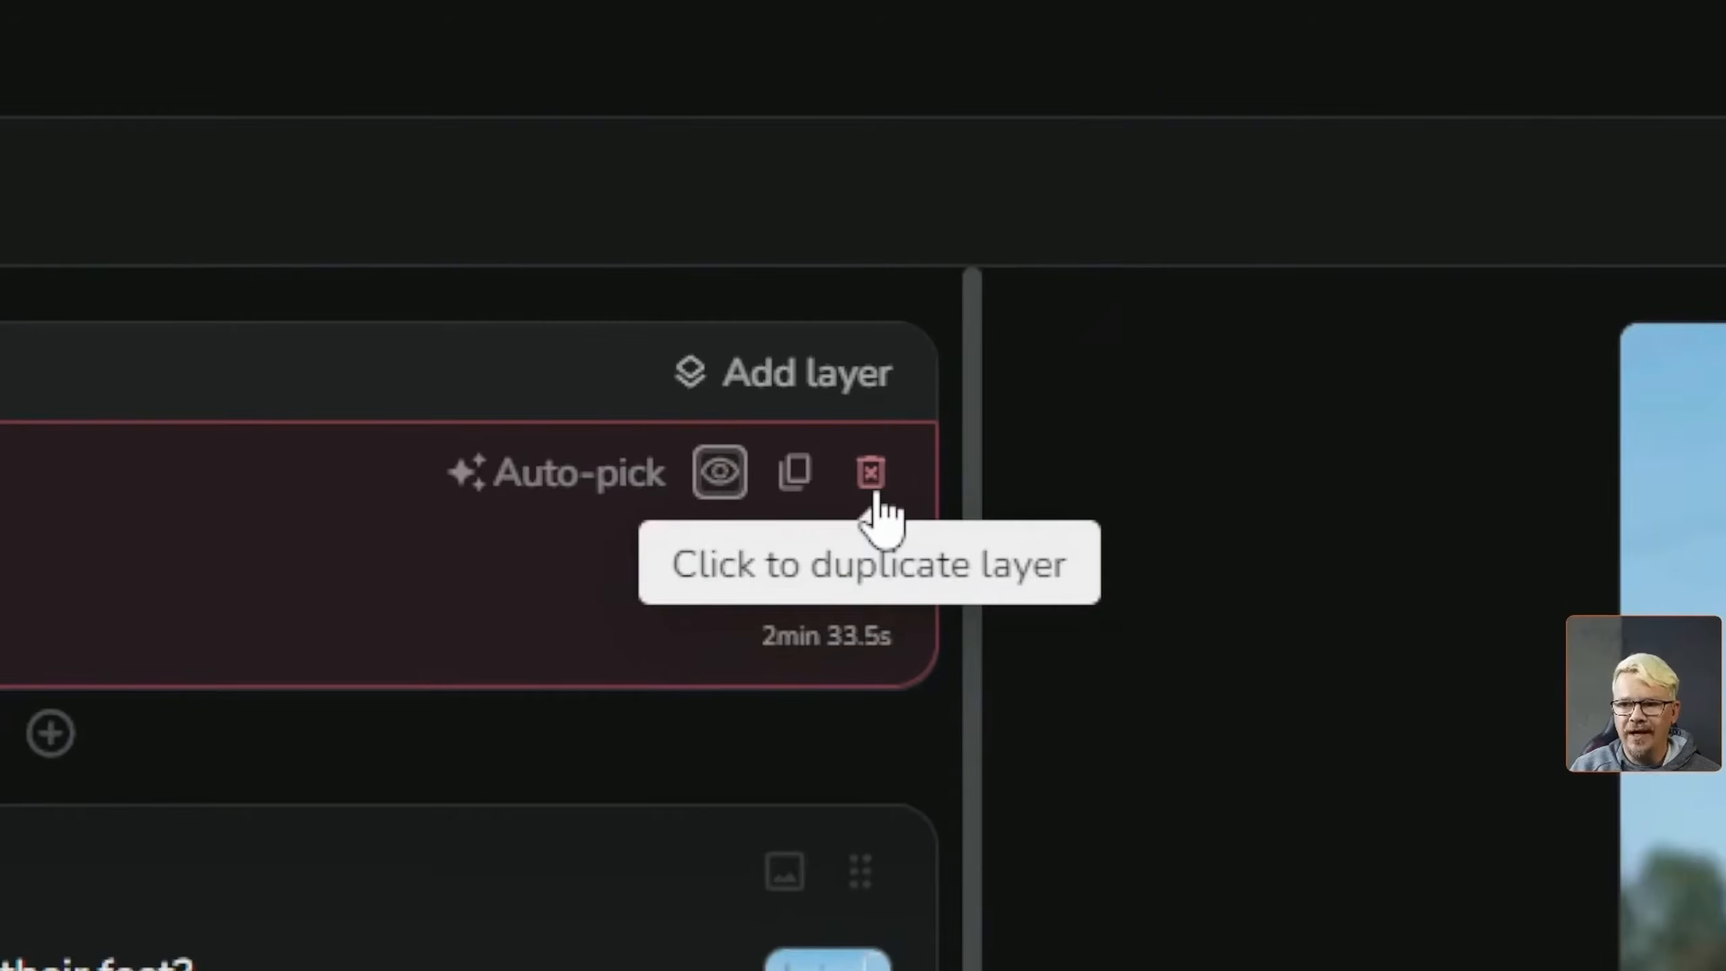
left_click(873, 484)
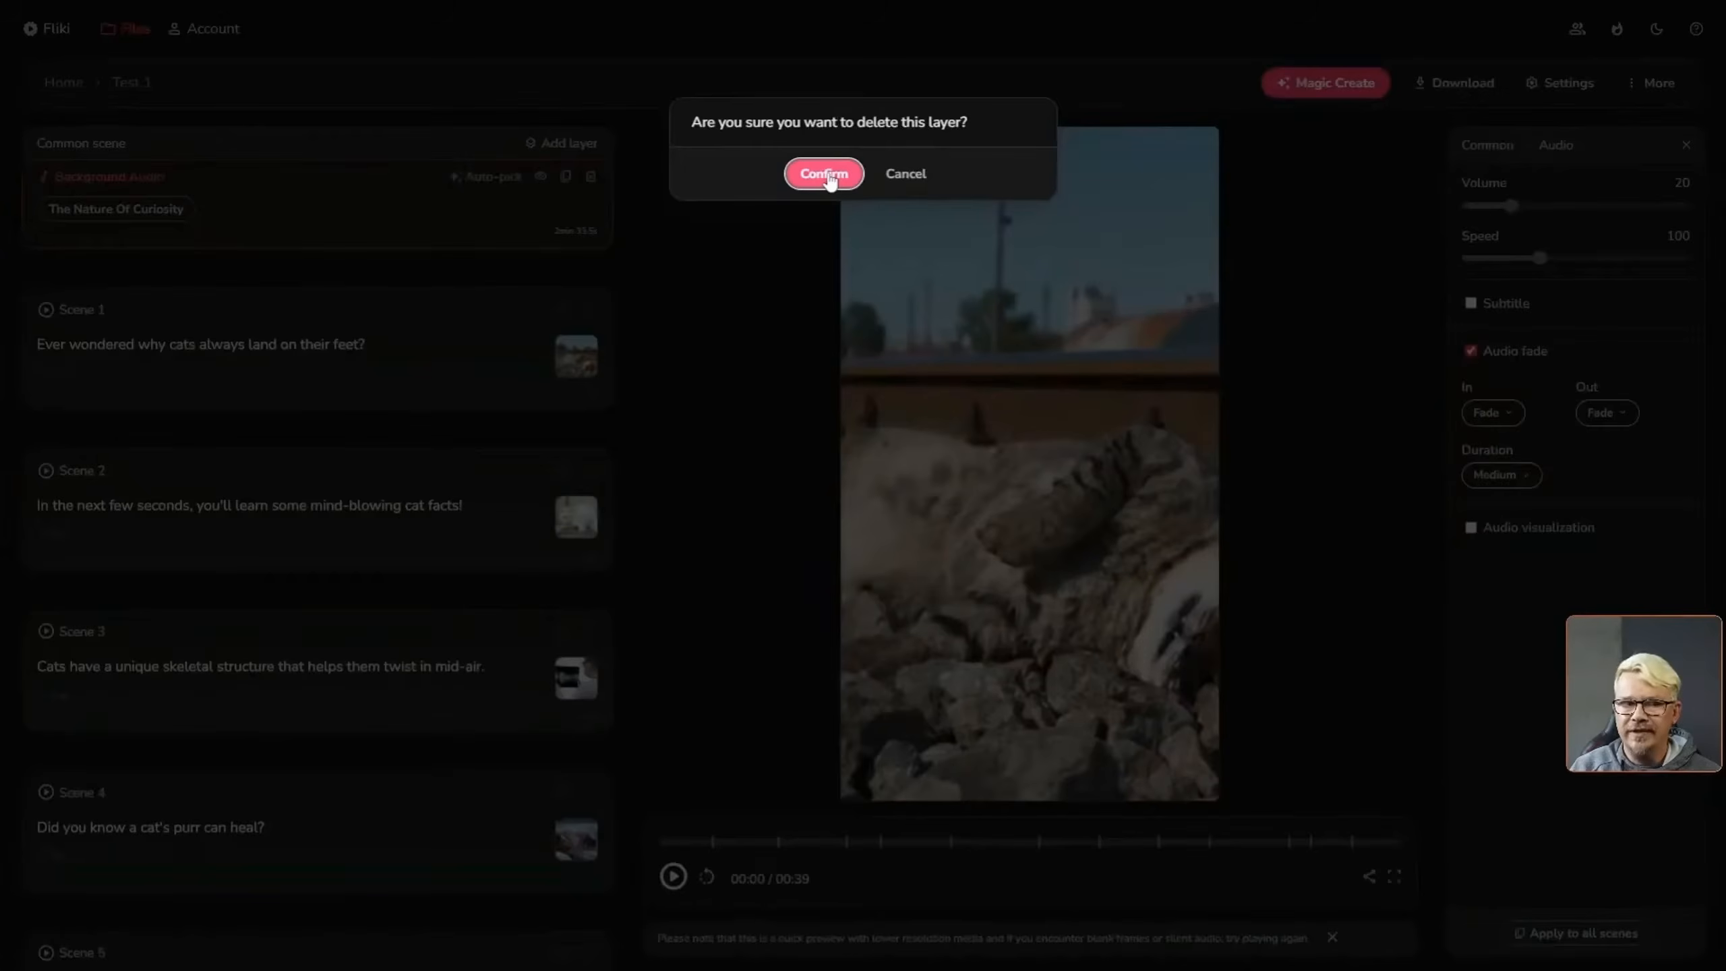
left_click(827, 175)
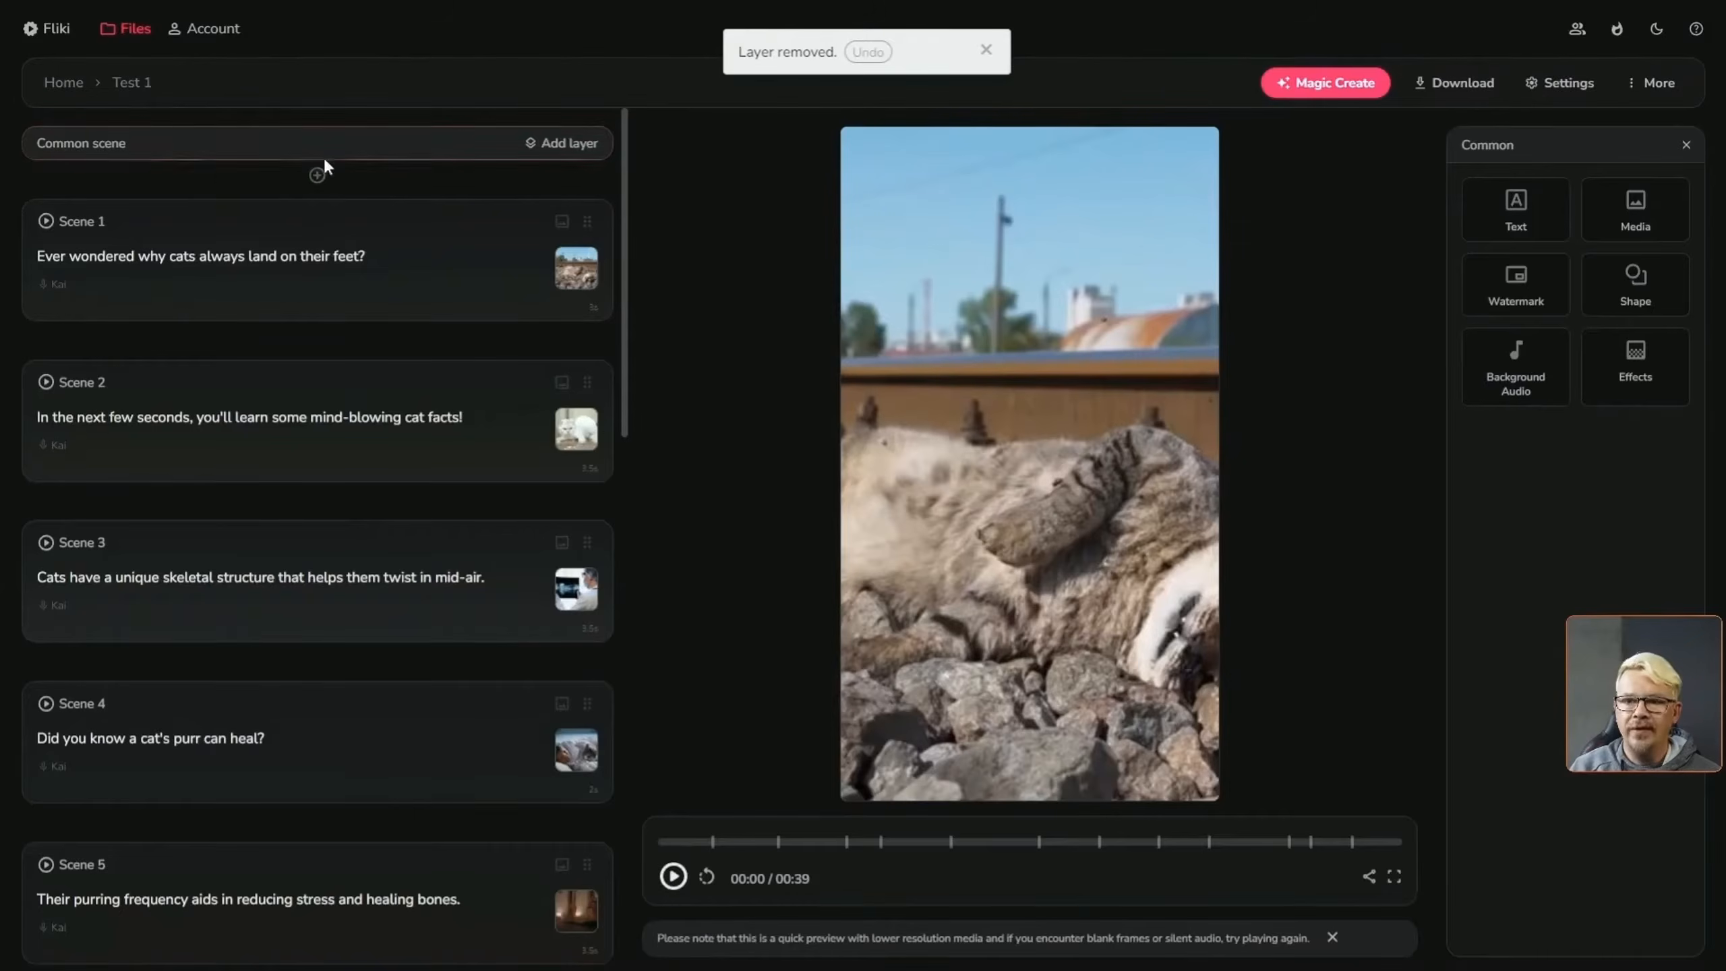
Open the voice selection for Scene 1's voiceover and look through the ultra realistic and standard voices
left_click(376, 151)
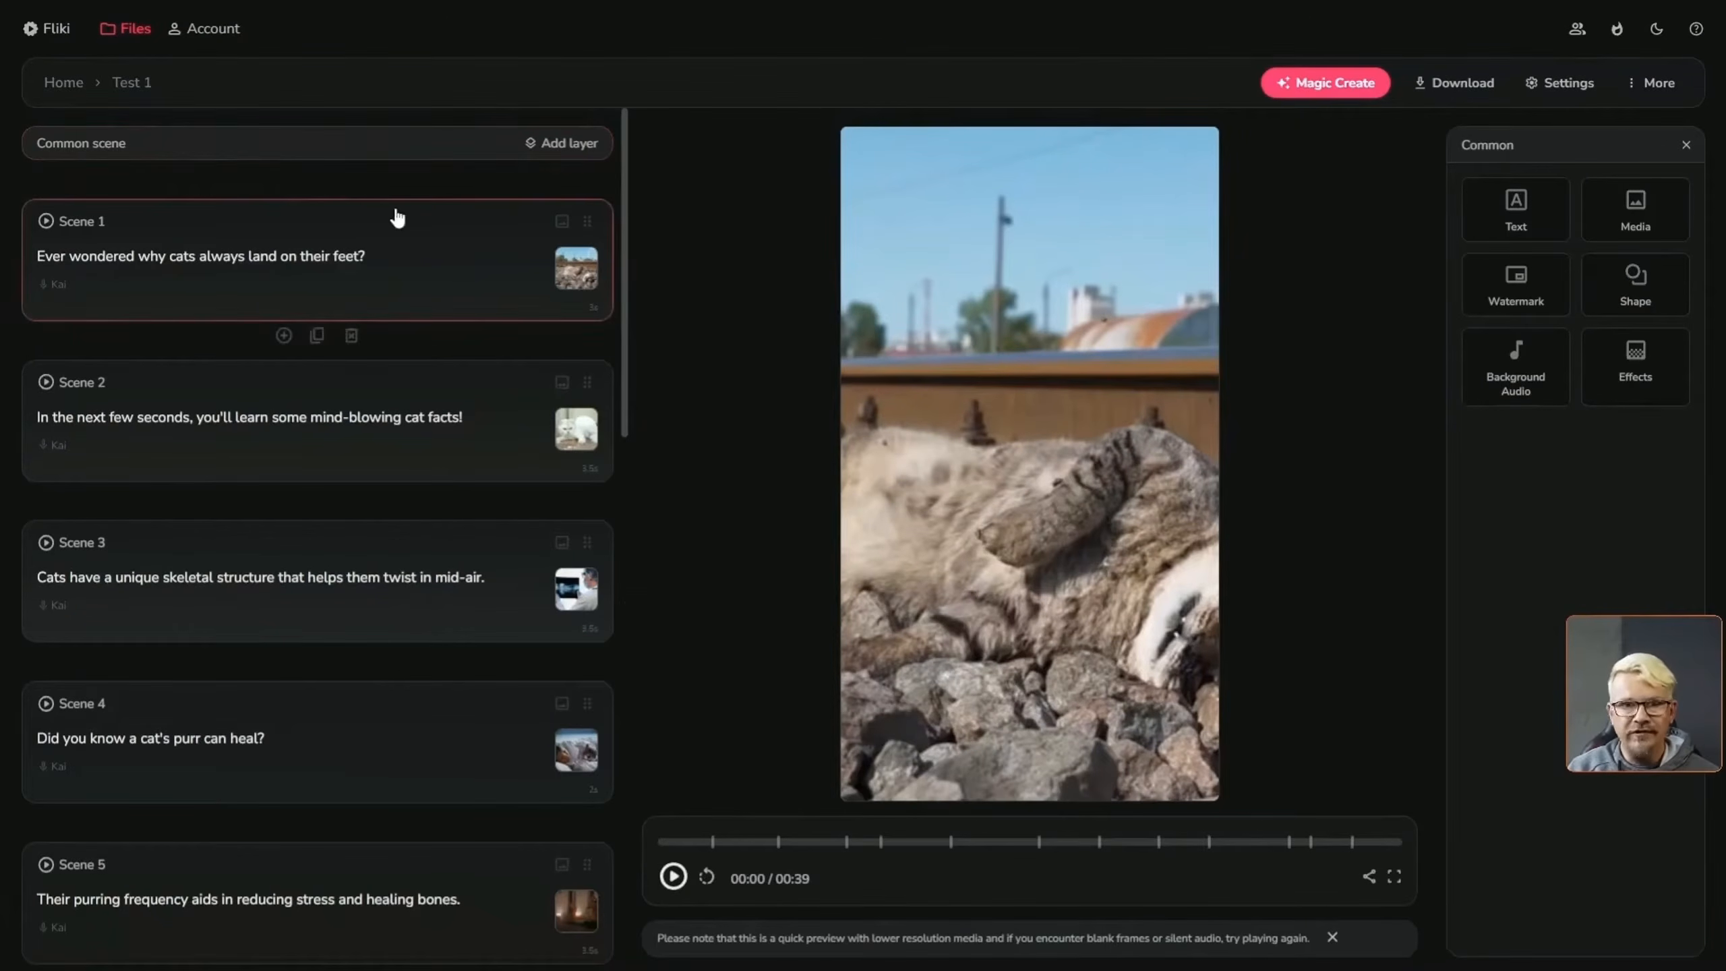
left_click(194, 230)
type("`")
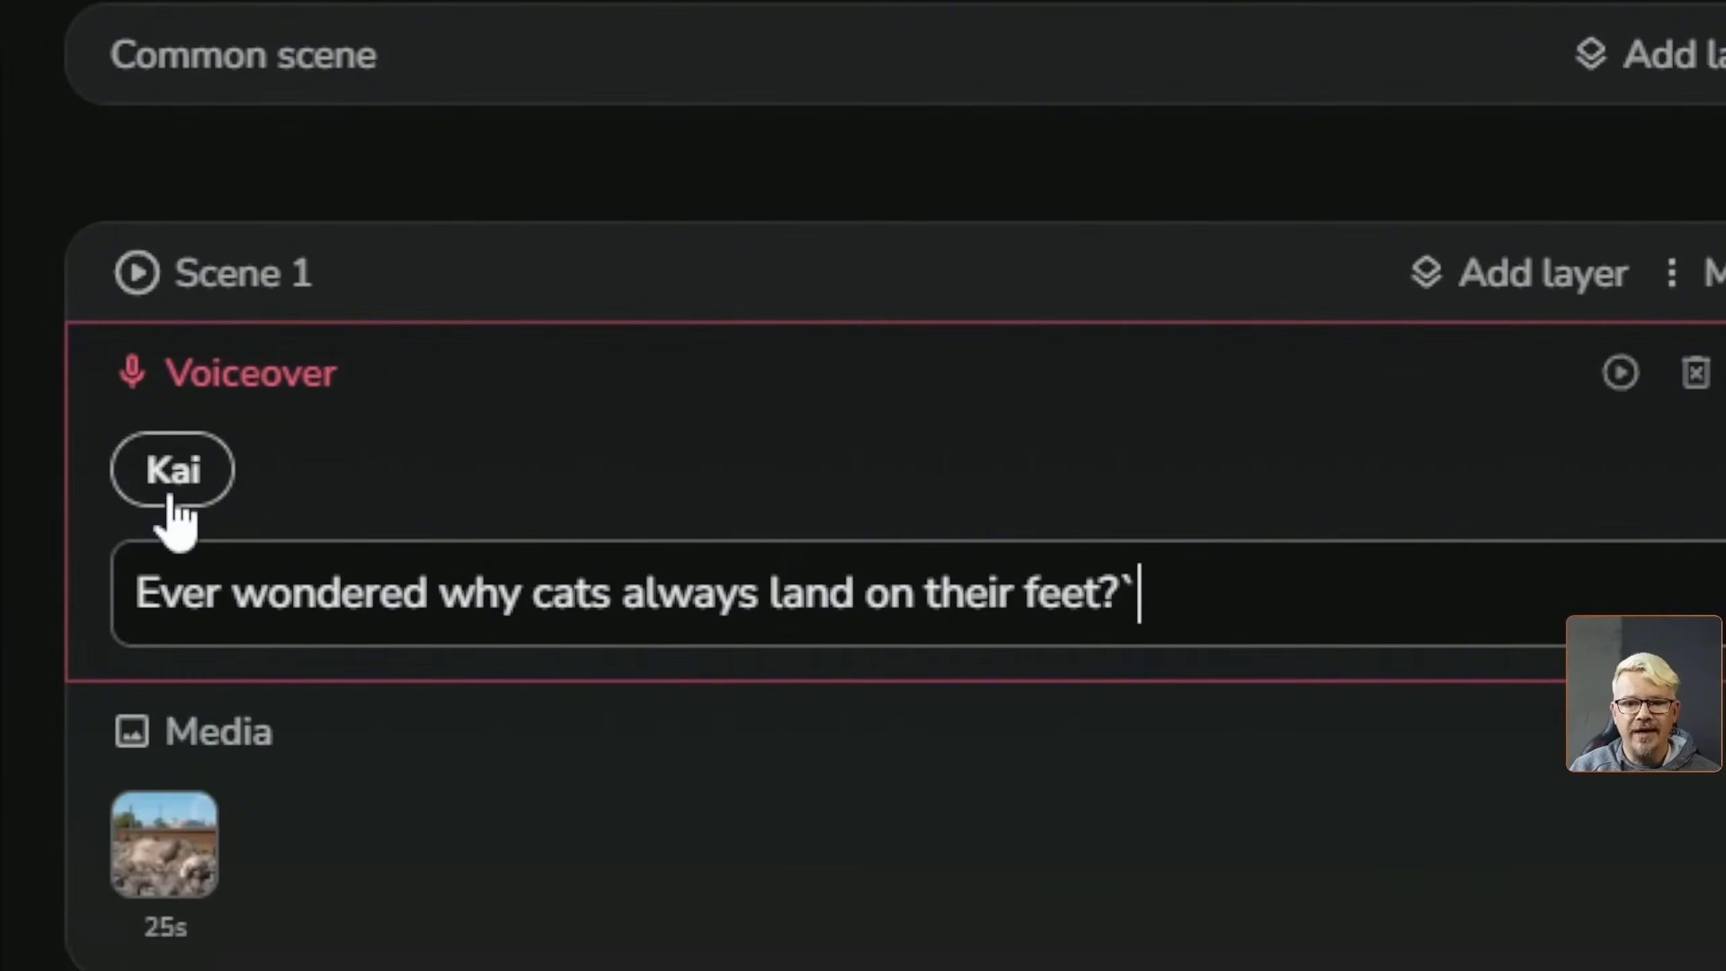
left_click(171, 470)
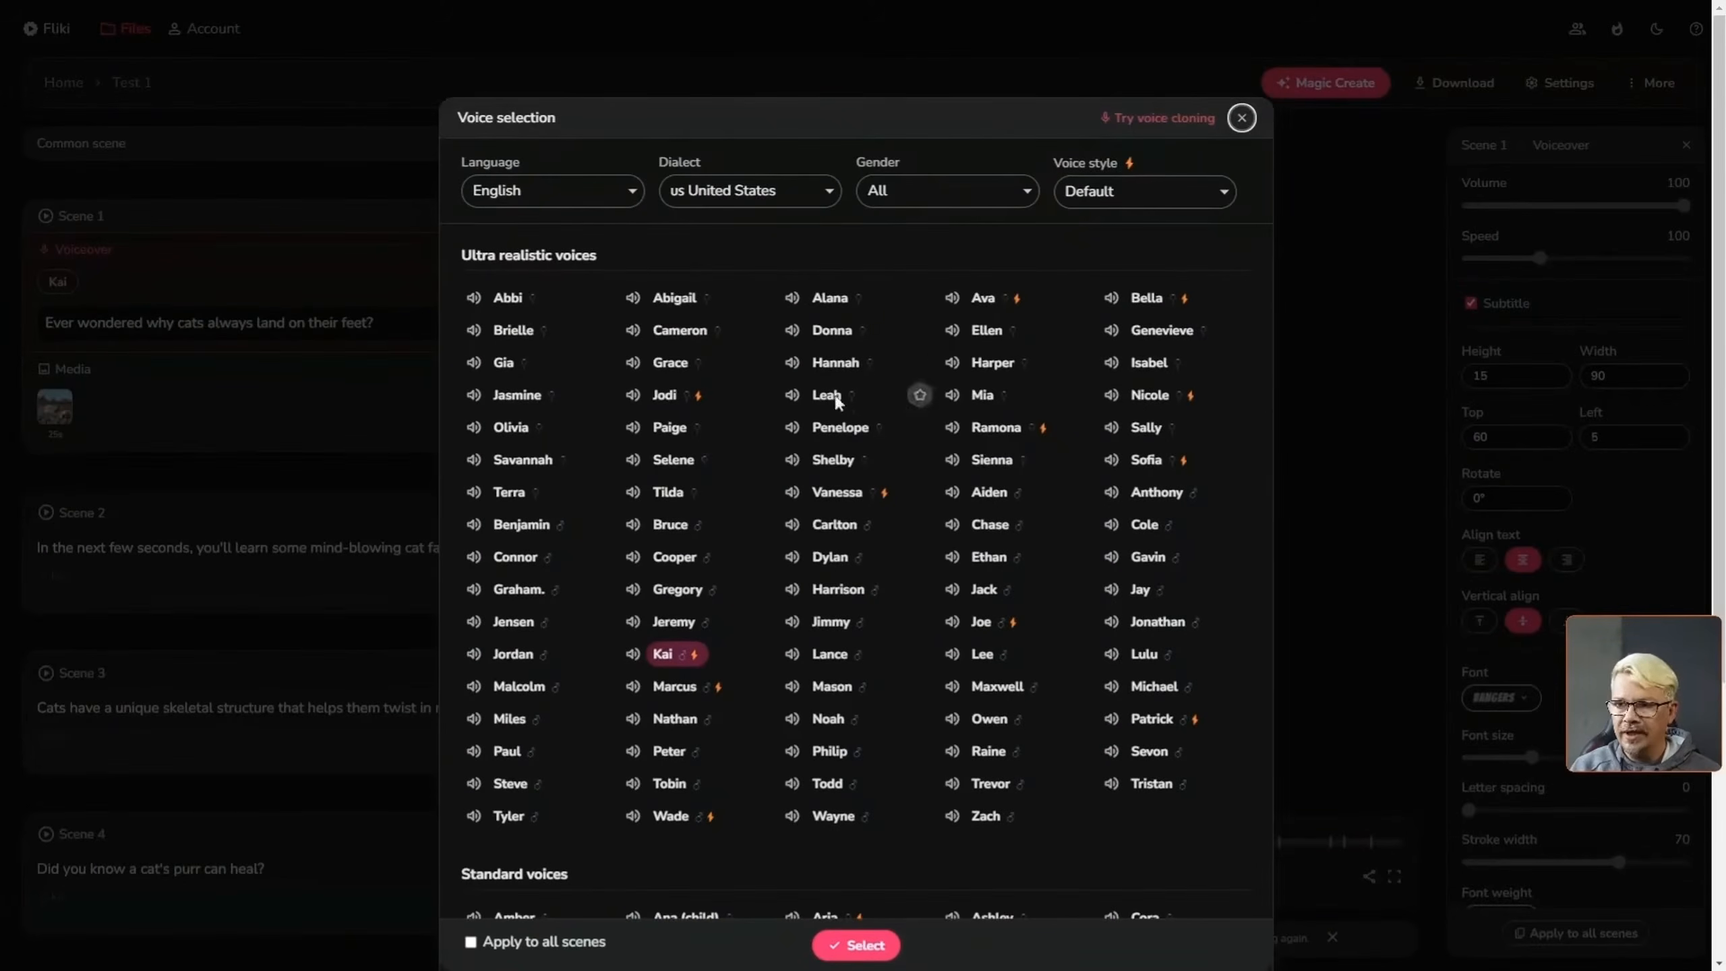
scroll(936, 378, "down", 5)
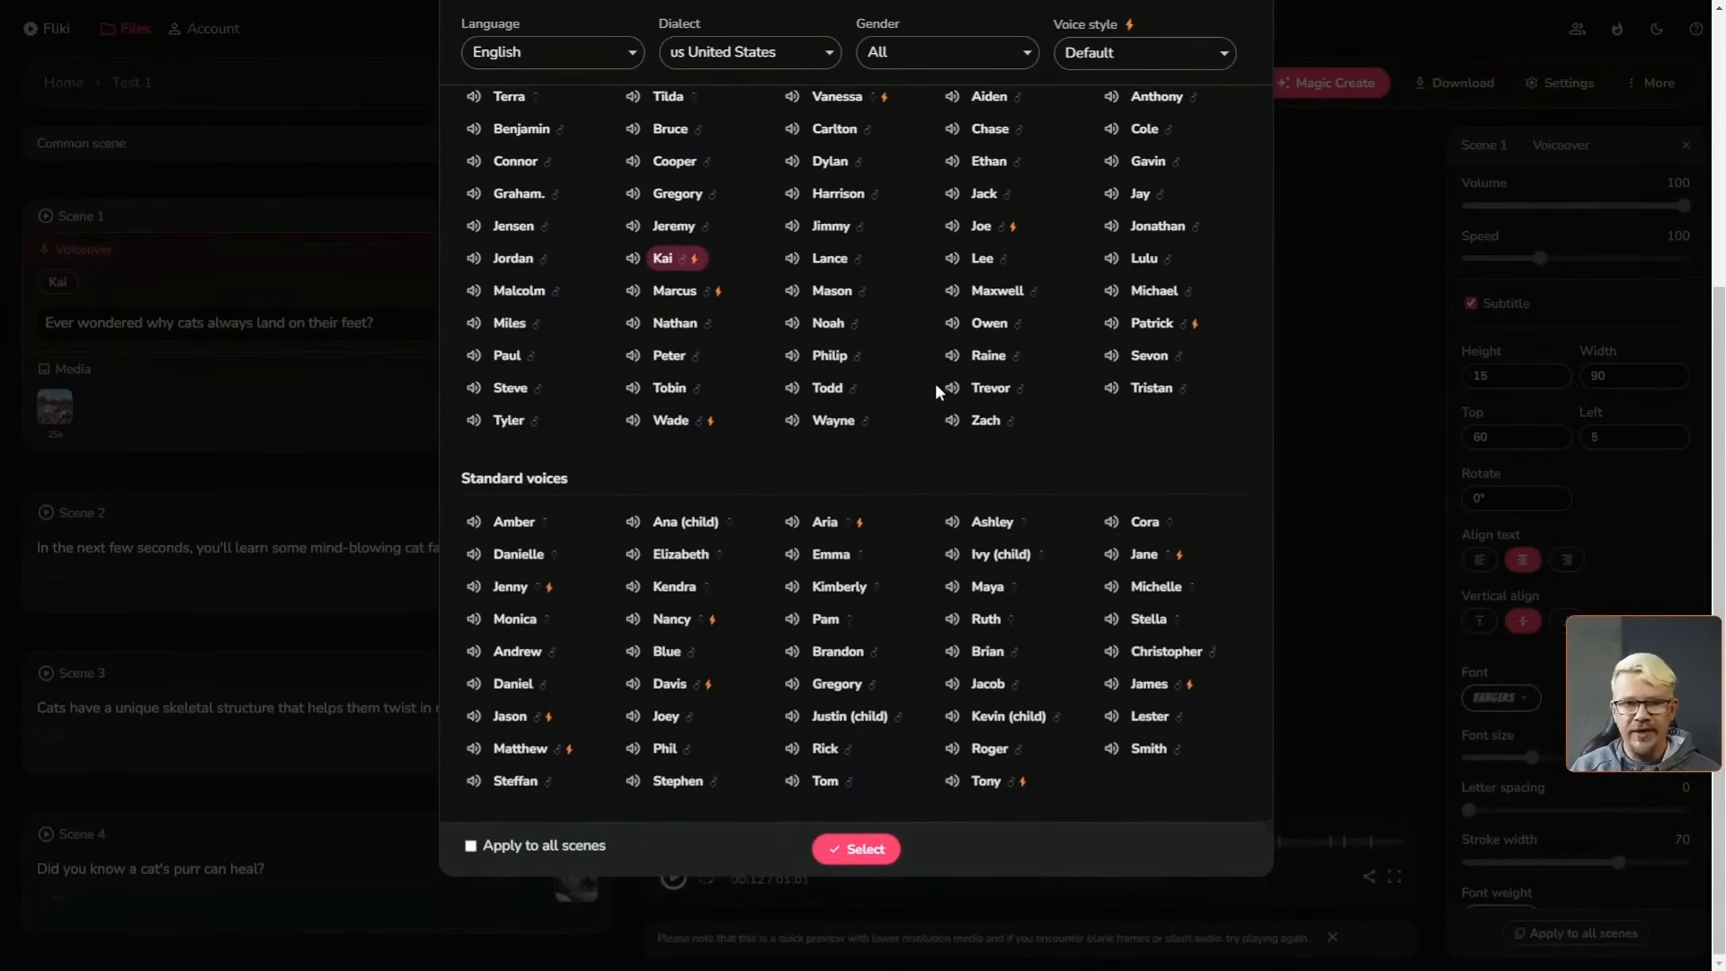
scroll(935, 381, "up", 5)
left_click(1017, 264)
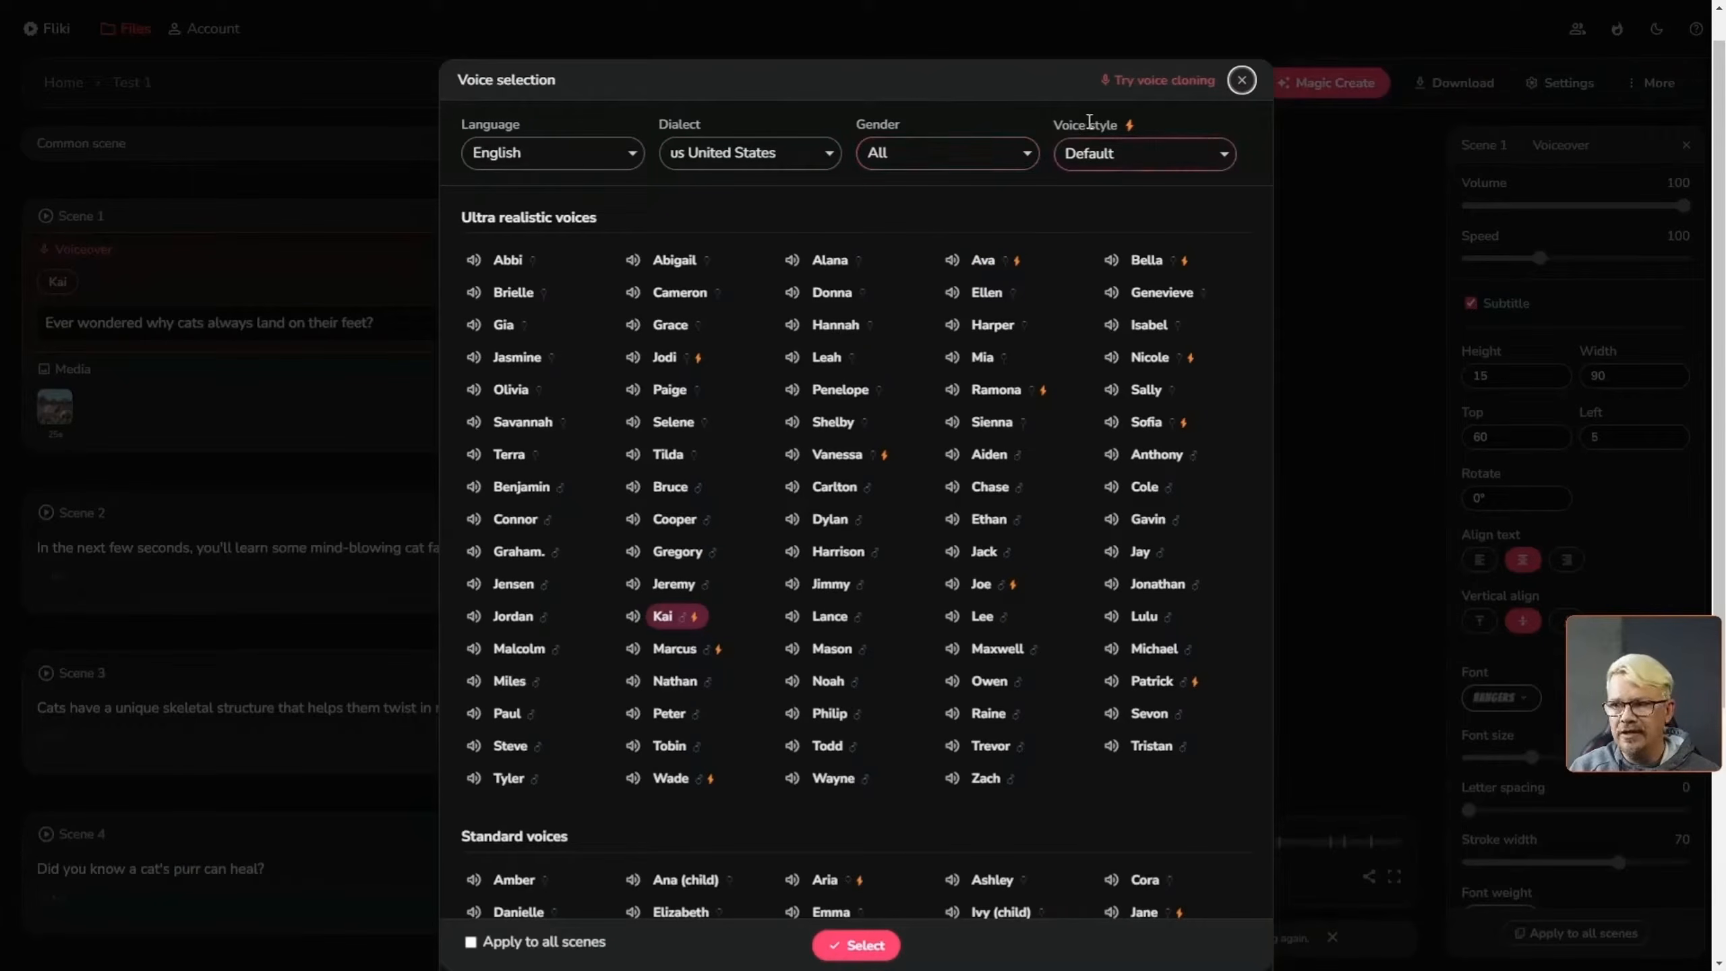
Examine the voice style options for the Kai voice and pick the Jeremy voice for comparison
left_click(1133, 151)
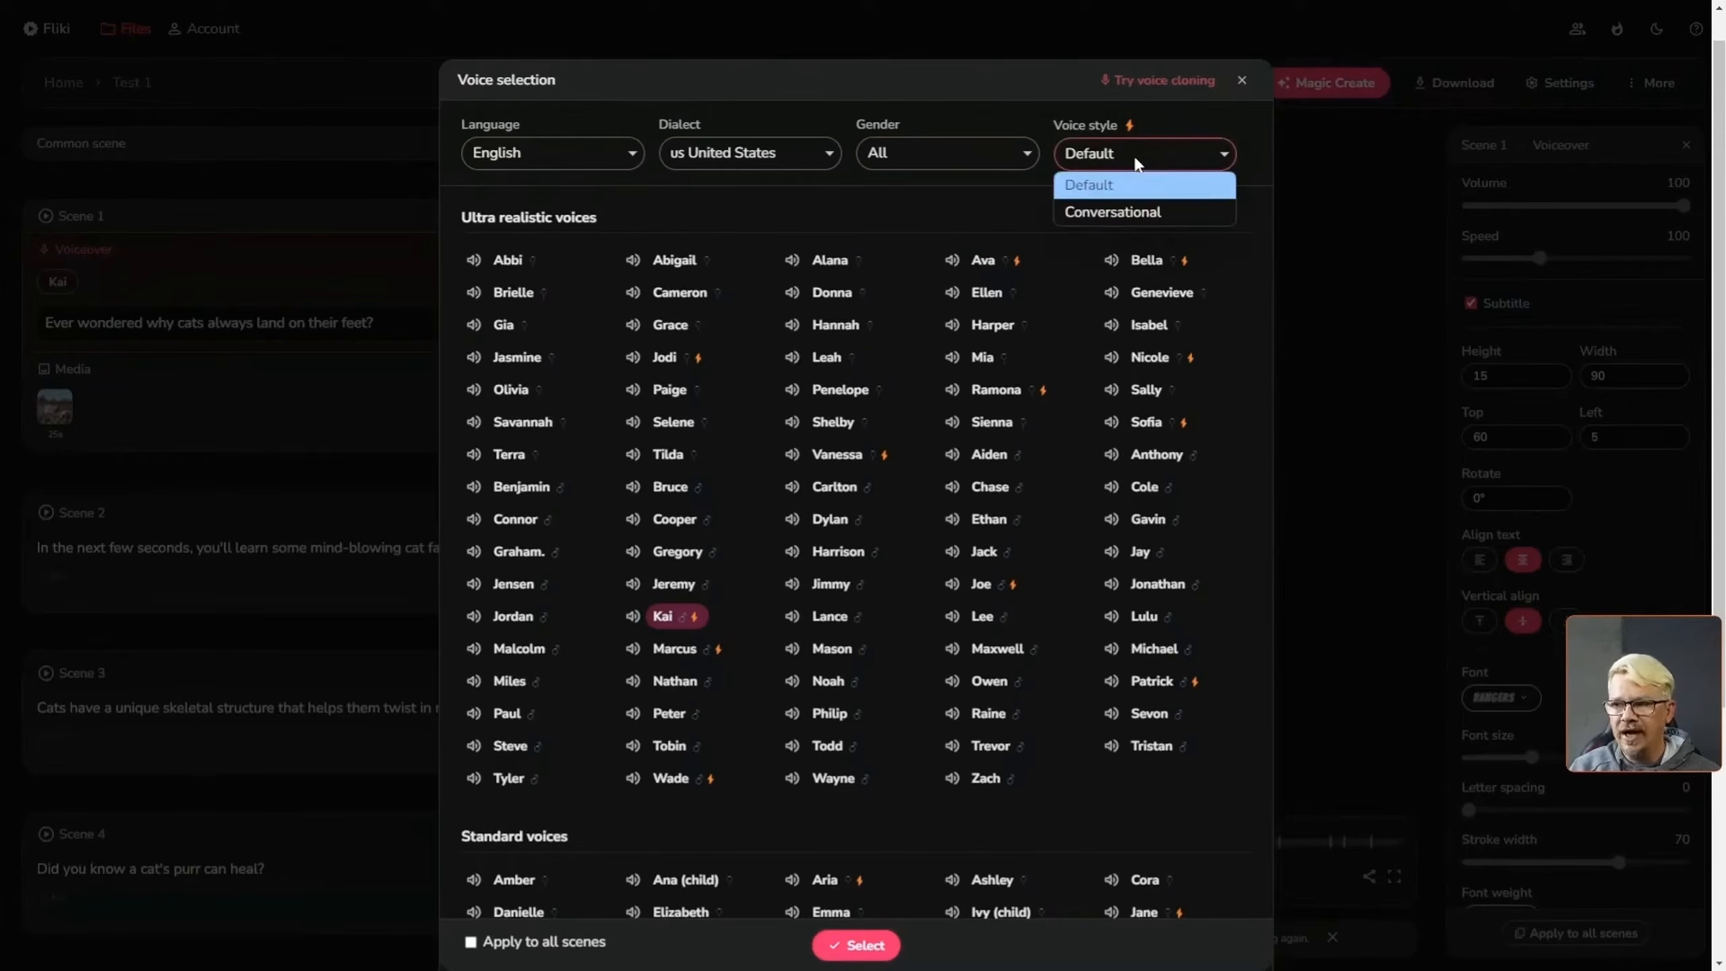
left_click(1009, 187)
left_click(1147, 156)
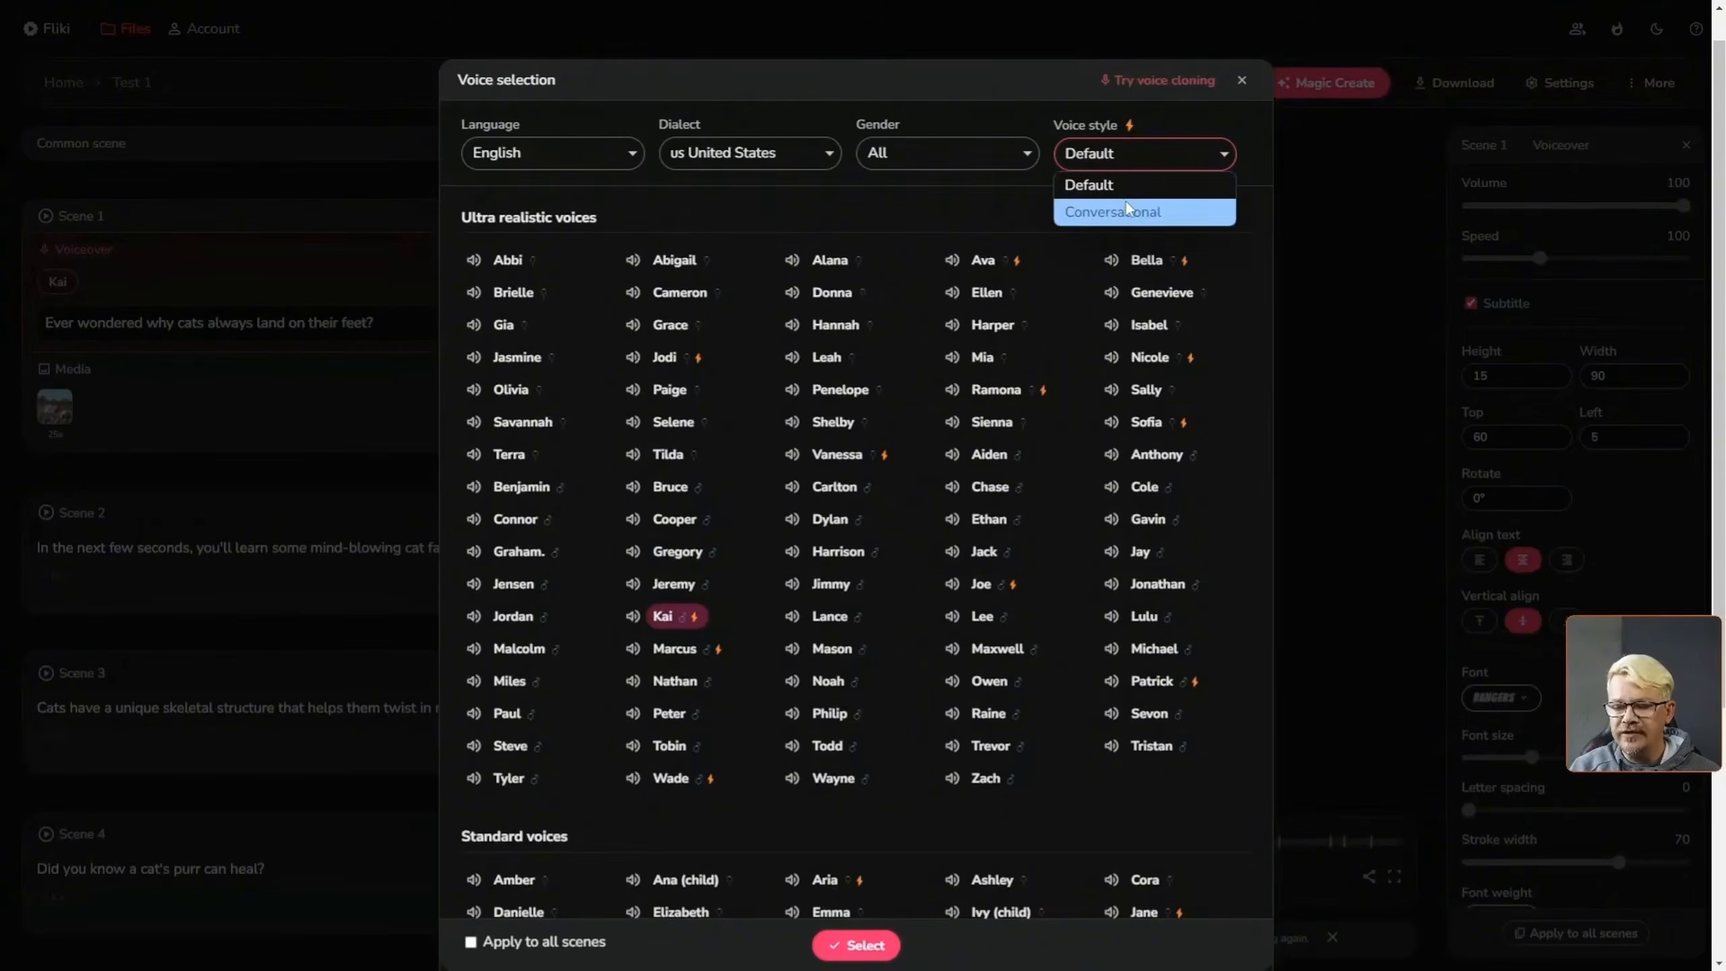
left_click(663, 584)
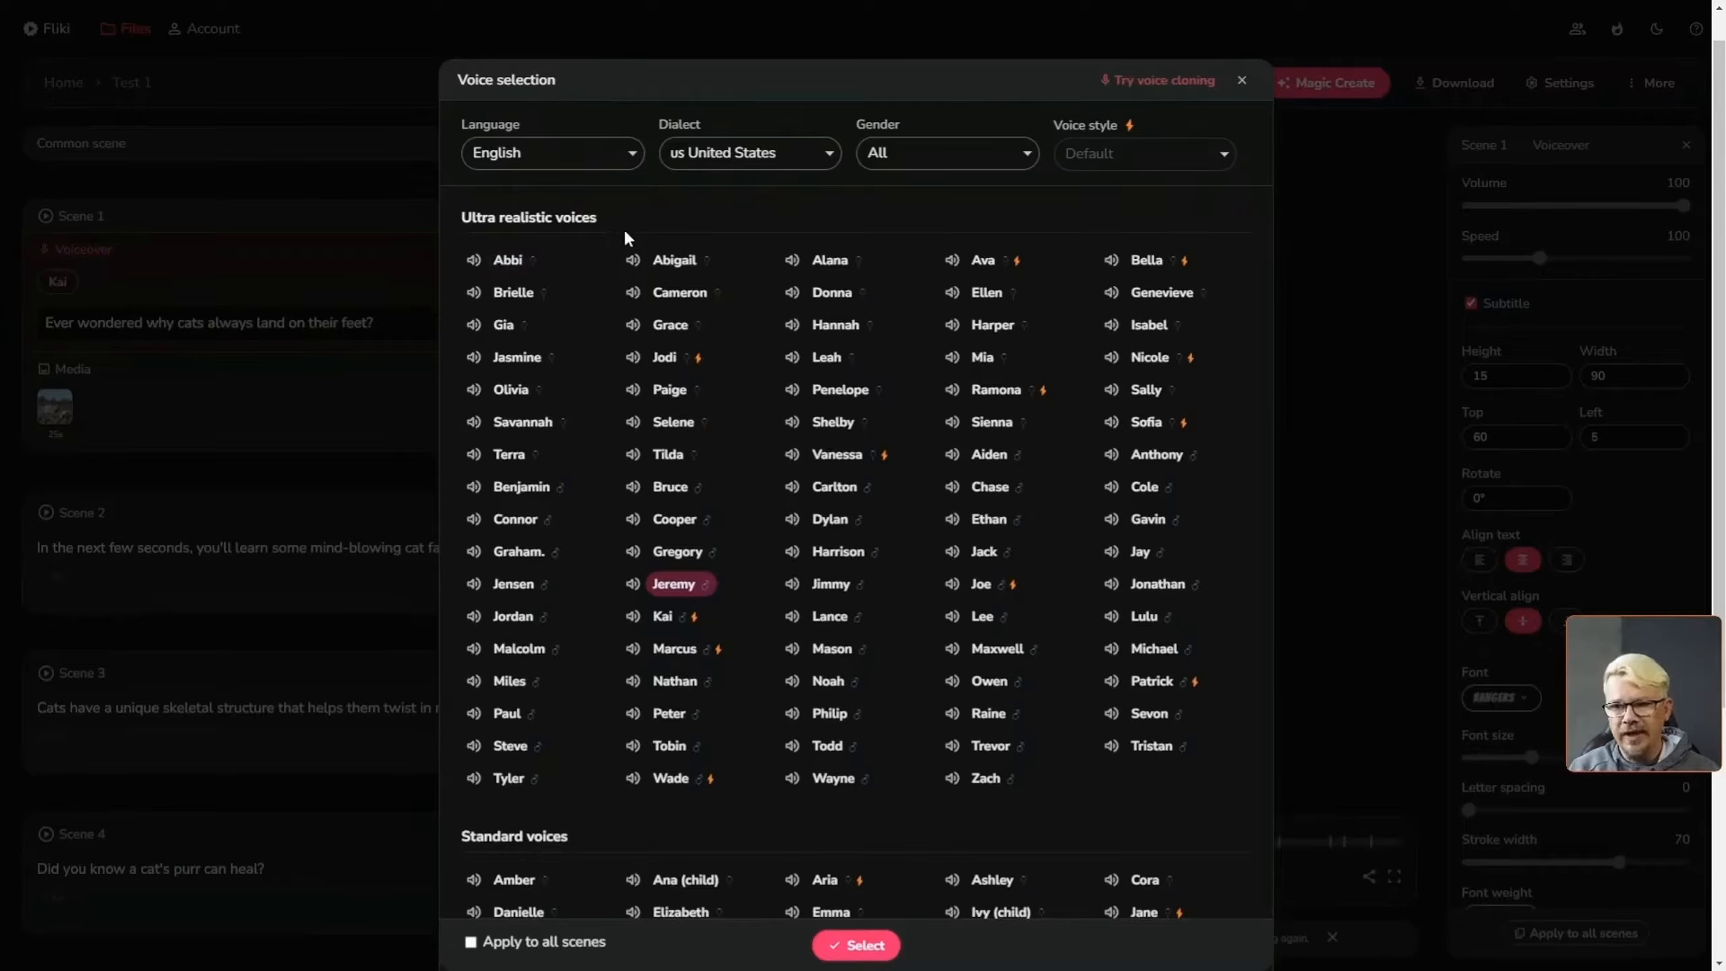
Play the standard voice Jason and set its voice style to Cheerful
scroll(826, 435, "down", 4)
scroll(826, 435, "down", 2)
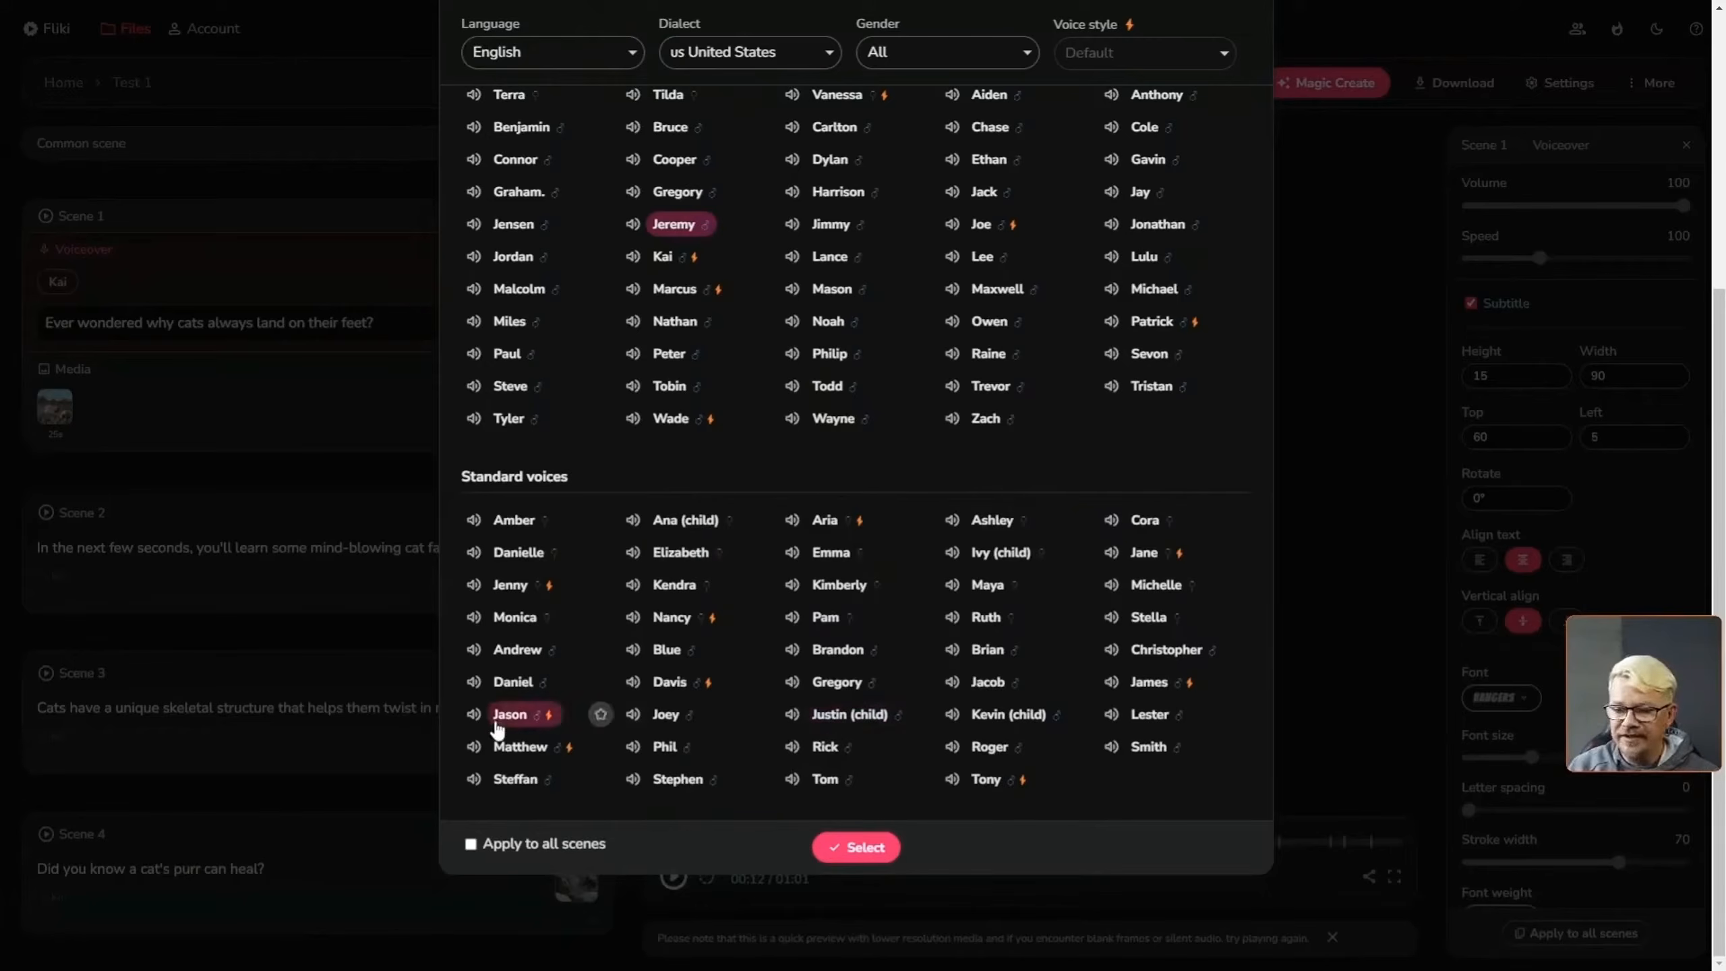
left_click(473, 714)
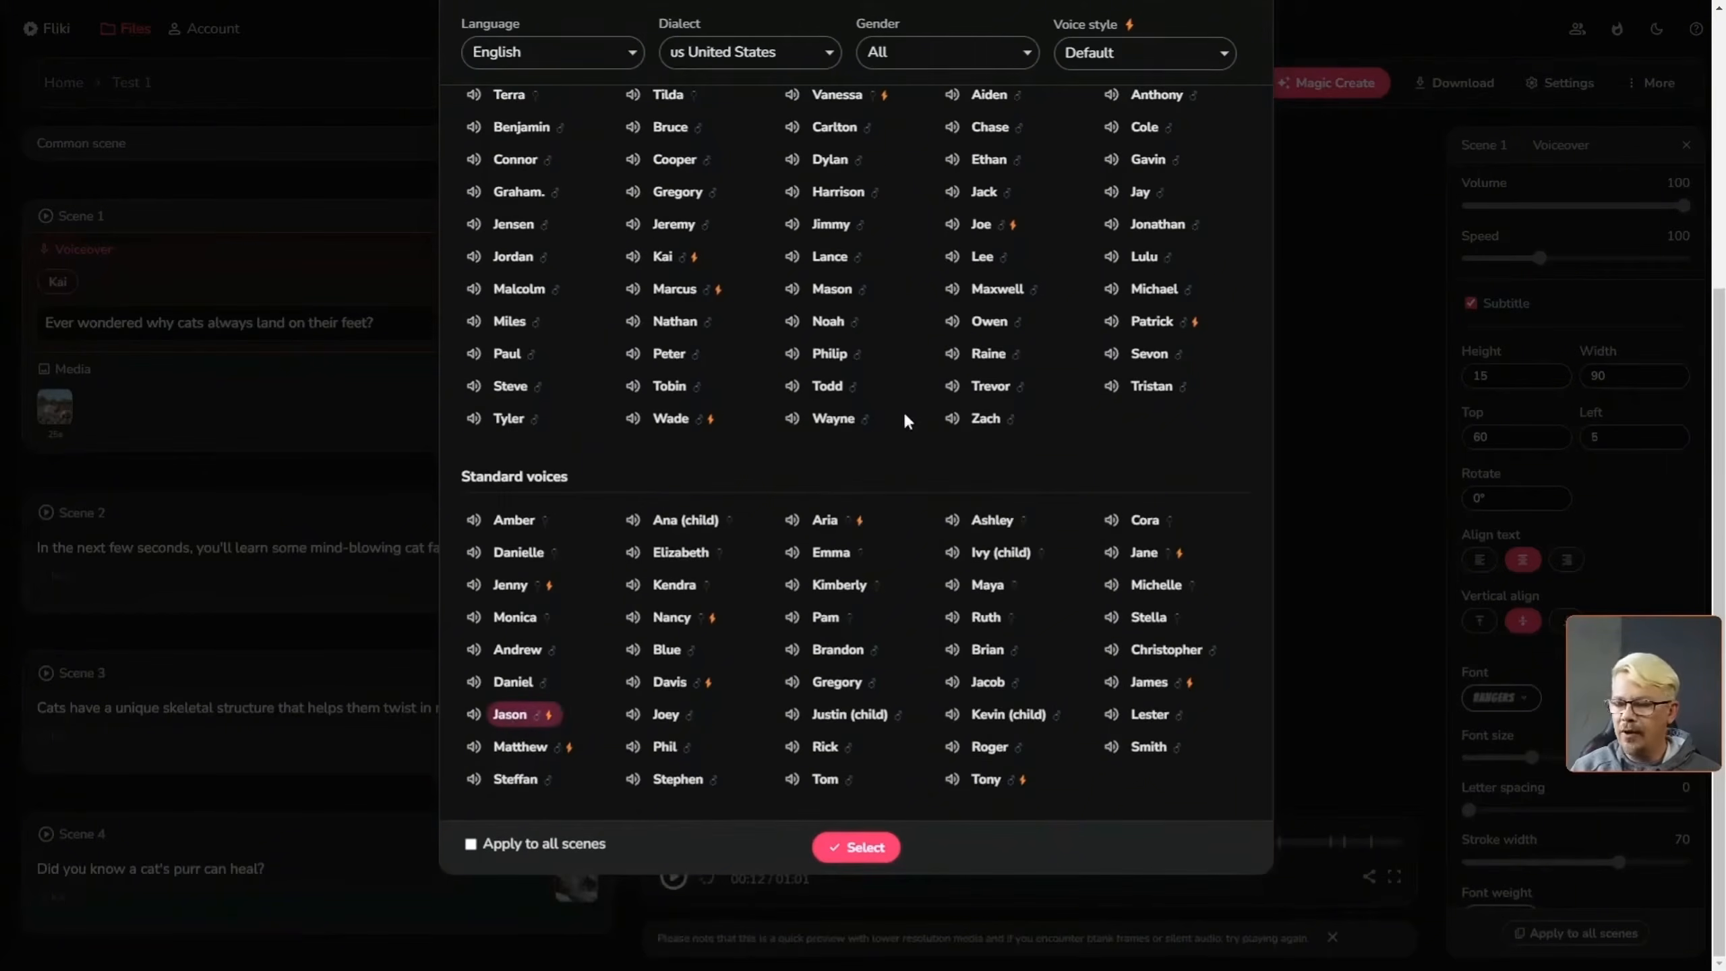
scroll(1013, 356, "up", 3)
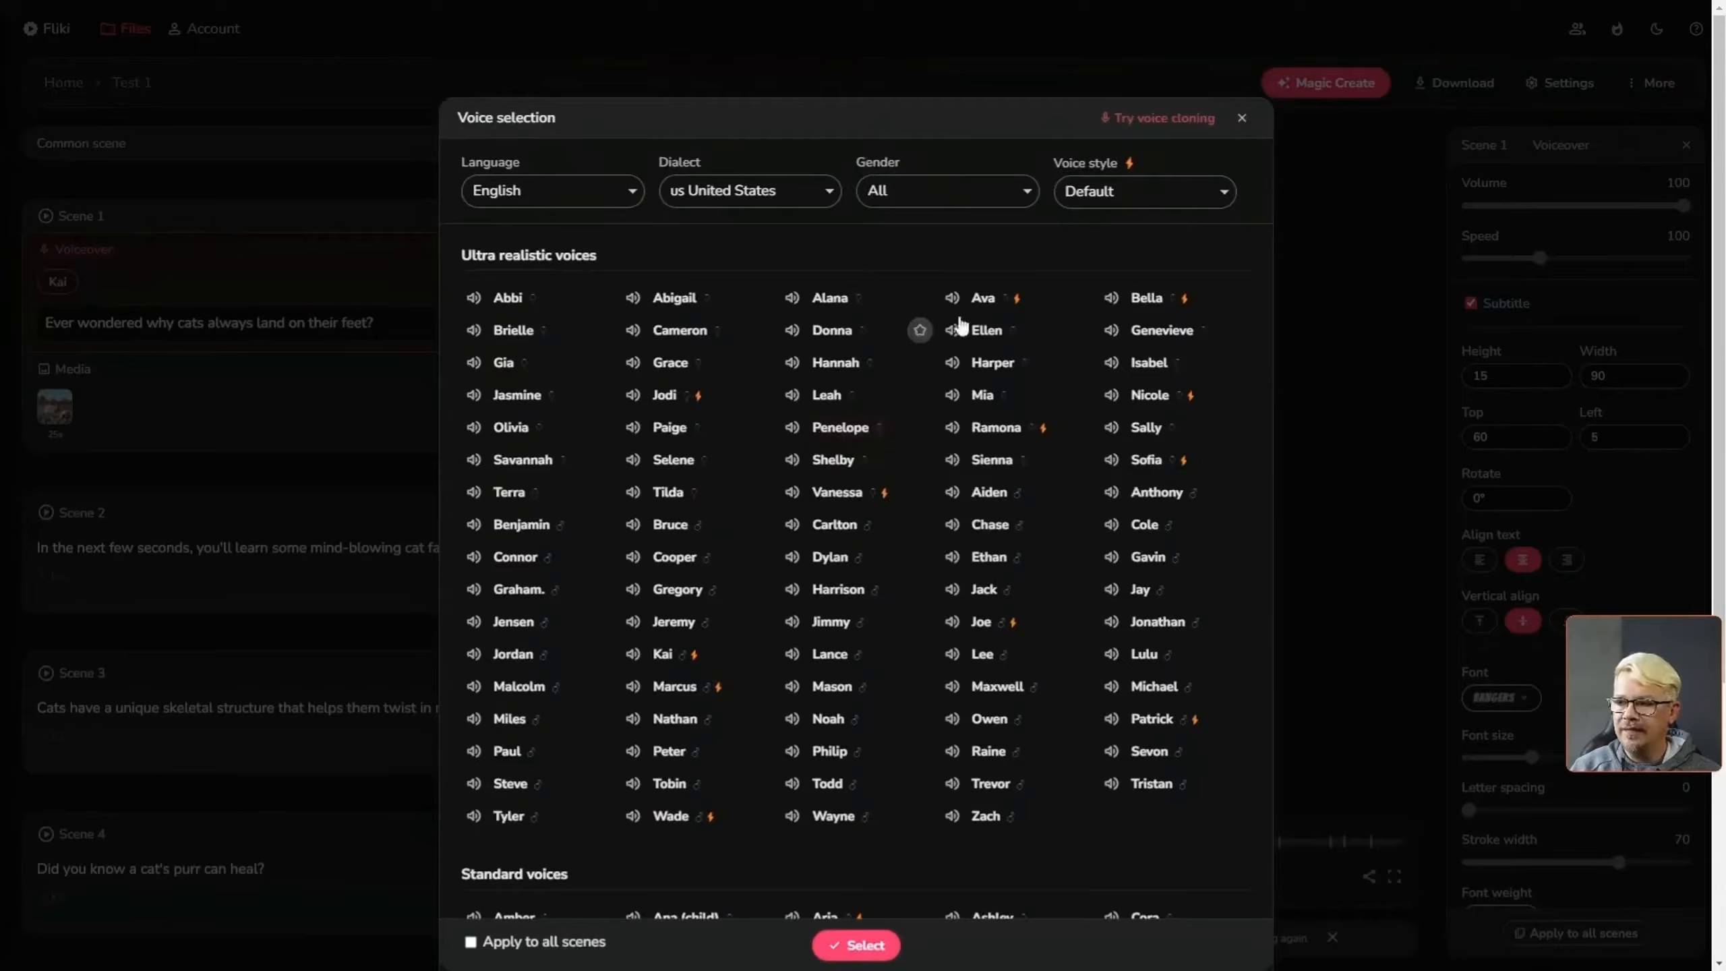
left_click(1153, 203)
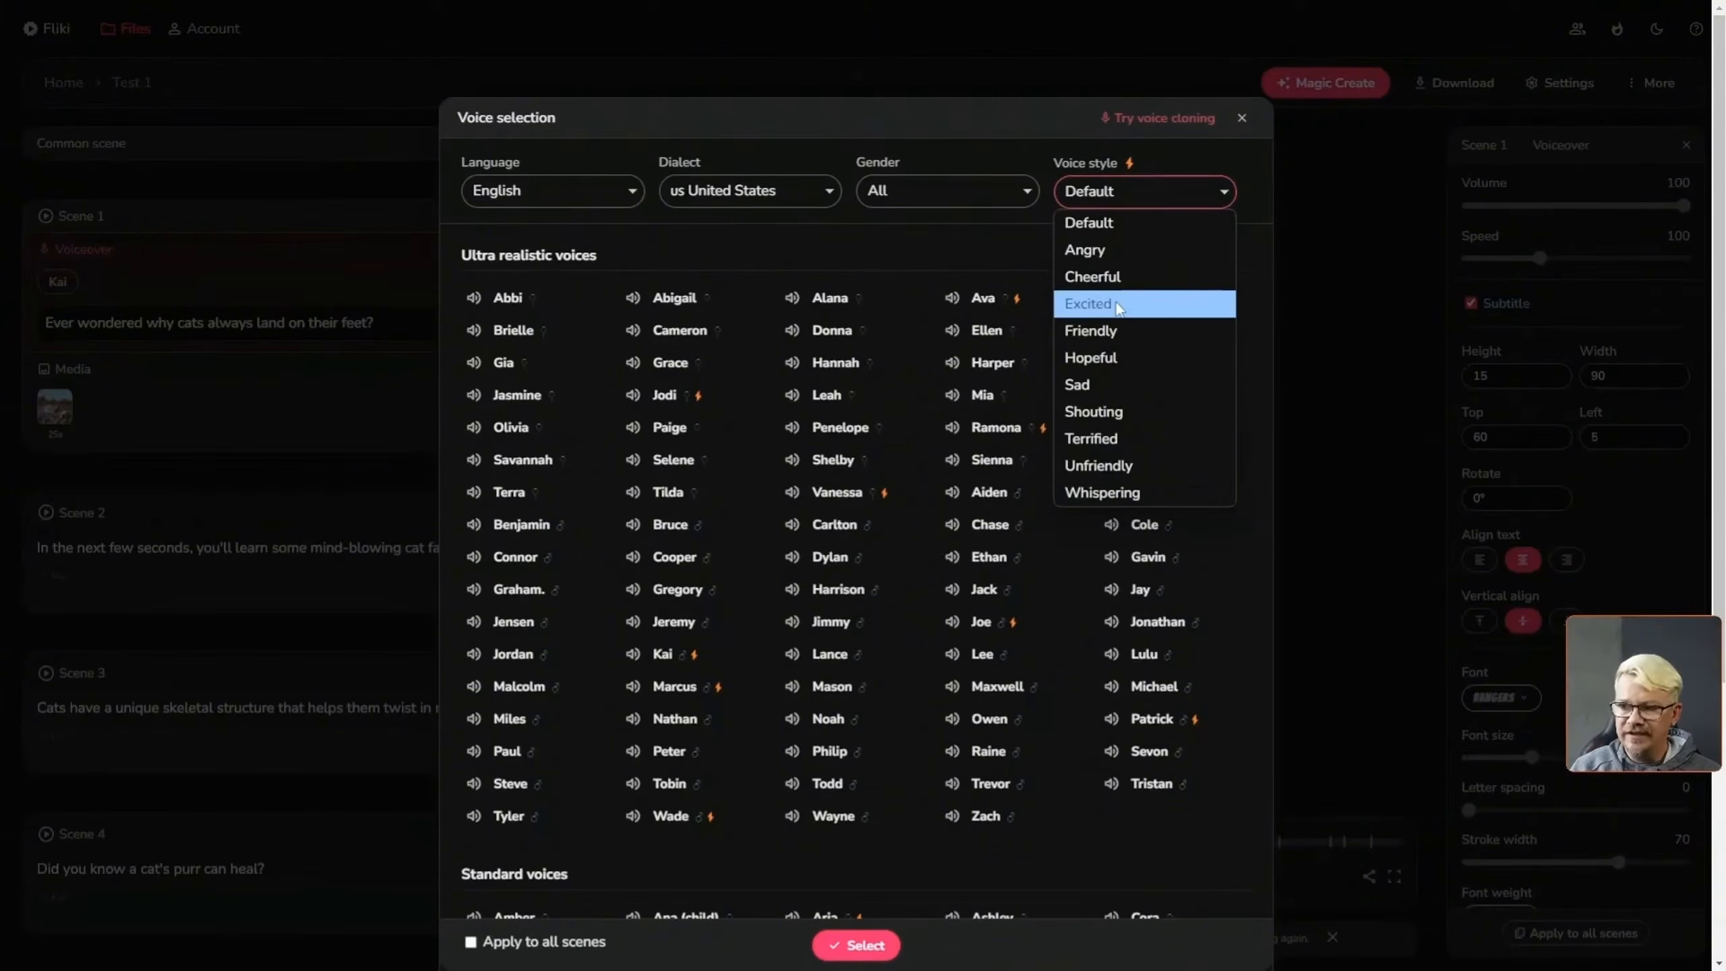
left_click(1116, 276)
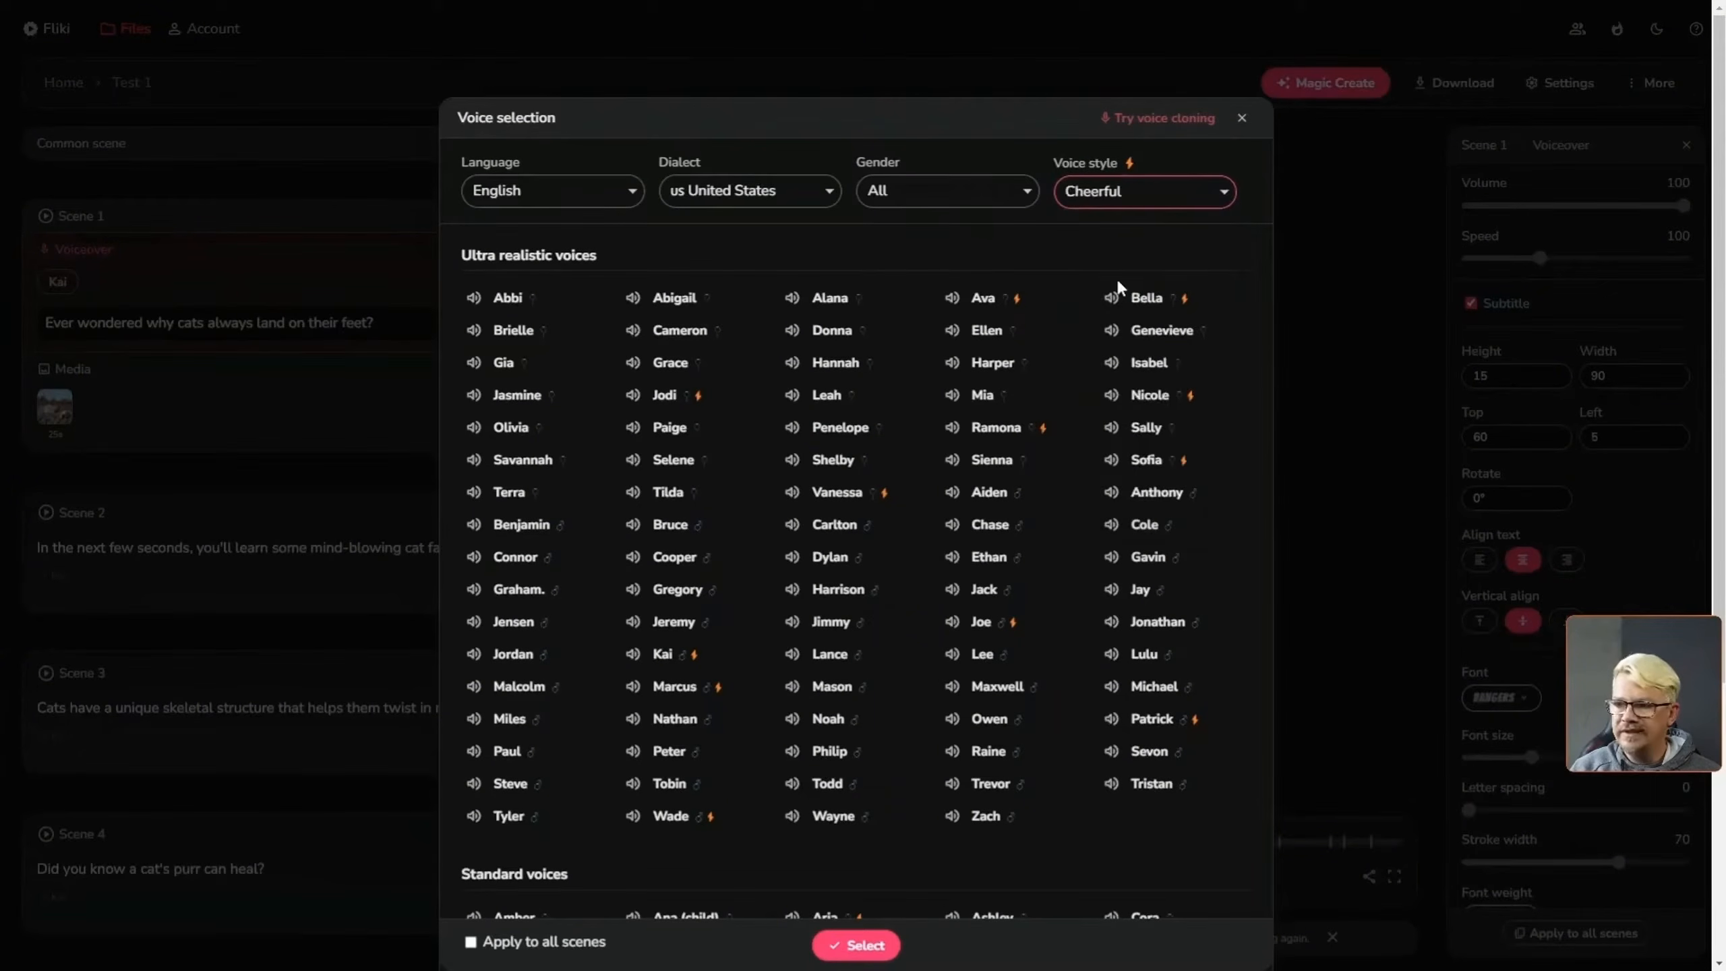
Play samples of standard voices, including Amber, Emma, Brandon, Daniel, Joey, Roger, Tony, Christopher, James, Jane and Davis
scroll(1117, 286, "down", 6)
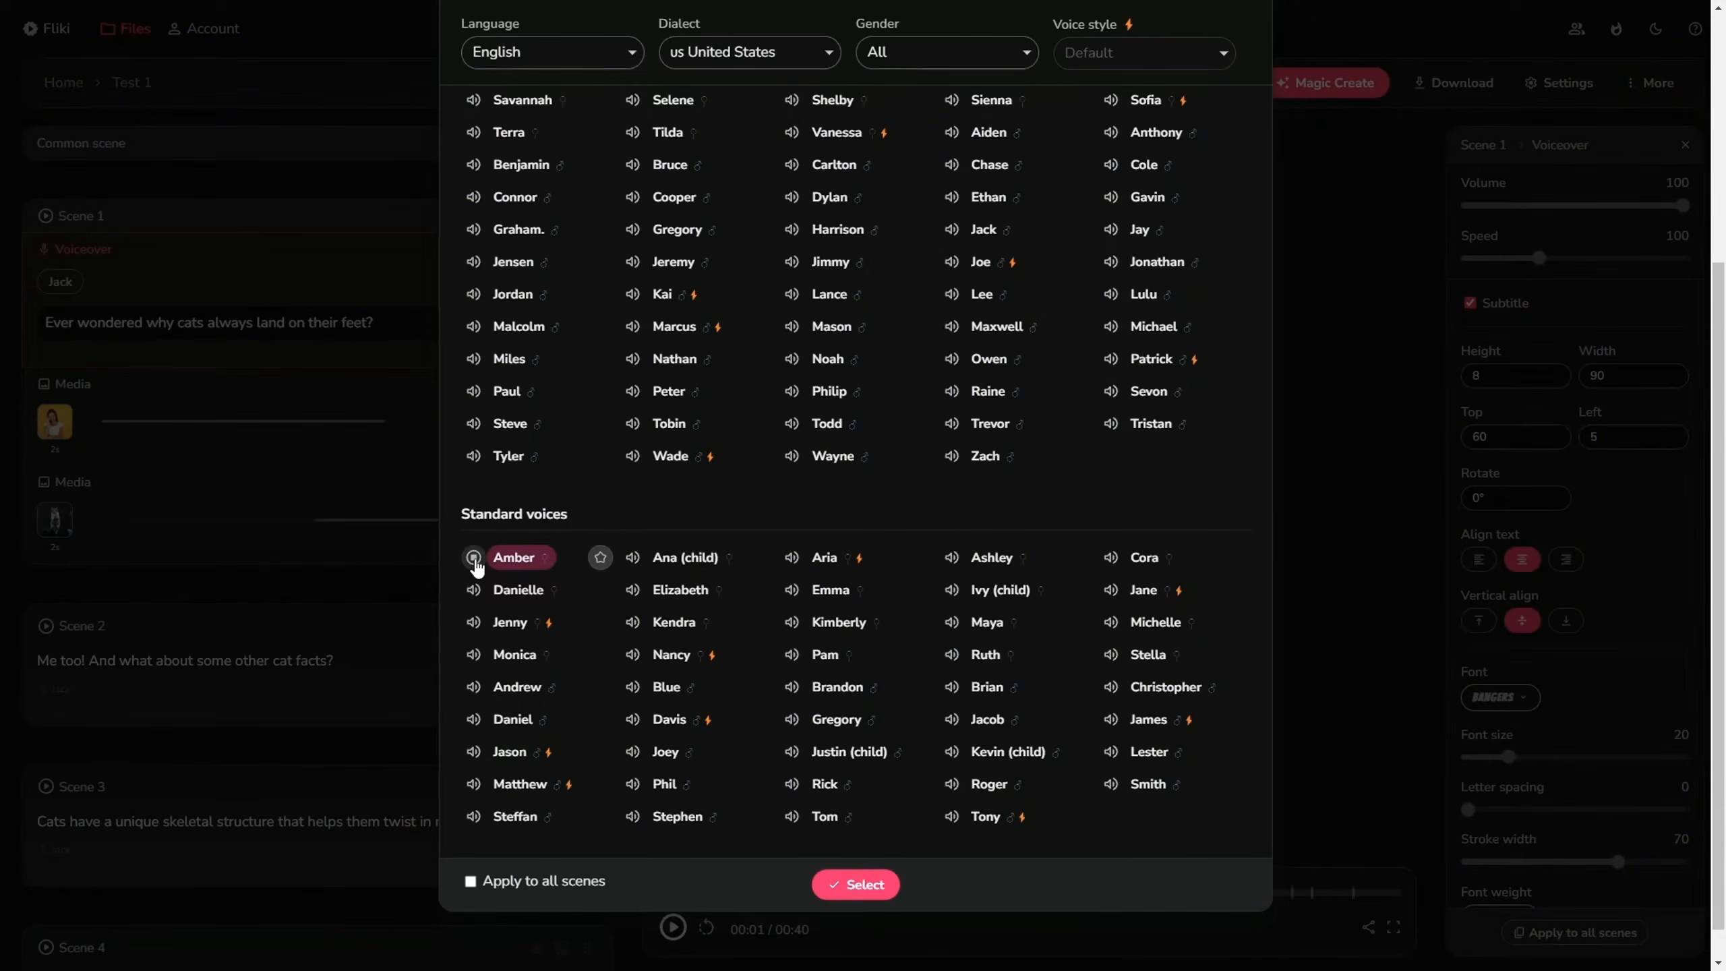
left_click(801, 599)
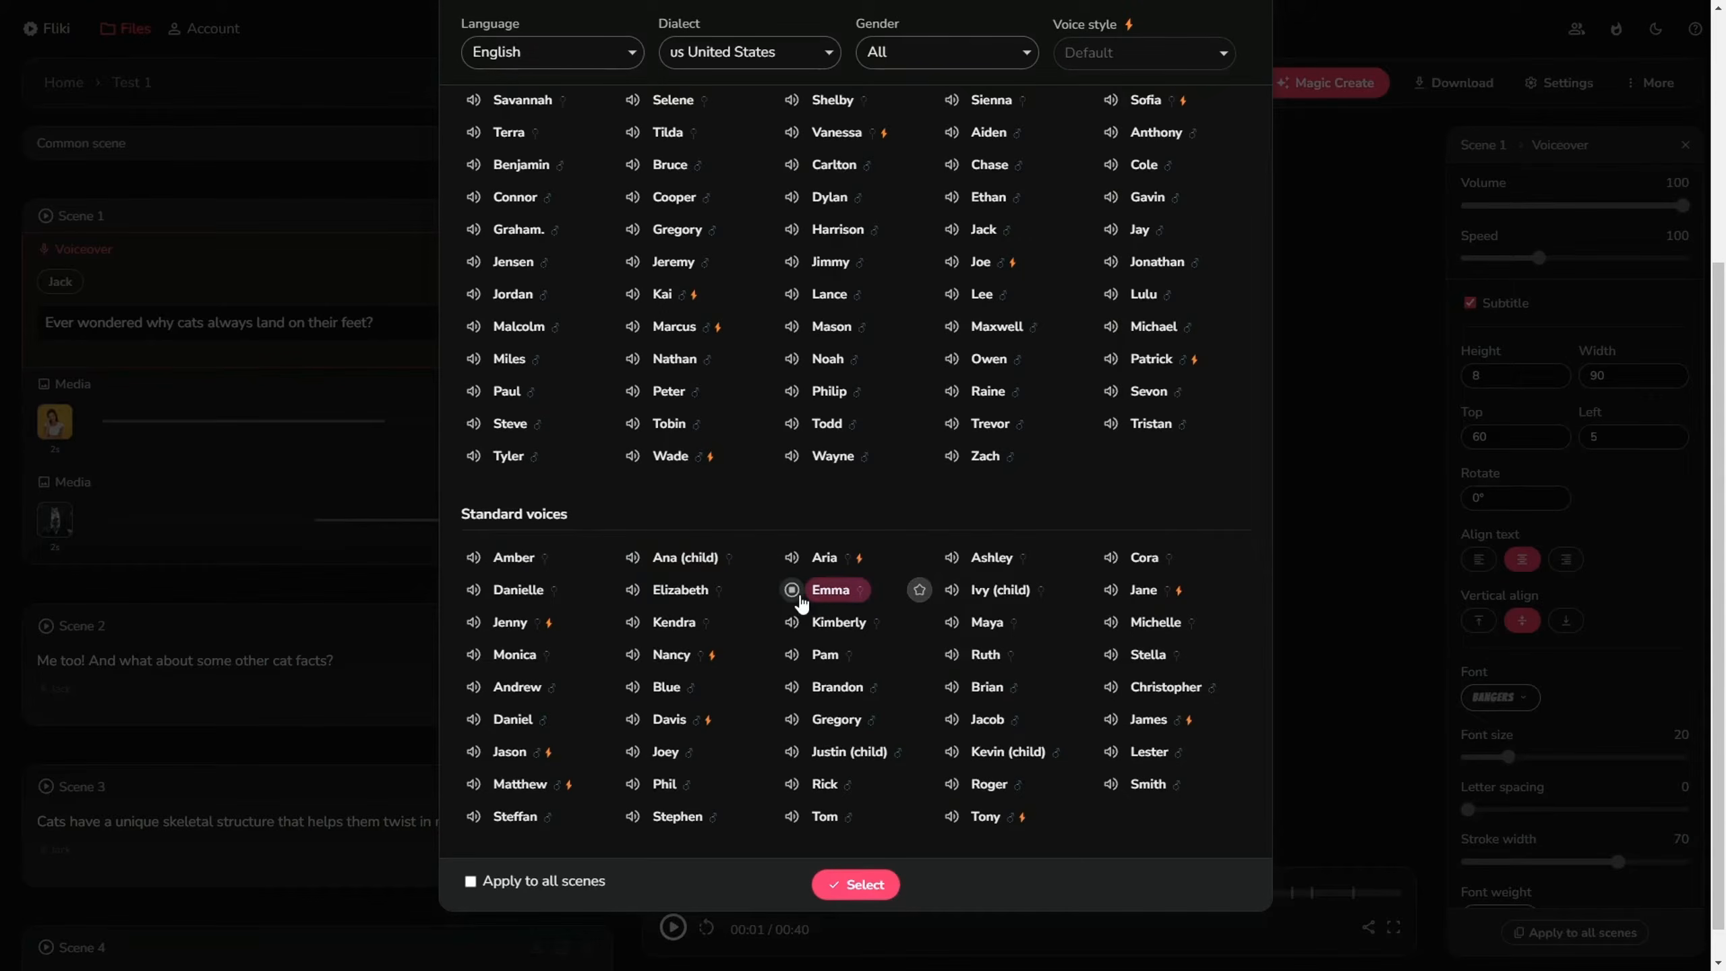
left_click(793, 688)
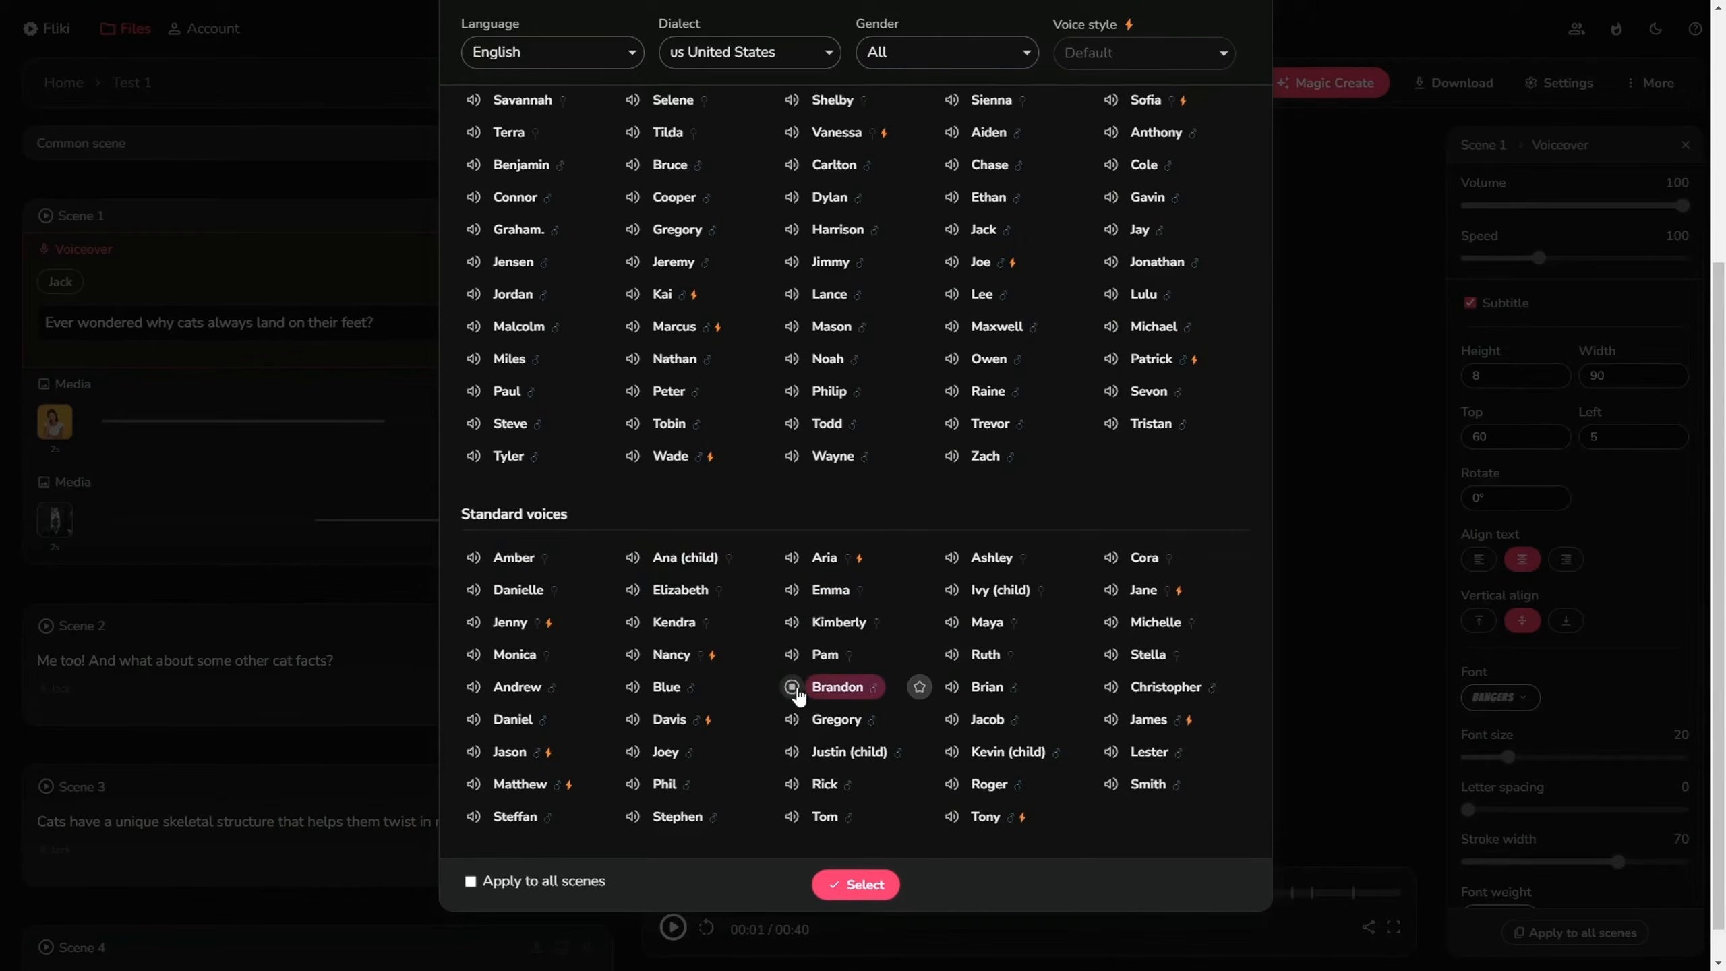
left_click(472, 721)
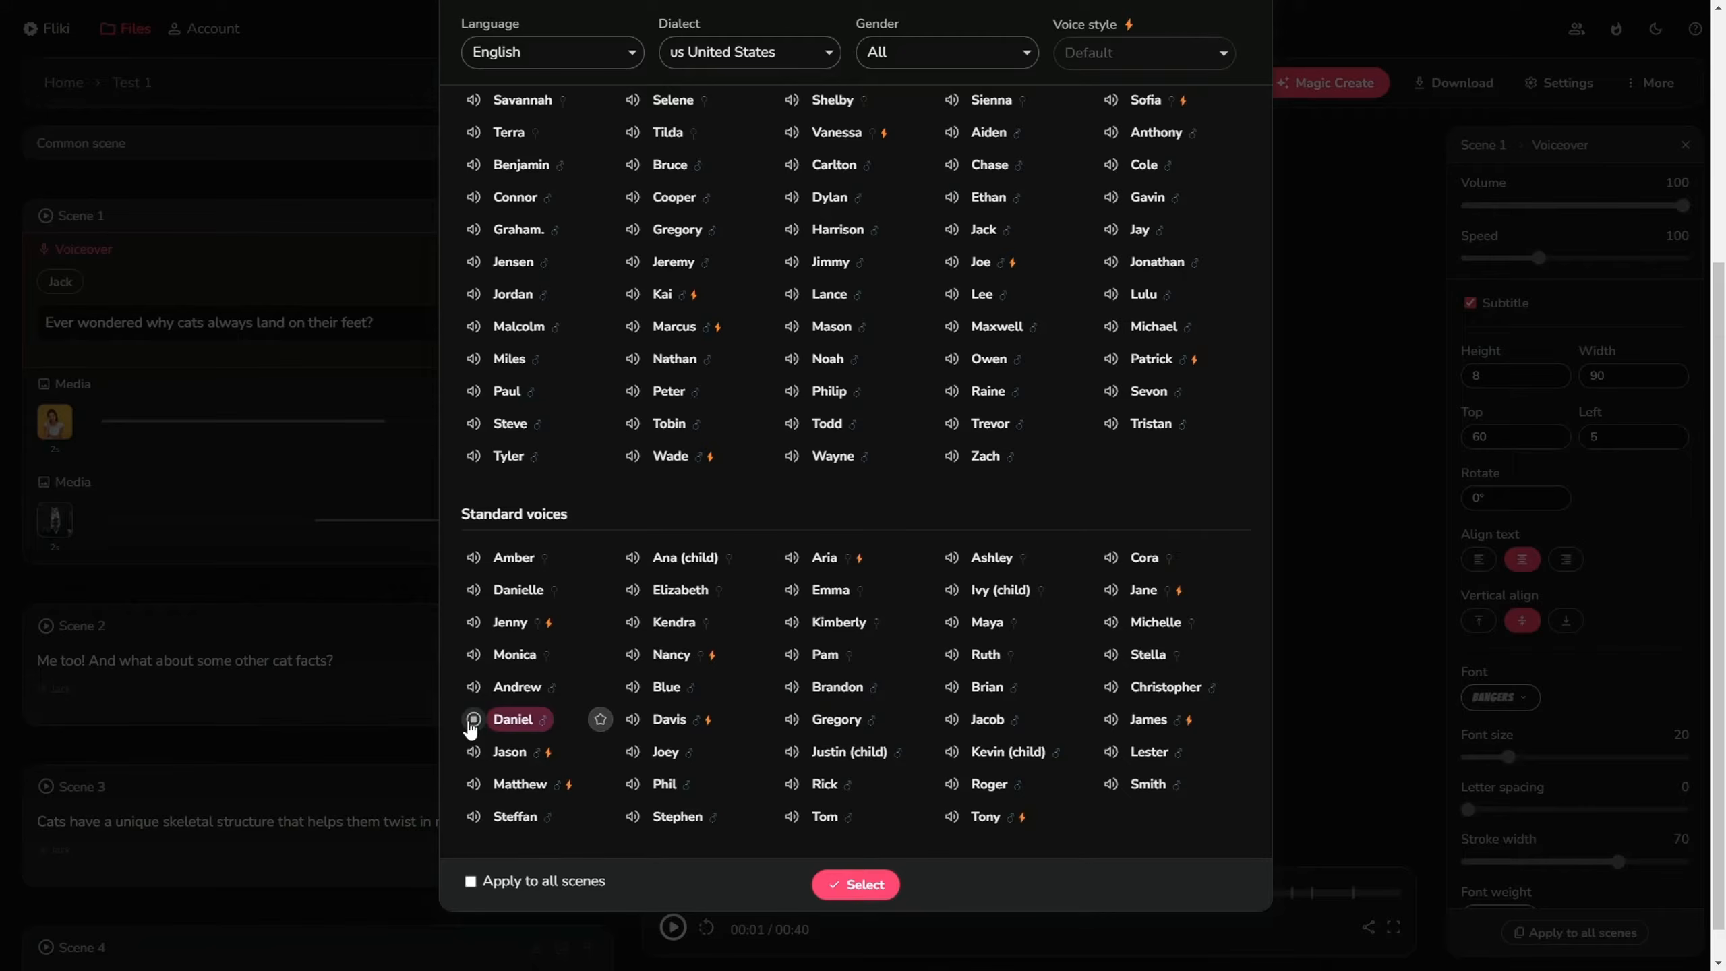
left_click(635, 753)
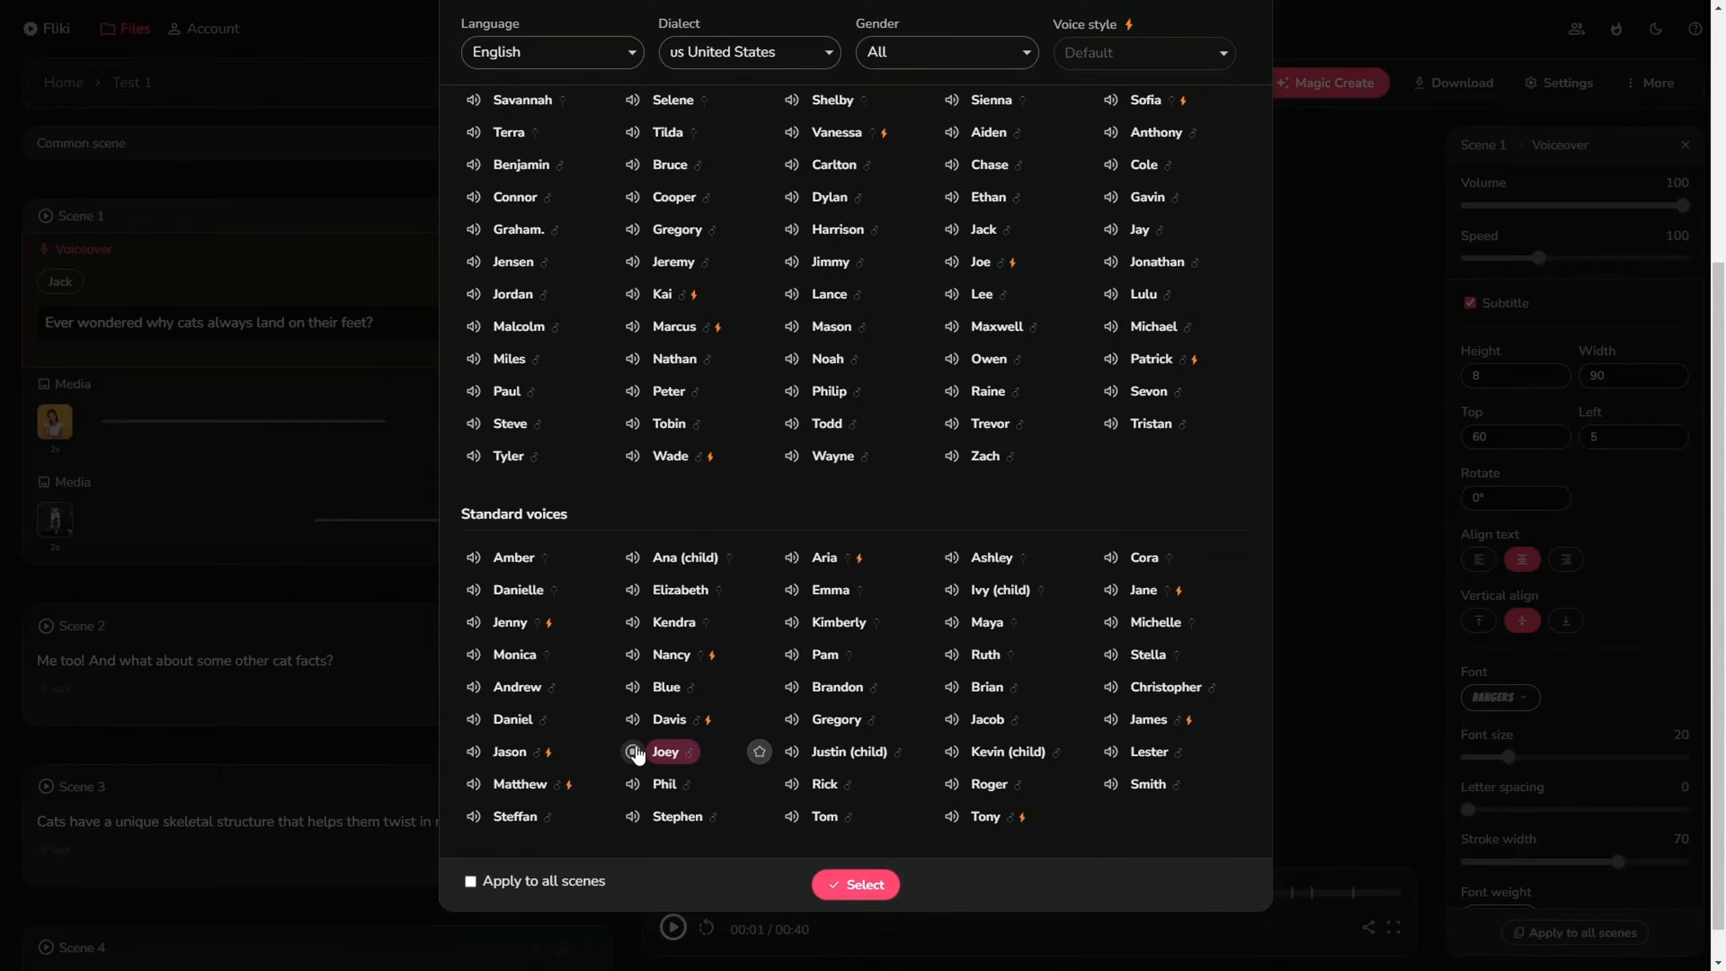
left_click(953, 786)
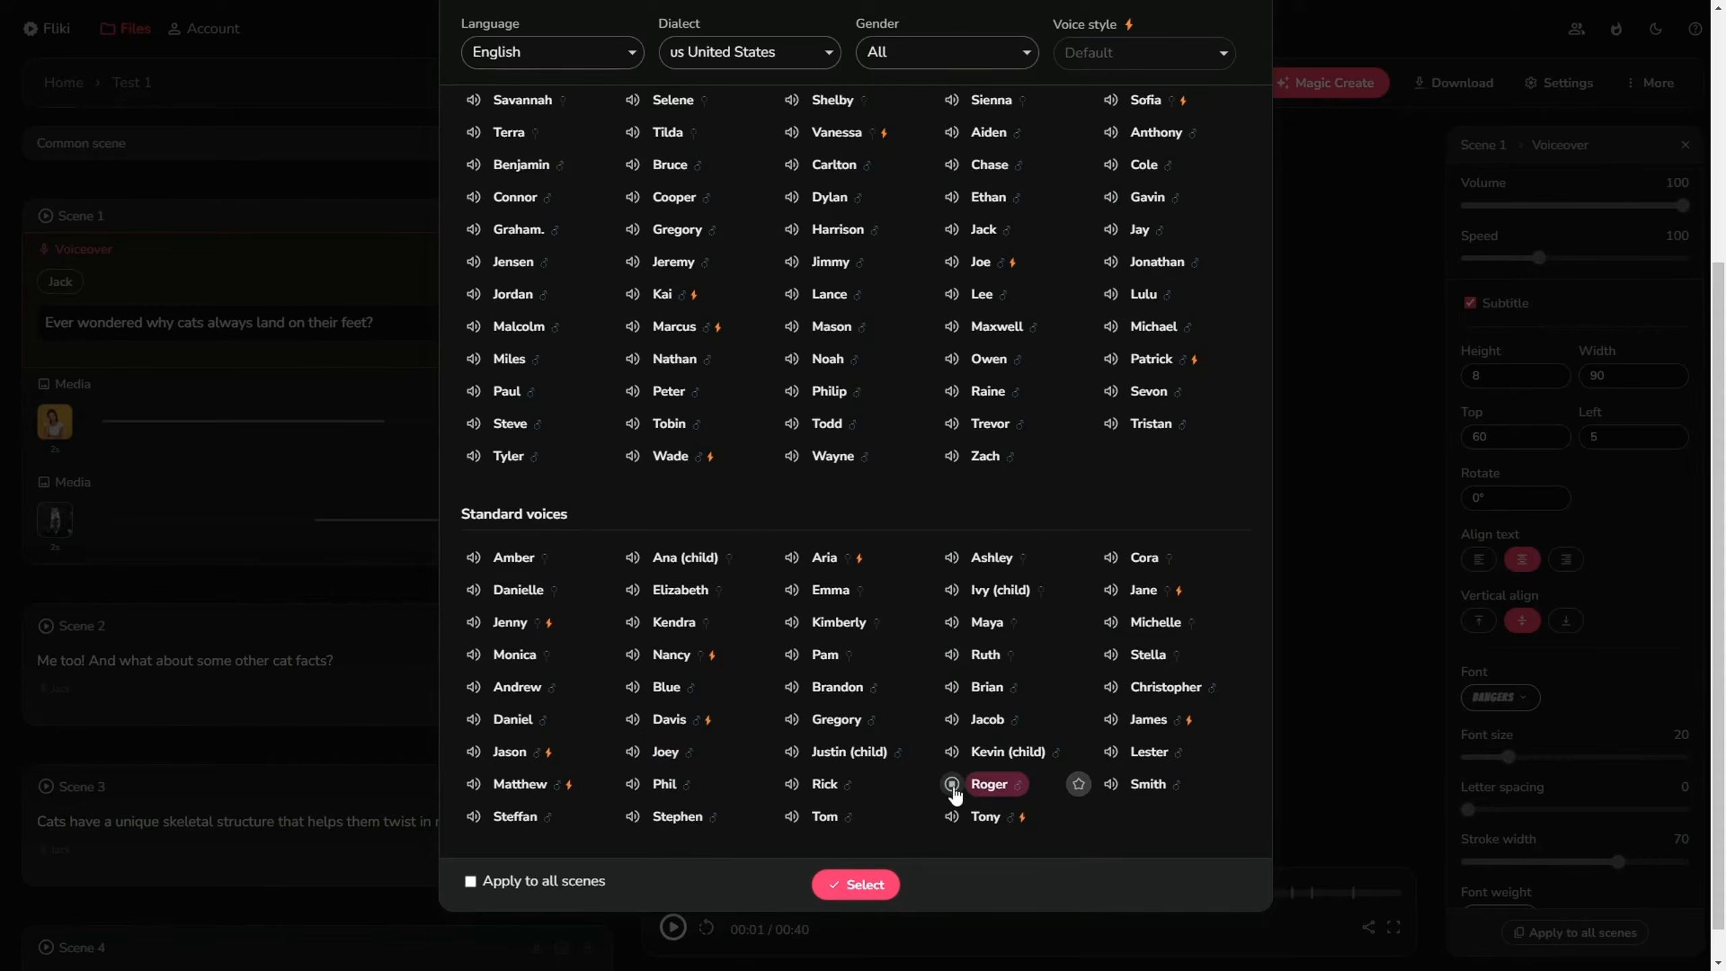
left_click(952, 817)
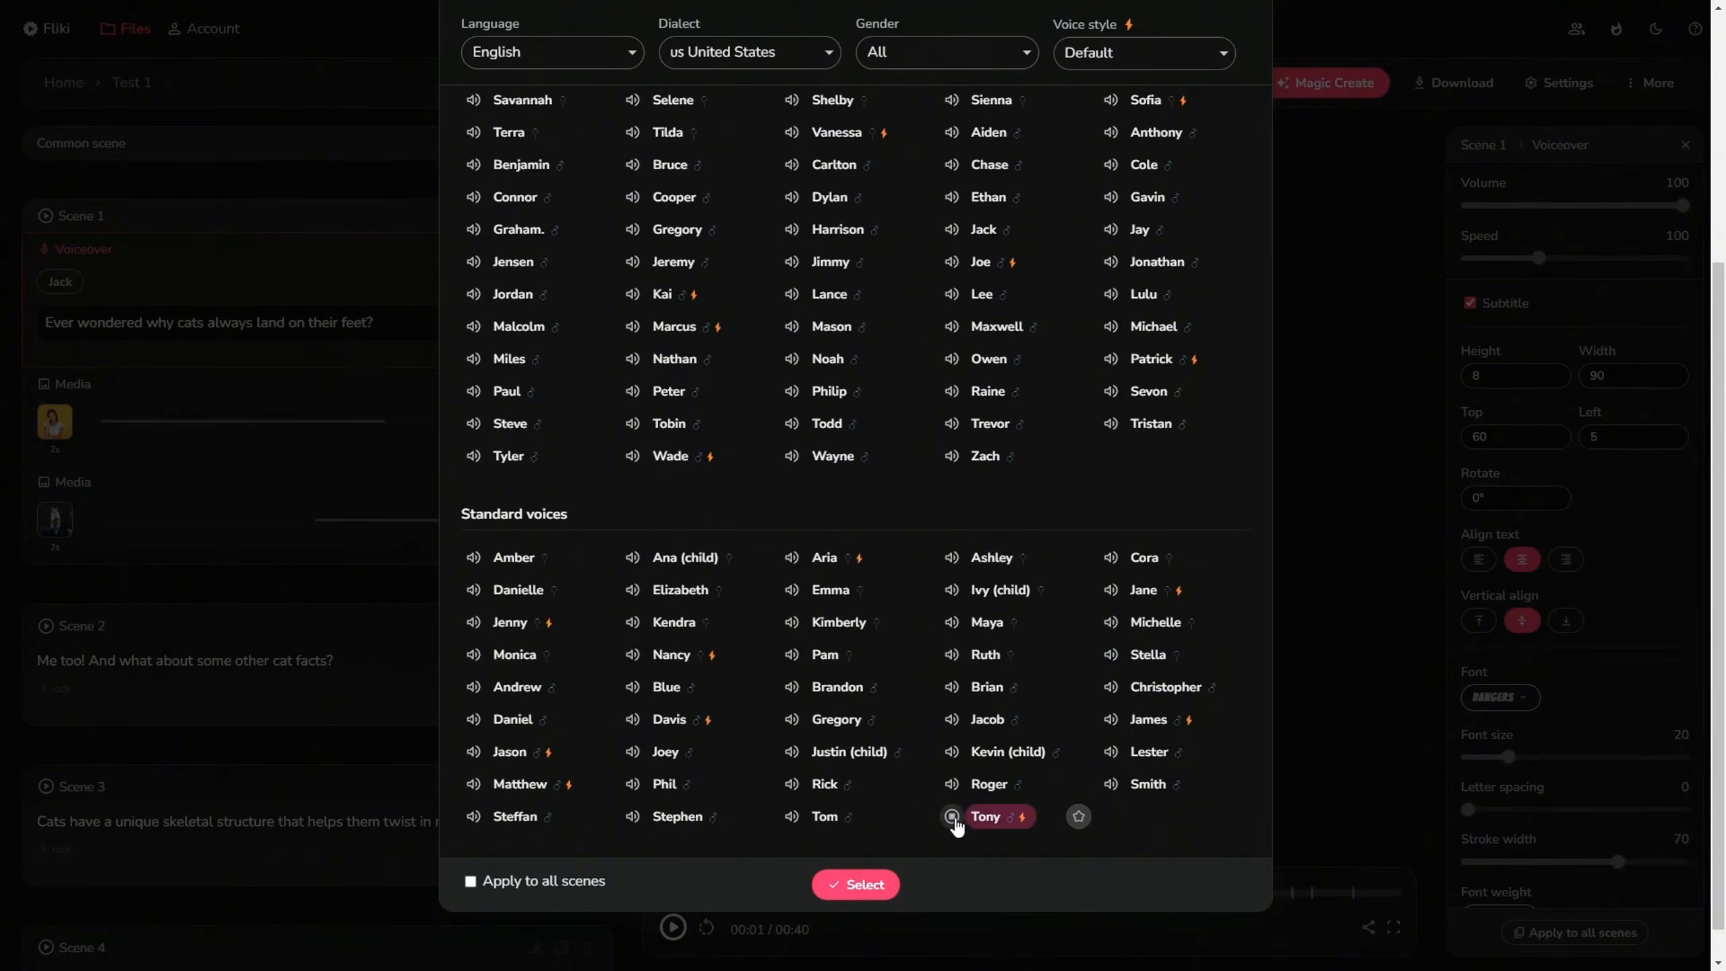
left_click(1110, 687)
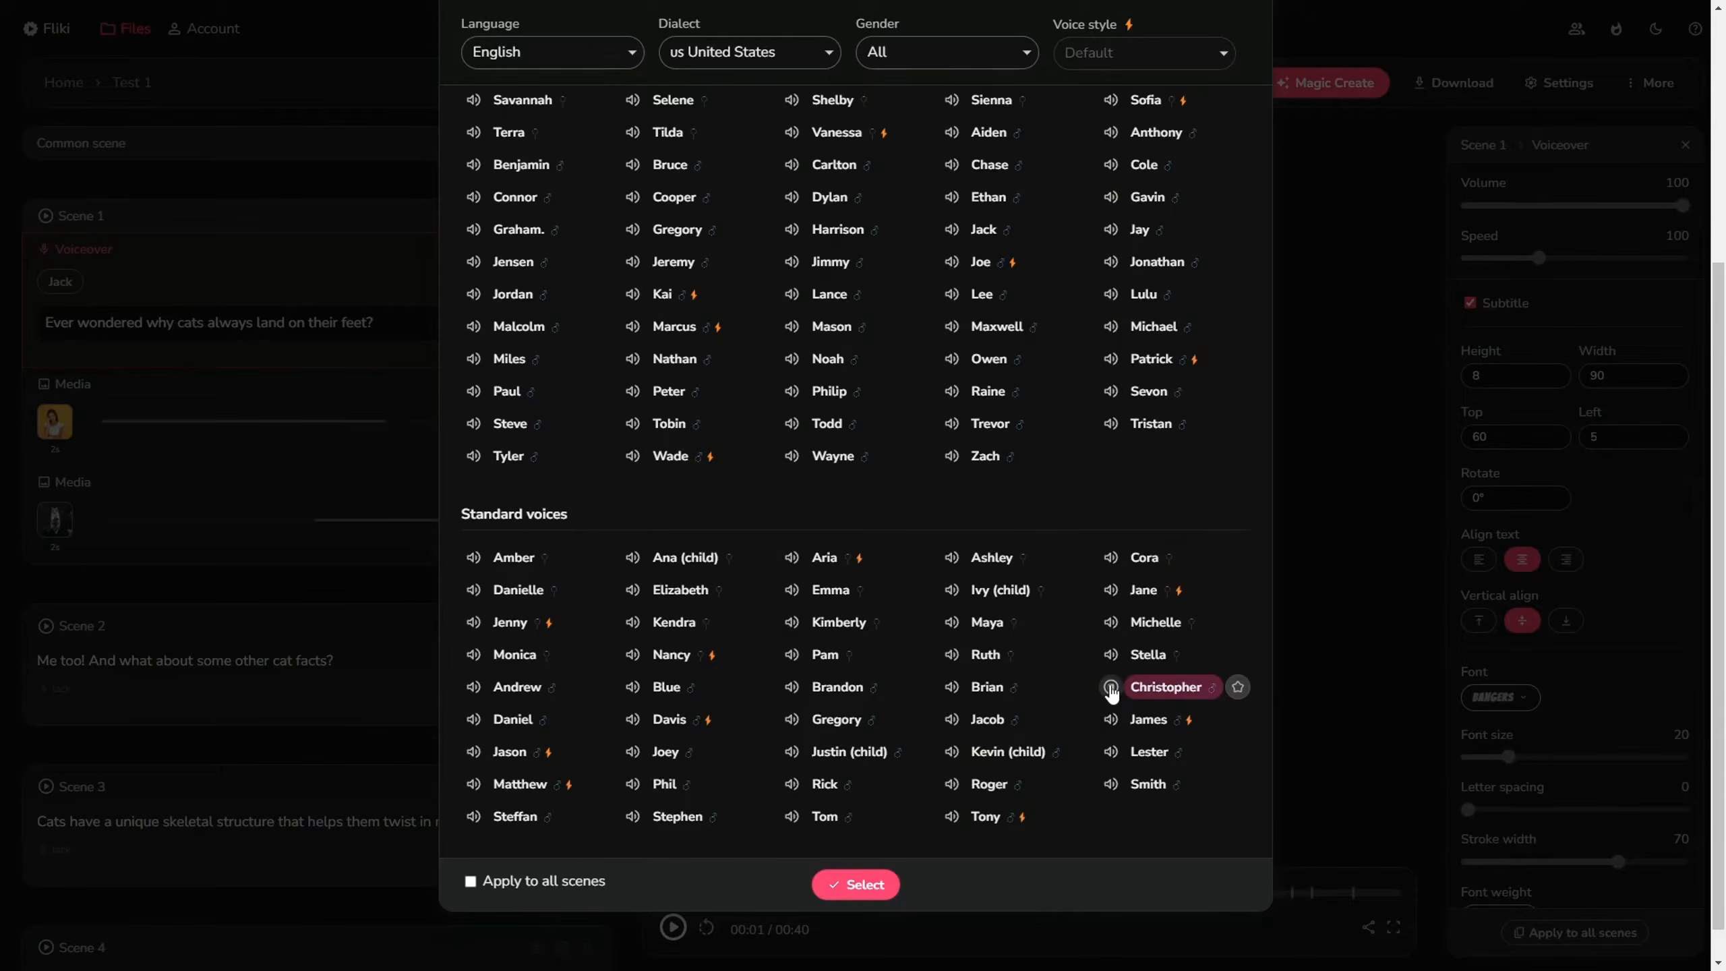
left_click(1109, 720)
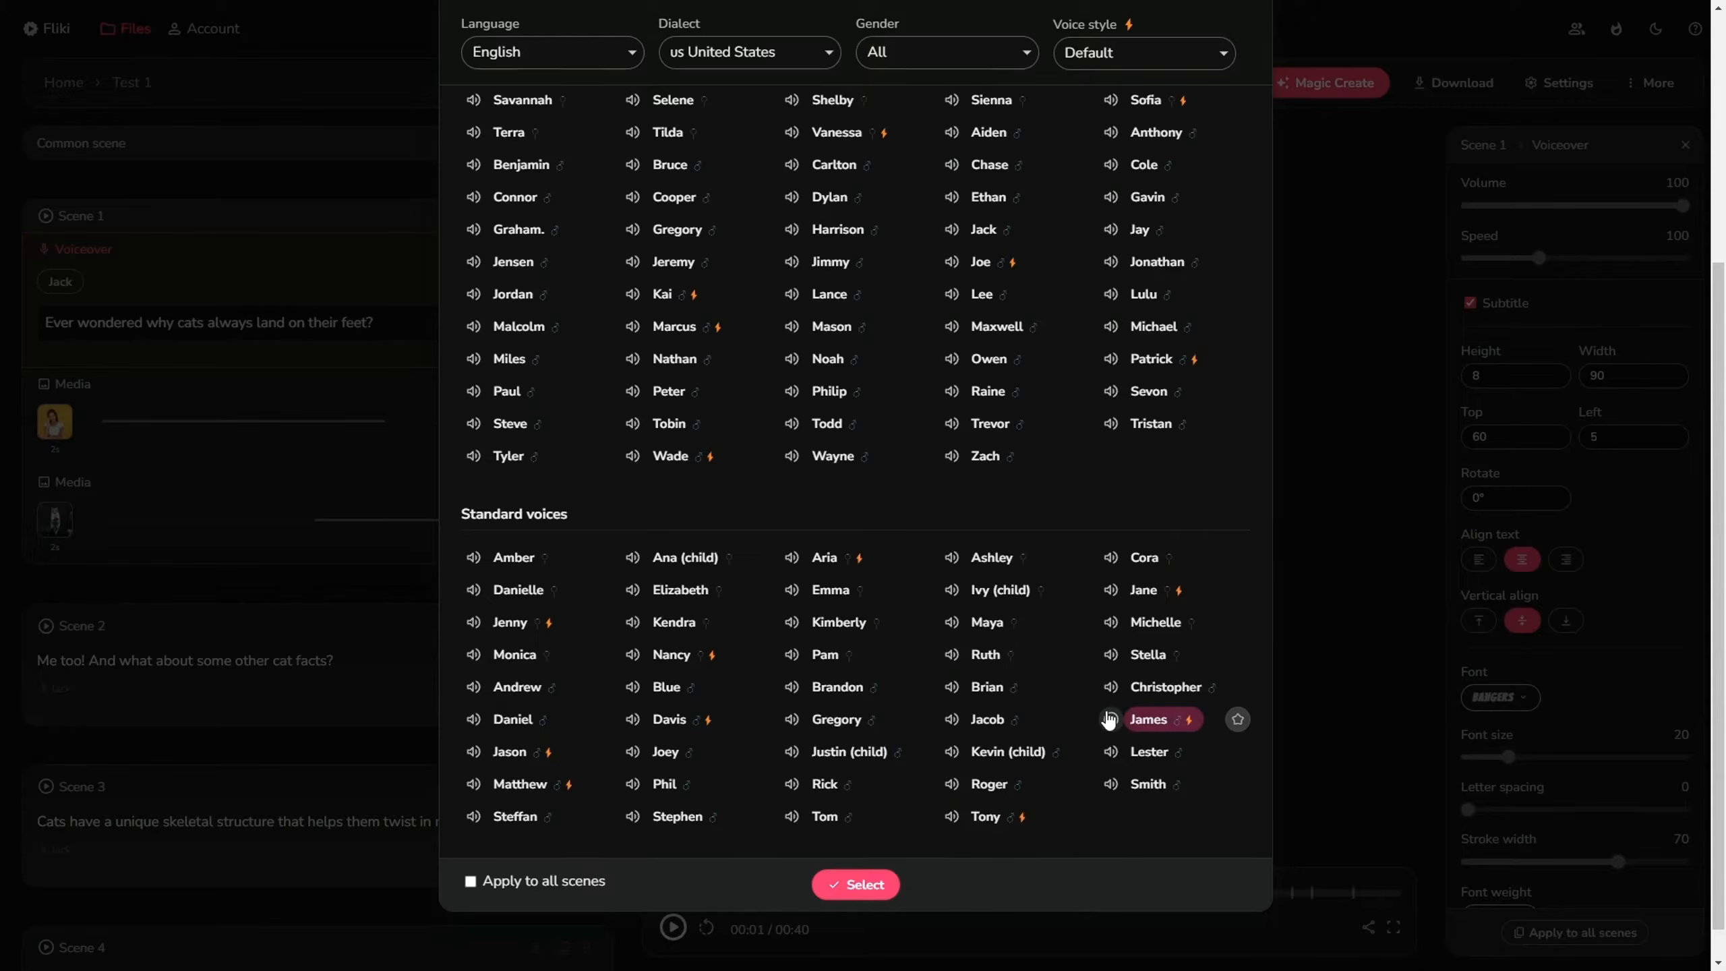
left_click(1110, 590)
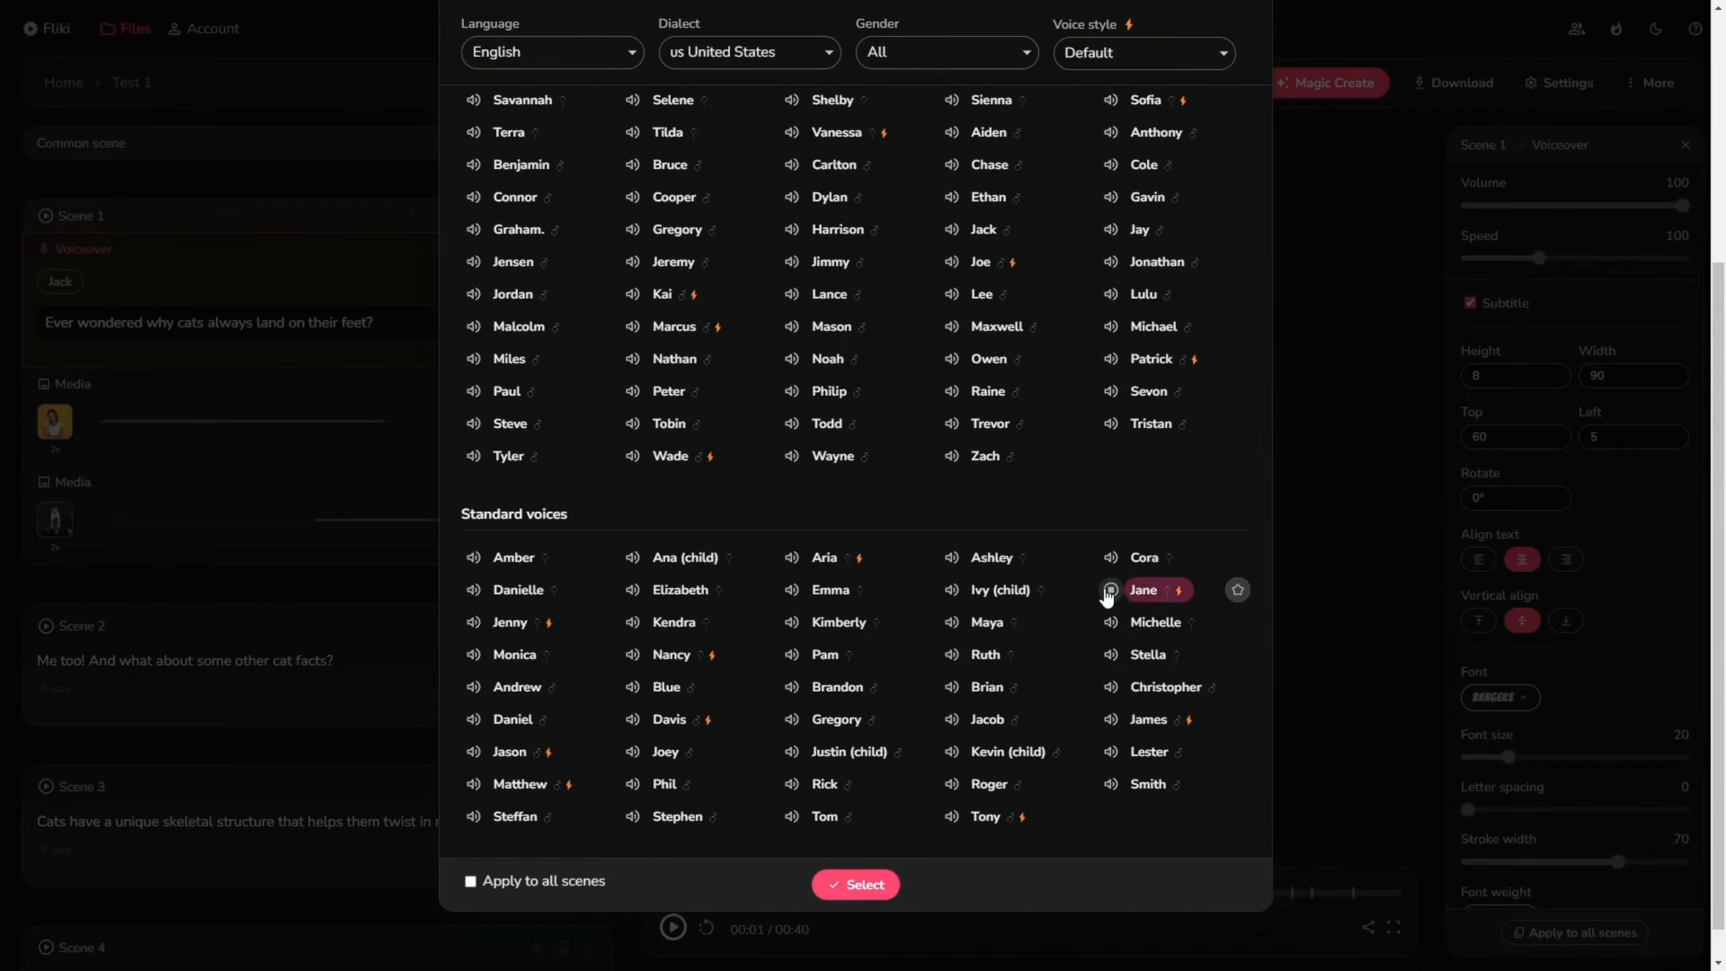
left_click(631, 719)
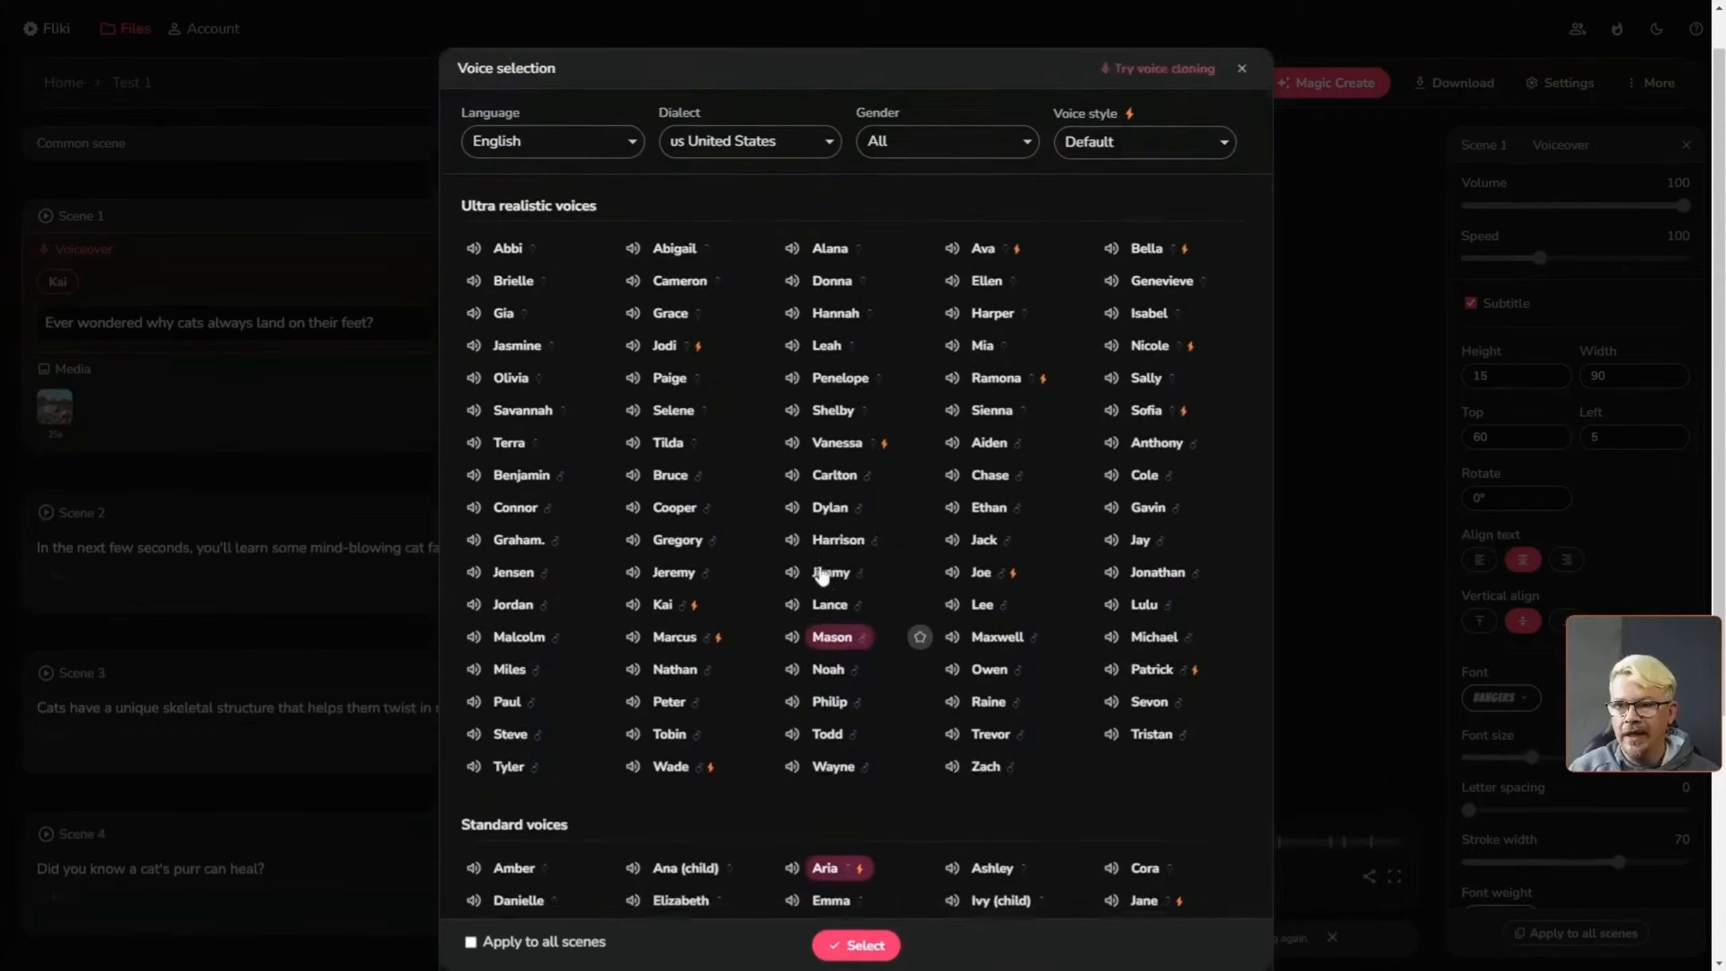
Play samples of ultra realistic voices, including Terra, Benjamin, Connor, Cooper, Dylan, Aiden, Gavin and Cole
scroll(840, 567, "down", 1)
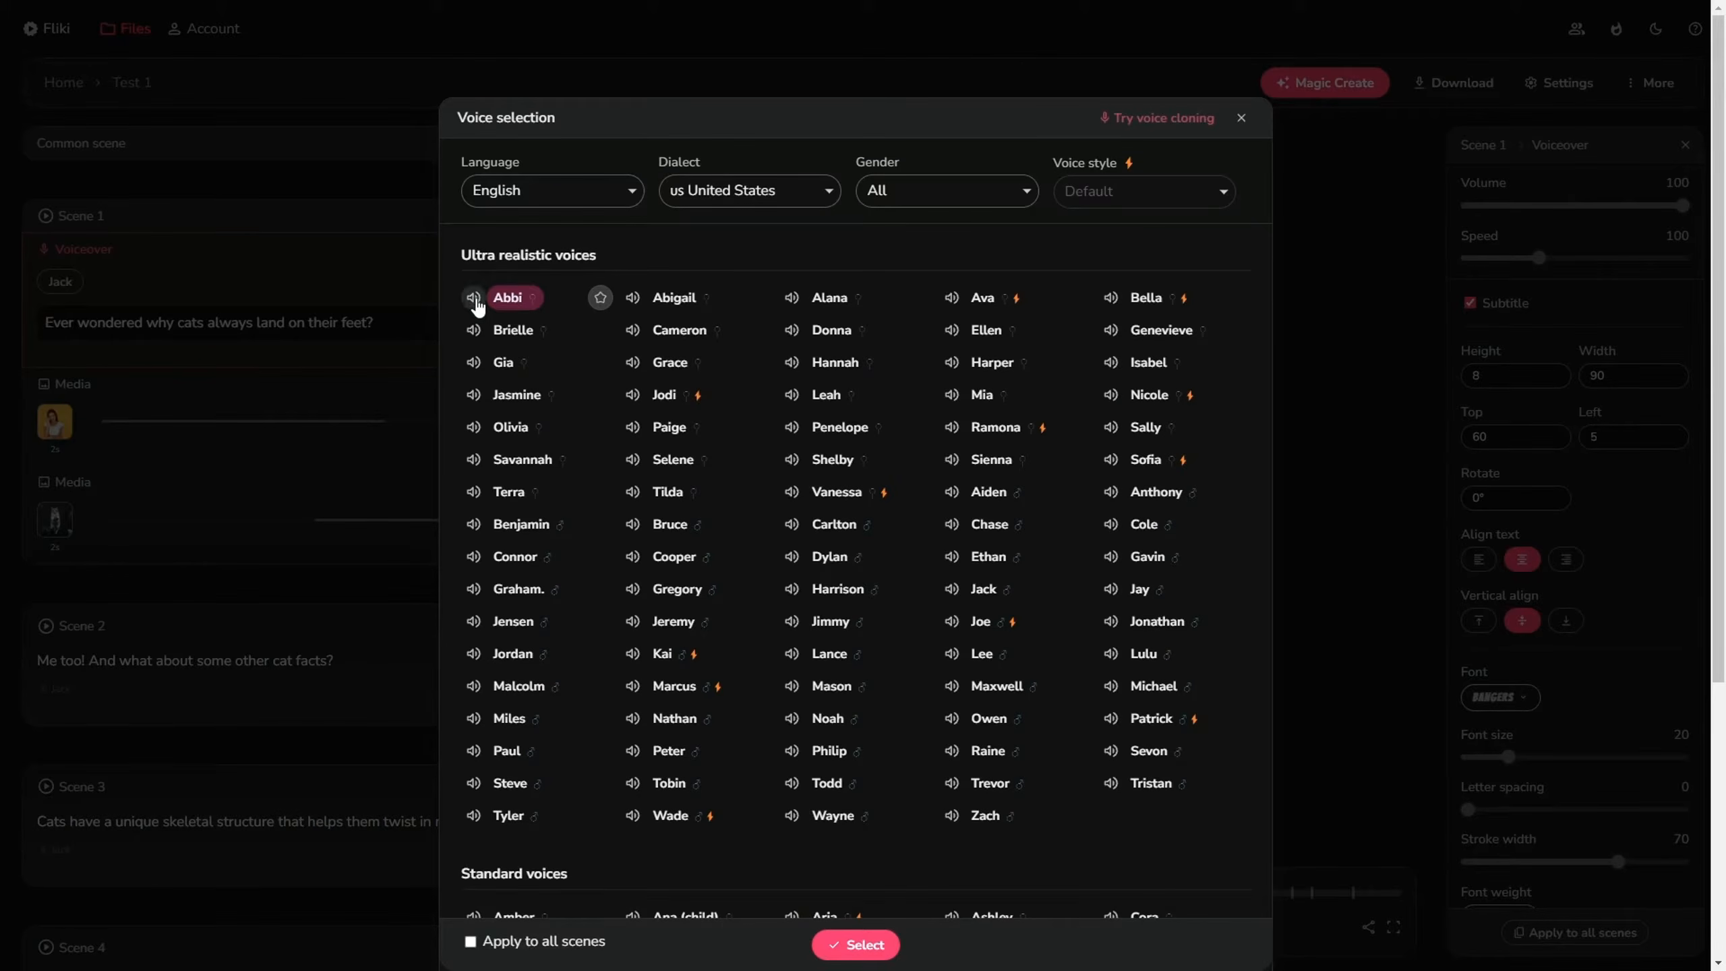
left_click(472, 492)
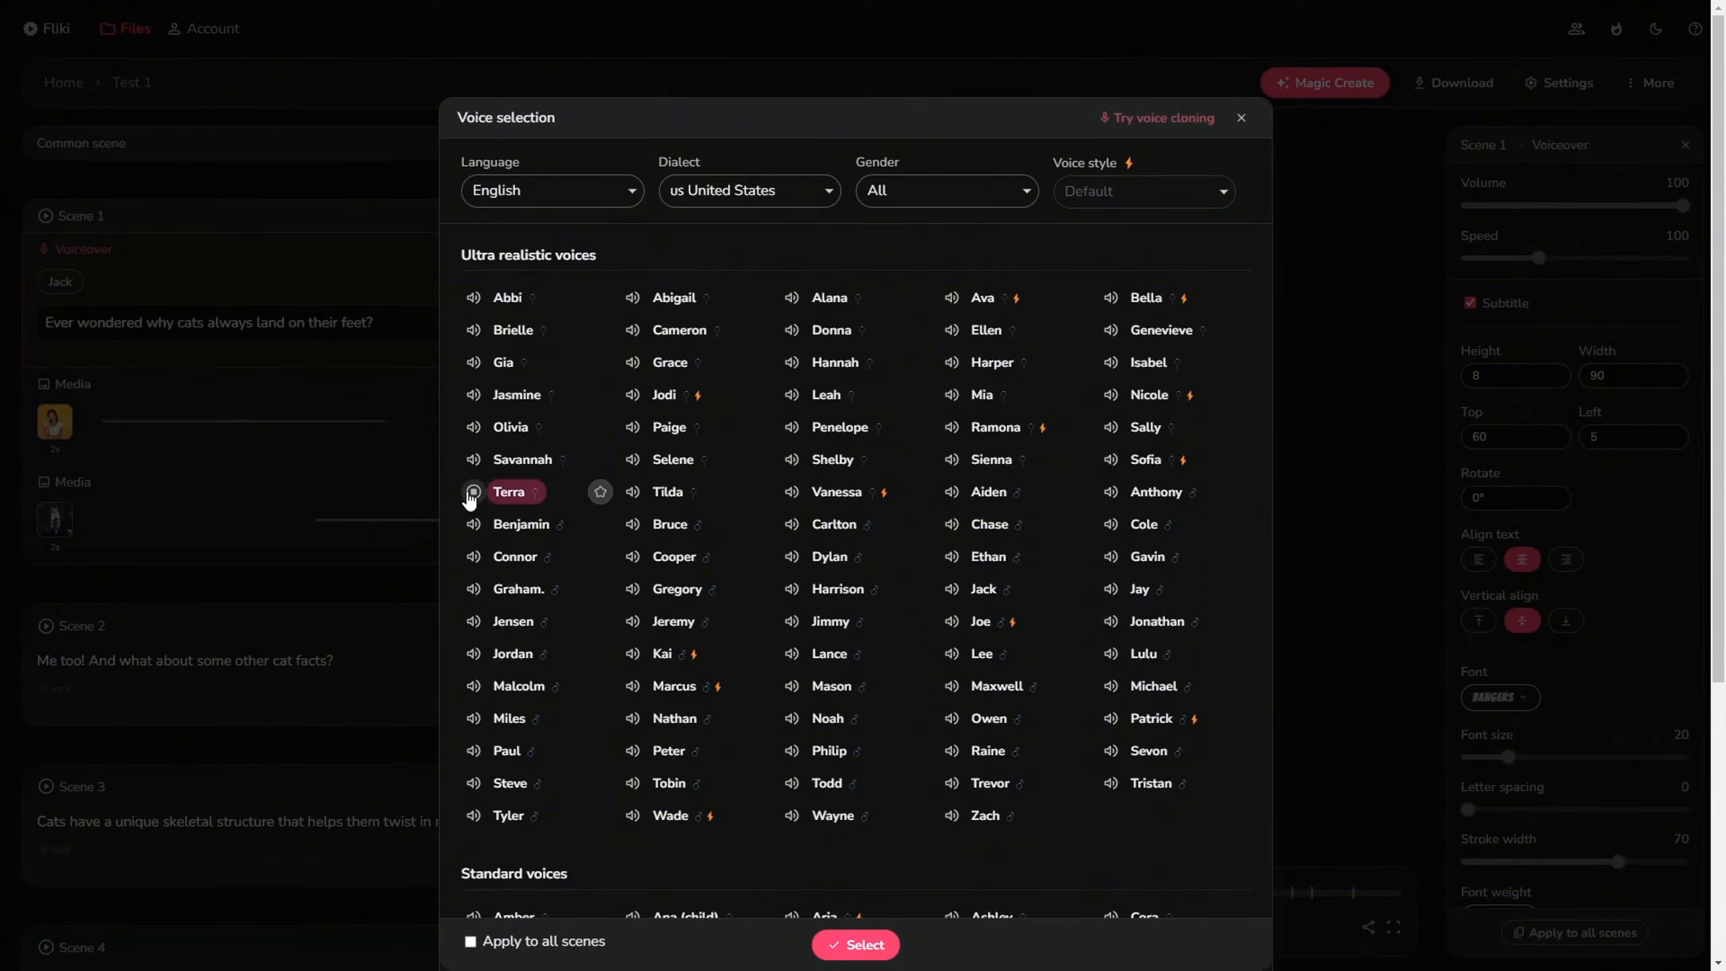
left_click(472, 524)
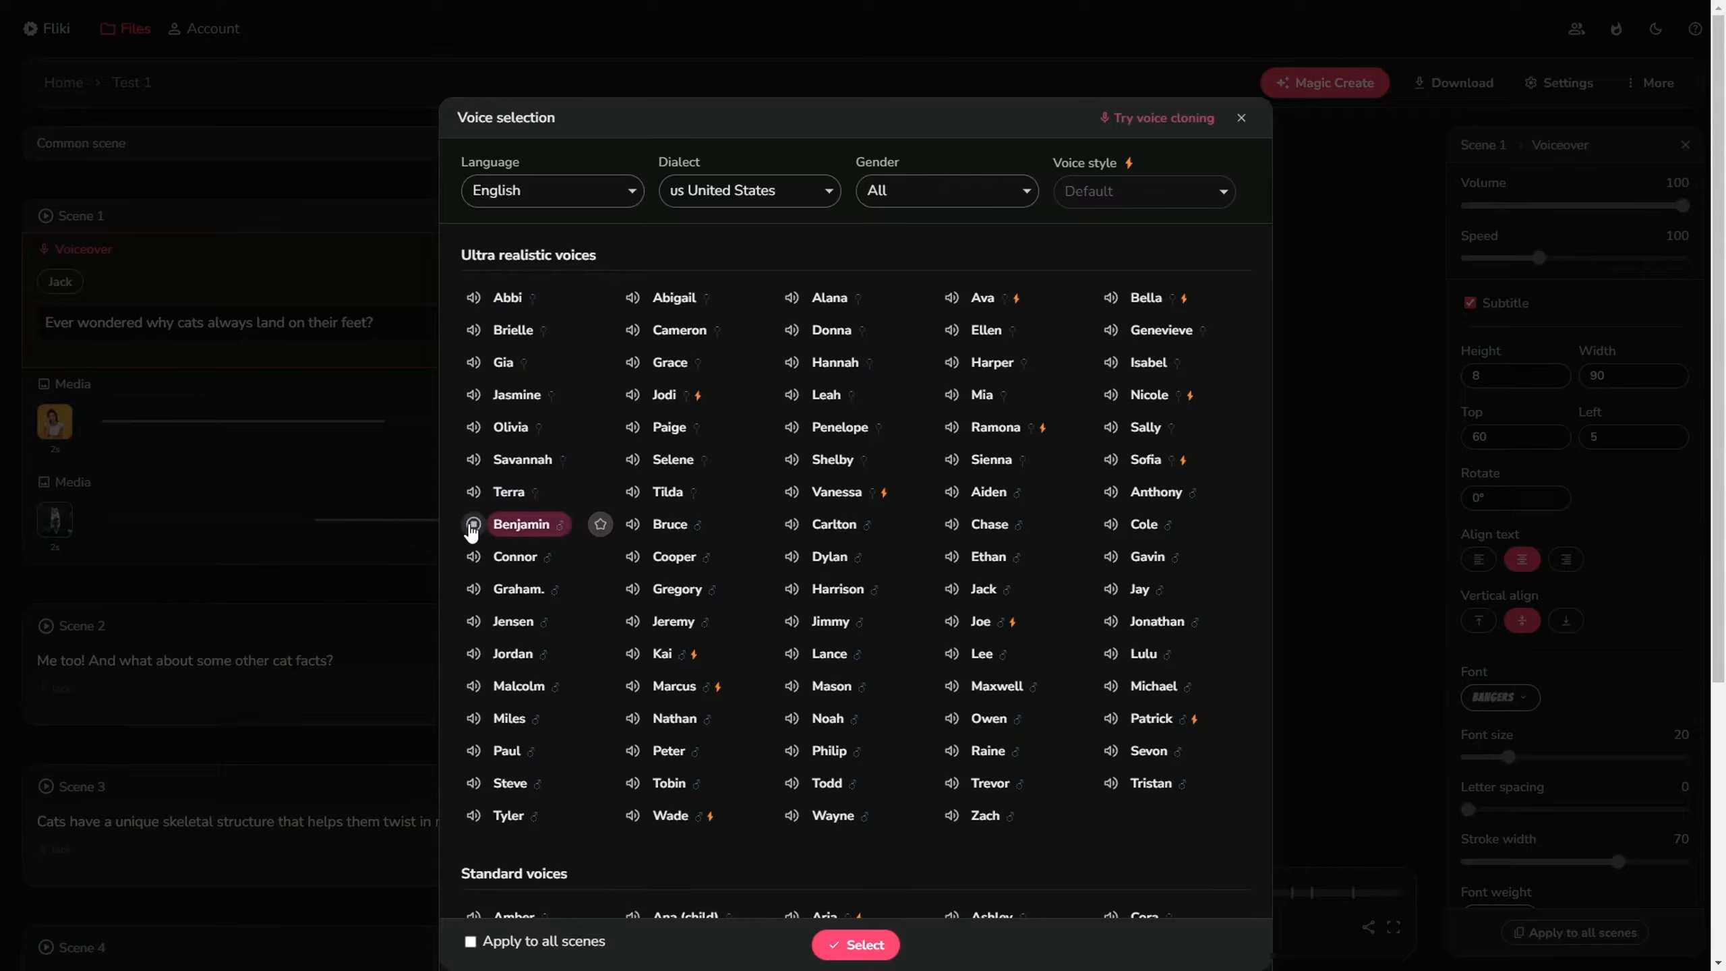
left_click(473, 558)
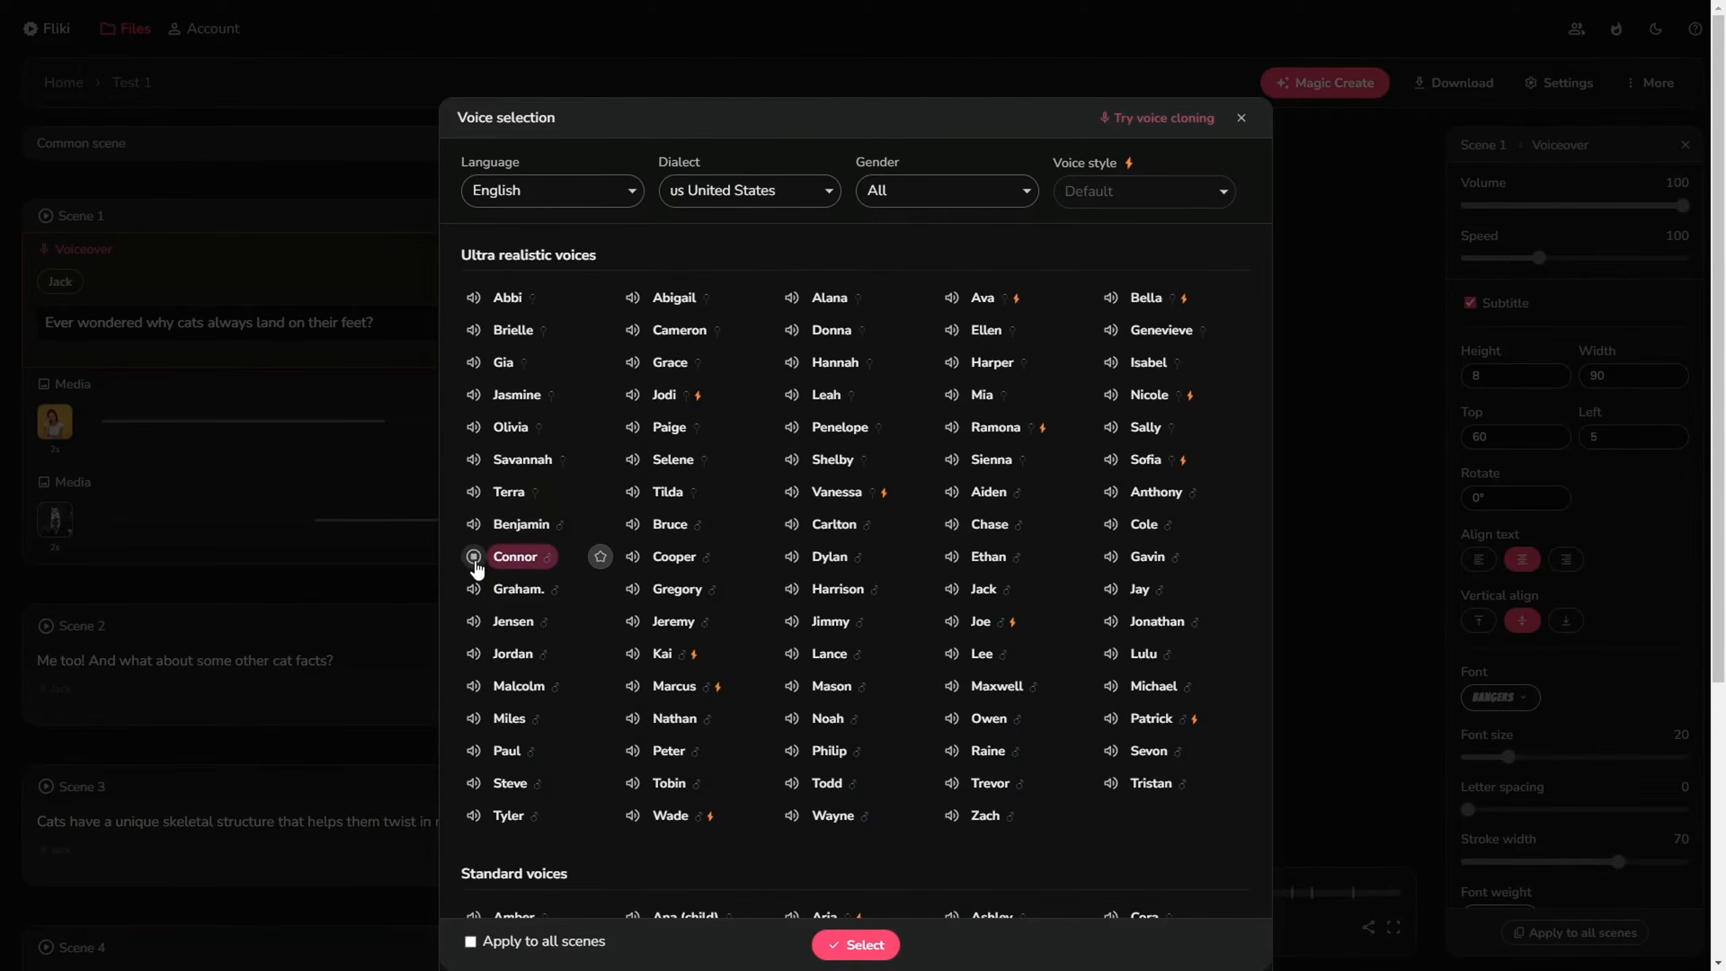
left_click(632, 558)
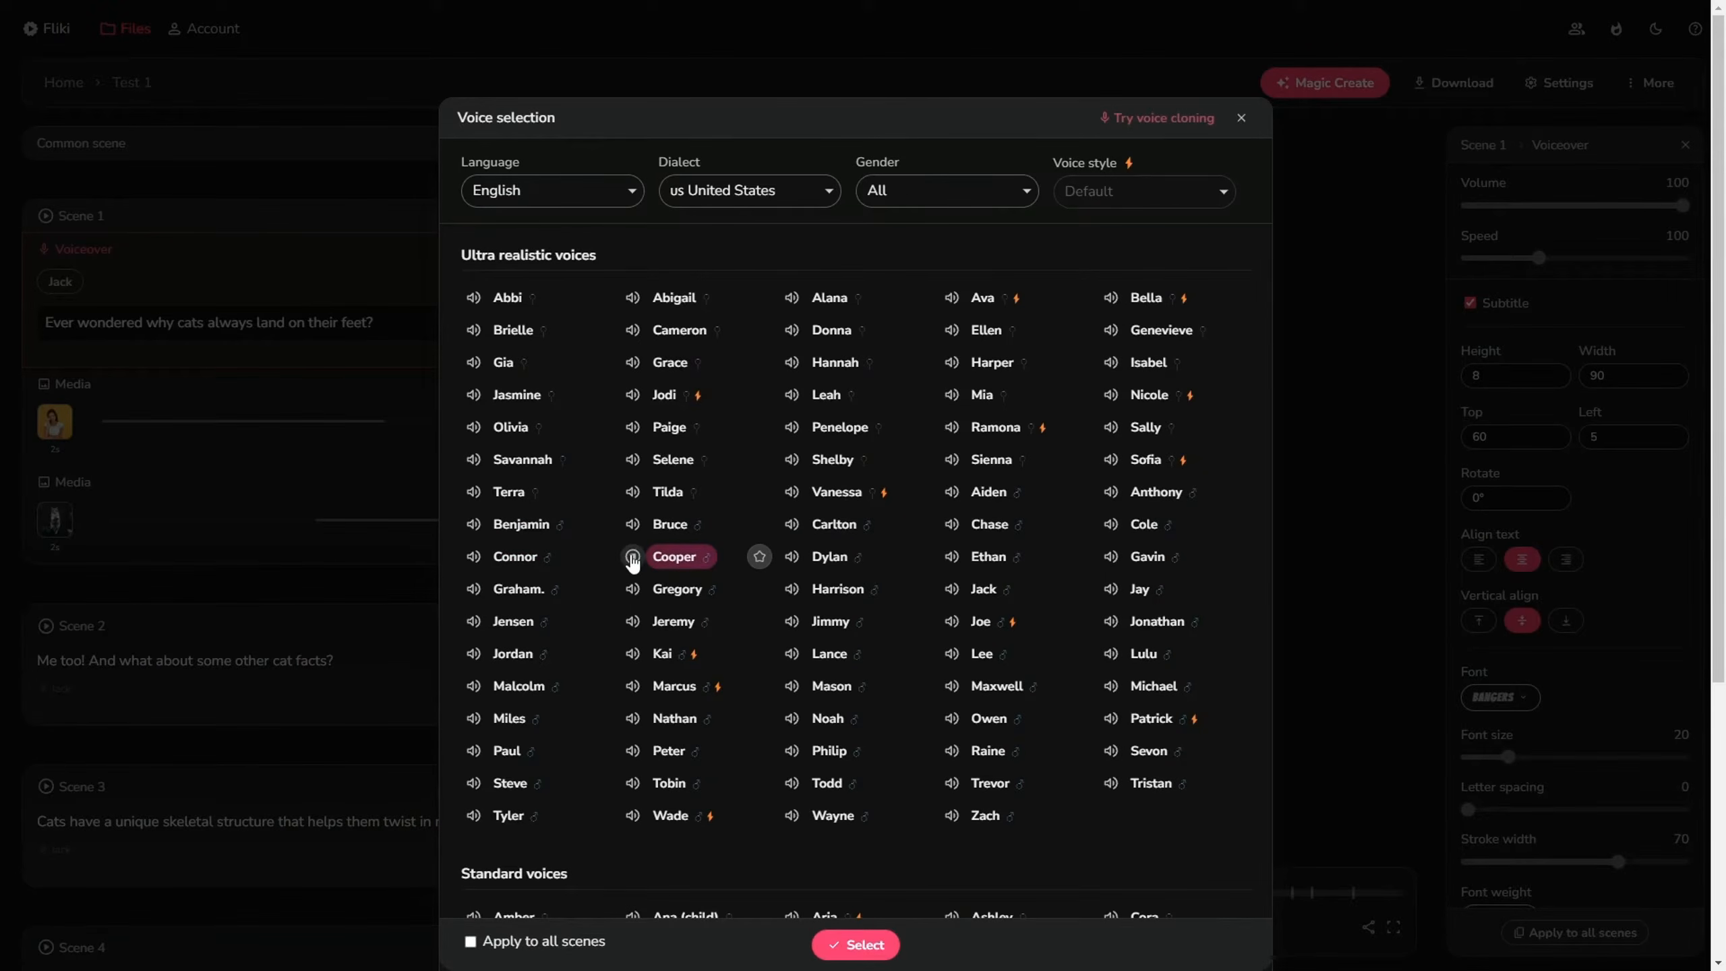
left_click(792, 558)
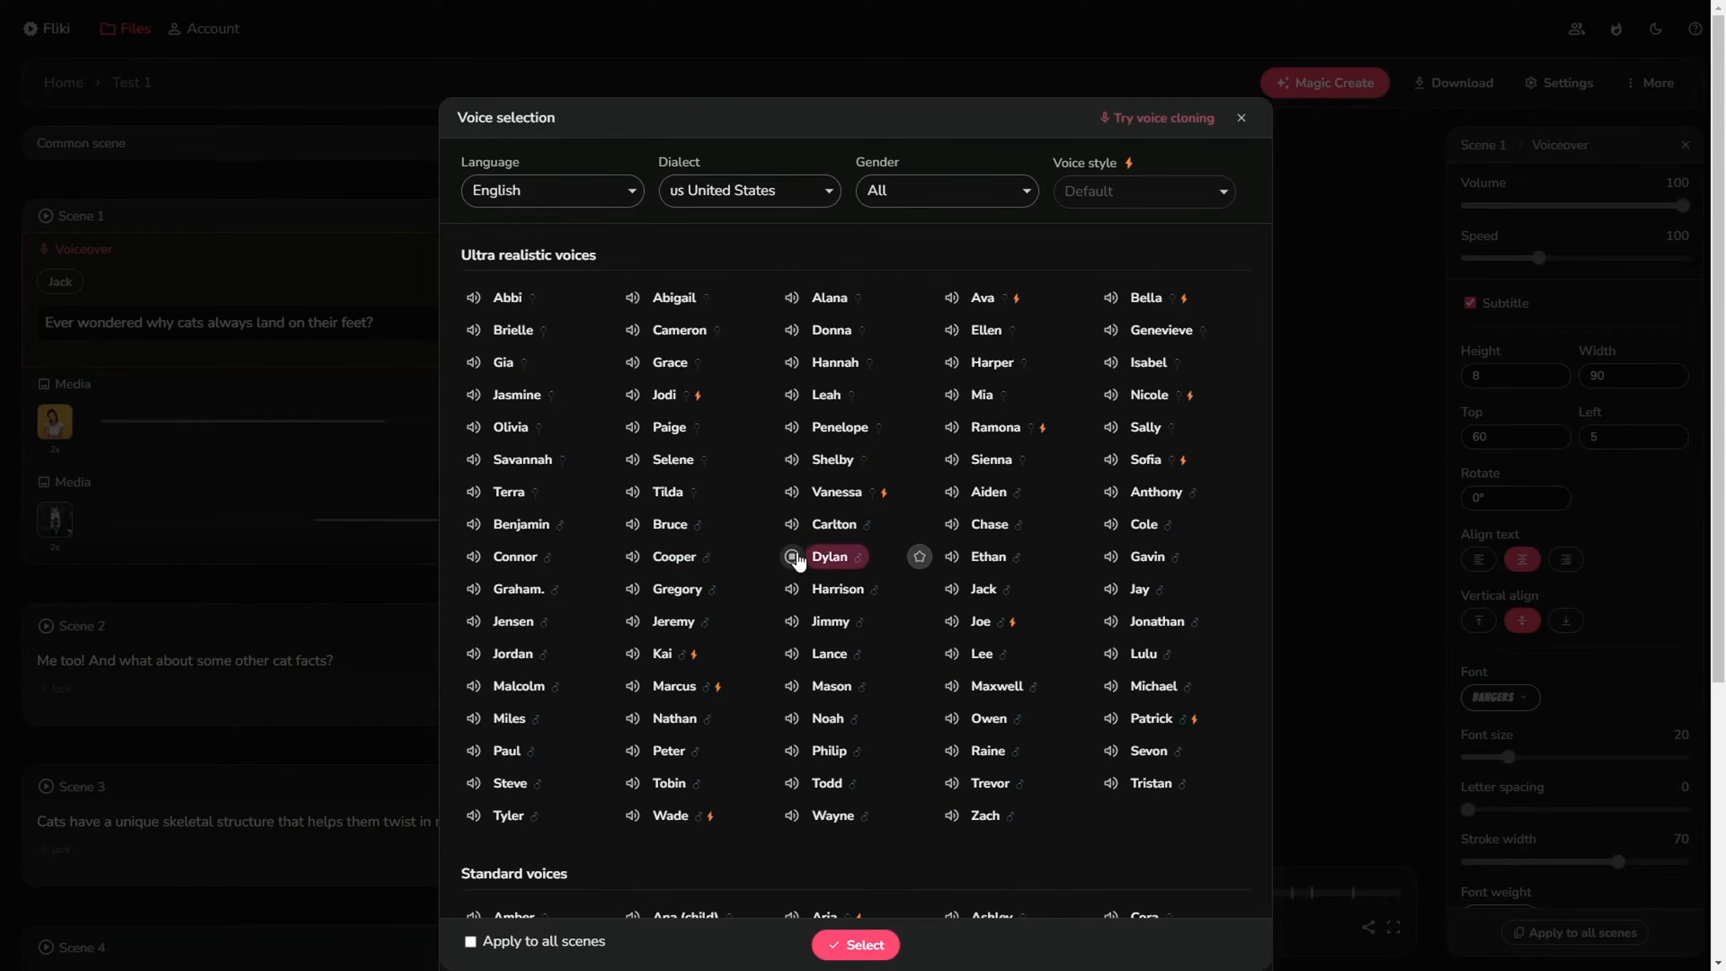
left_click(953, 493)
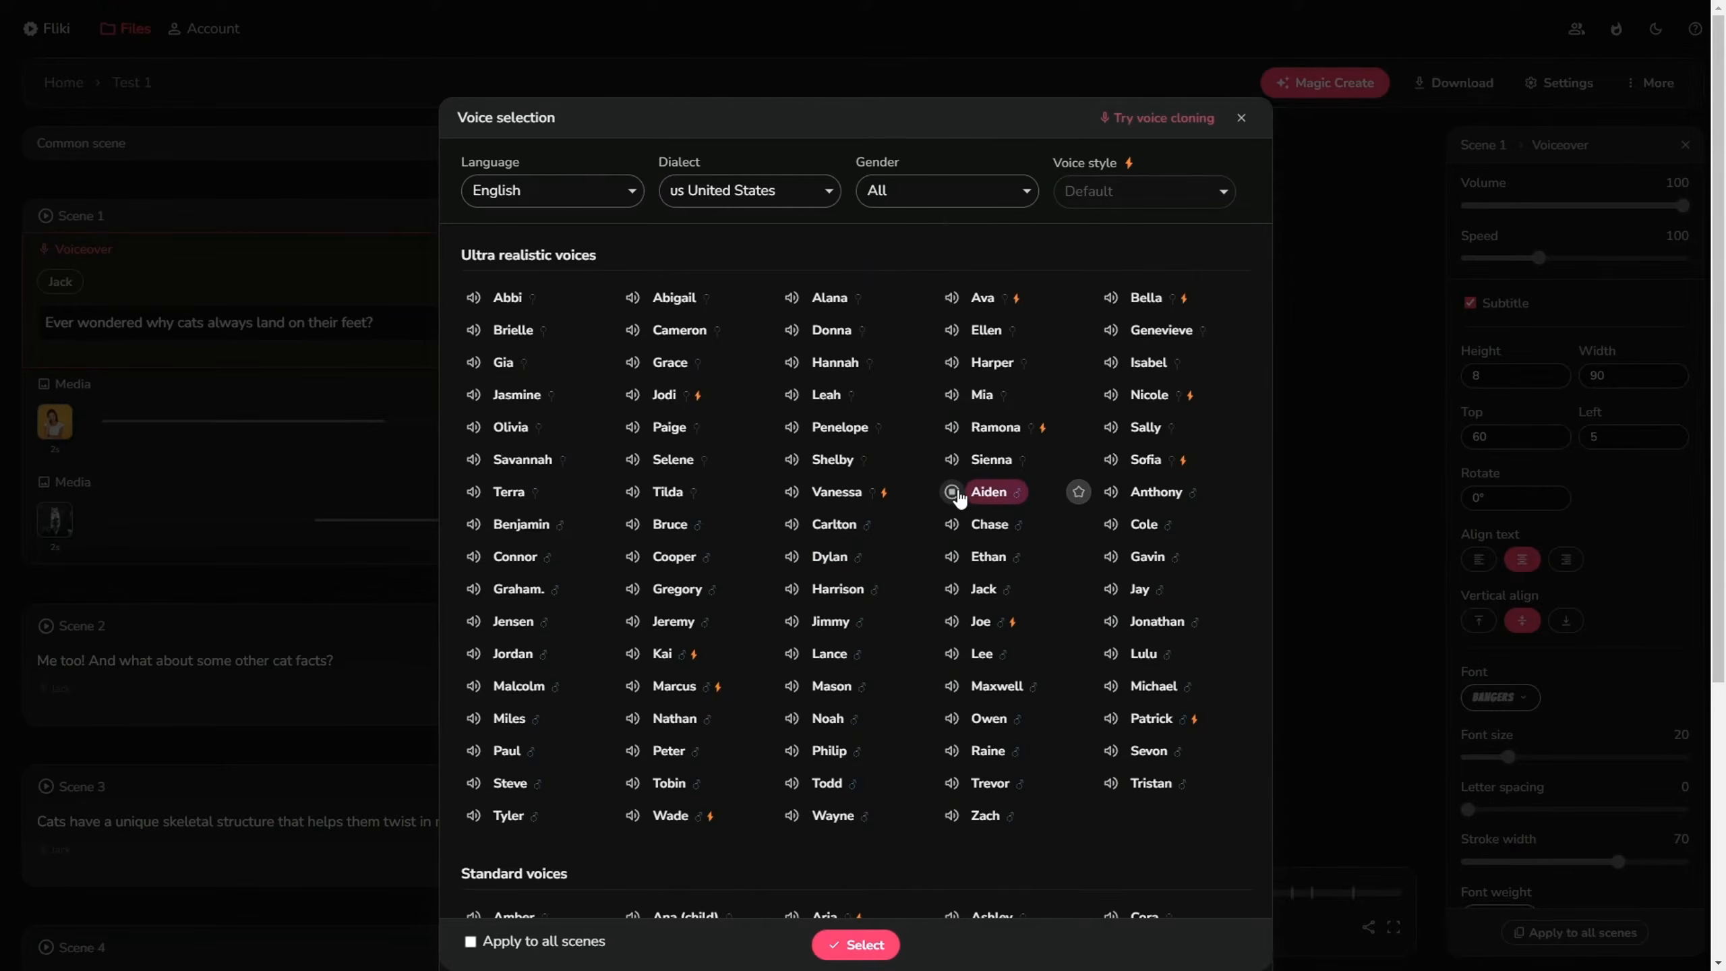
left_click(1110, 558)
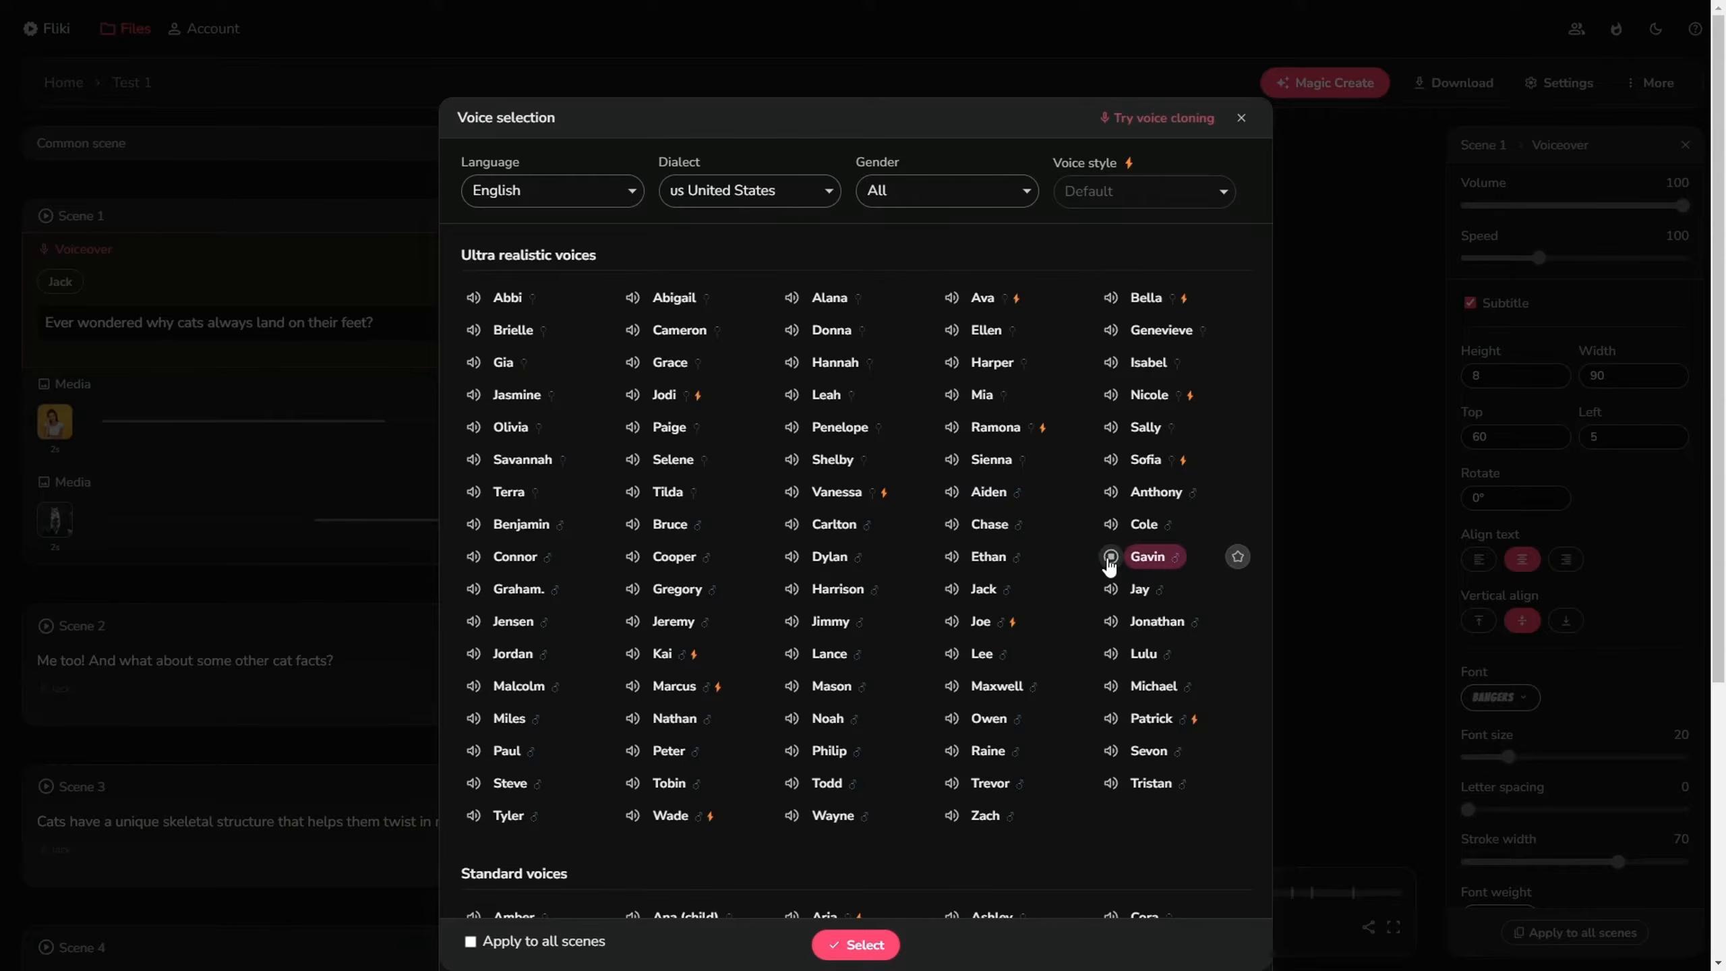
left_click(1110, 525)
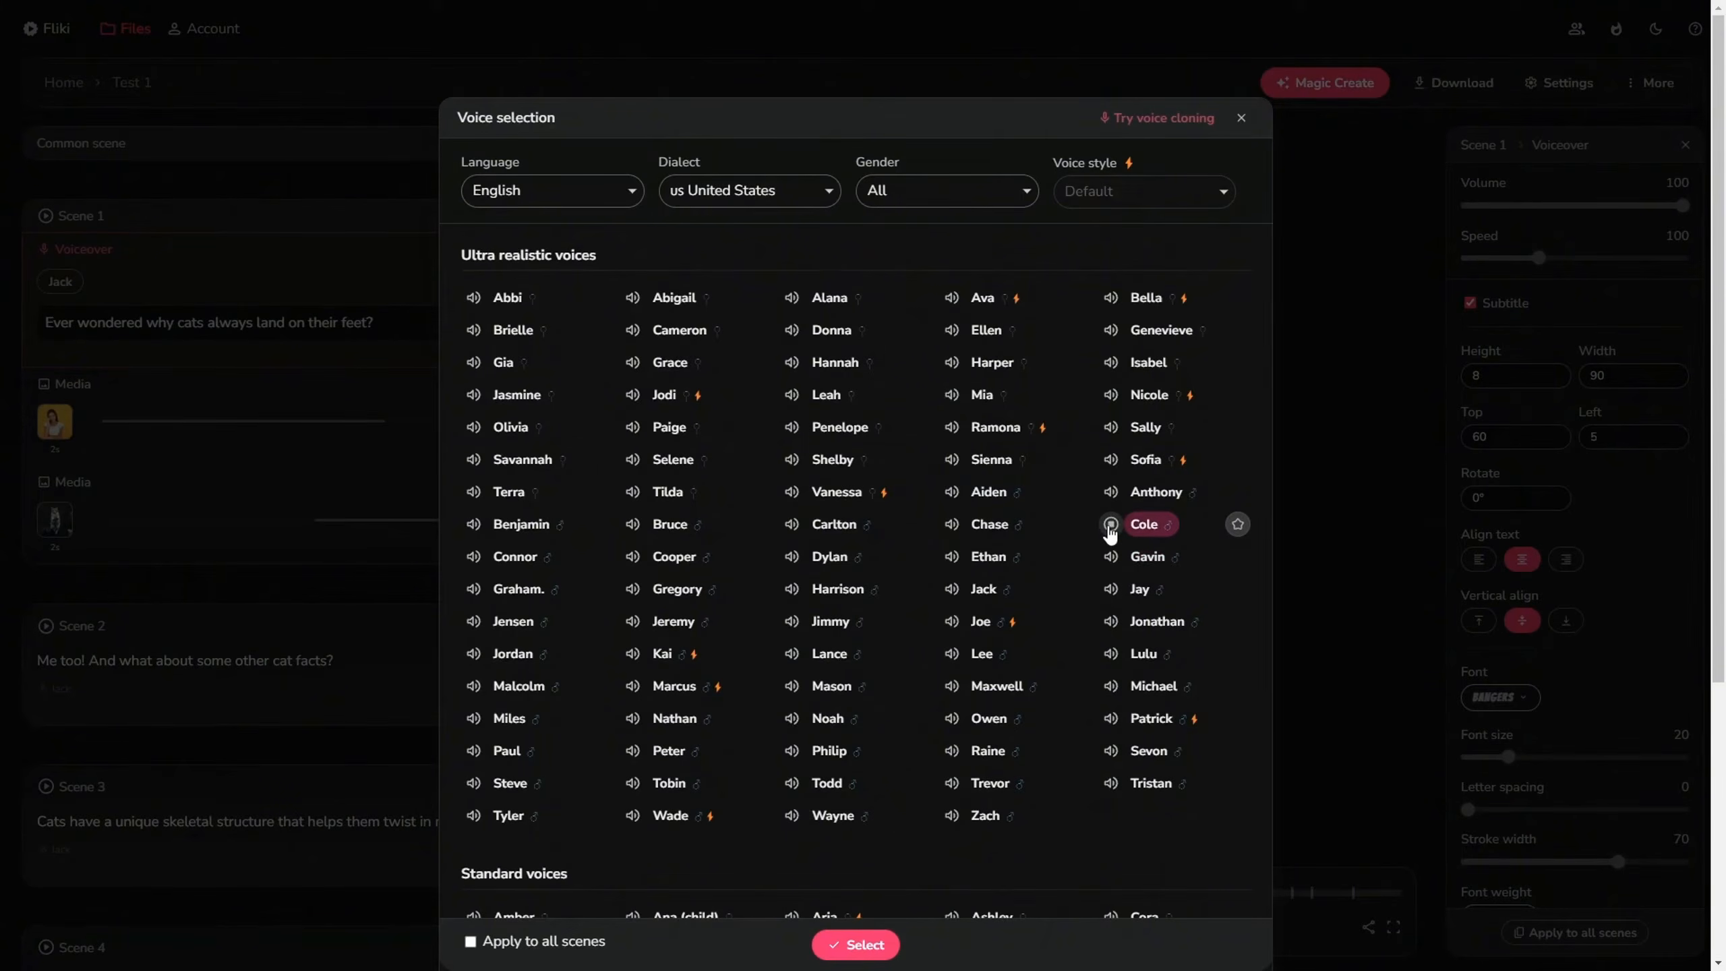
Choose the ultra realistic voice Jack for all scenes and check the voiceover in Scene 2
left_click(953, 590)
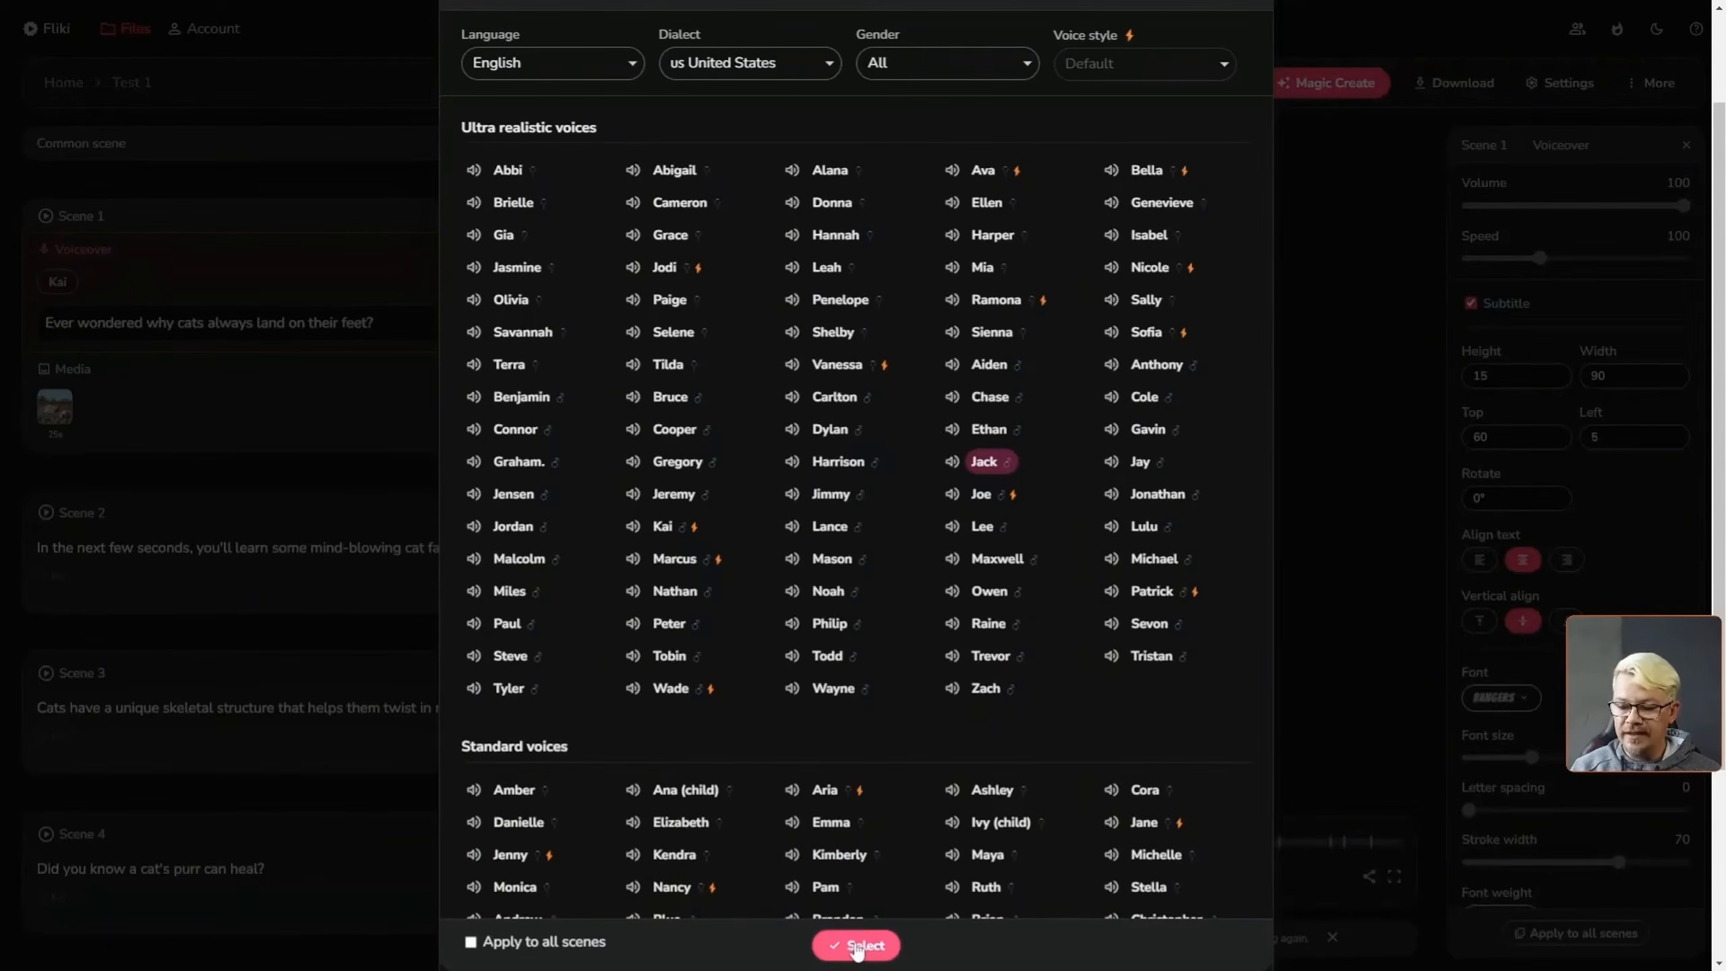
left_click(521, 943)
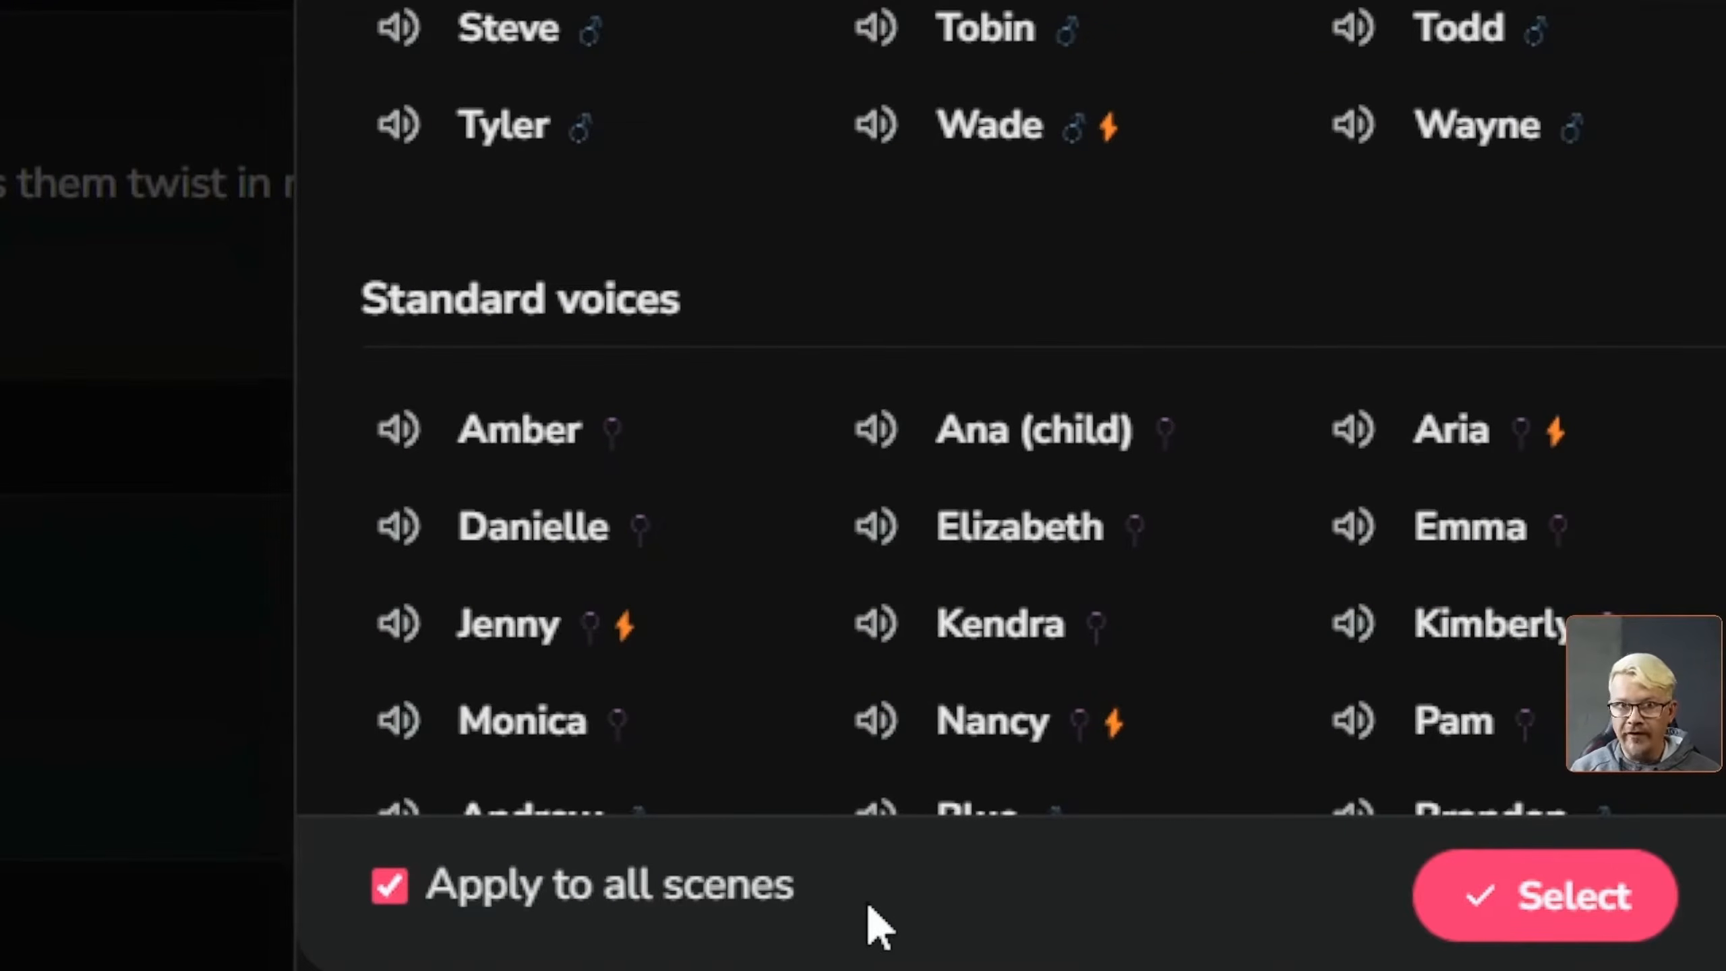
left_click(1570, 915)
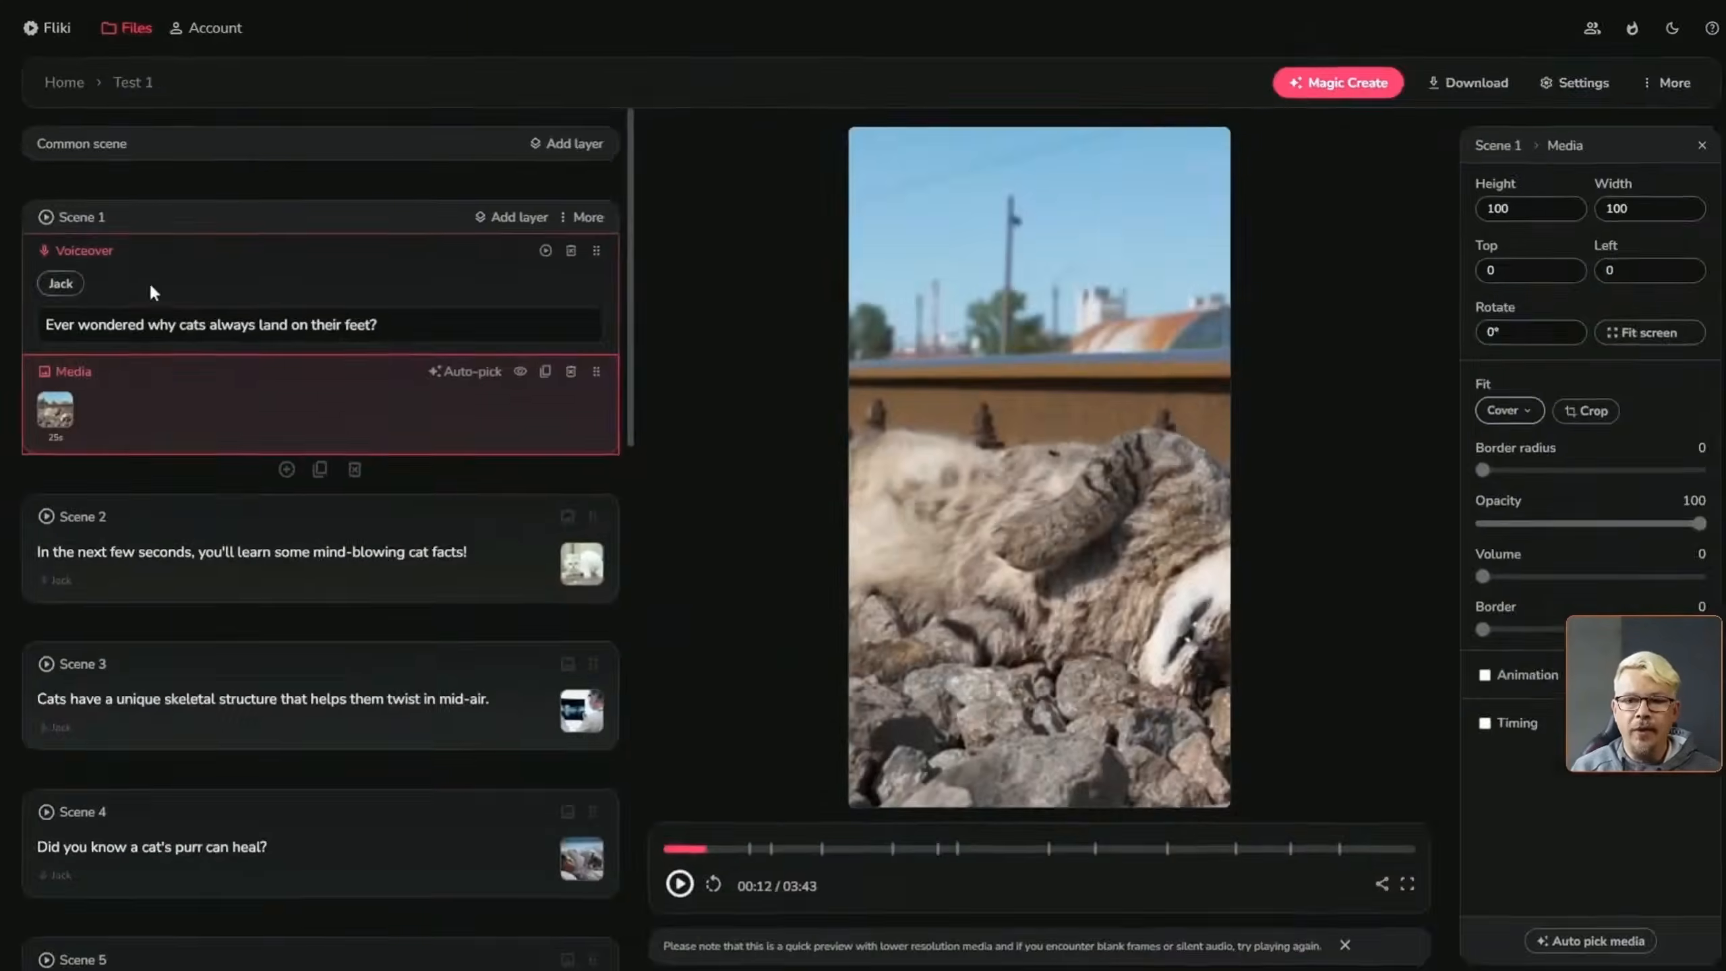
left_click(154, 529)
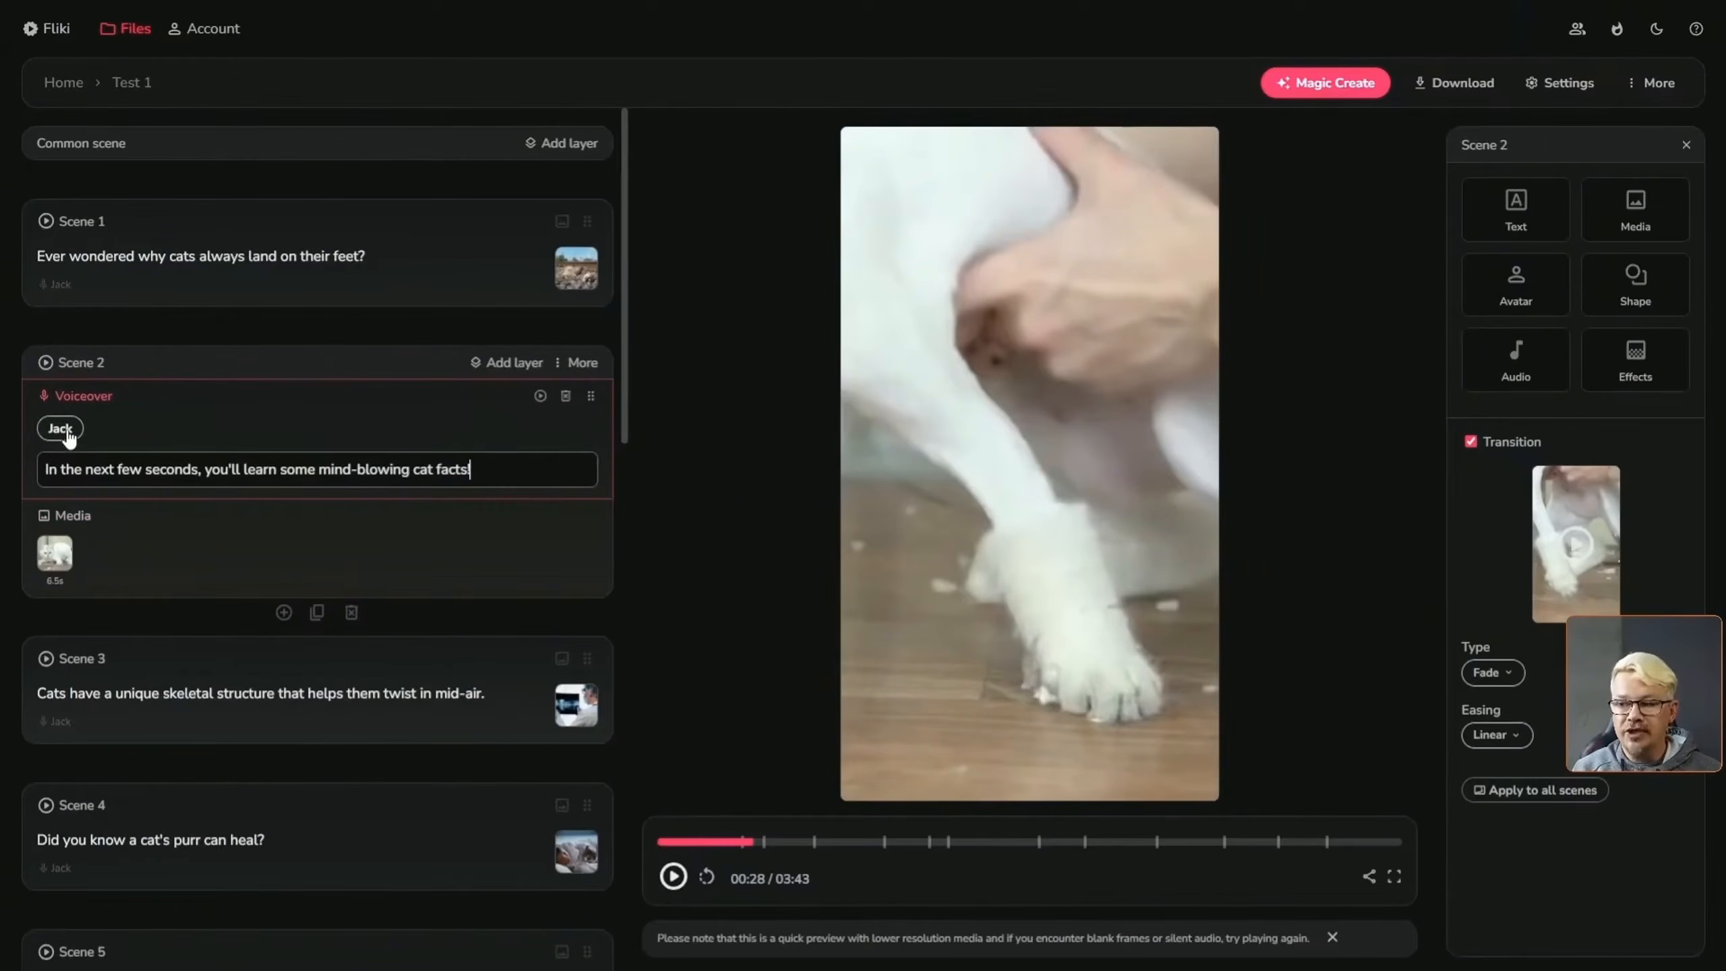
Open Scene 1's voiceover layer and preview how its subtitle words follow the script along the timeline
left_click(451, 231)
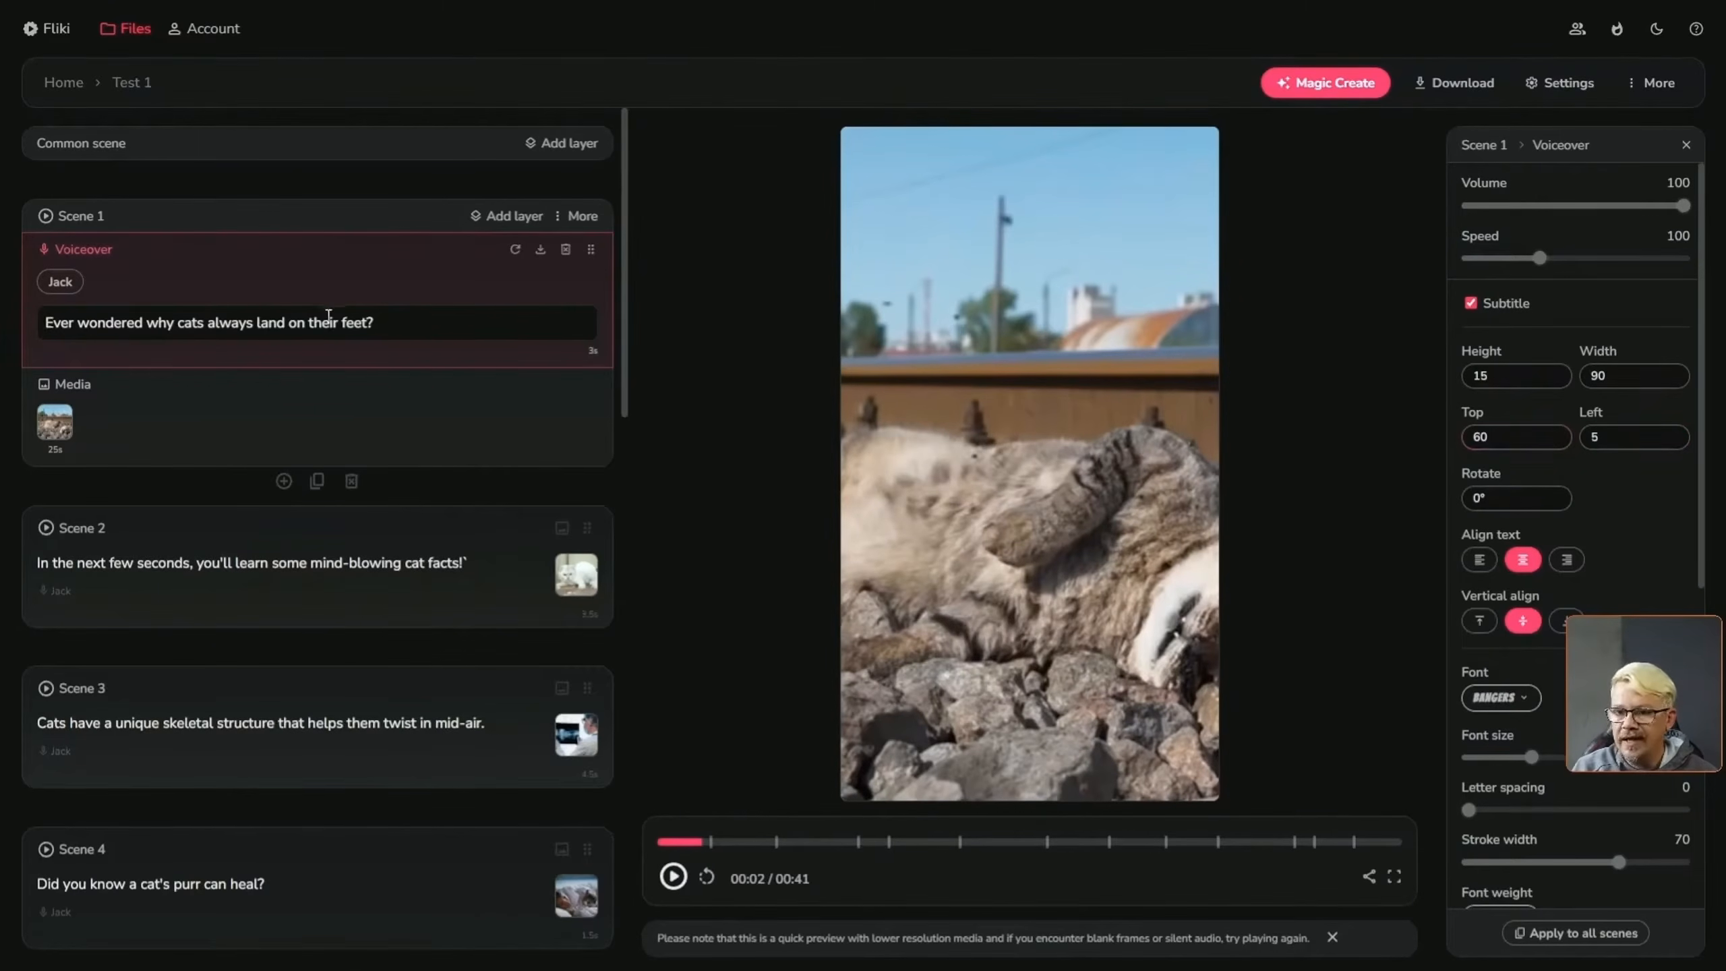
left_click(151, 322)
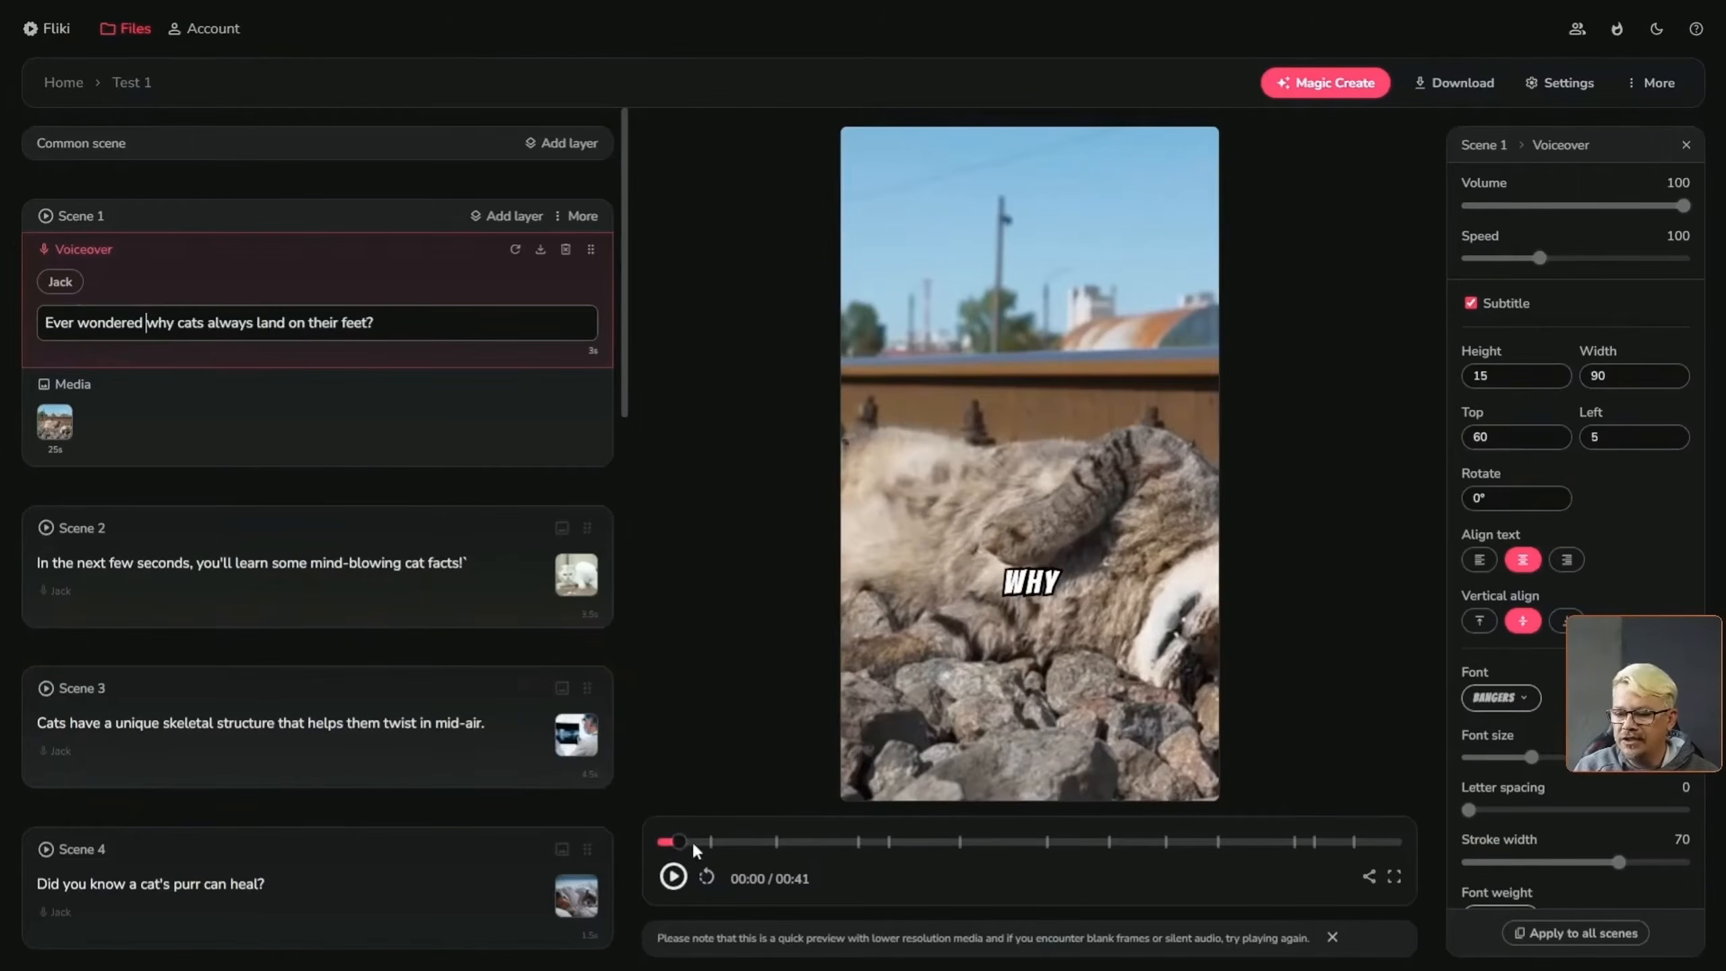
left_click(280, 323)
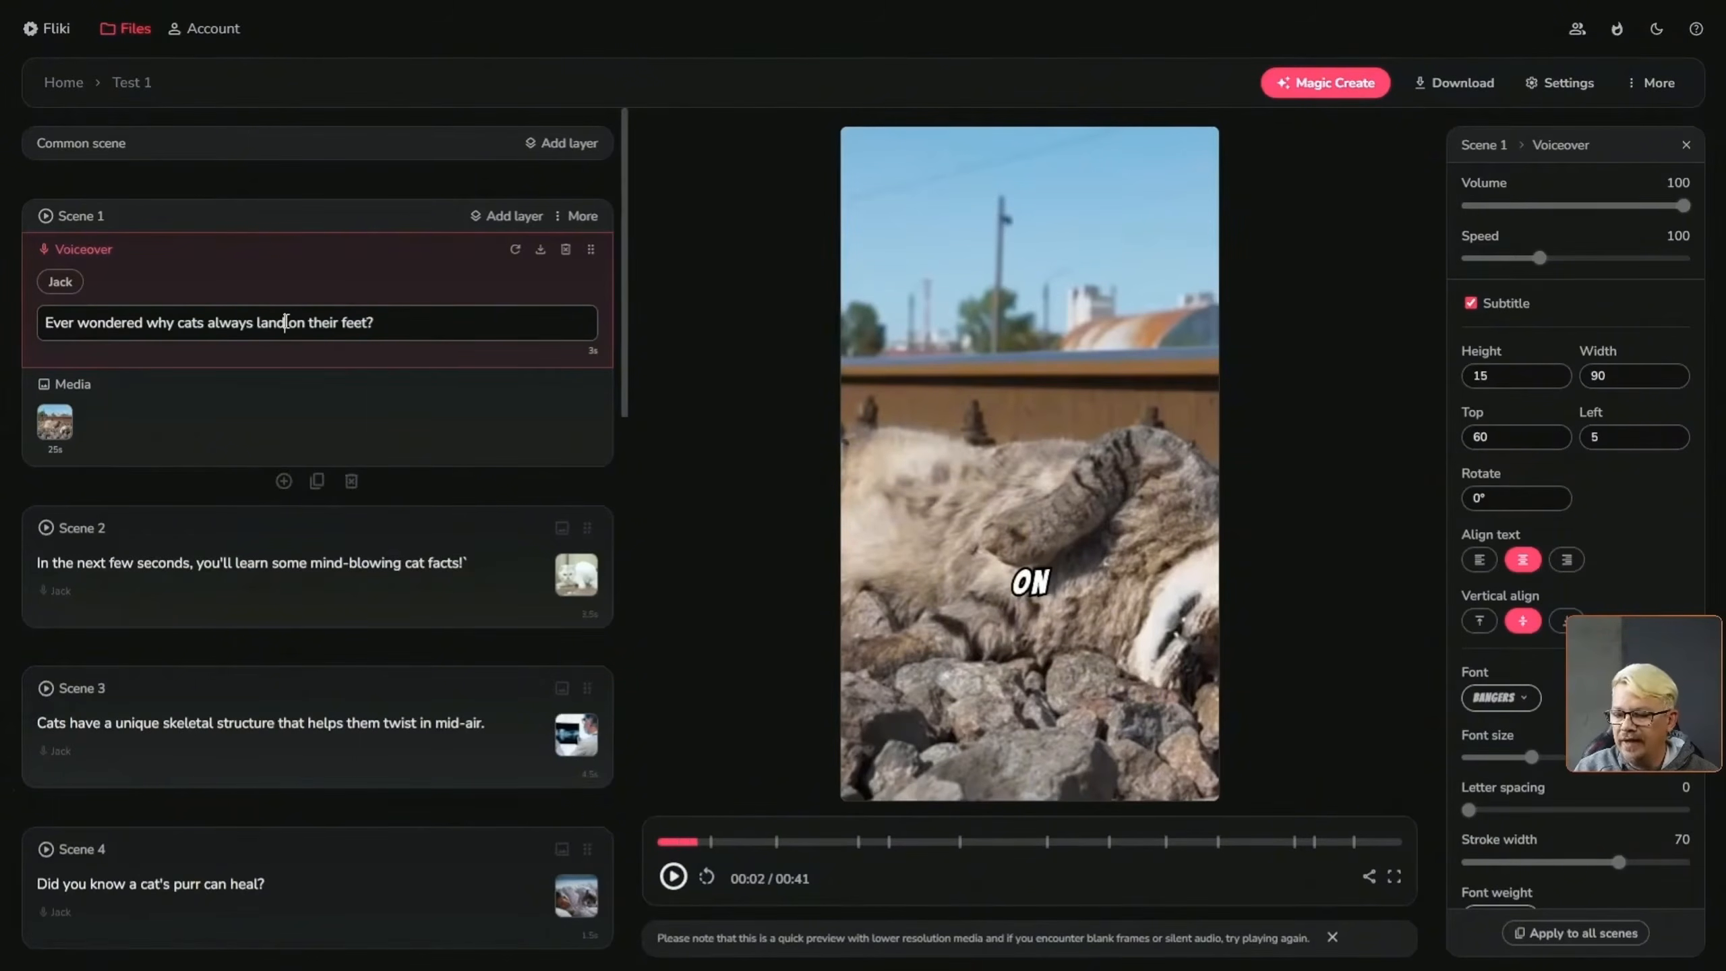
left_click(330, 322)
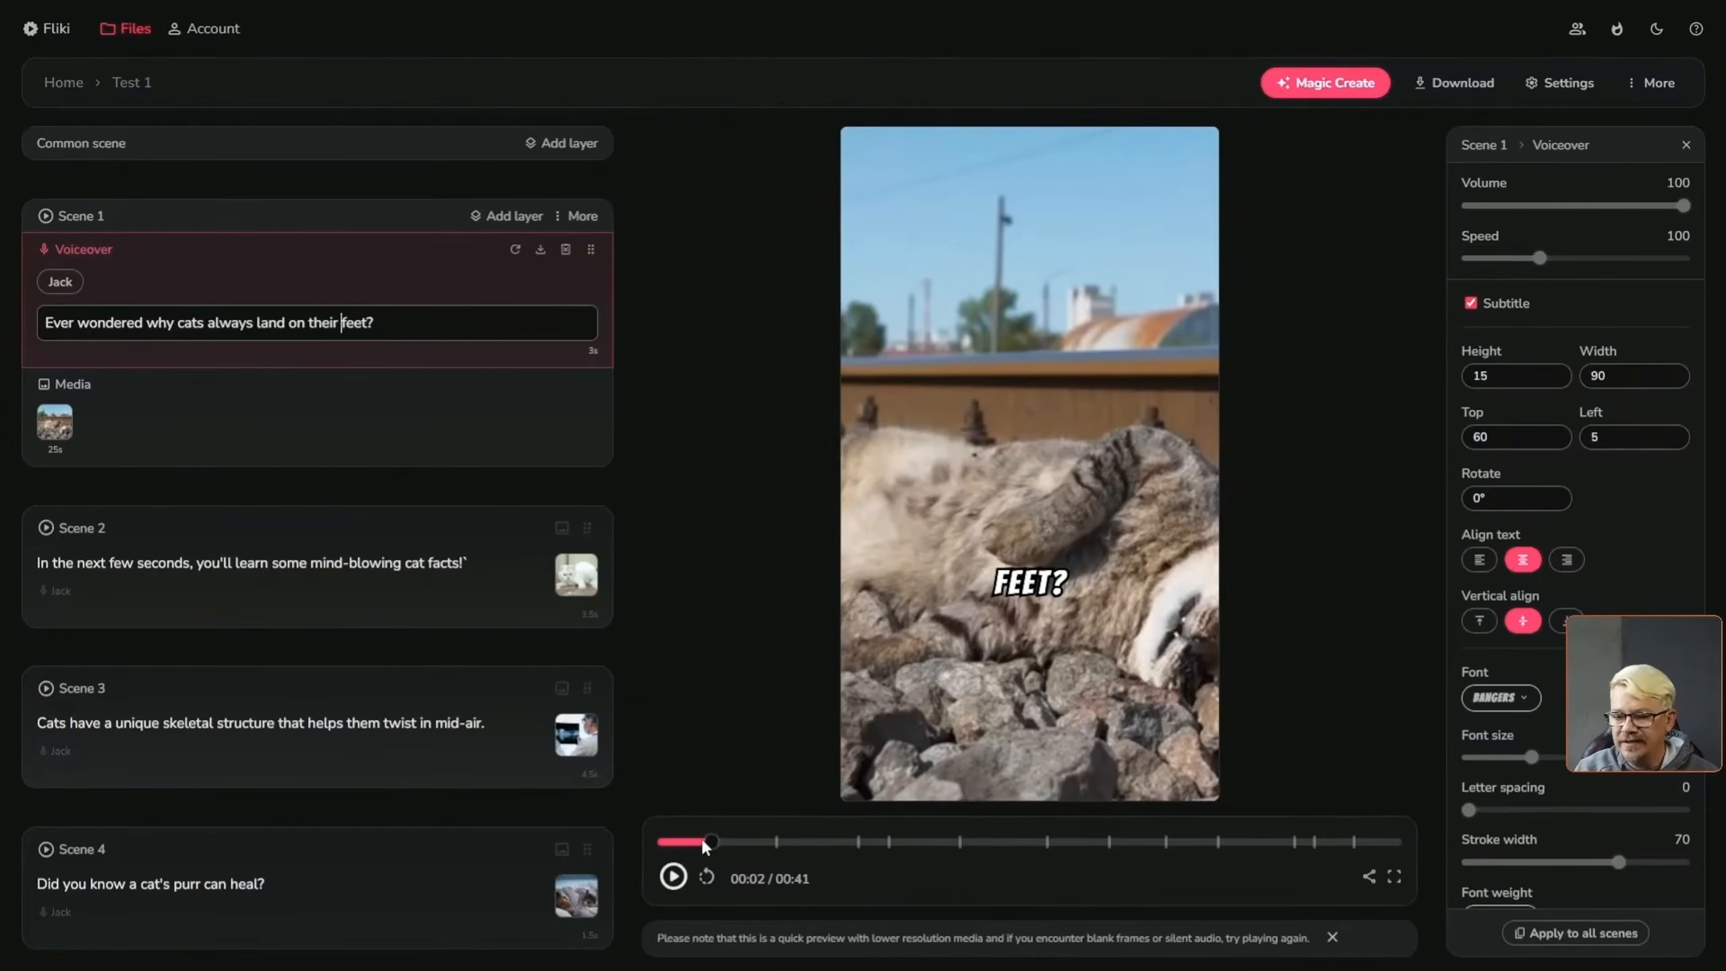
left_click(60, 323)
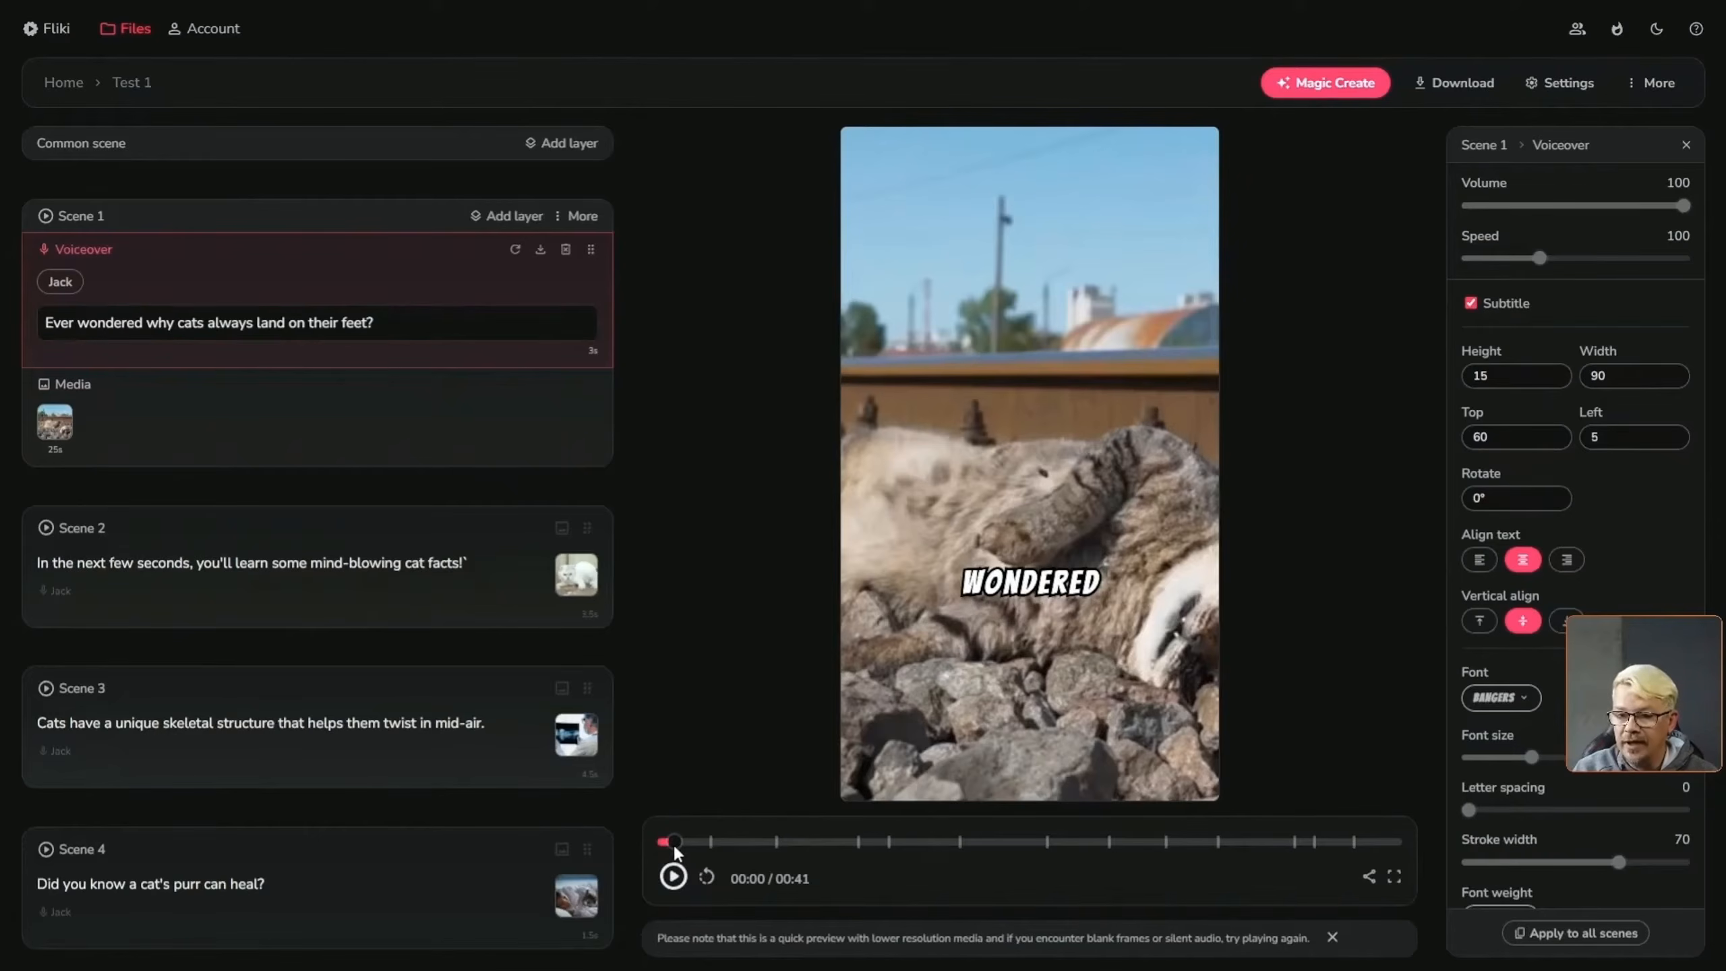
left_click_drag(681, 843, 686, 842)
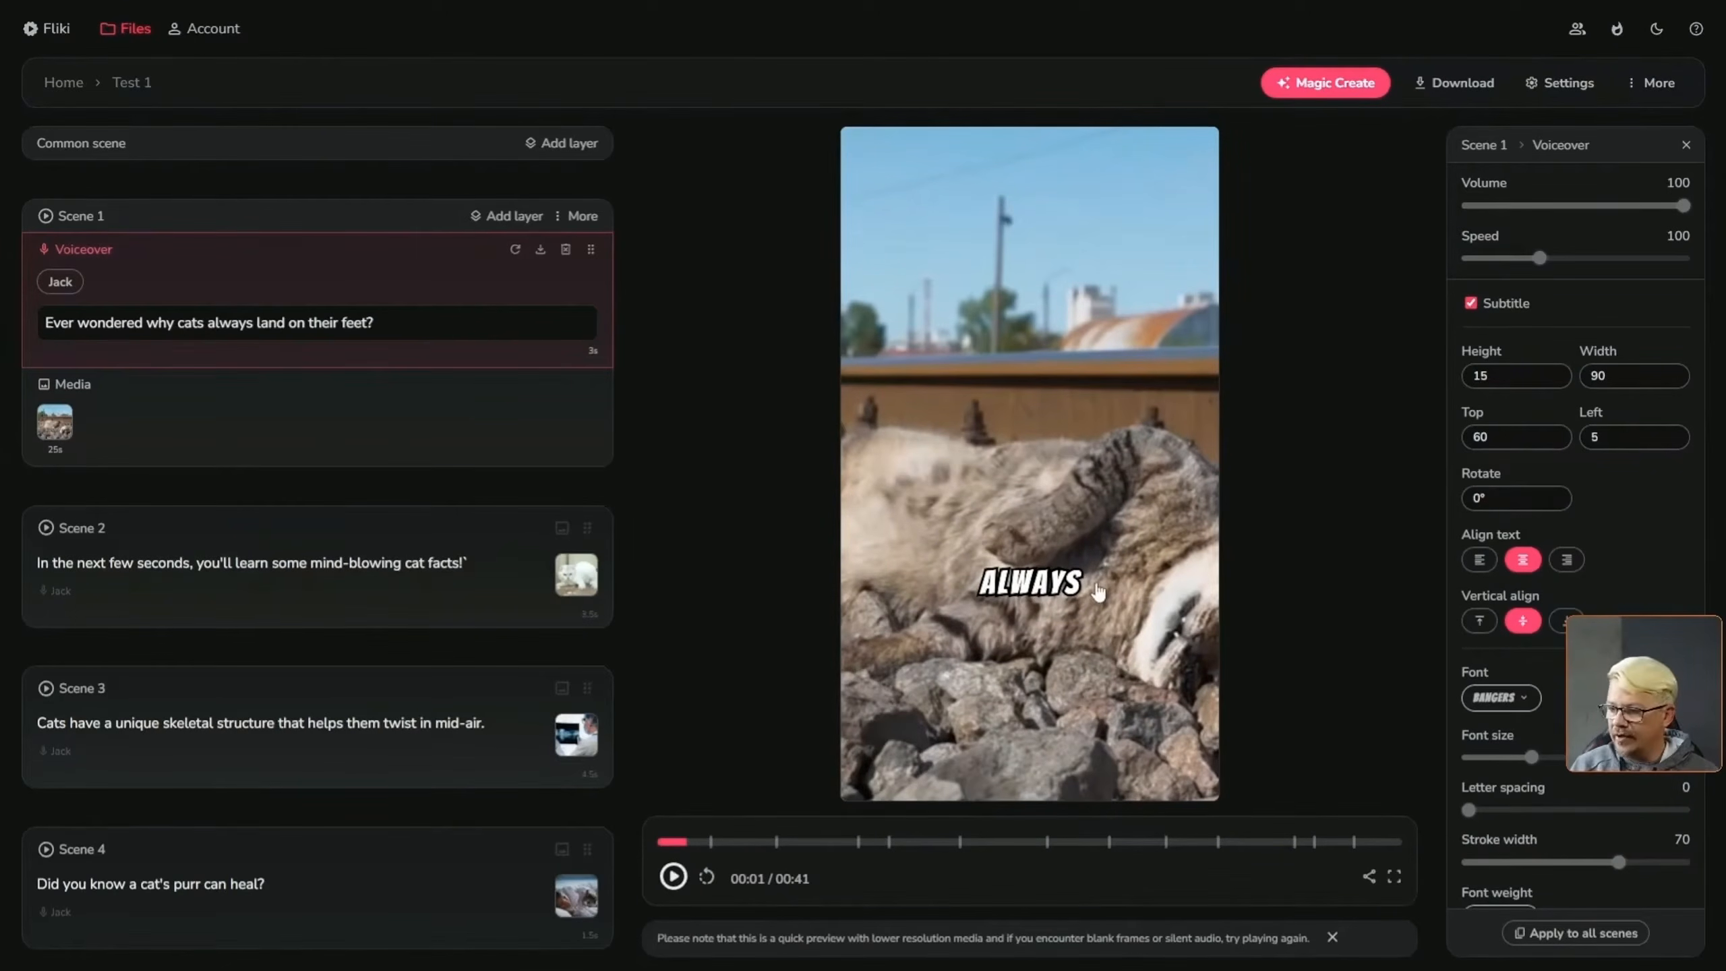
Set the font size of Scene 1's voiceover subtitle to 20
scroll(1682, 512, "down", 3)
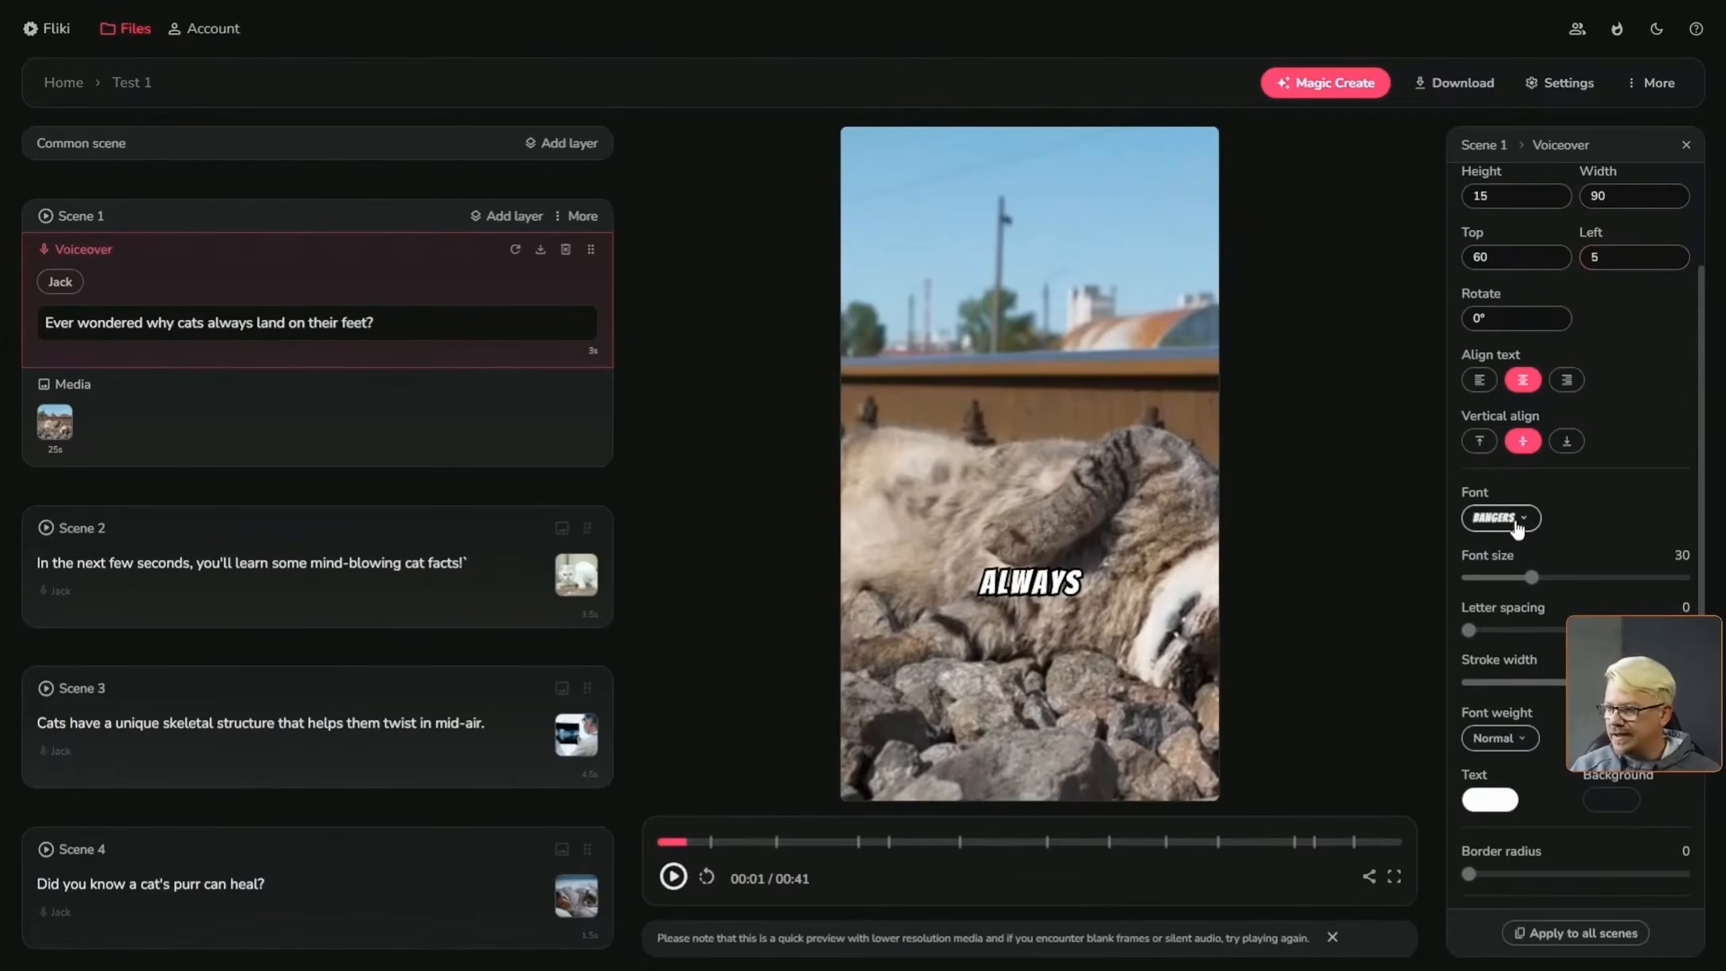
mouse_move(1536, 578)
left_mouse_down()
mouse_move(1577, 577)
mouse_move(1508, 577)
left_mouse_up()
scroll(1507, 460, "down", 3)
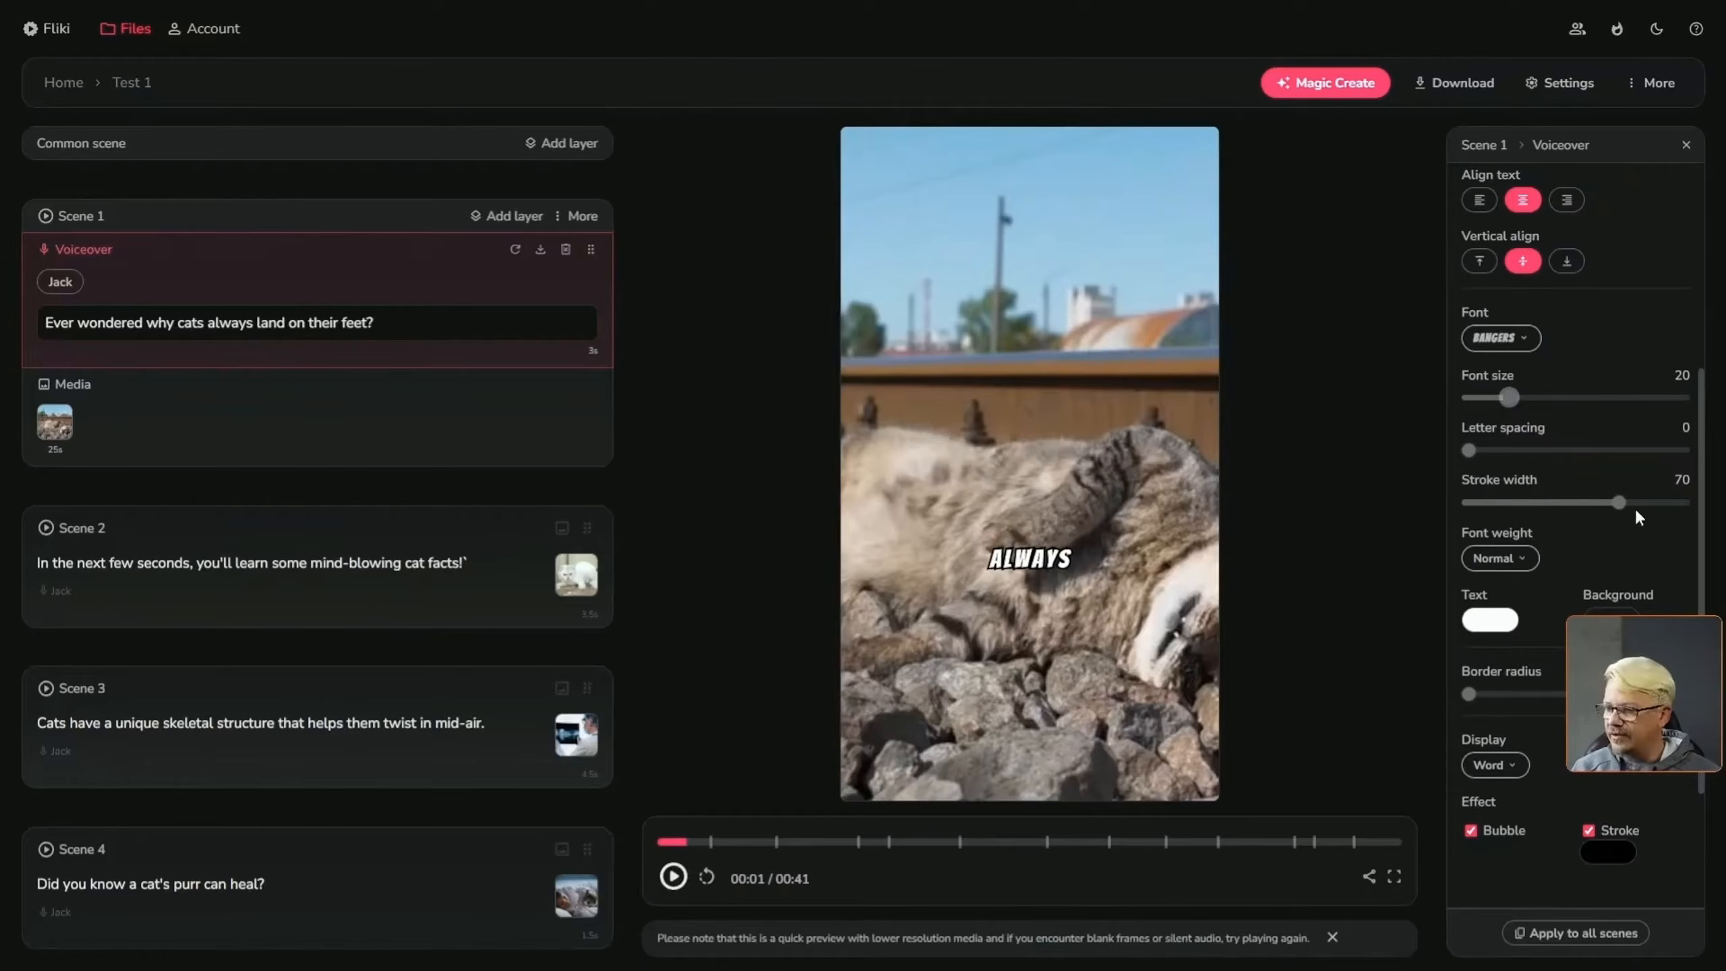
Compare the display modes for Scene 1's subtitle, set it to Phrase and keep the Bubble effect enabled
scroll(1588, 487, "down", 3)
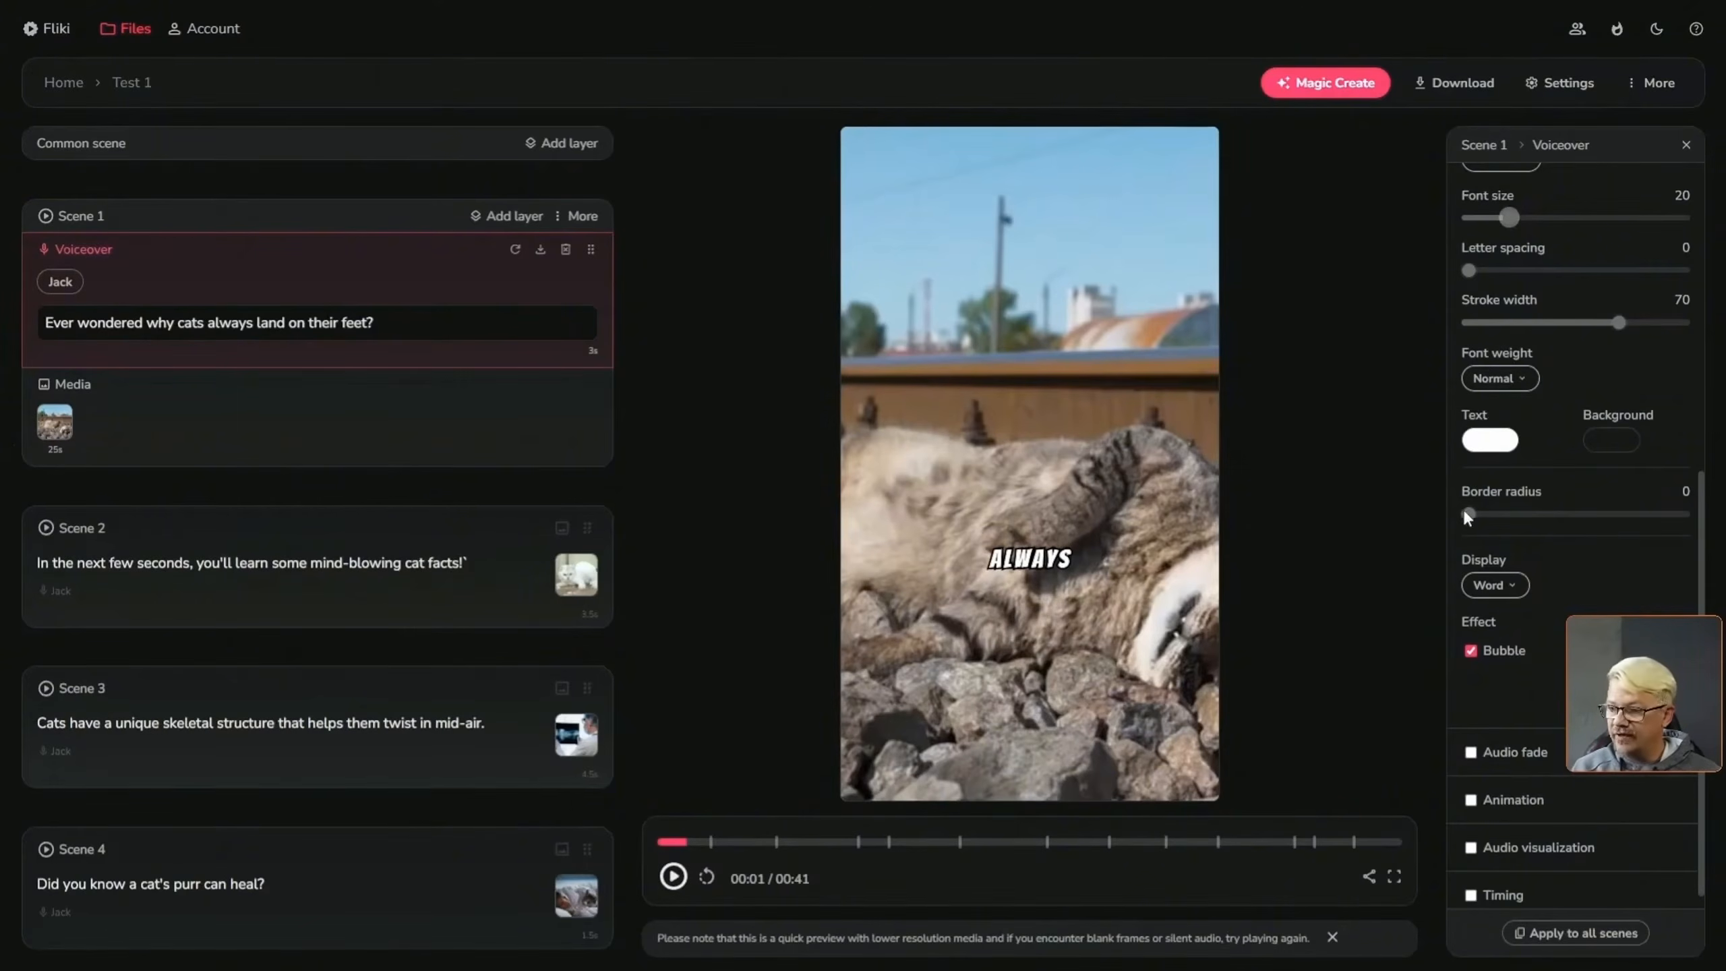
scroll(1463, 509, "down", 1)
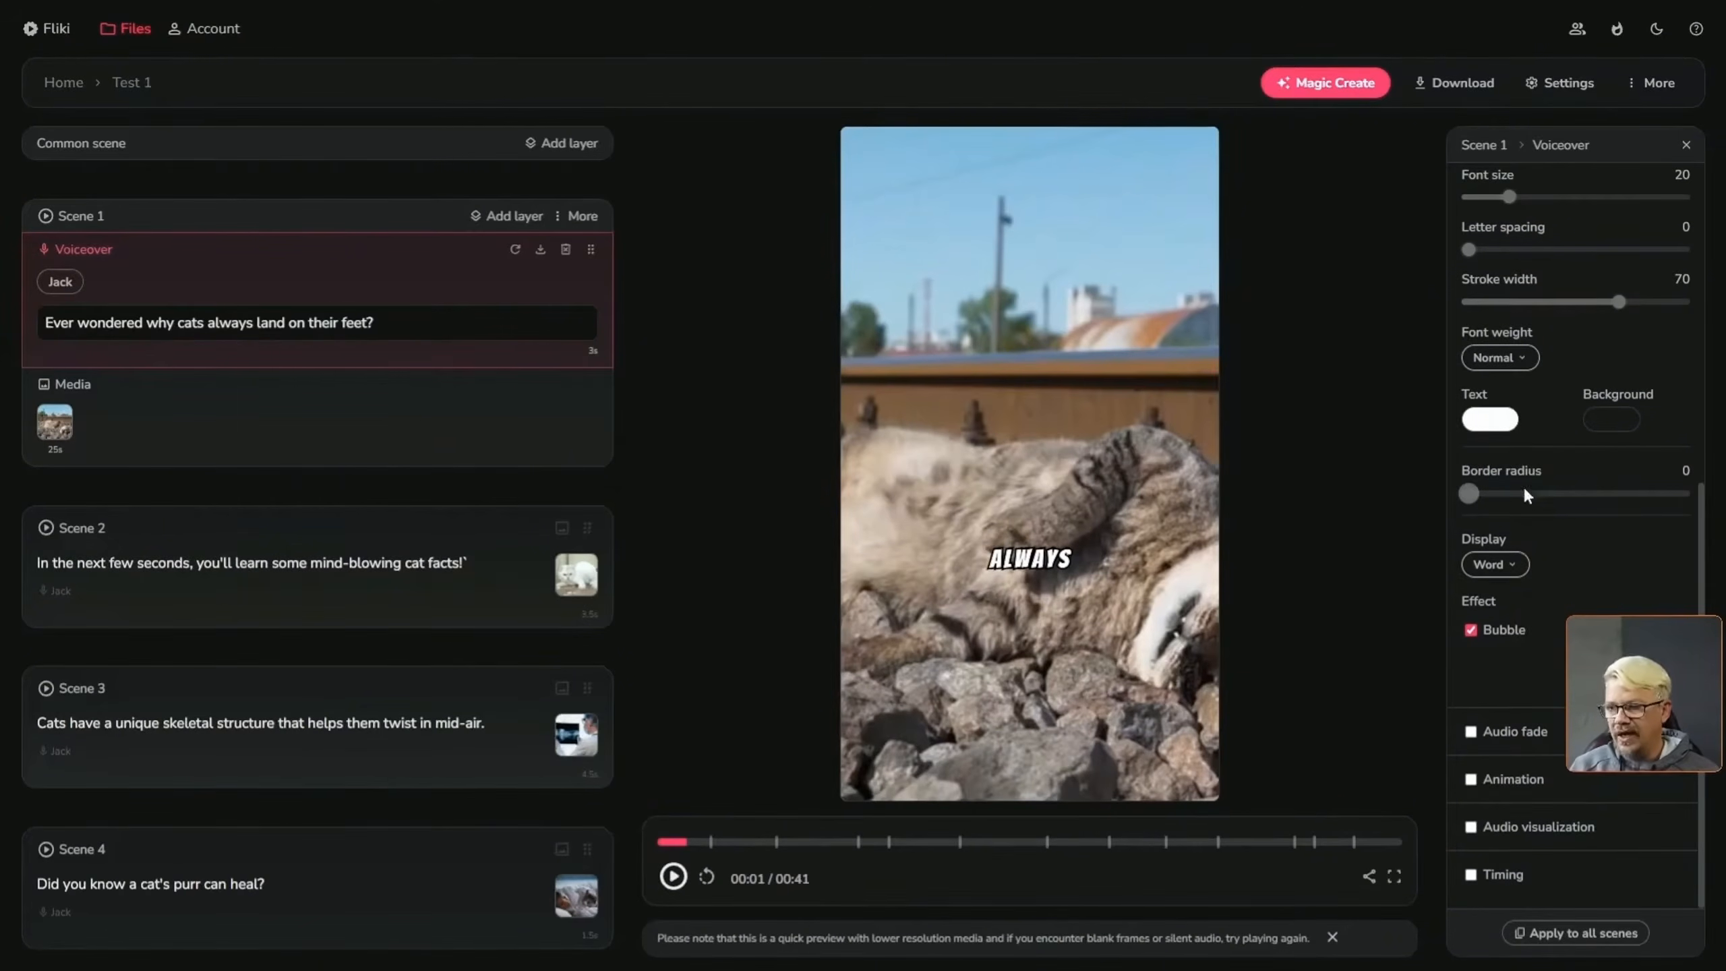
left_click(1510, 569)
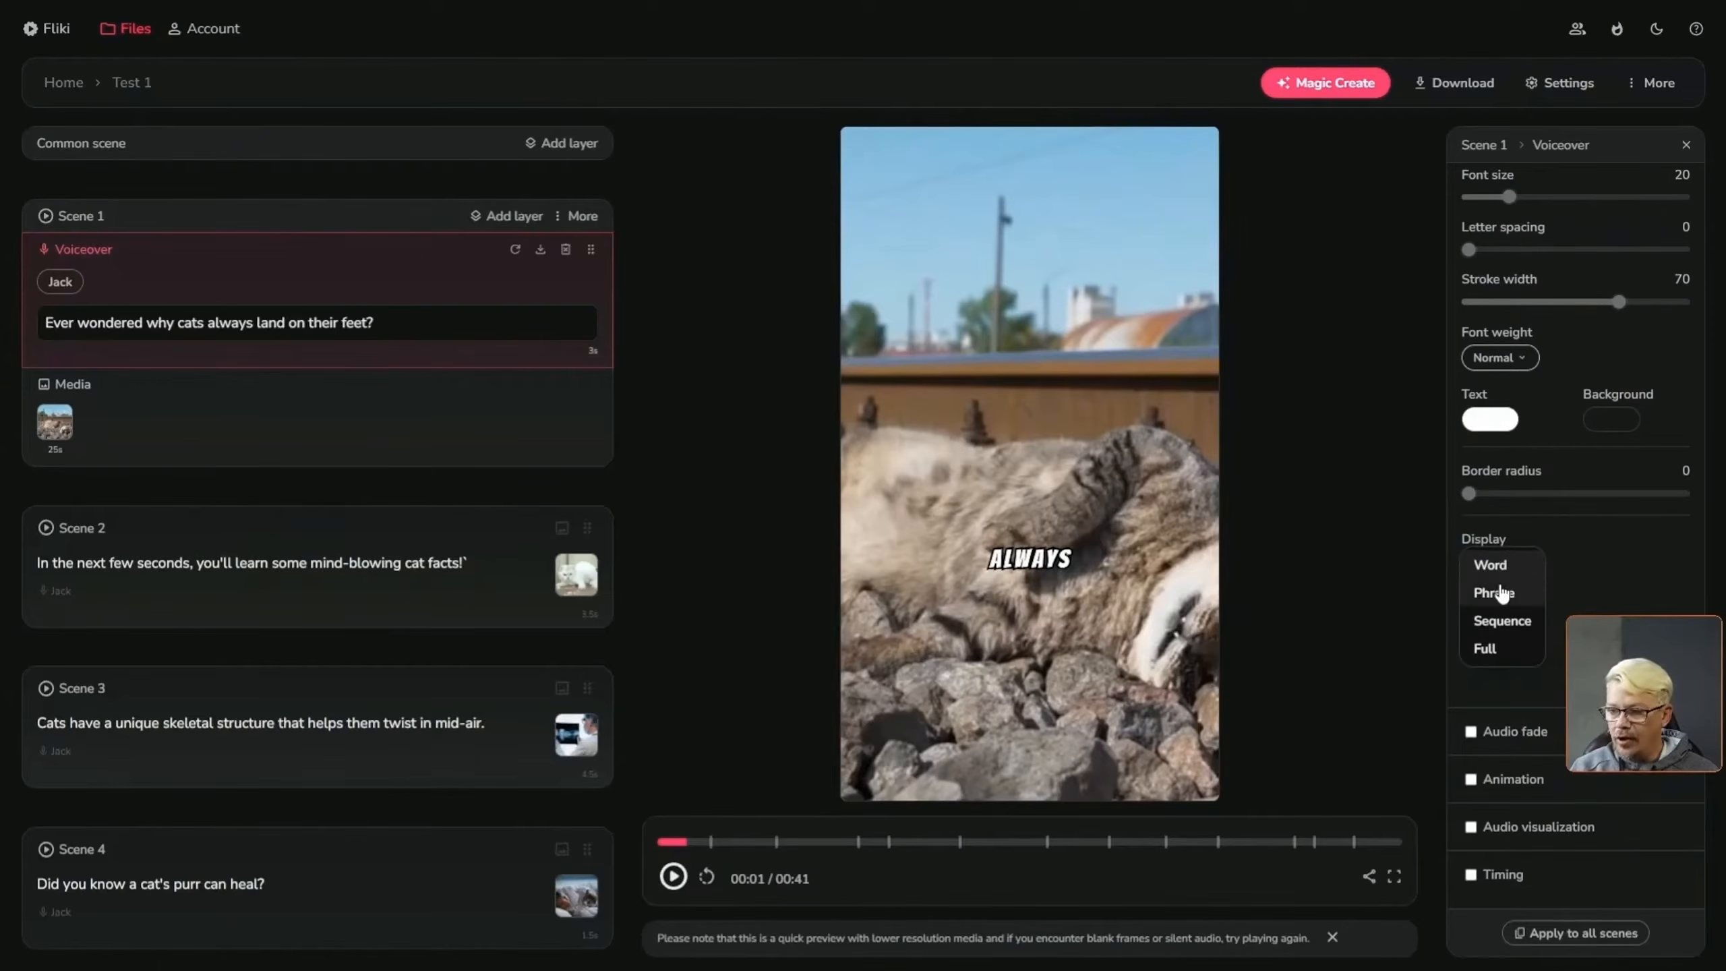
left_click(1499, 584)
left_click(1499, 577)
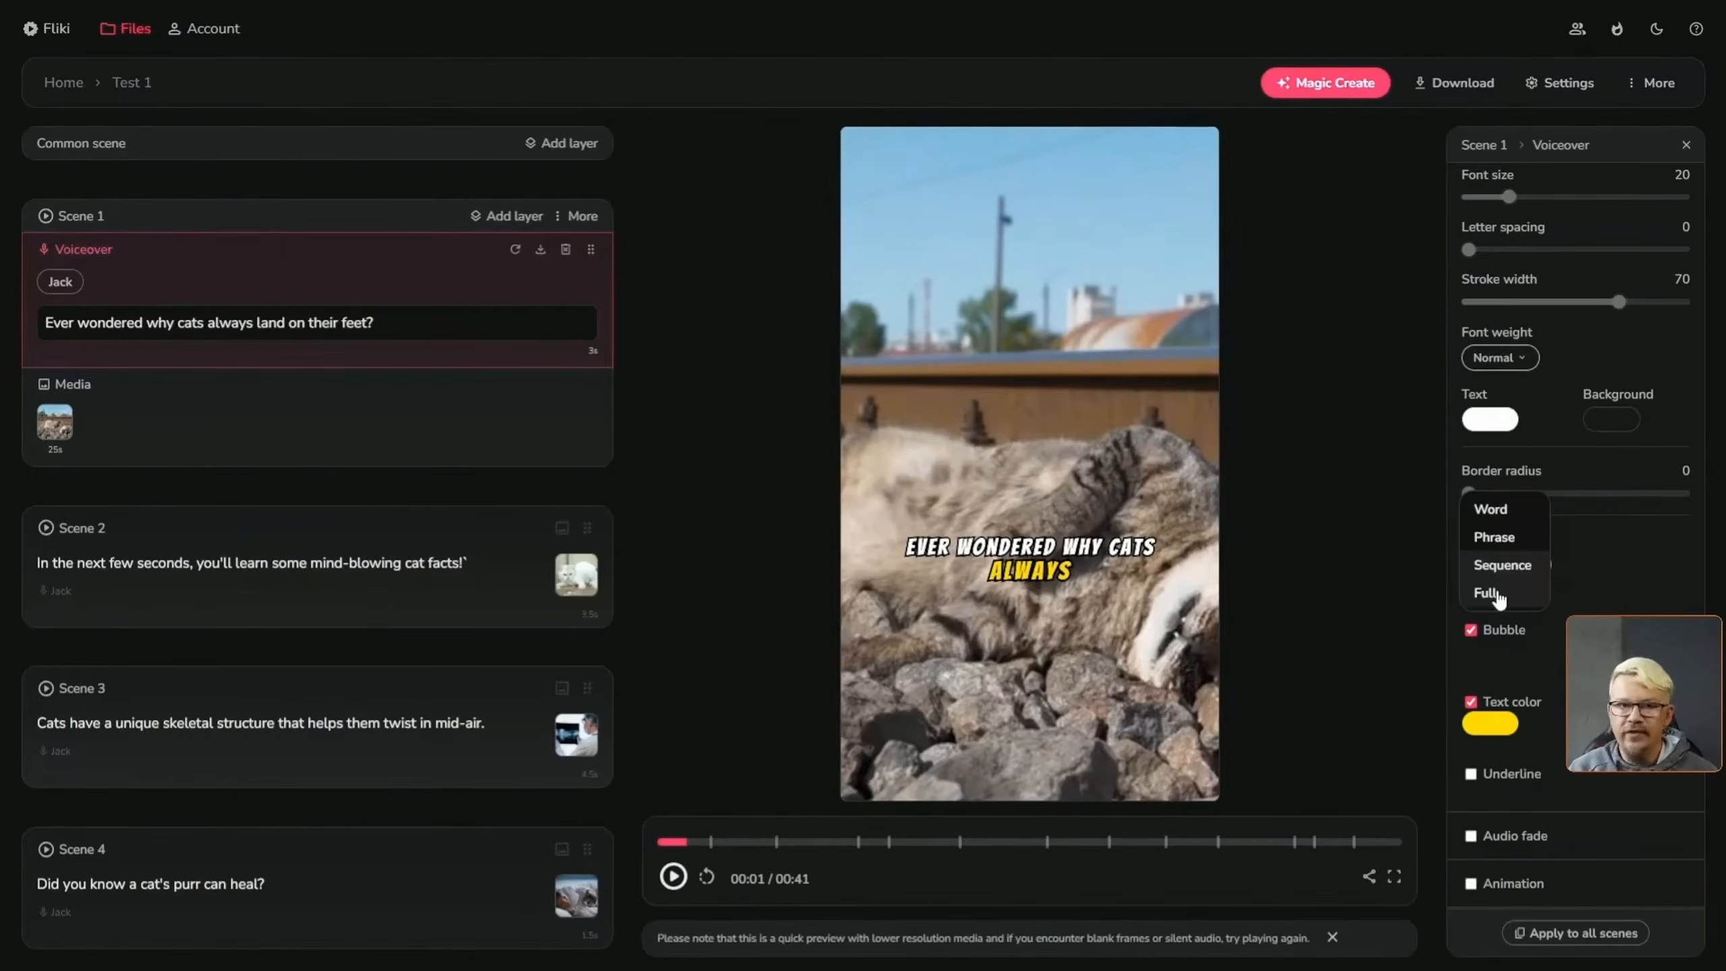
left_click(1495, 587)
left_click(1499, 572)
left_click(1506, 570)
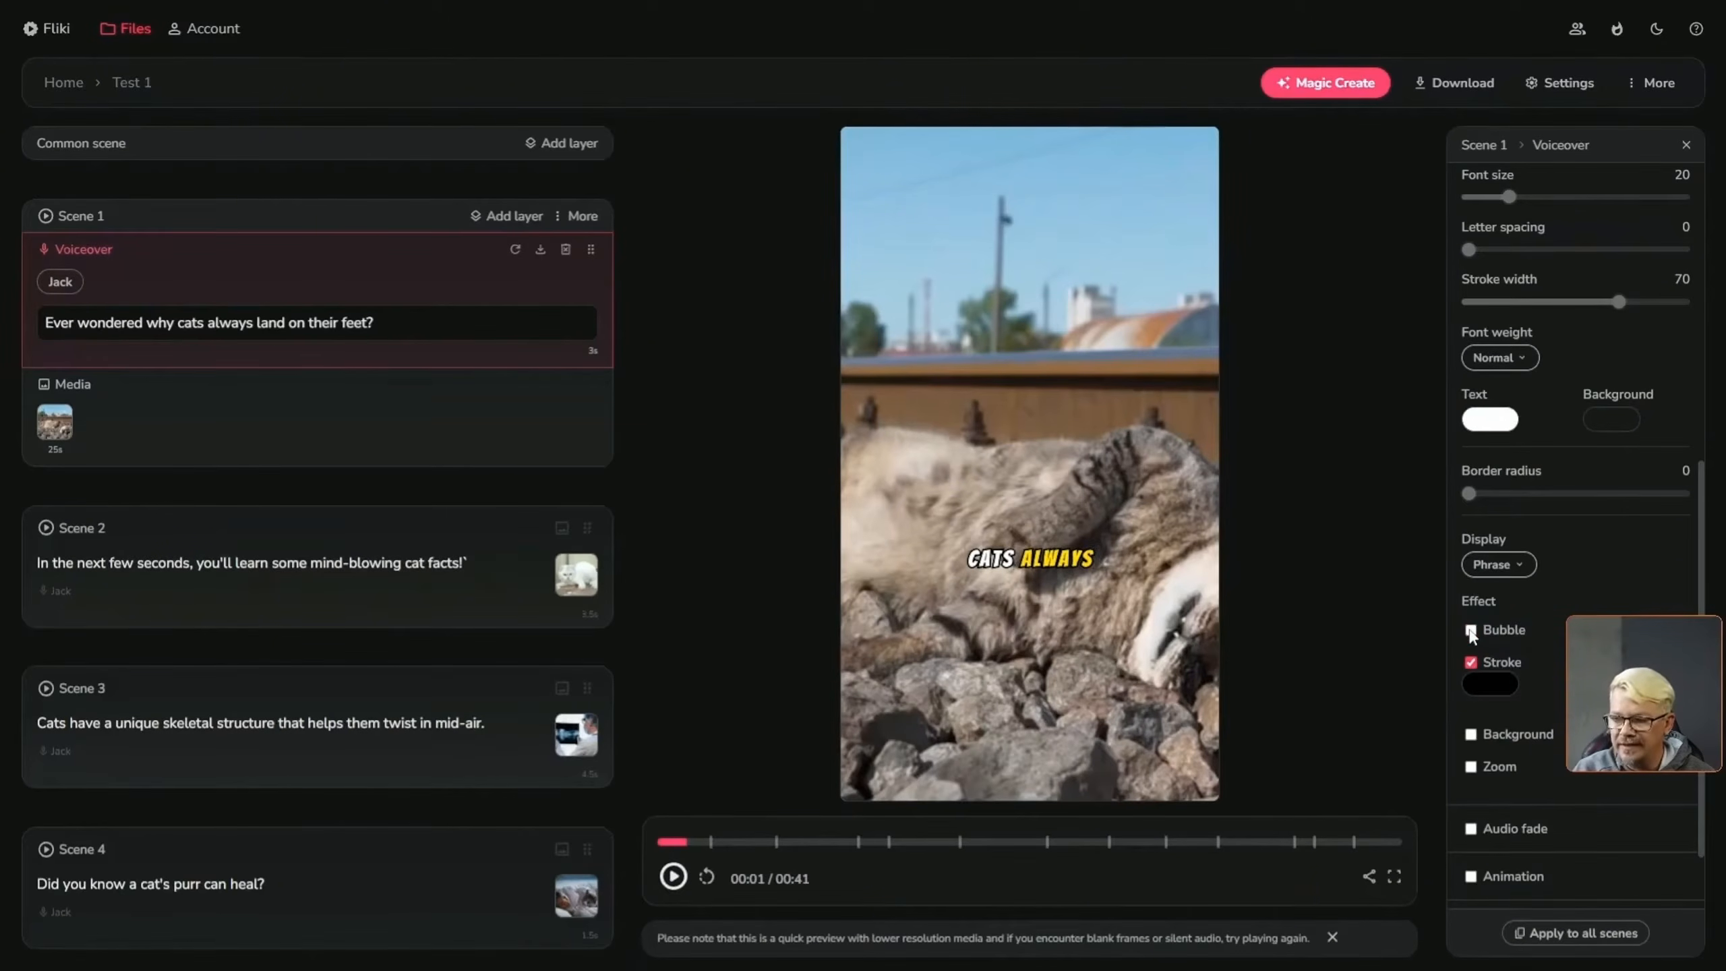
left_click(1471, 630)
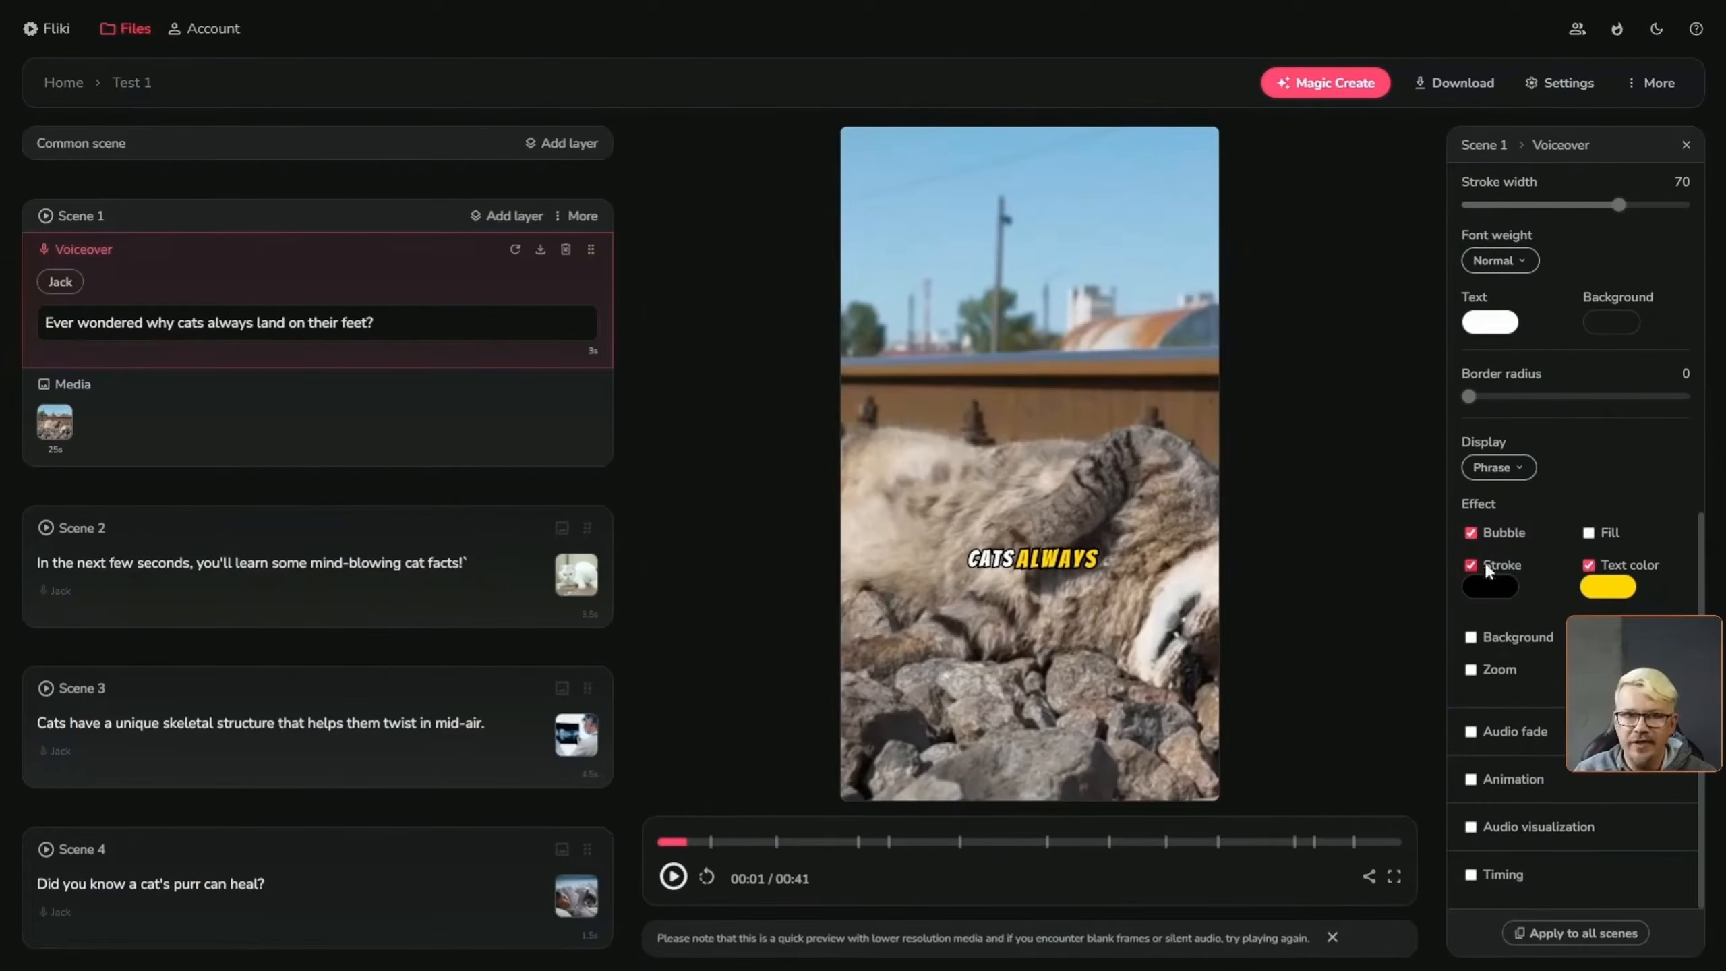
Set the subtitle's text color effect to green (#00ff40ff) and apply the settings to all voiceover layers in the file
left_click(1610, 589)
left_click(1630, 497)
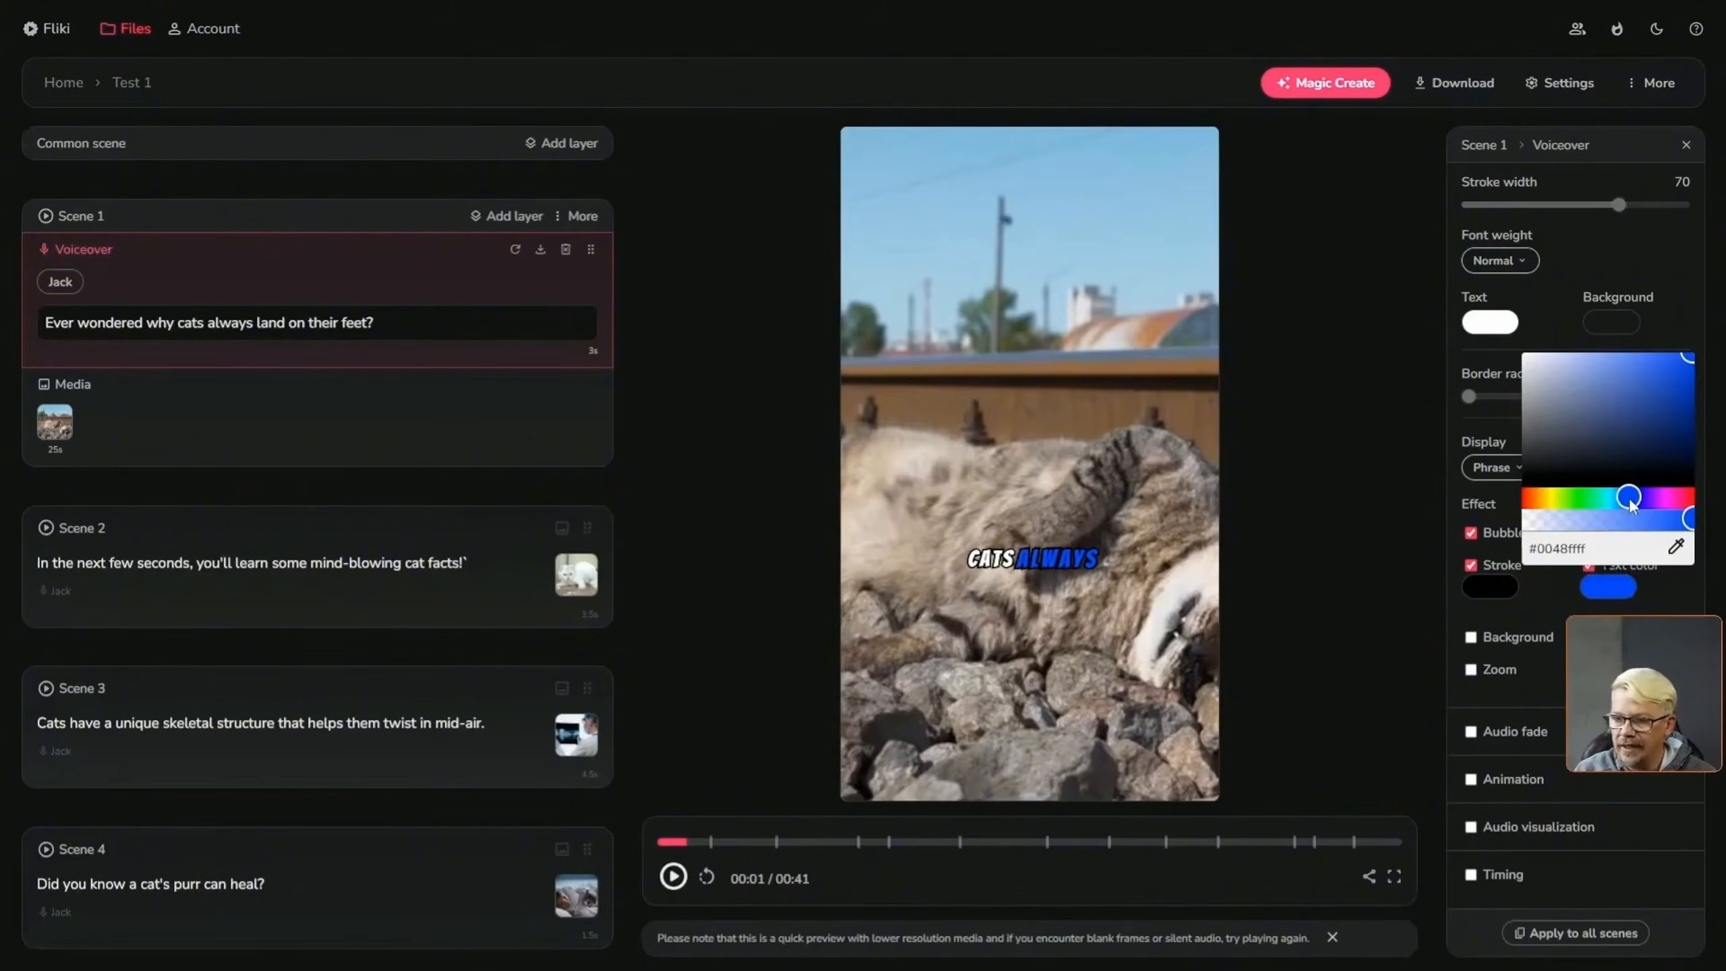
left_click(1586, 497)
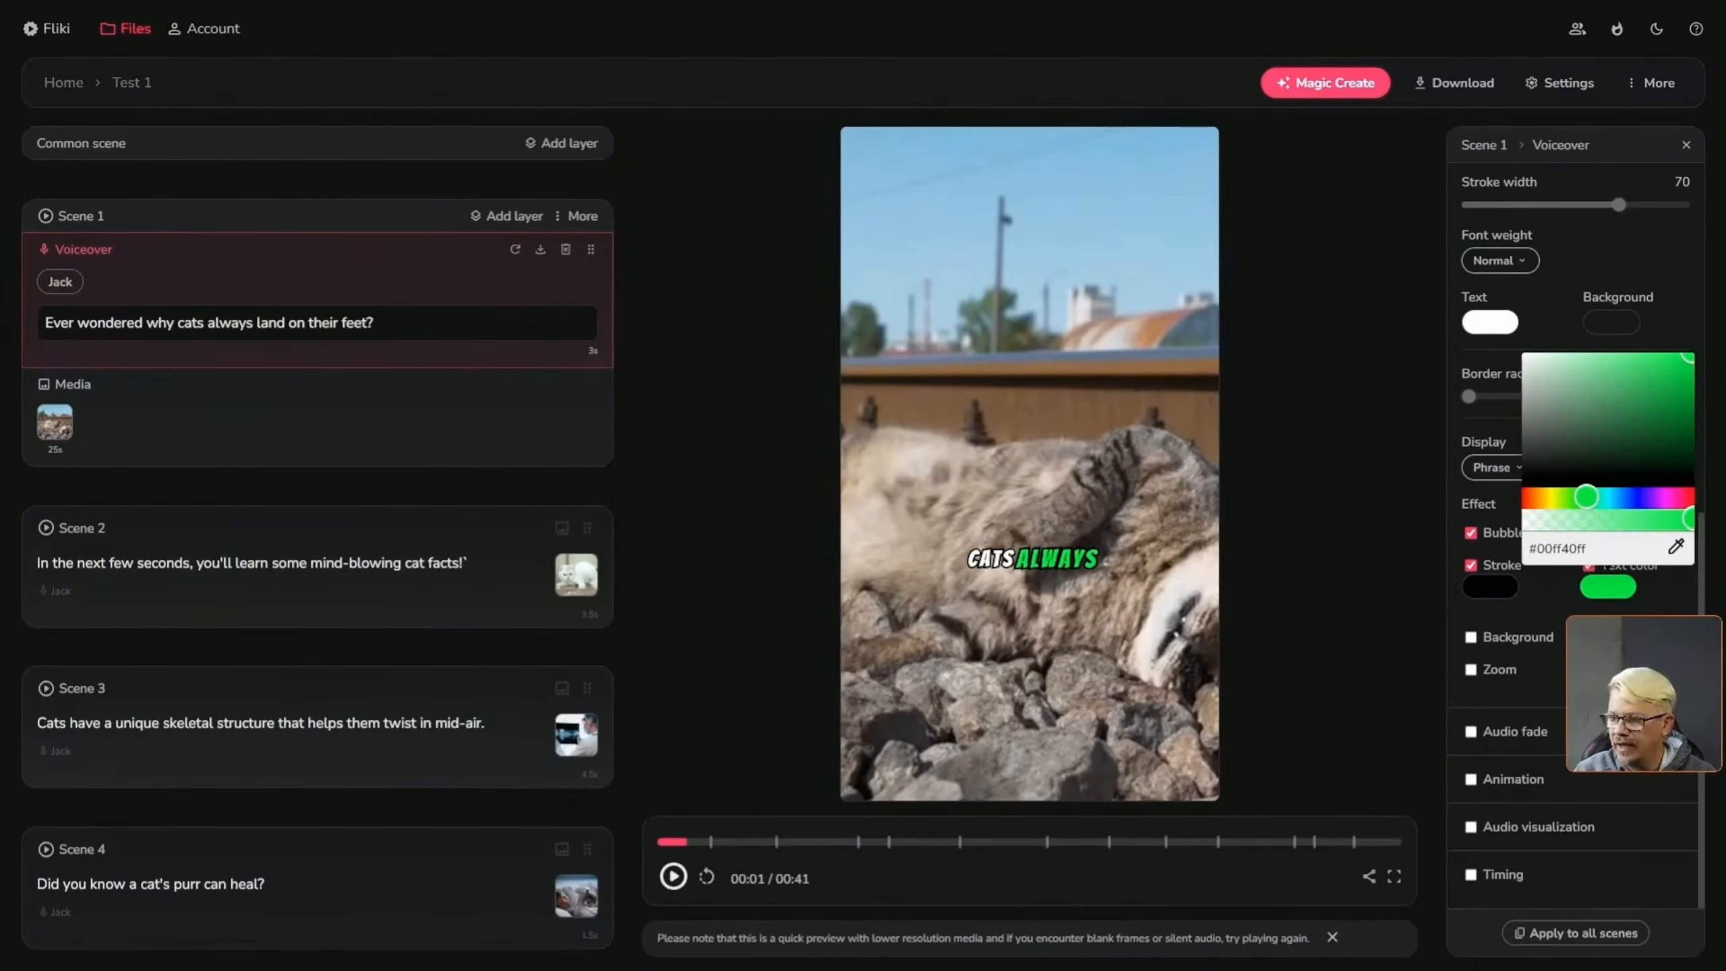
left_click(1616, 656)
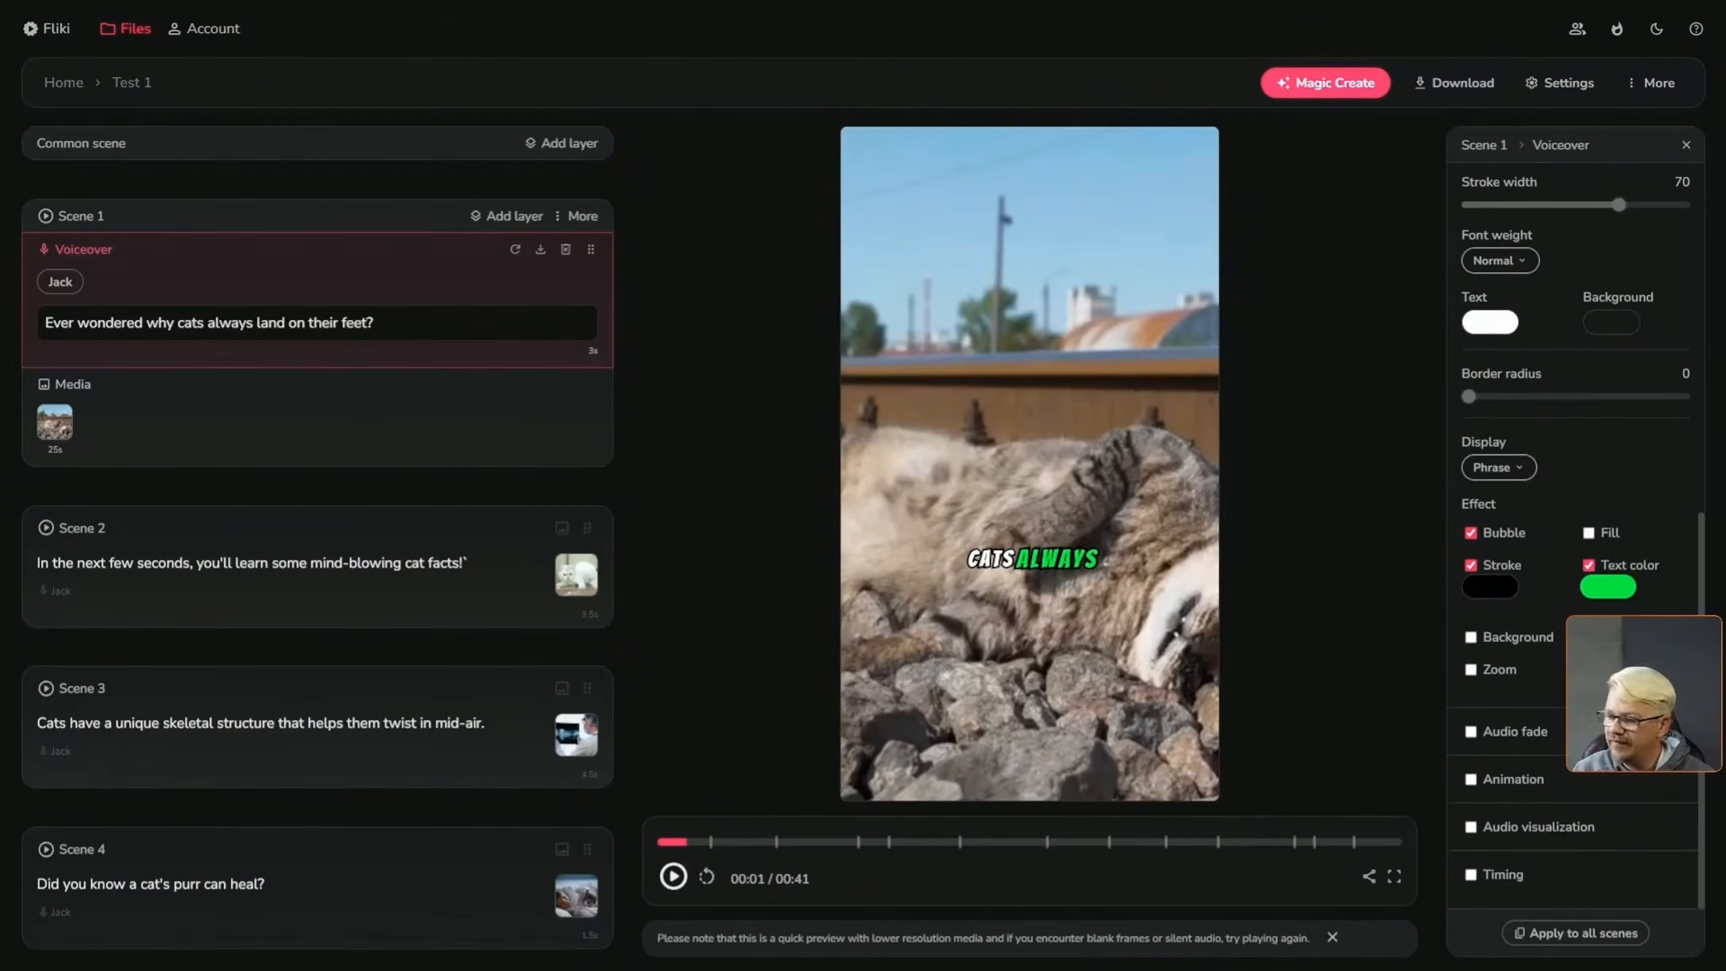
left_click(1567, 933)
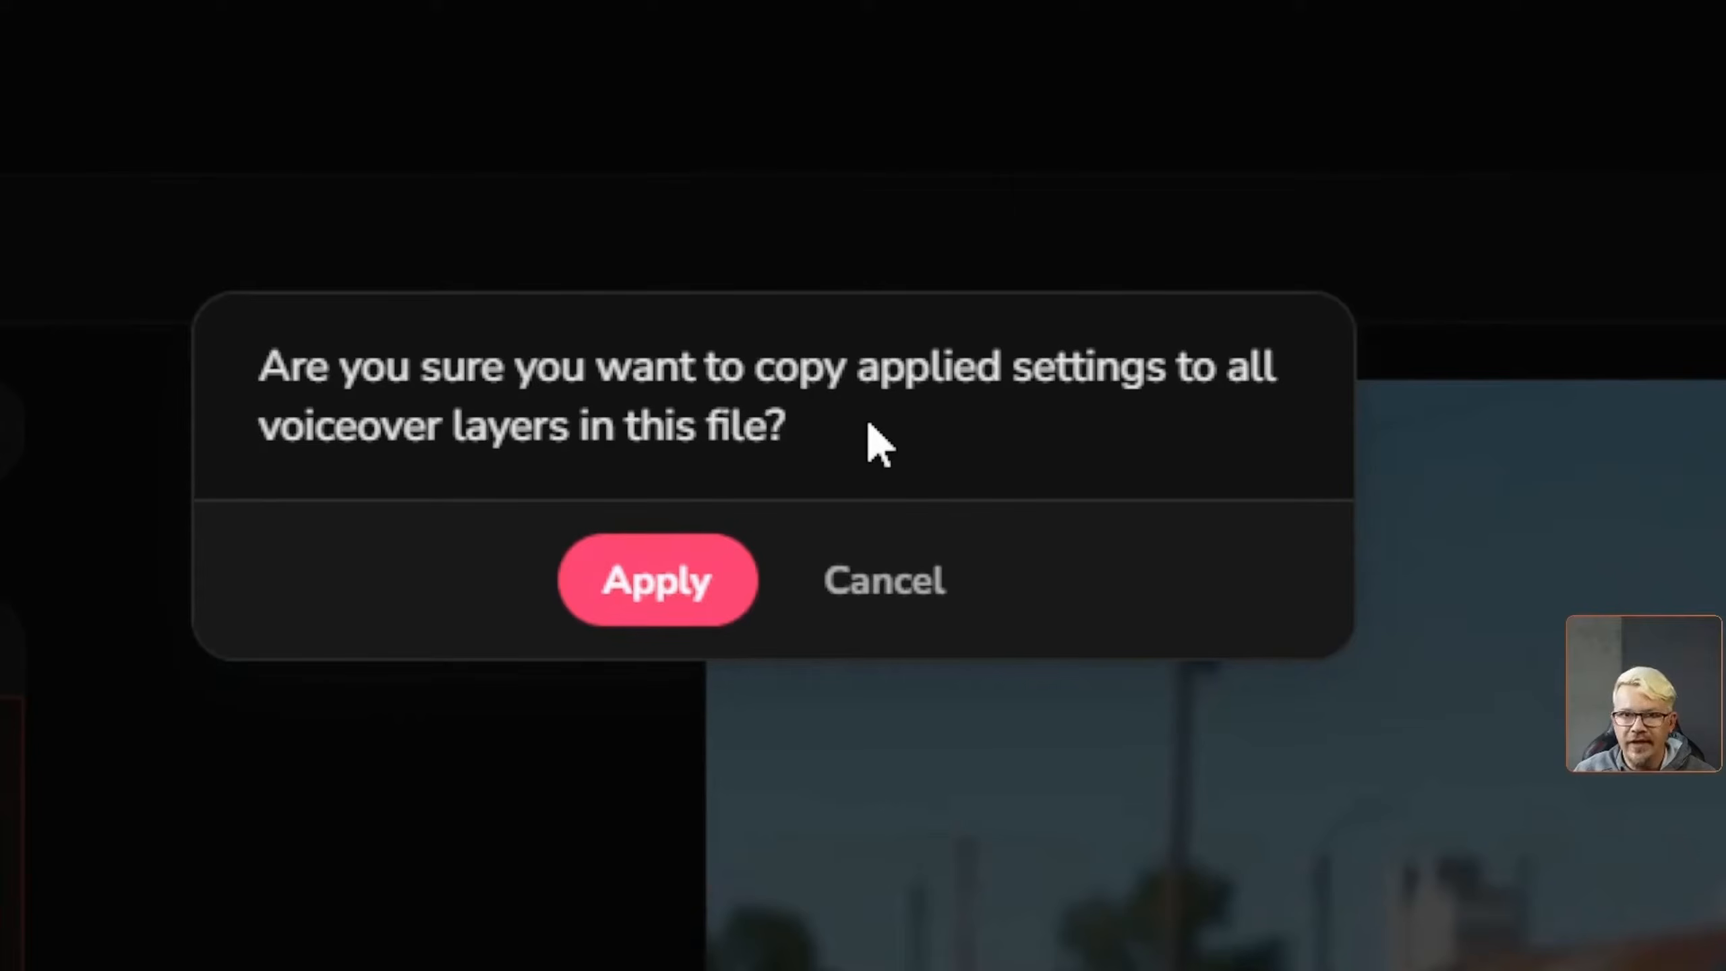
left_click(668, 578)
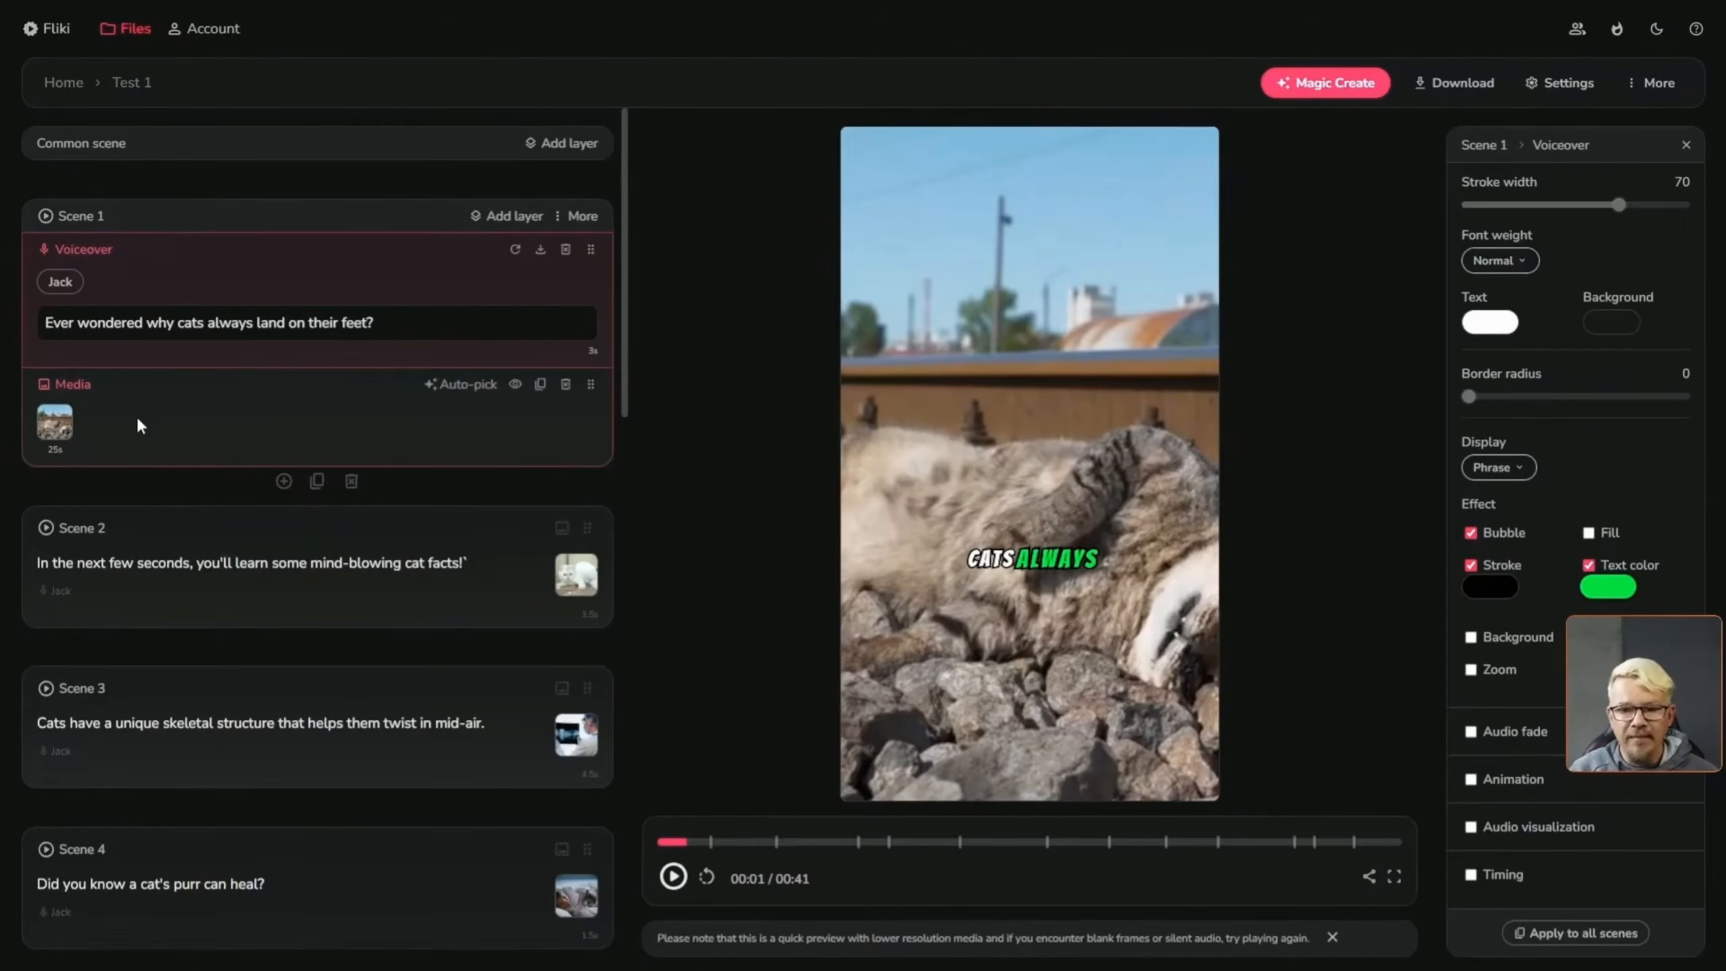
Try the Contain fit on Scene 1's media layer and restore the Cover fit
left_click(253, 453)
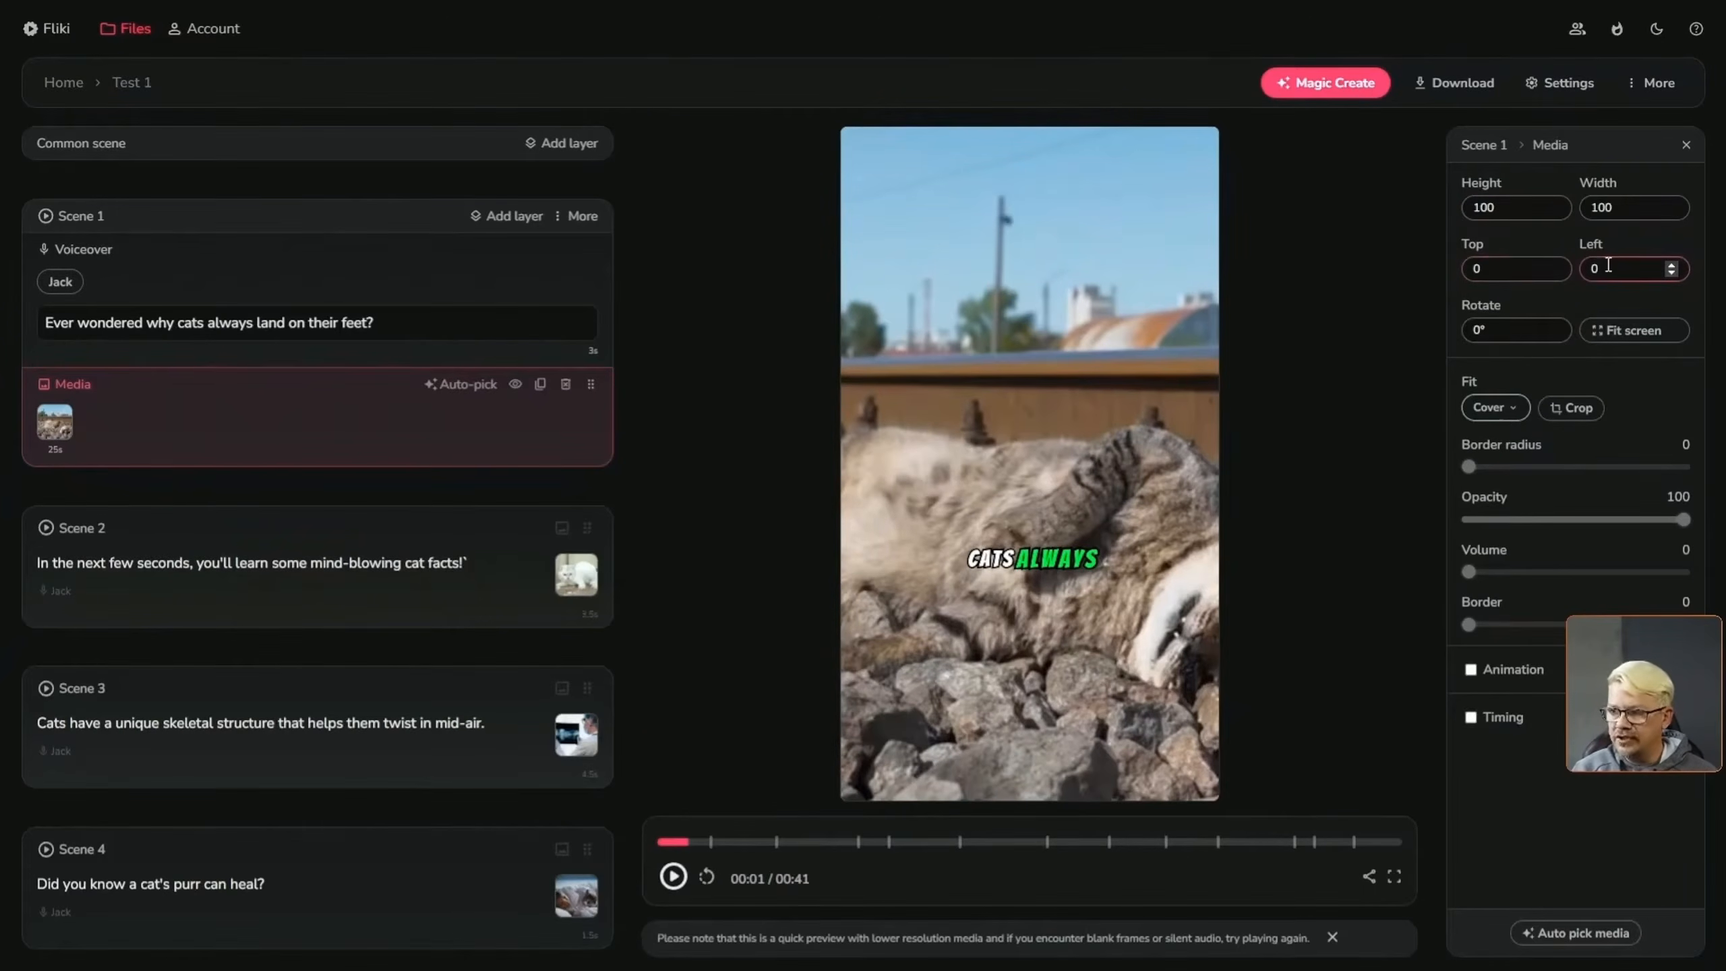
left_click(1495, 407)
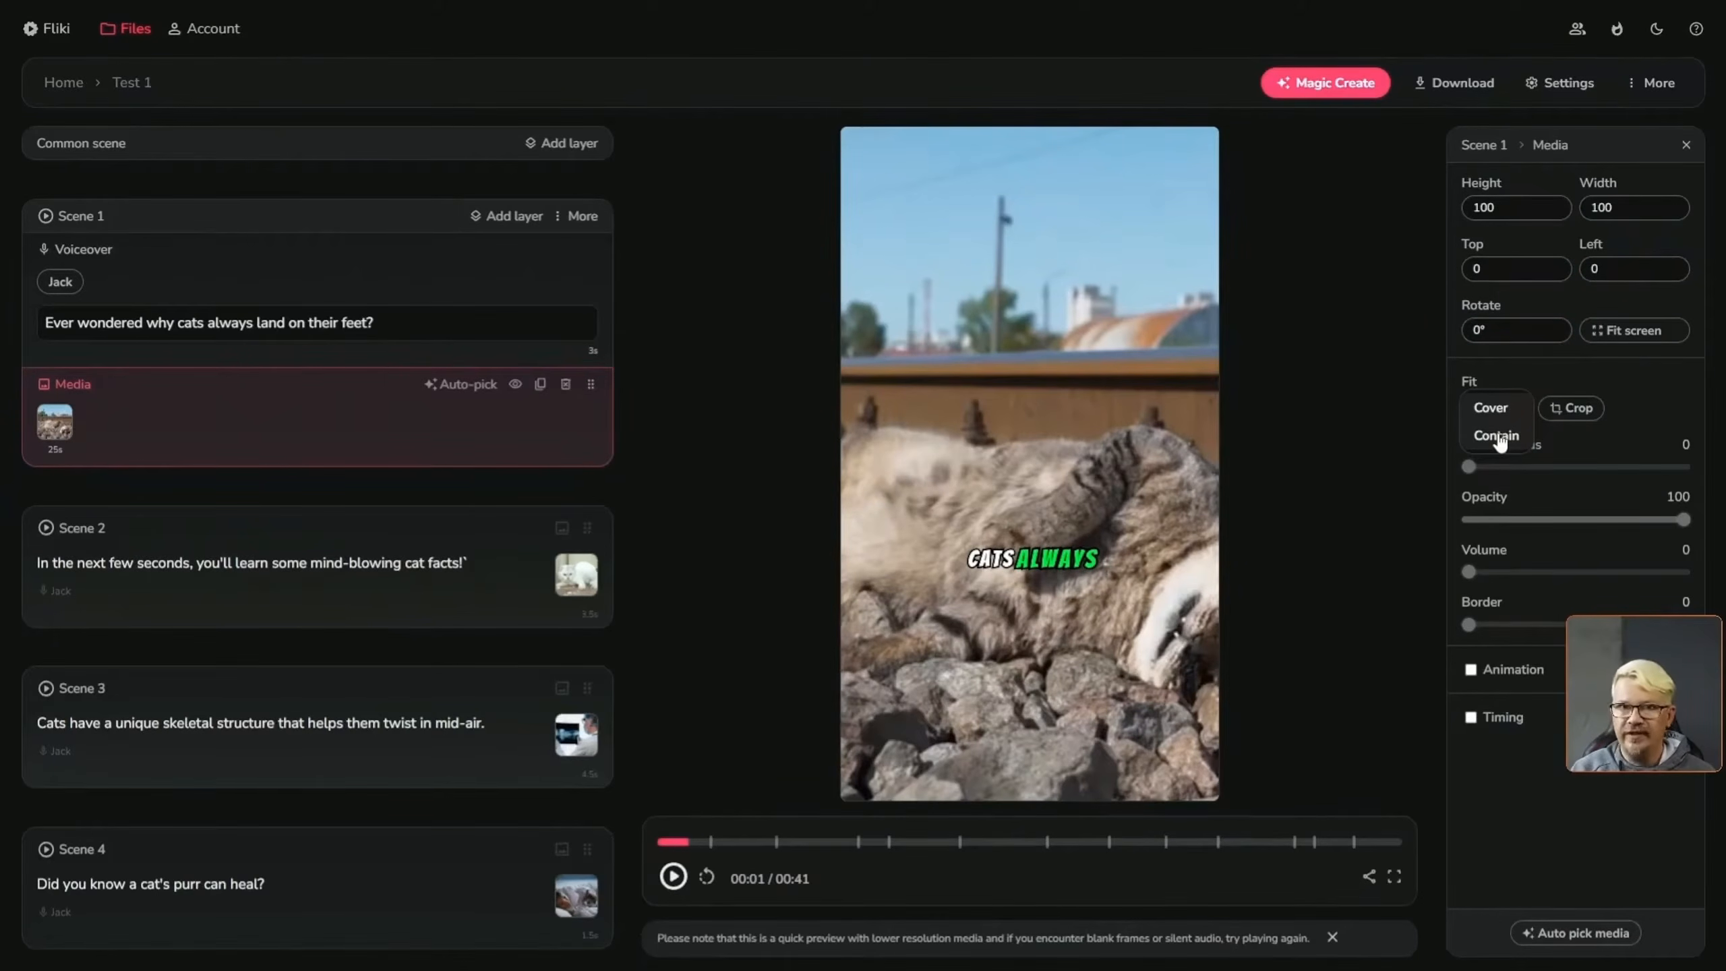
left_click(1497, 436)
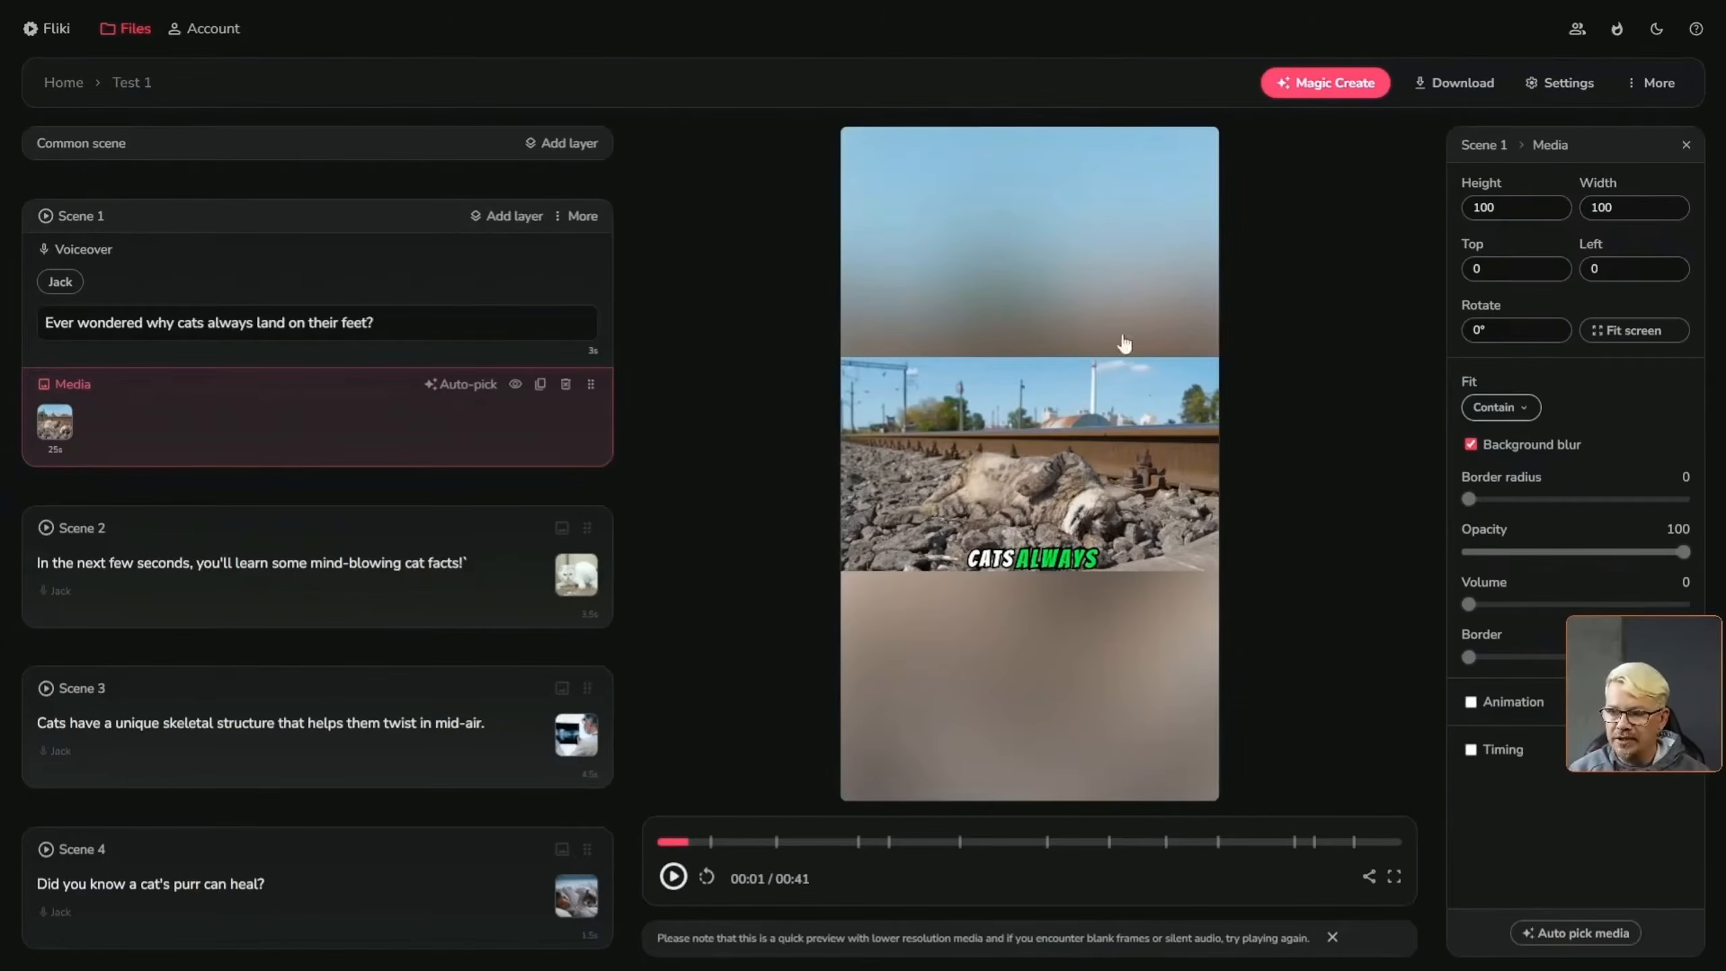
left_click(1504, 407)
left_click(1495, 385)
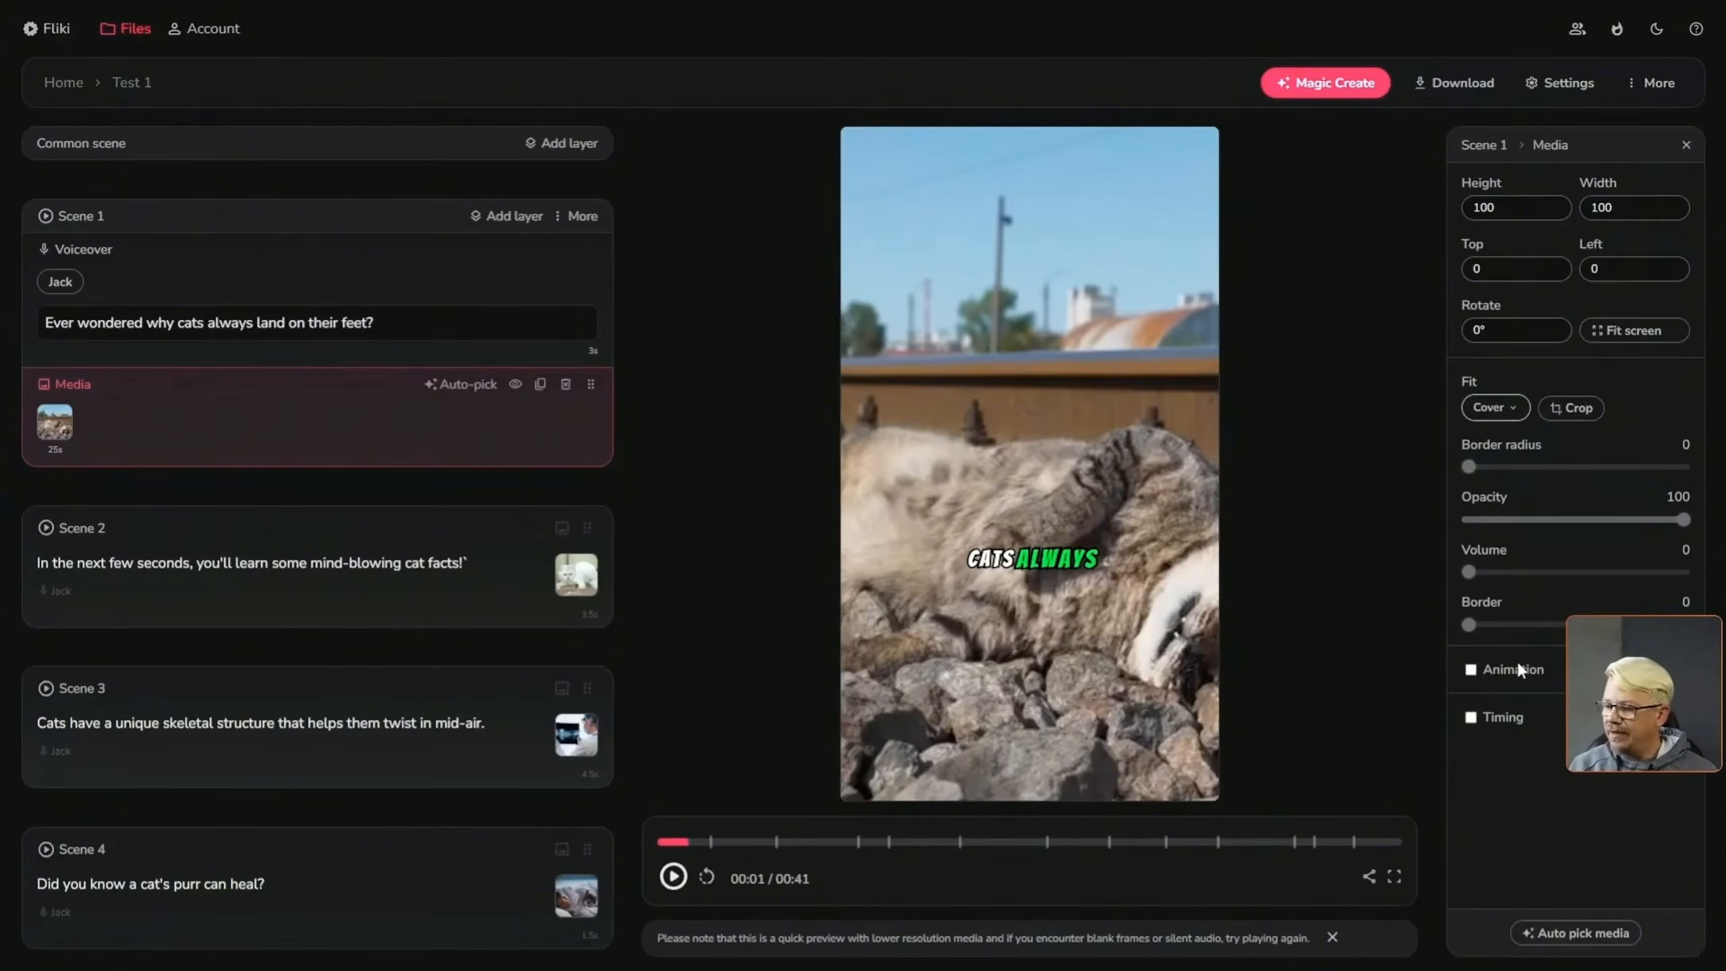
Enable animation on Scene 1's media layer, using Slide for both entry and exit with a duration of 0.5 s each
left_click(1471, 669)
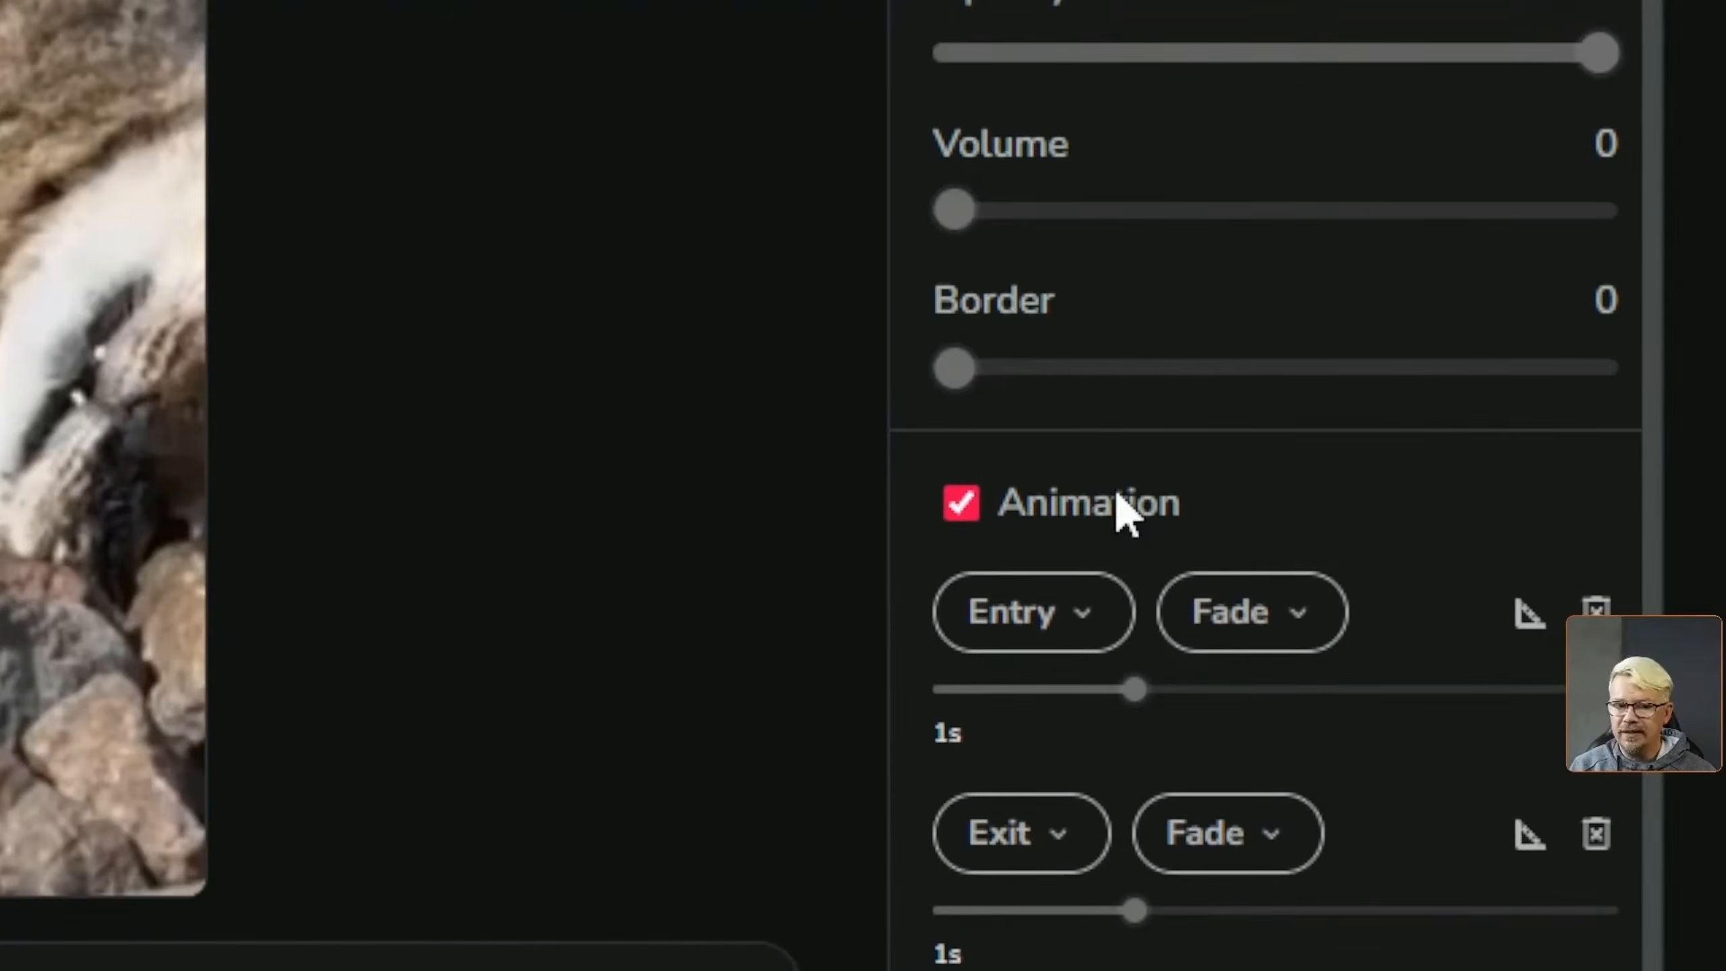
scroll(1303, 571, "down", 1)
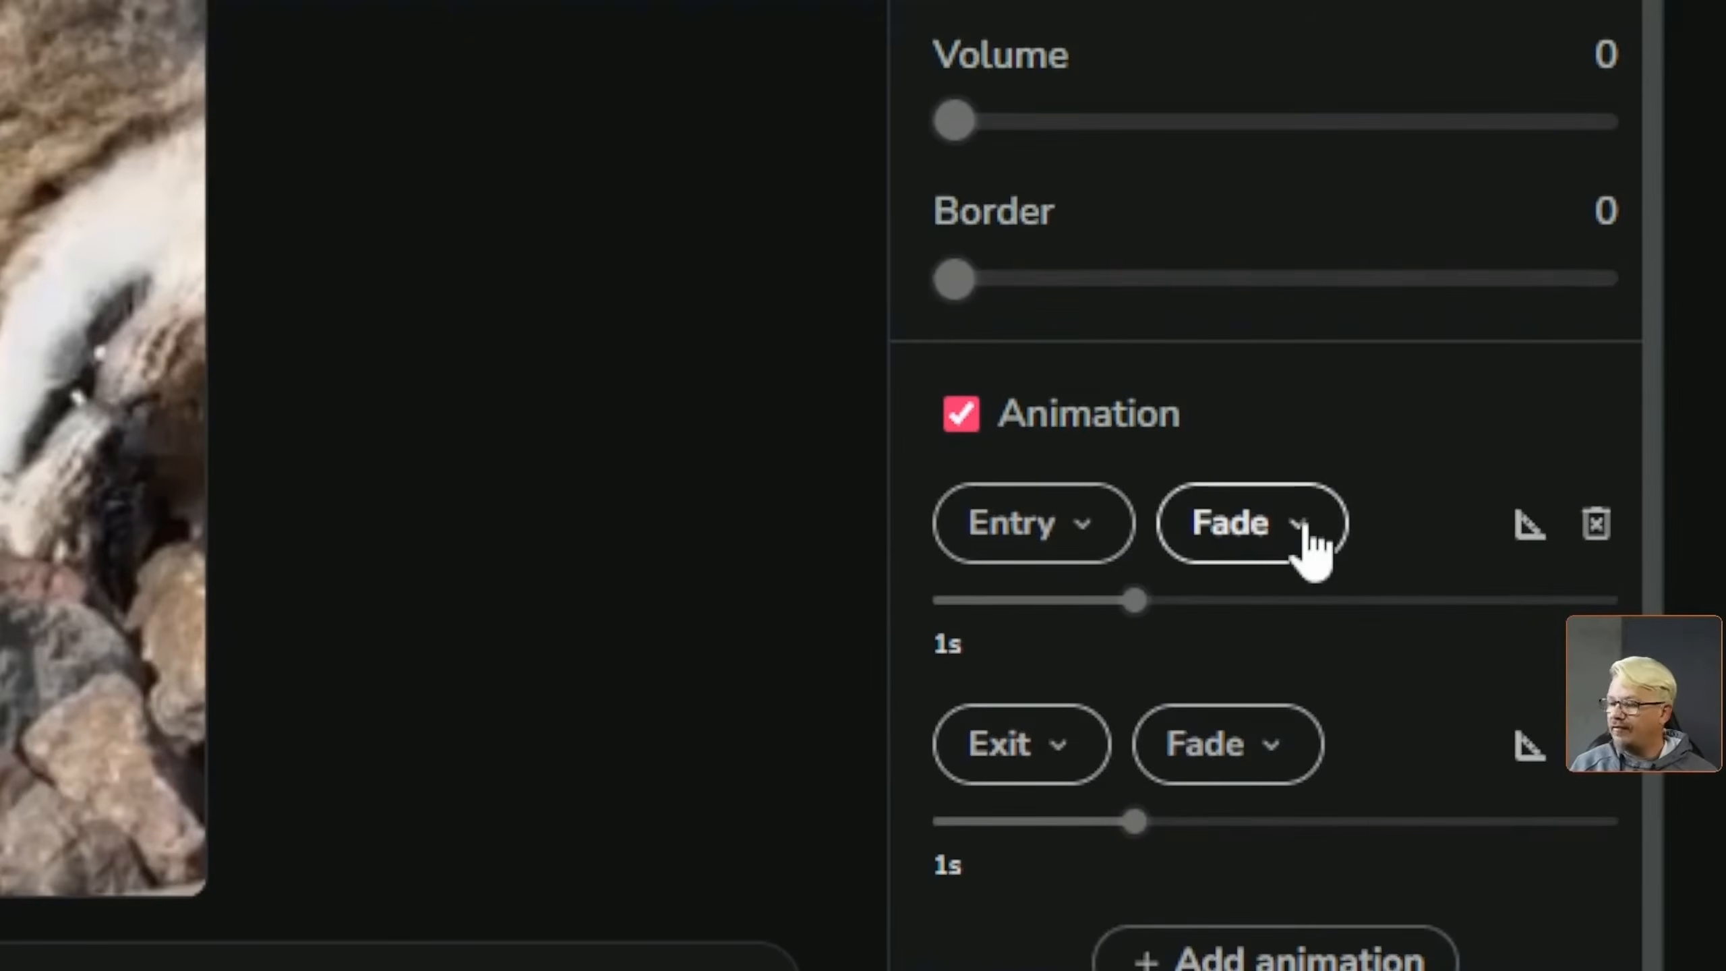
left_click(1312, 544)
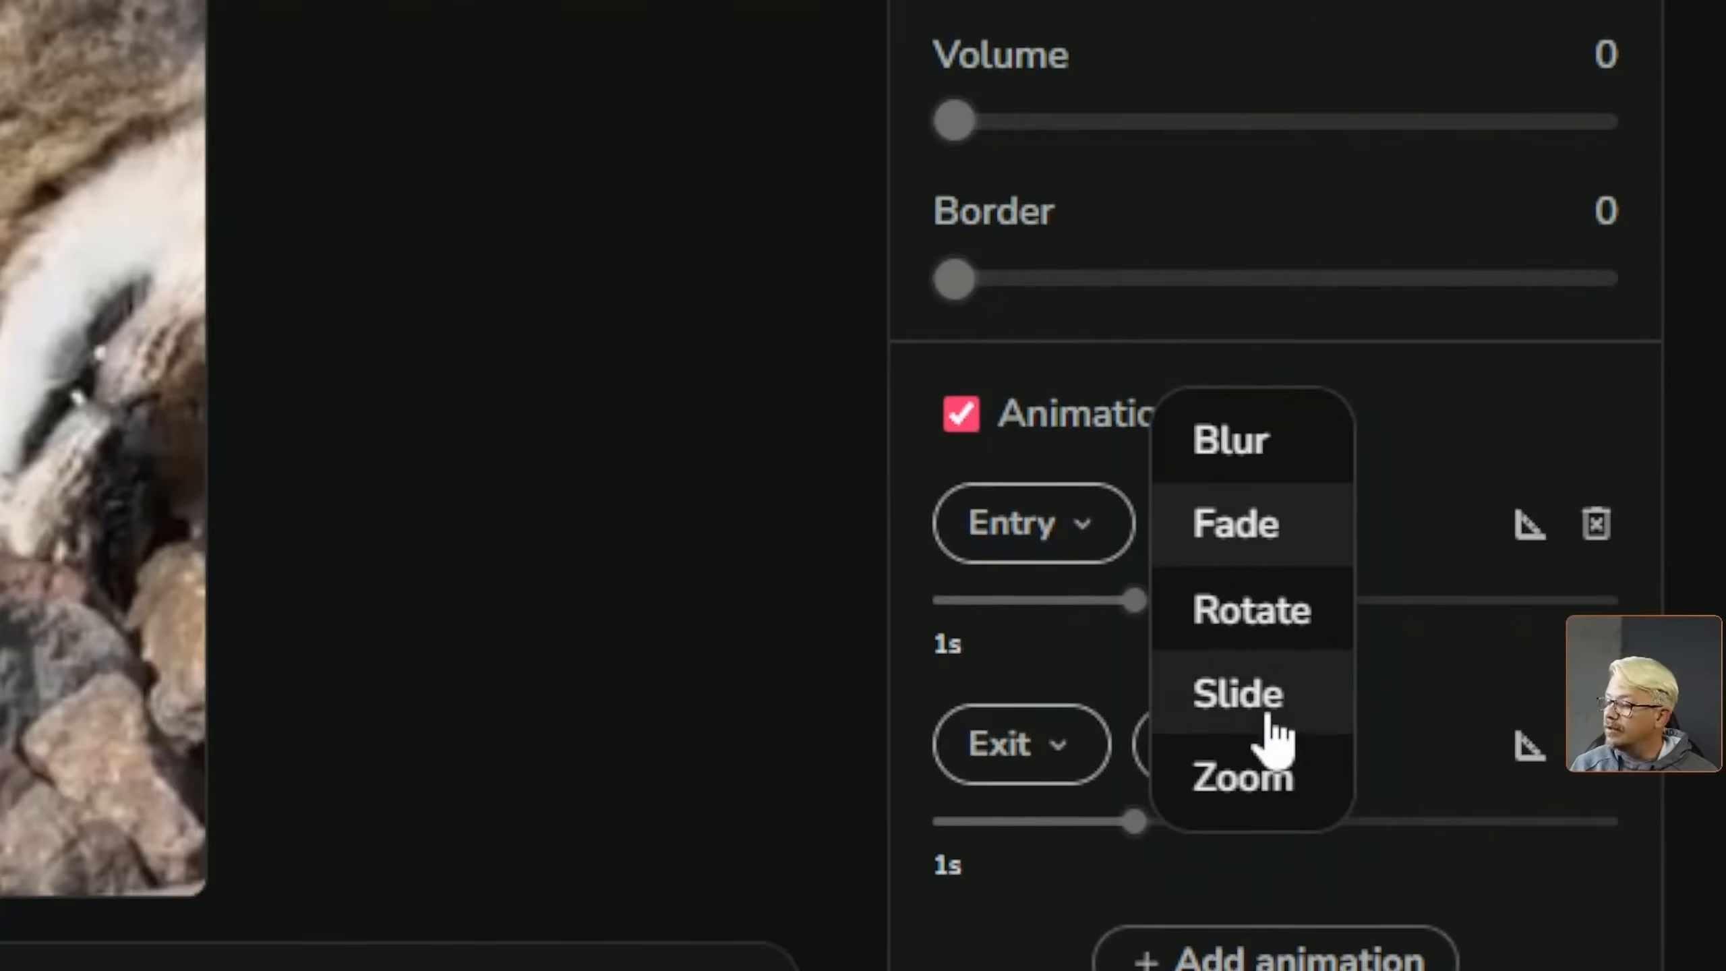
left_click(1256, 688)
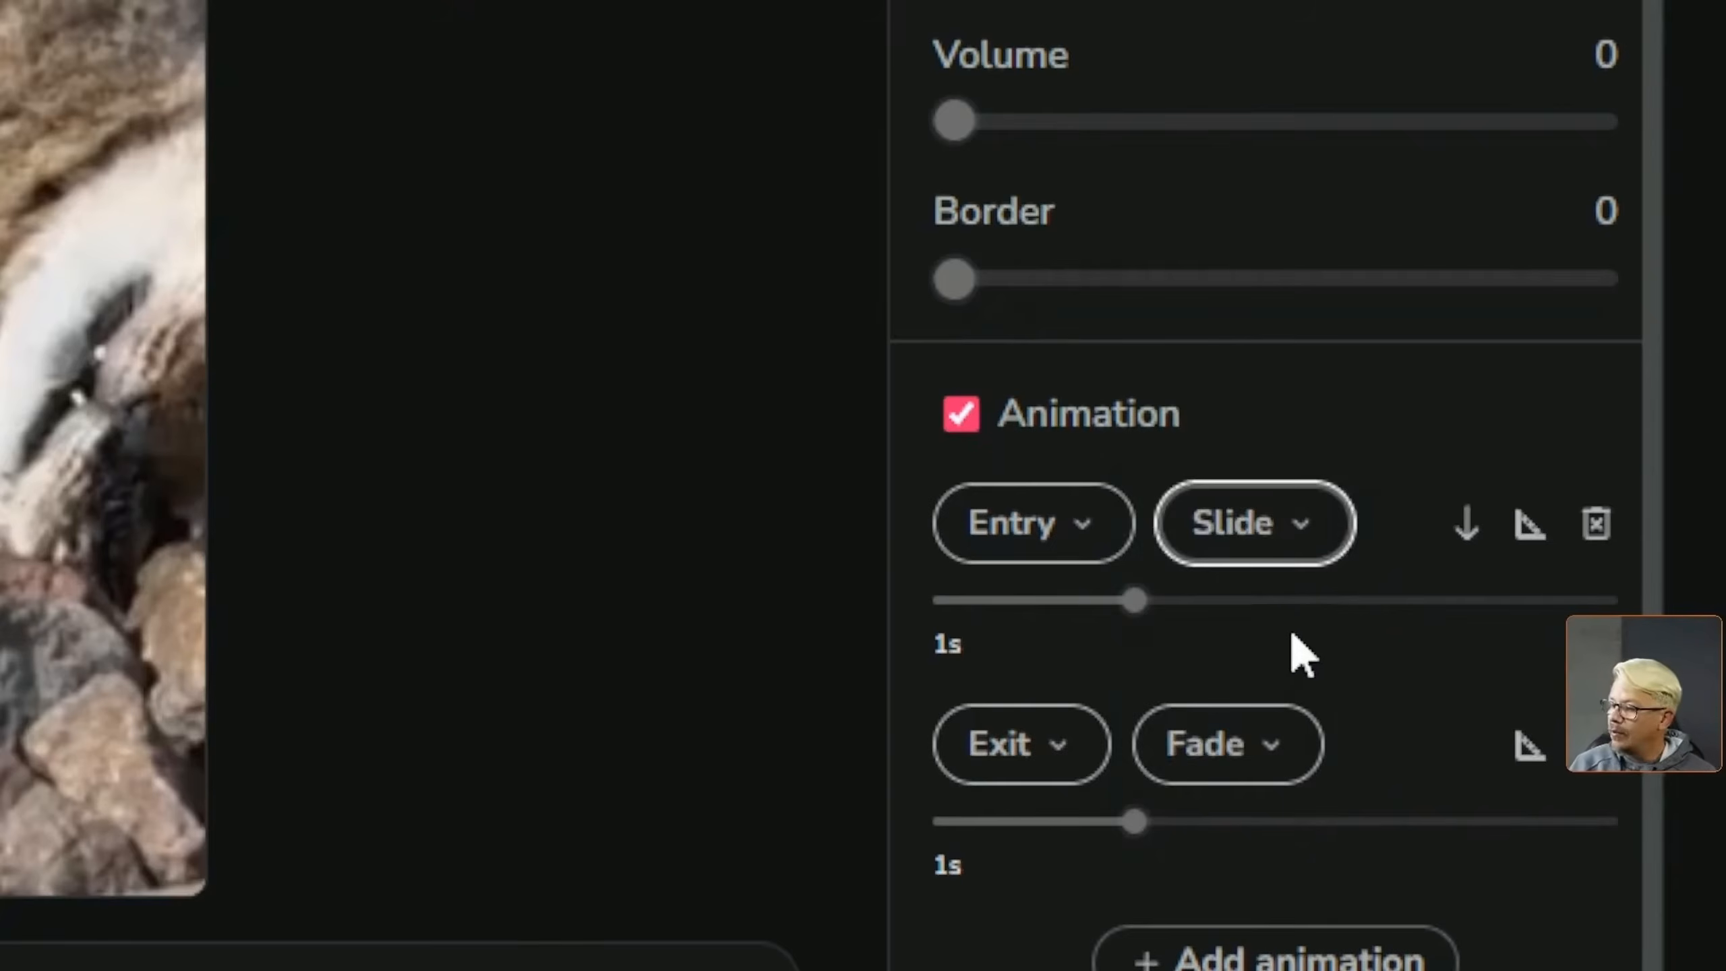
left_click(1276, 759)
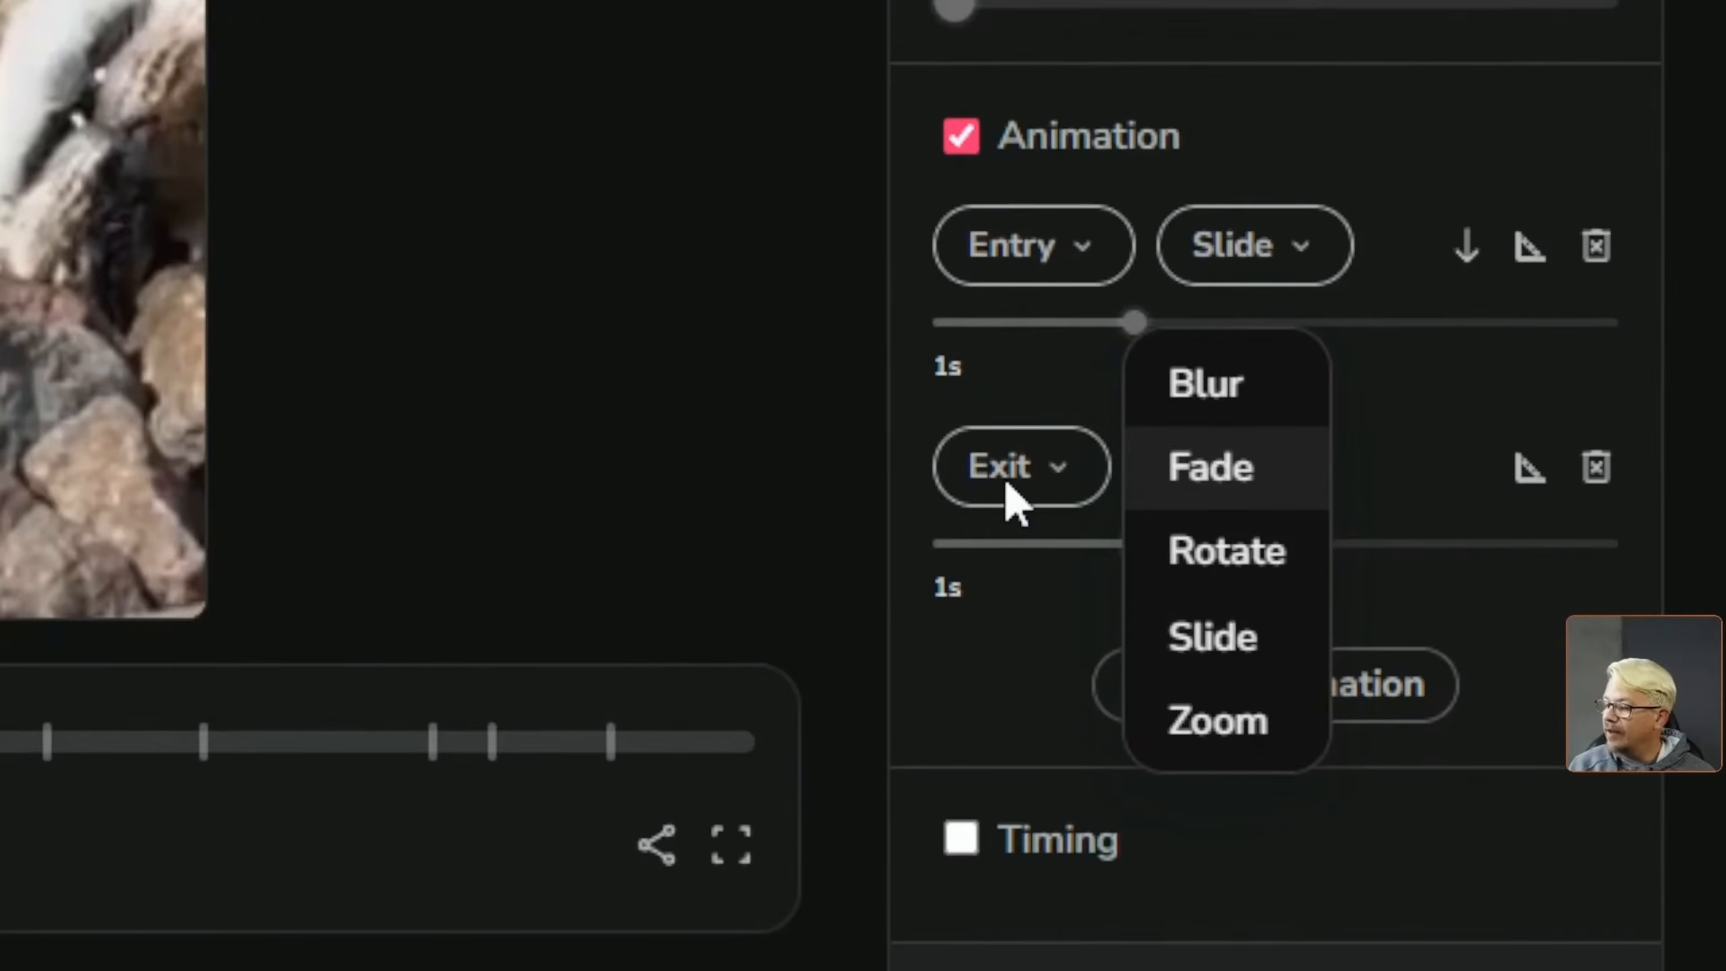
left_click(1210, 680)
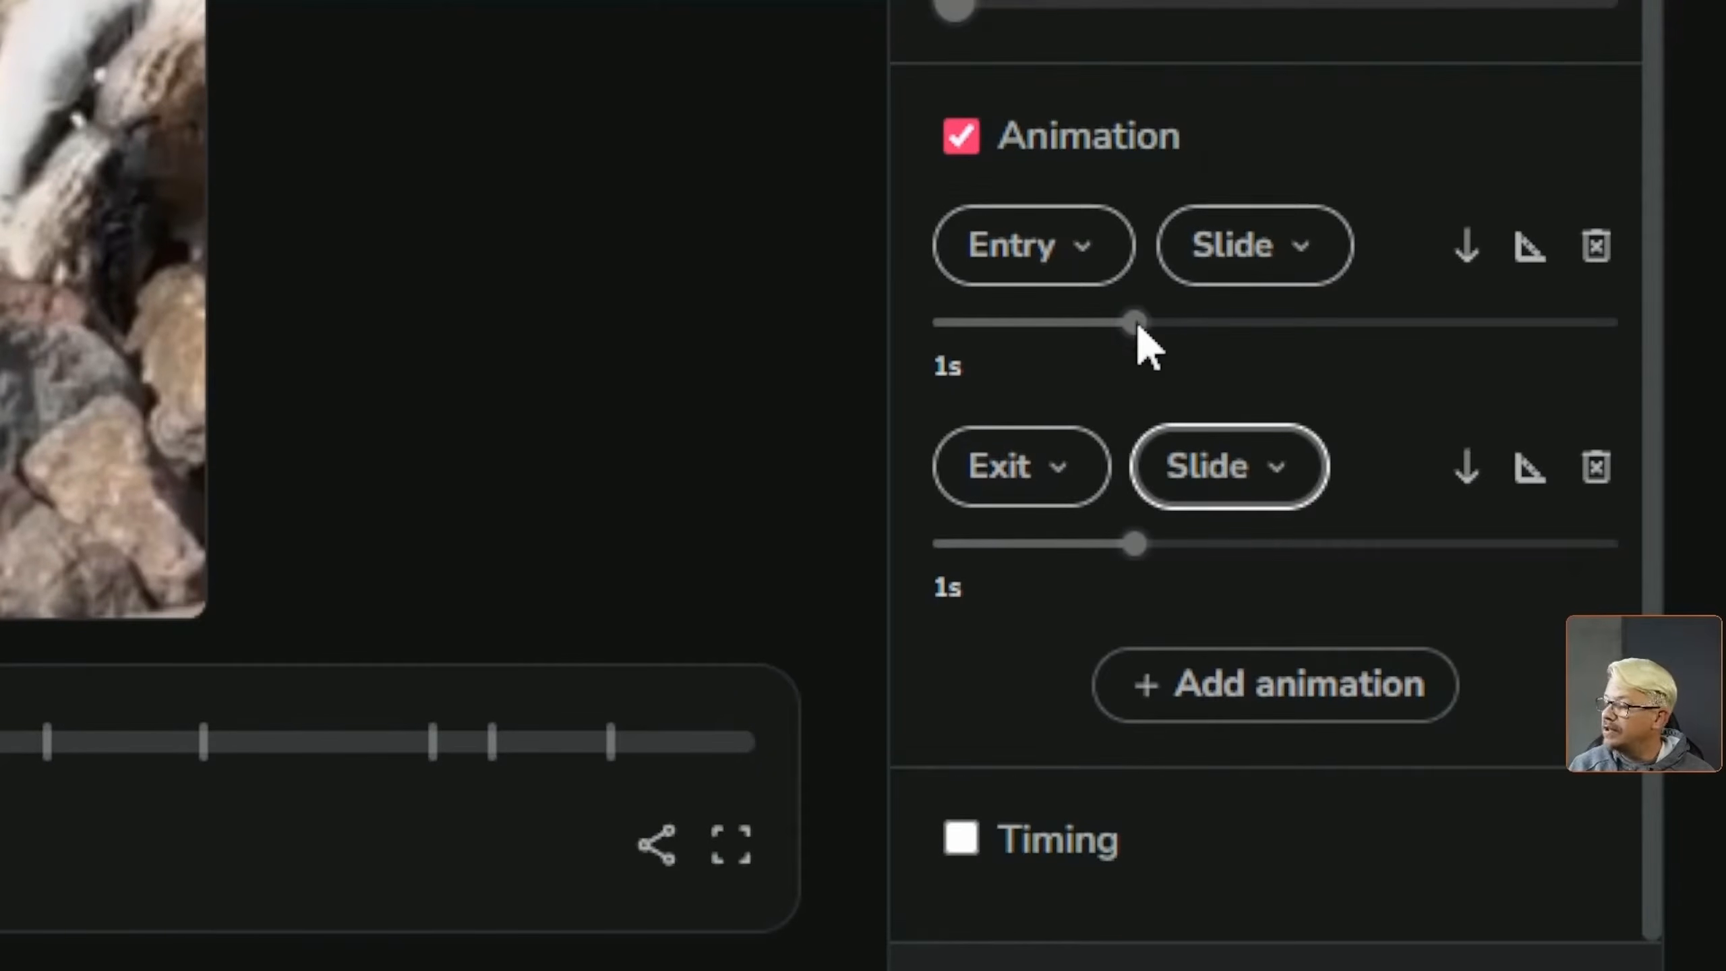
left_click_drag(1139, 324, 1071, 320)
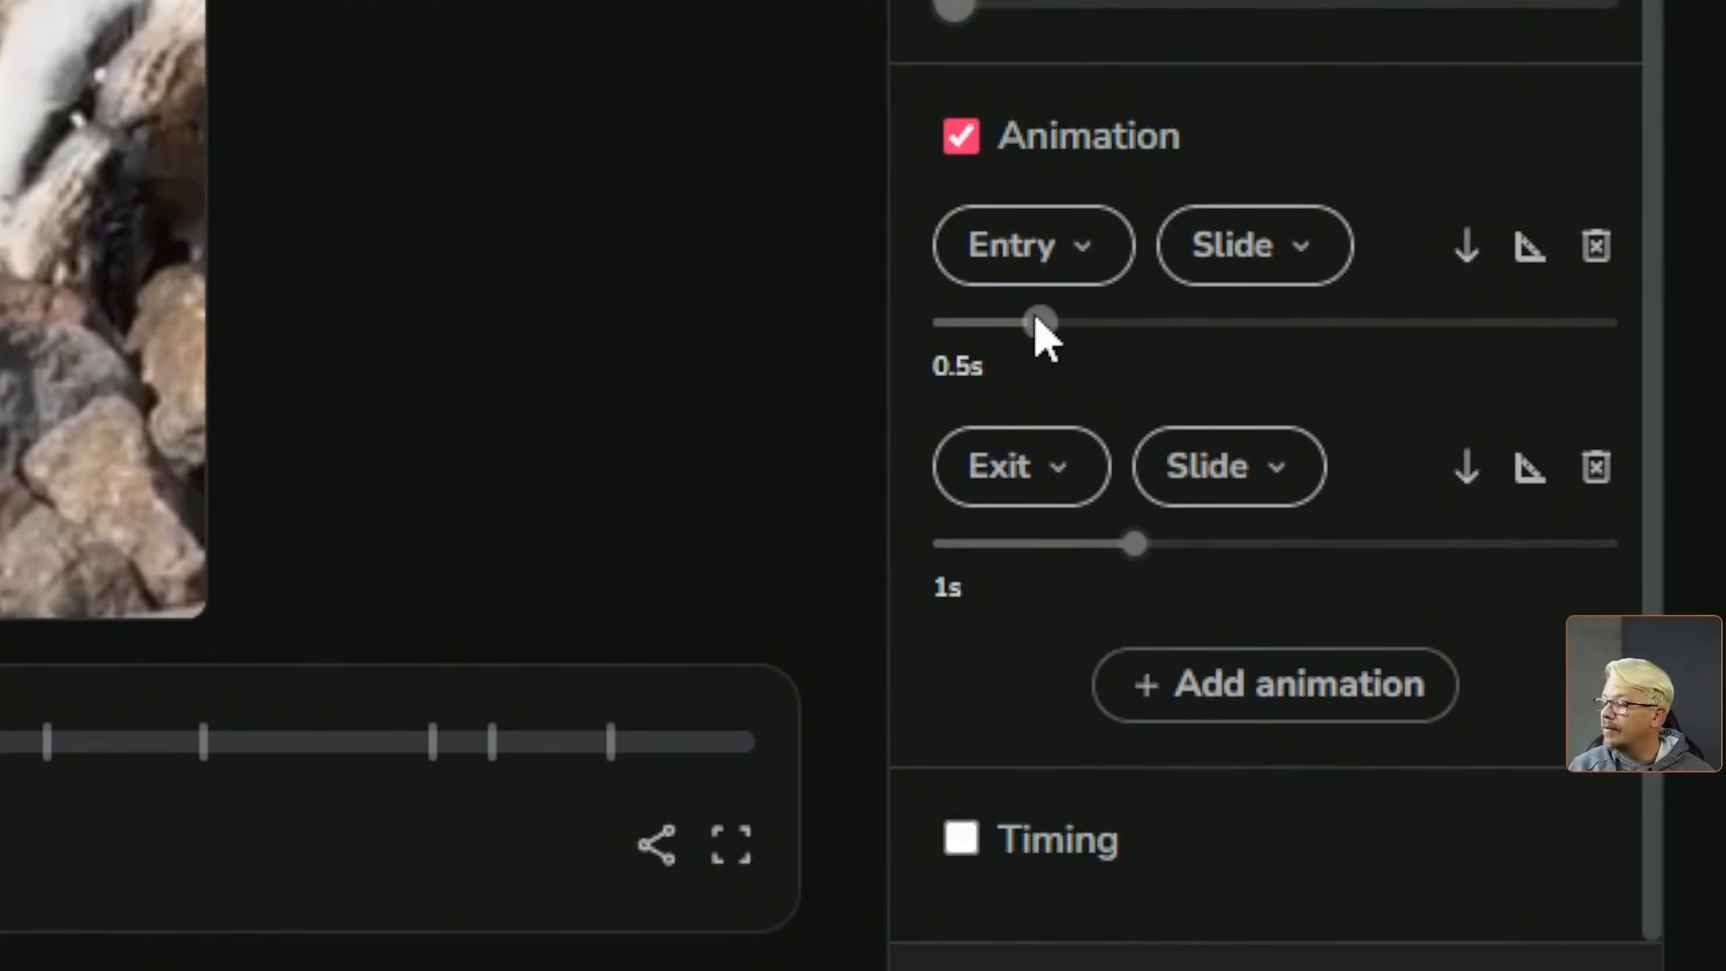
left_click_drag(1142, 544, 1028, 541)
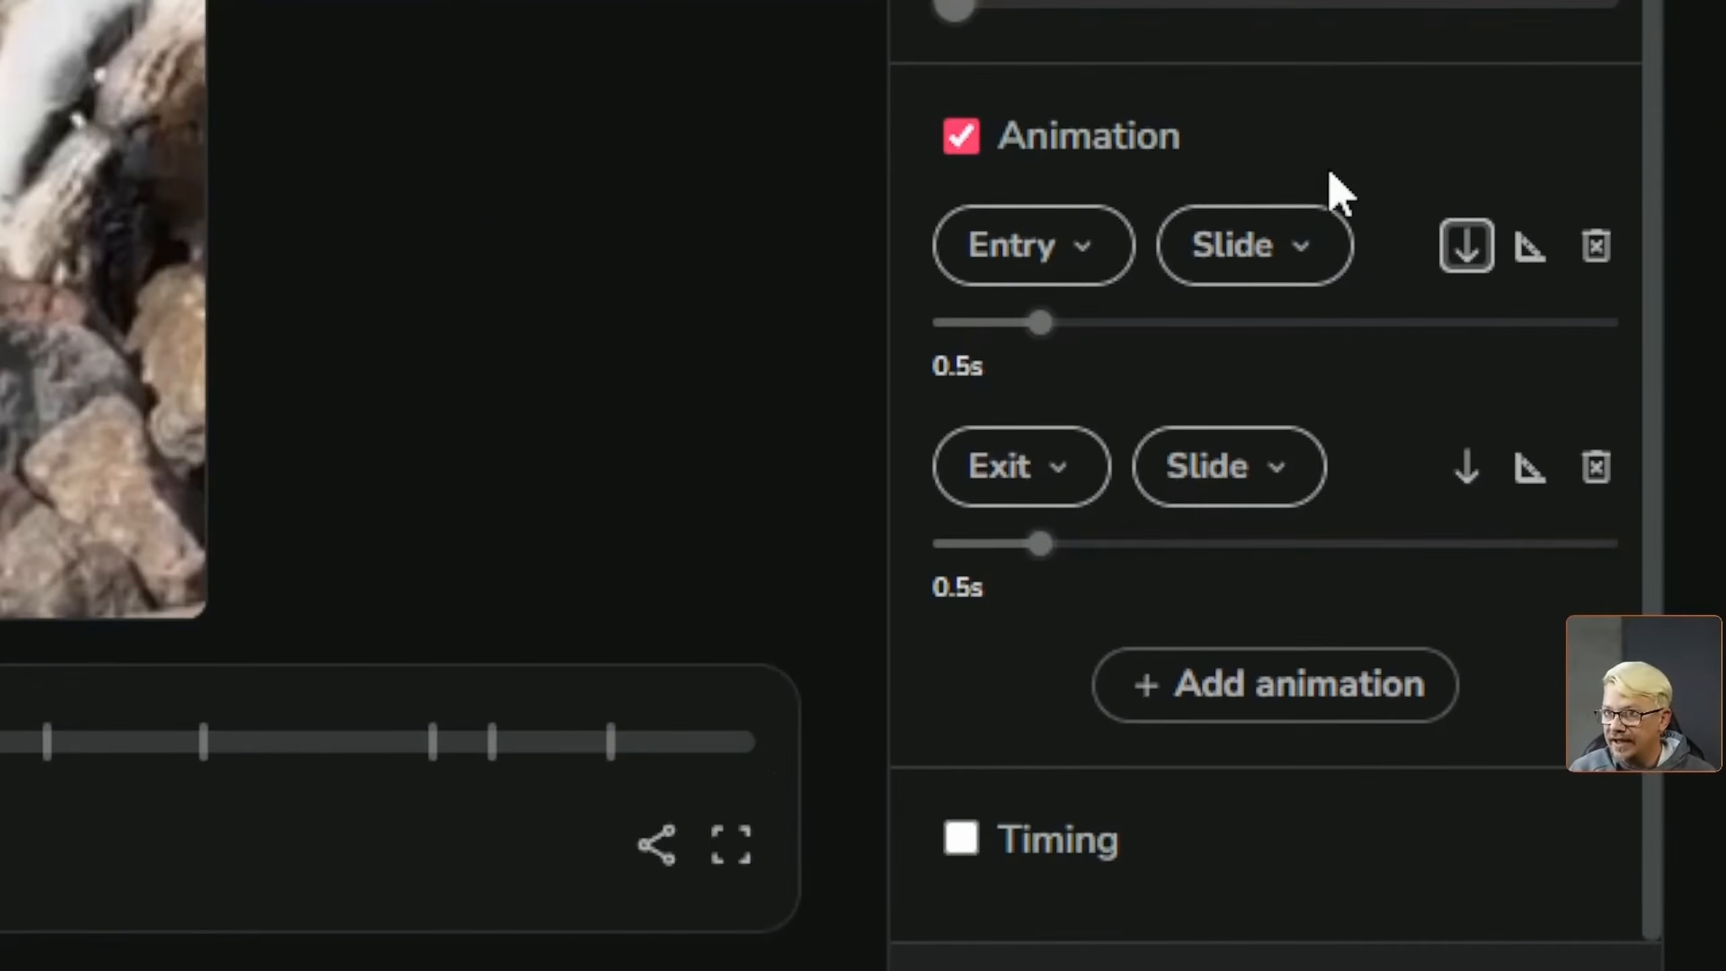
Set the media's Slide entry motion to come from the top-left and its Slide exit motion to From bottom-left
left_click(1465, 246)
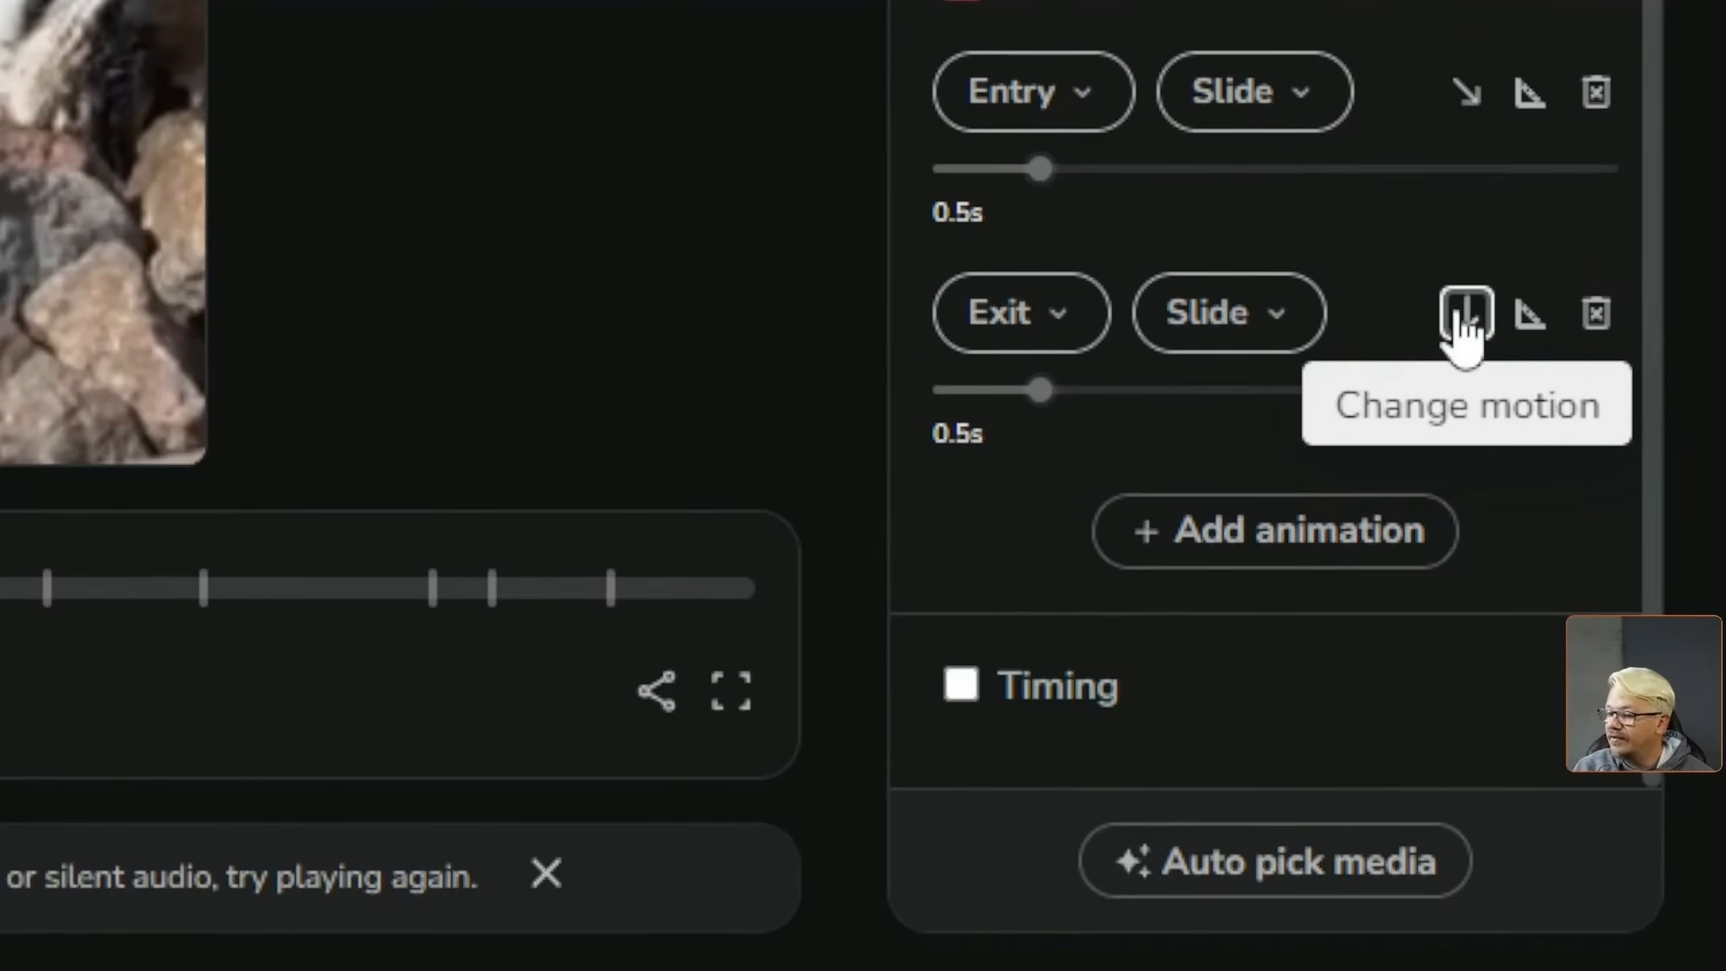
left_click(1462, 313)
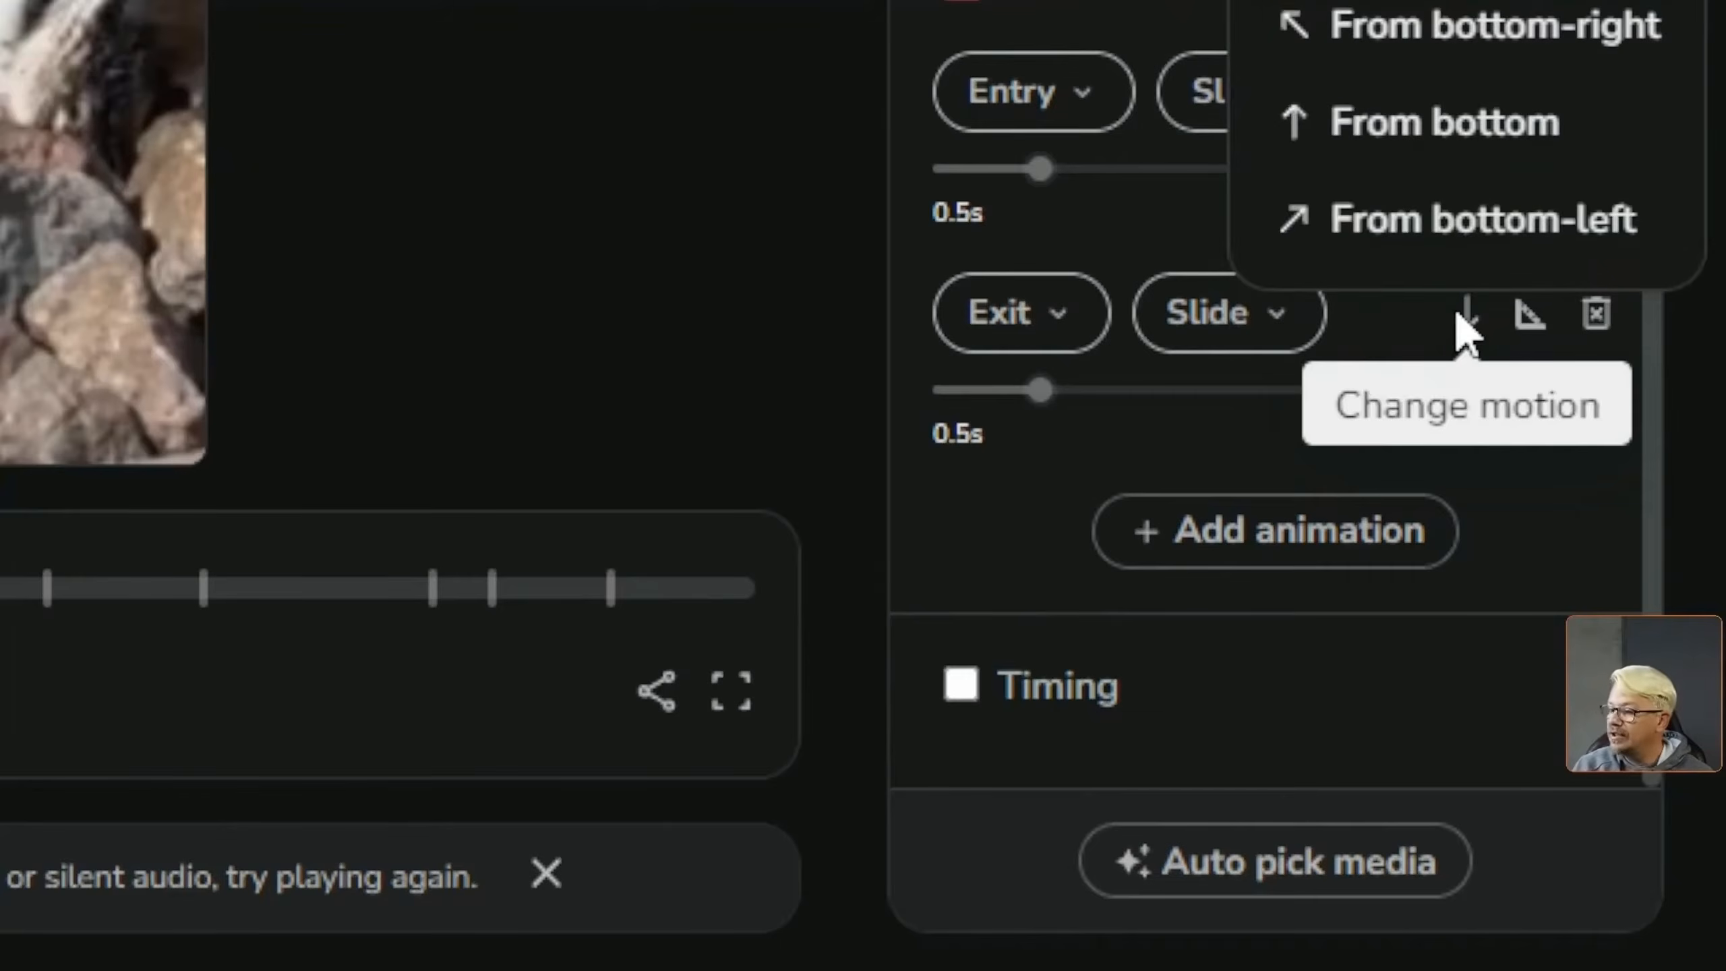
left_click(1453, 220)
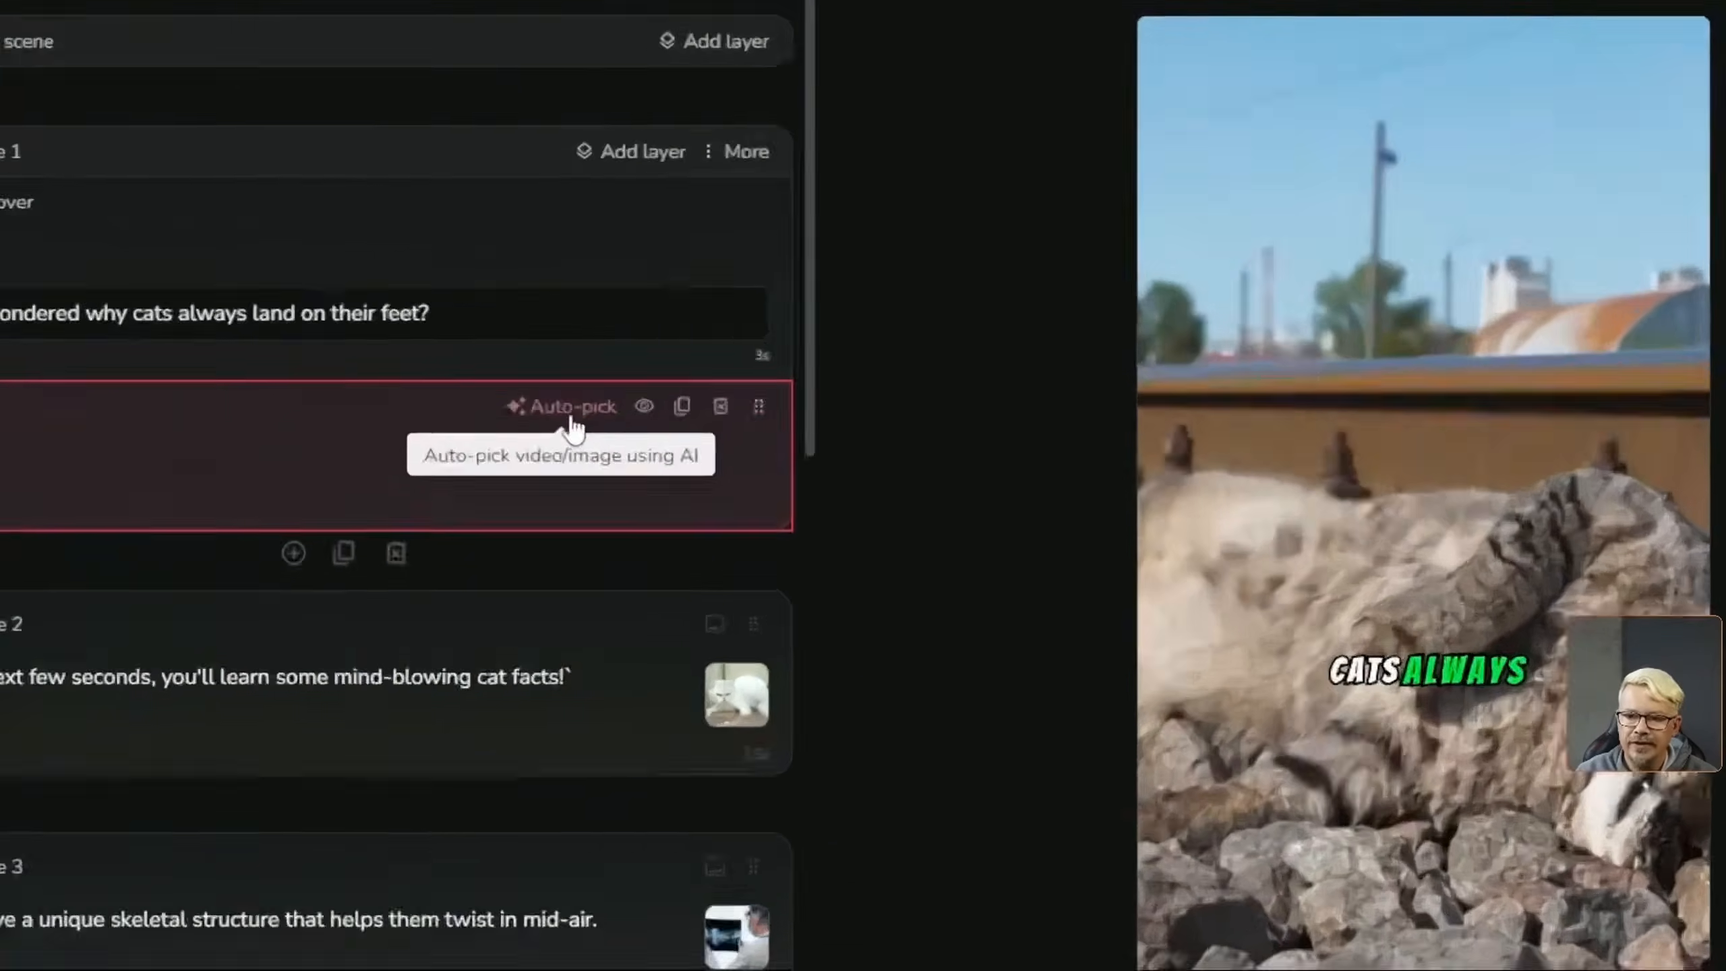
Auto-pick Scene 1's media with AI twice, scrubbing through the preview to check each picked clip
left_click(466, 392)
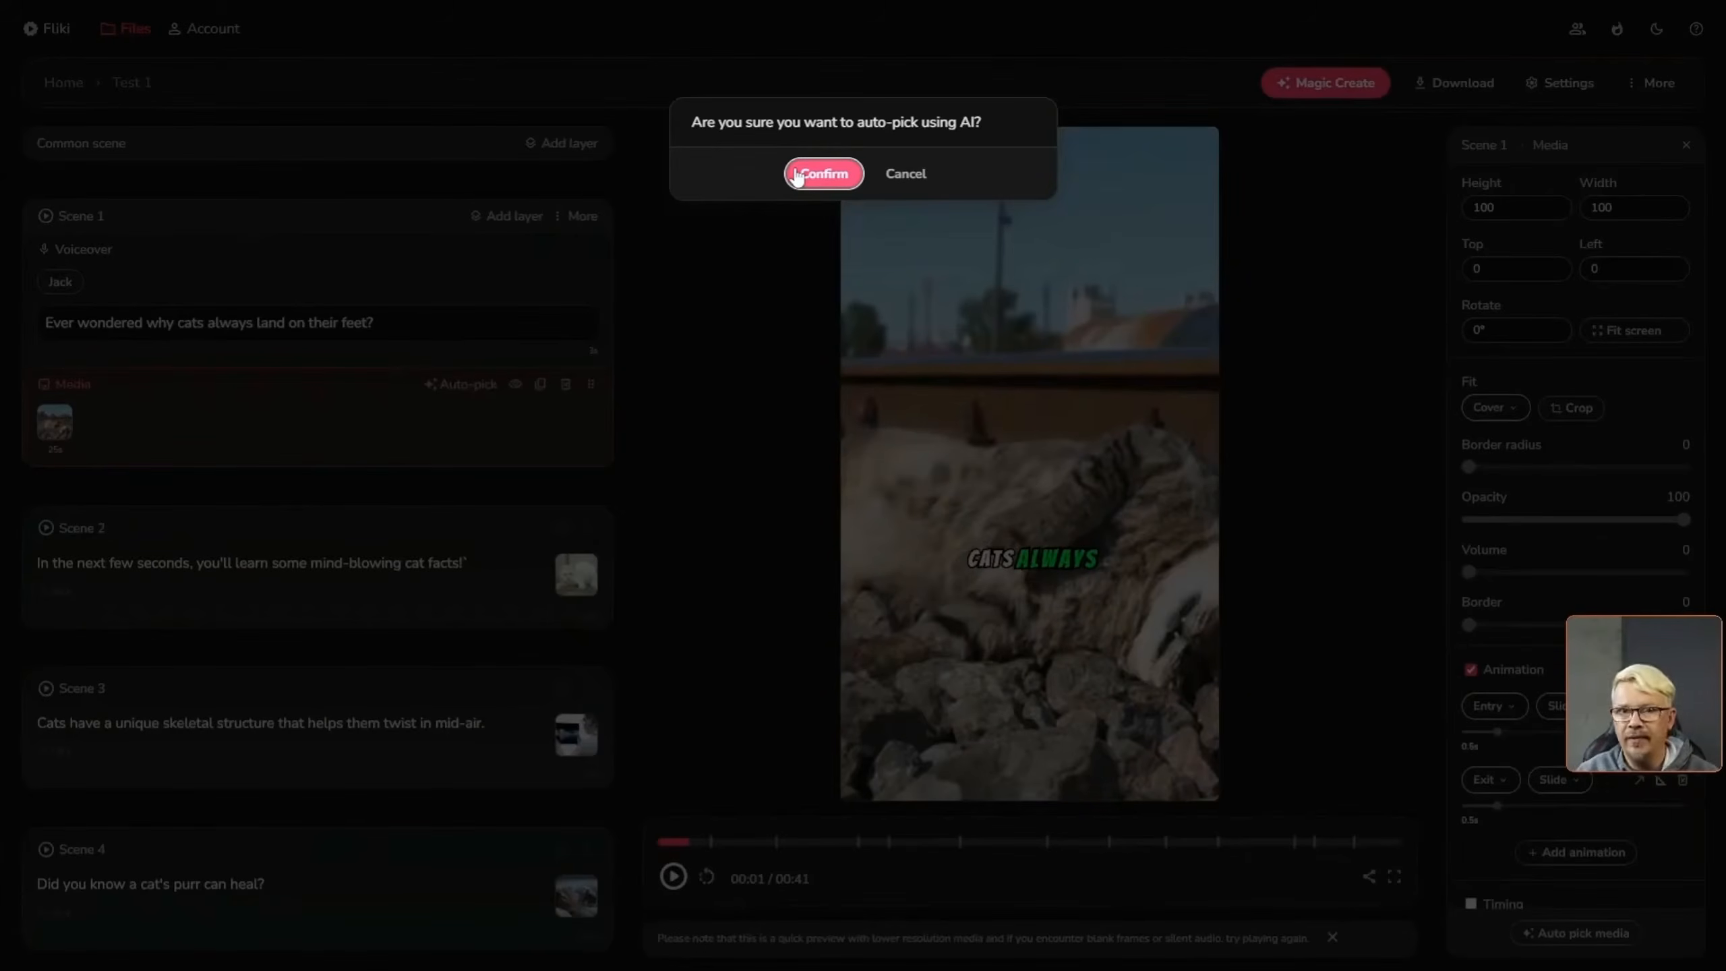
left_click(824, 174)
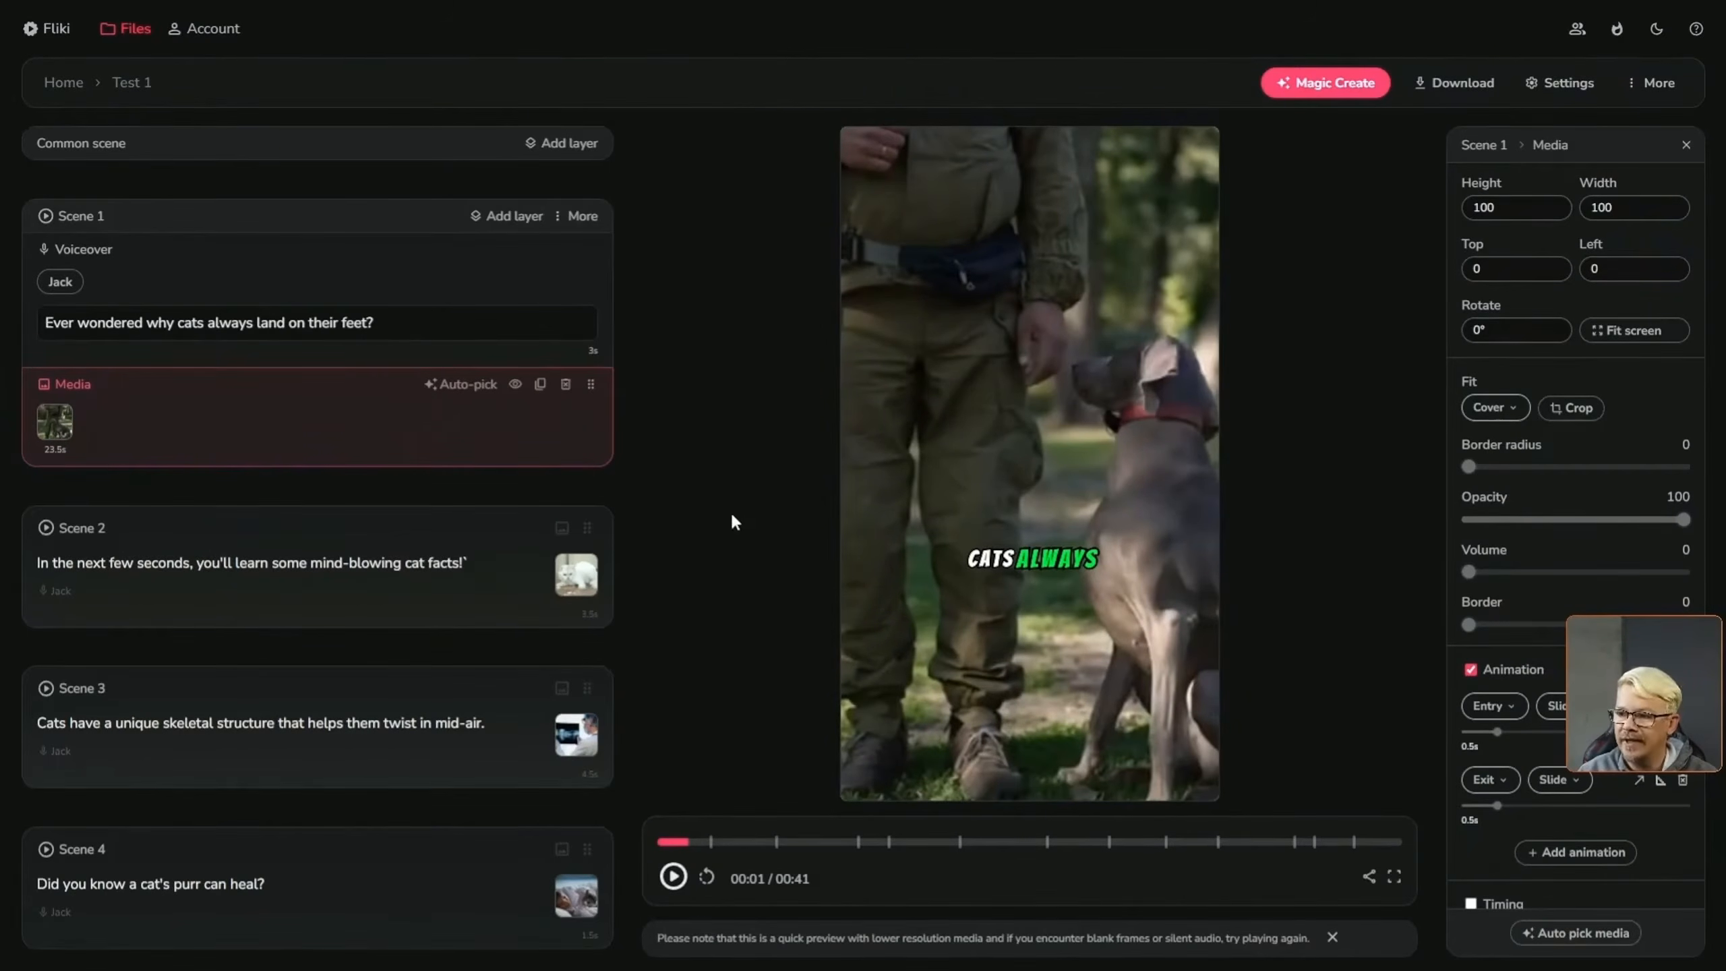
left_click_drag(694, 838, 660, 820)
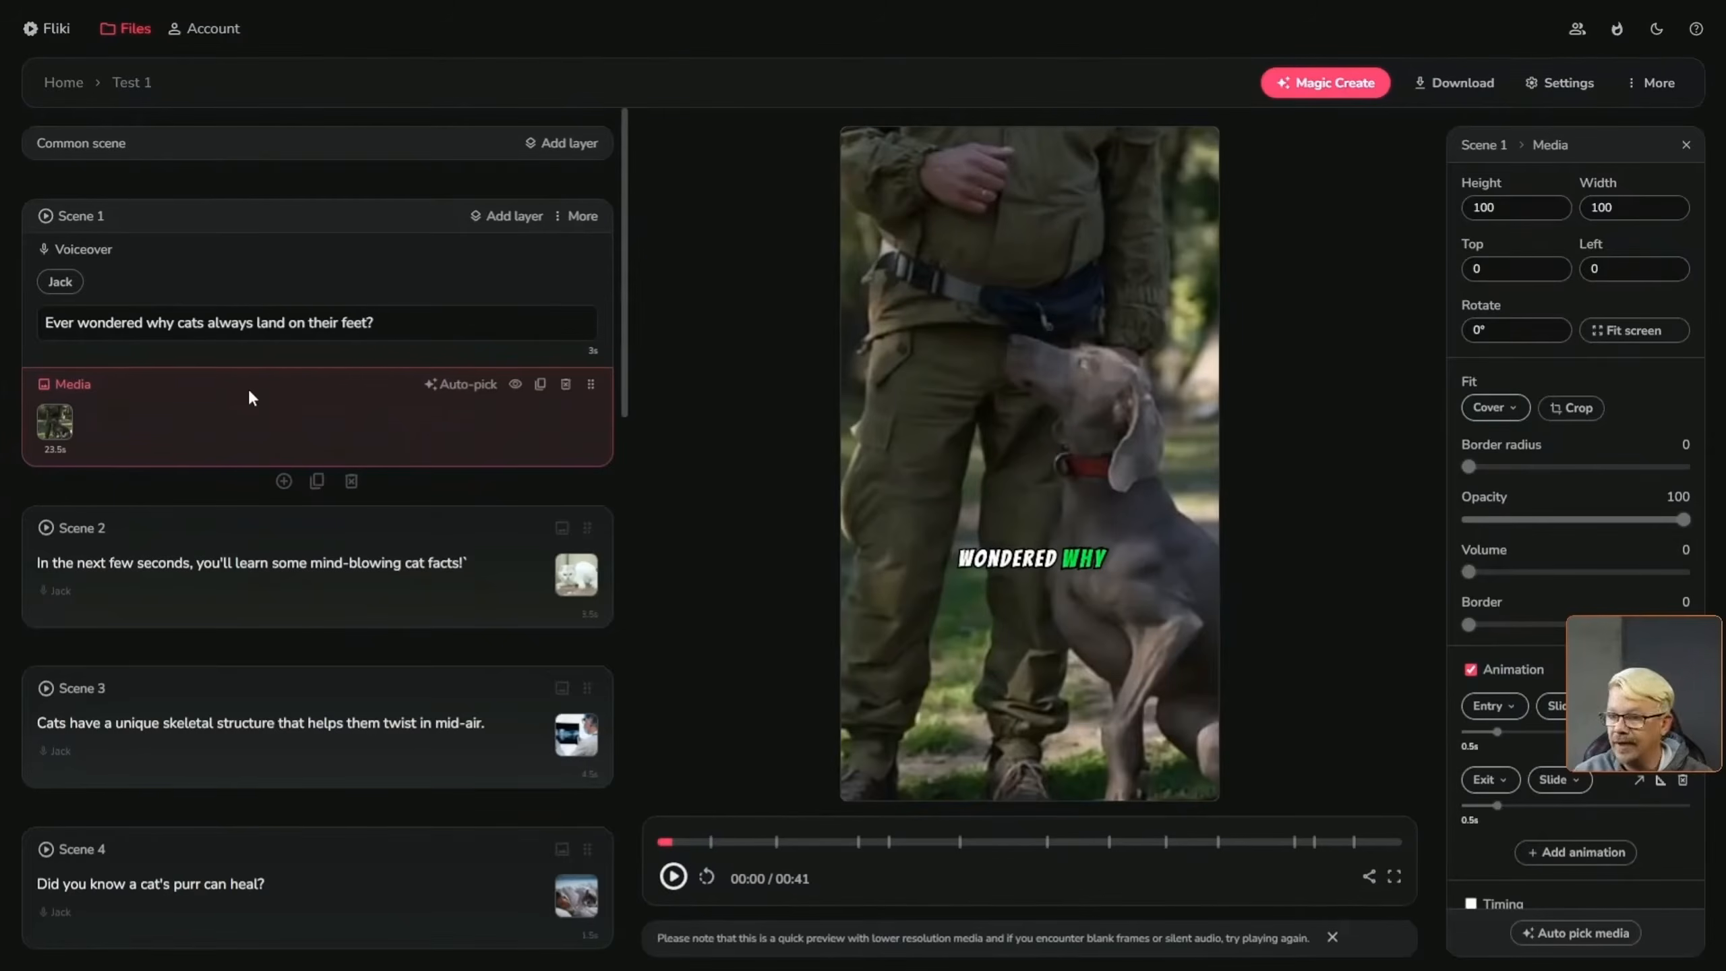
left_click(461, 386)
left_click(821, 170)
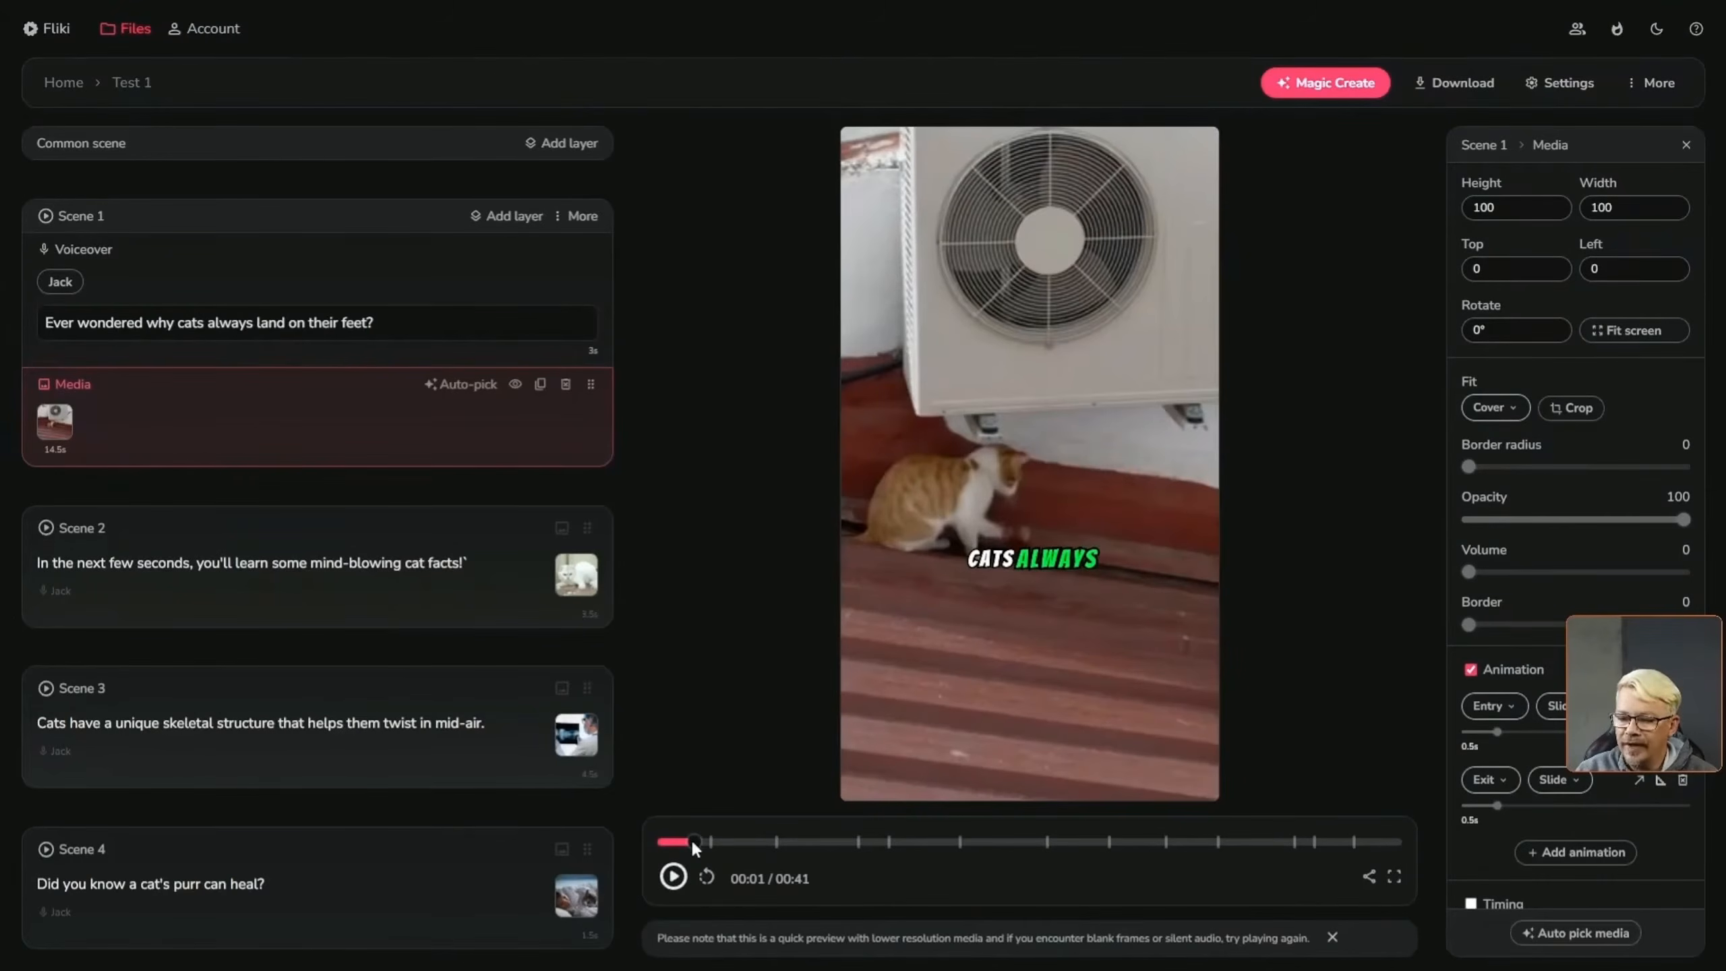
left_click_drag(691, 838, 669, 840)
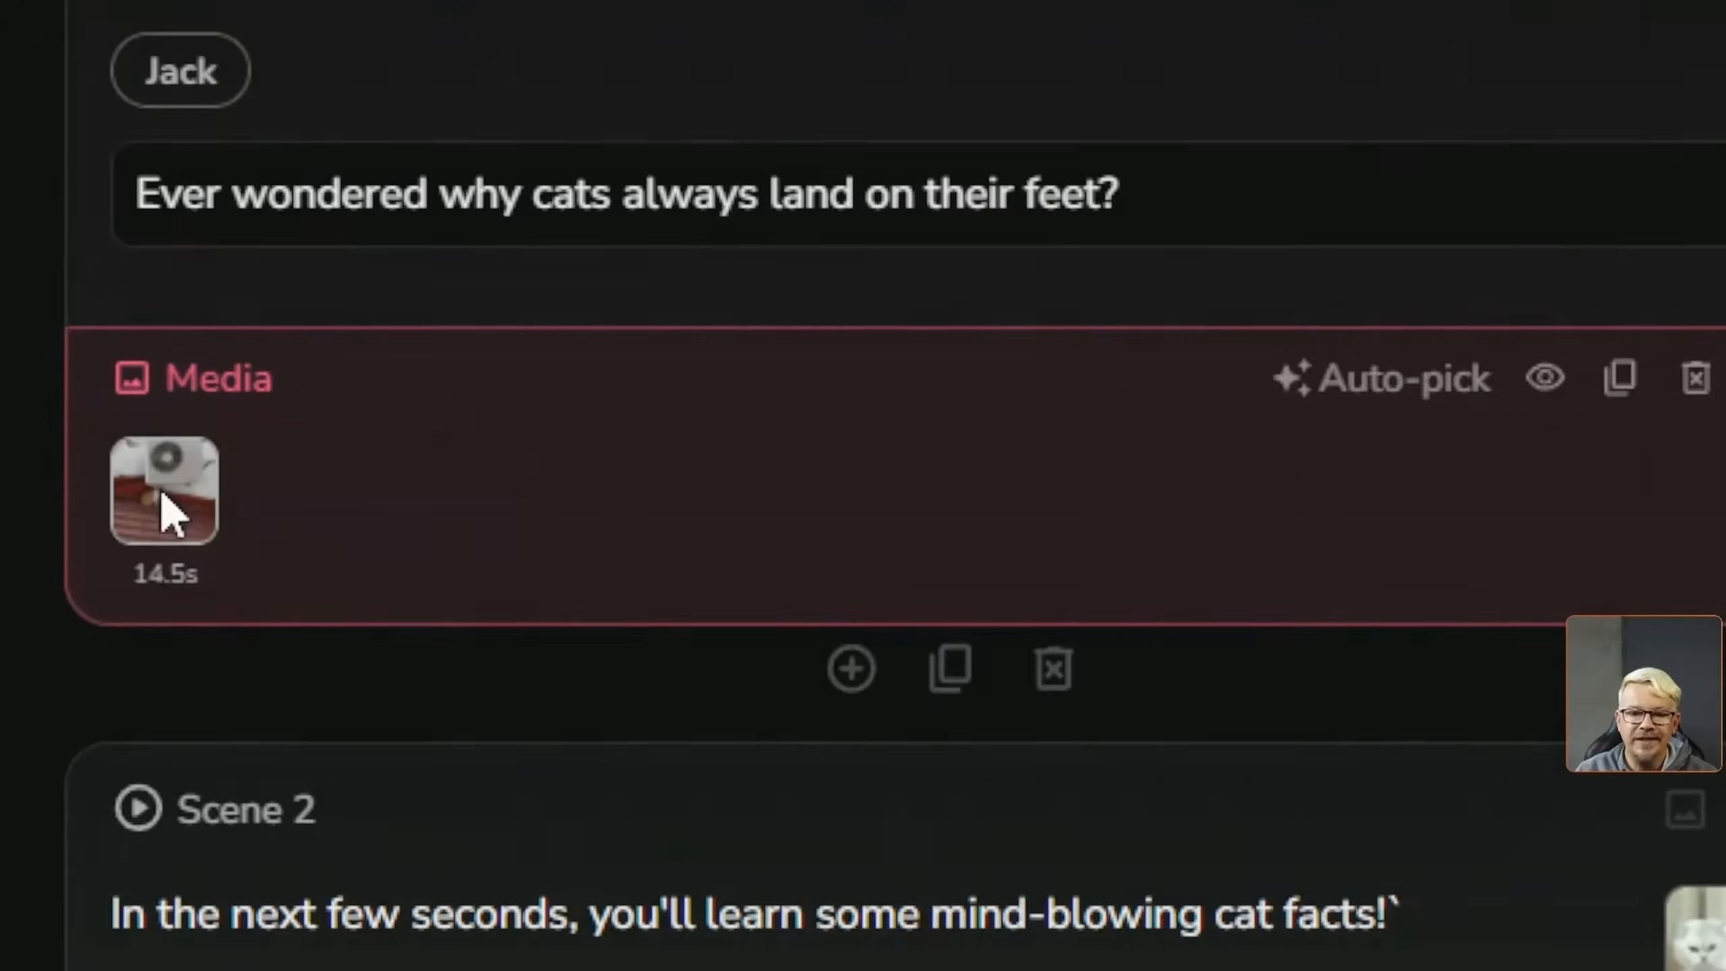
Open AI media generation for Scene 1's media layer, check the available styles and choose Video clip in the Cinematic style
left_click(59, 428)
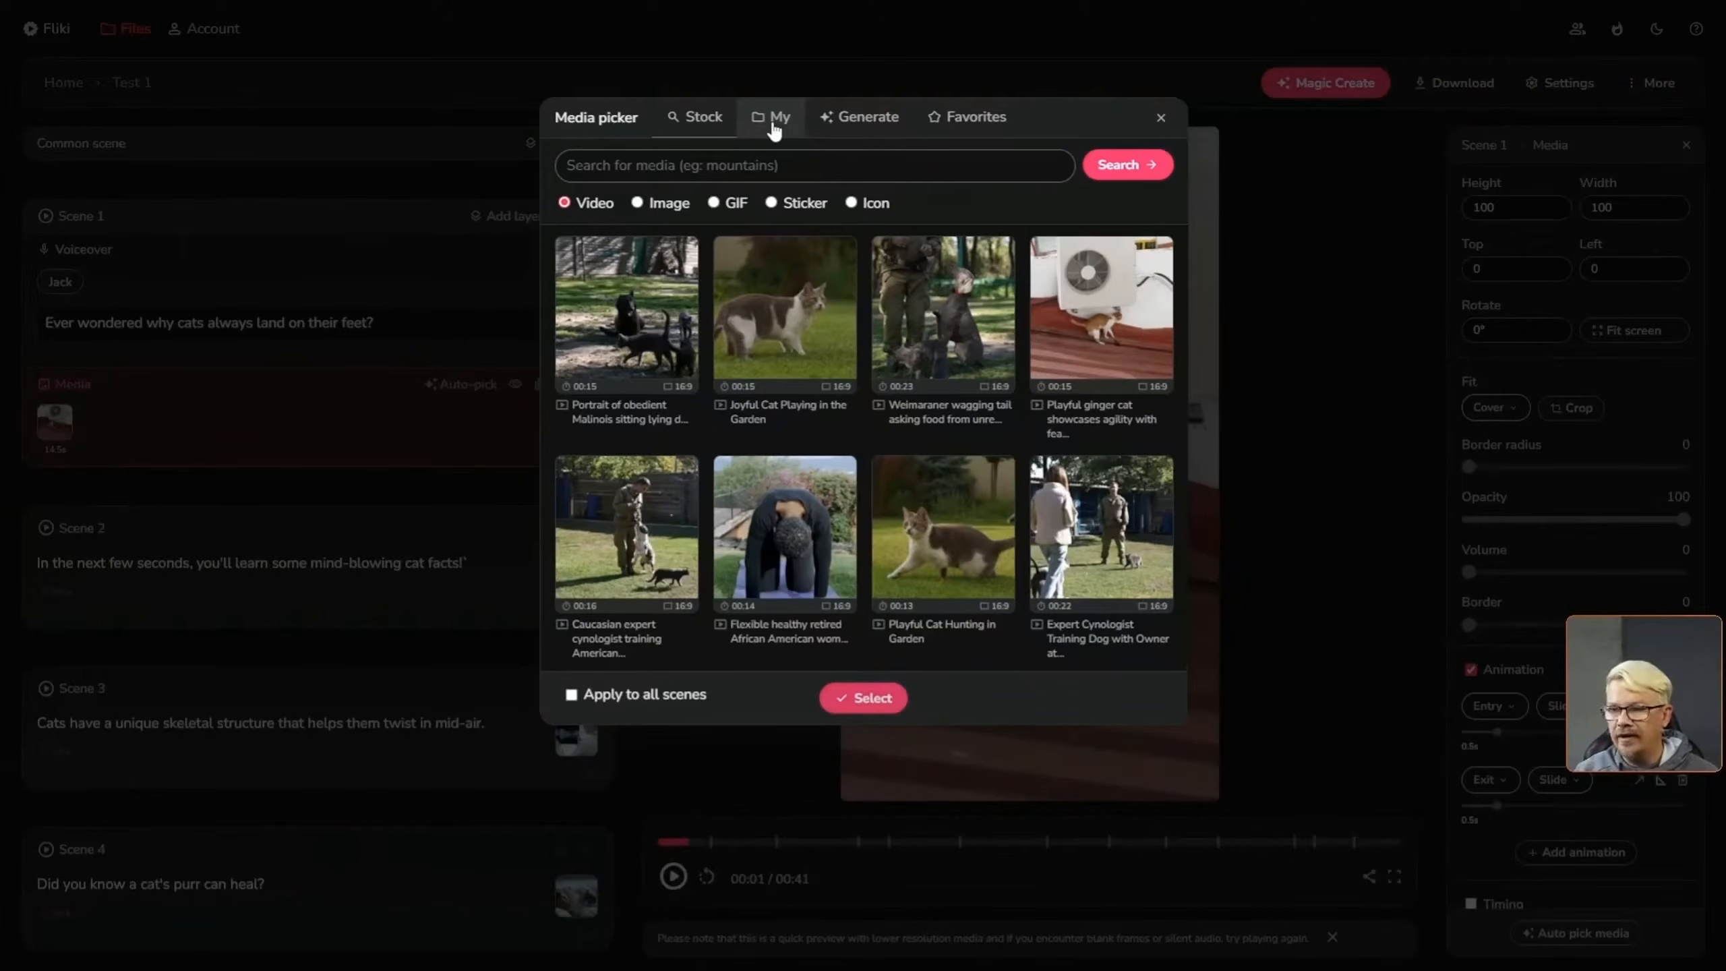
left_click(861, 126)
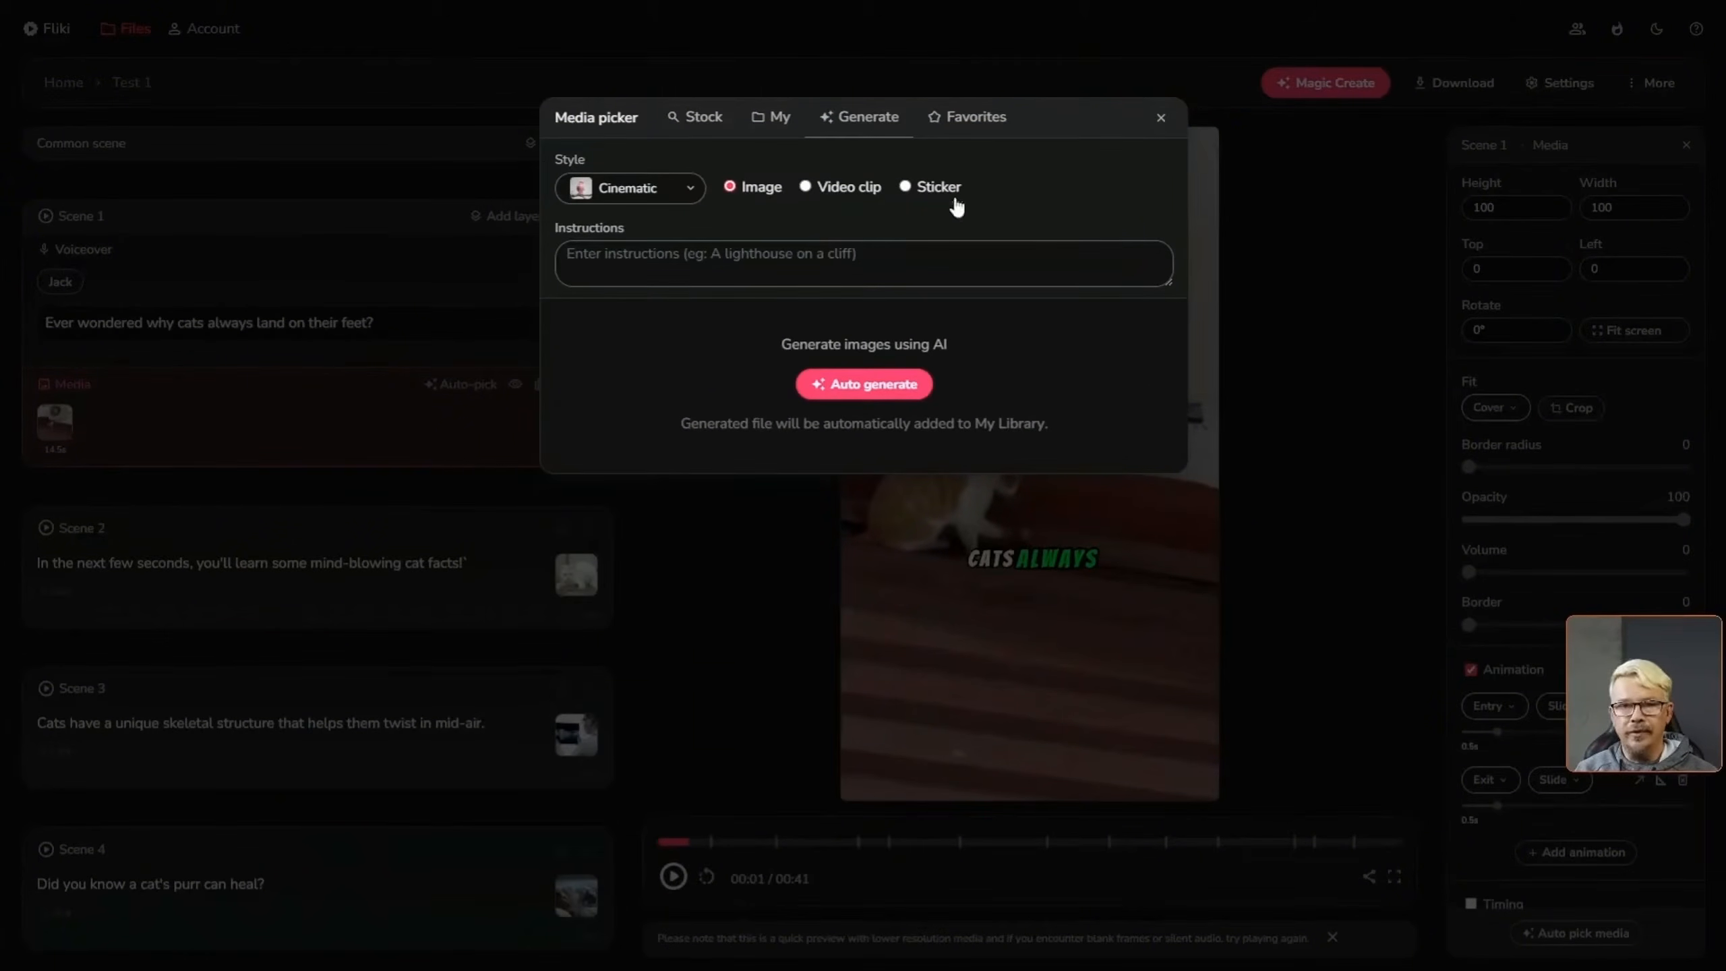
left_click(685, 194)
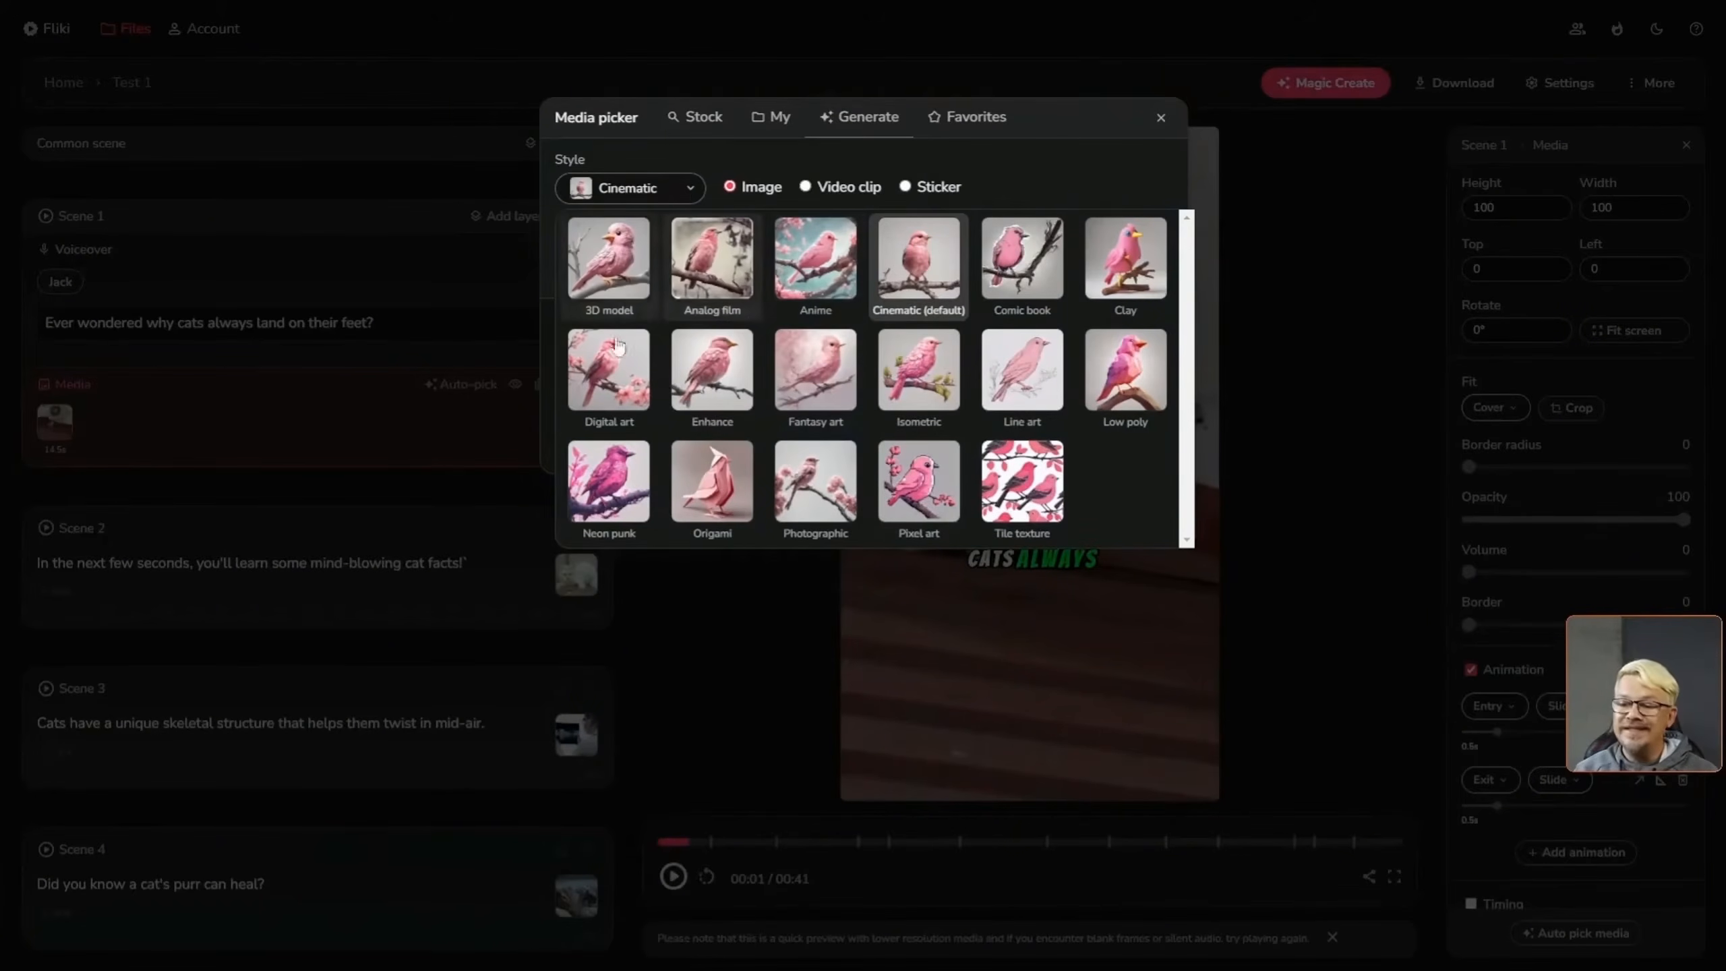
left_click(806, 188)
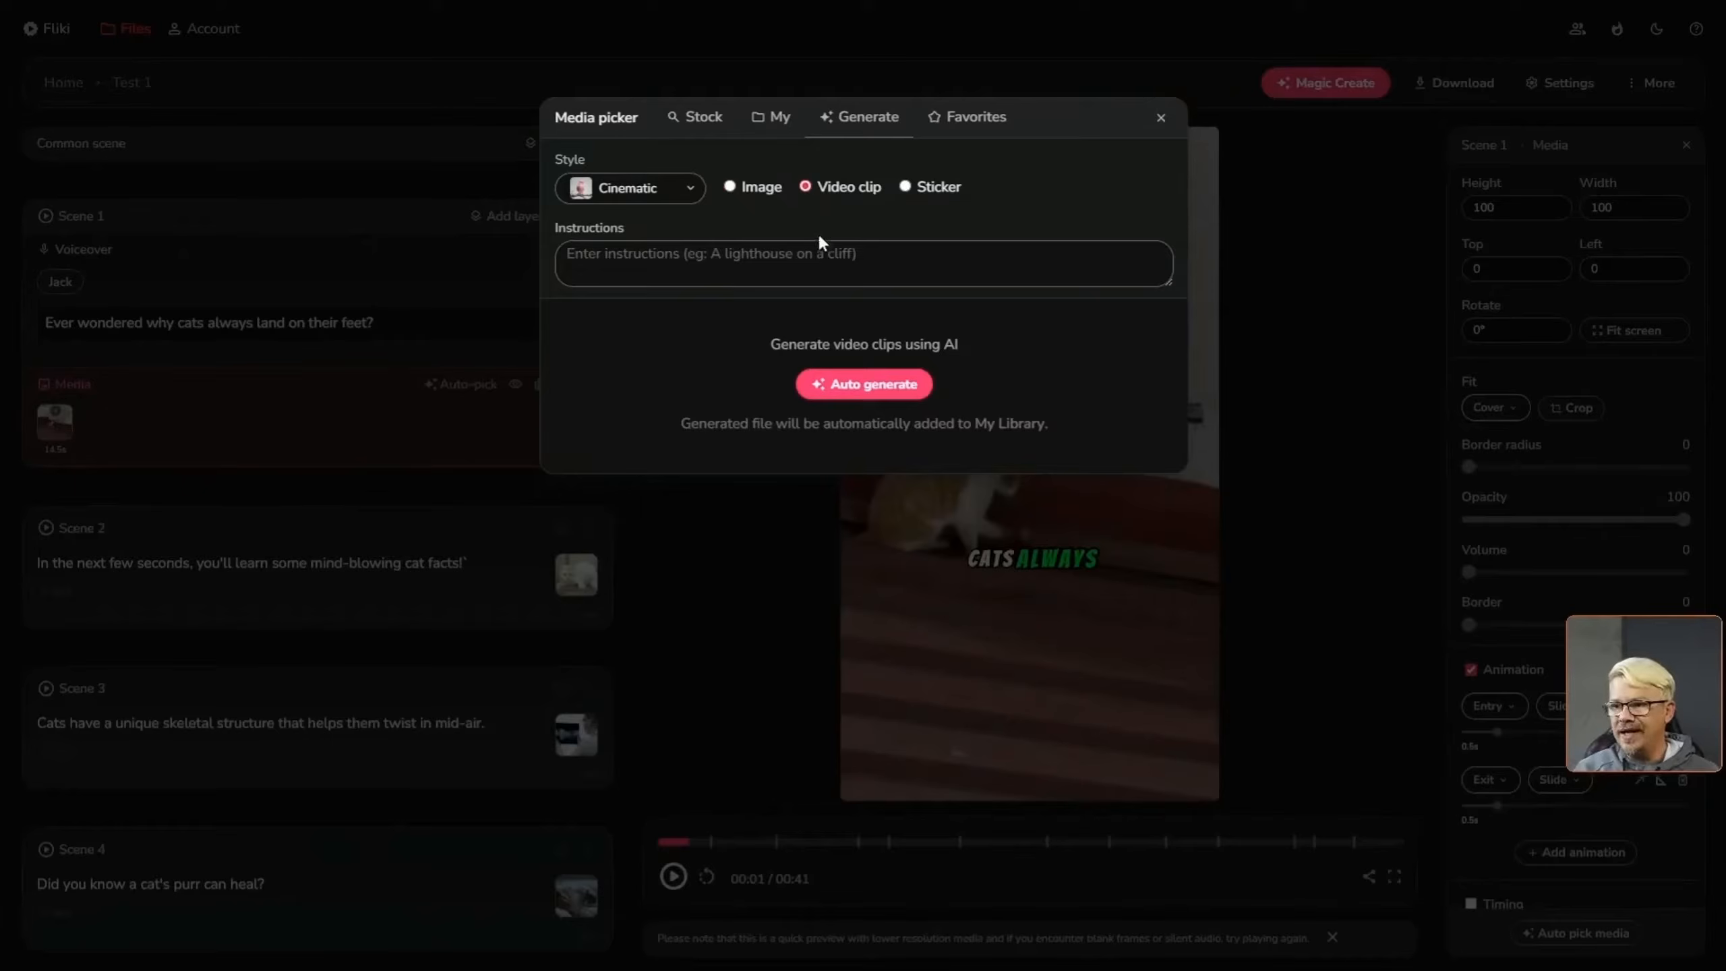
Generate an image and a video clip from the instructions "a cat standing in the yard" and play the clip
left_click(821, 257)
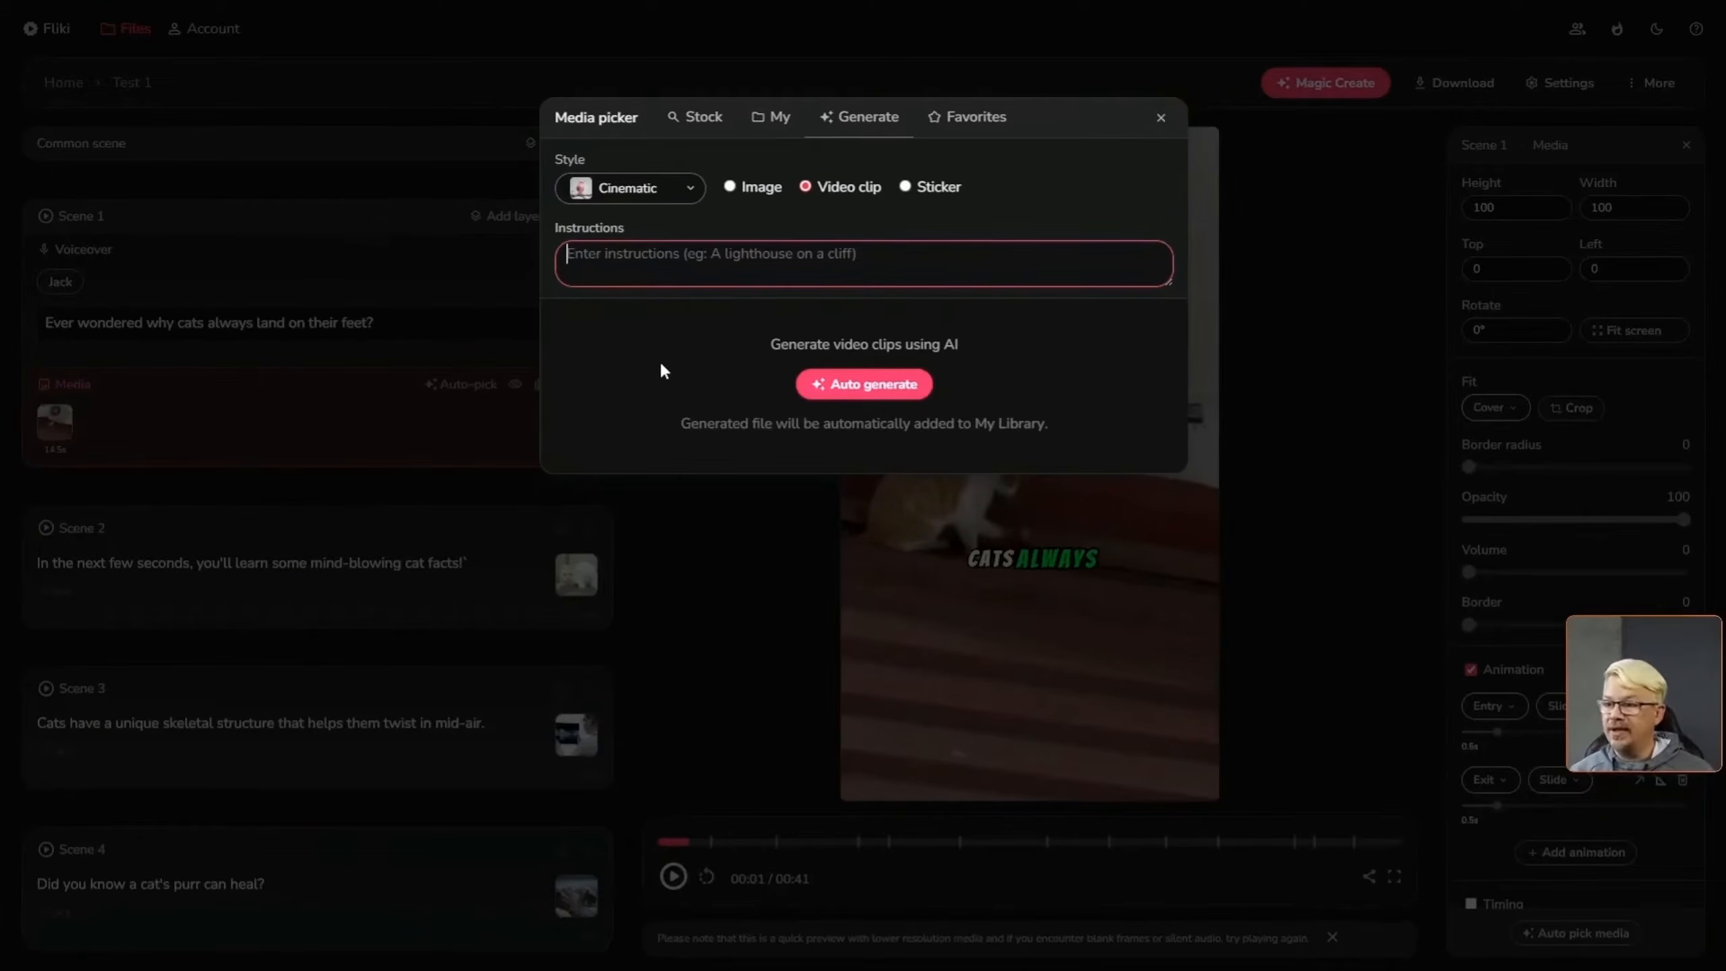
type("a cat standing in the yard")
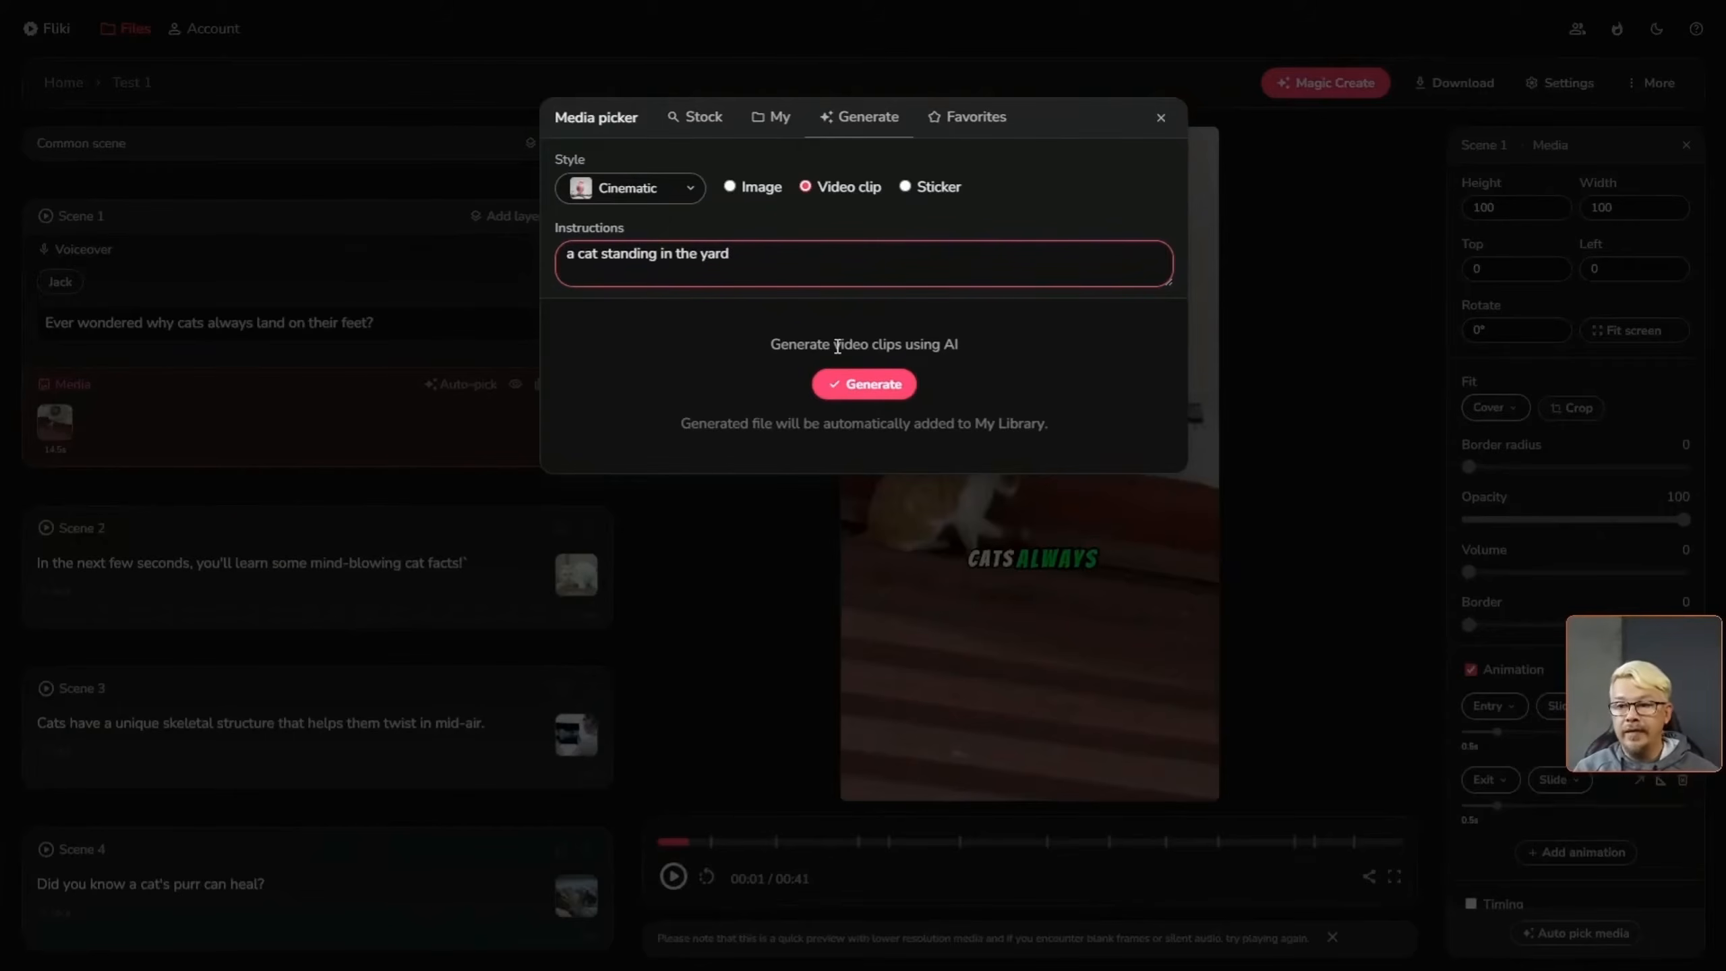
left_click(864, 386)
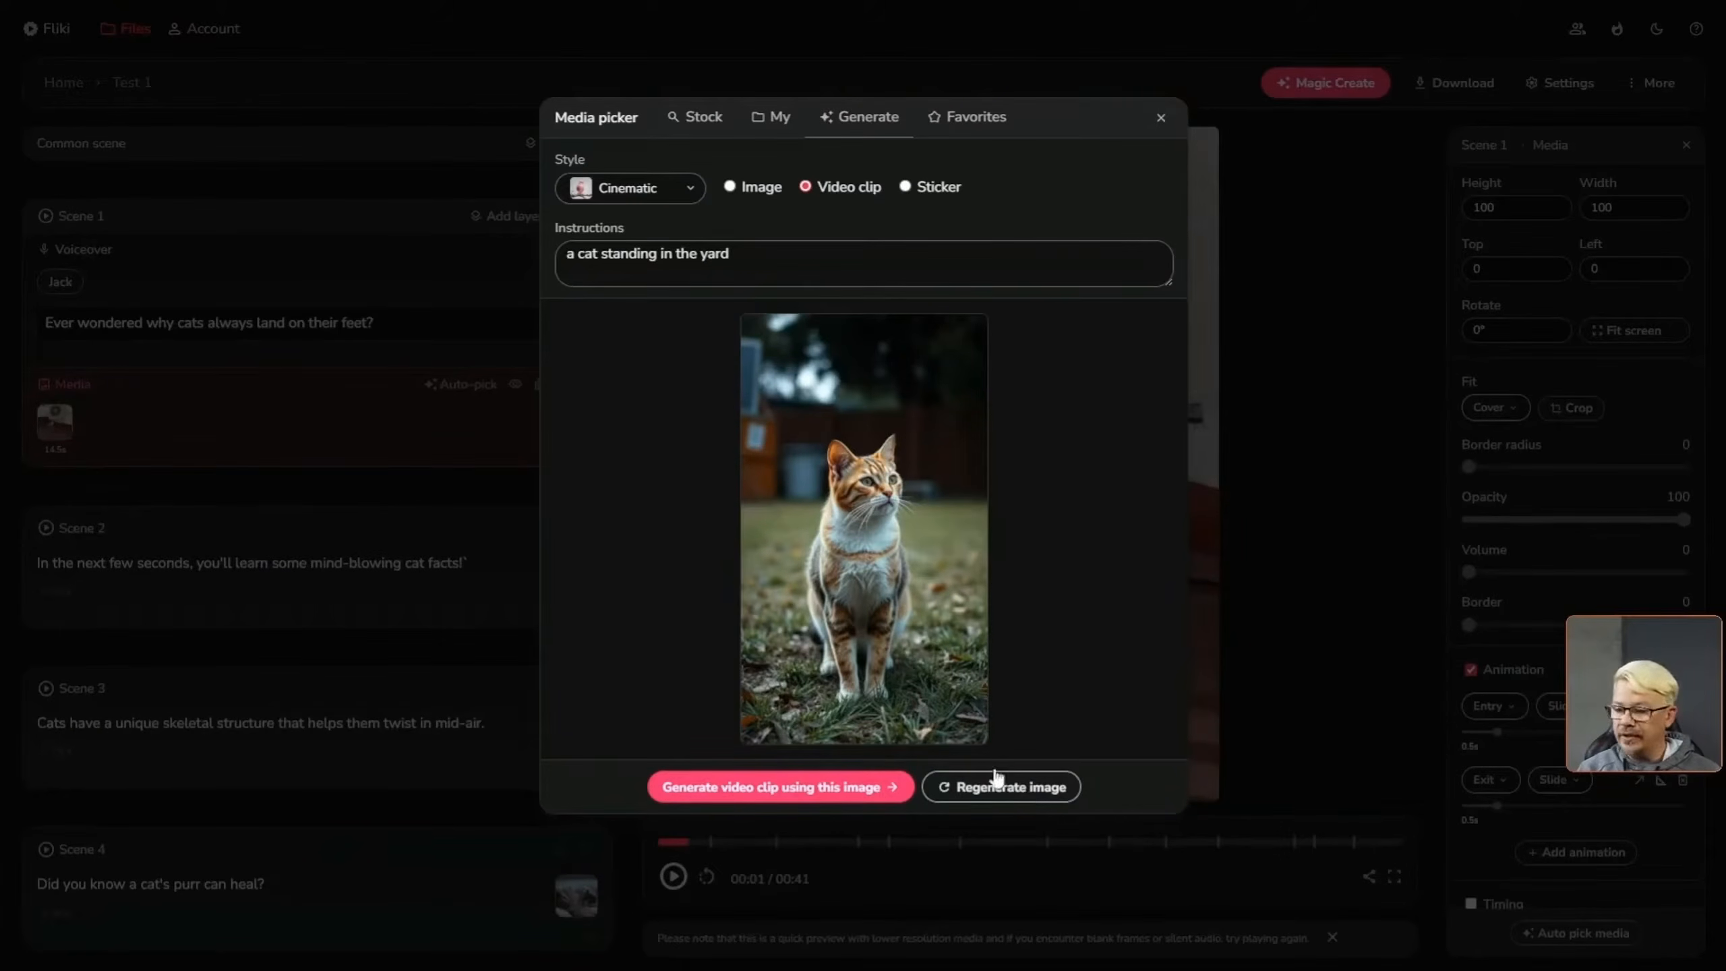
left_click(784, 789)
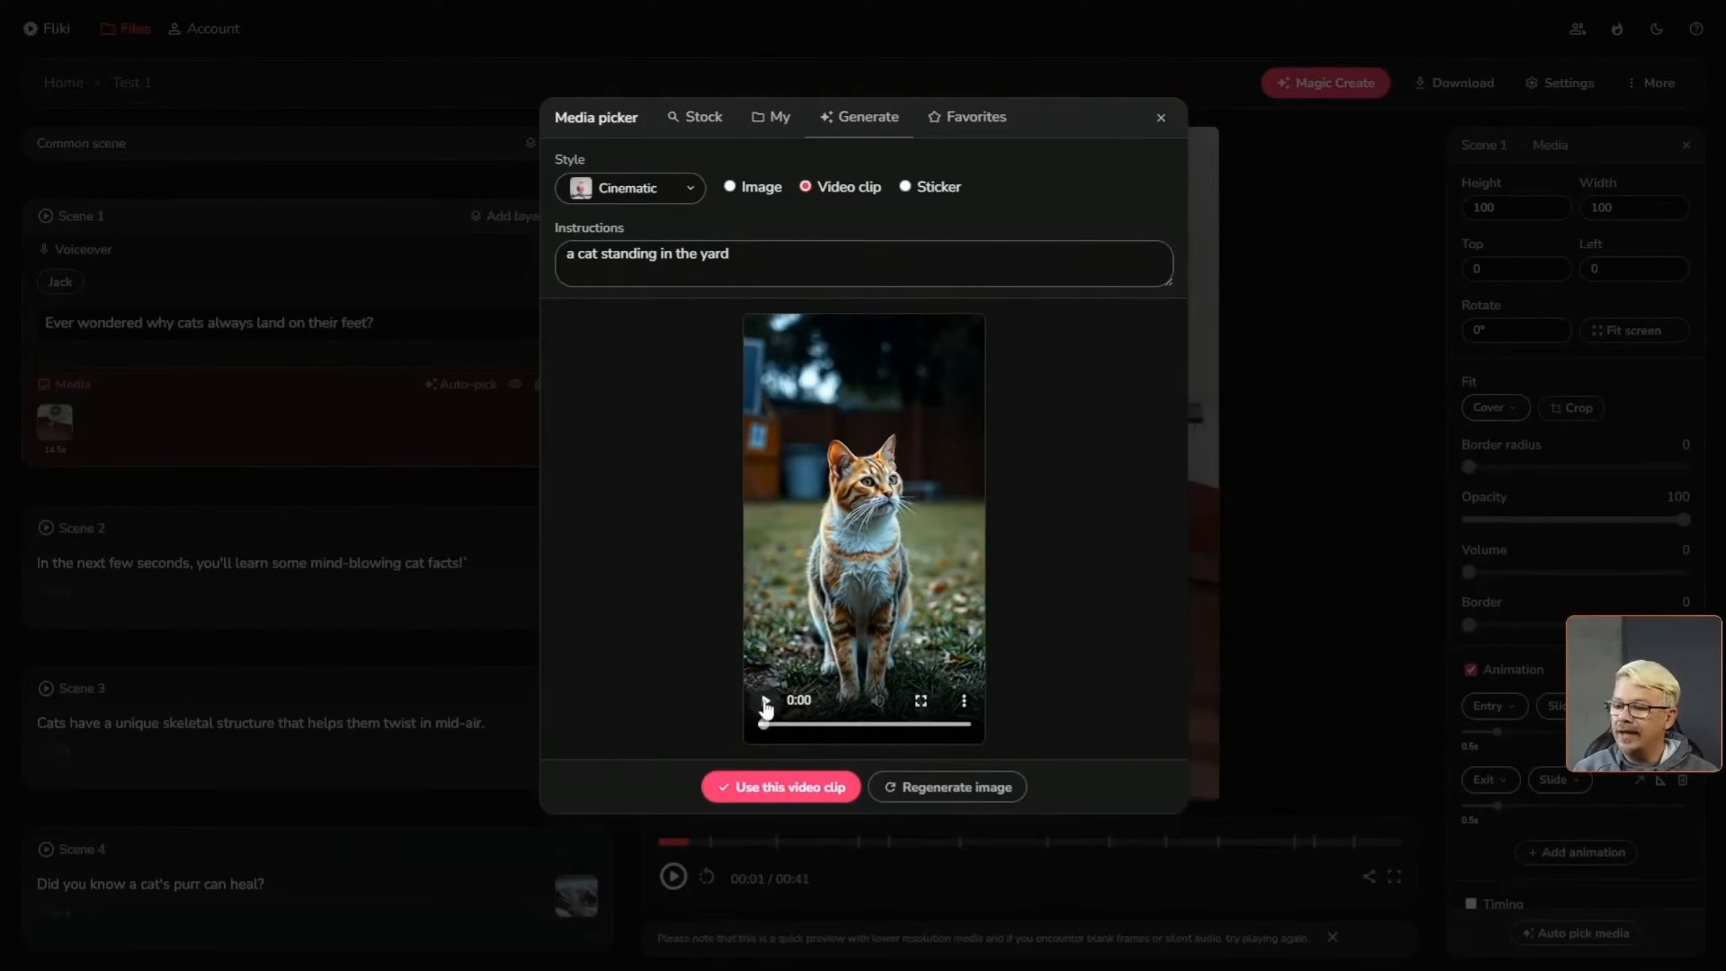
left_click(766, 707)
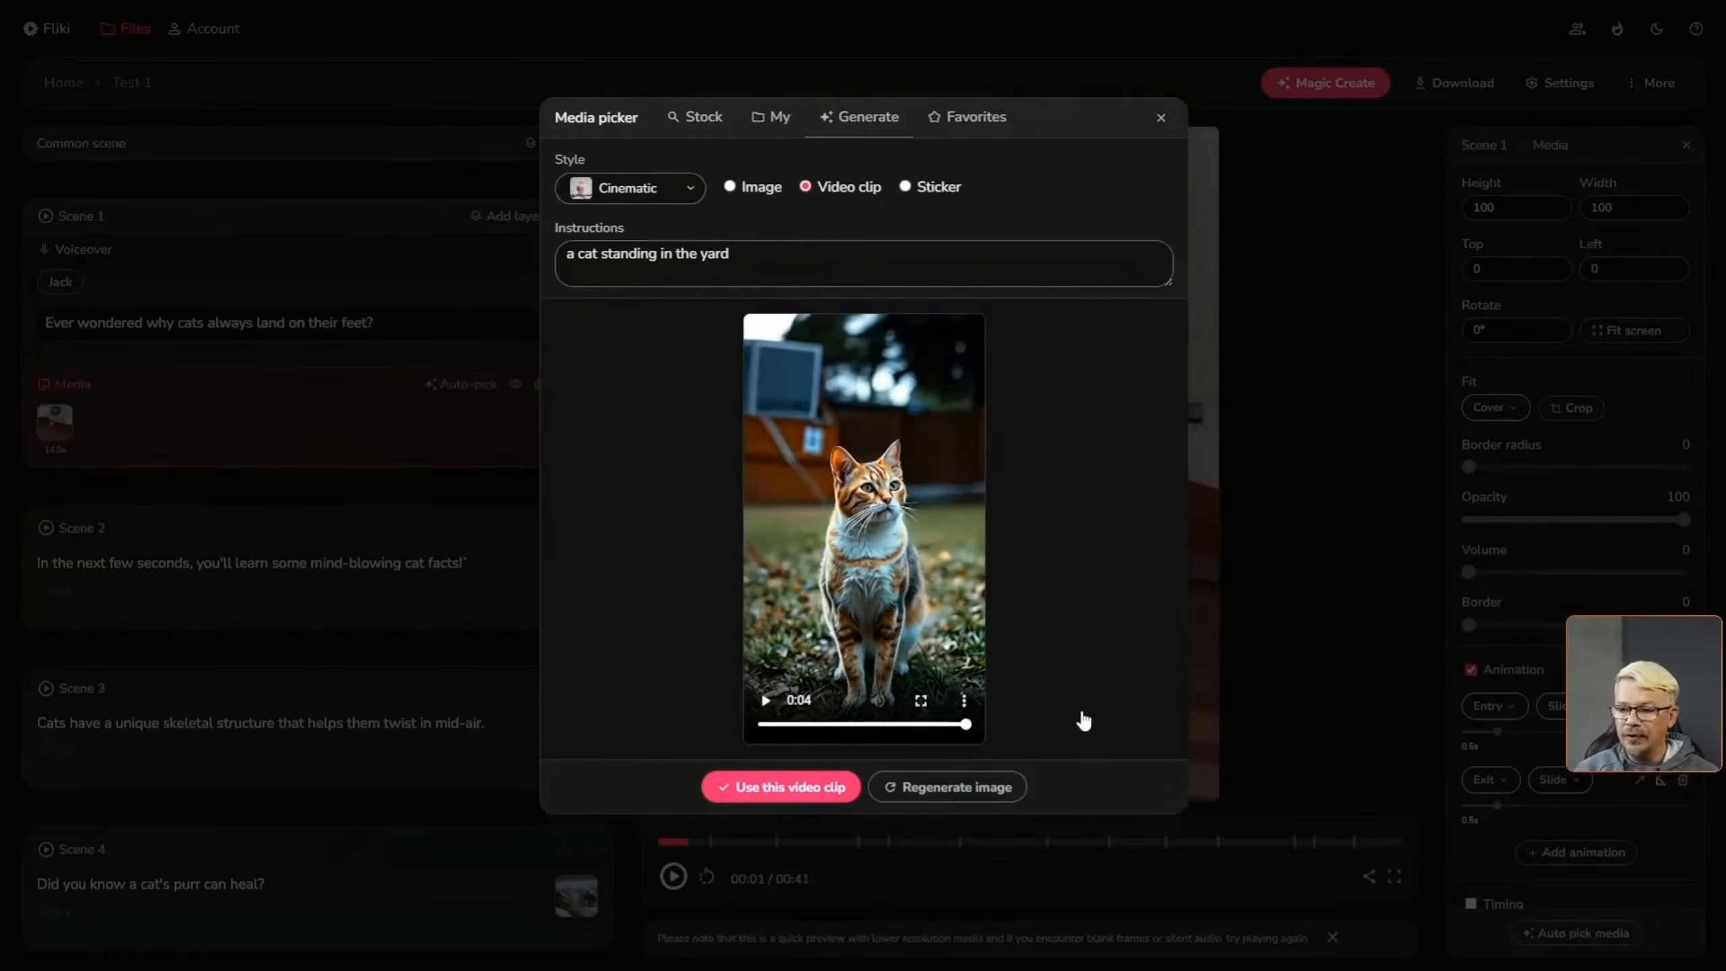
mouse_move(965, 724)
left_mouse_down()
mouse_move(666, 724)
mouse_move(966, 725)
left_mouse_up()
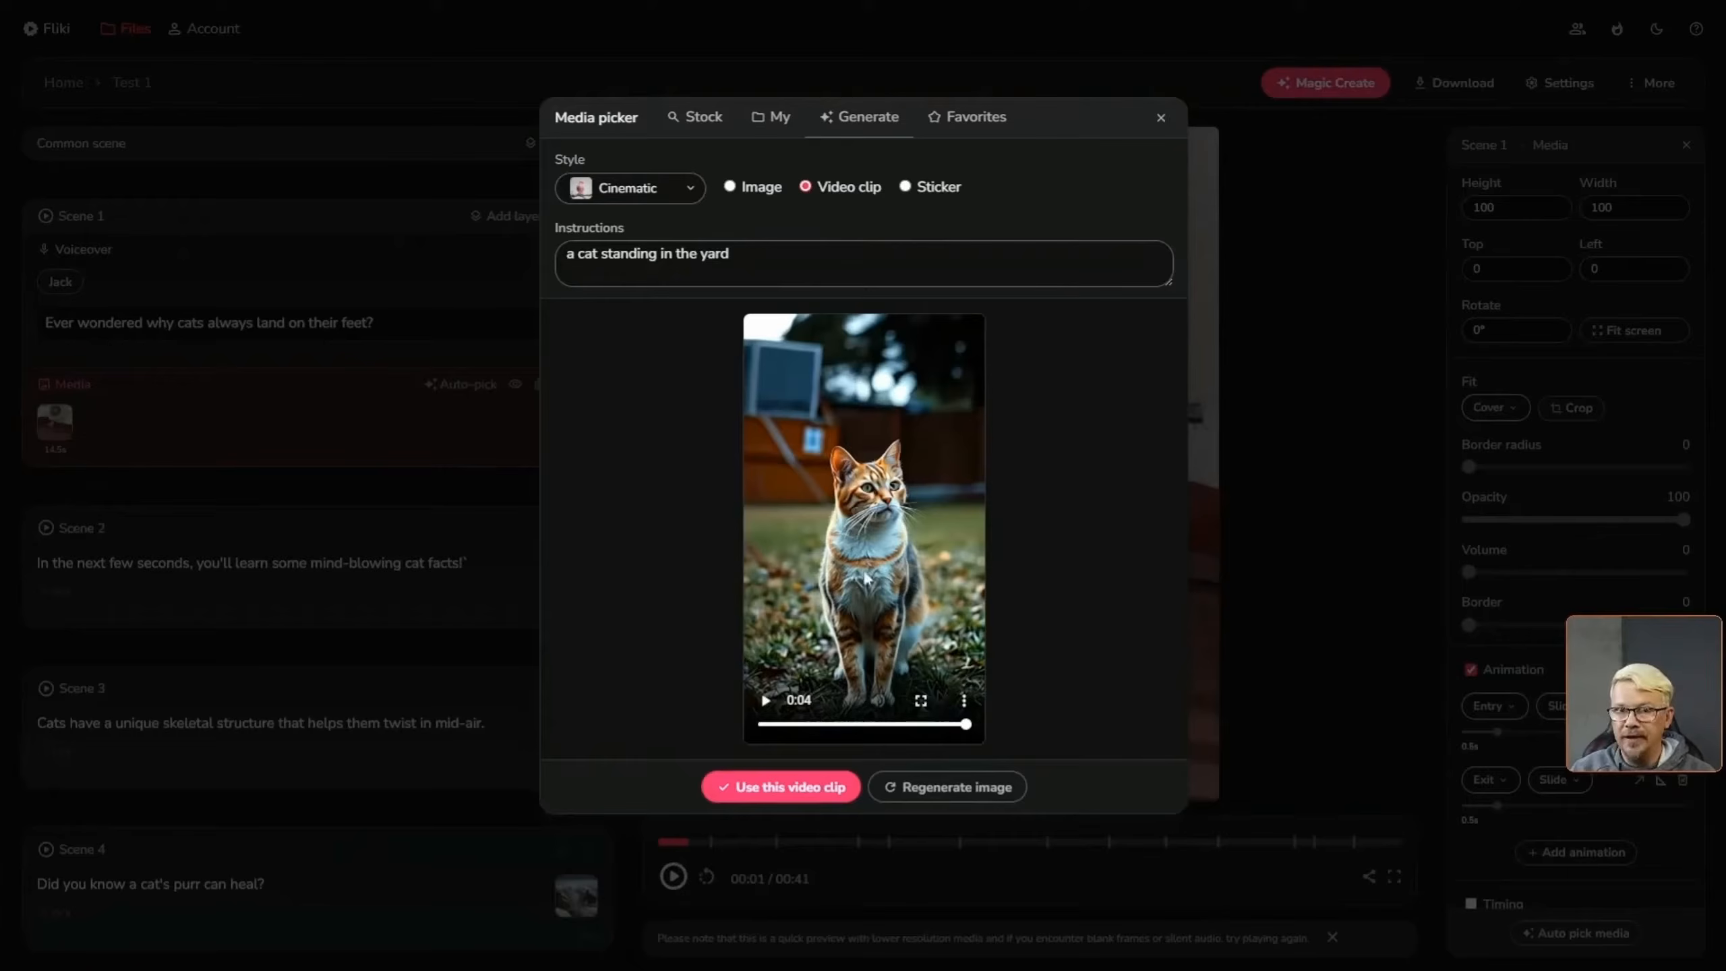
Change the instructions to "a cat jumping off of a fence", regenerate the image and generate a video clip from it
left_click(586, 281)
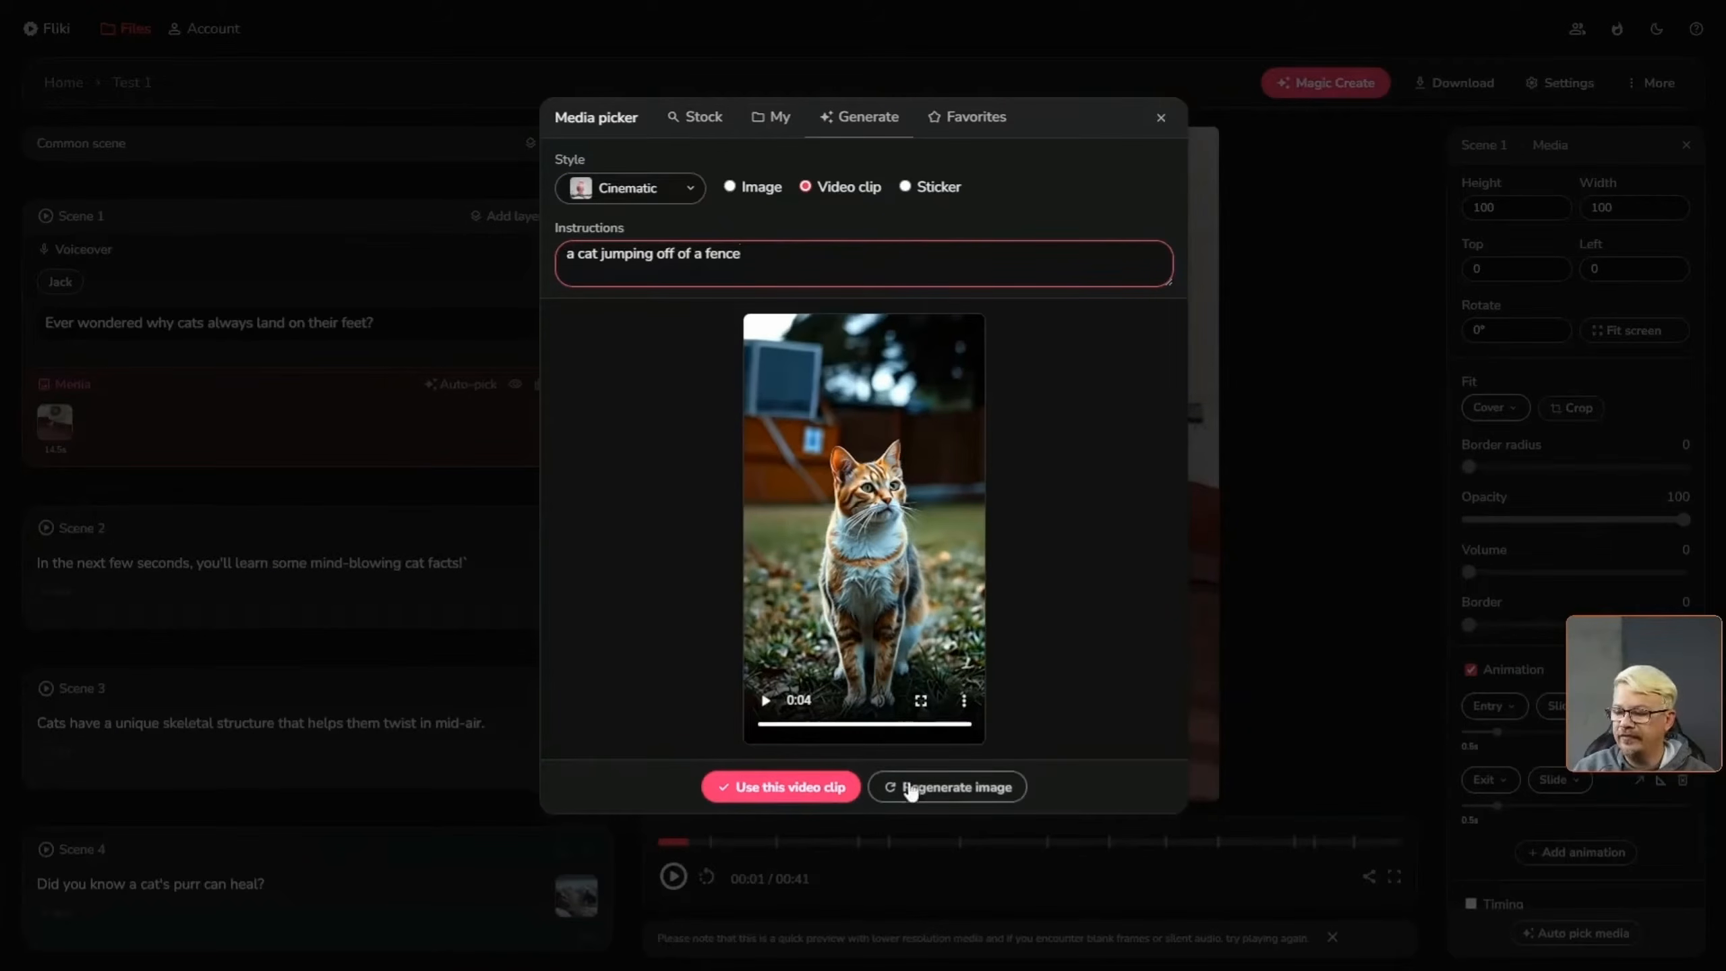
left_click(958, 799)
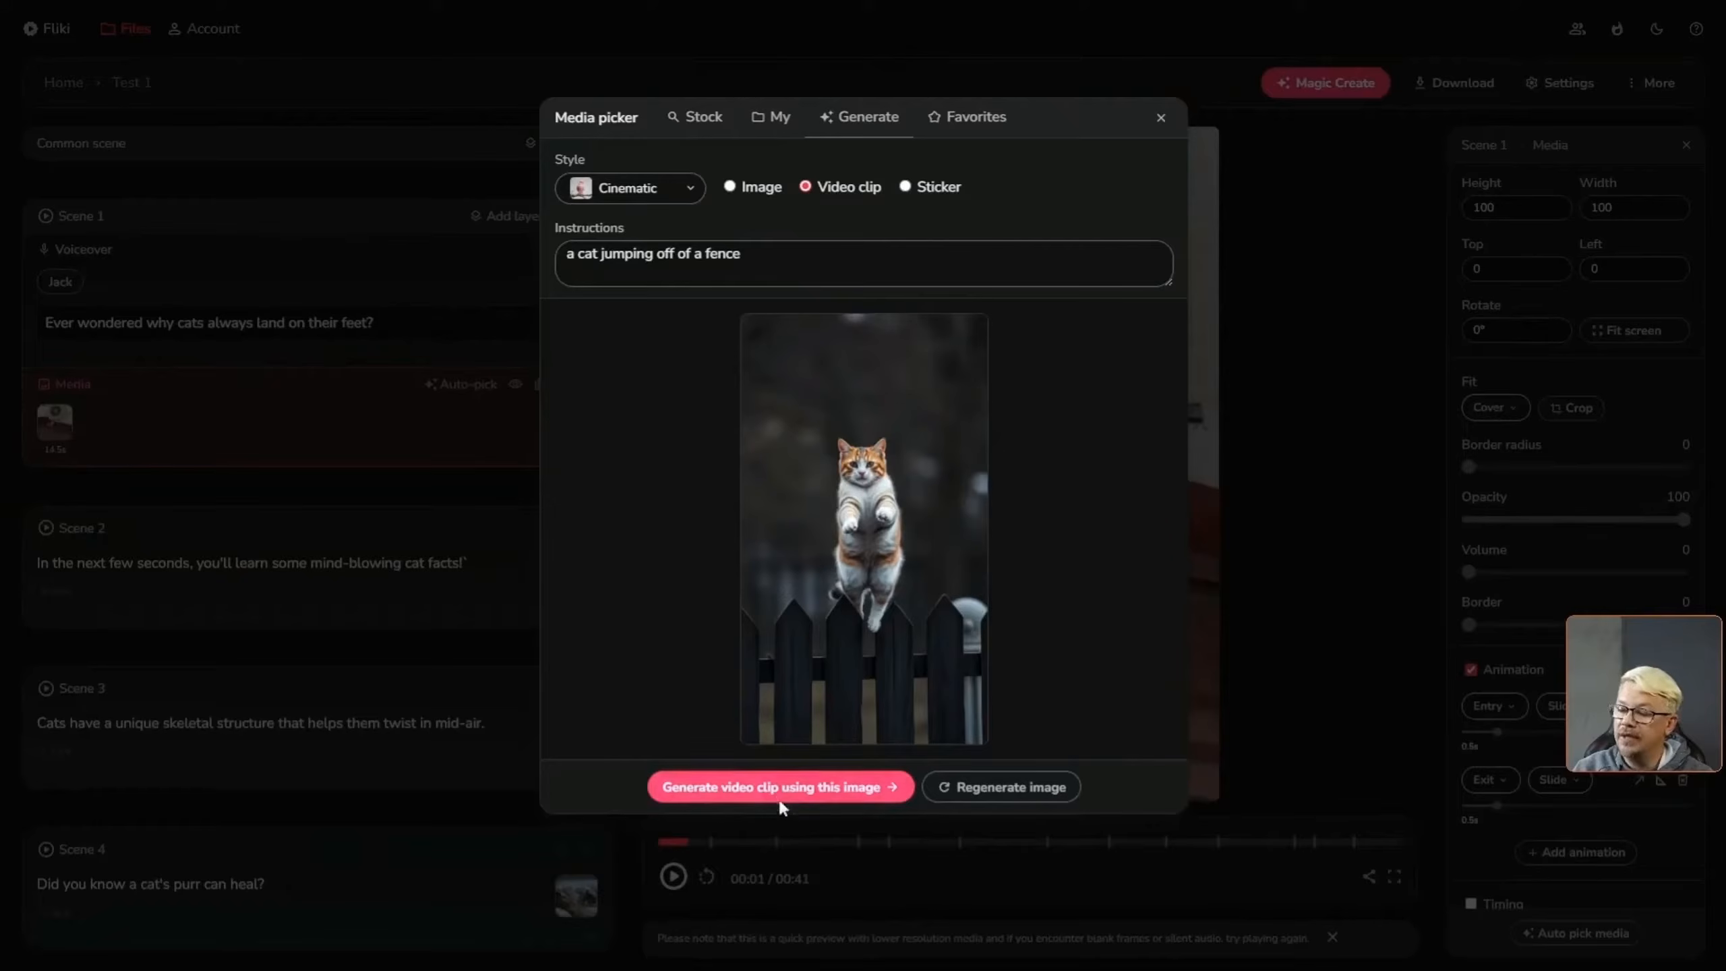
left_click(794, 789)
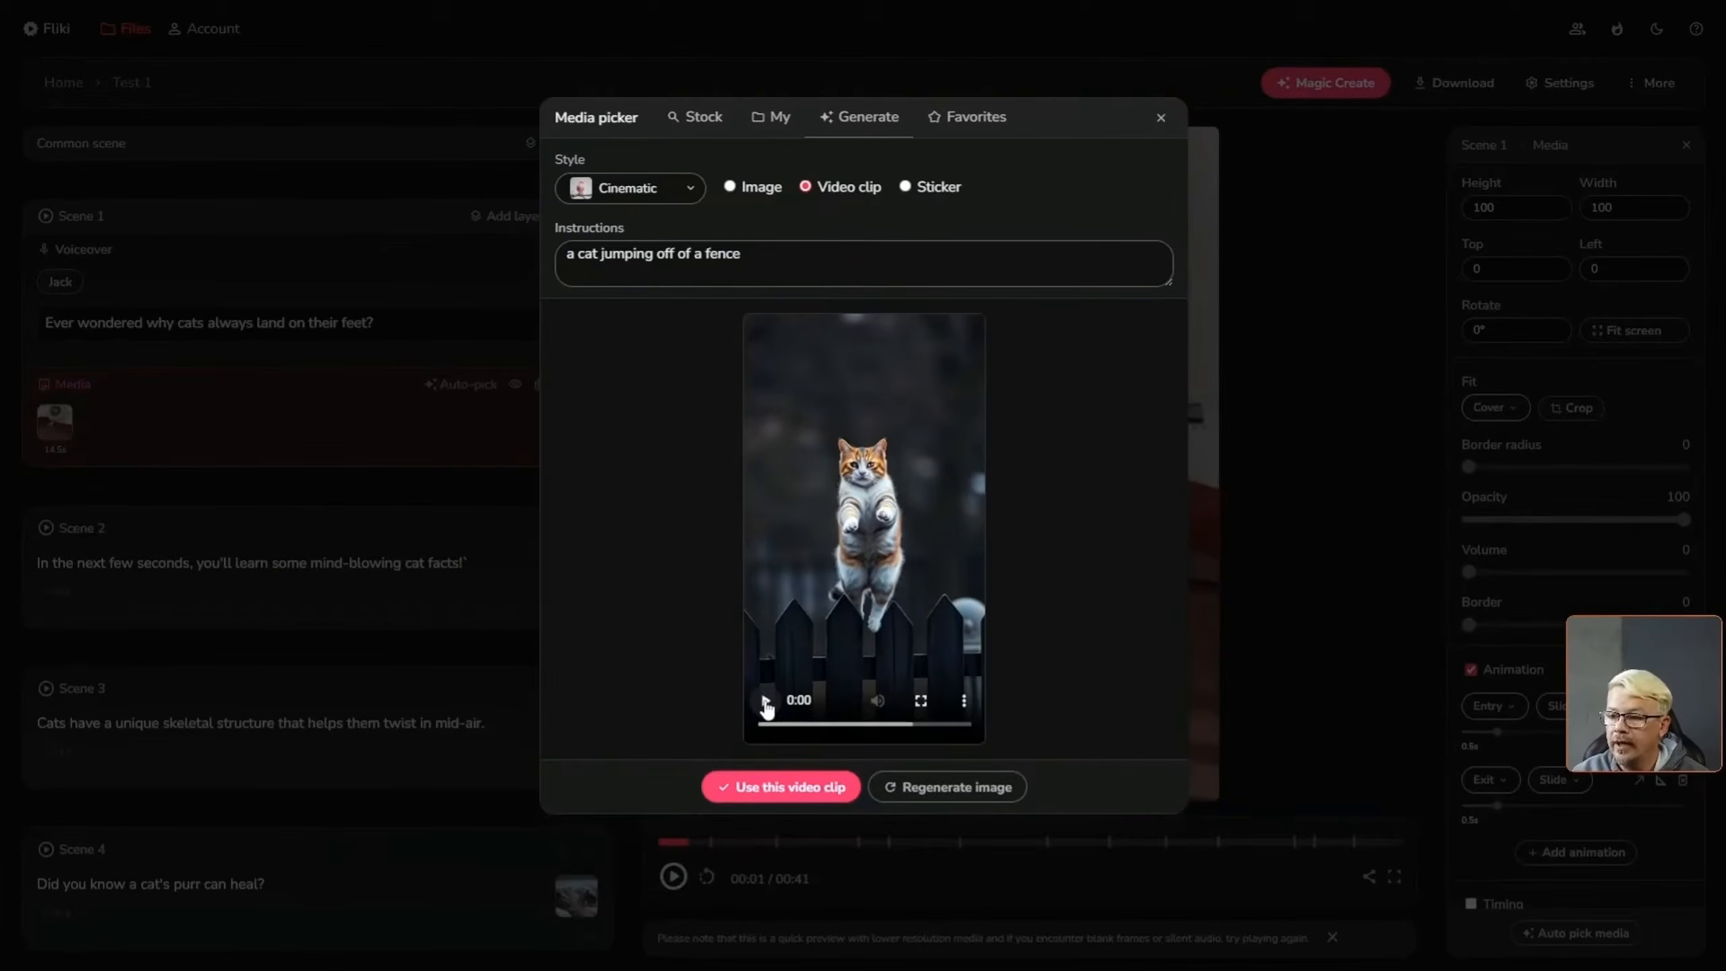
Play the generated fence clip, use it as Scene 1's media and turn off the layer's animation
left_click(766, 702)
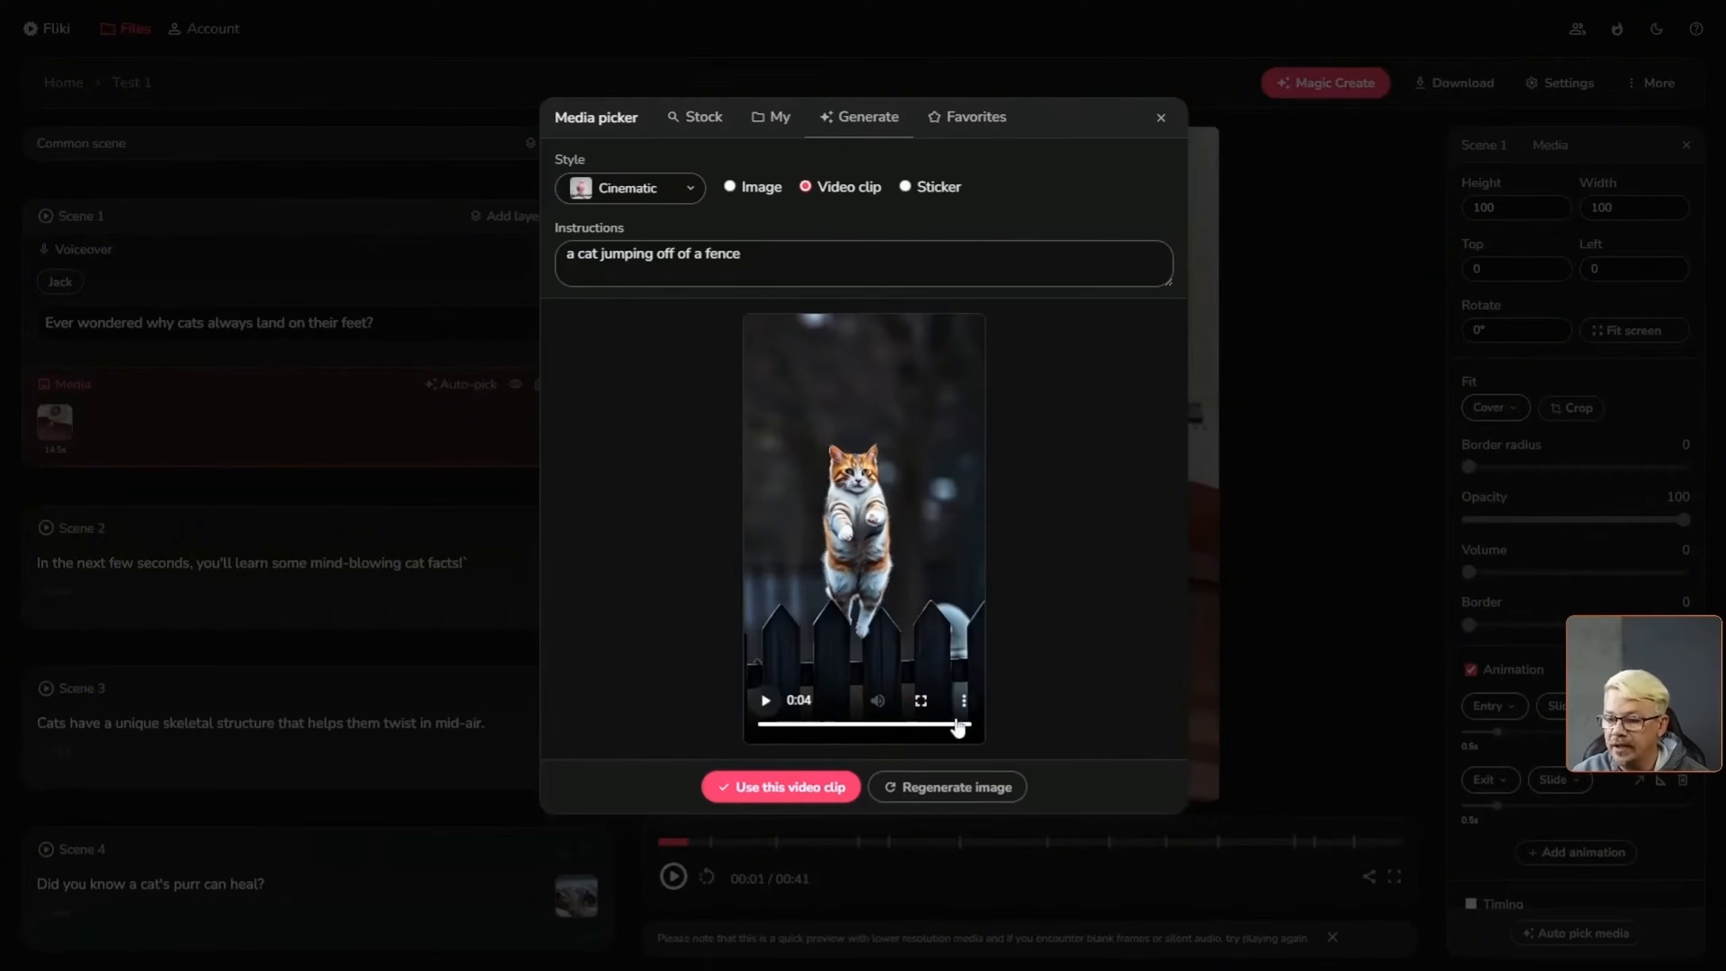
left_click(766, 701)
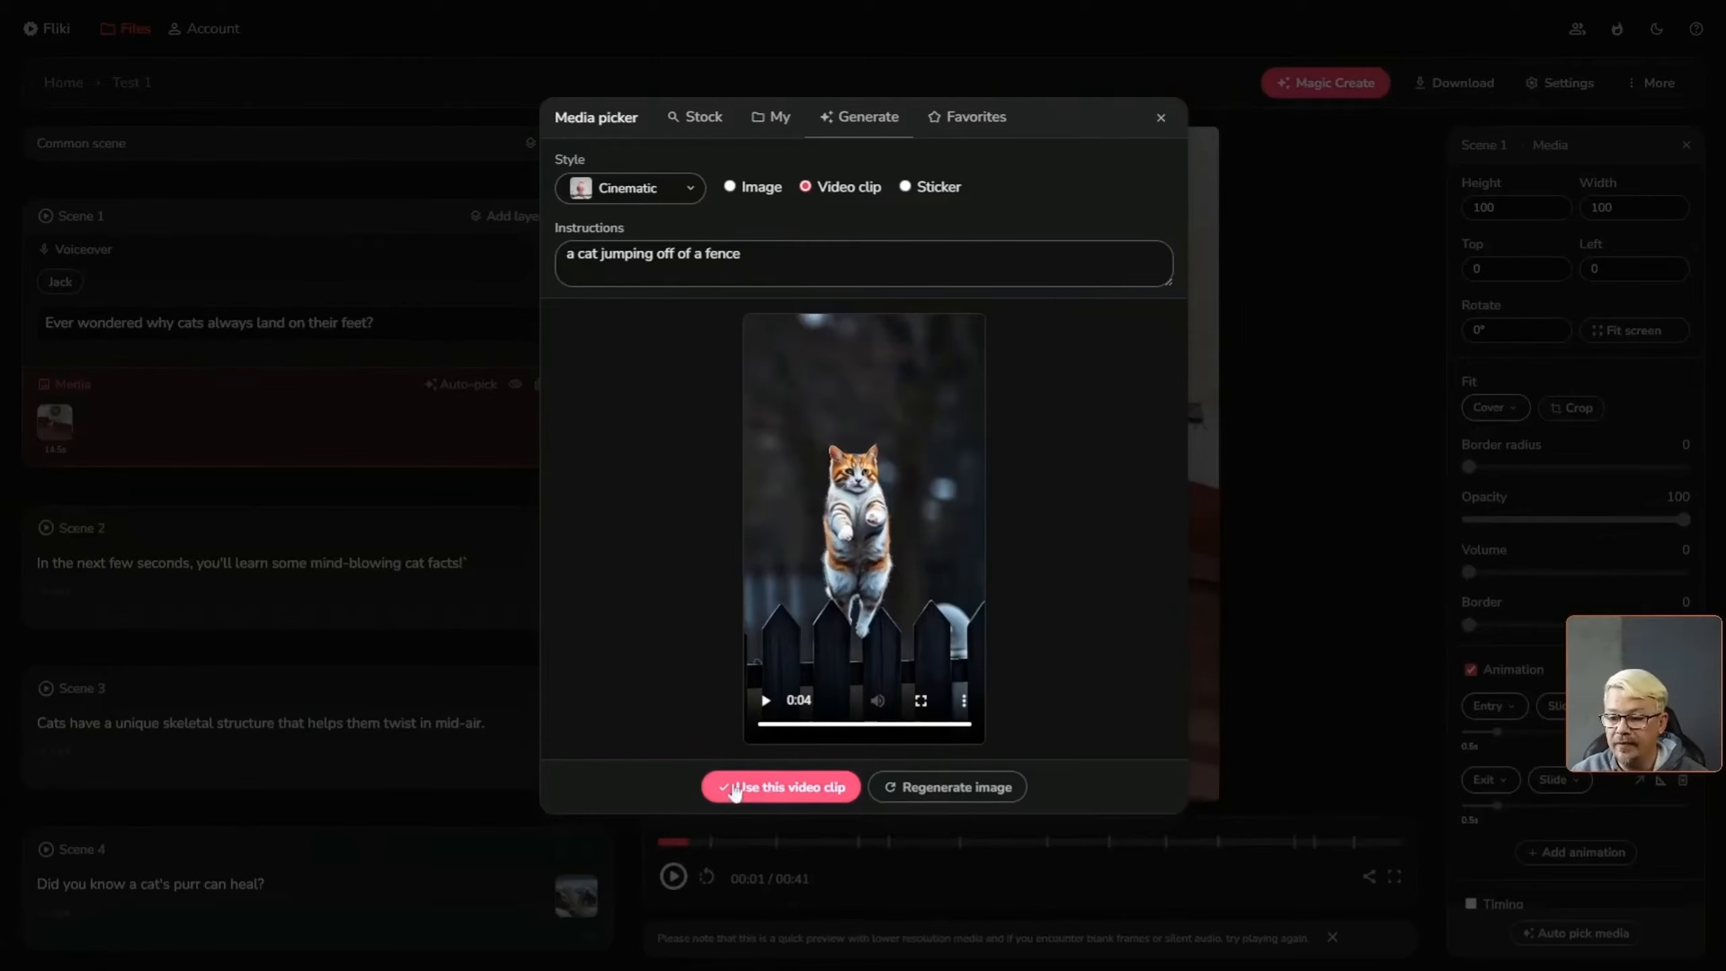
left_click(786, 789)
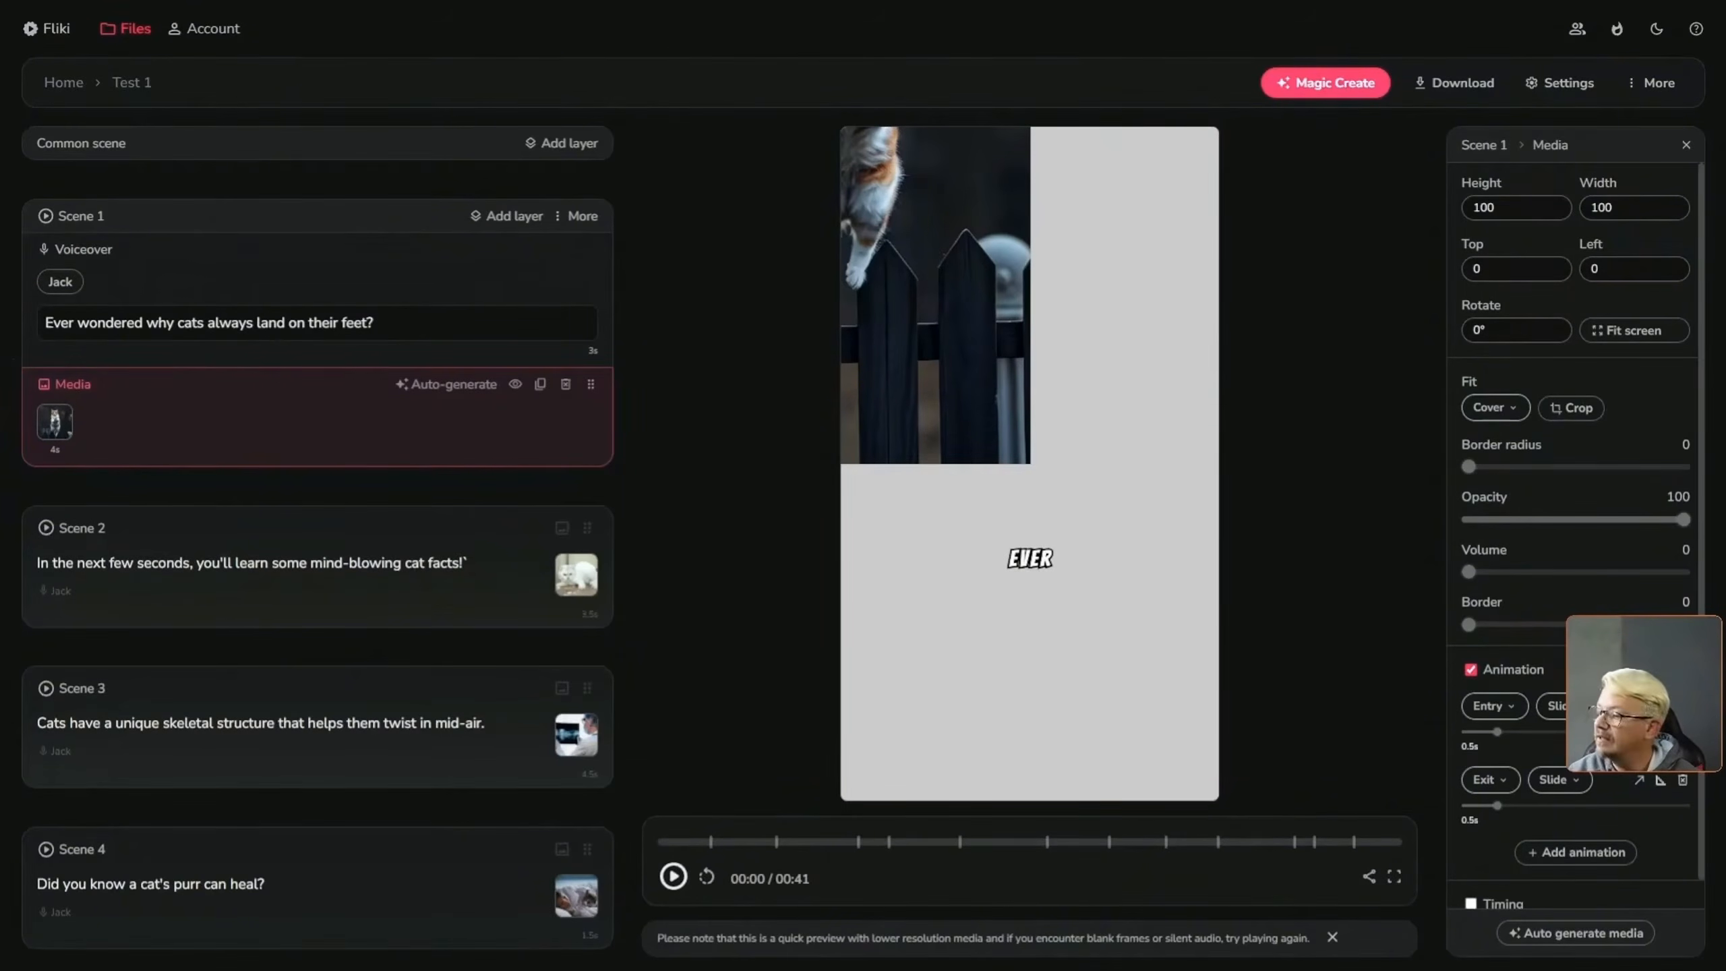
left_click(1469, 670)
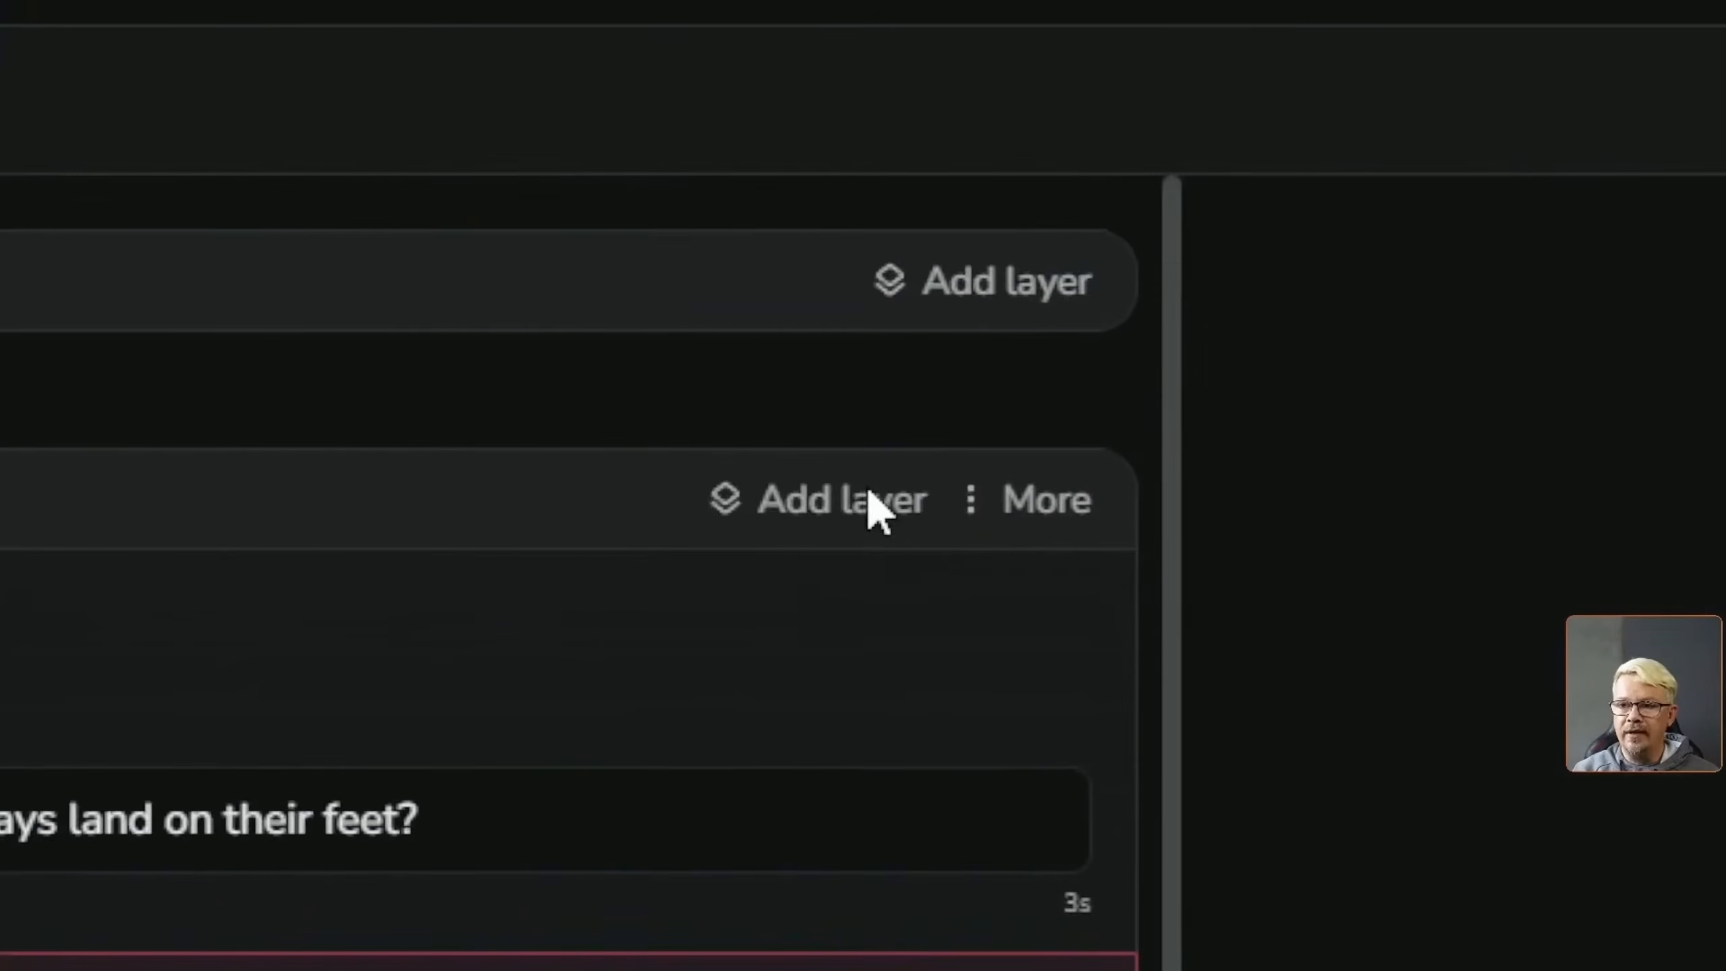
Add a second media layer to Scene 1 and move it between the voiceover and the existing media layer
left_click(521, 221)
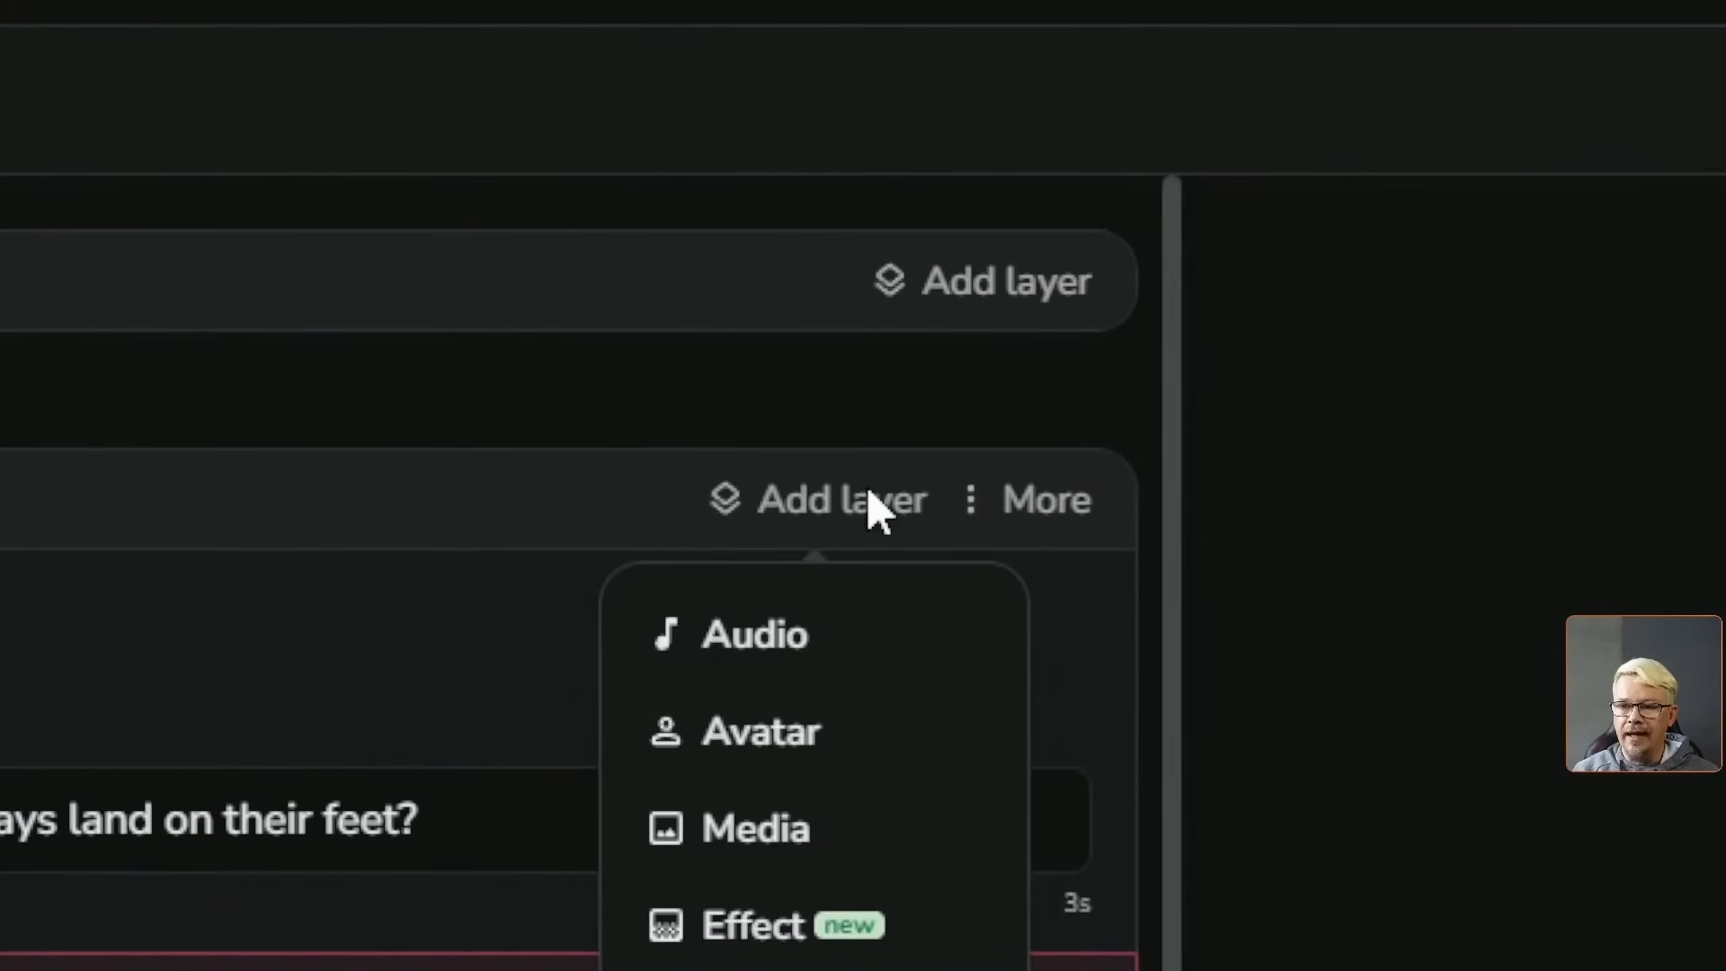
left_click(776, 833)
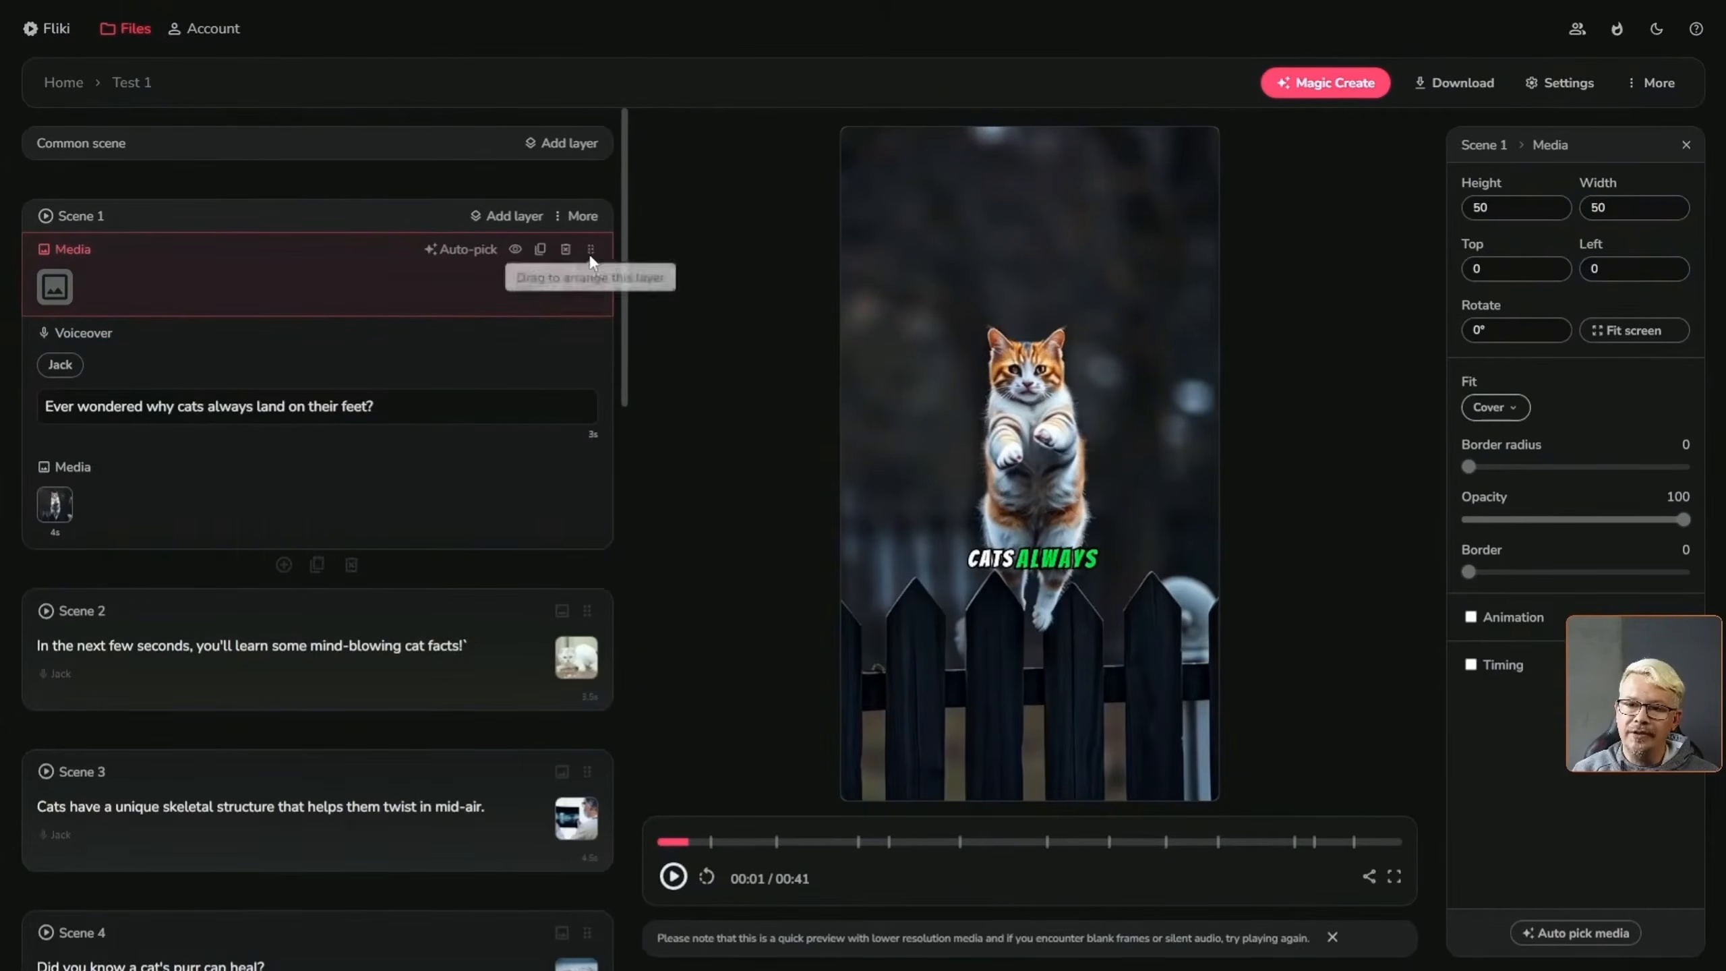
left_click_drag(591, 251, 577, 361)
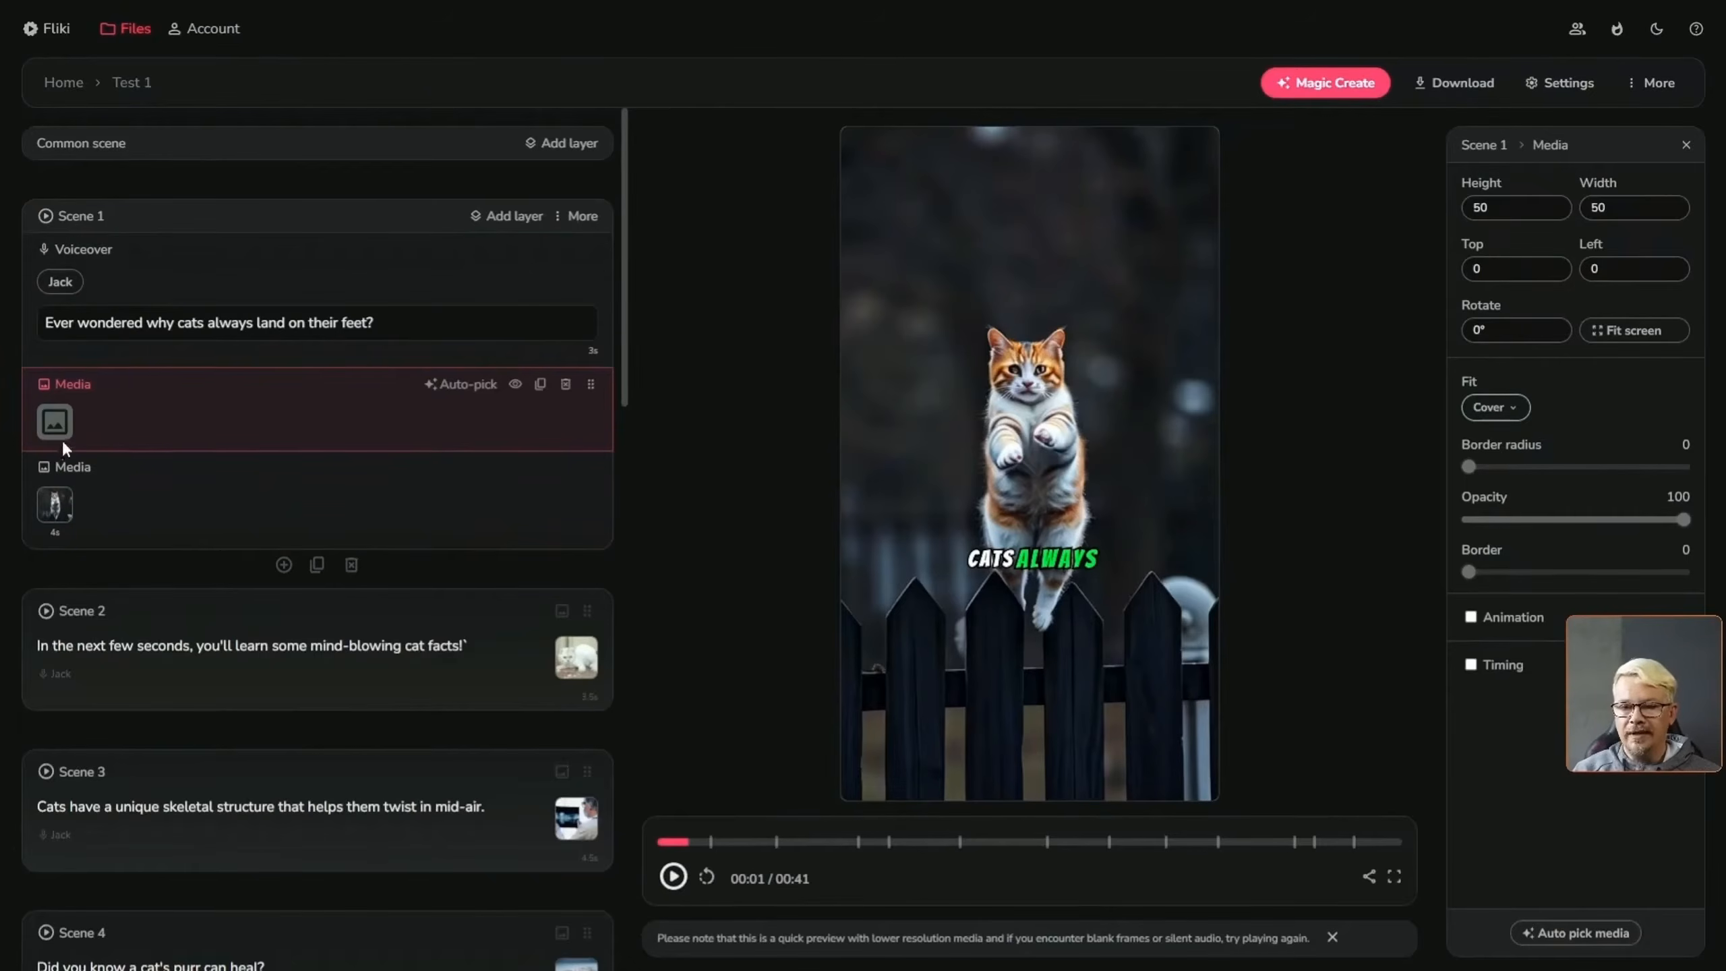
Search stock videos for "thinking" and fill the new media layer with the clip of the woman tapping her temple
left_click(55, 422)
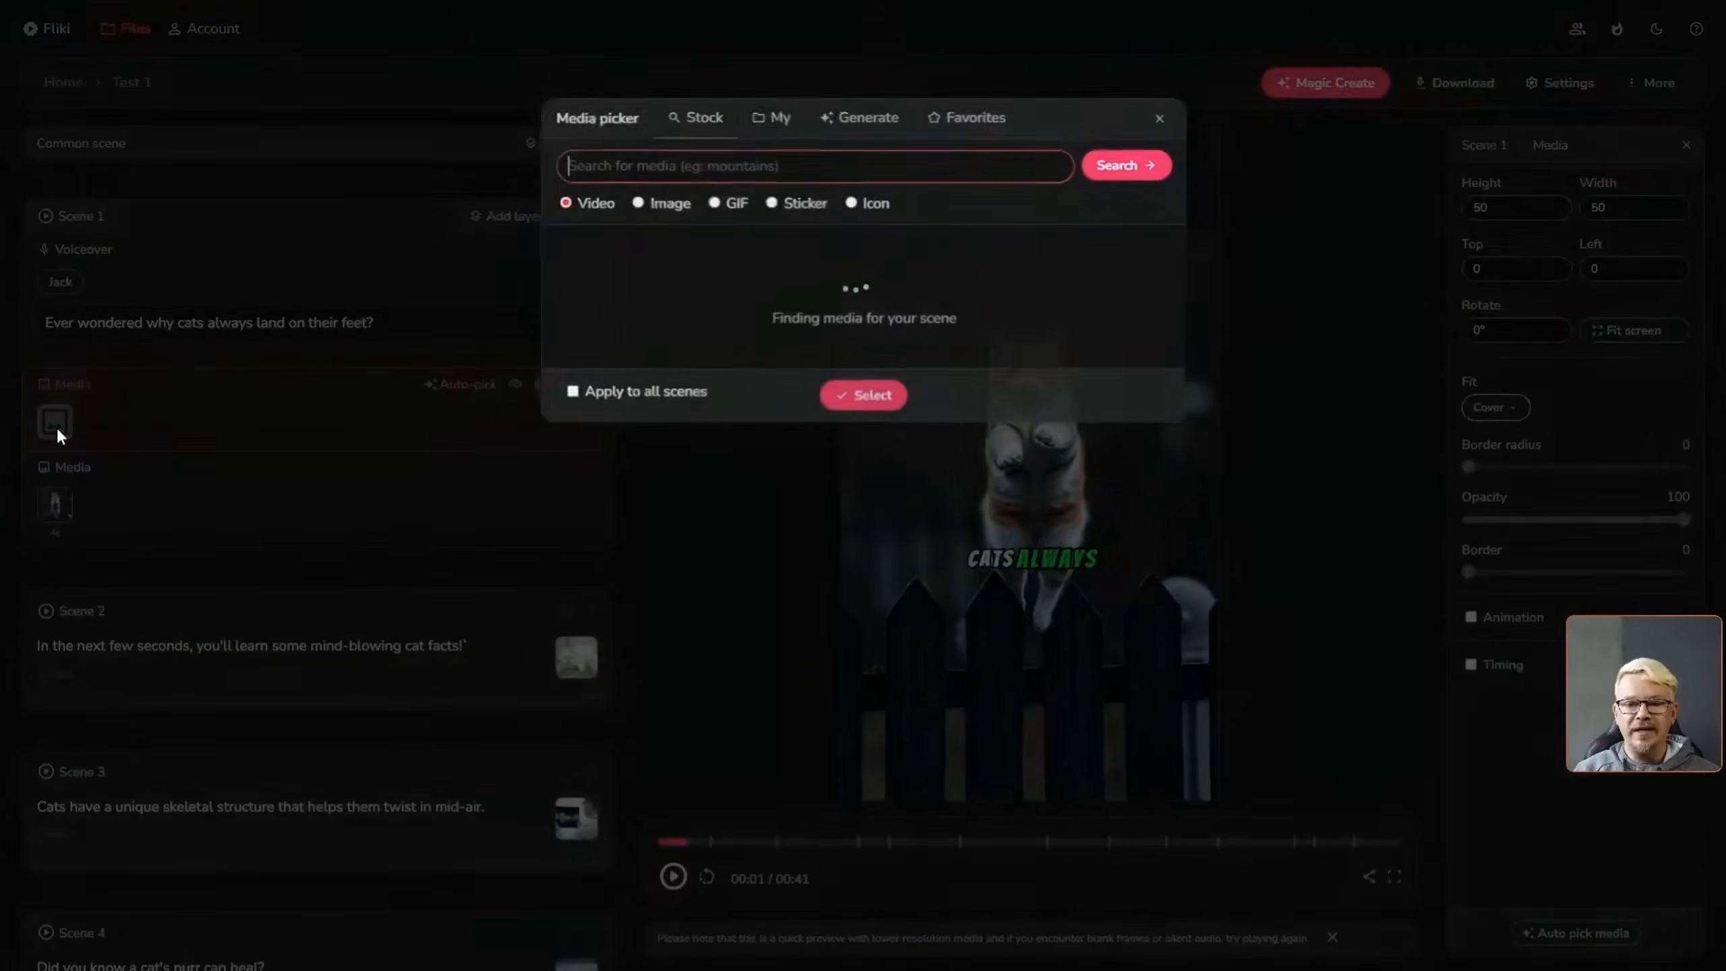
type("thinking")
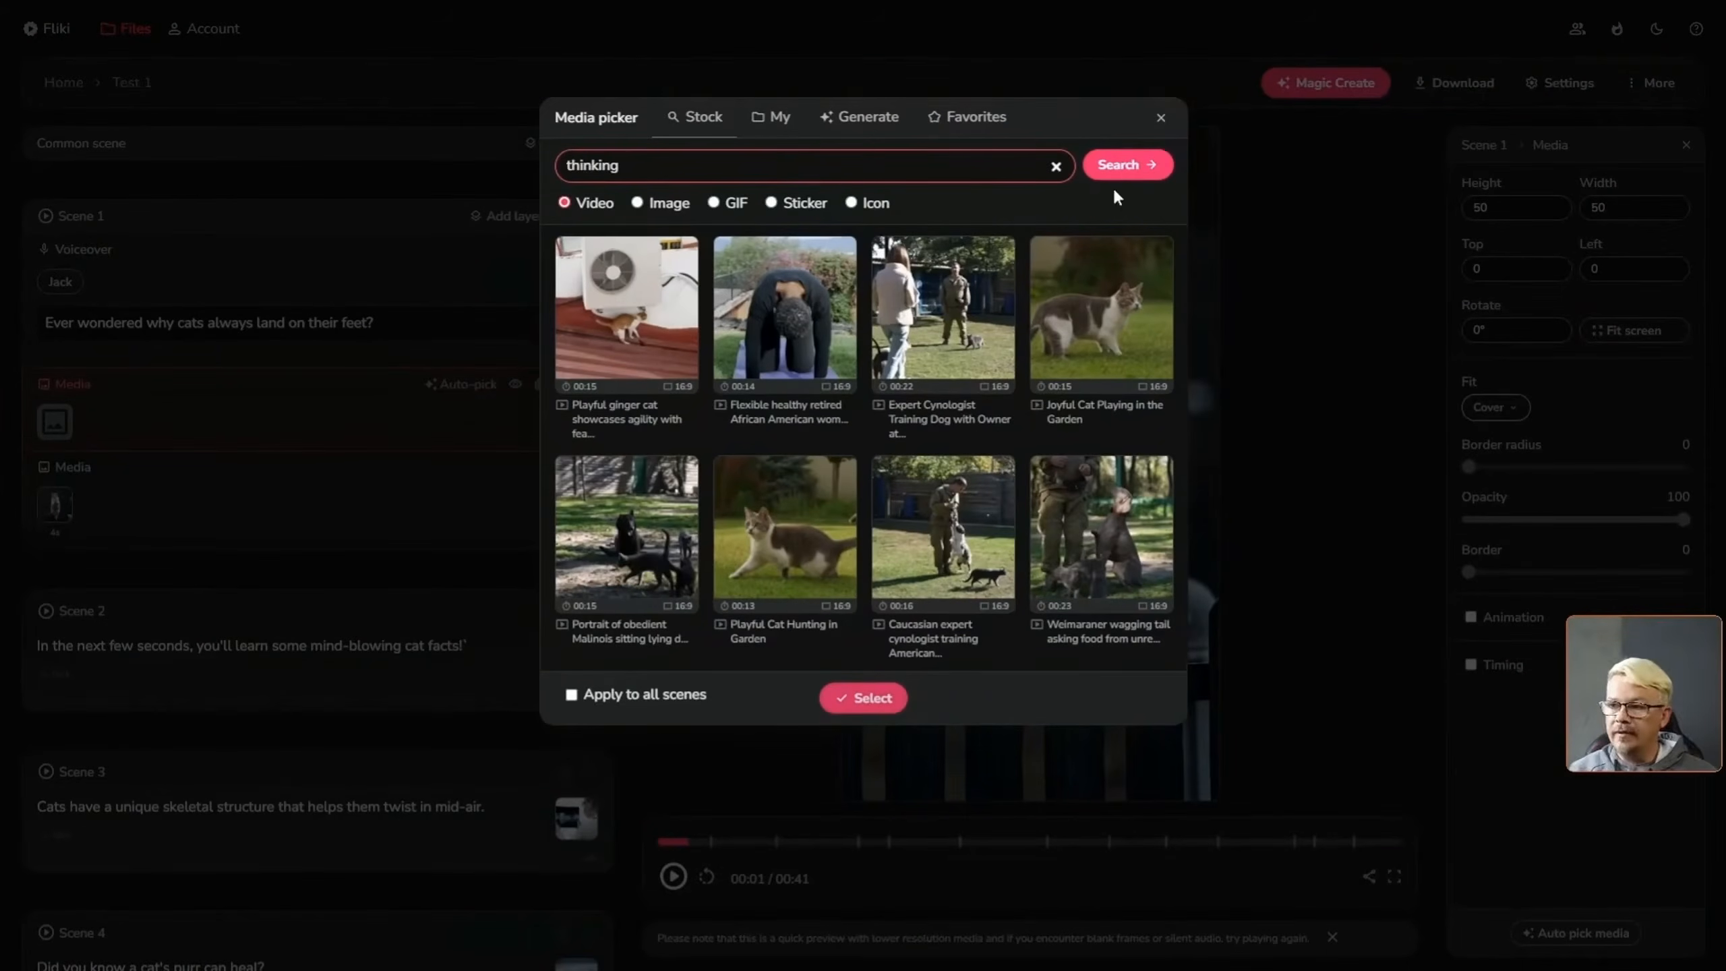
left_click(1132, 166)
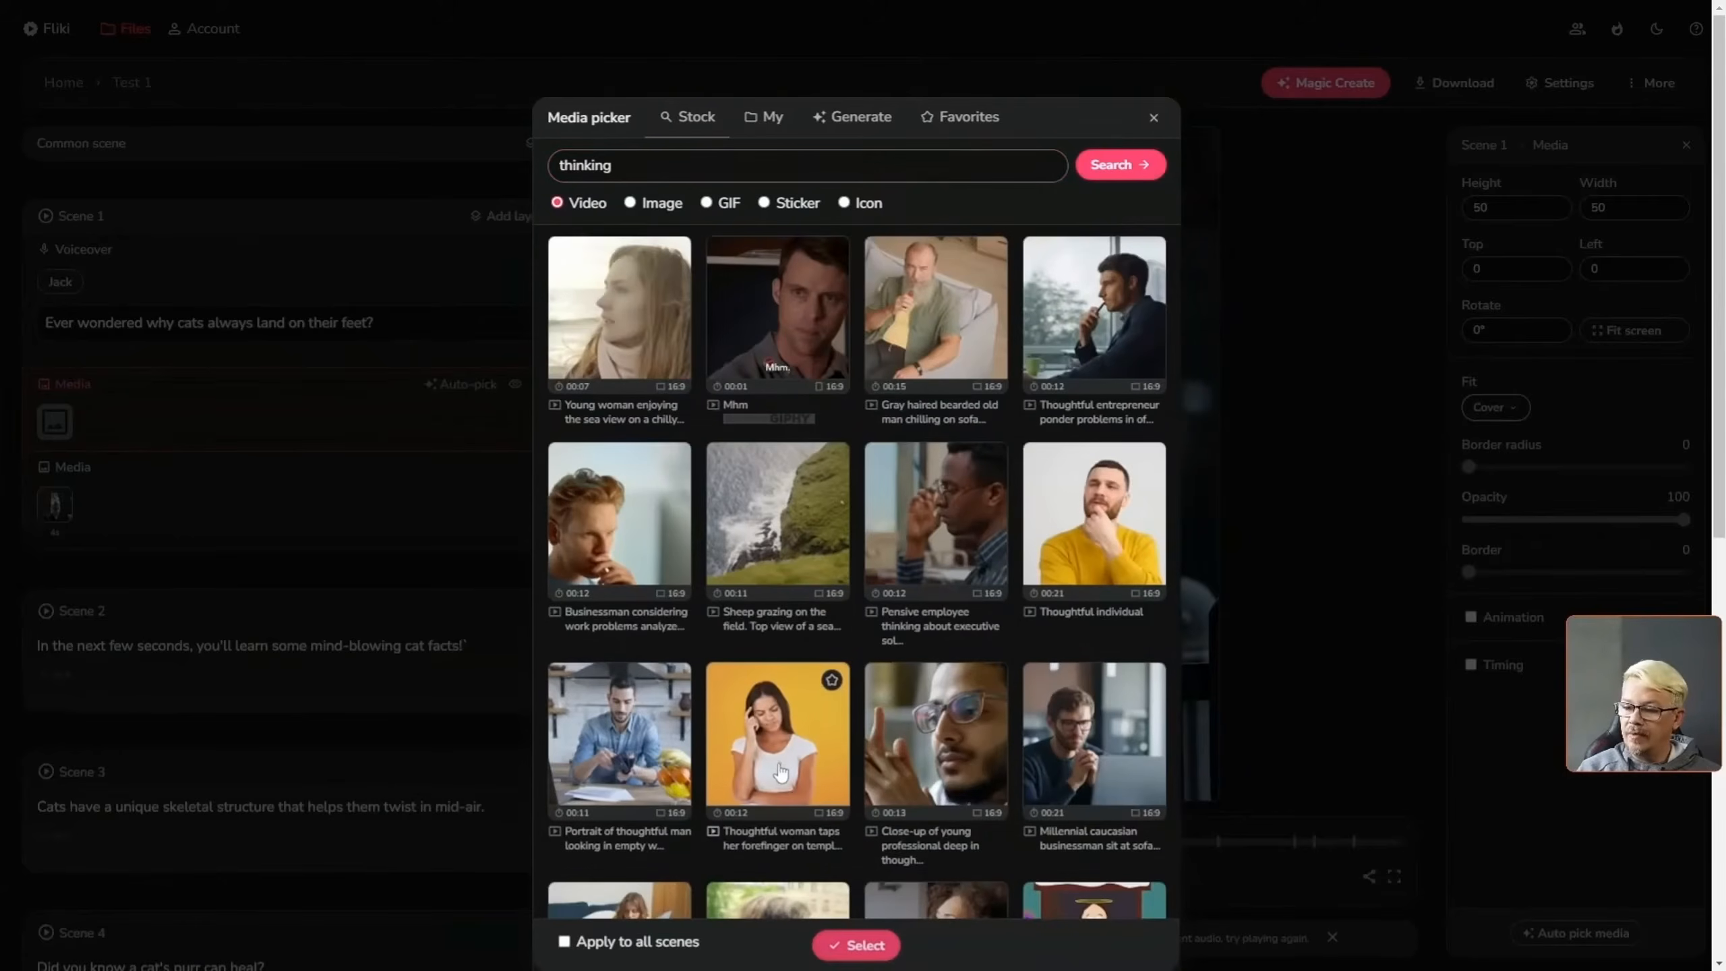
left_click(855, 945)
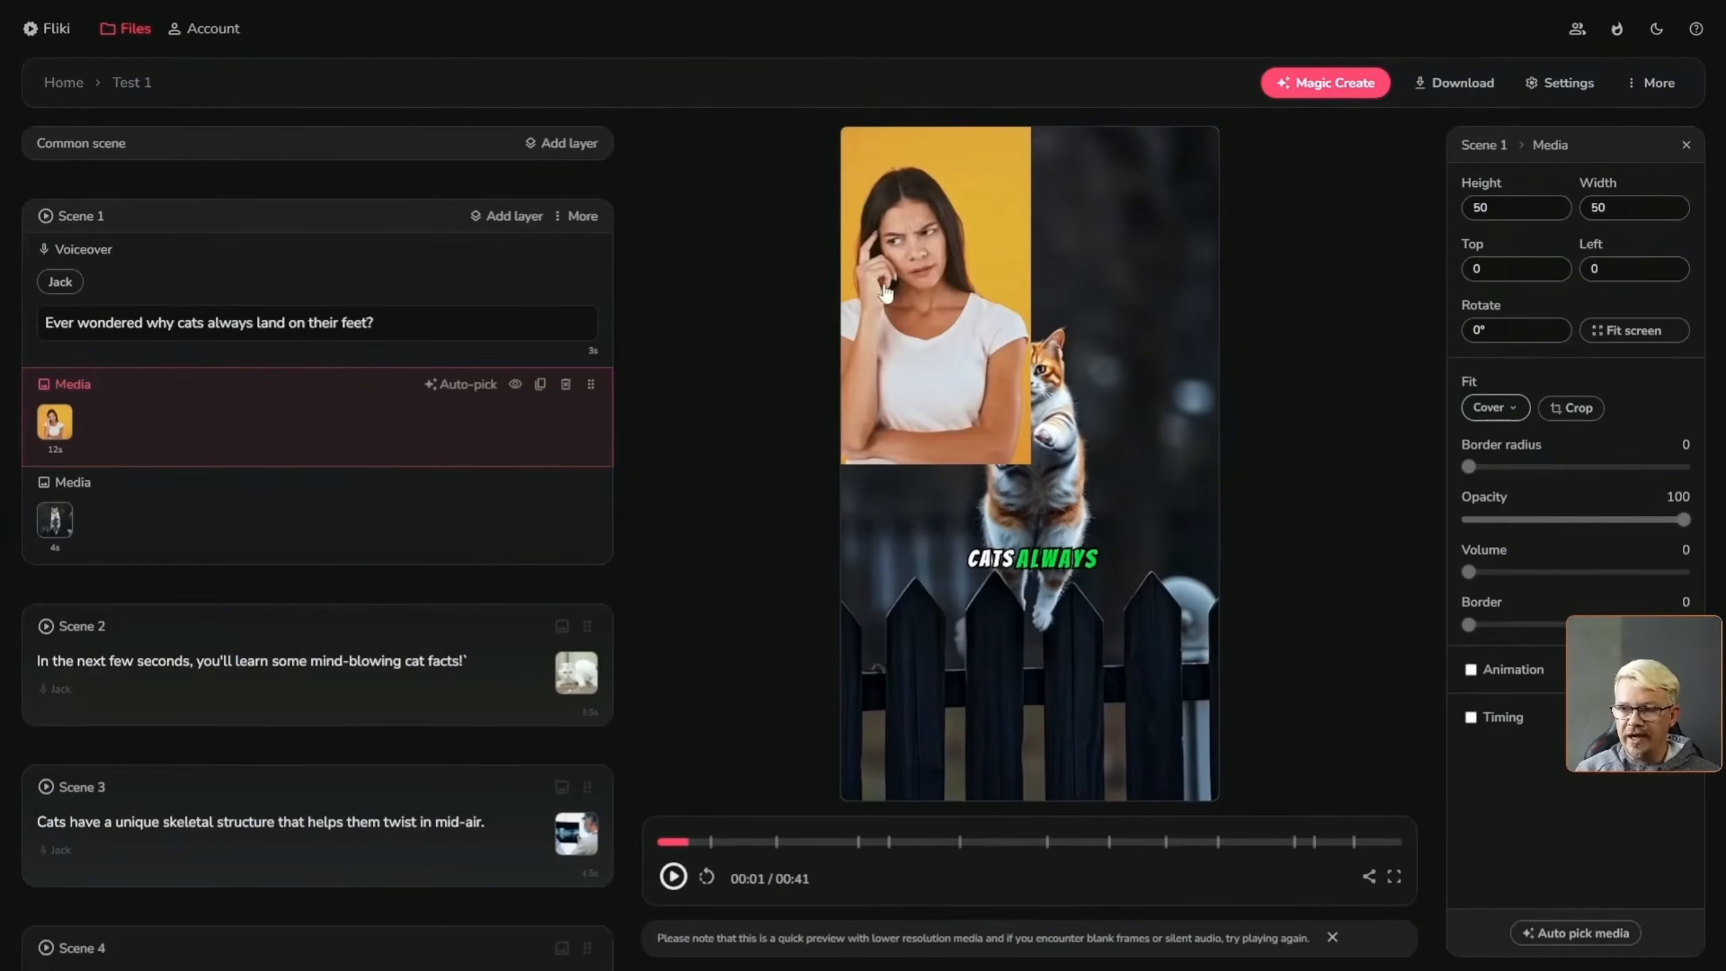
Fit the thinking woman's clip to the whole screen and scrub the preview to check it
left_click(921, 260)
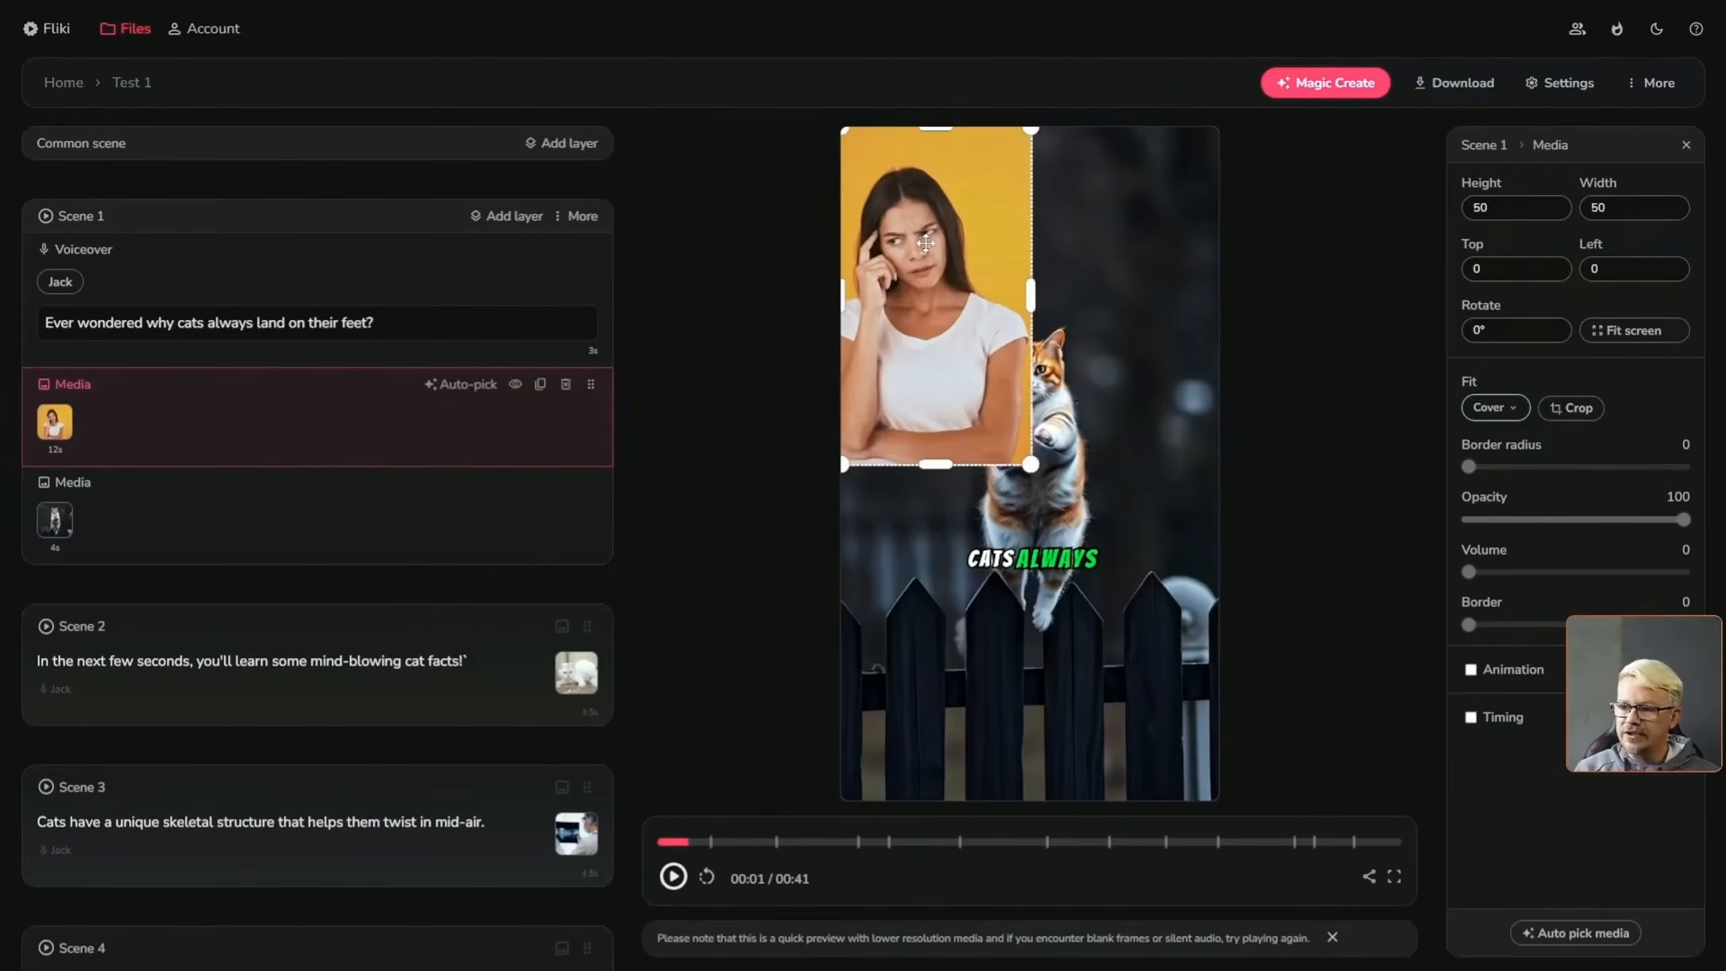
left_click(1634, 330)
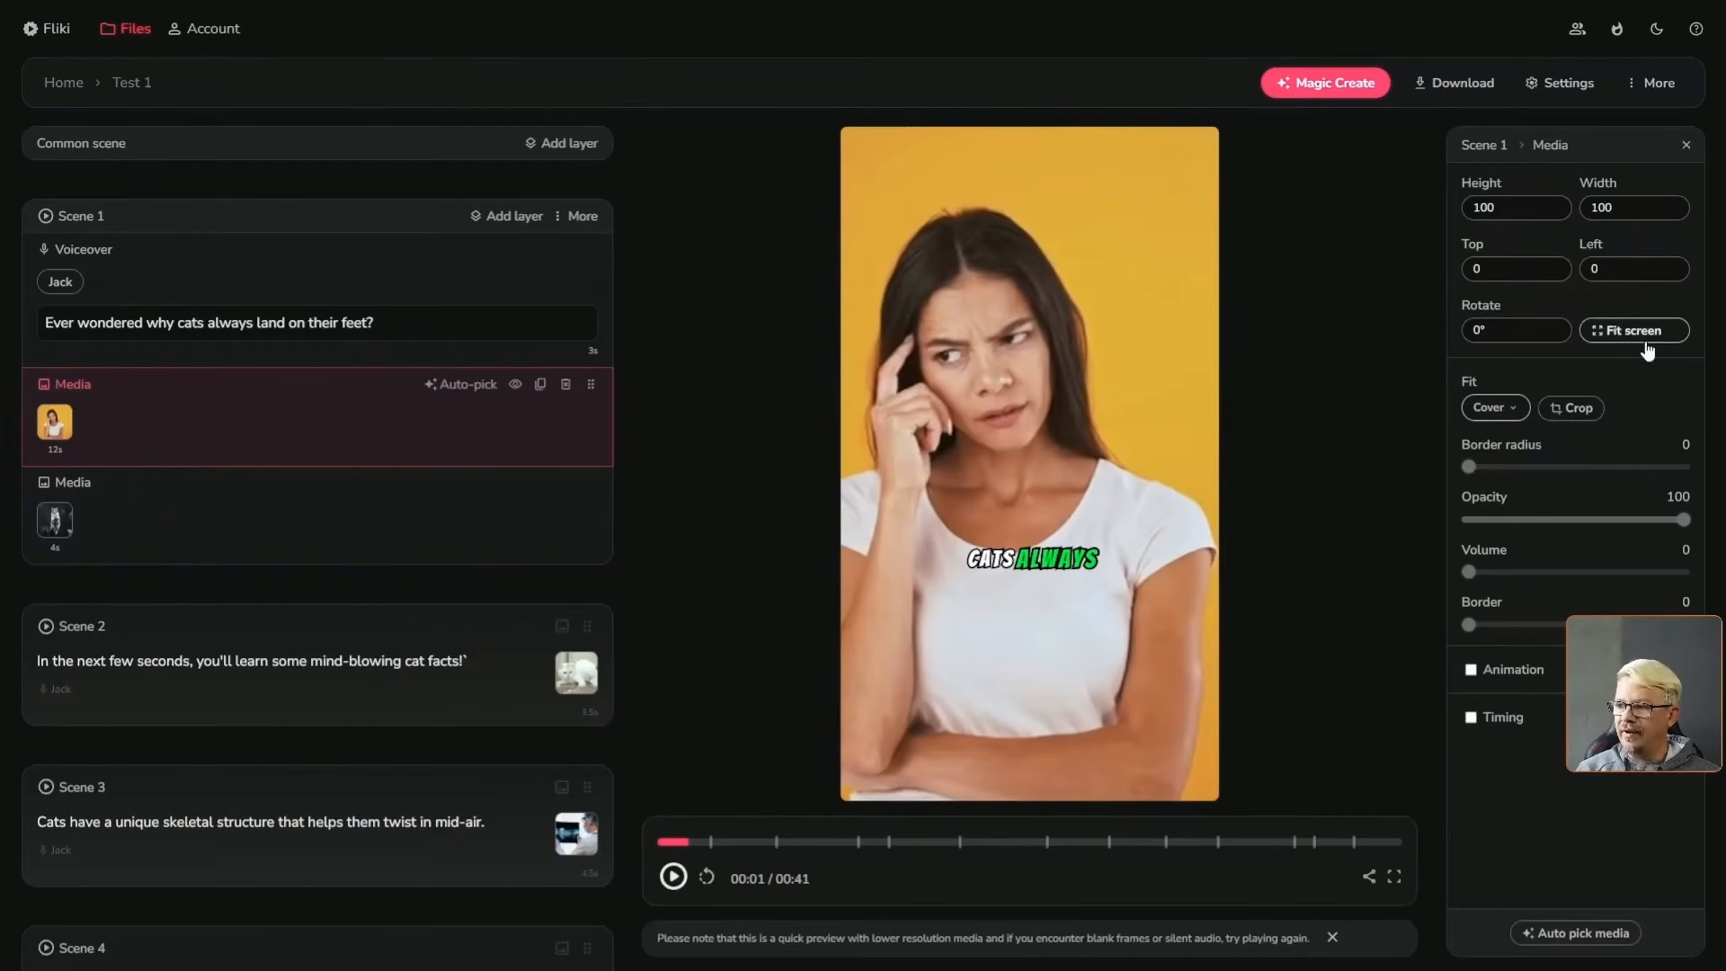
mouse_move(692, 839)
left_mouse_down()
mouse_move(647, 839)
mouse_move(721, 836)
mouse_move(674, 835)
left_mouse_up()
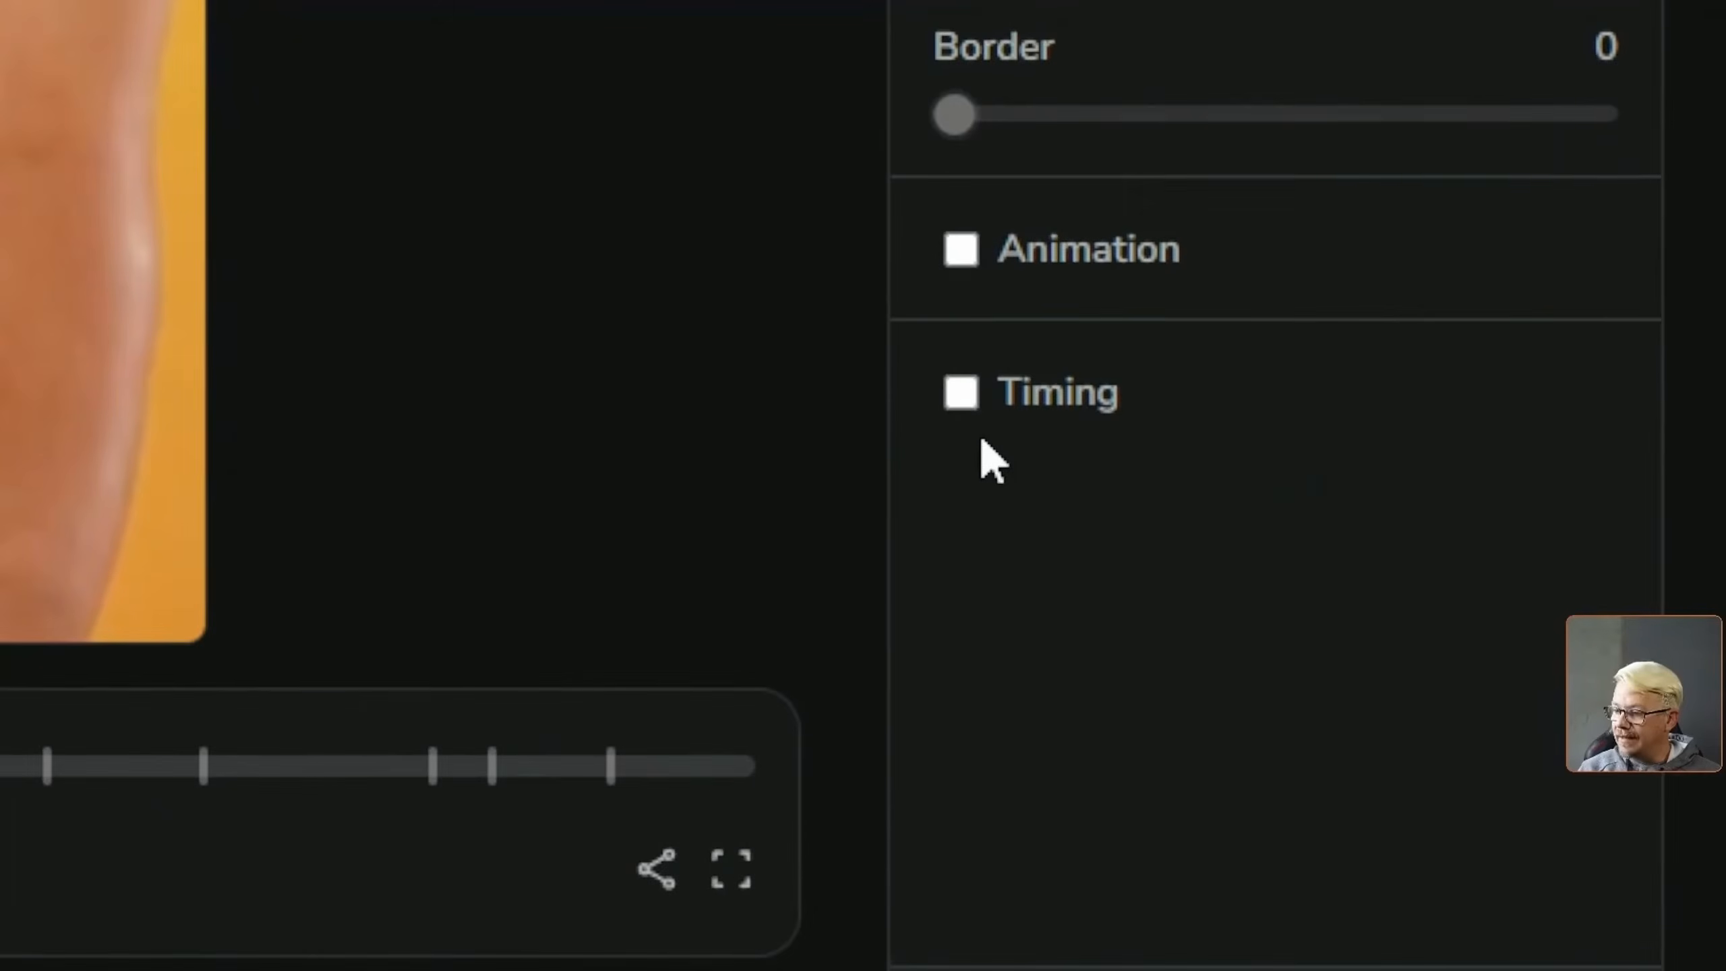
Enable timing for the thinking woman's clip in Scene 1 and end its scene time at 1.5 s
left_click(959, 413)
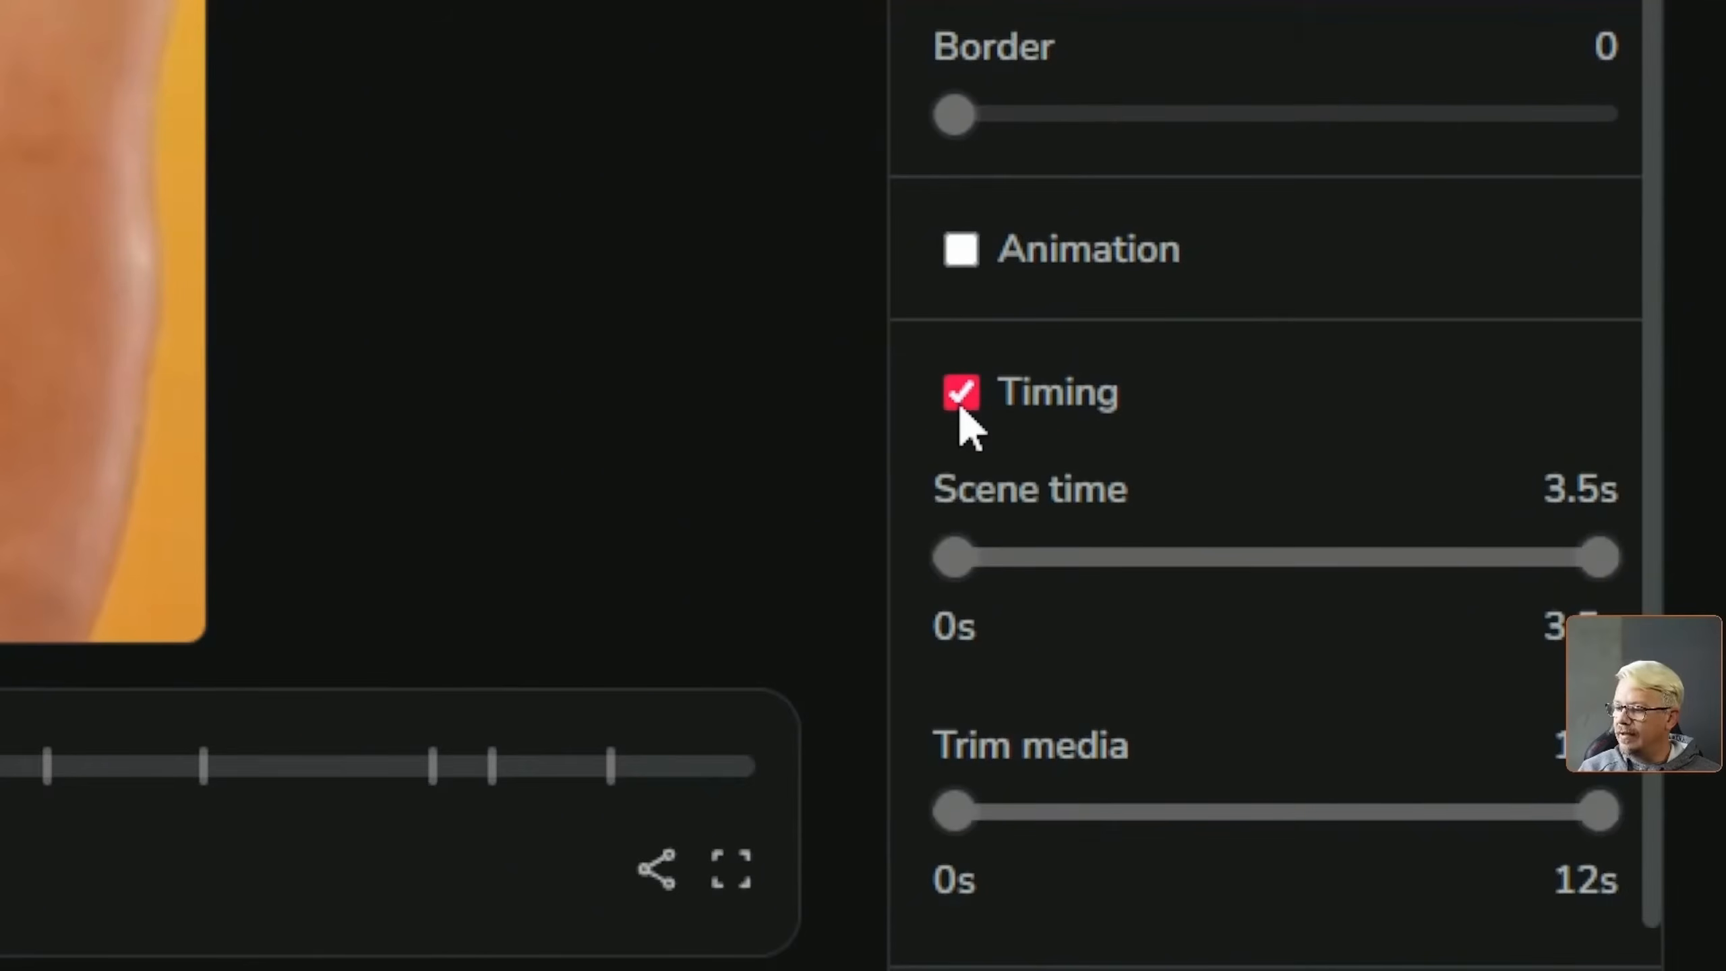
scroll(1291, 701, "down", 1)
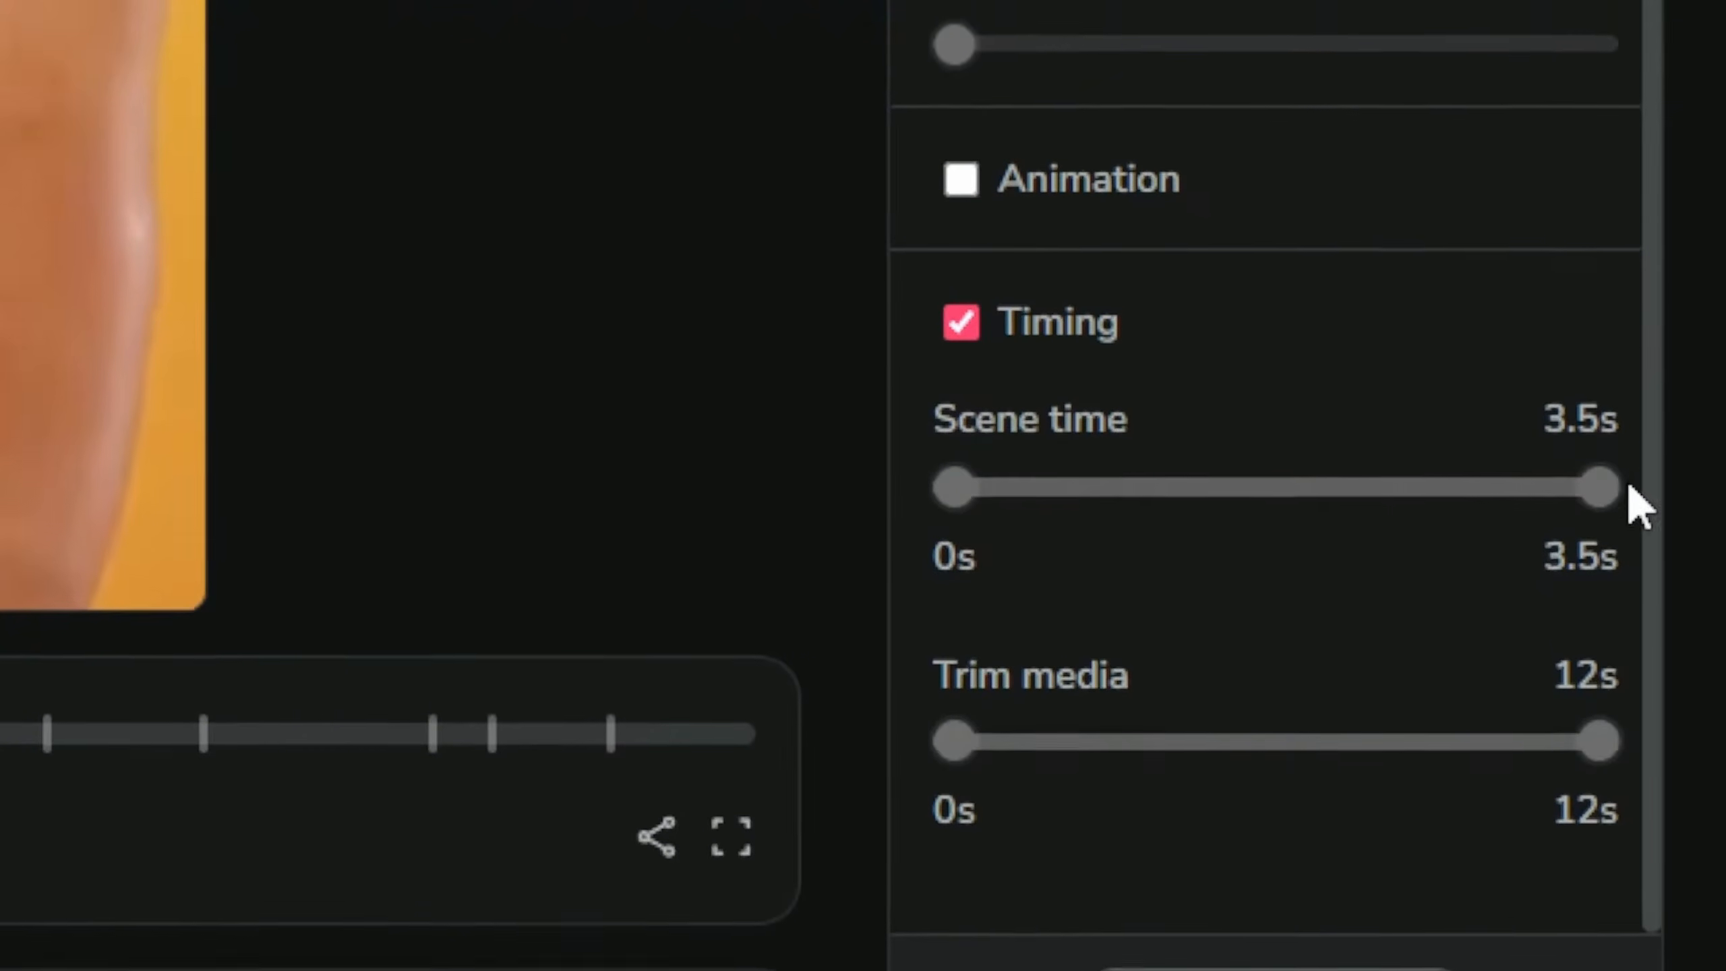
left_click_drag(1598, 460, 1274, 502)
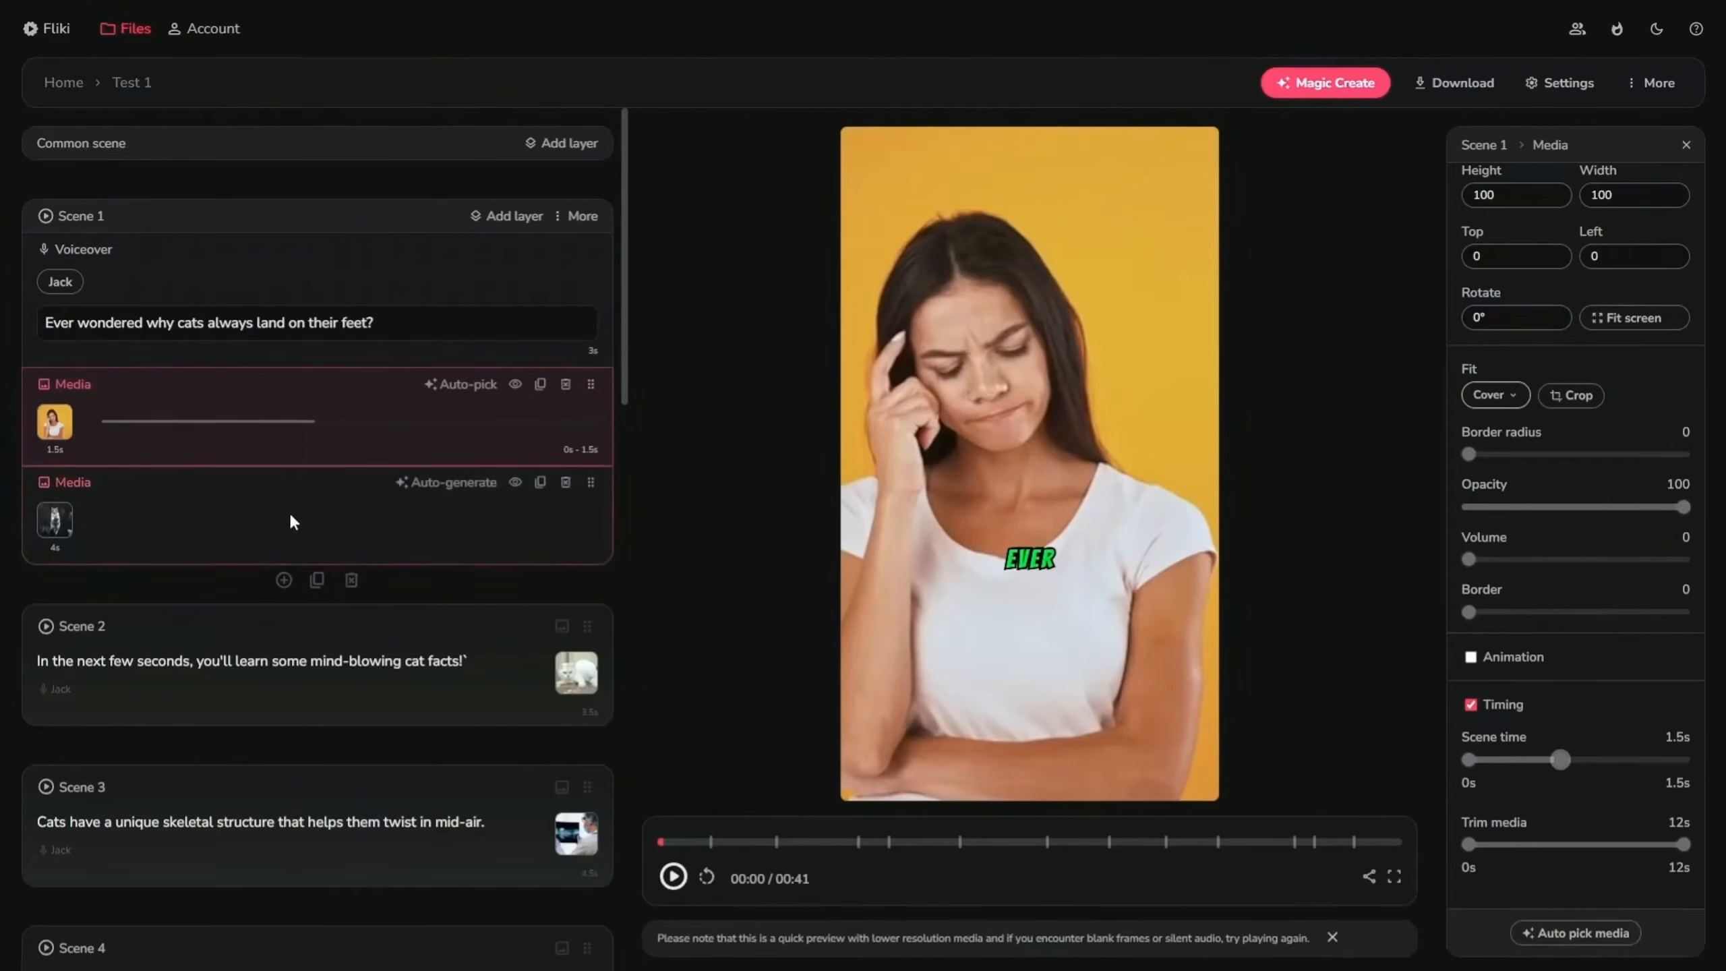
Enable timing for Scene 1's fence cat clip and start its scene time at 1.5 s
left_click(208, 527)
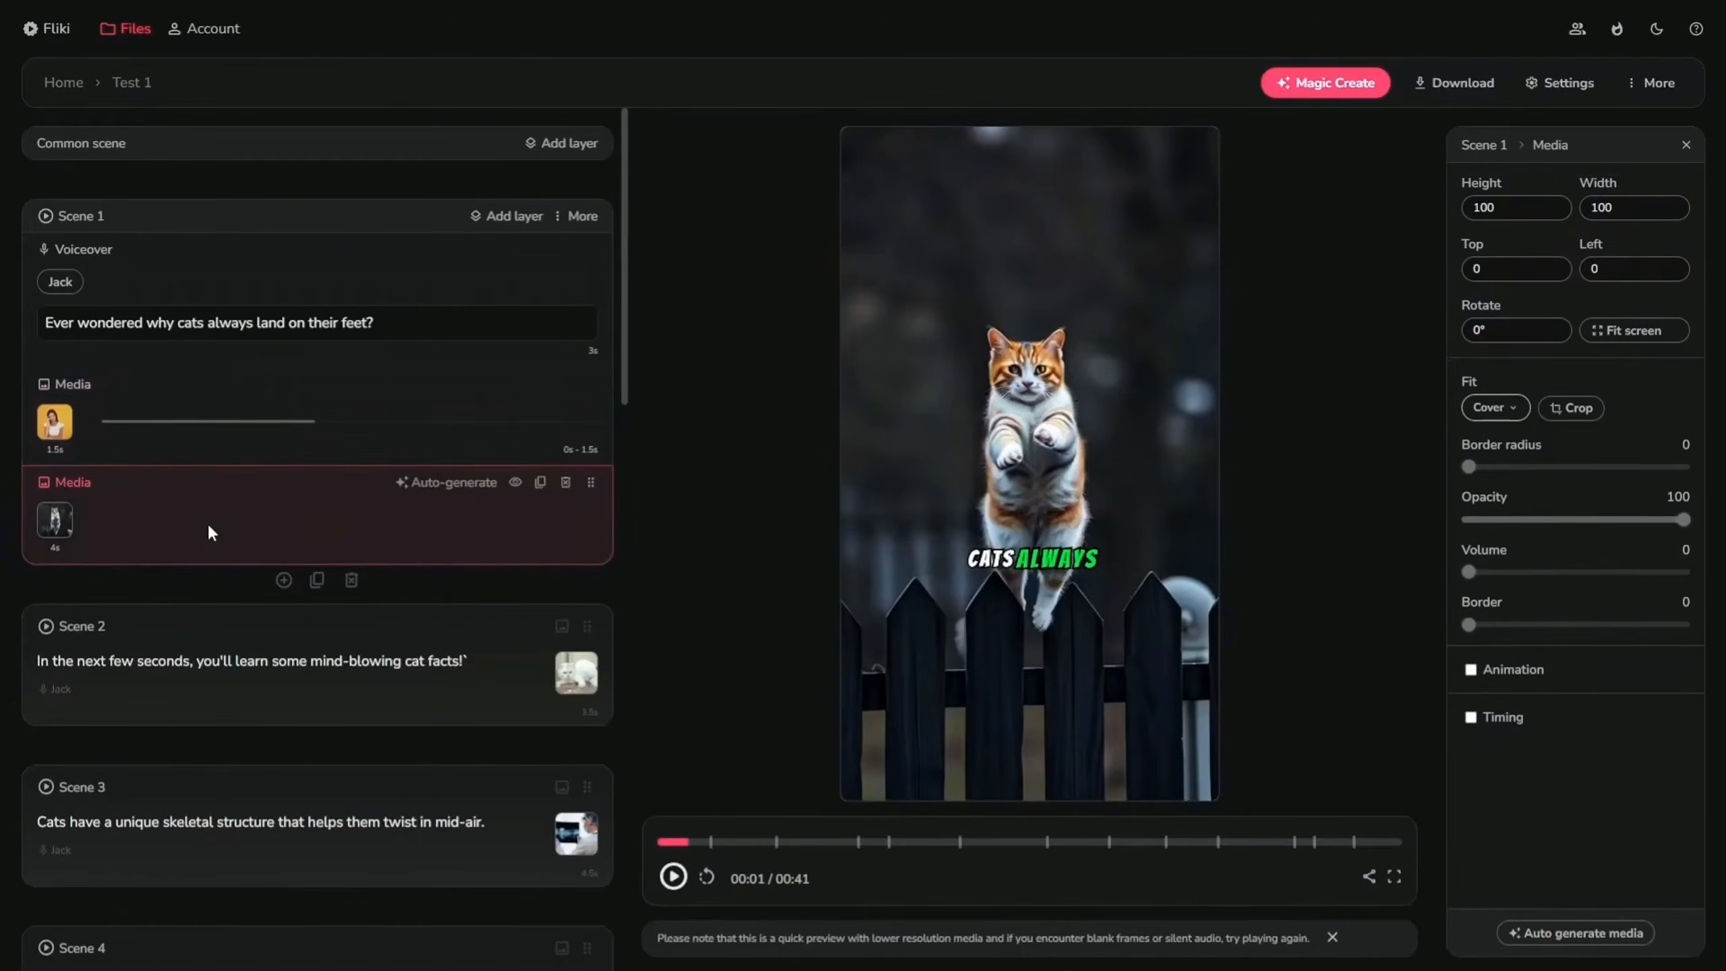
left_click(1471, 718)
scroll(1664, 825, "down", 1)
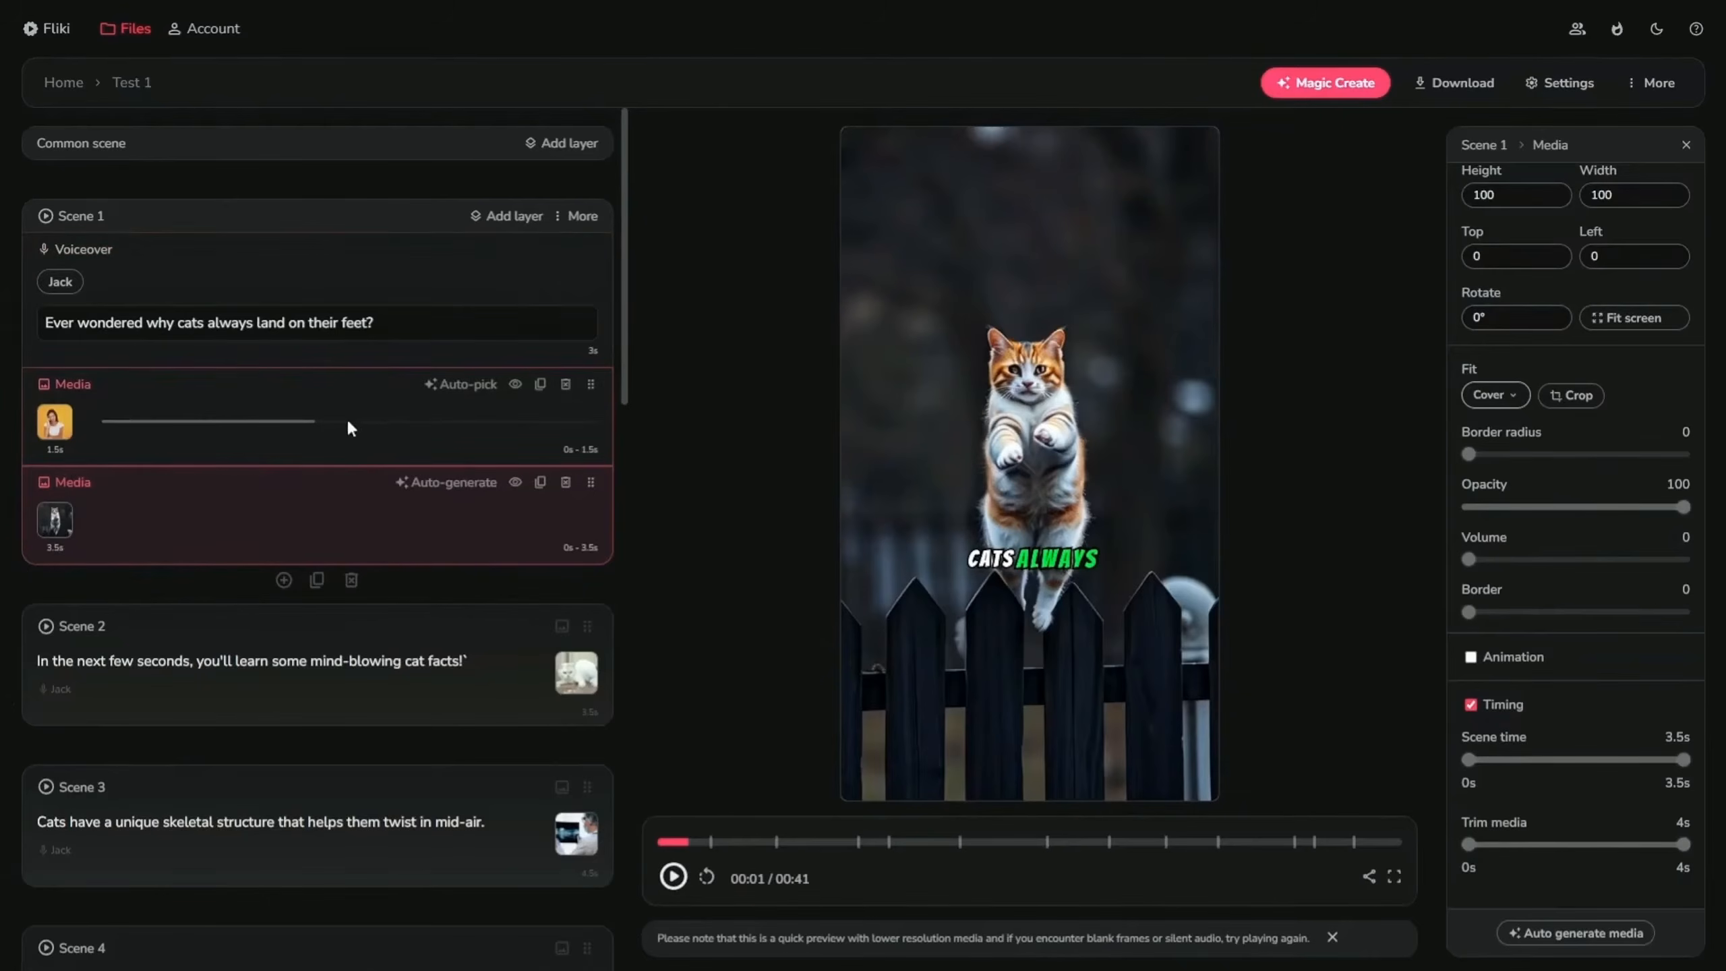
left_click_drag(1469, 759, 1560, 759)
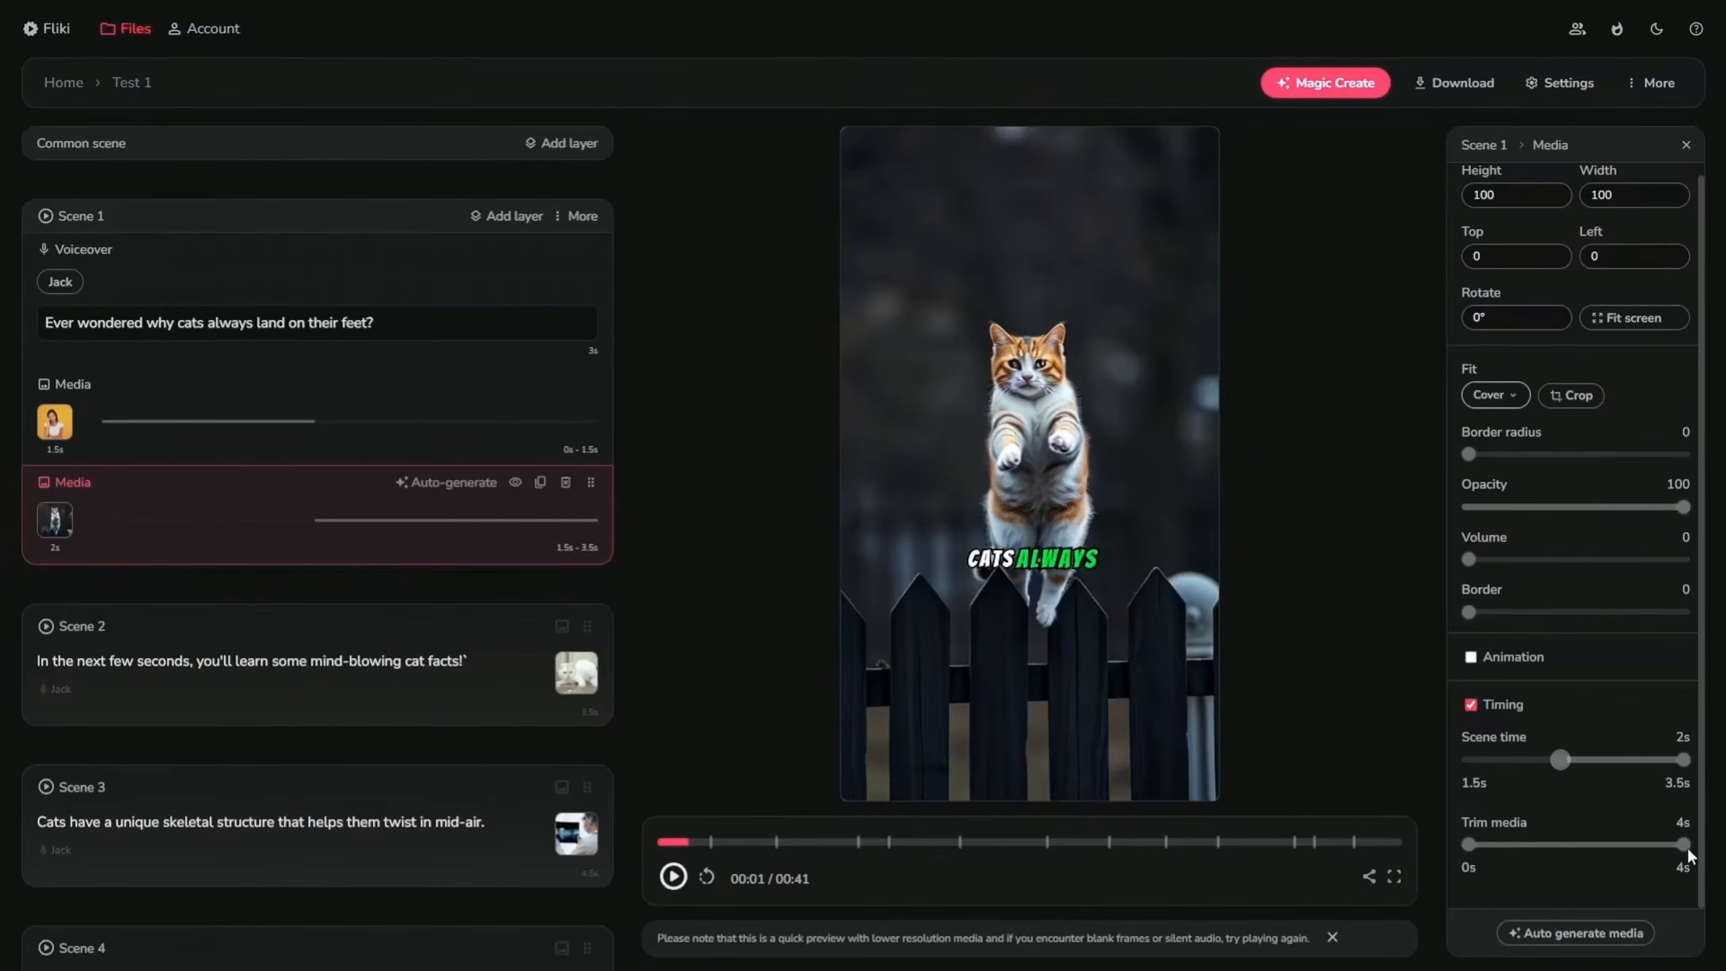
Trim the fence cat clip so that it uses the media from 2 s to 4 s
left_click_drag(1686, 847, 1721, 843)
left_click_drag(1539, 861, 1685, 845)
left_click_drag(1471, 847, 1483, 854)
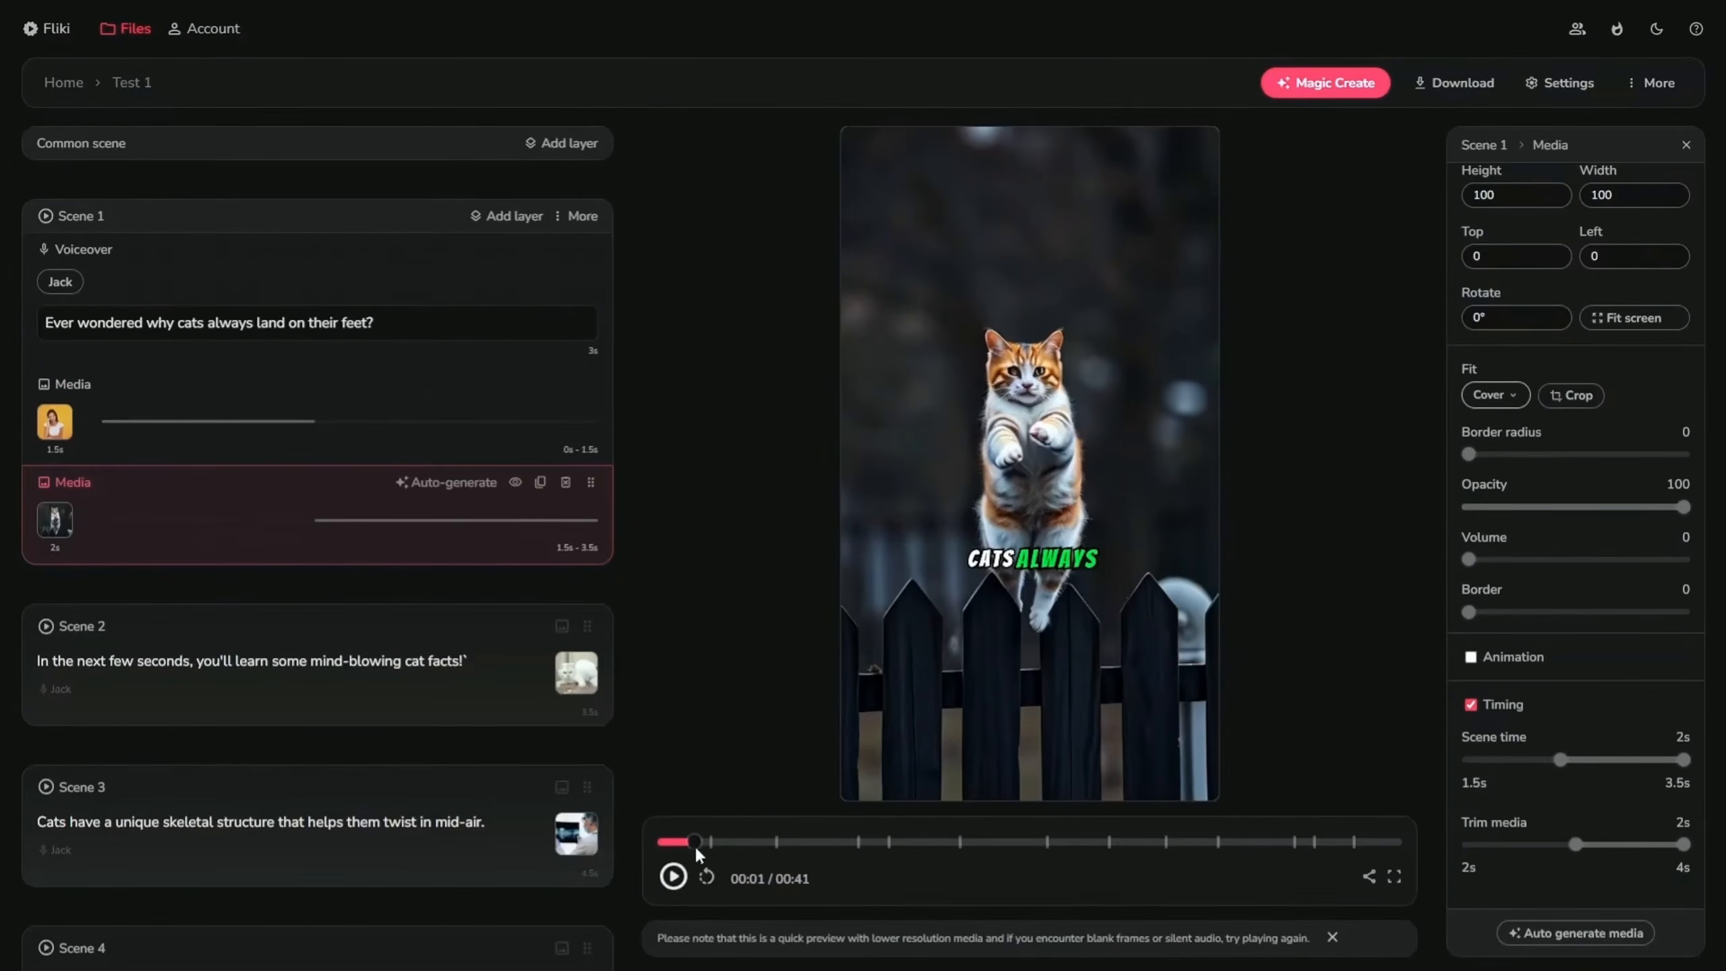
Scrub the preview past Scene 1, then turn the fence cat layer's animation on and off again
left_click_drag(692, 839, 733, 840)
left_click(1471, 657)
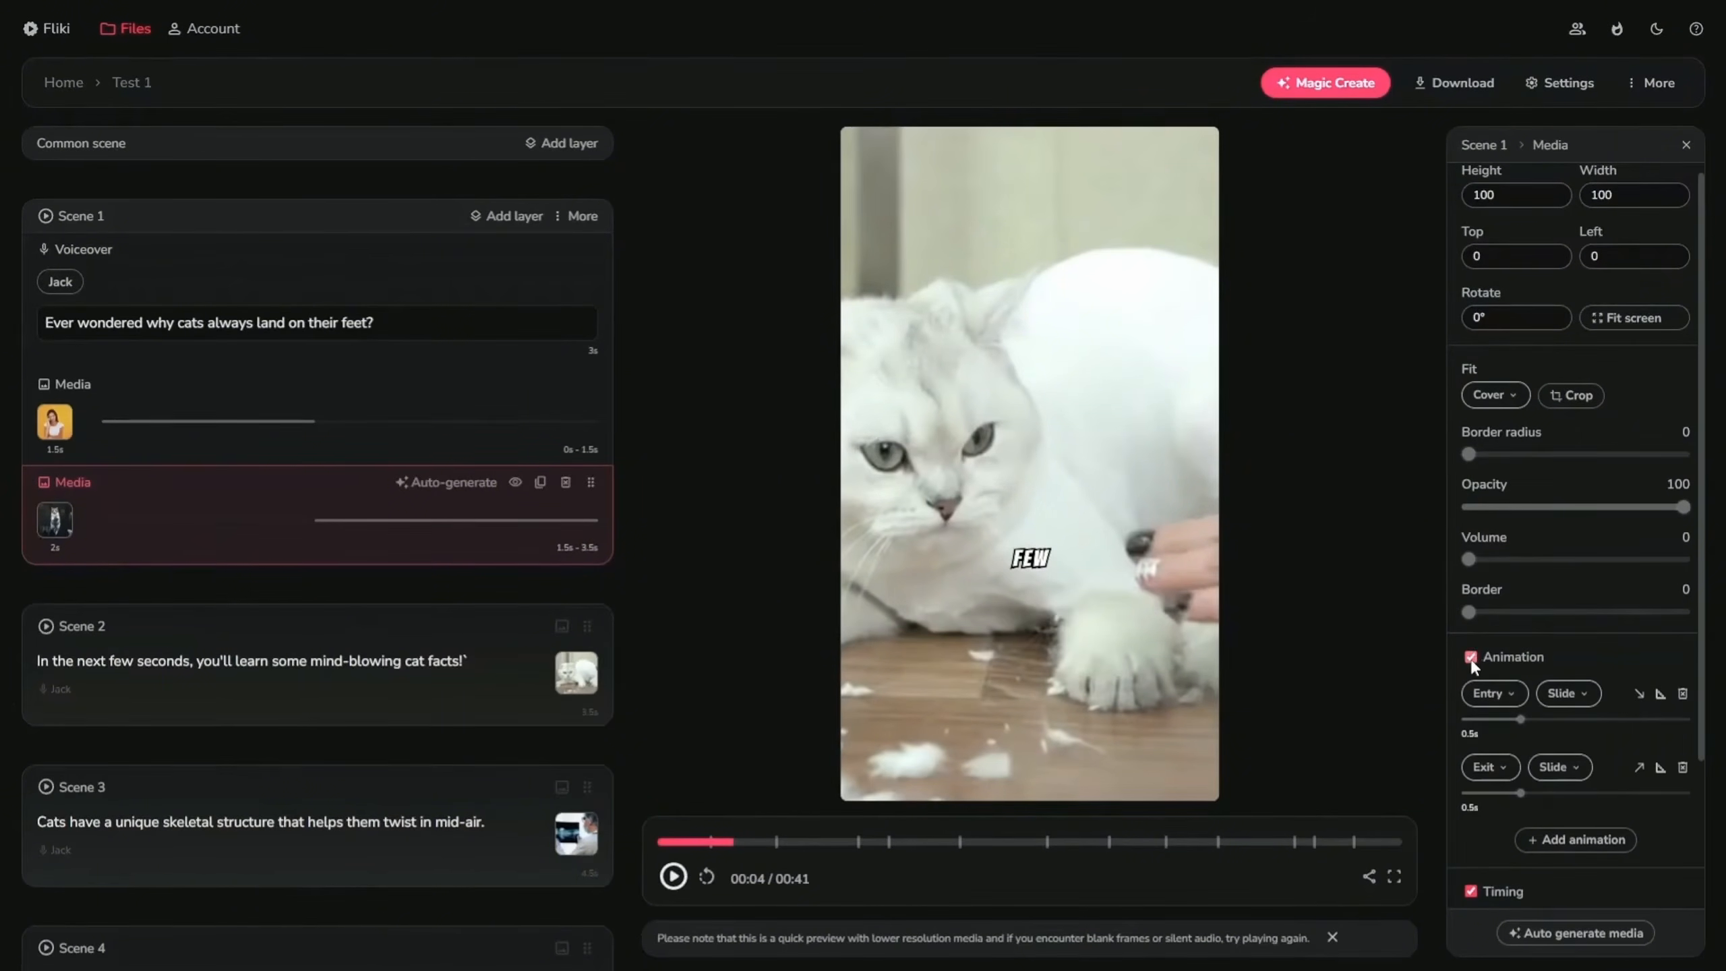
left_click(1471, 658)
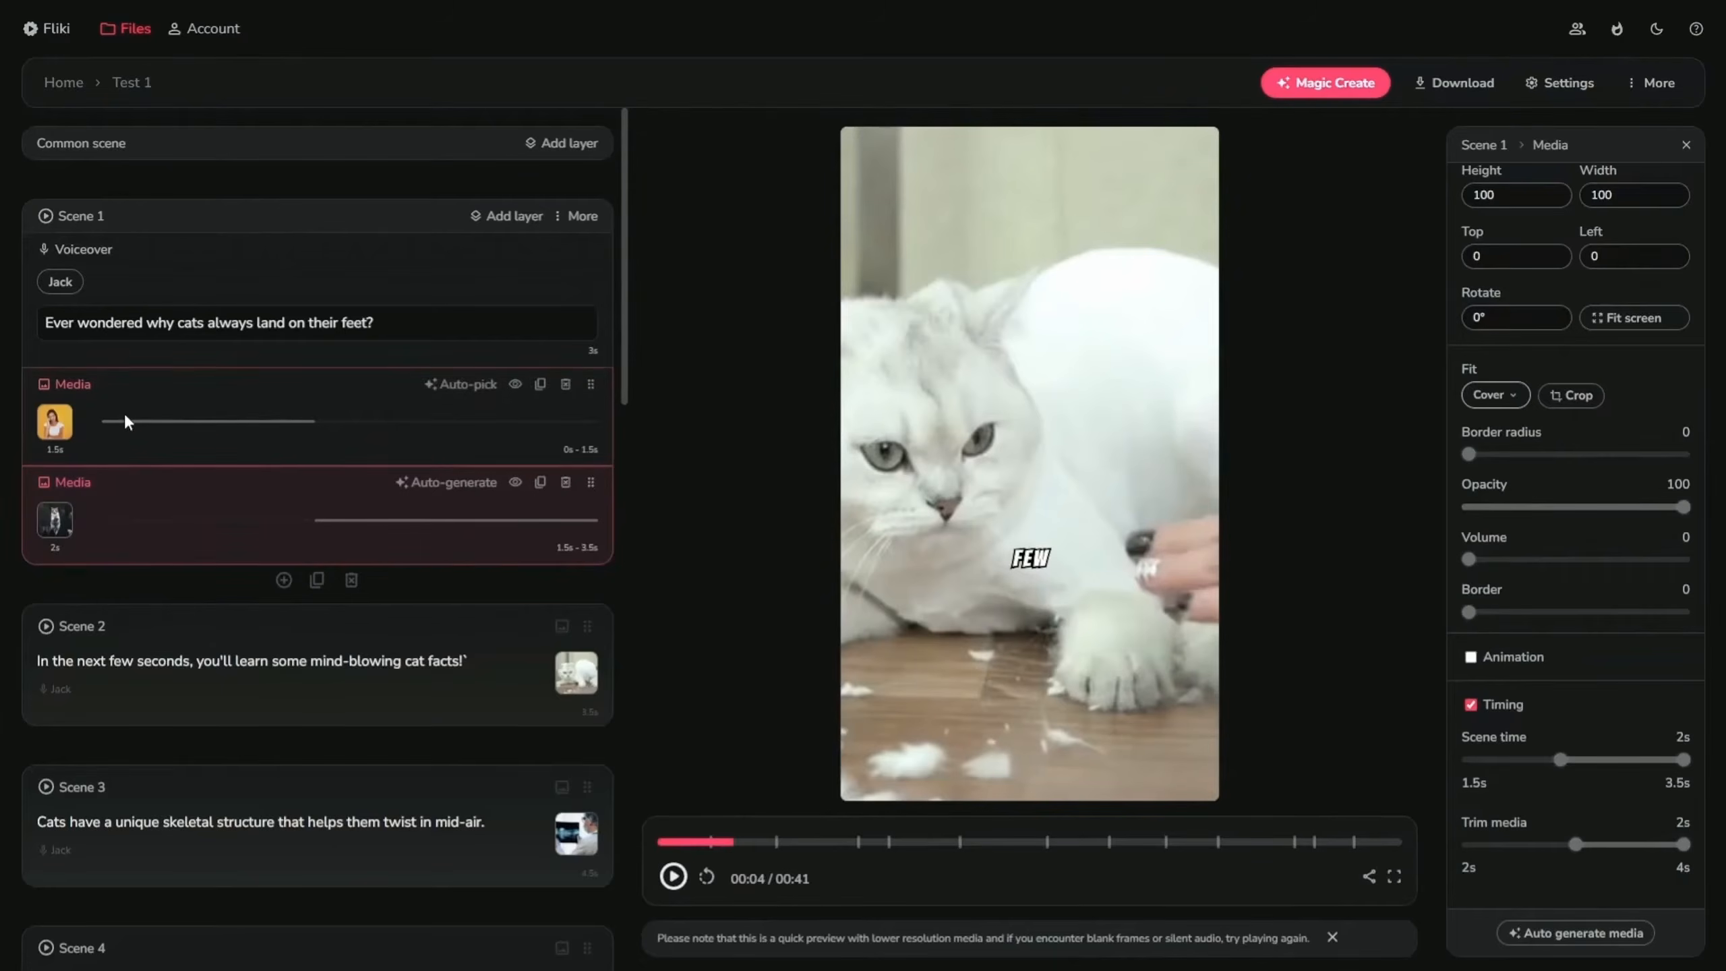
Extend the thinking woman's clip in Scene 1 so its scene time ends at 2 s
left_click(160, 422)
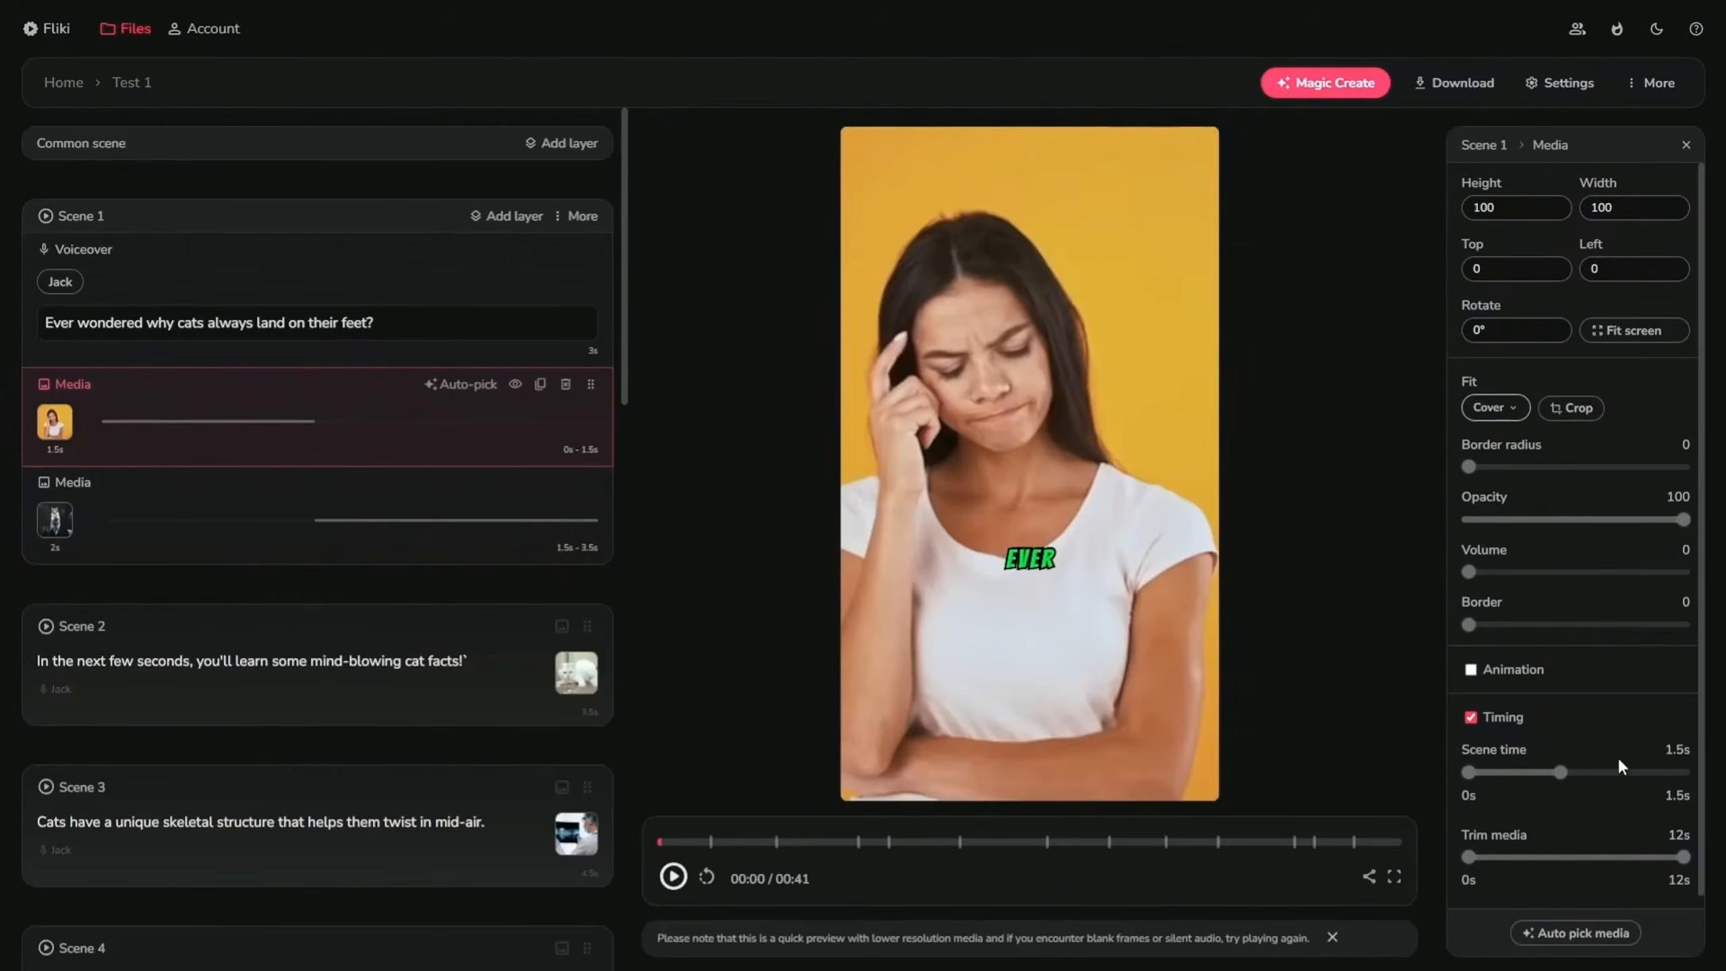
left_click_drag(1560, 772, 1589, 774)
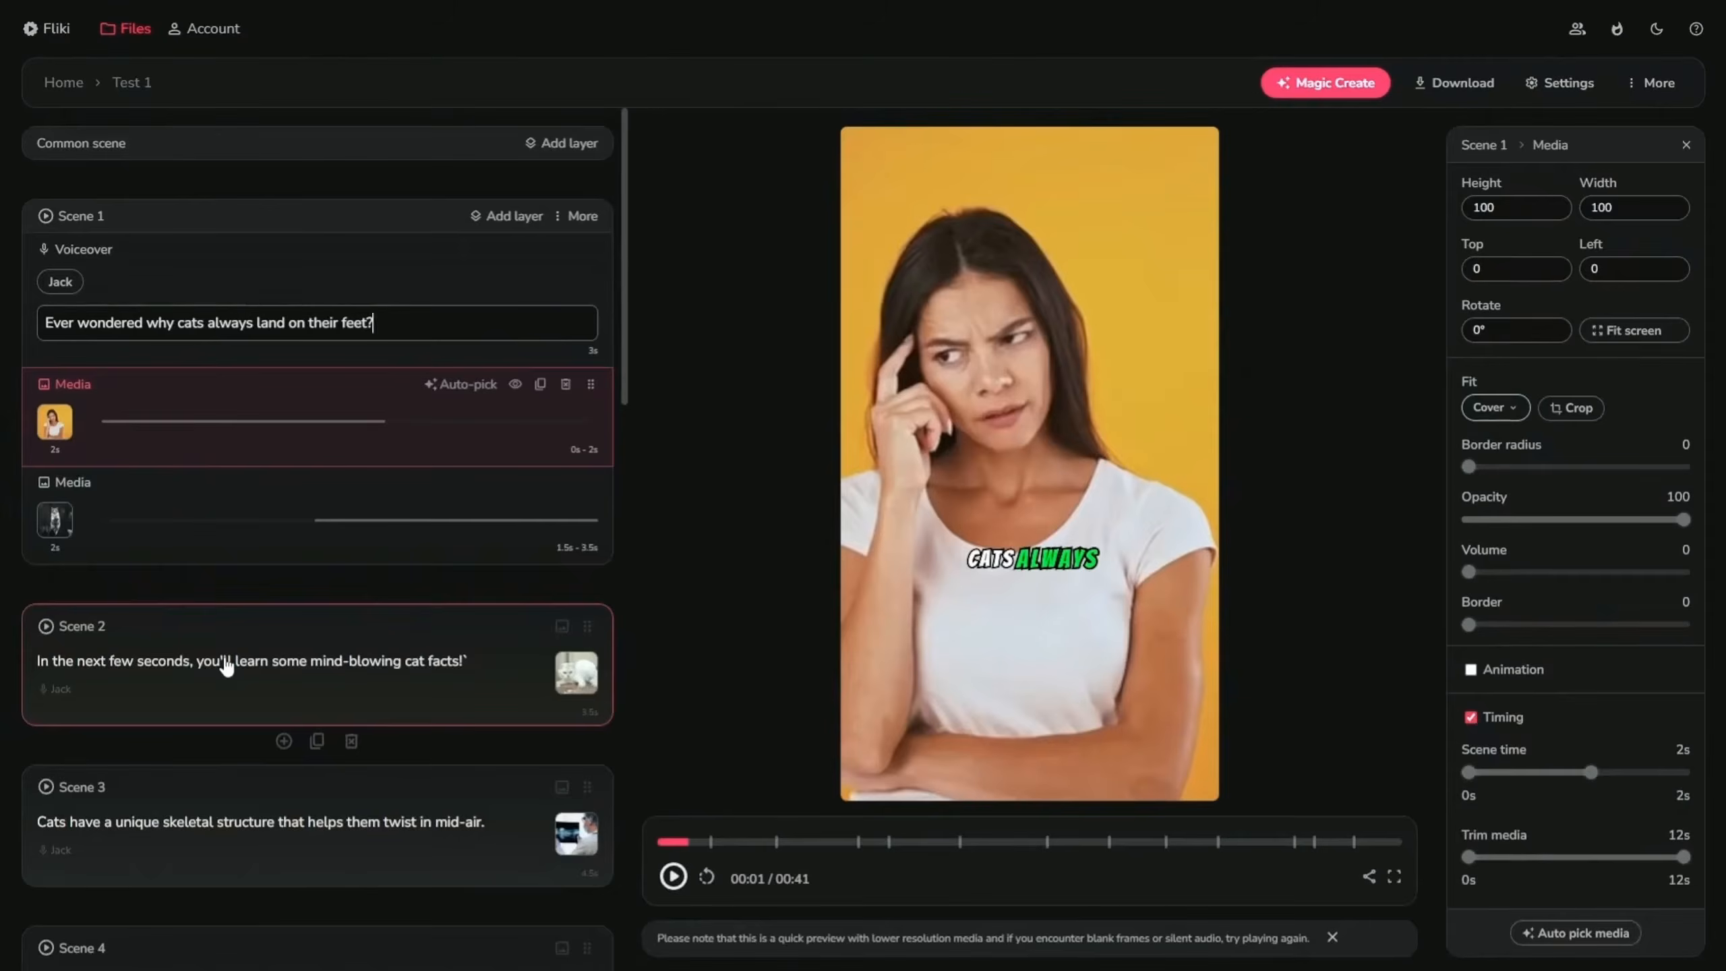
Rewrite Scene 2's voiceover as "Me too! And what about some other cat facts?" and play the scene
left_click(226, 667)
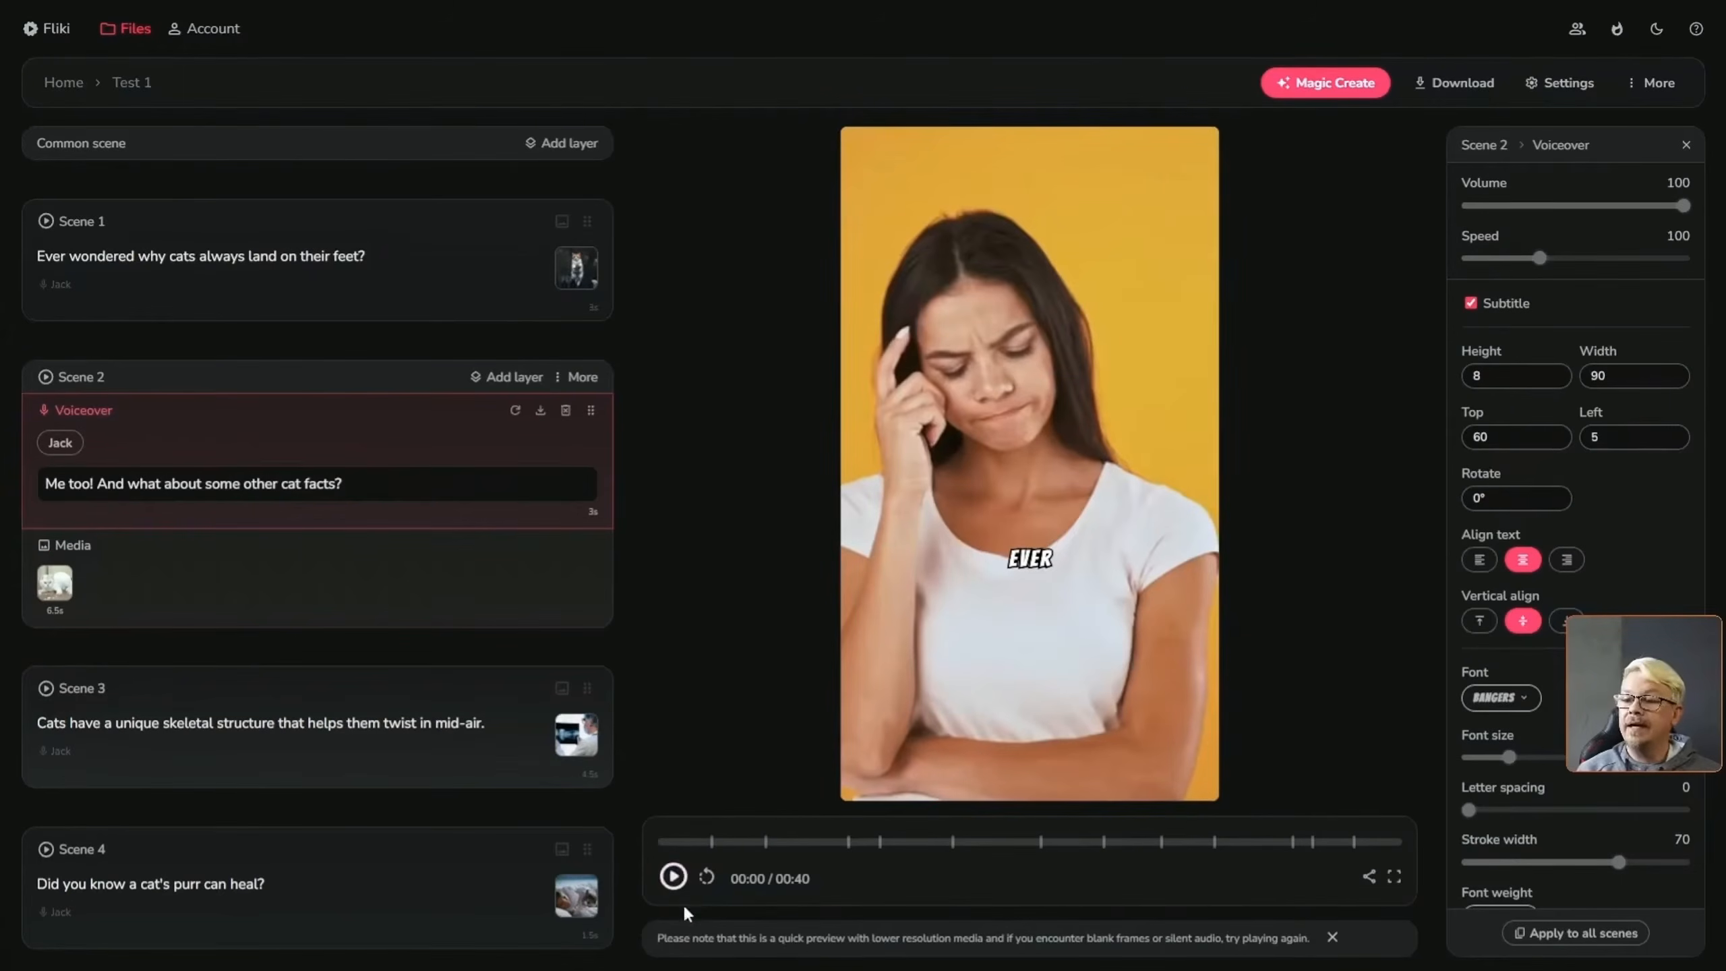
left_click(46, 378)
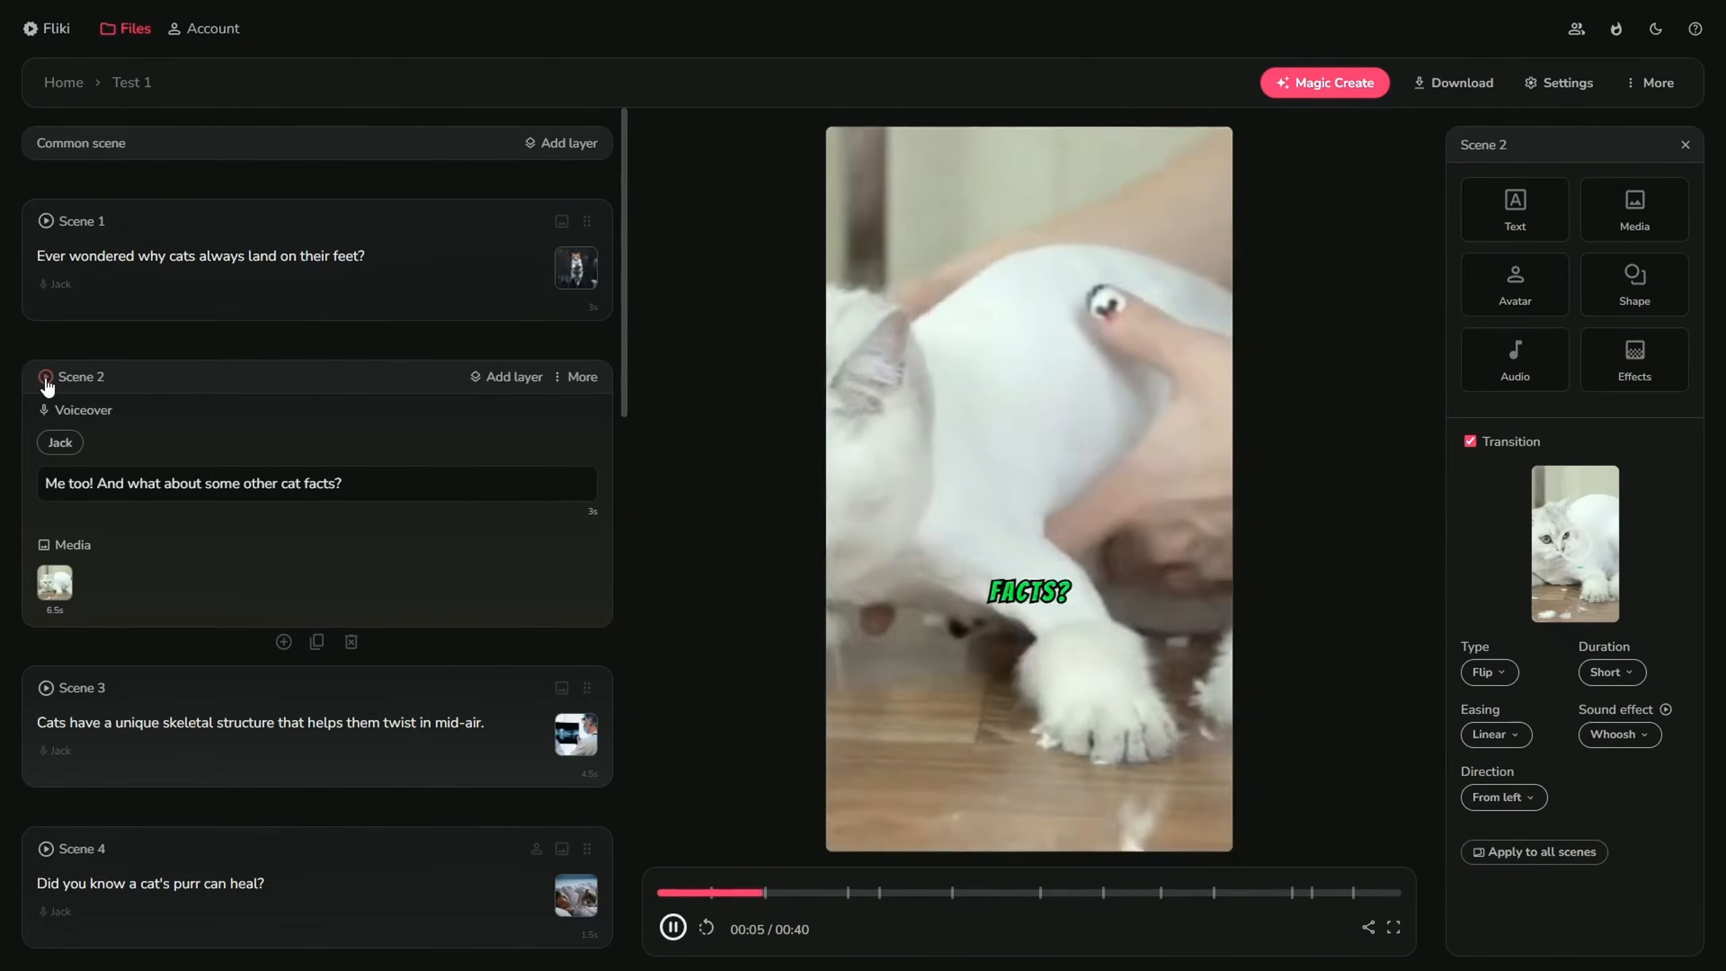
Examine the voiceover and media layer settings of Scene 2
left_click(469, 476)
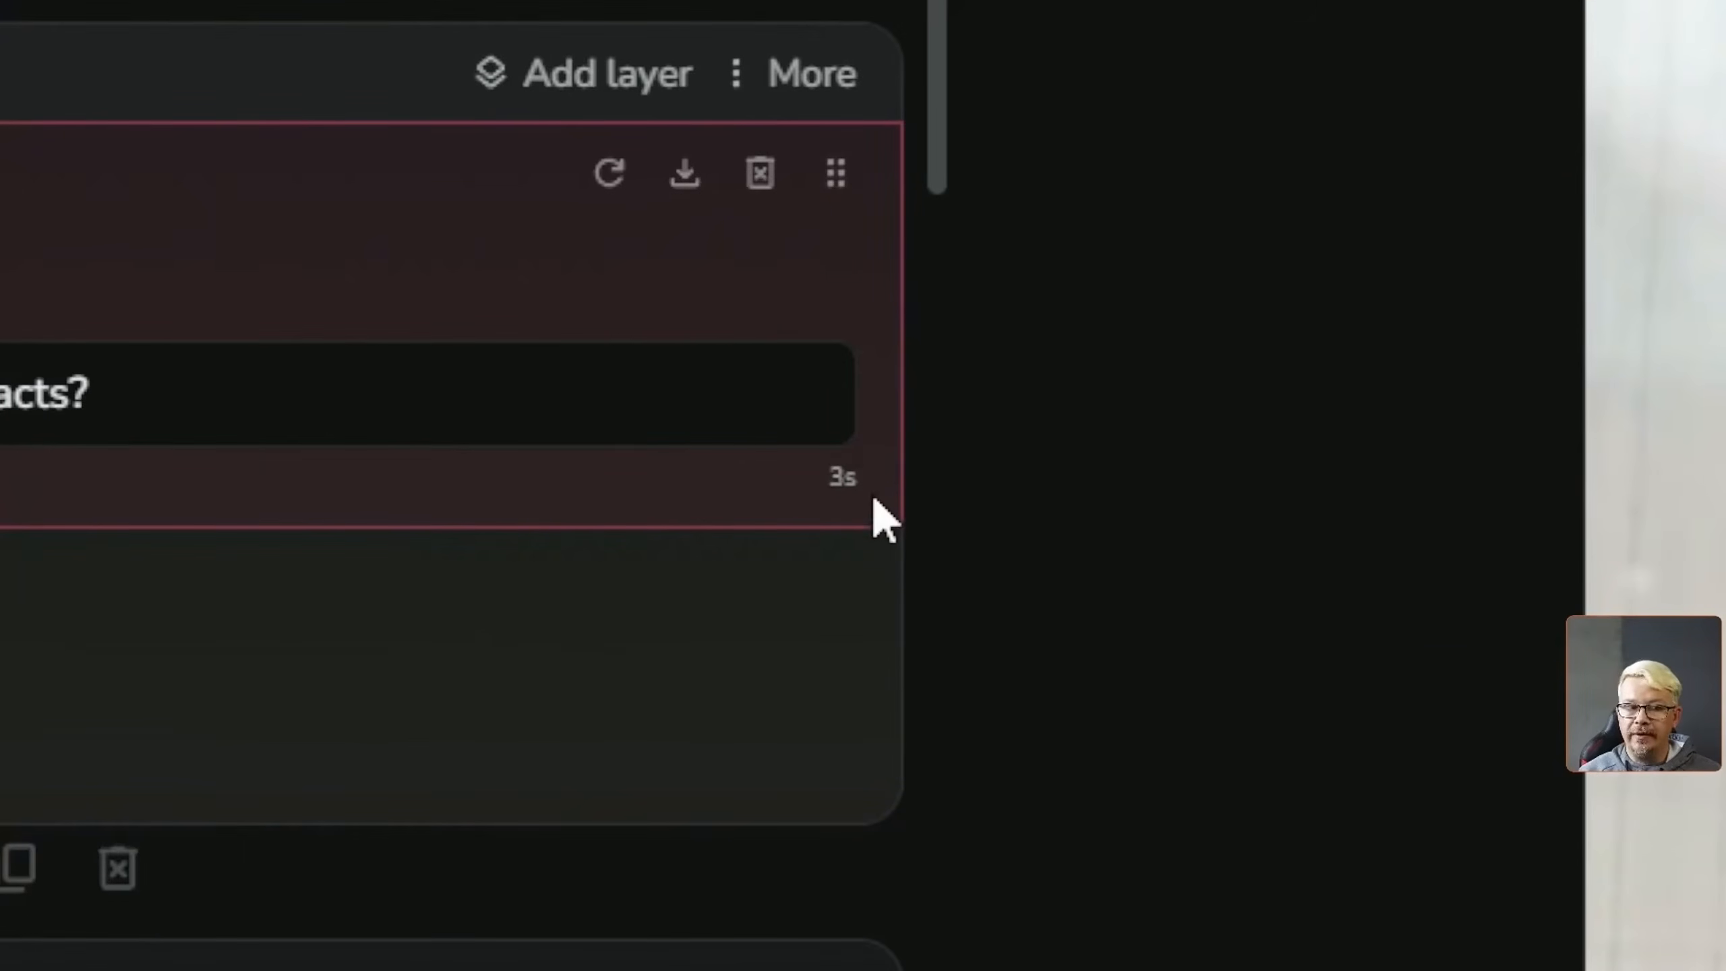
scroll(870, 489, "down", 3)
scroll(873, 486, "up", 1)
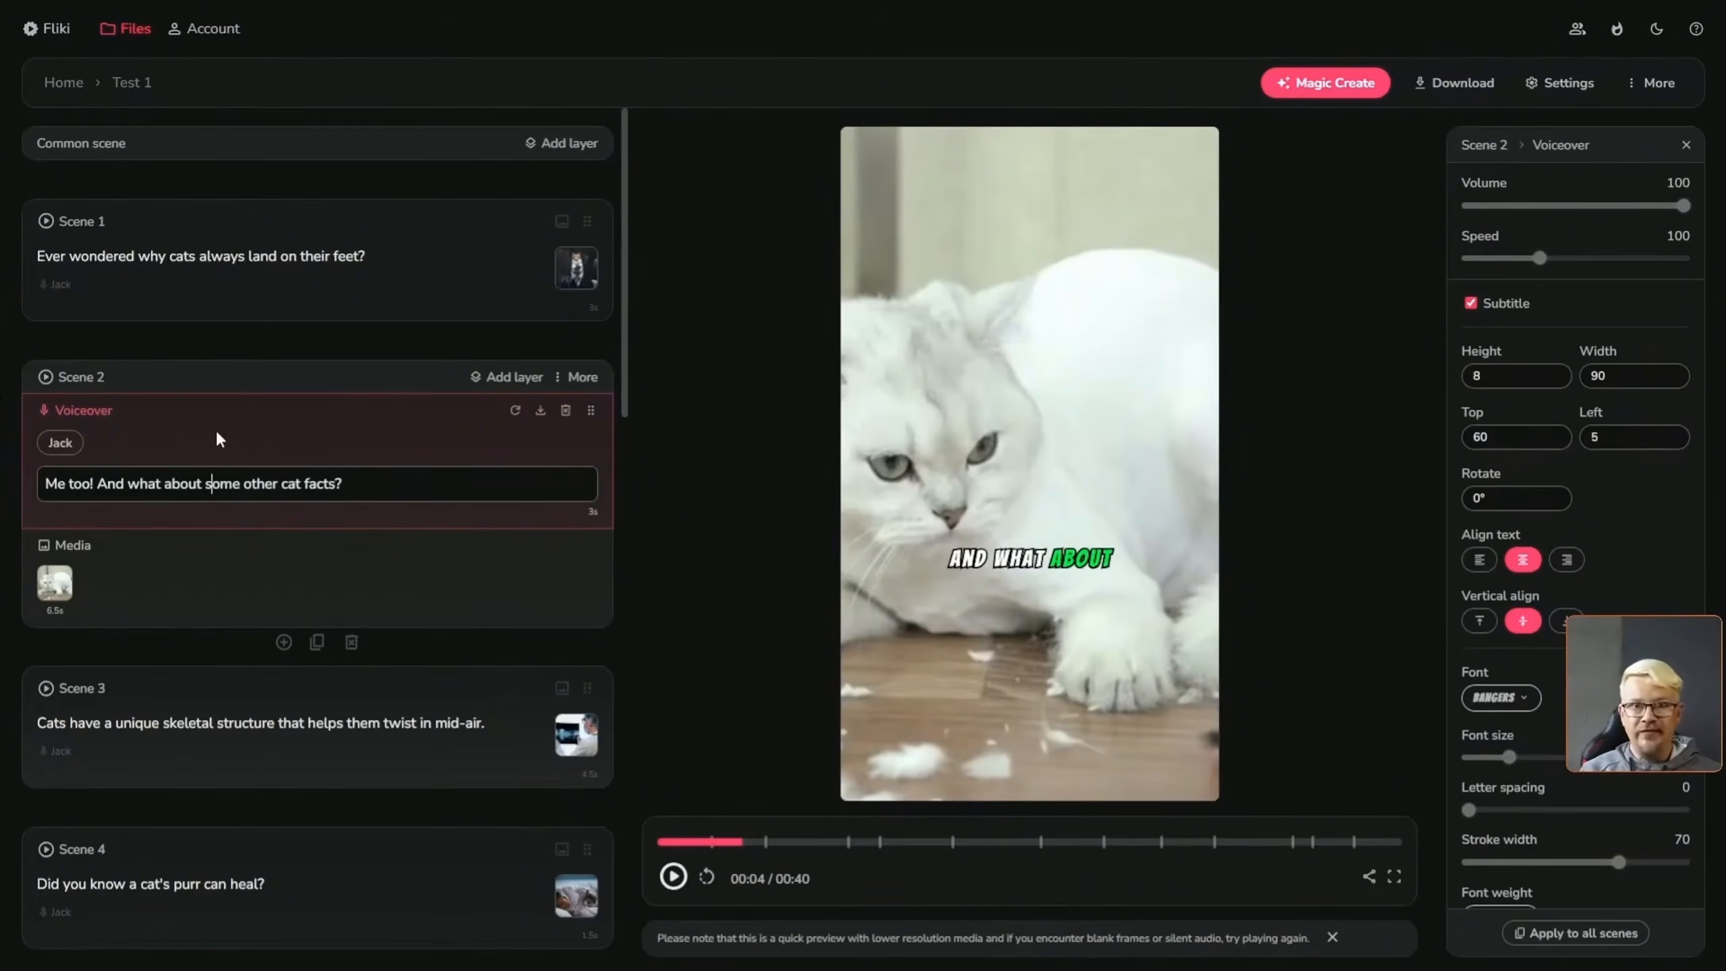
left_click(211, 484)
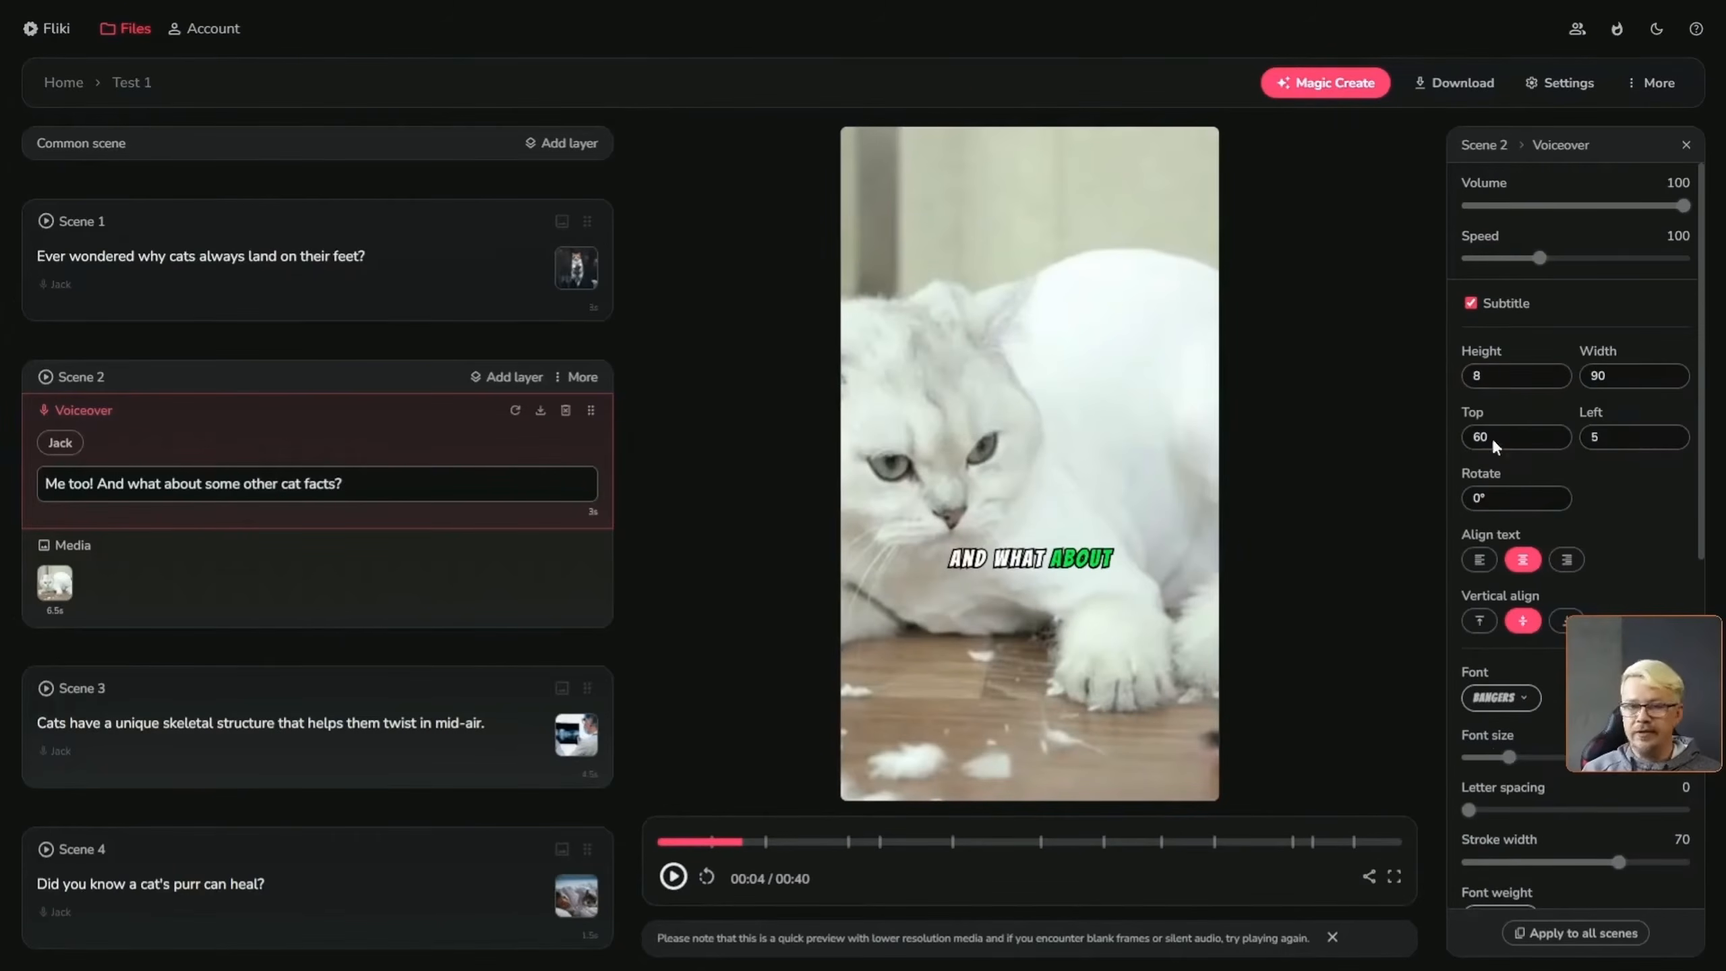
left_click(297, 578)
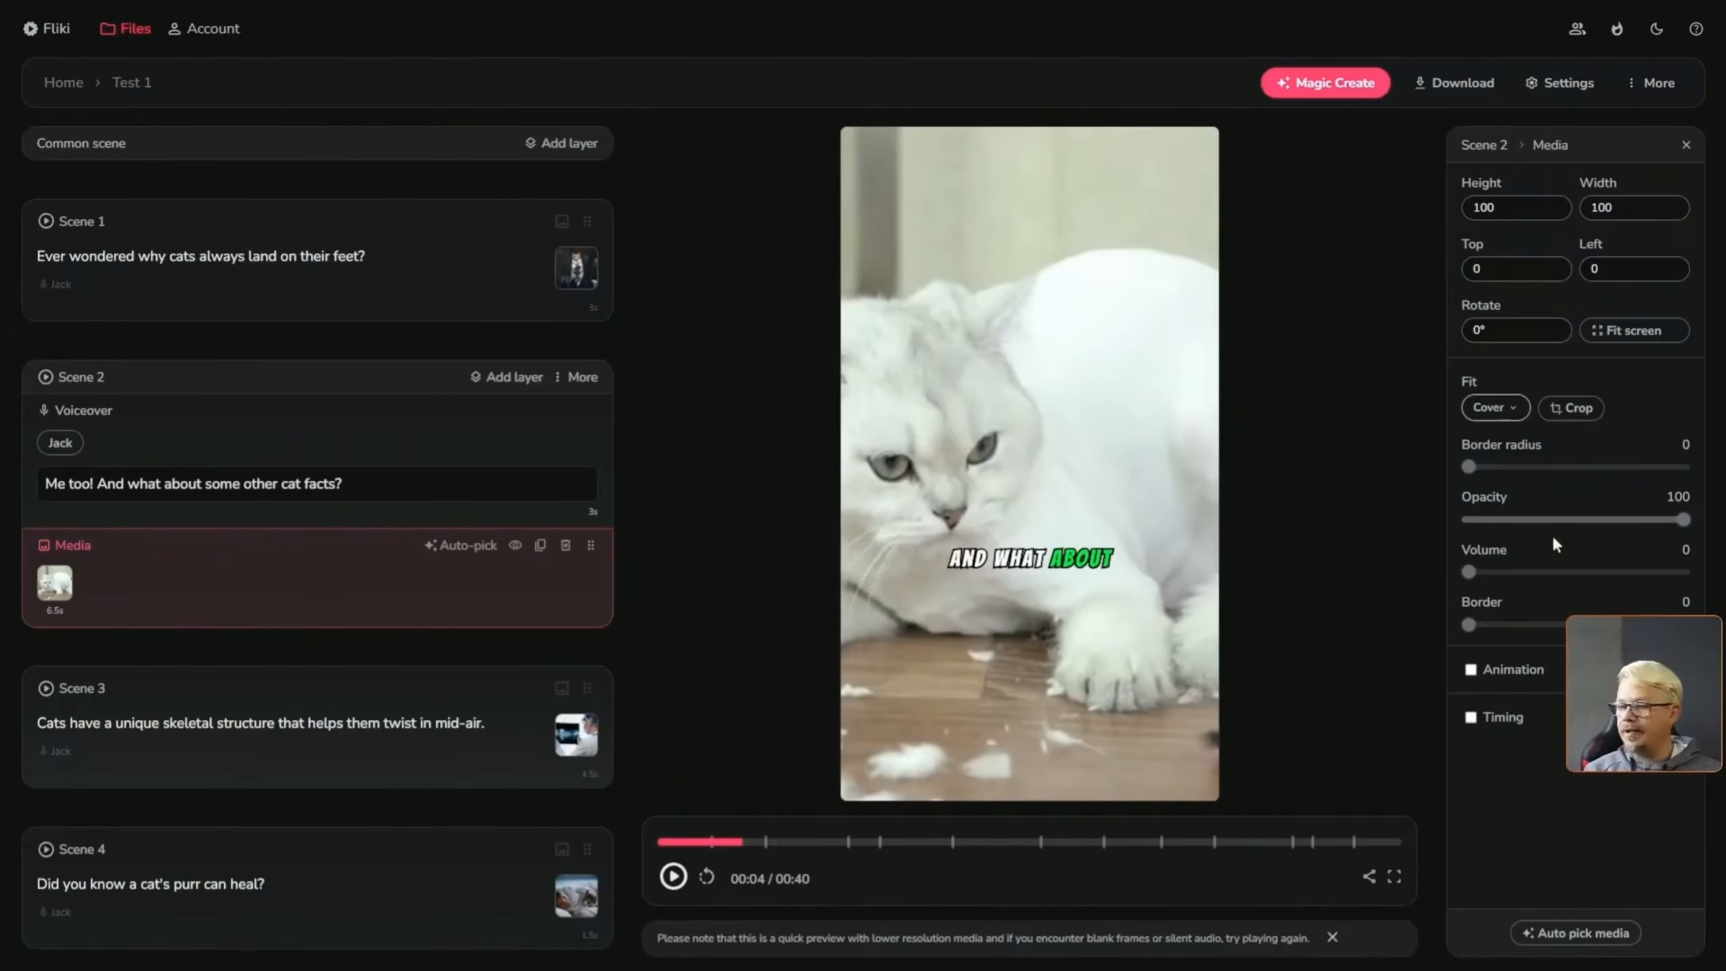
left_click(1506, 335)
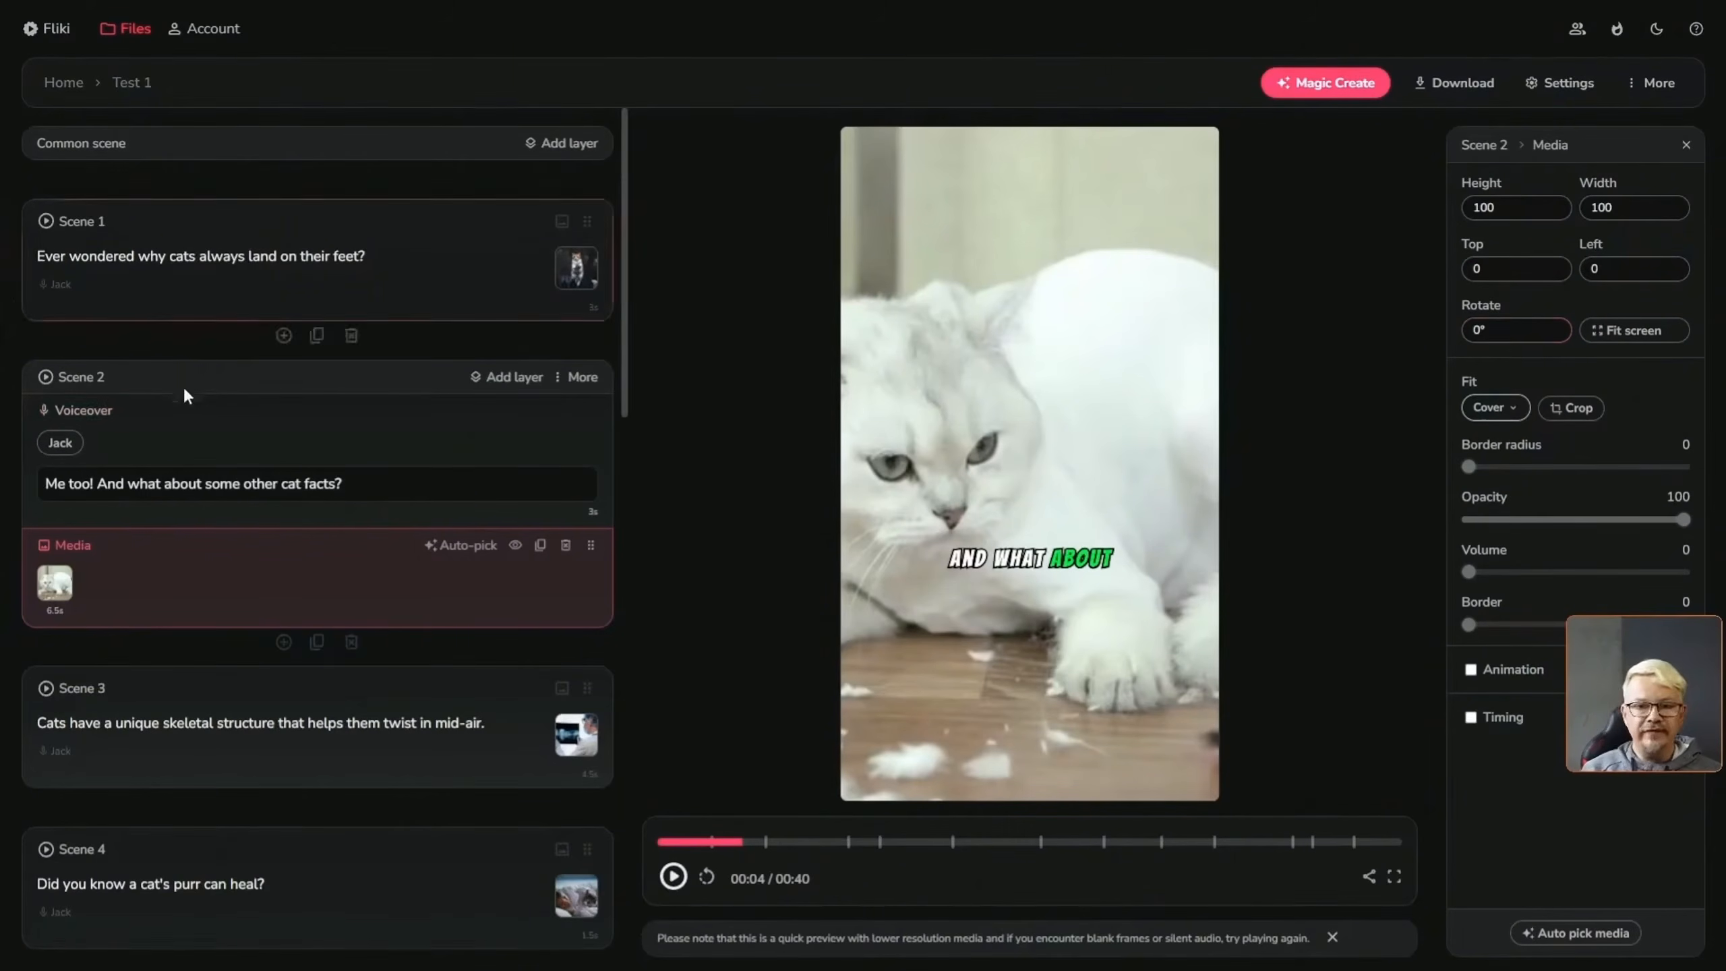
Toggle Scene 2's transition off and on, and set it to Flip with Linear easing and the Whoosh sound effect
left_click(199, 378)
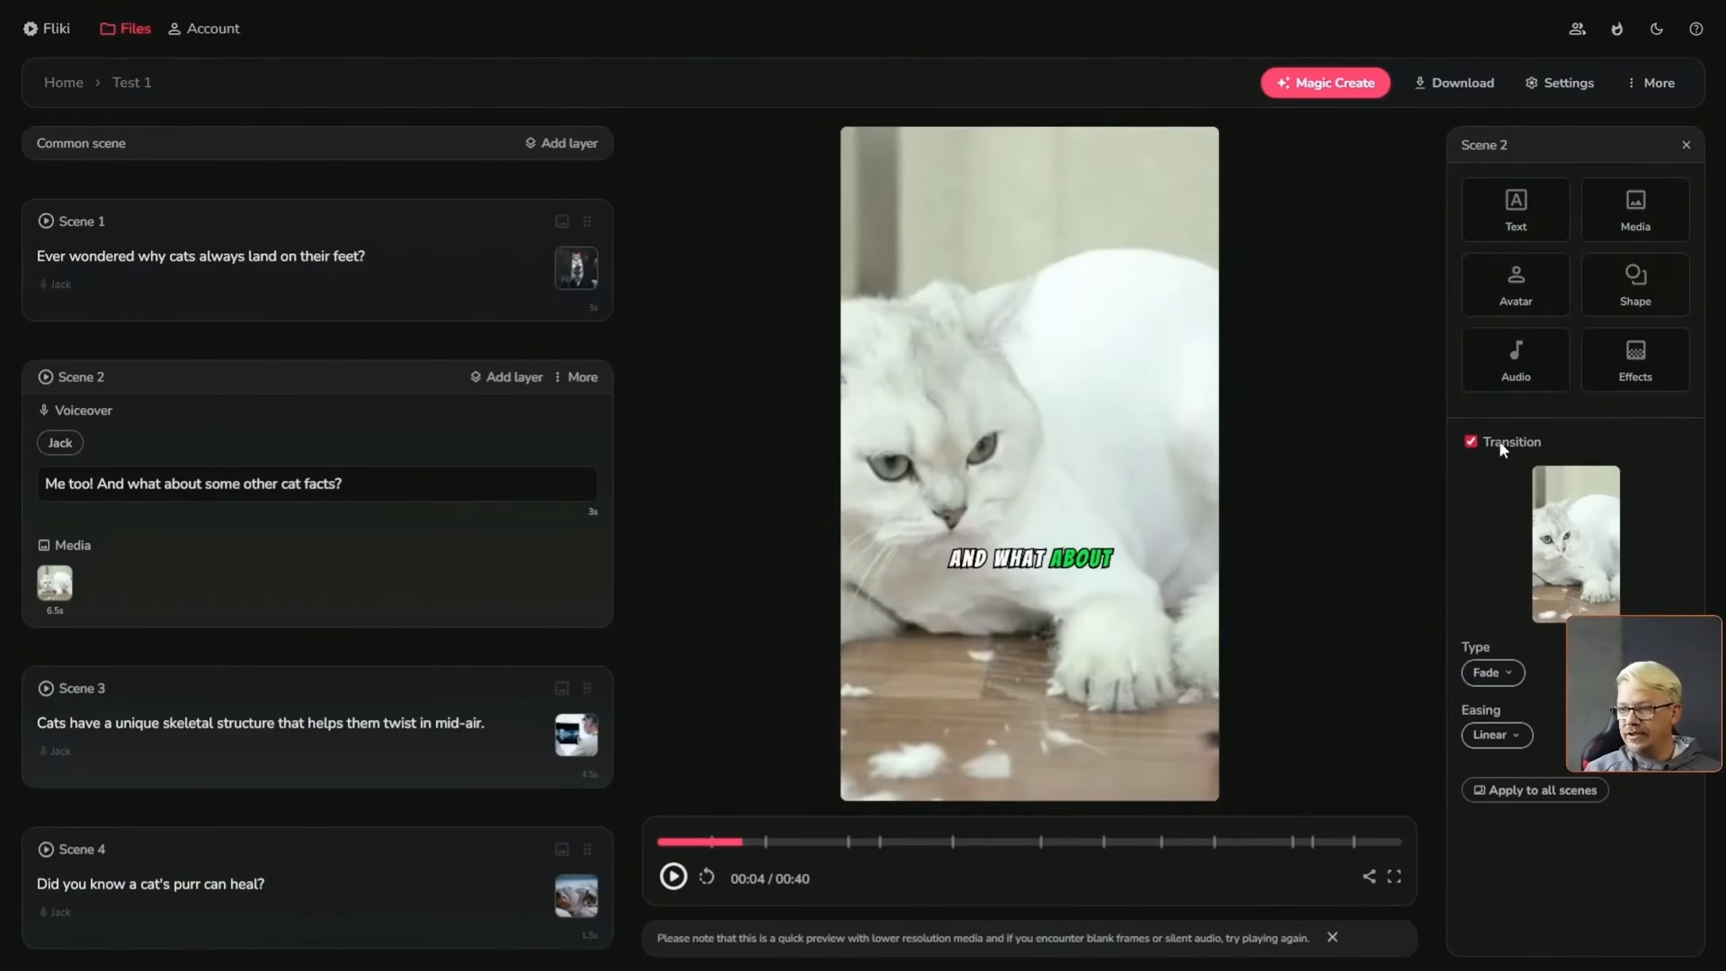
left_click(1470, 442)
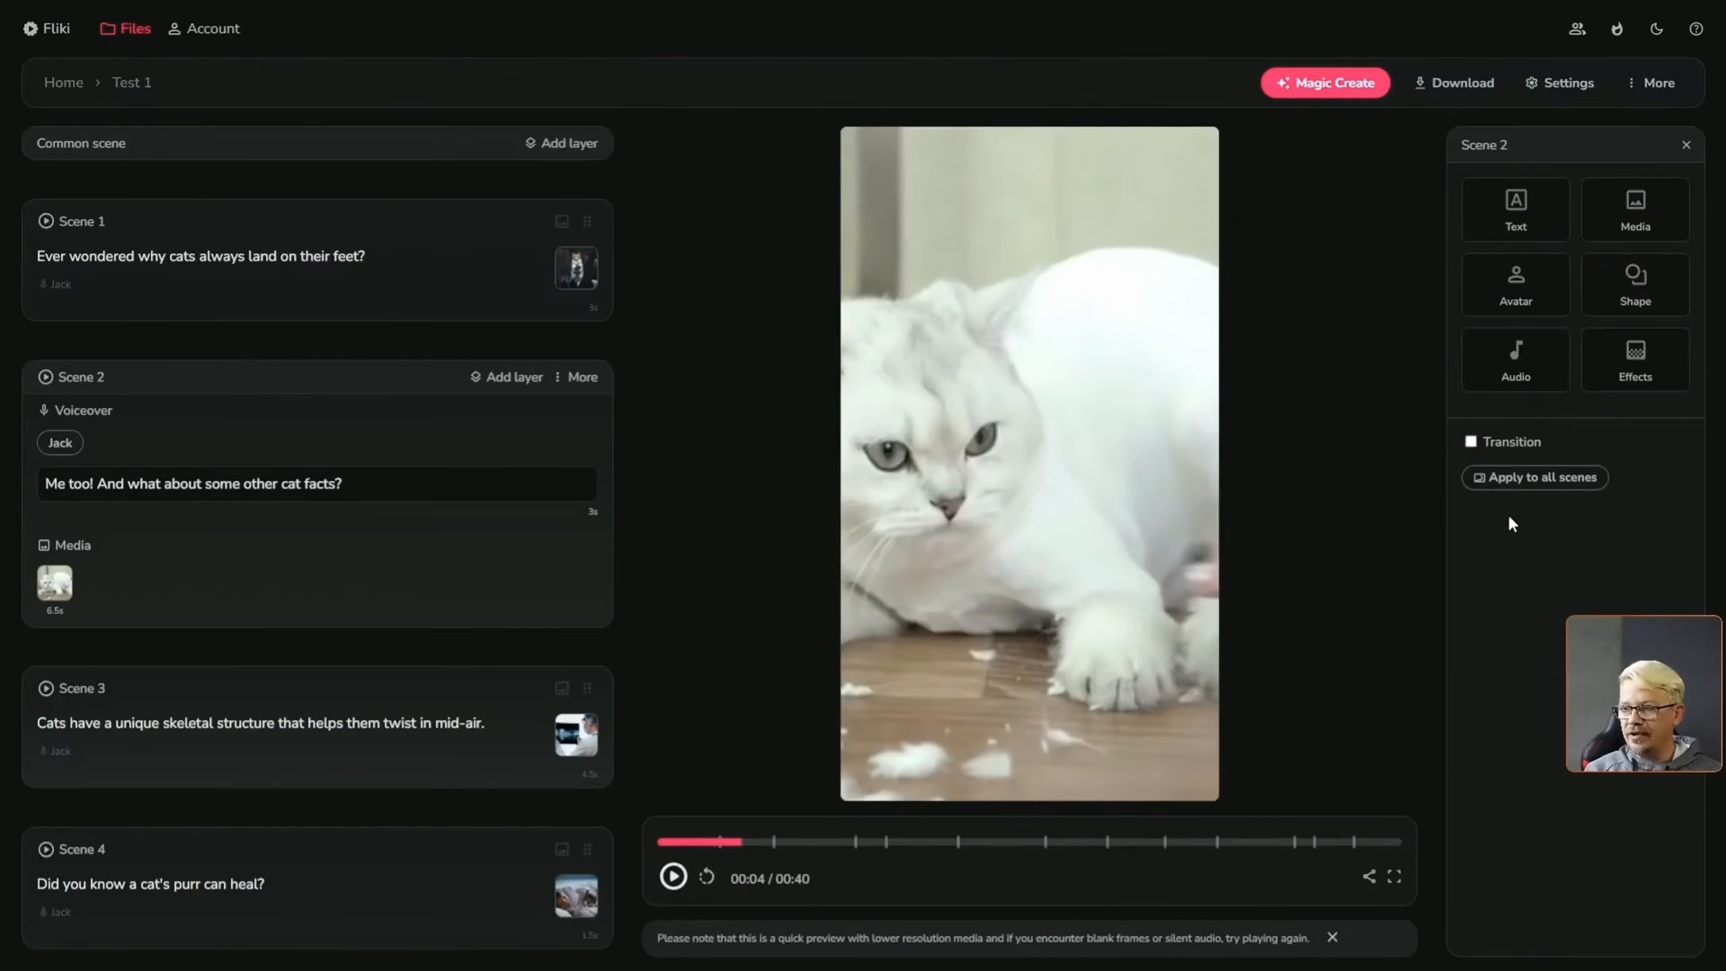
left_click(1471, 442)
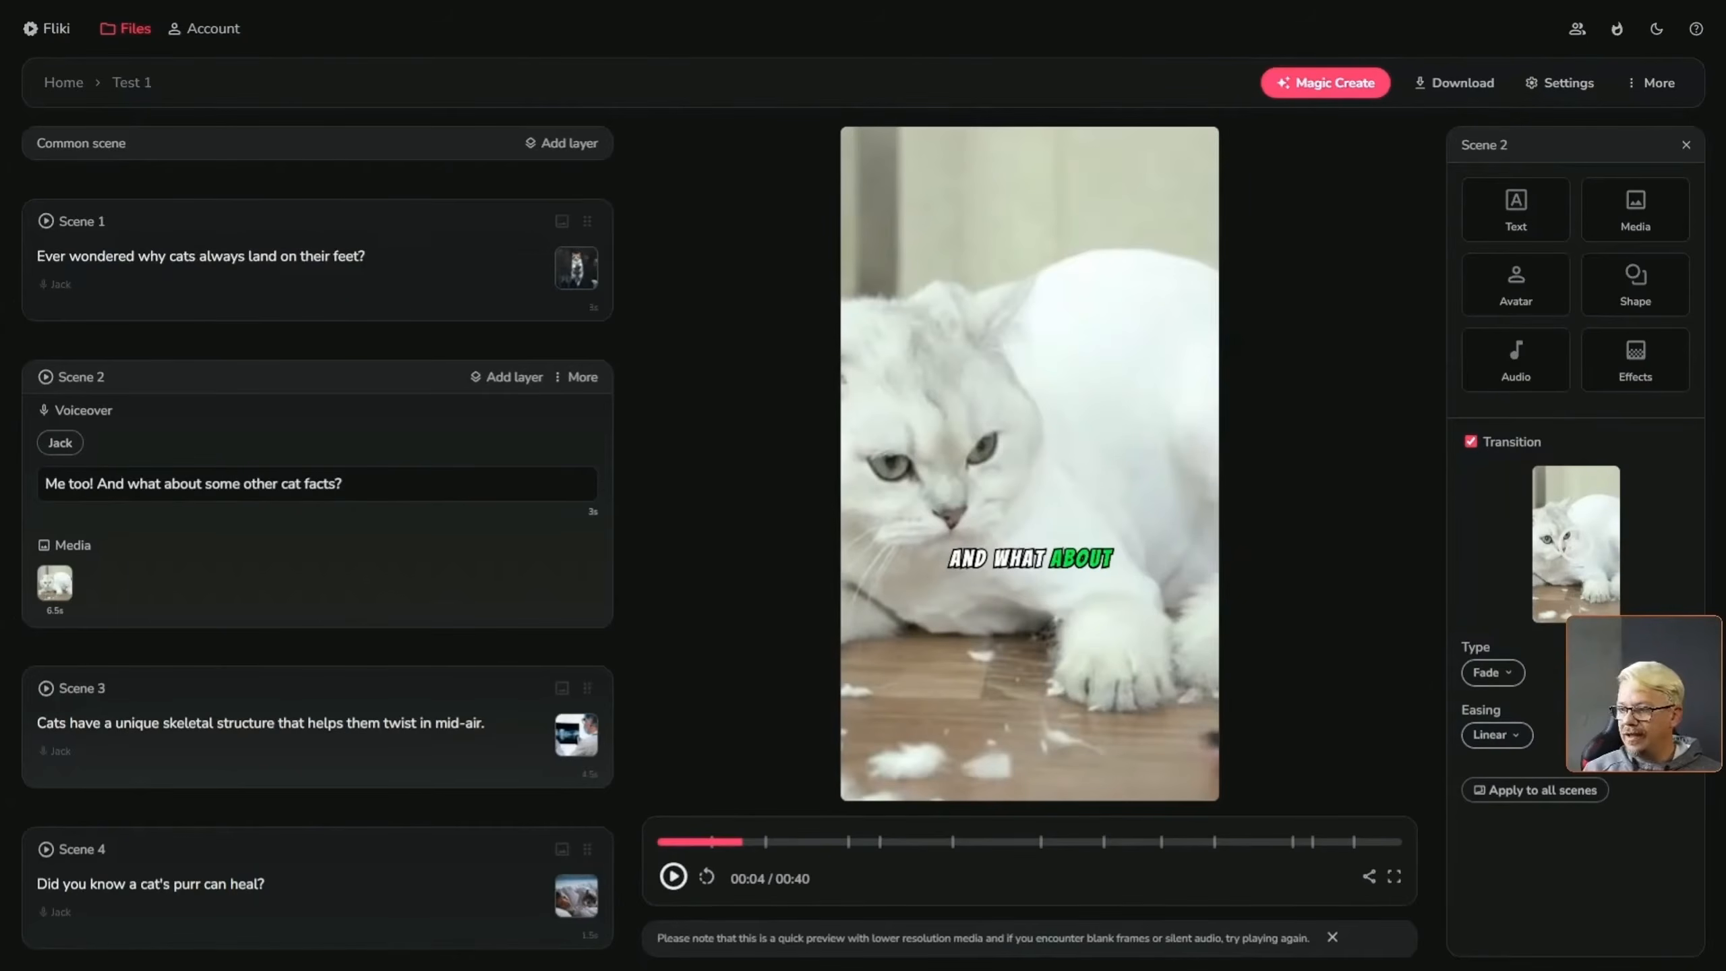
left_click(1504, 673)
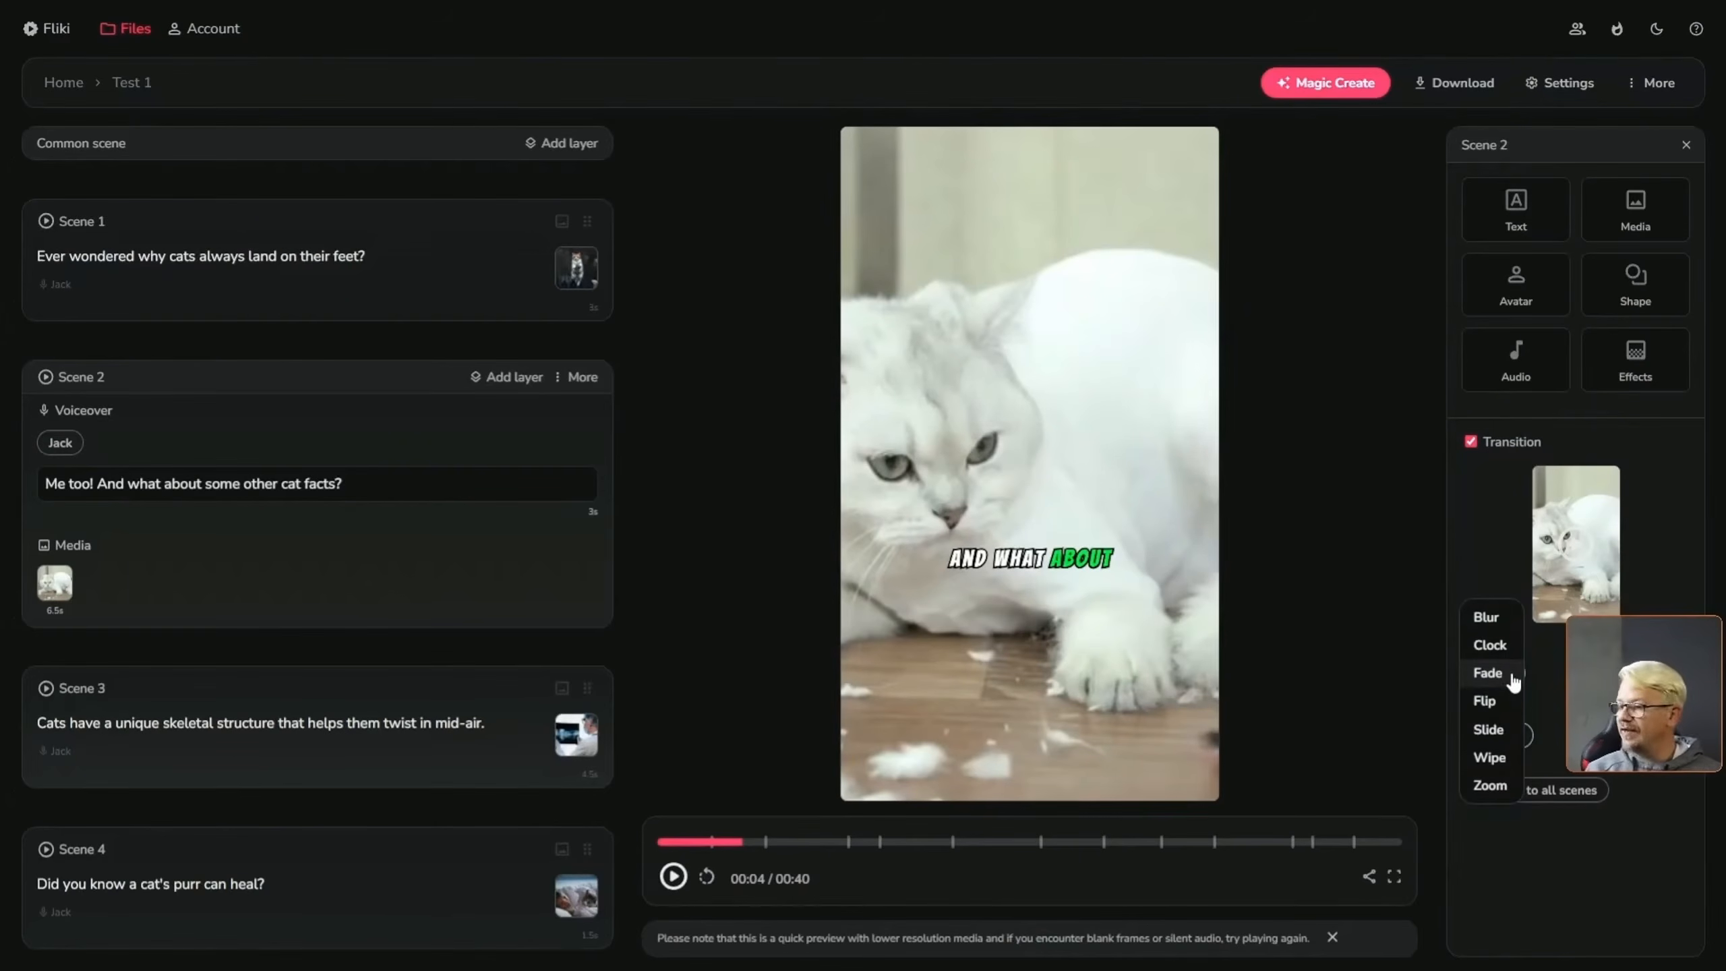
left_click(1548, 650)
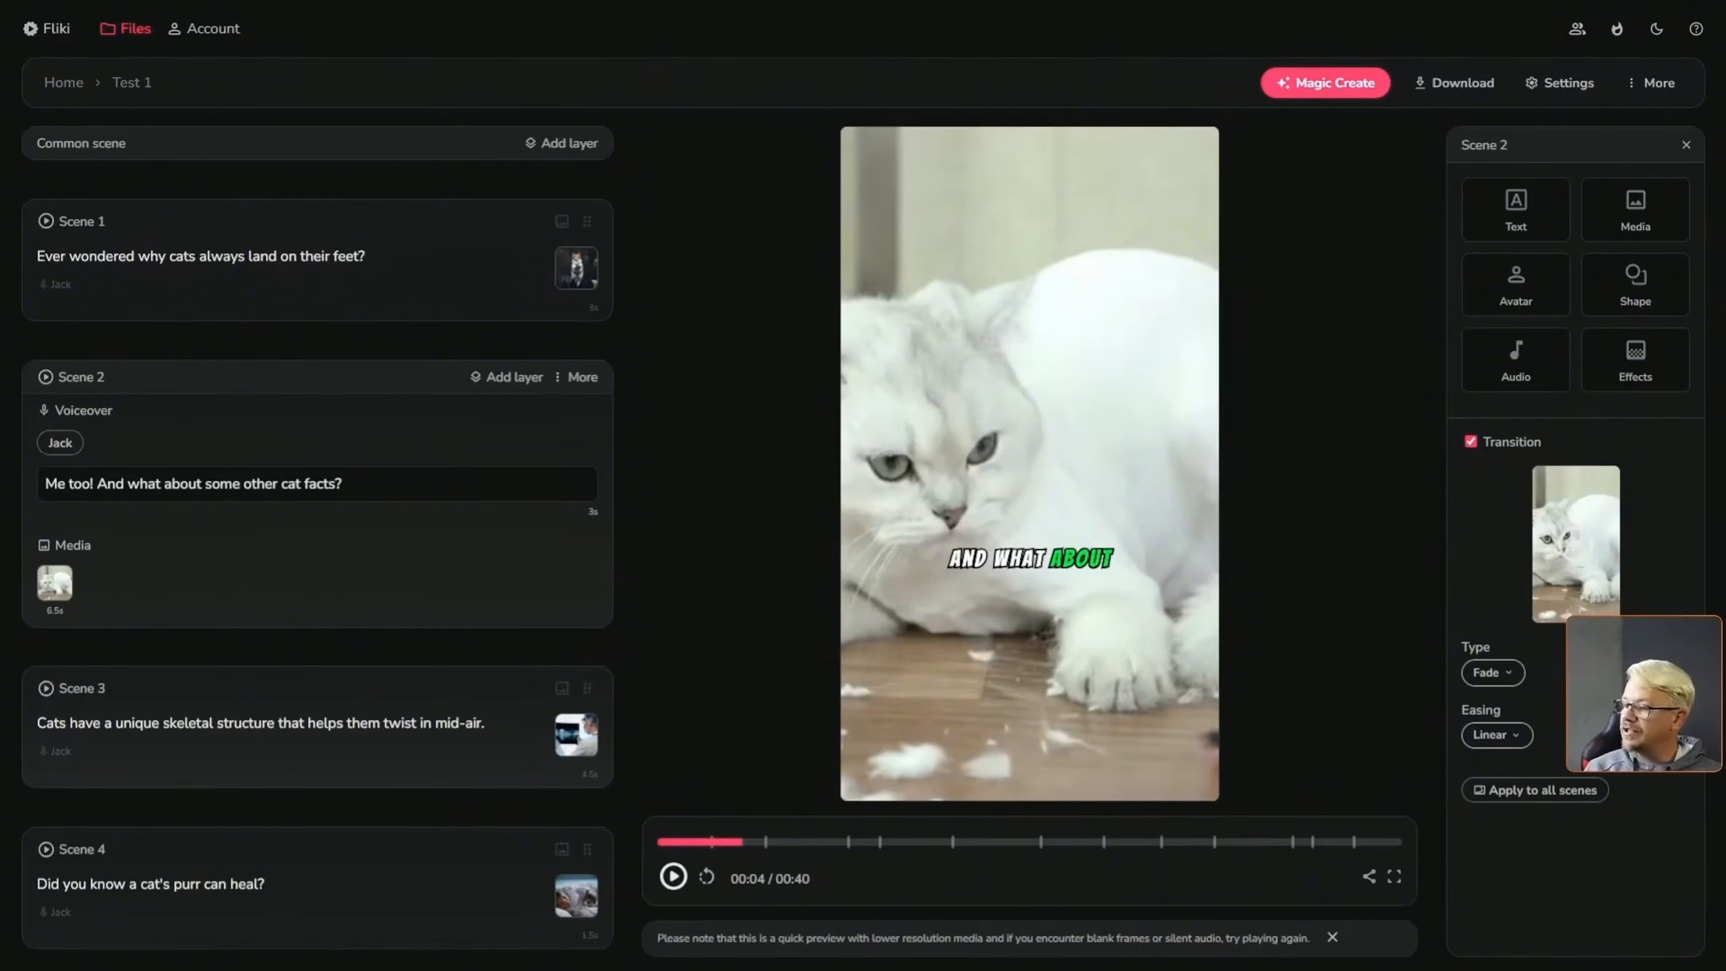
left_click(1514, 735)
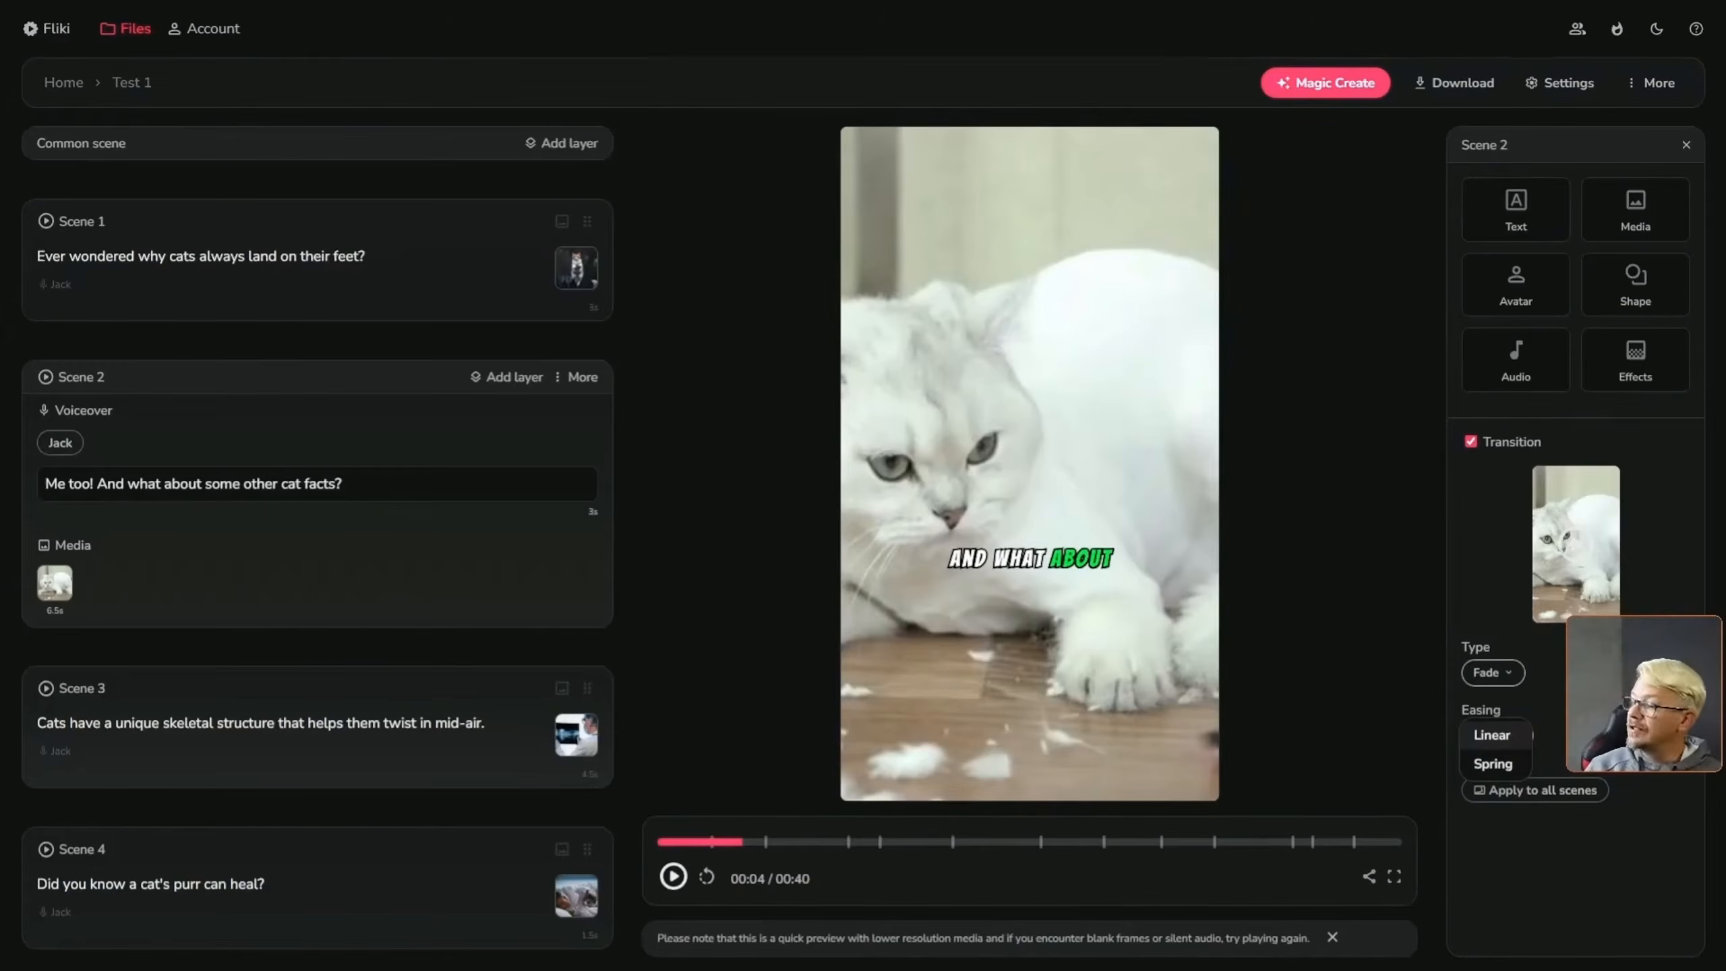
left_click(1493, 735)
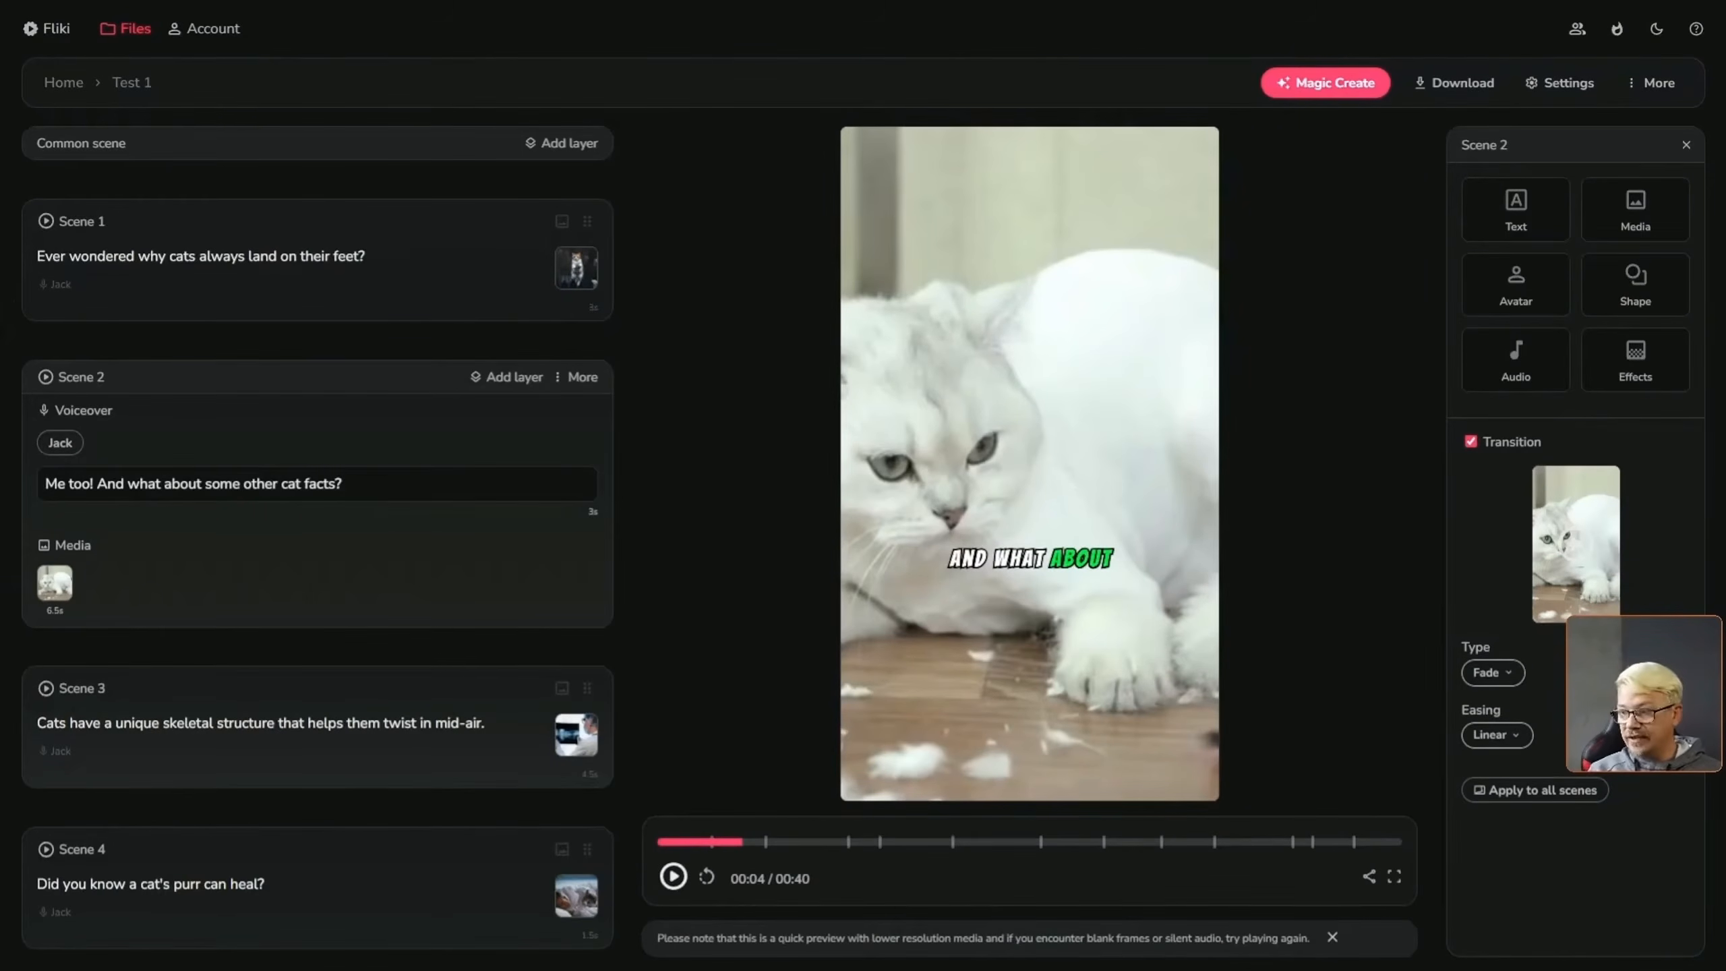
left_click(1554, 724)
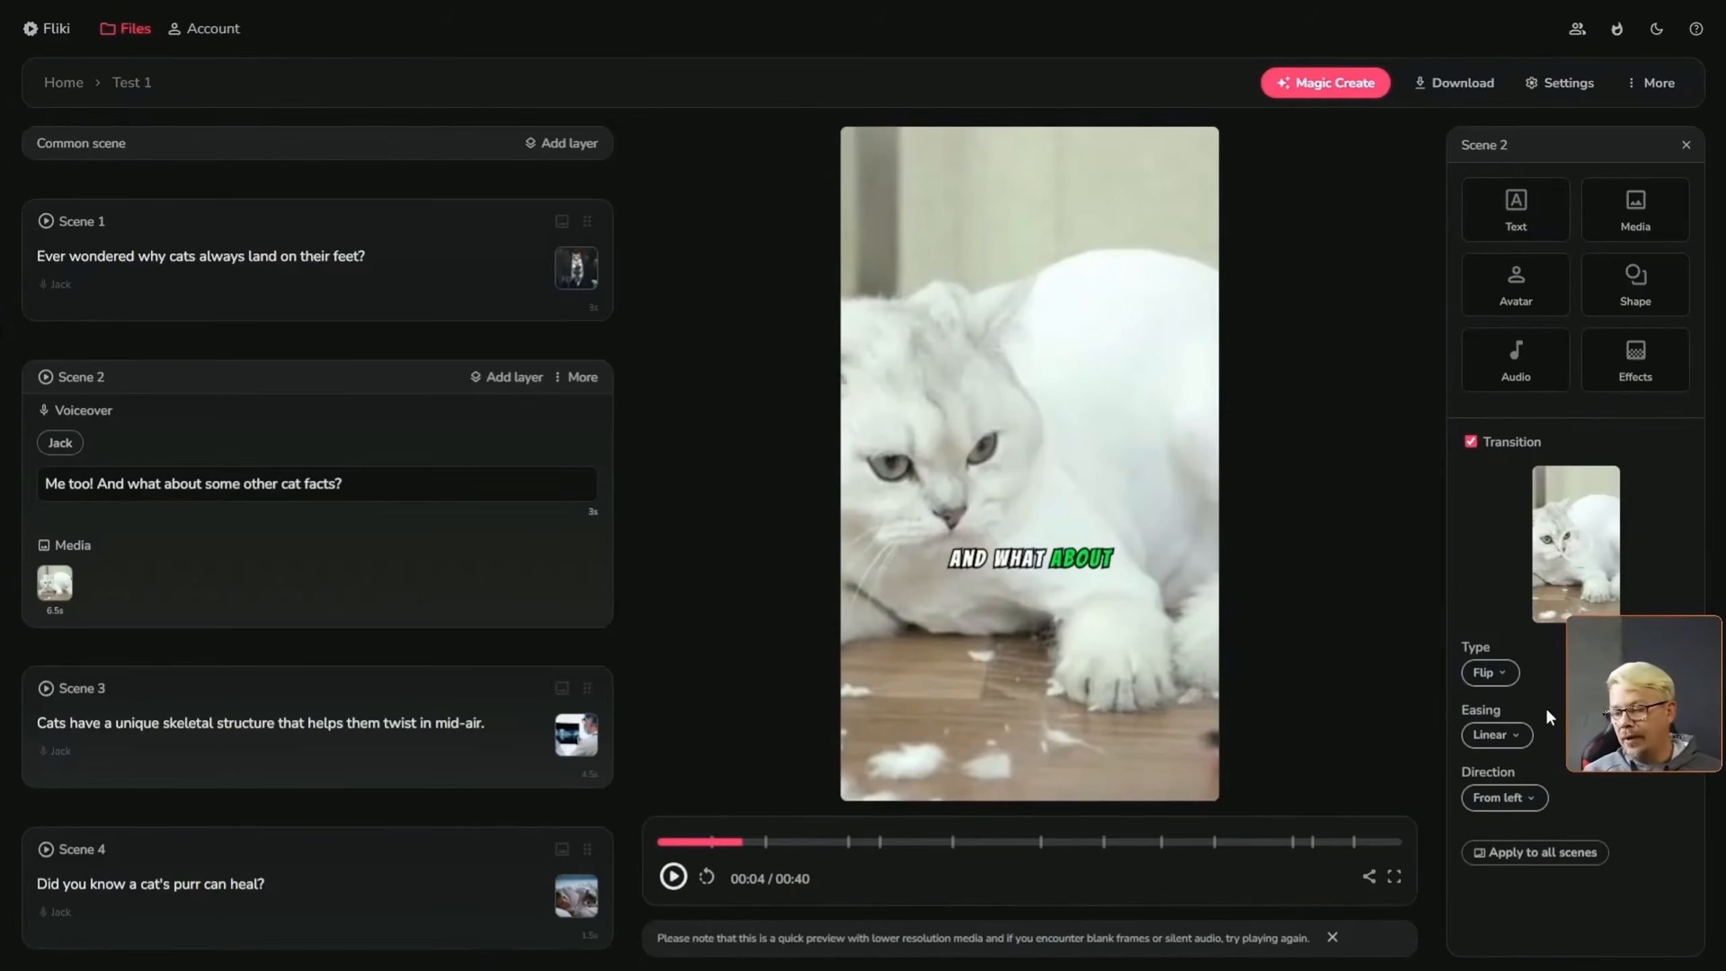
left_click(1491, 672)
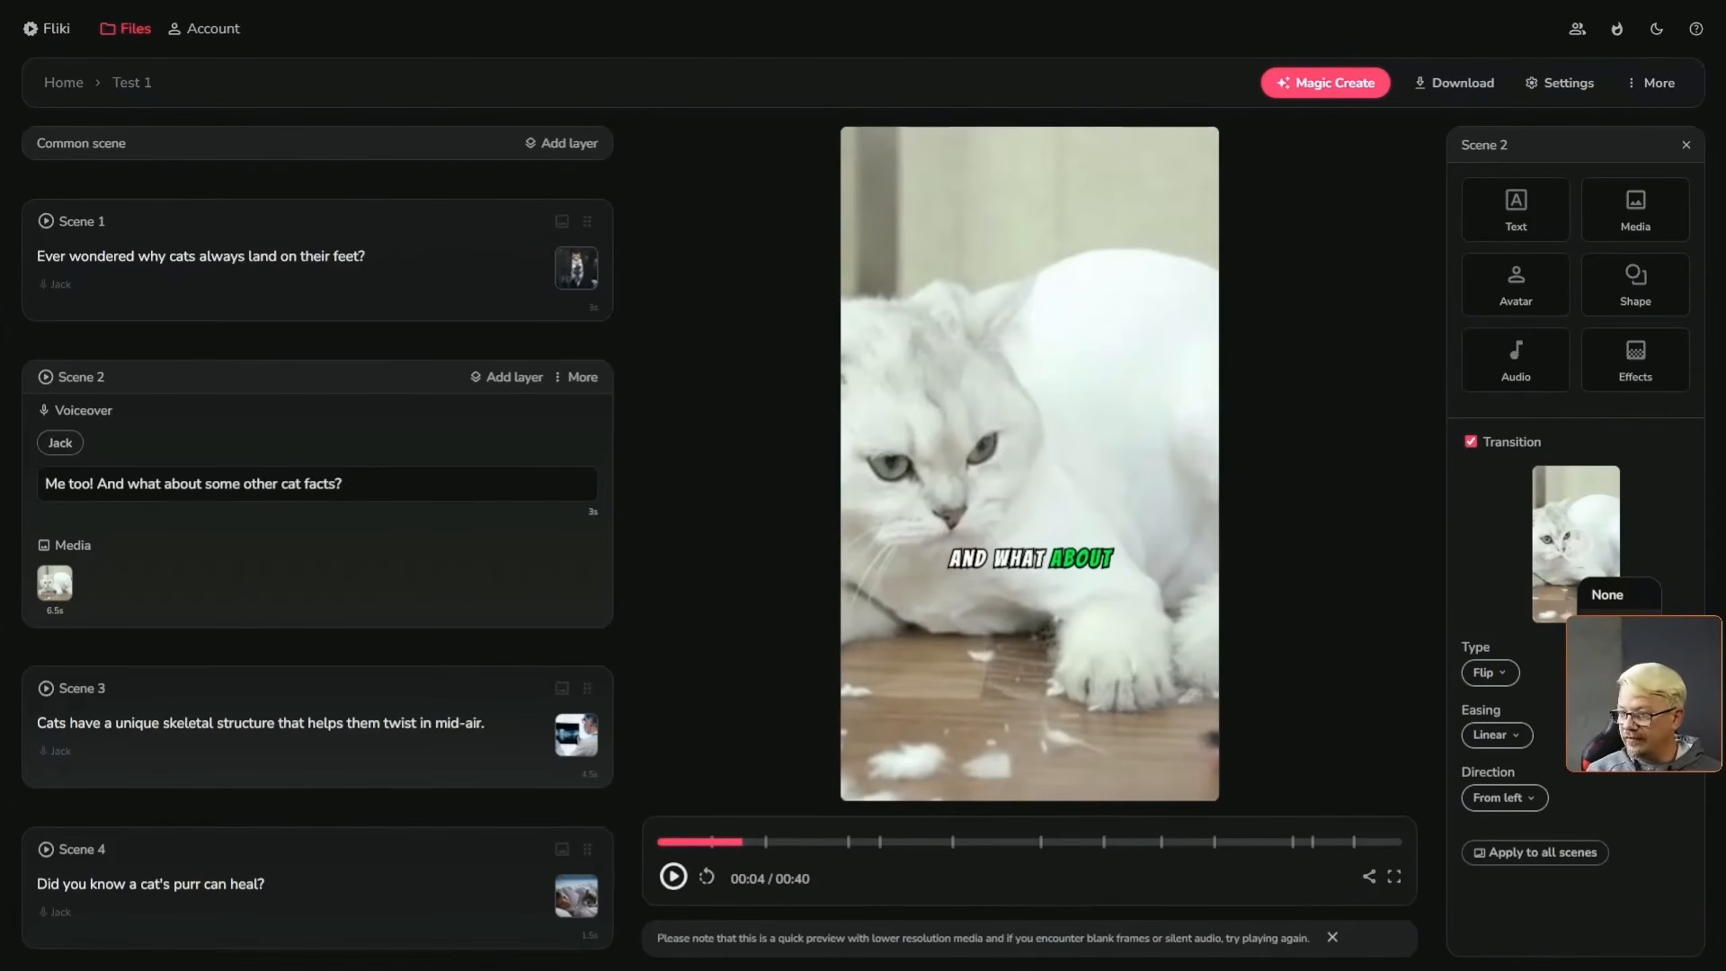
left_click(1642, 804)
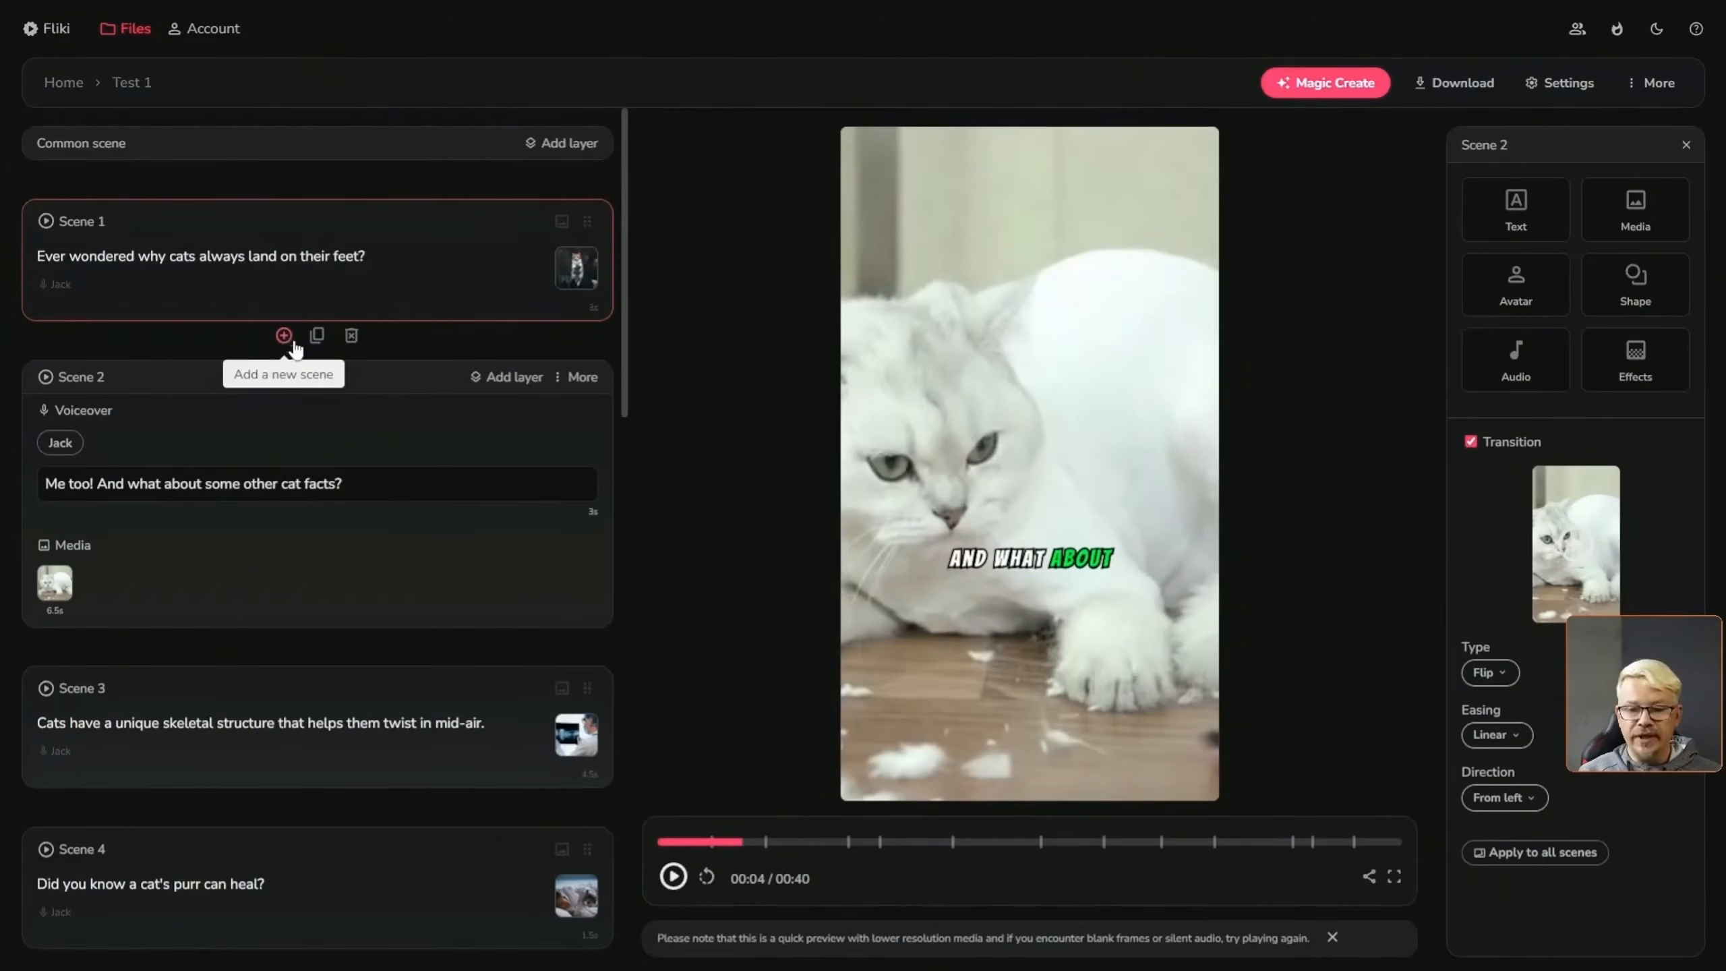
Duplicate Scene 1 and delete the duplicated scene
left_click(318, 336)
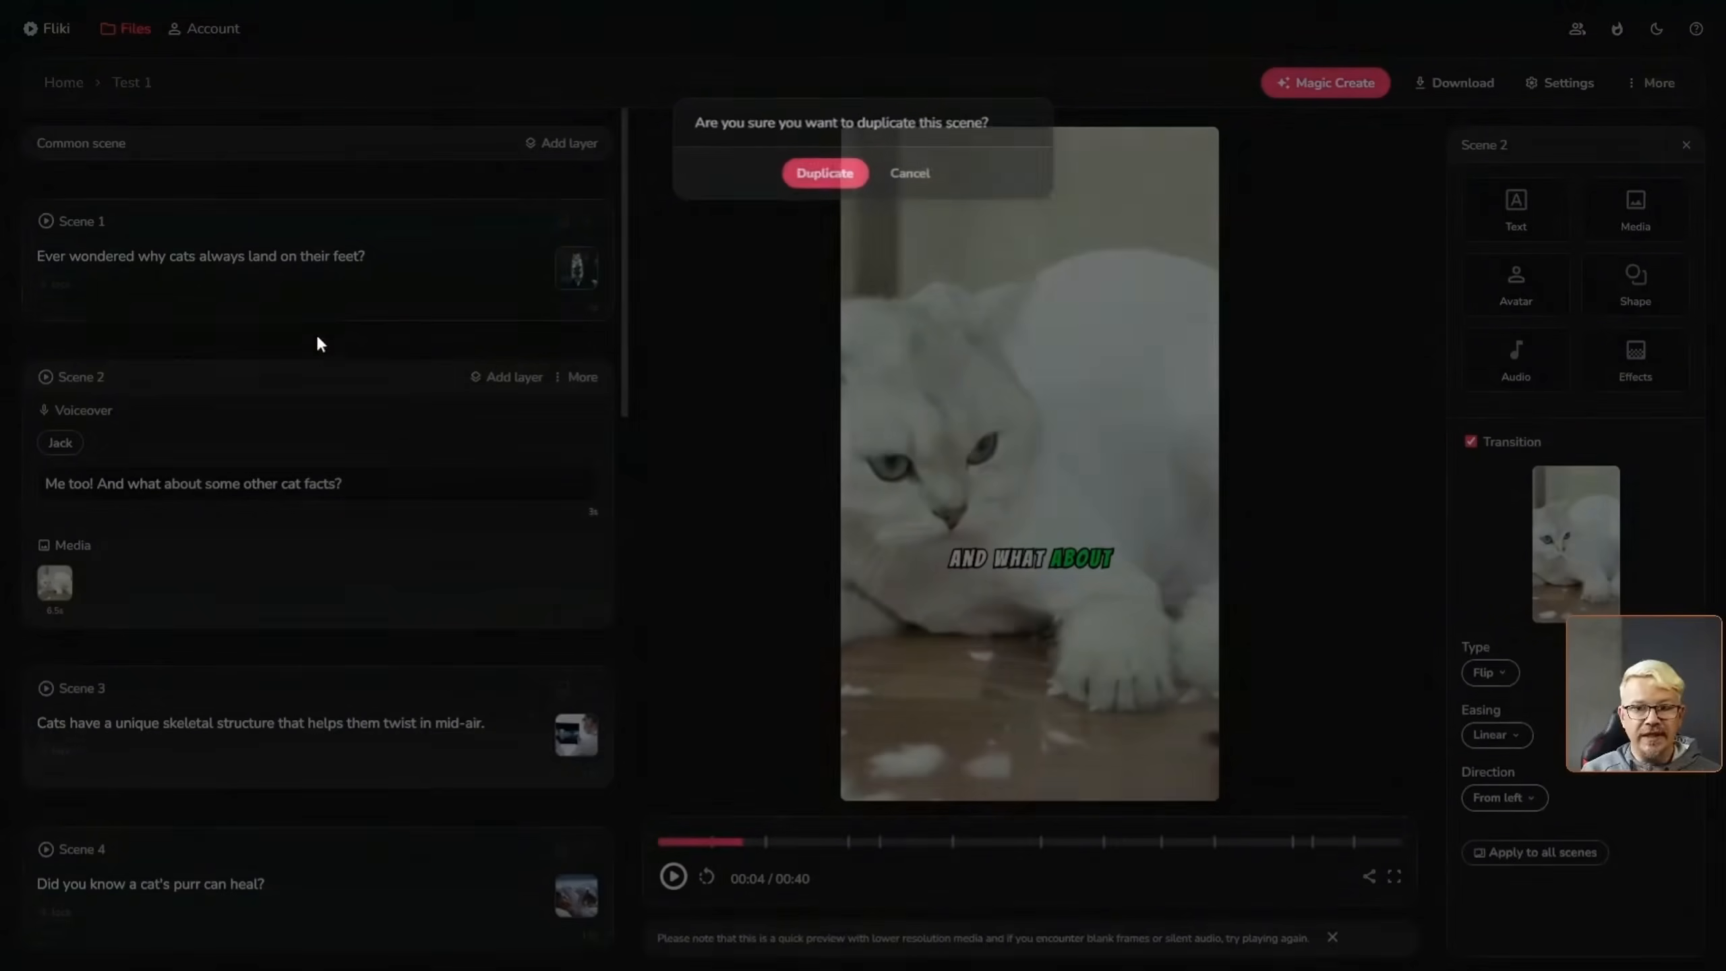
left_click(843, 182)
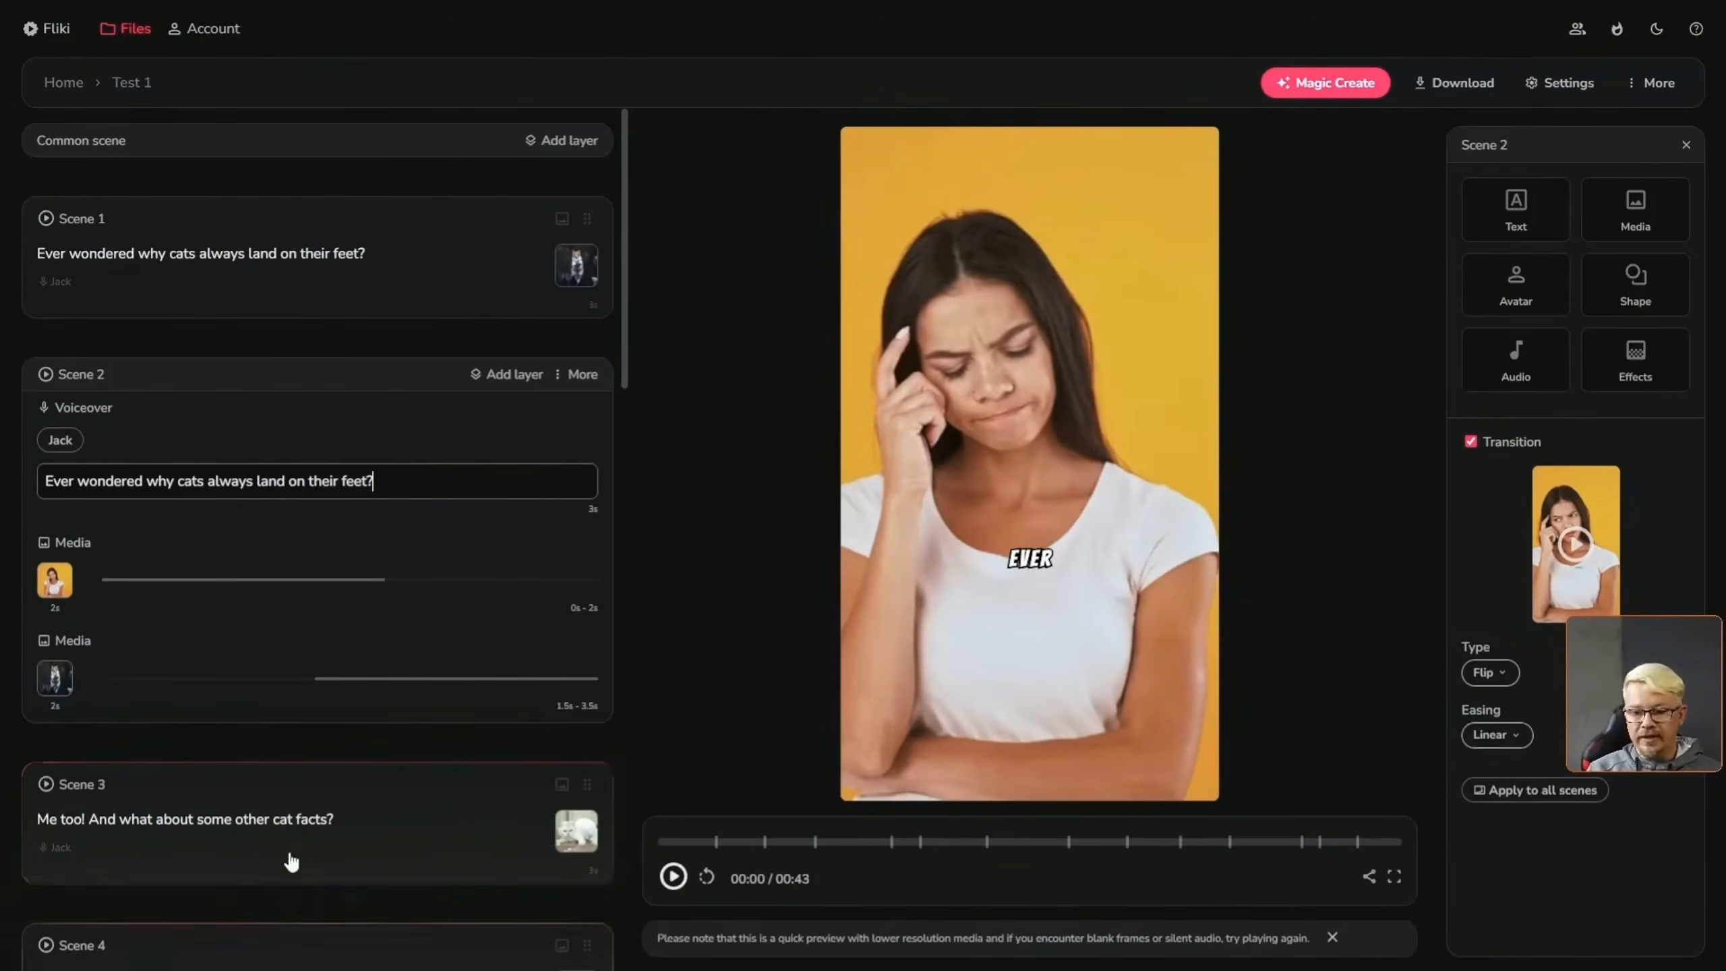
scroll(293, 820, "down", 1)
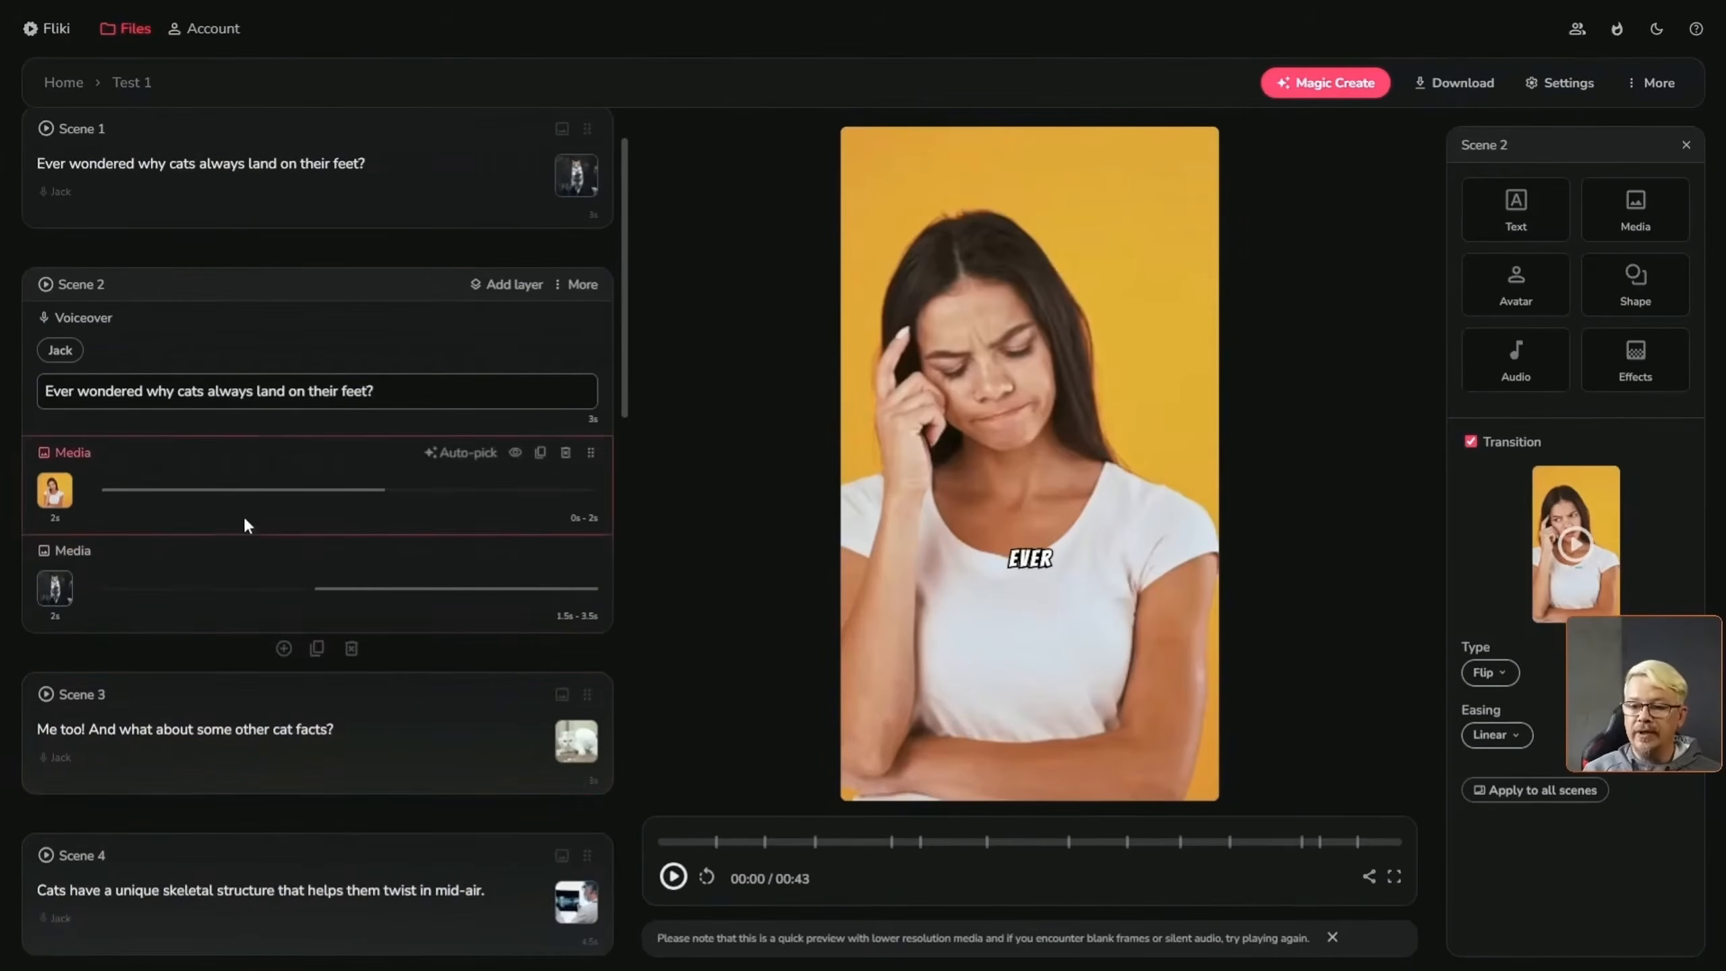
left_click(350, 648)
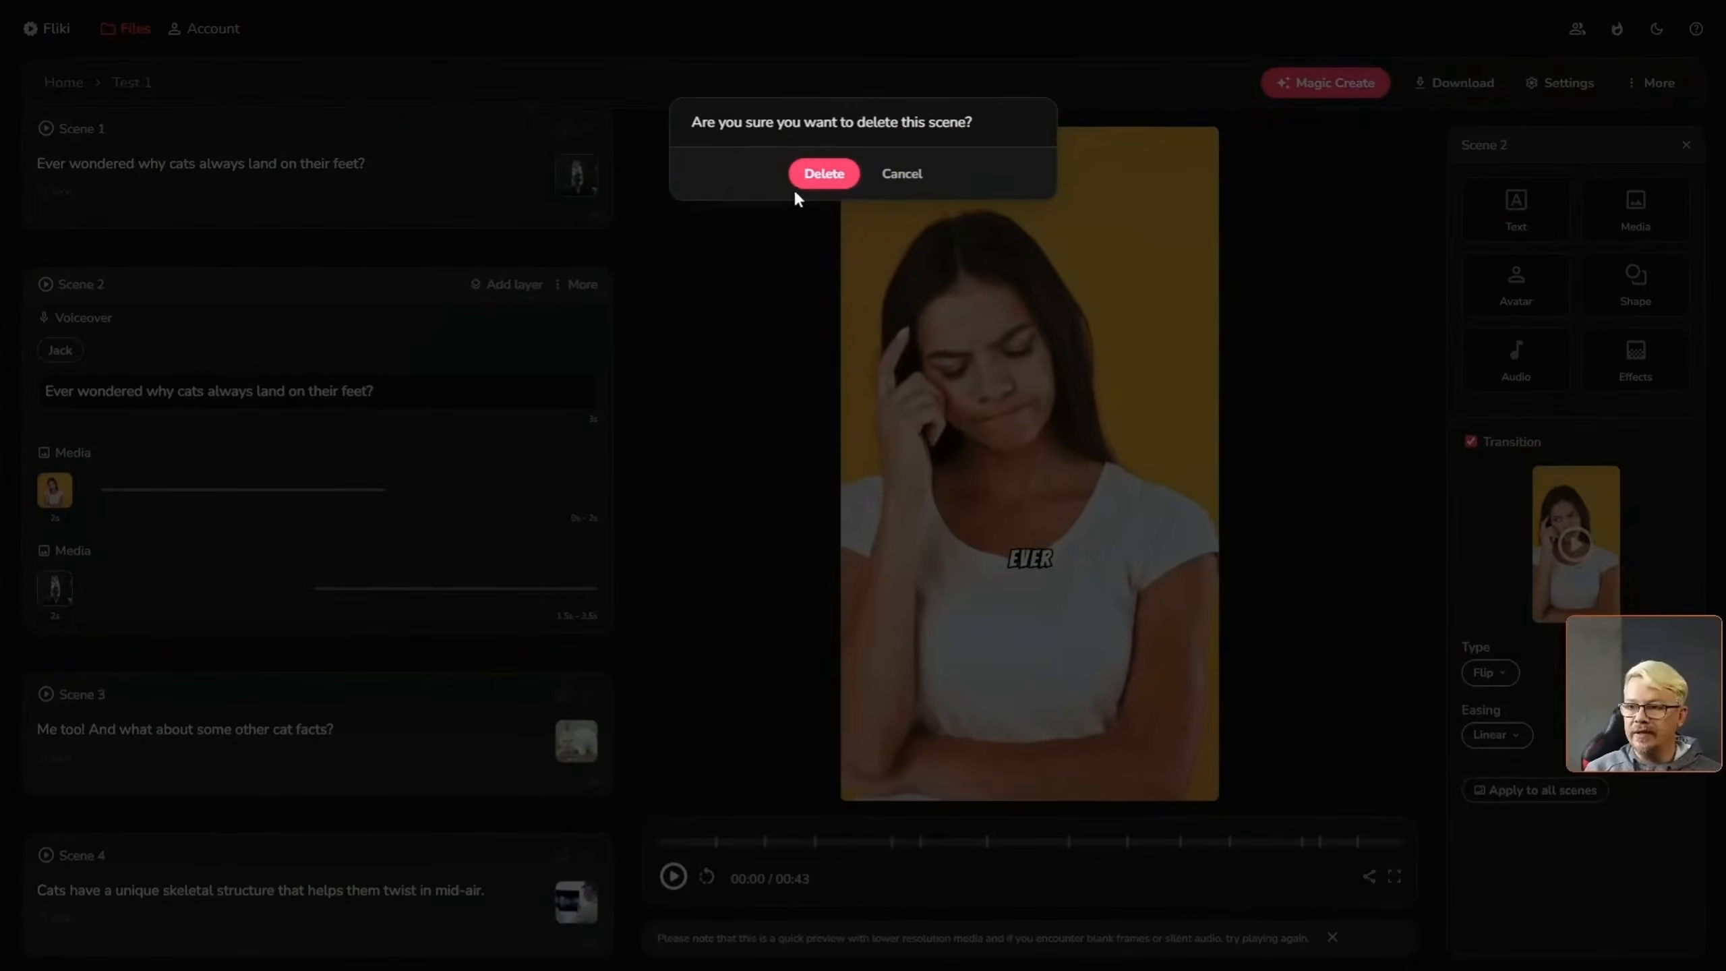
left_click(838, 175)
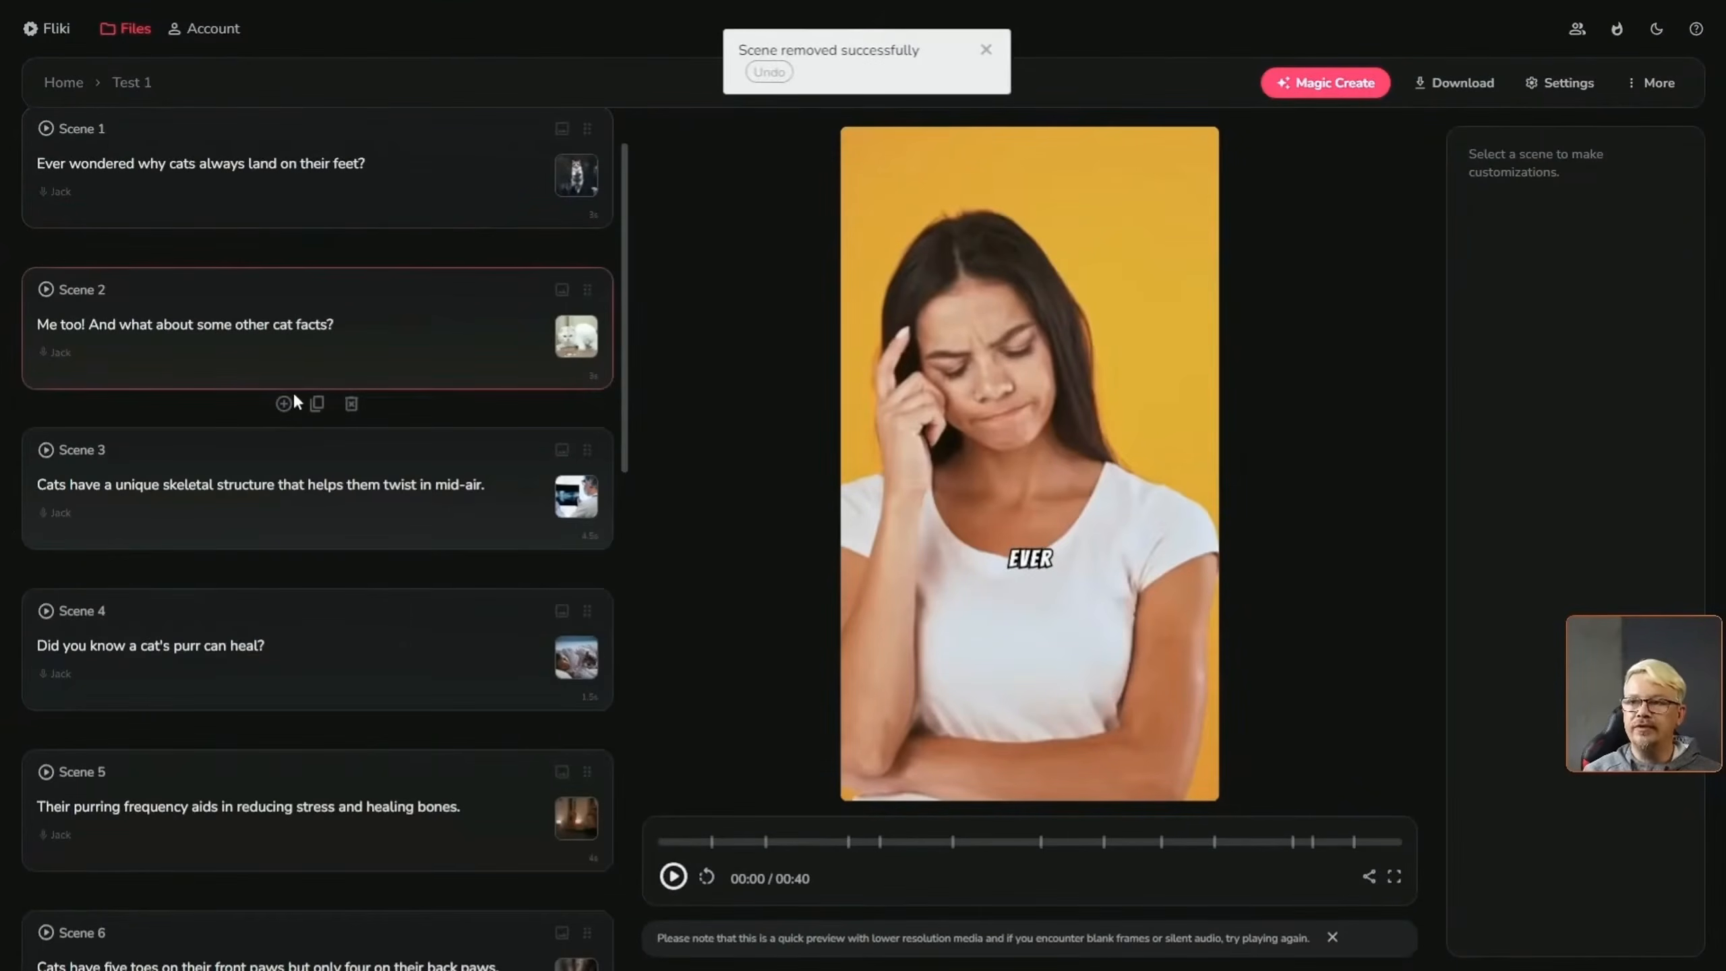
Look through the remaining scenes and dismiss the quick-preview notice below the player
scroll(294, 396, "down", 10)
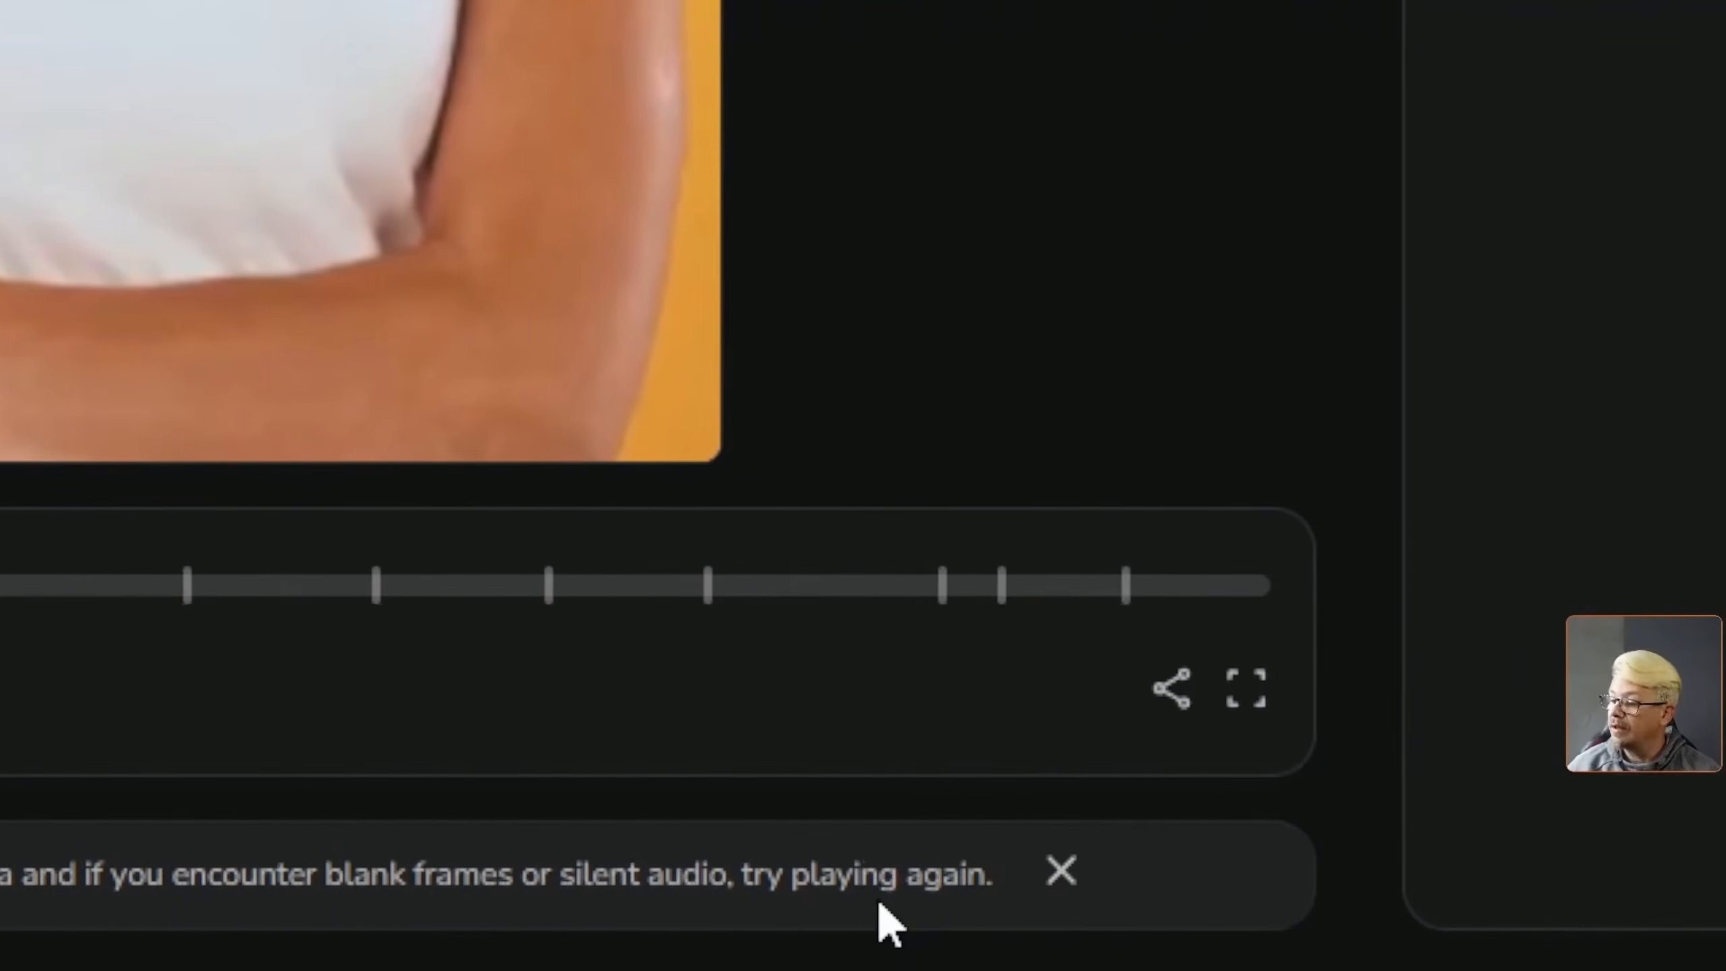
left_click(1050, 872)
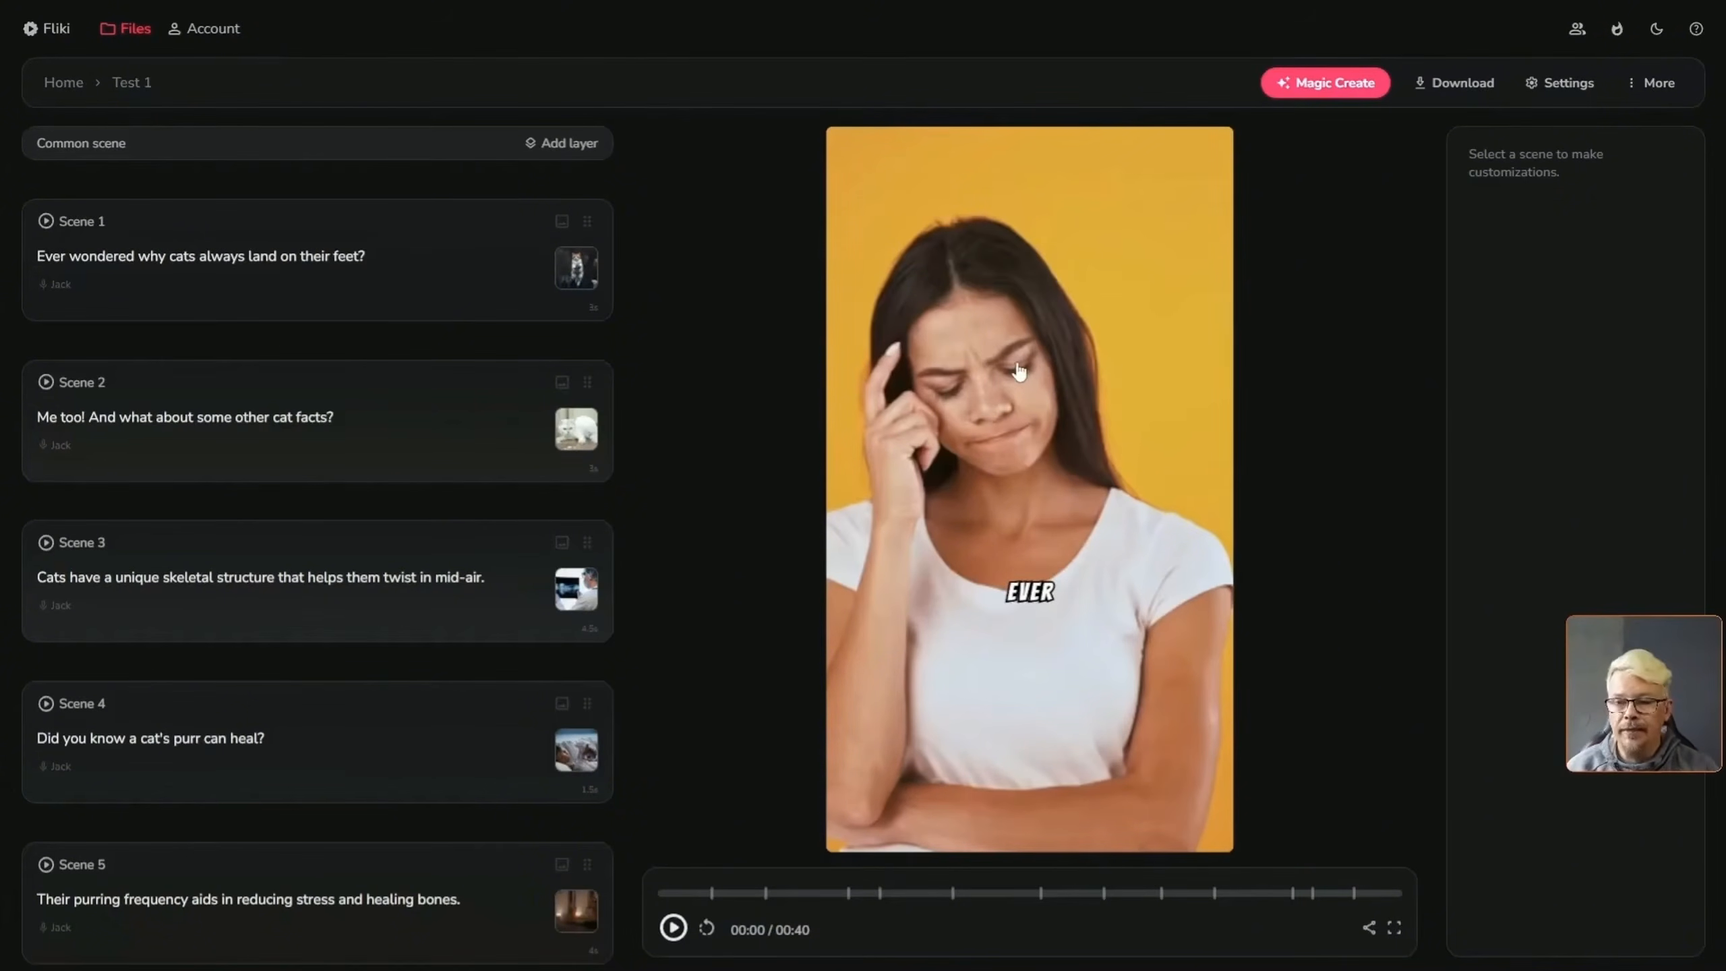
Try the Contain fit on Scene 3's media layer and return it to Cover
left_click(242, 580)
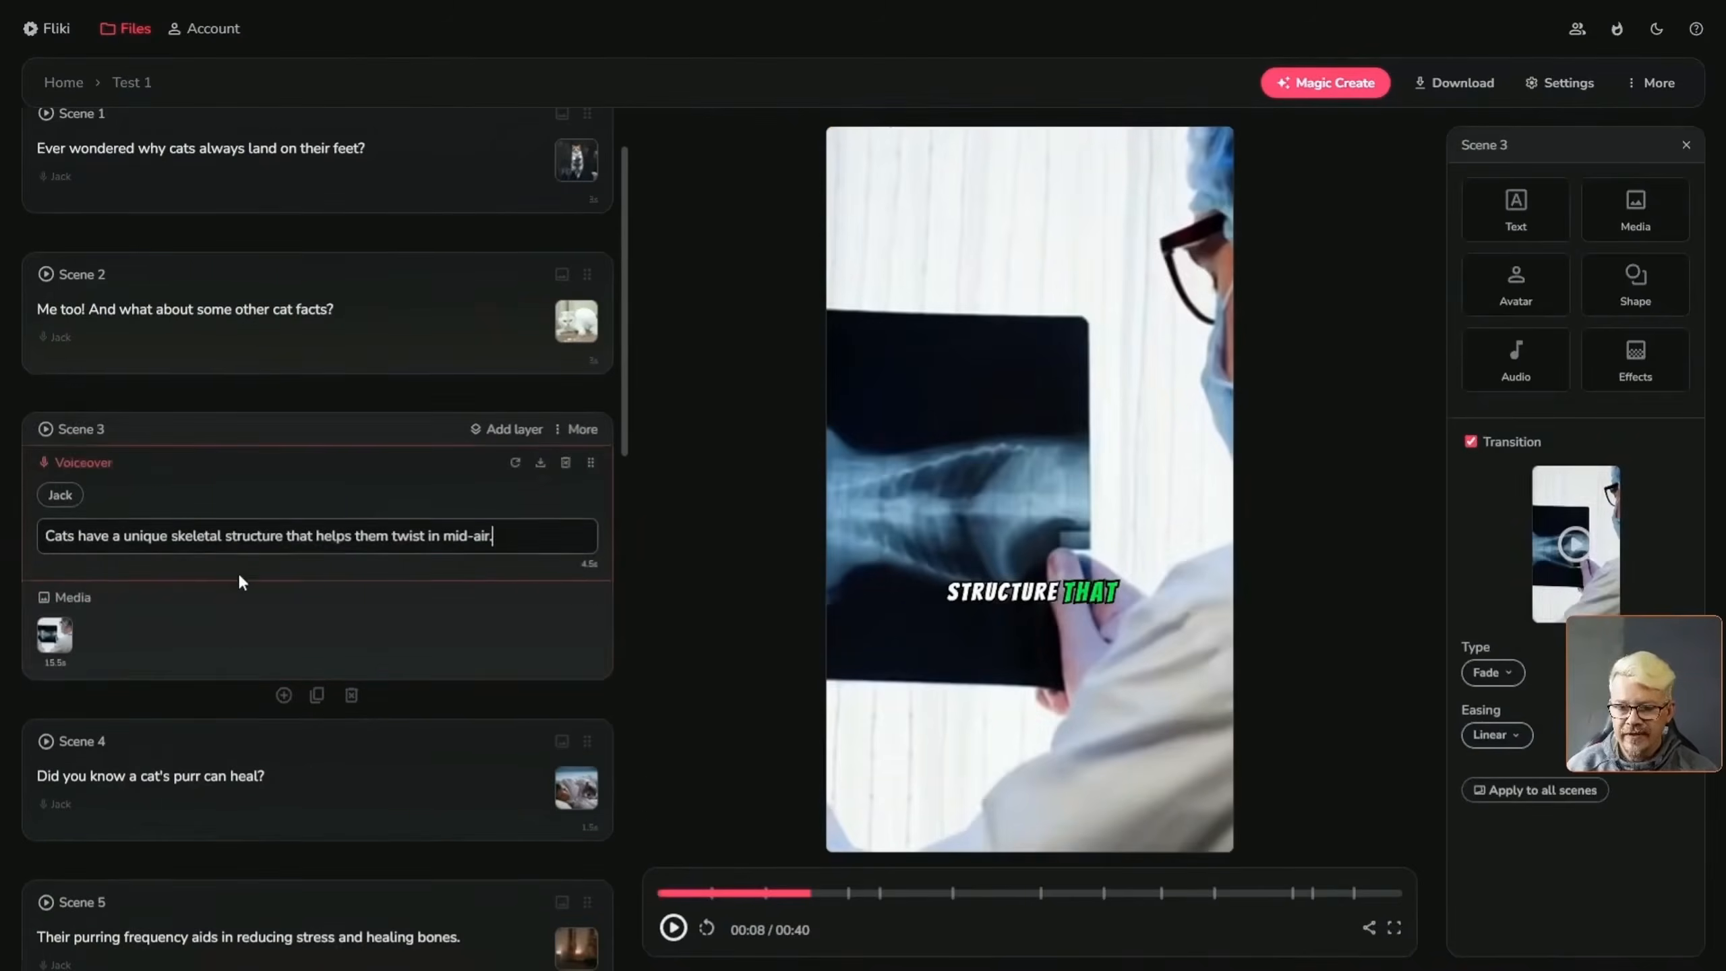
left_click(232, 625)
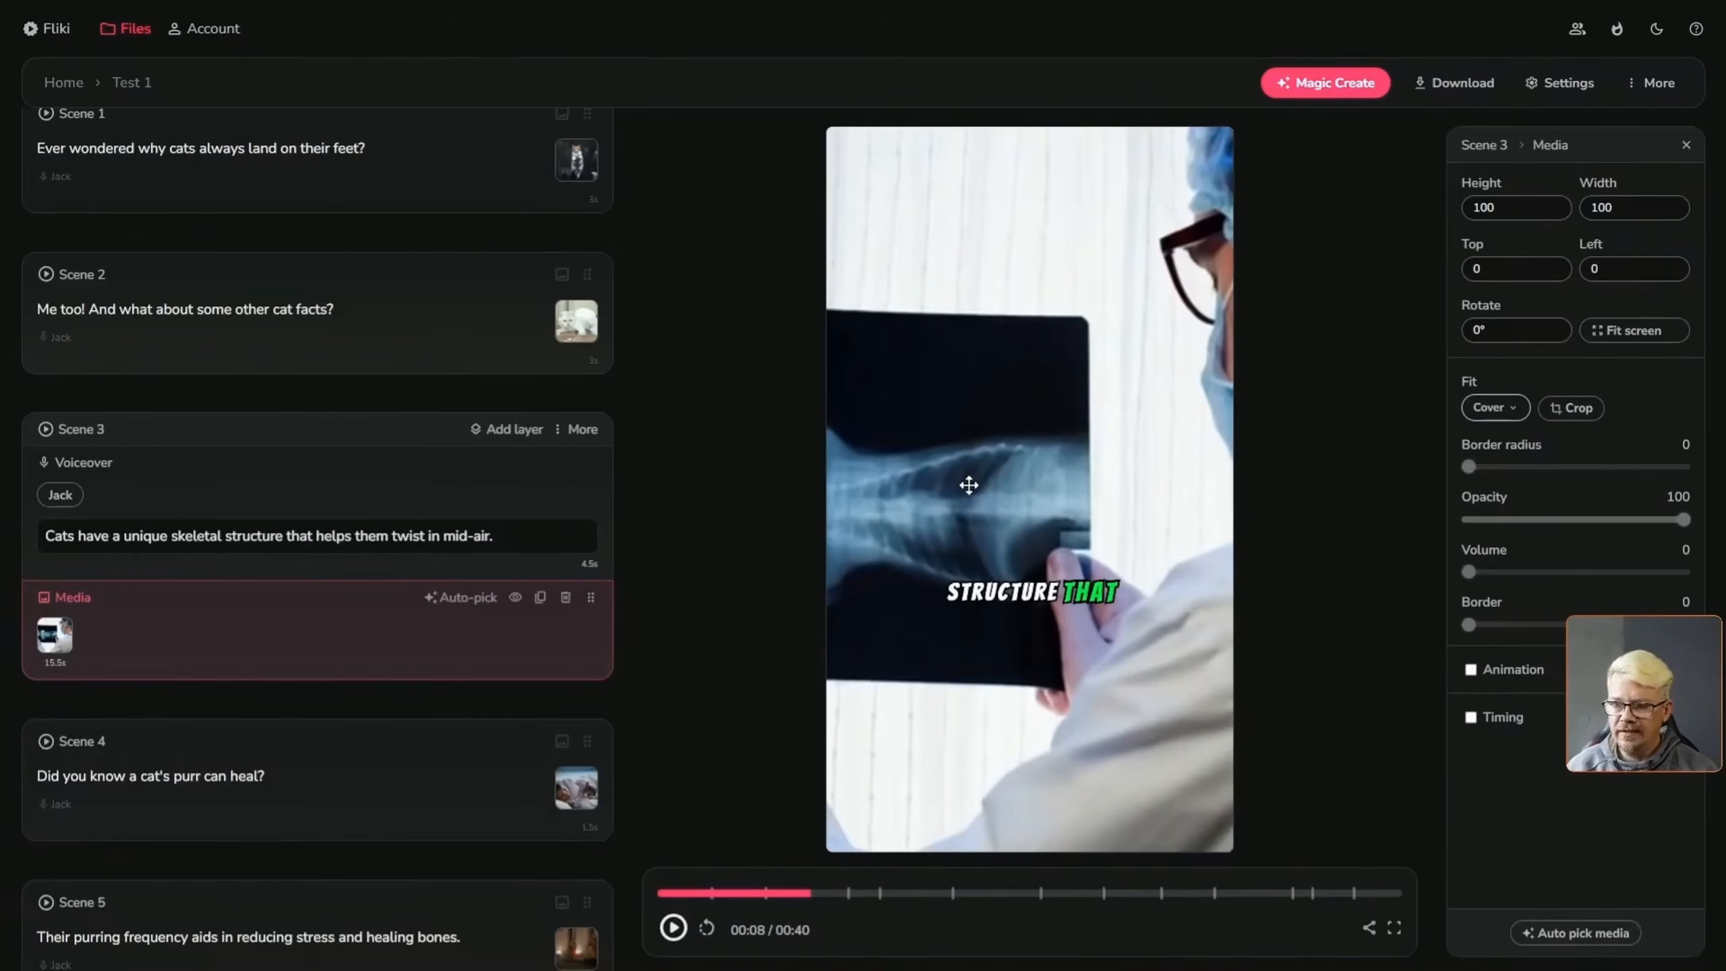
left_click(1029, 443)
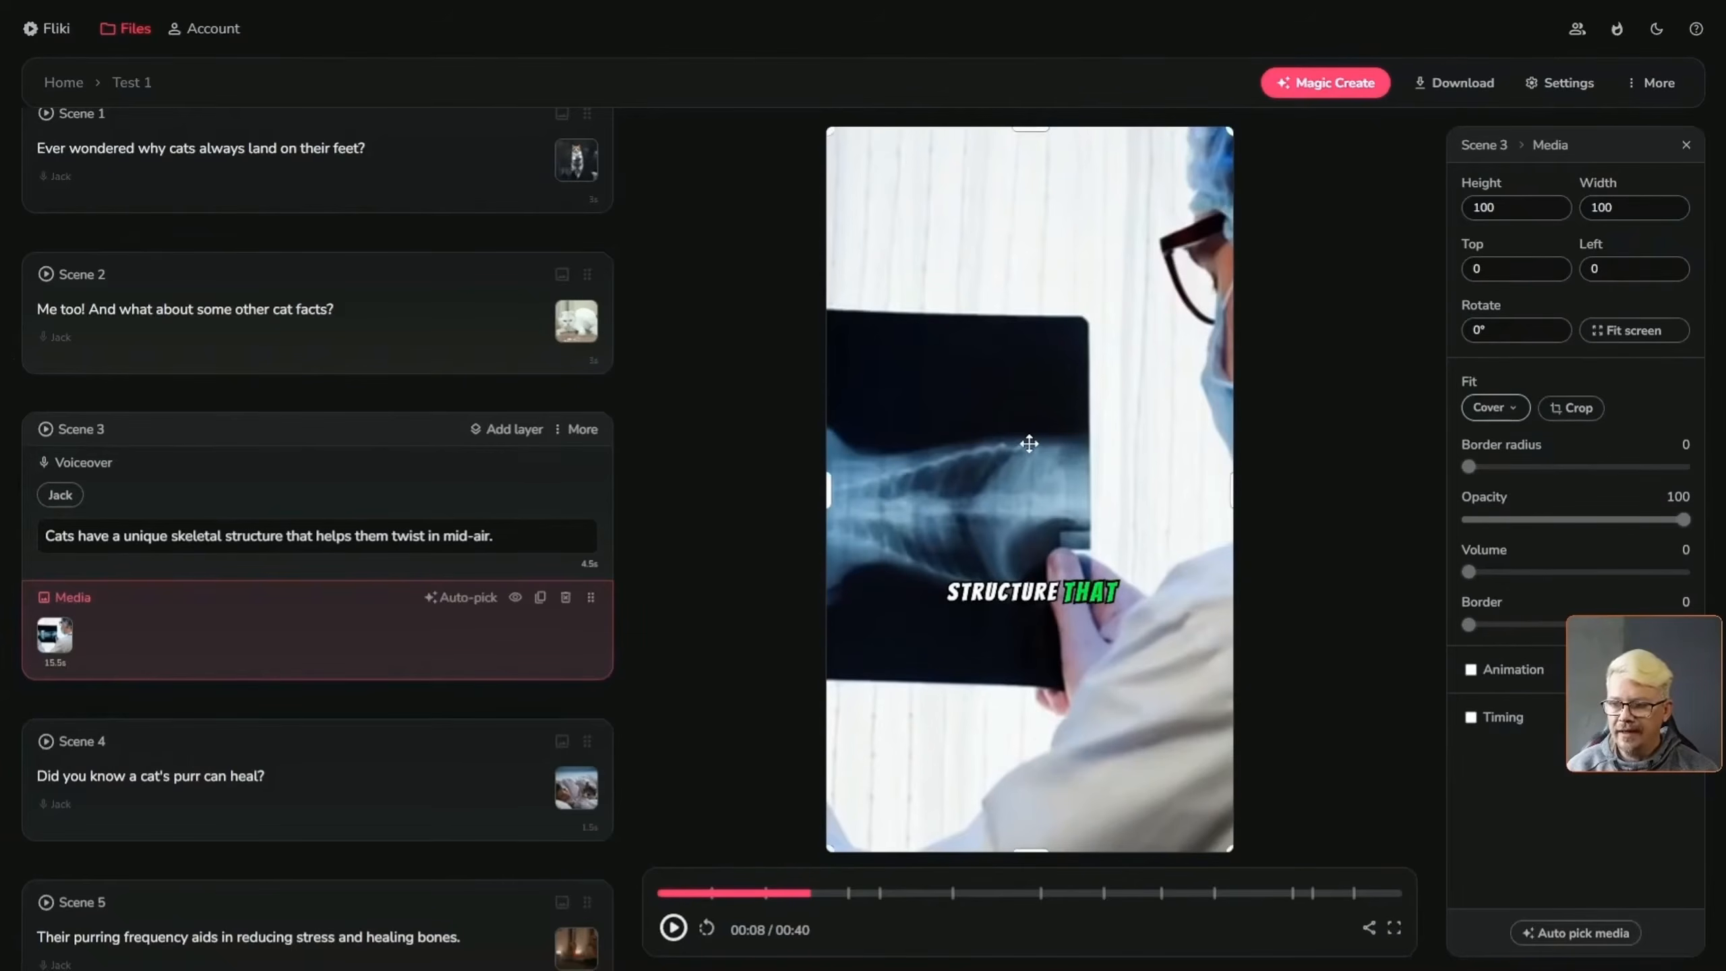
left_click(1502, 408)
left_click(1488, 432)
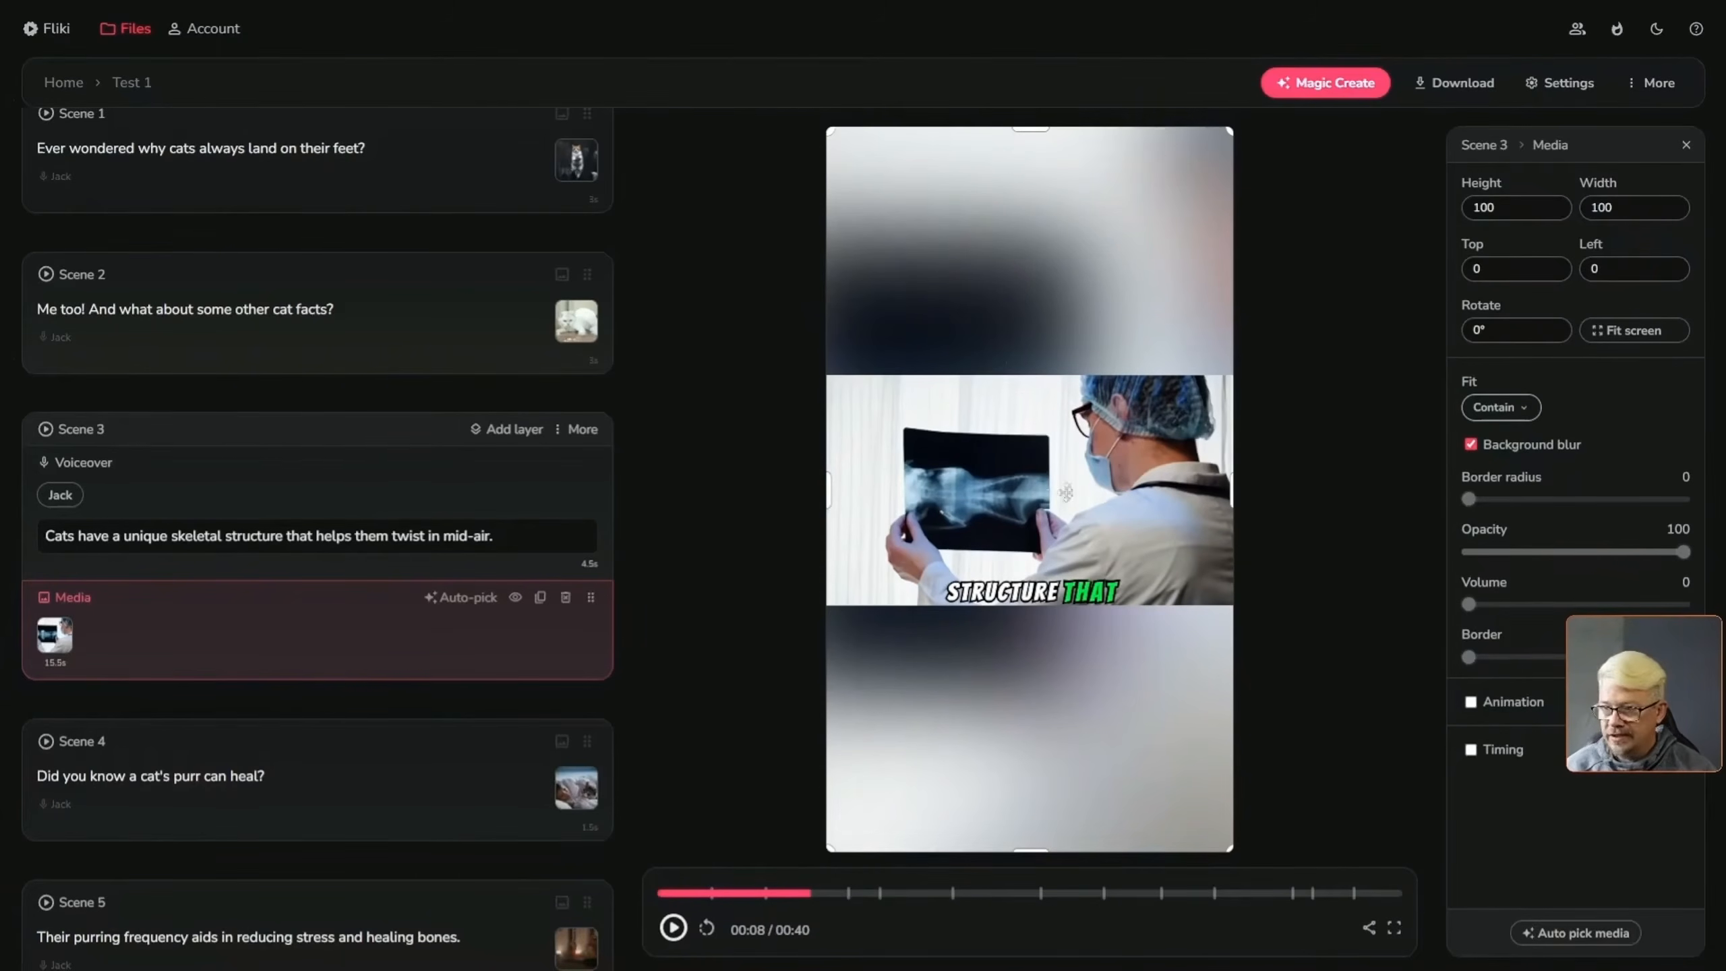
left_click(1502, 408)
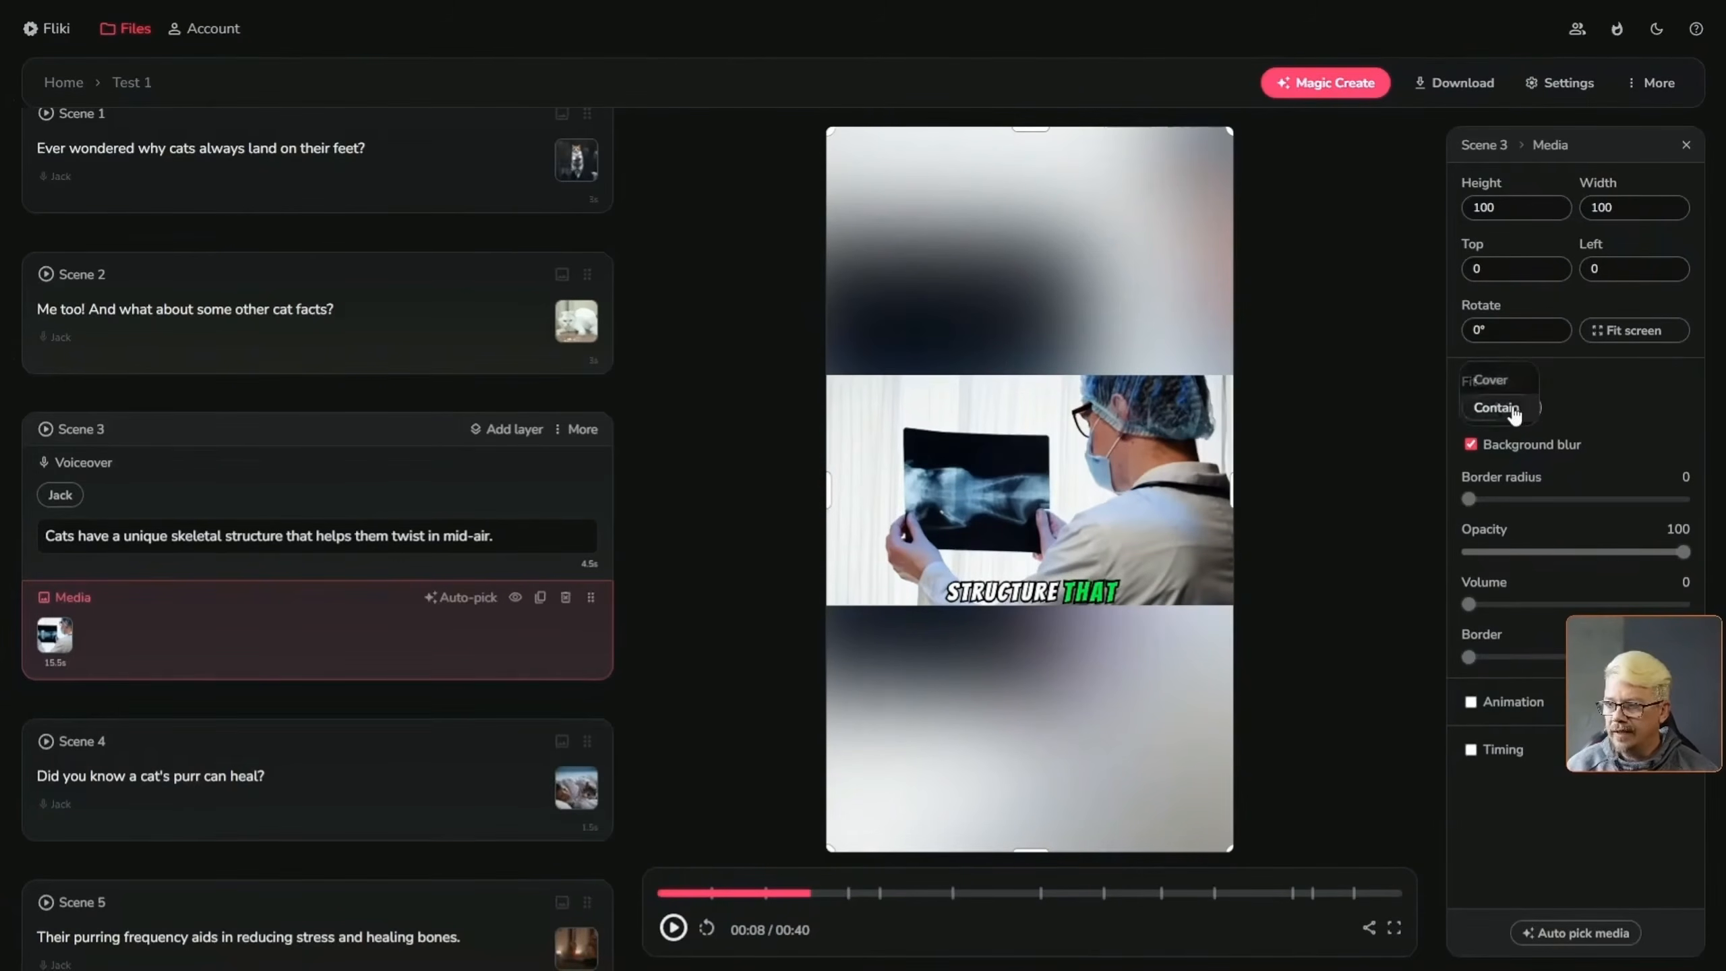
left_click(1499, 379)
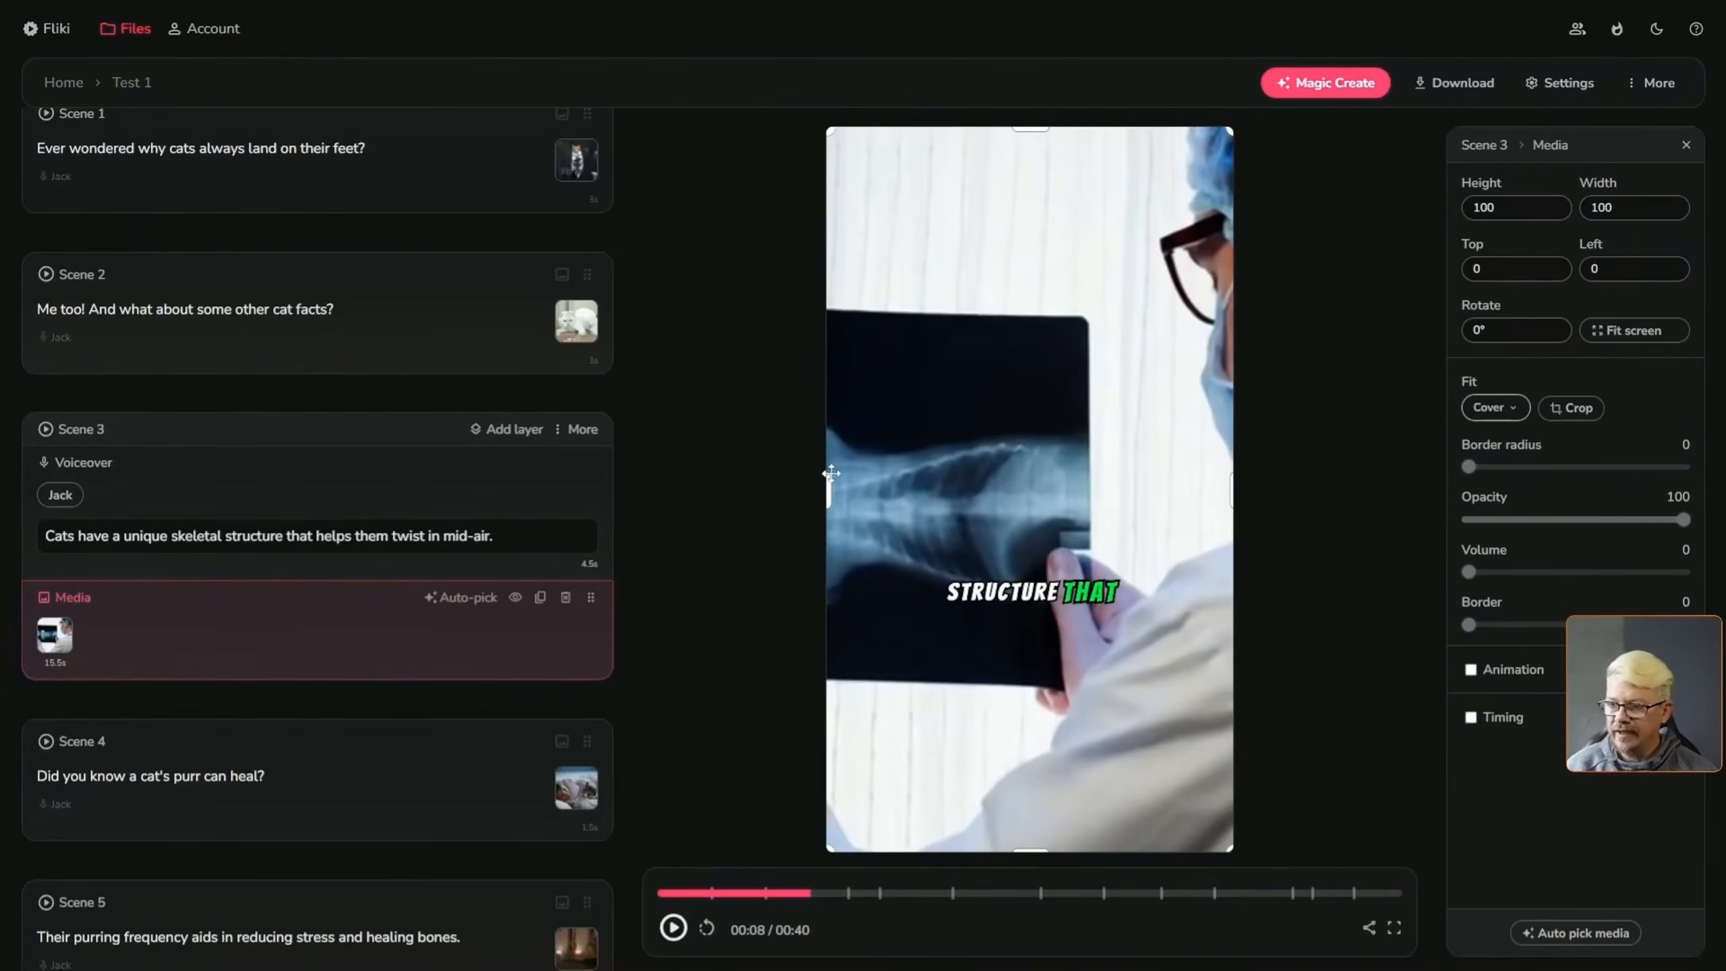
Stretch Scene 3's media to a width of about 216 and reposition it to a left offset of about -18
left_click_drag(947, 427, 1073, 427)
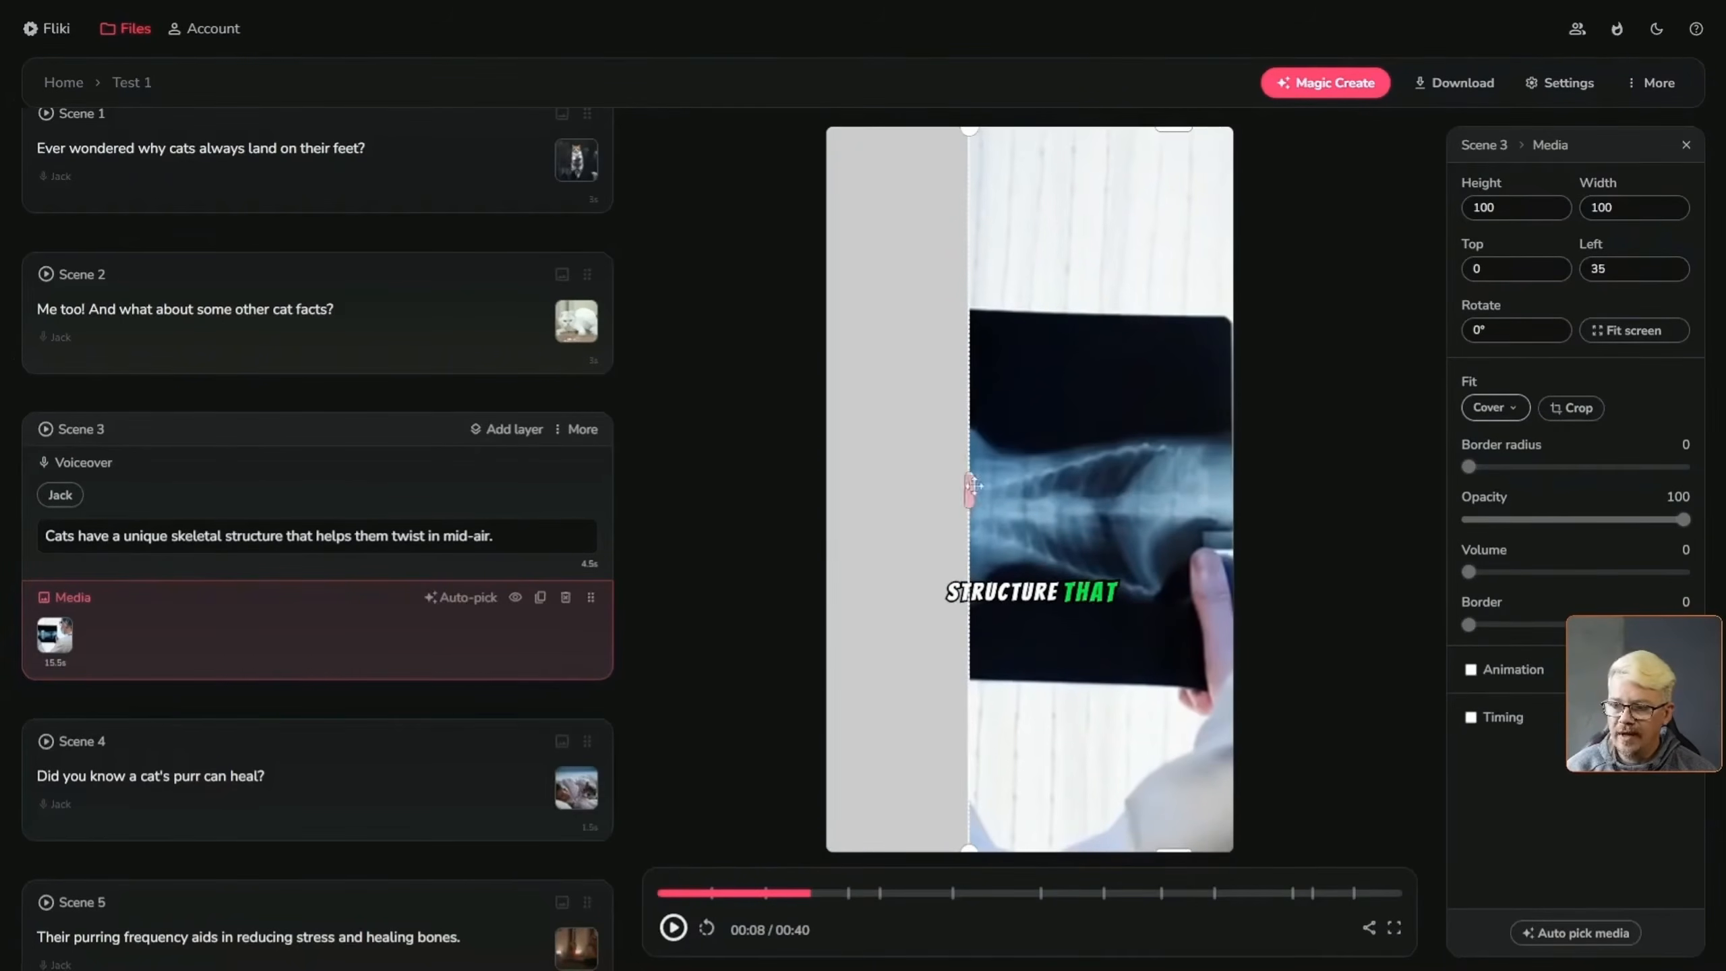
left_click_drag(972, 487, 499, 504)
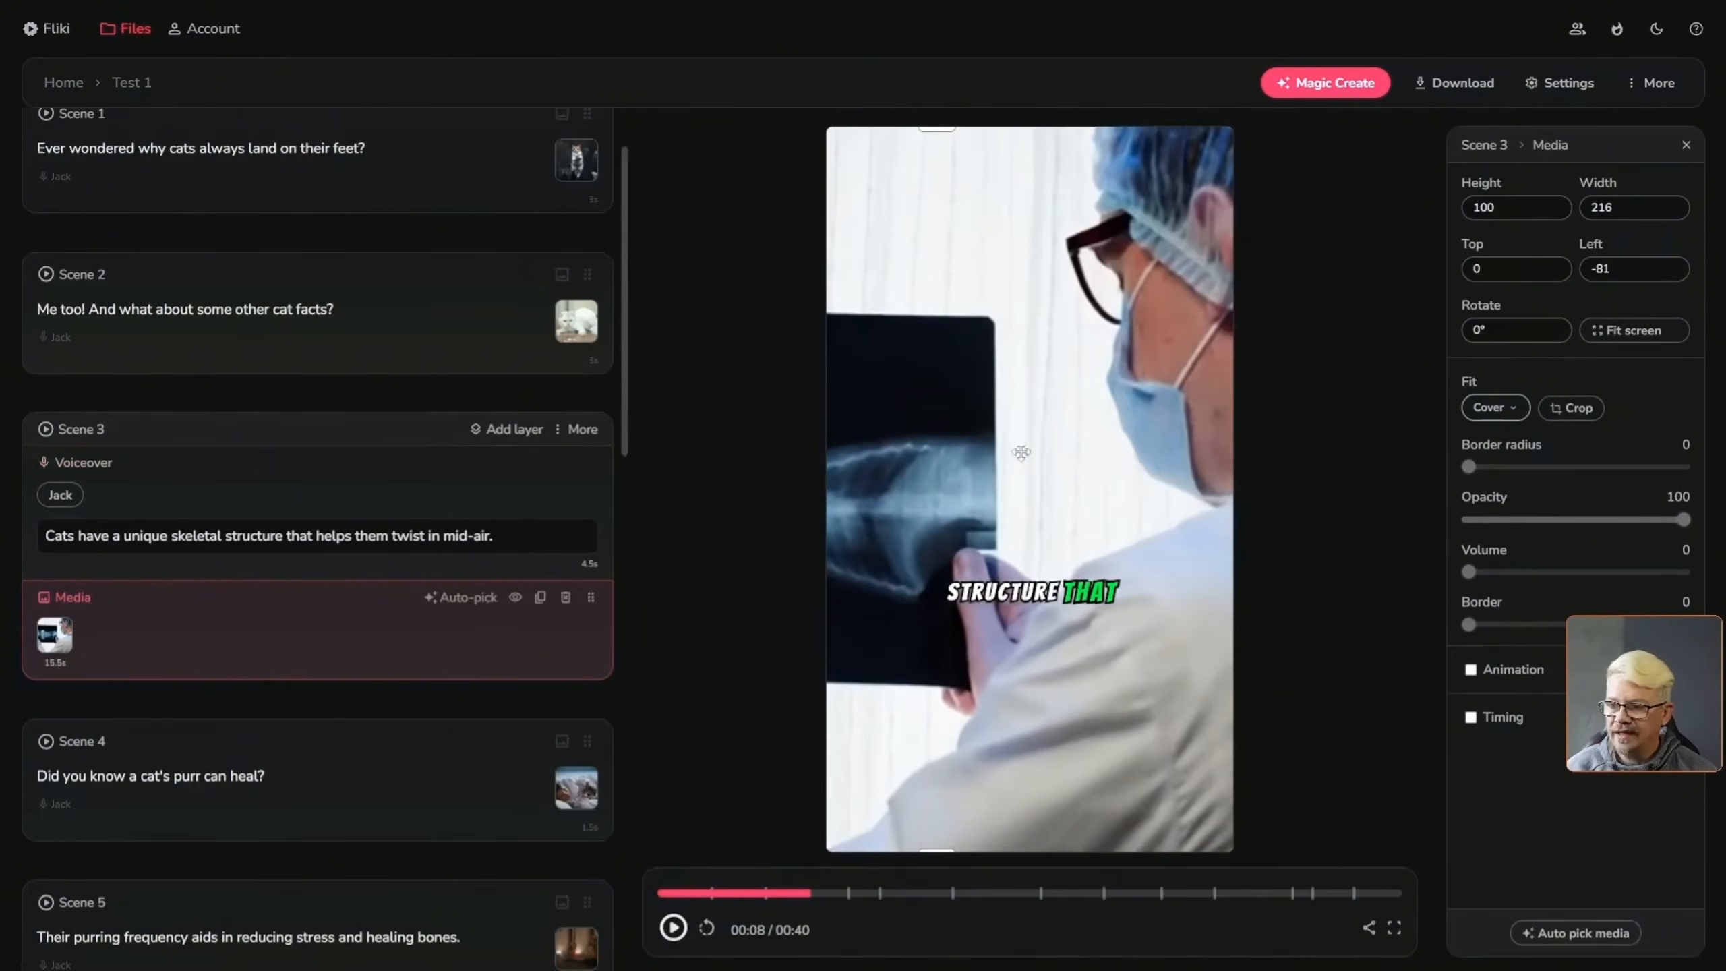
left_click_drag(1272, 451, 1264, 451)
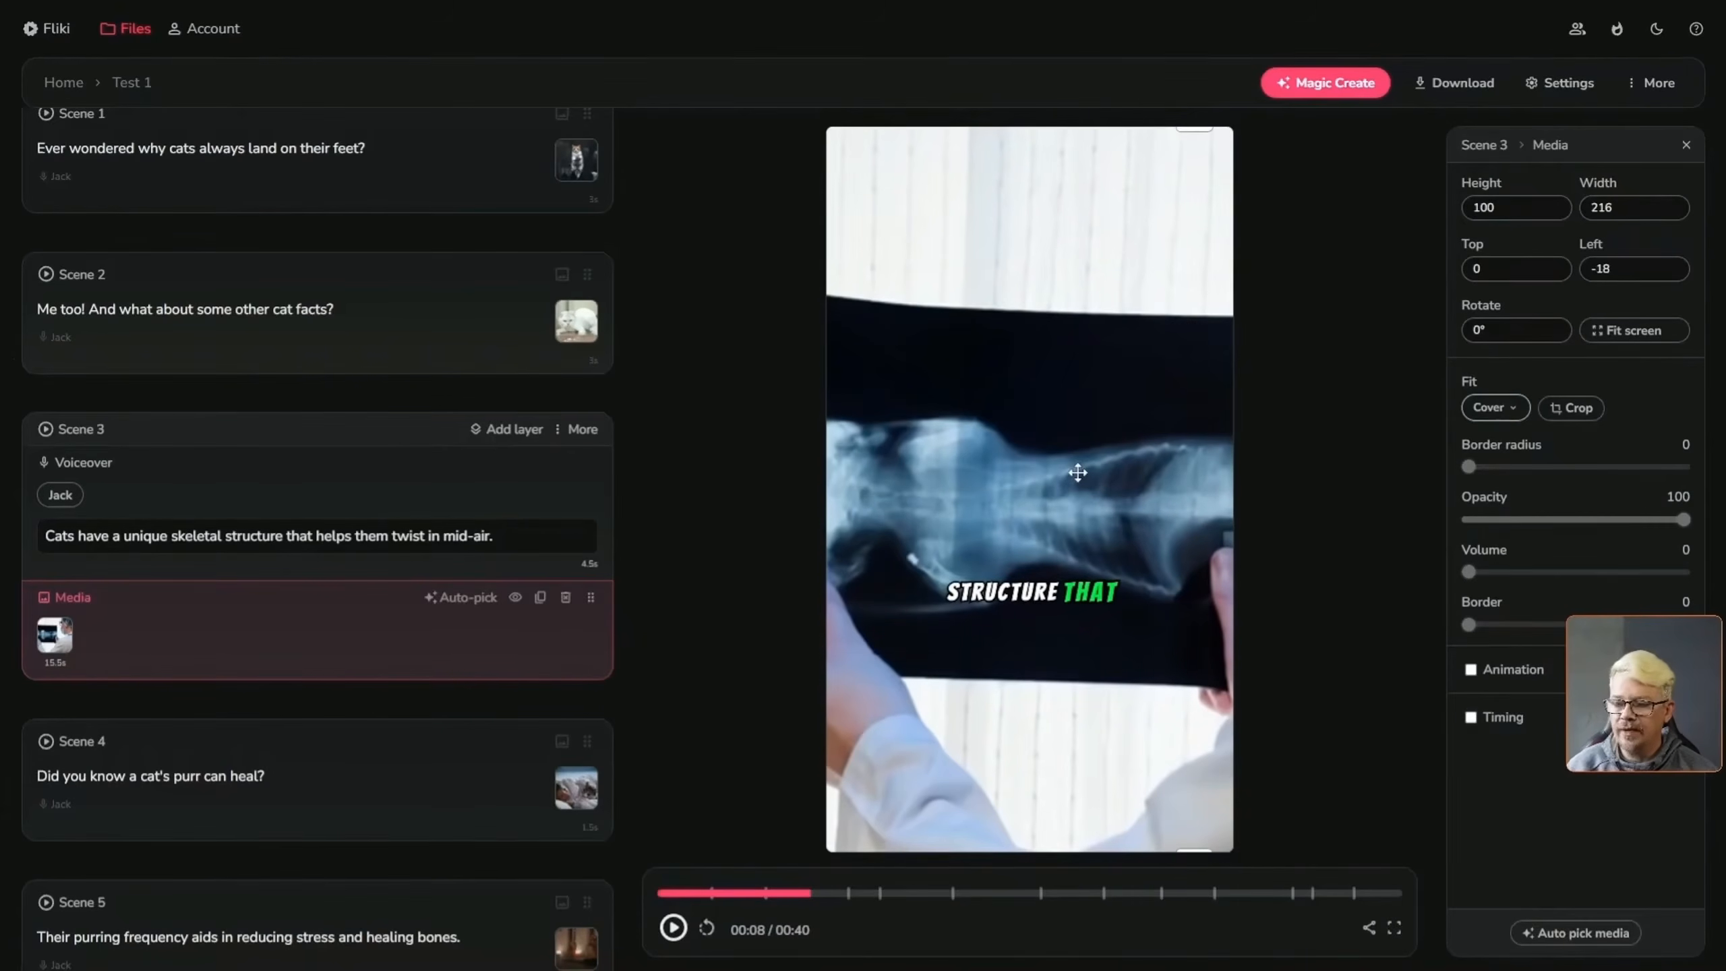
Add a text layer to Scene 4, try sample text in it, and delete the layer
scroll(362, 585, "down", 4)
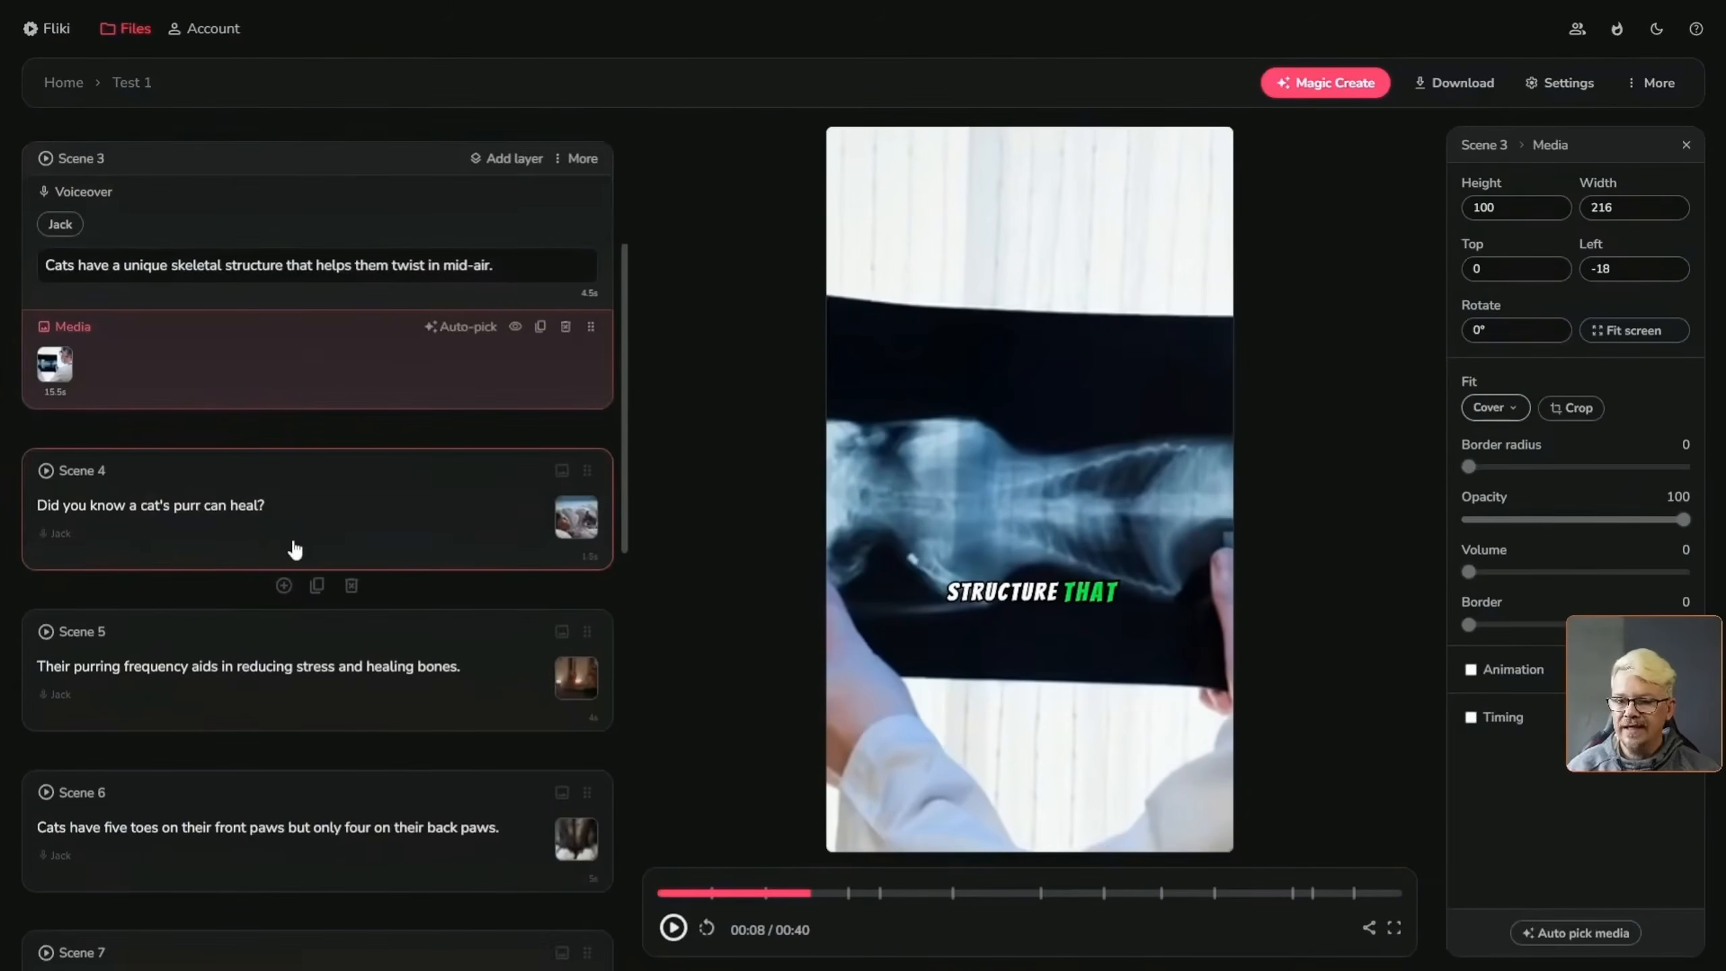
left_click(351, 476)
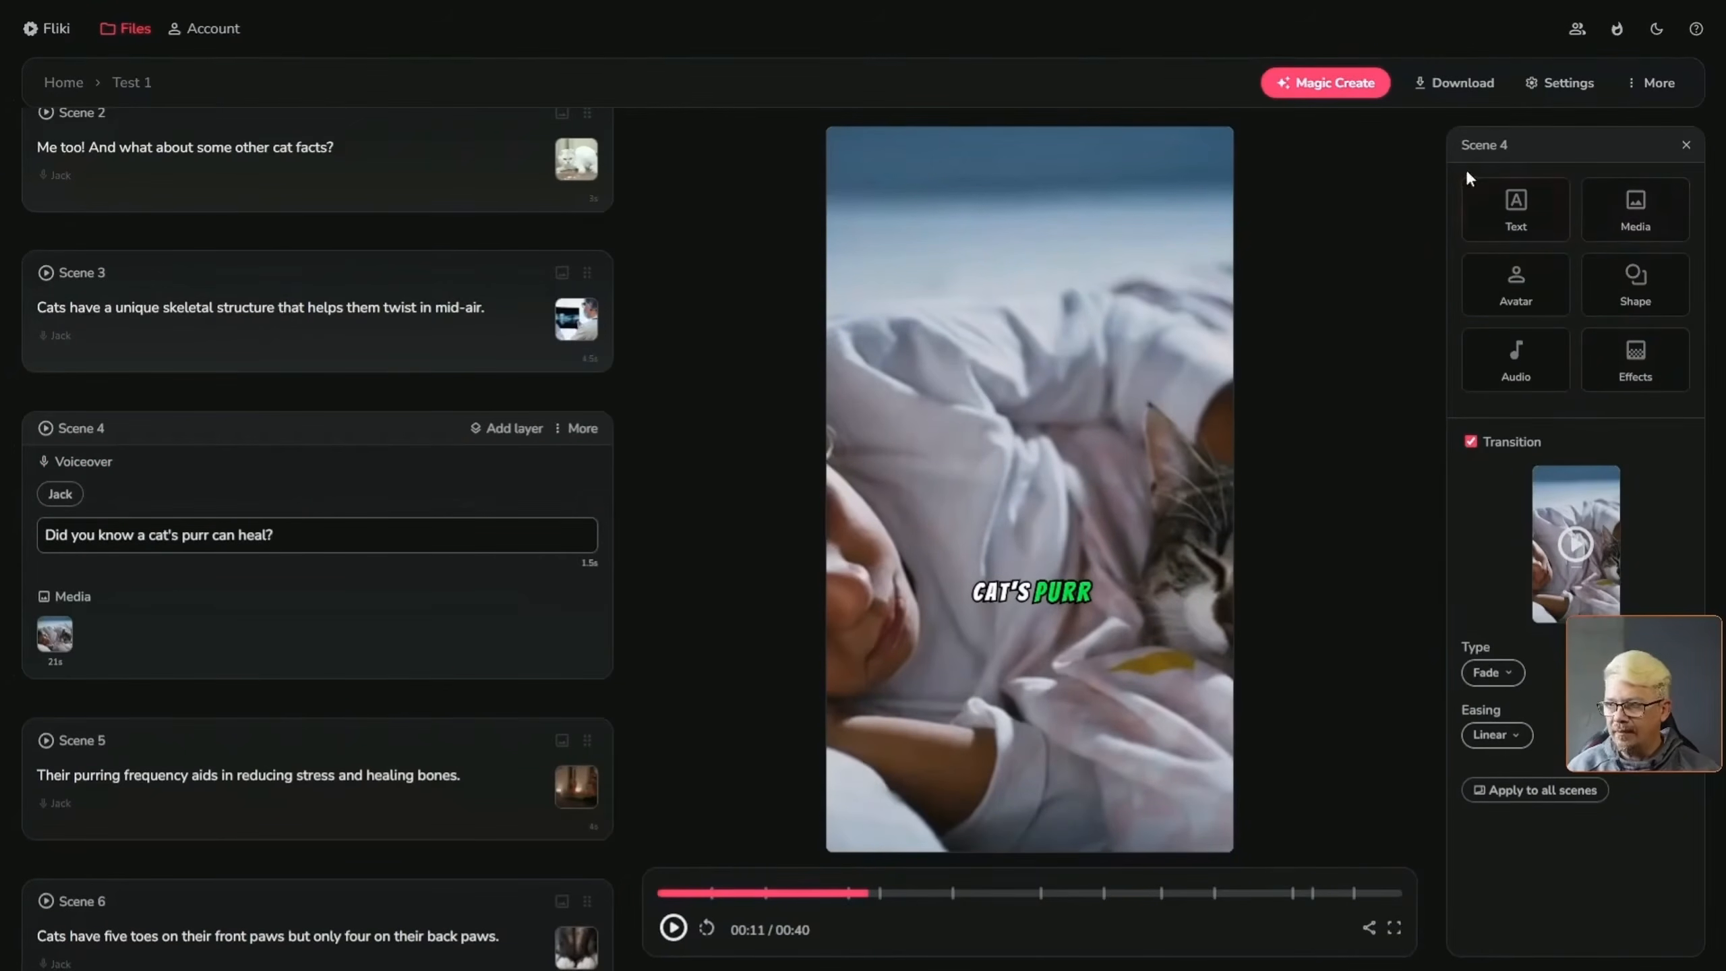
left_click(1527, 205)
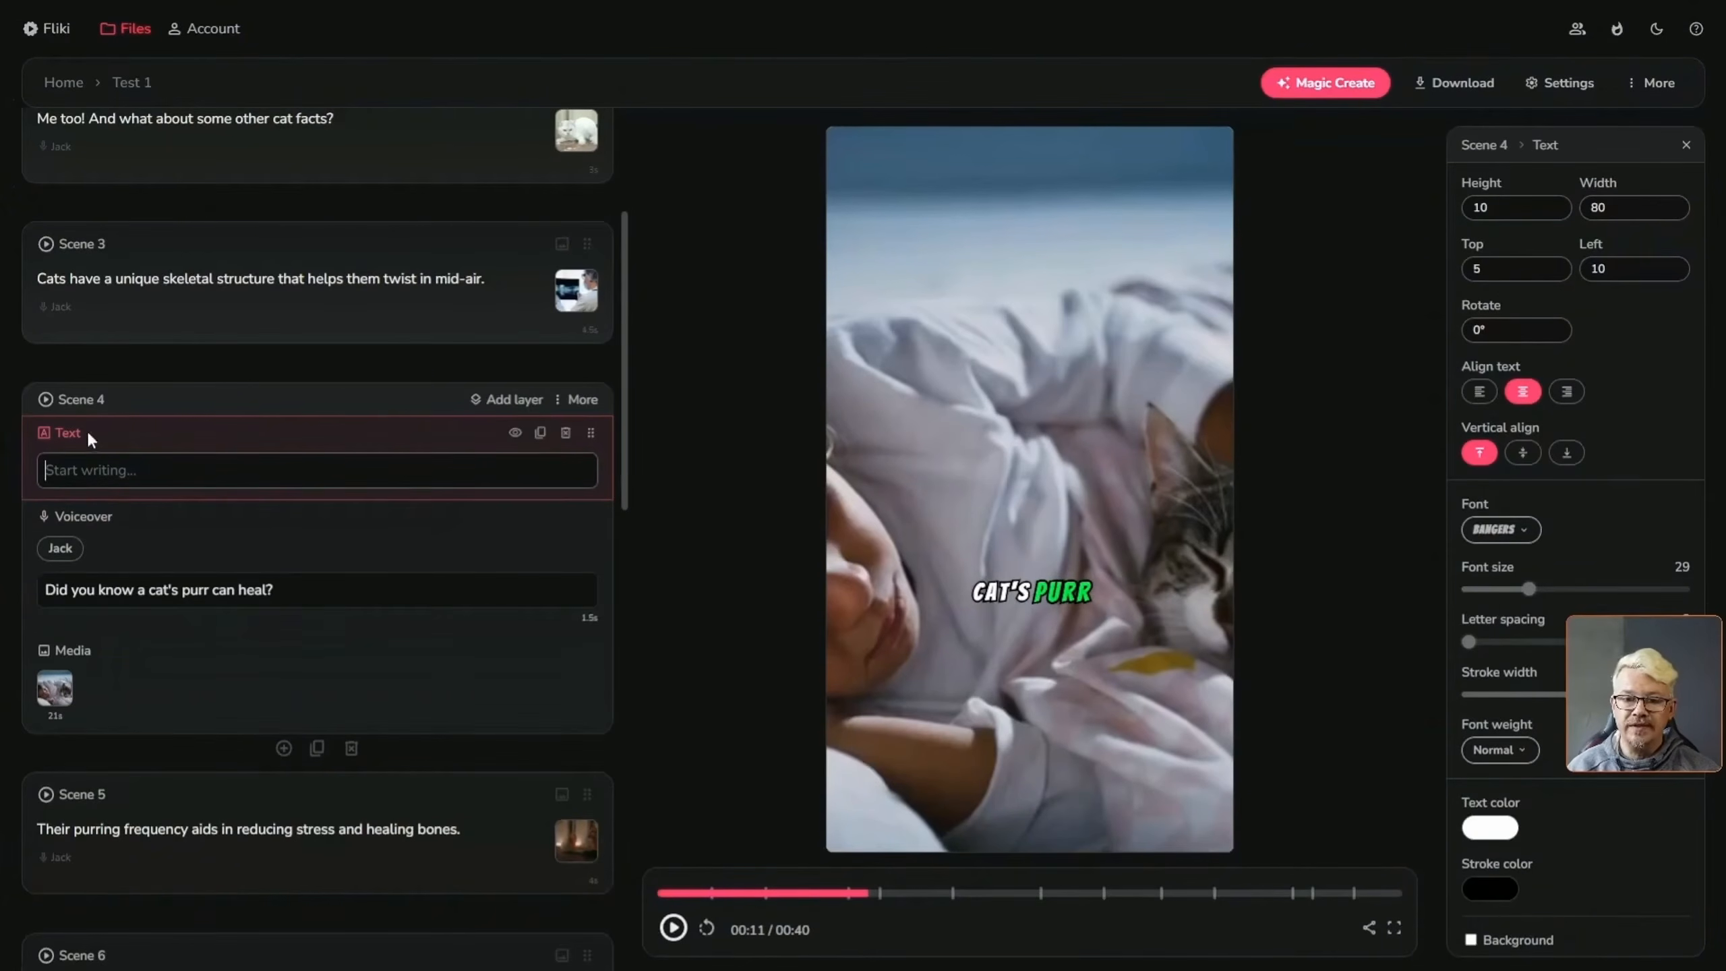
type("t")
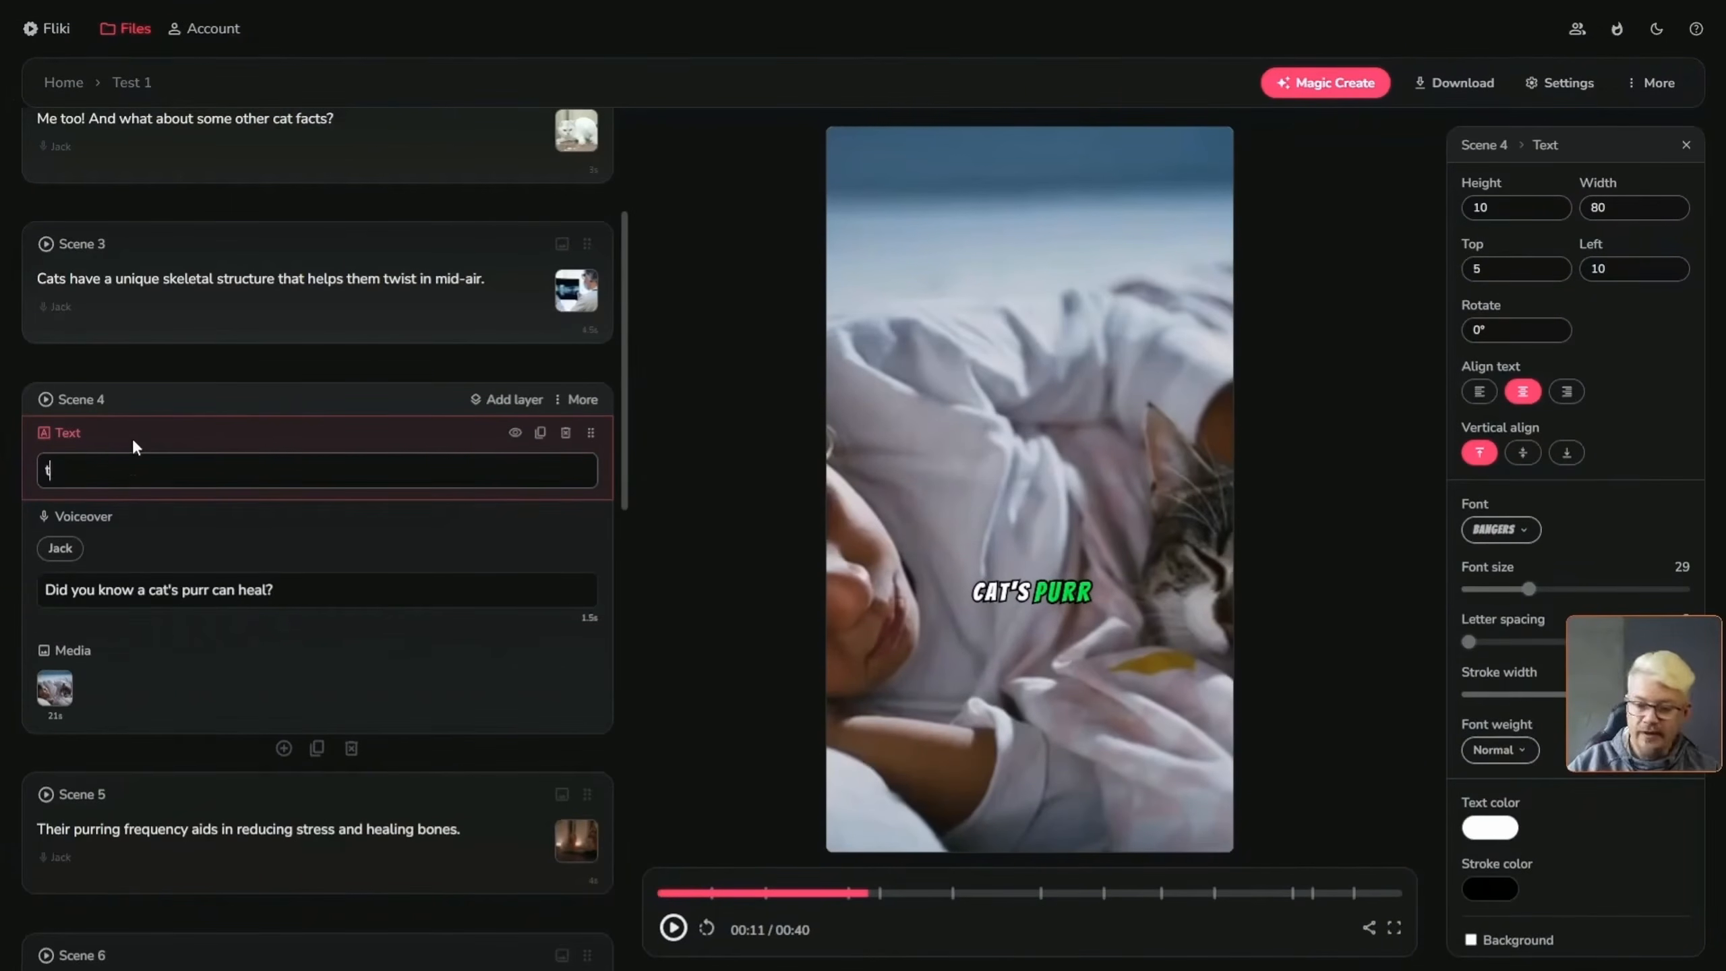
type("ext")
key("BackSpace")
key("BackSpace")
key("BackSpace")
key("BackSpace")
key("BackSpace")
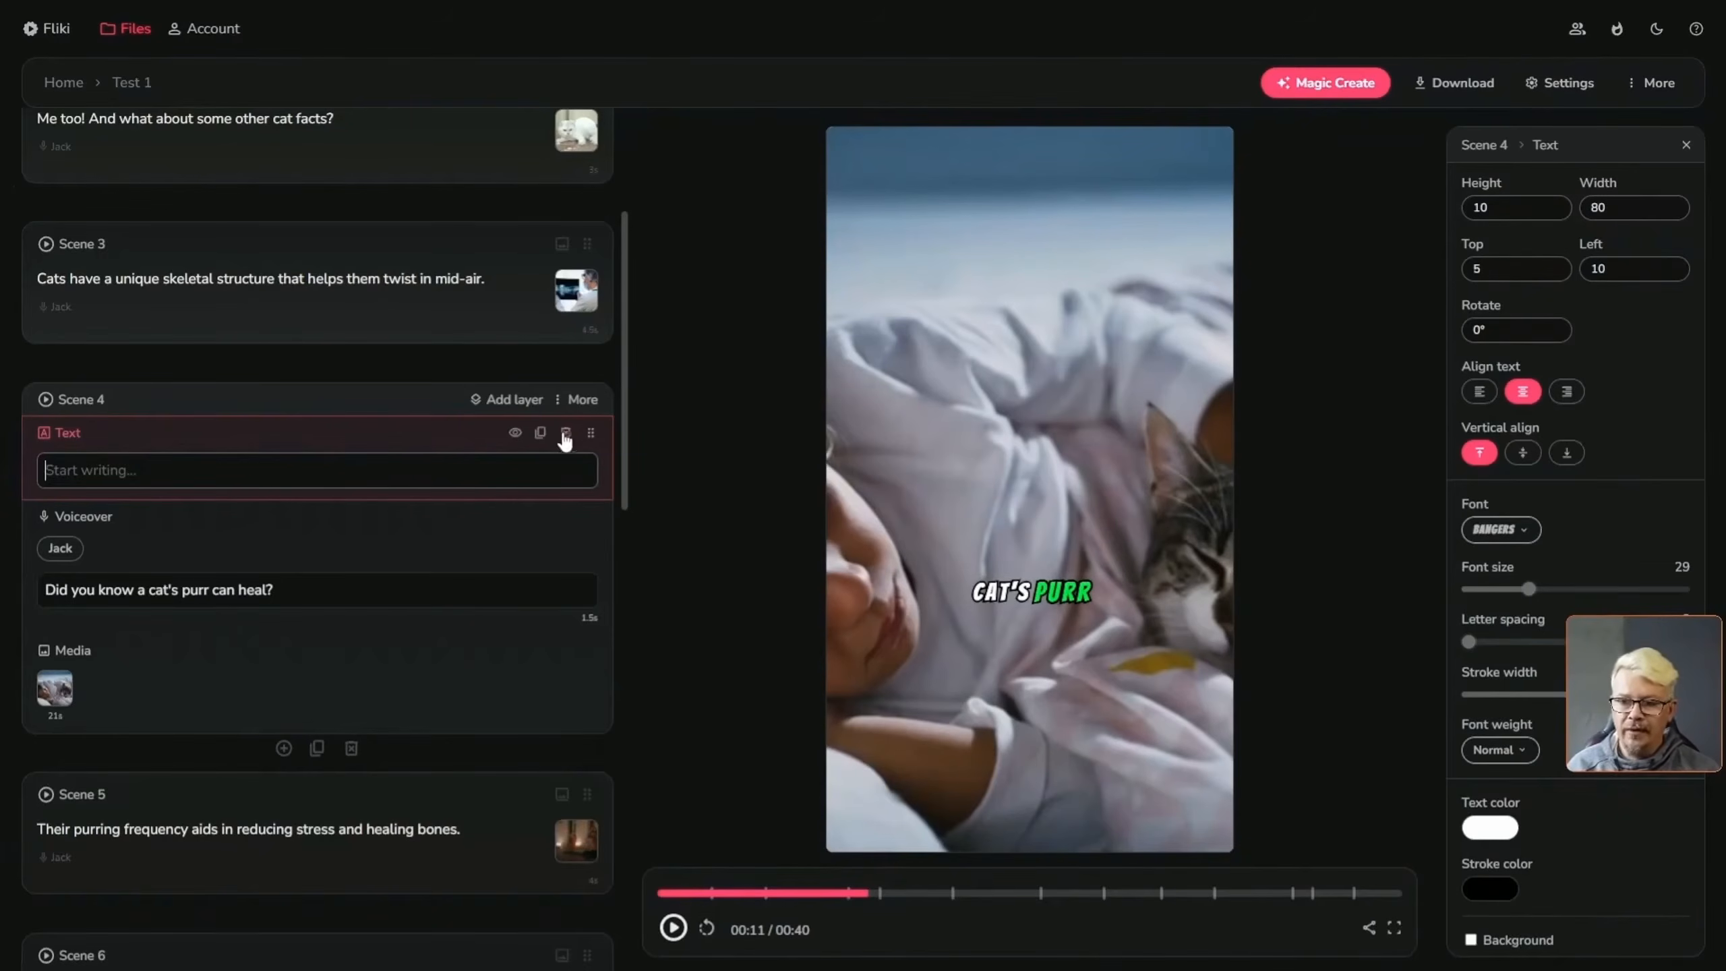
left_click(565, 433)
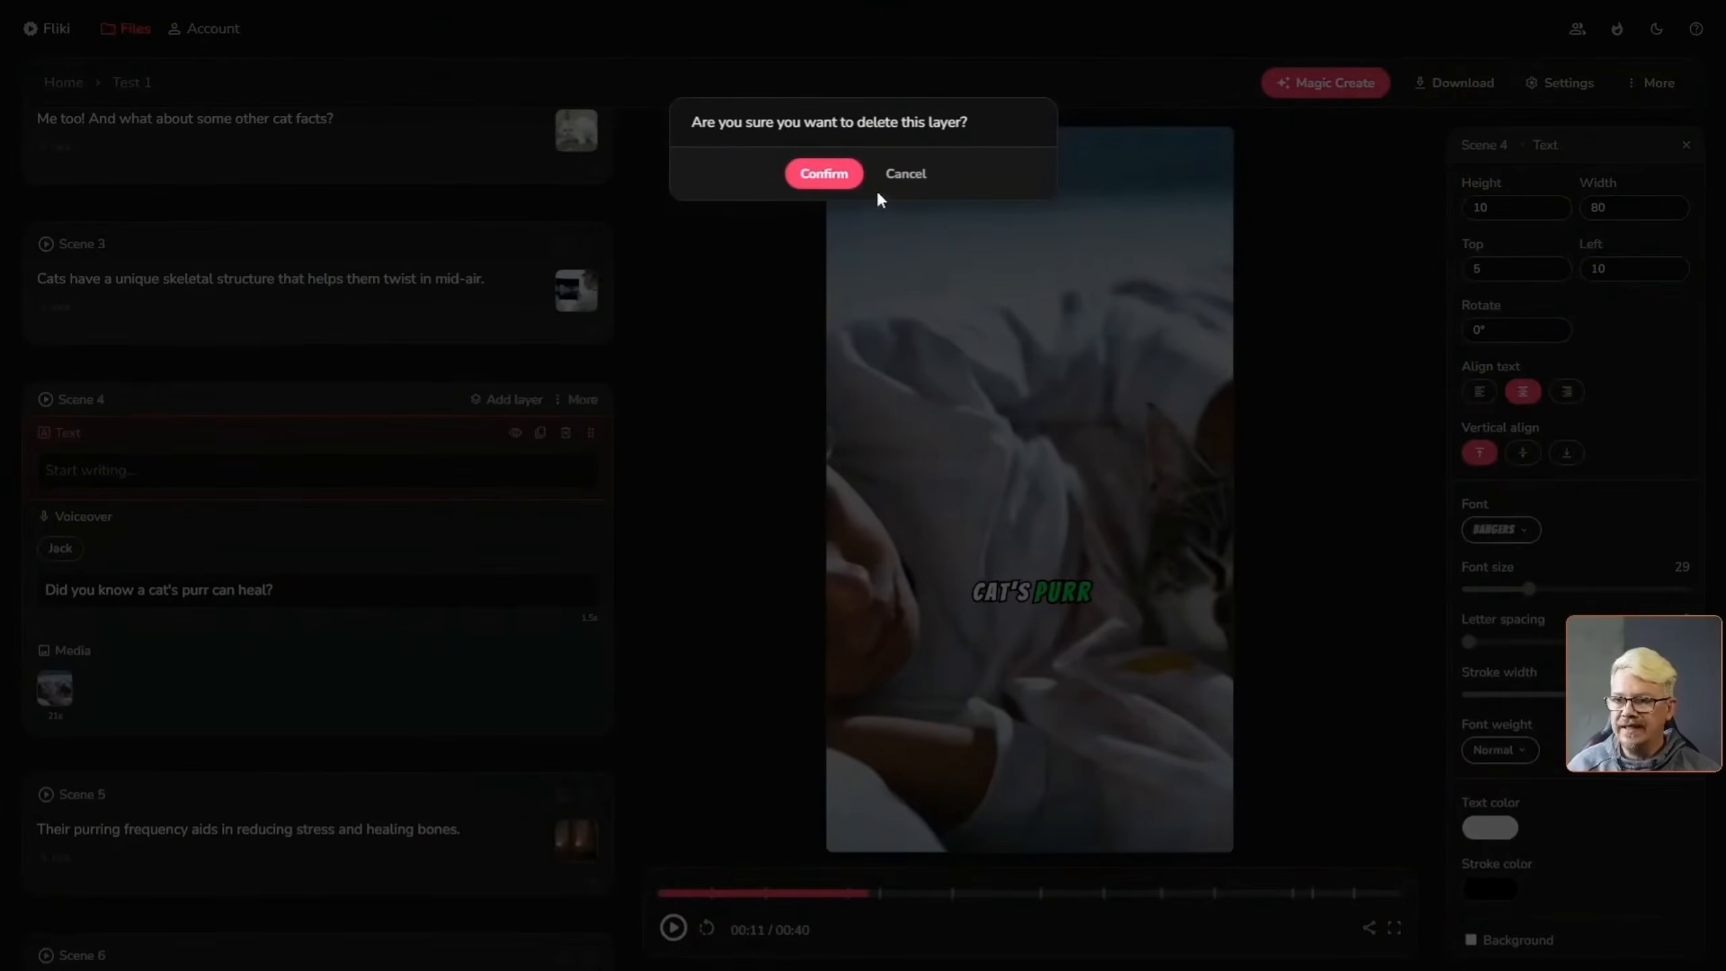
left_click(843, 175)
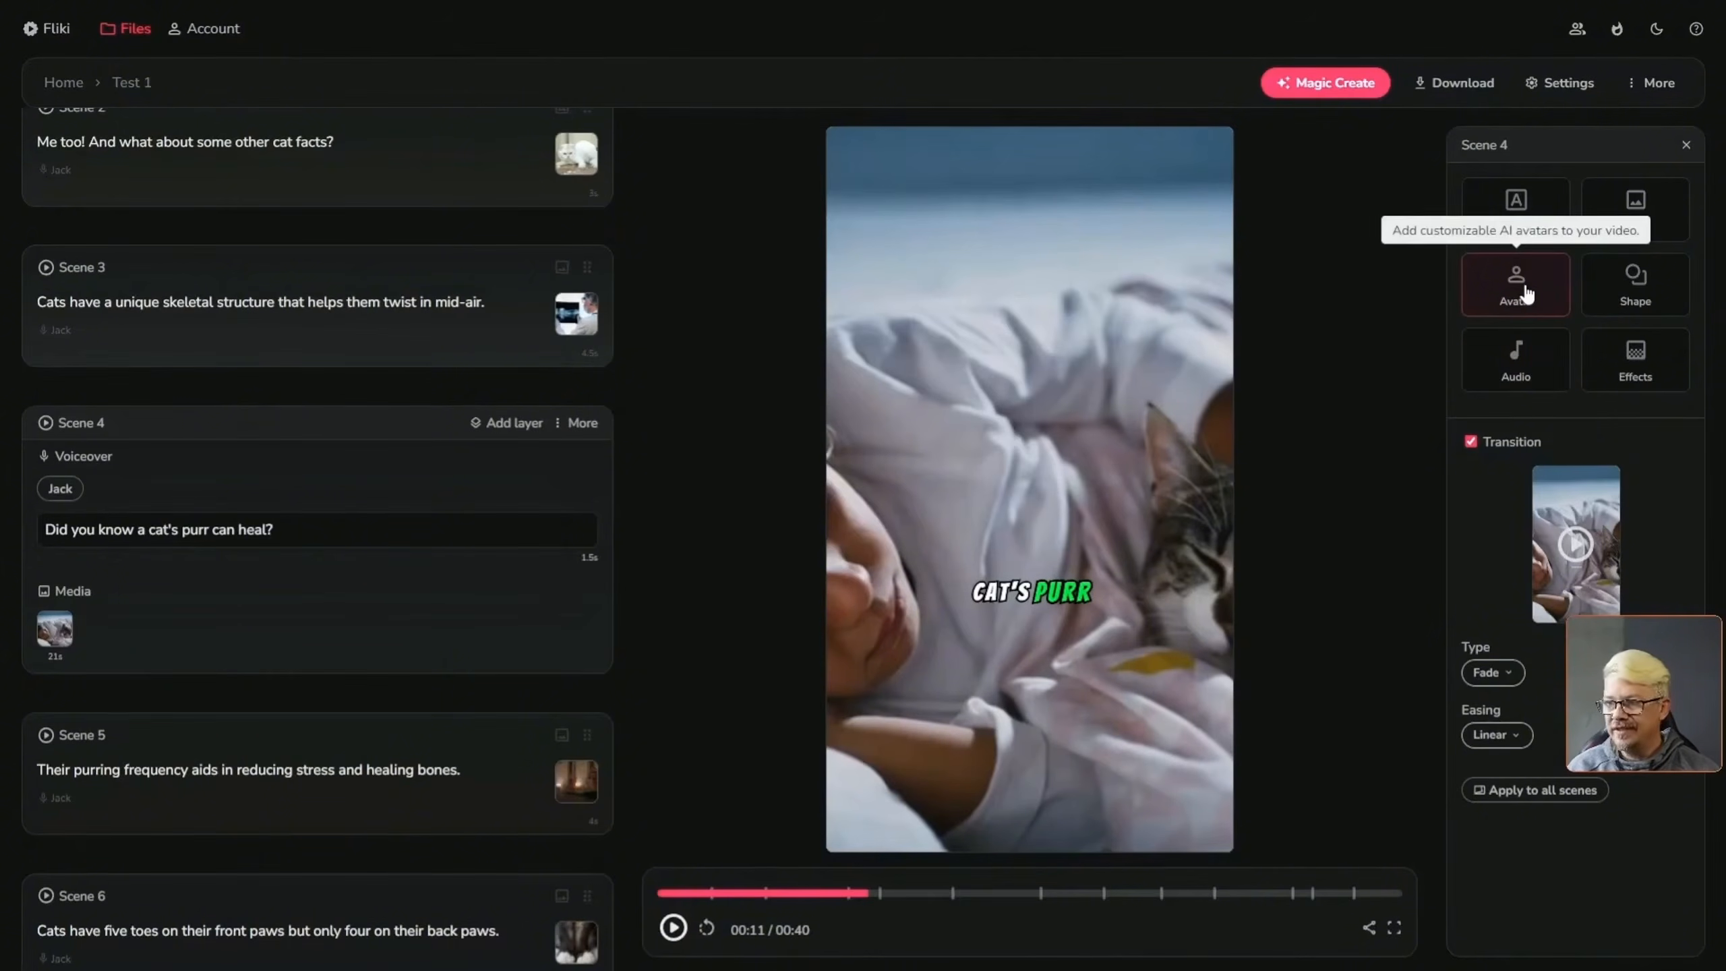
Add an avatar to Scene 4, try its close-up framing, and move it sideways to a left offset of about 41
left_click(1524, 284)
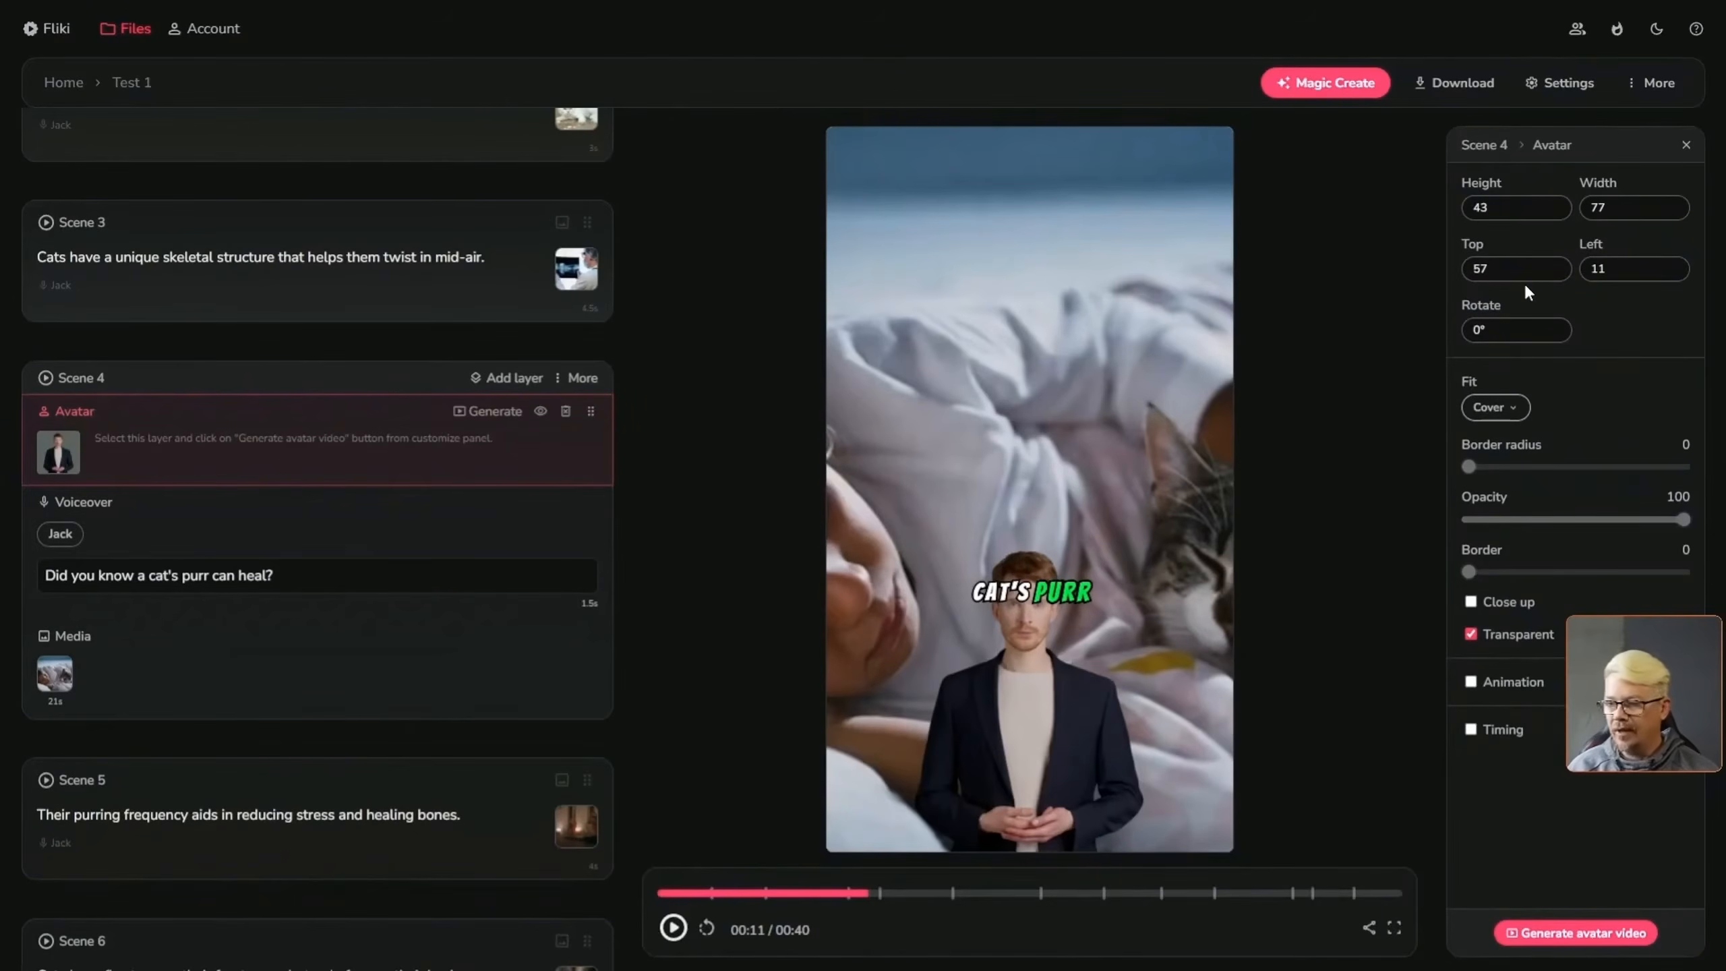
left_click(1470, 603)
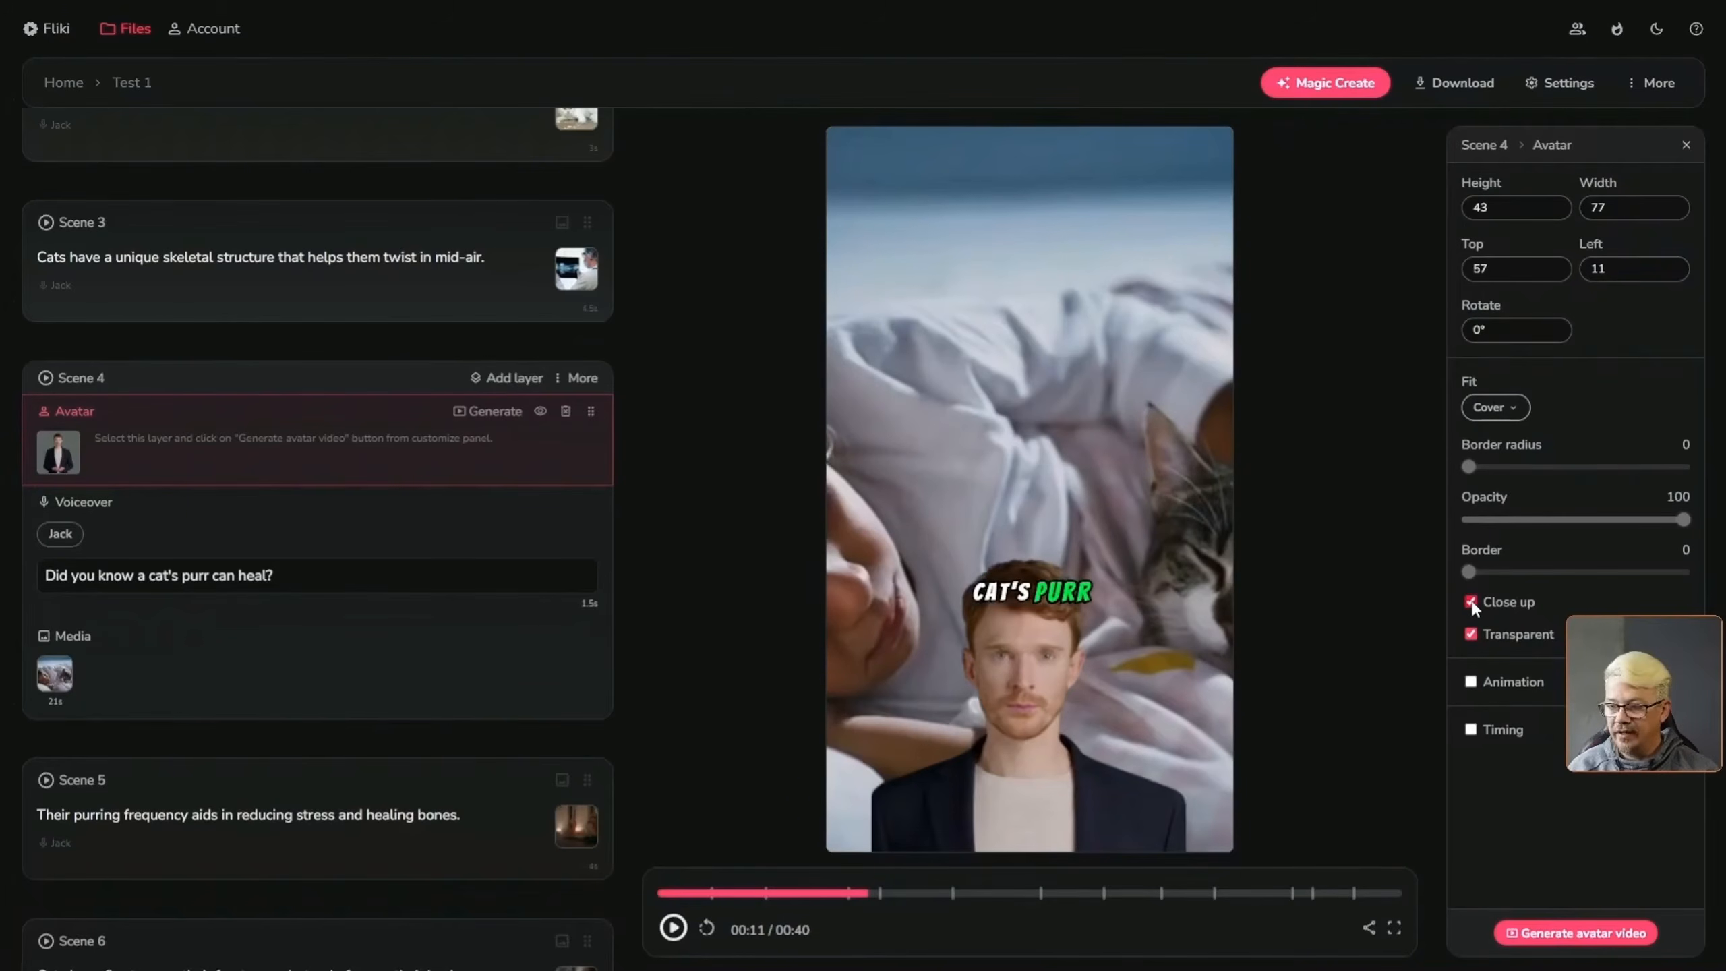
left_click(1471, 602)
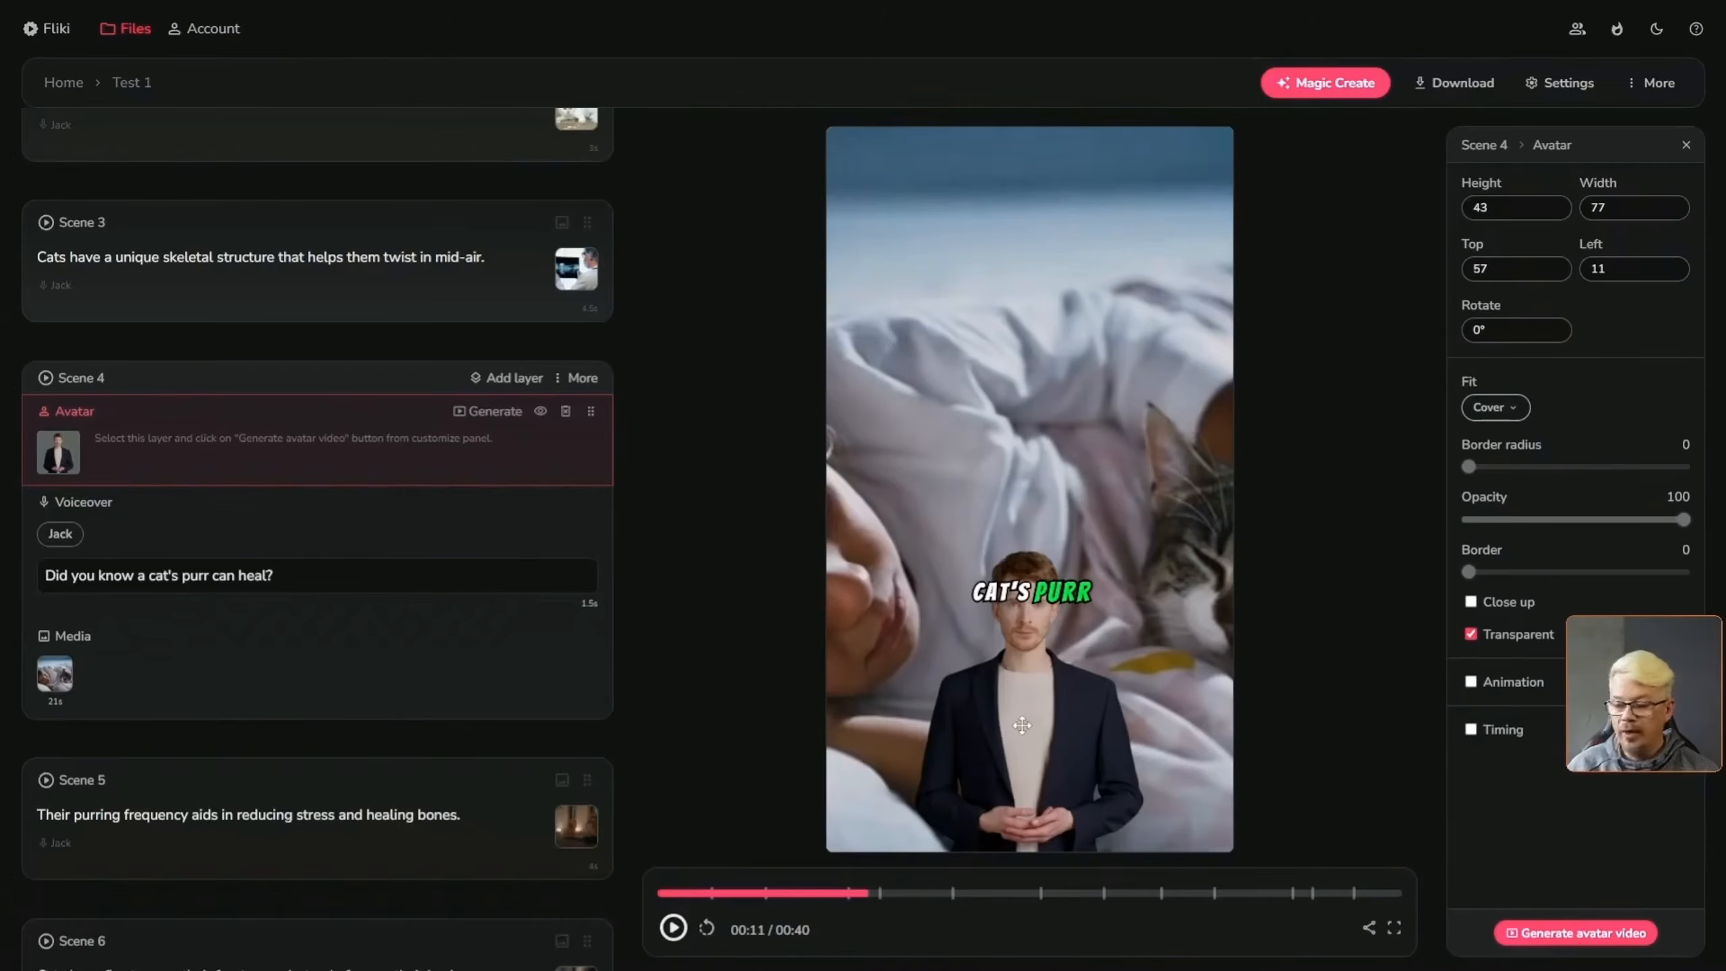
left_click_drag(1022, 725, 1148, 725)
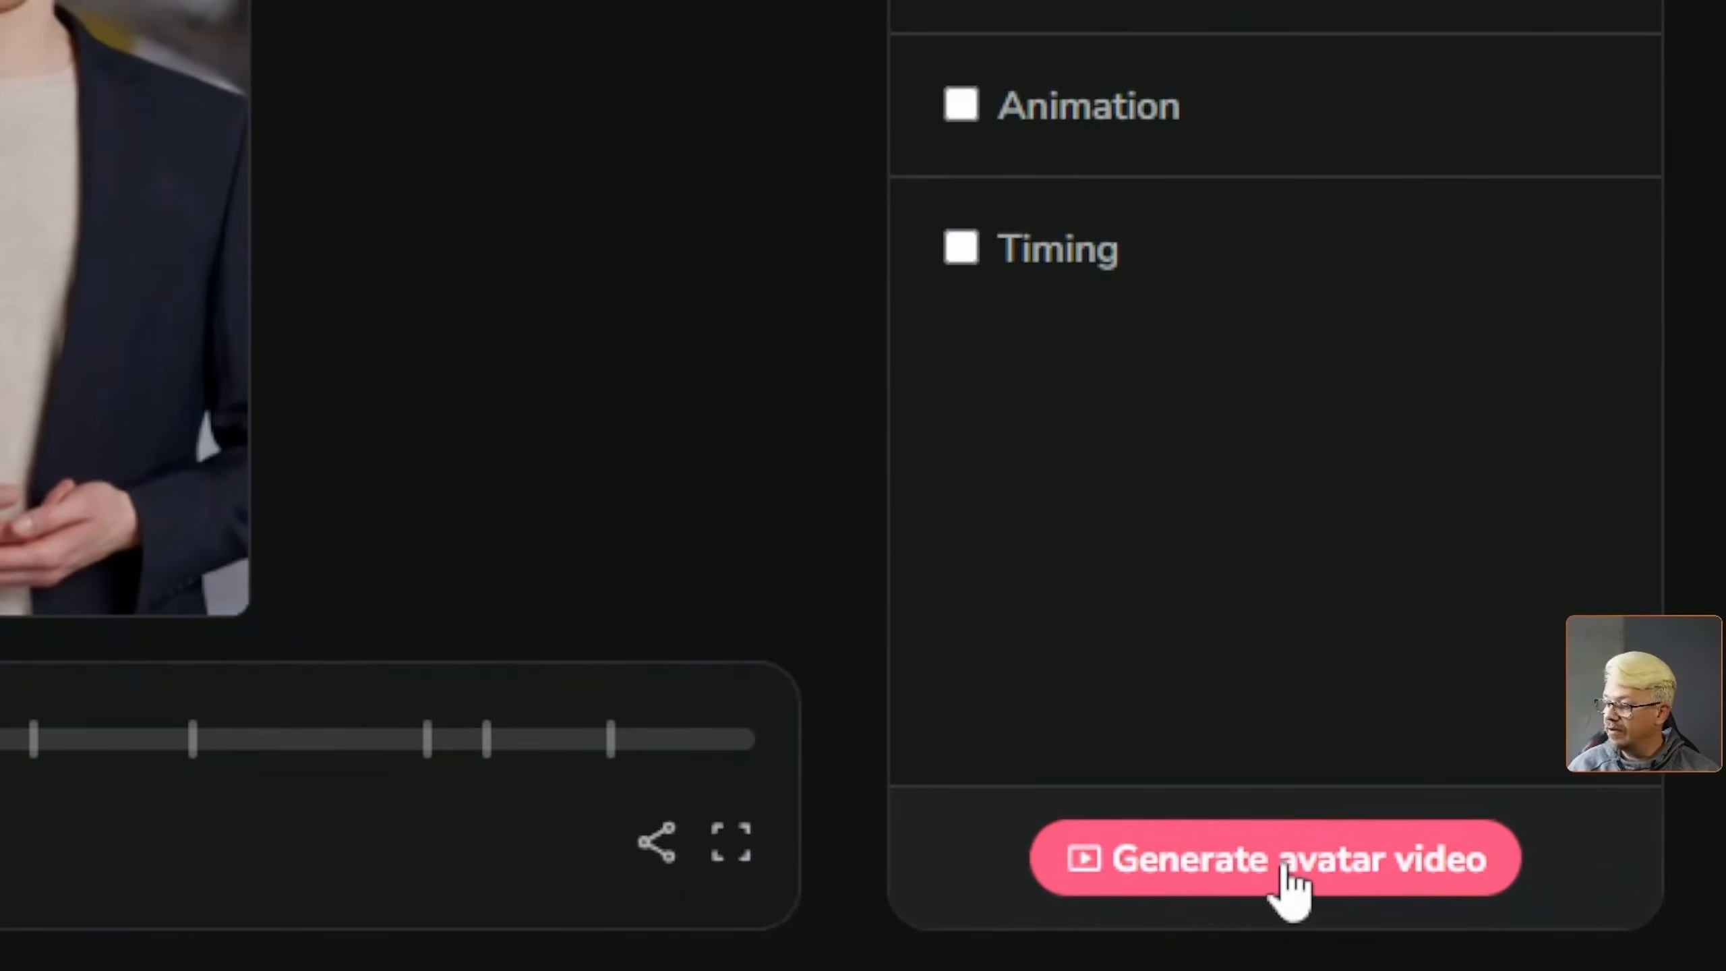
Generate the avatar video for Scene 4 and play the scene to preview it
left_click(1577, 935)
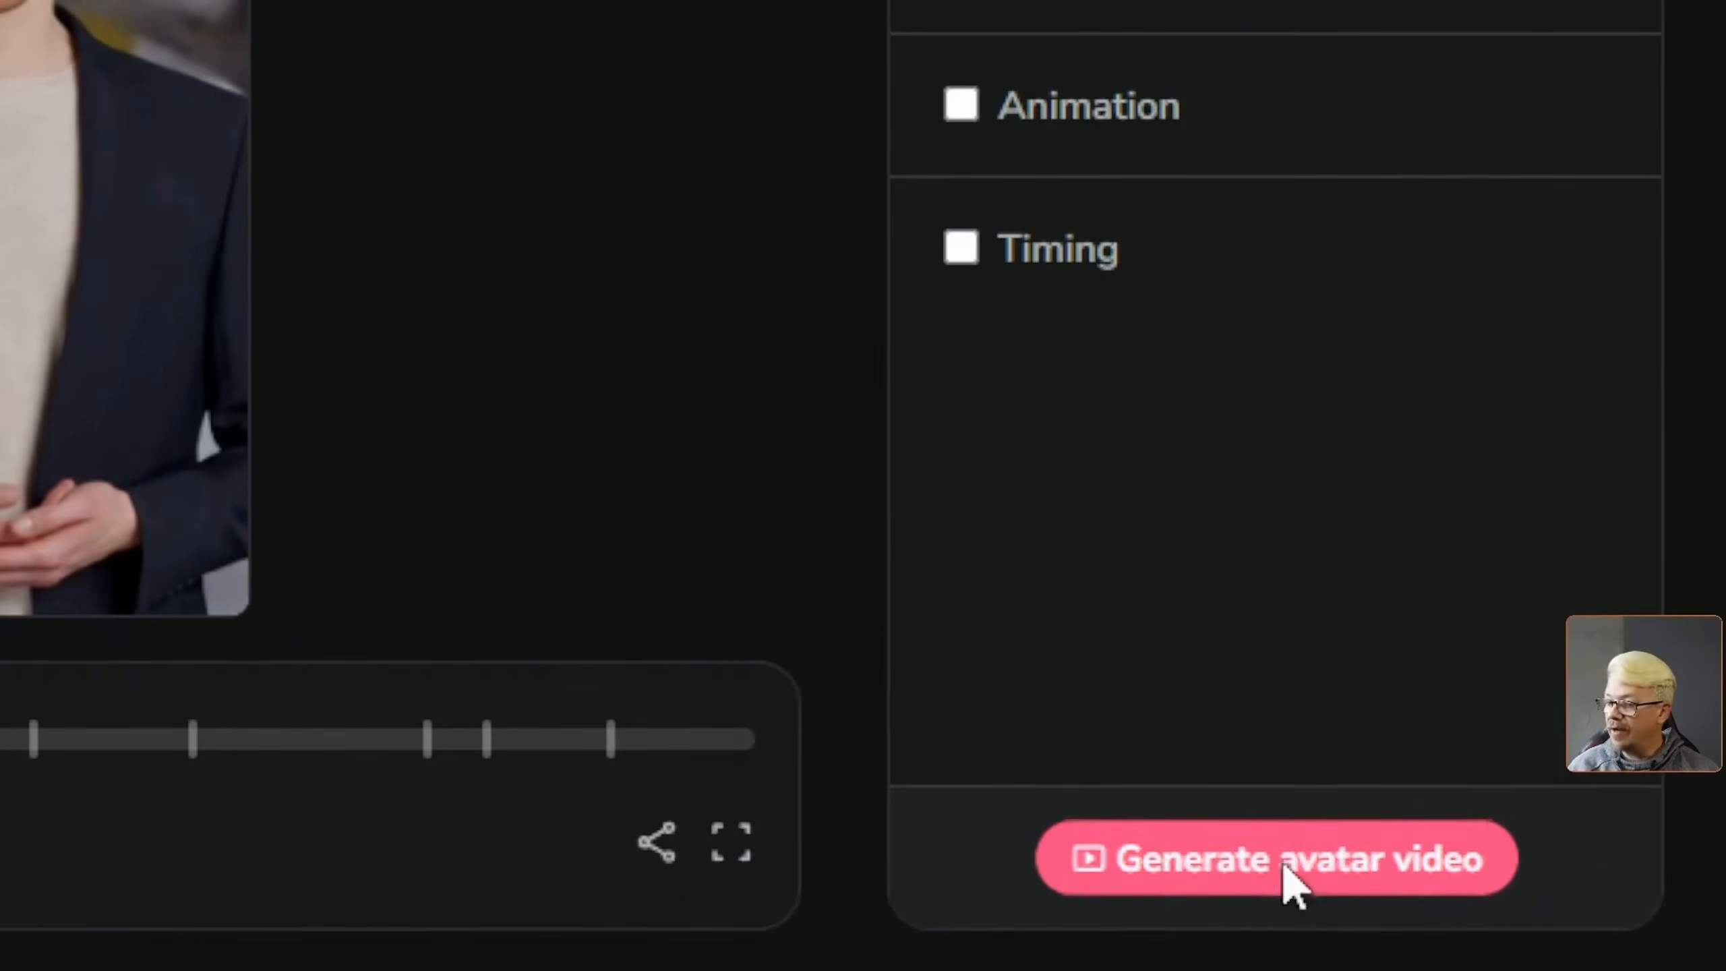
left_click(822, 193)
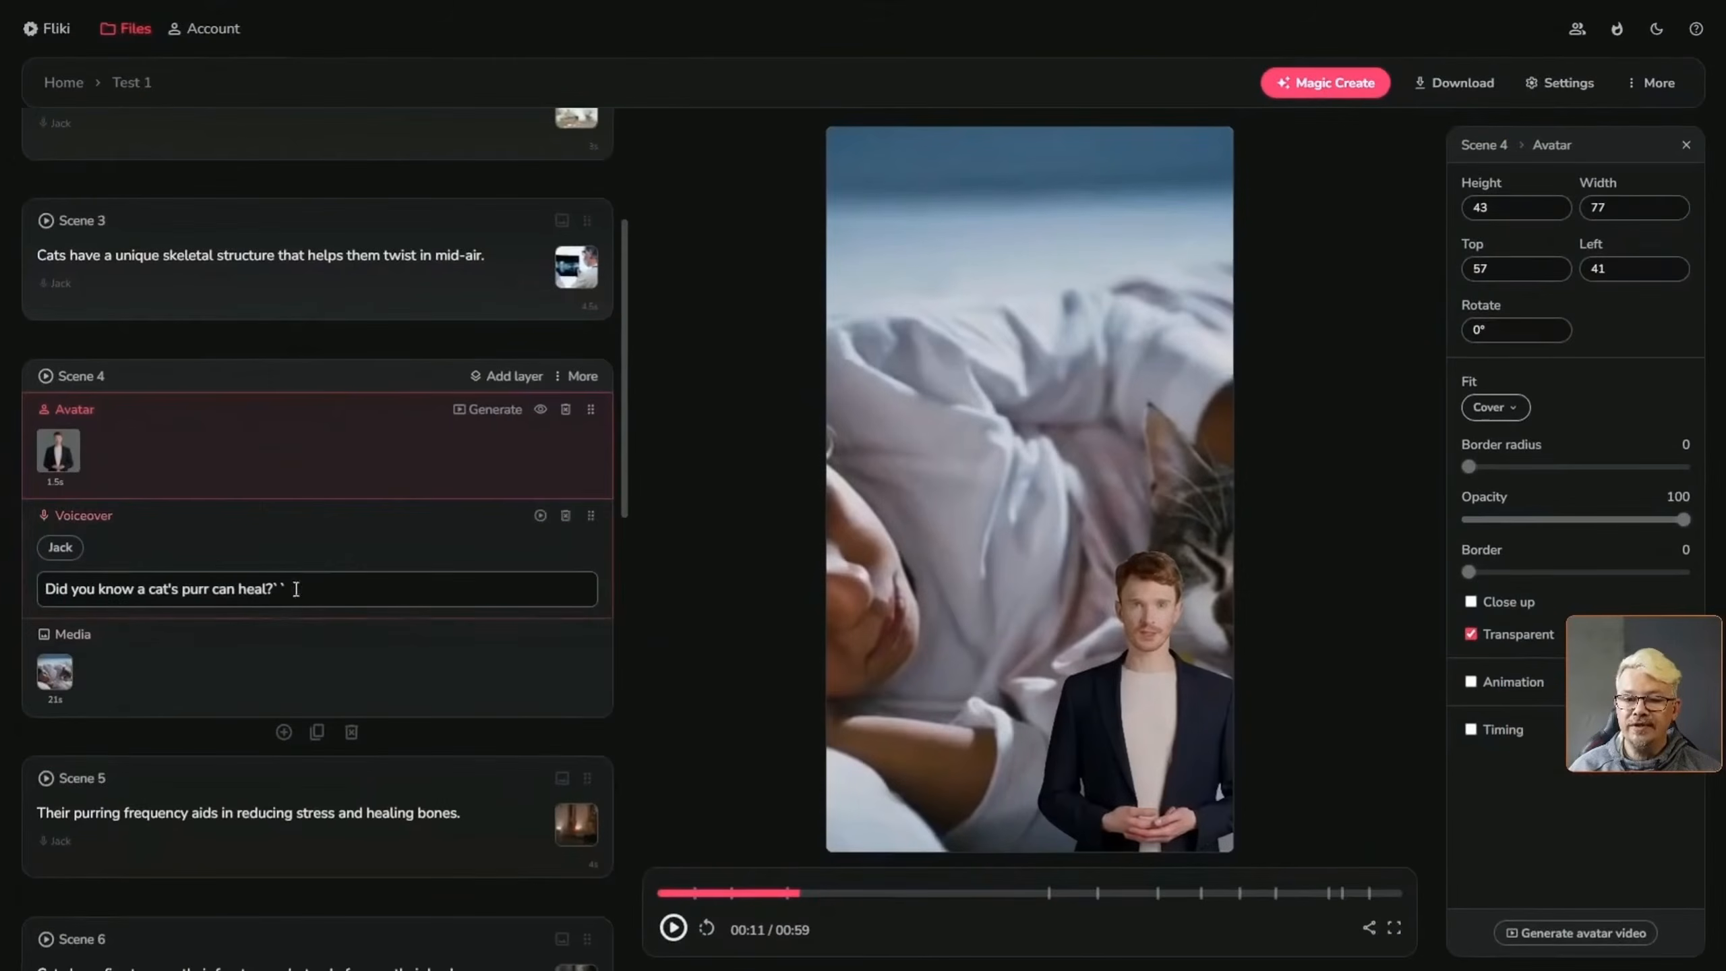
scroll(100, 389, "down", 1)
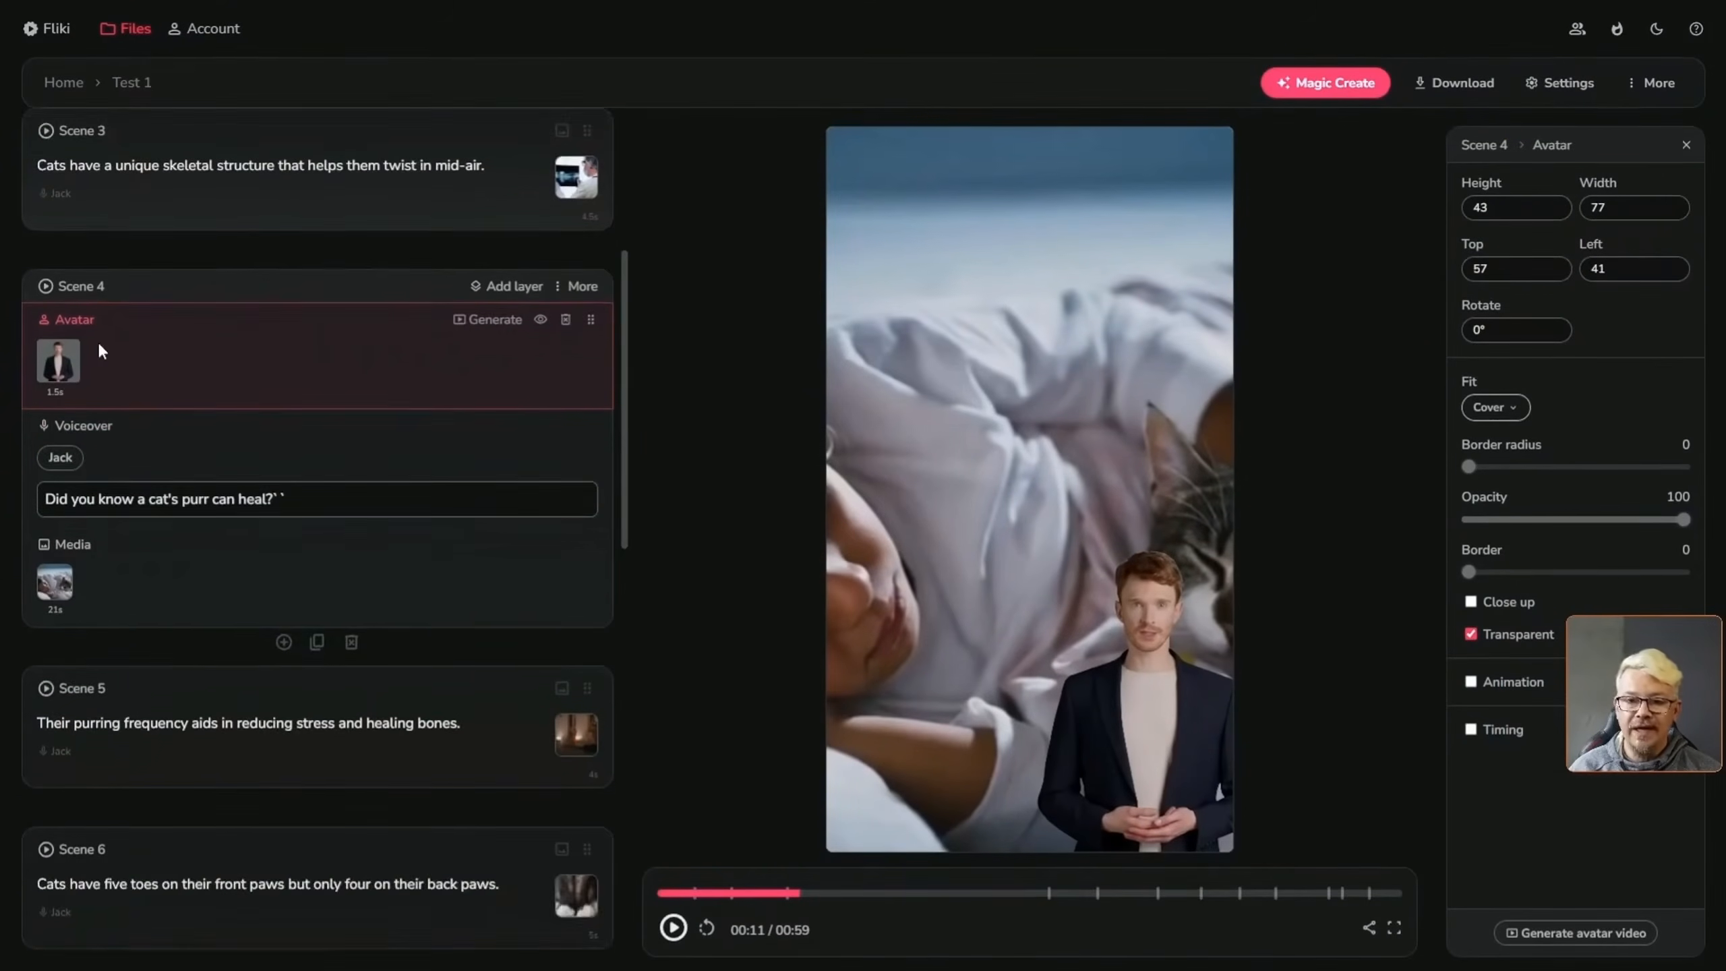
scroll(88, 344, "up", 1)
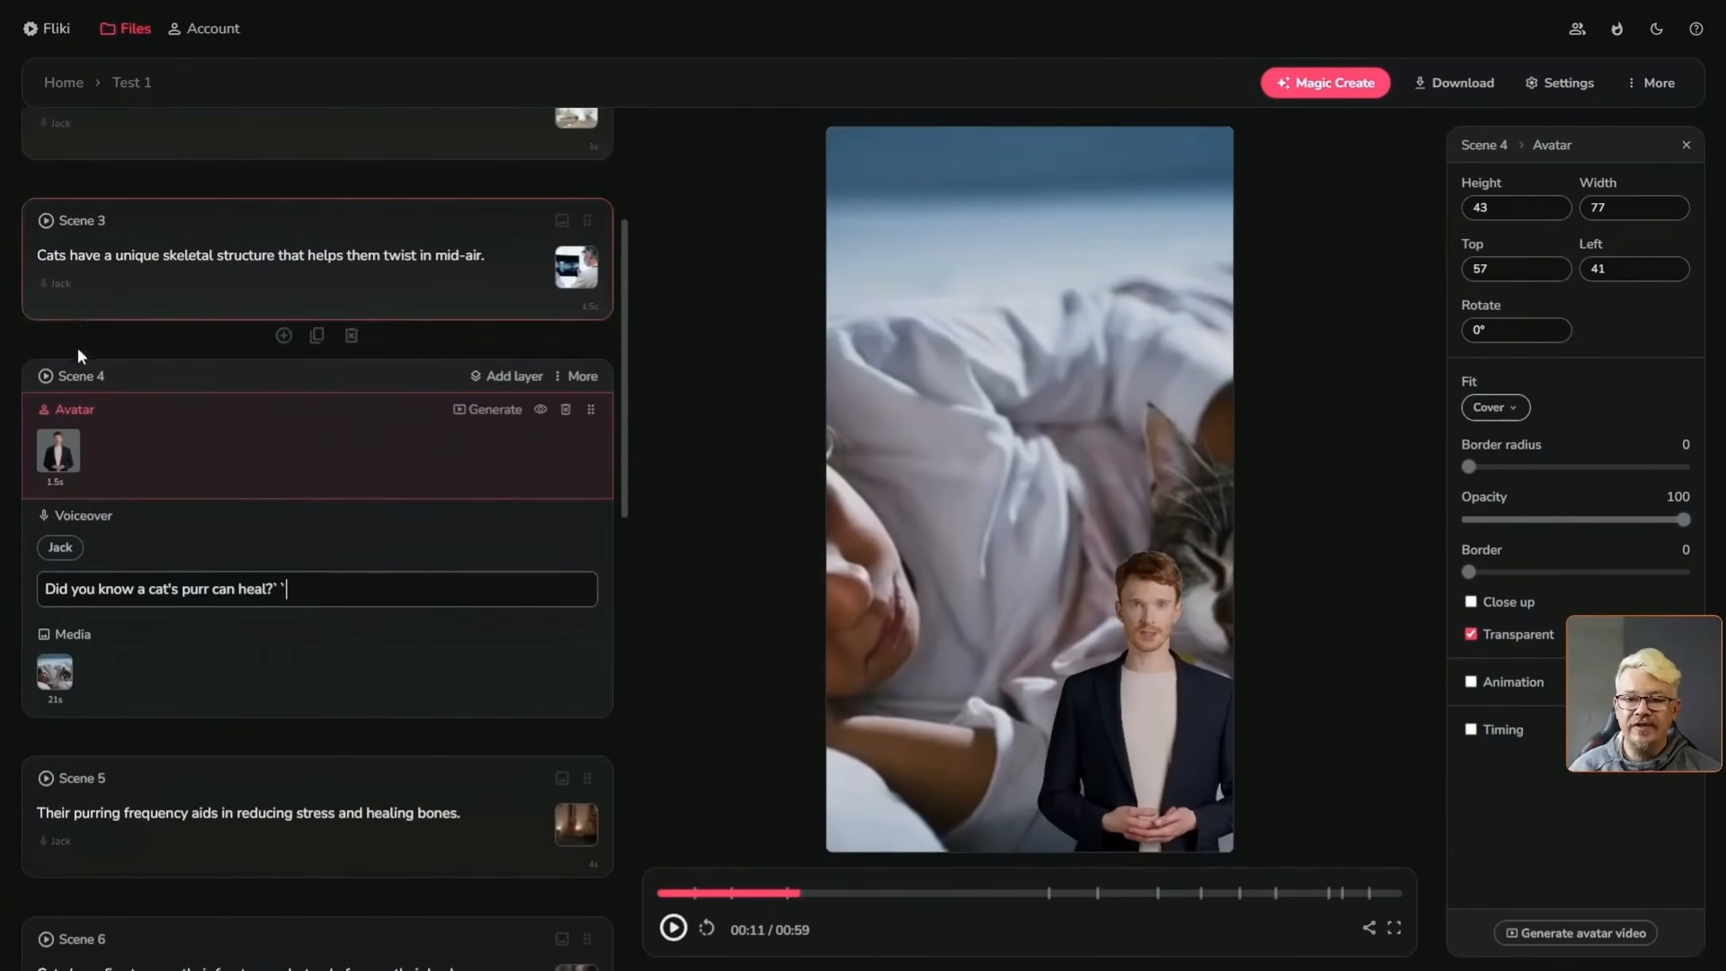
left_click(47, 378)
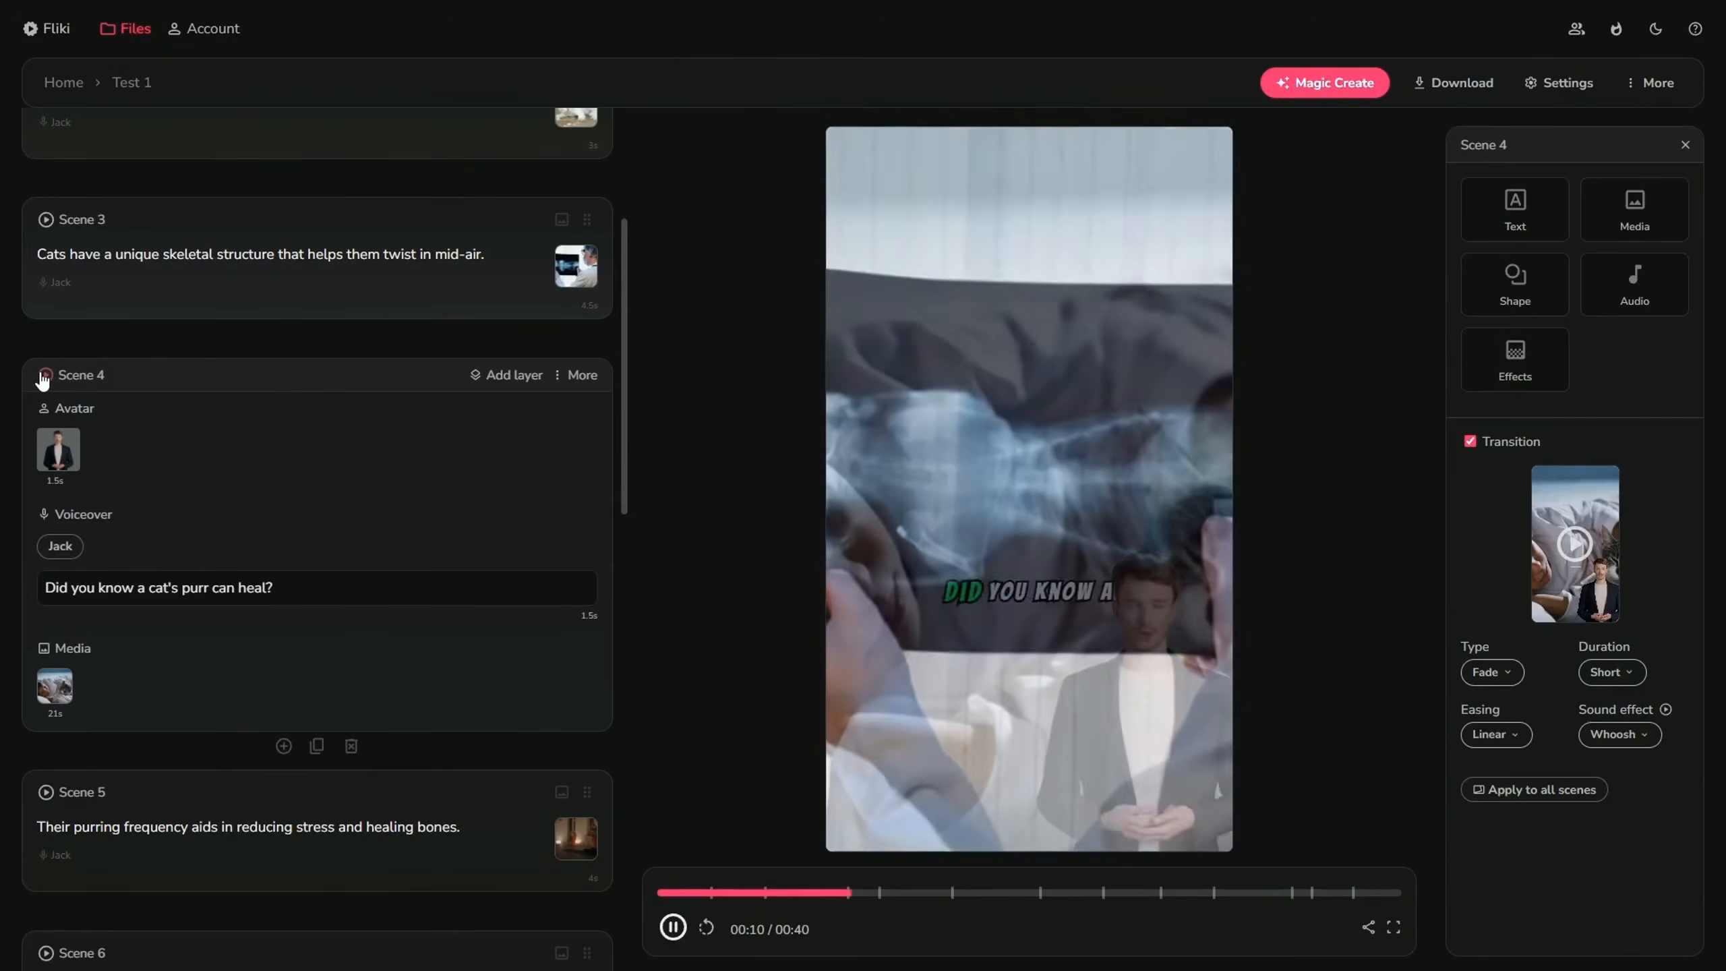
Browse the stock avatars and the avatar generation option for Scene 4's avatar layer, keeping the current avatar
left_click(209, 440)
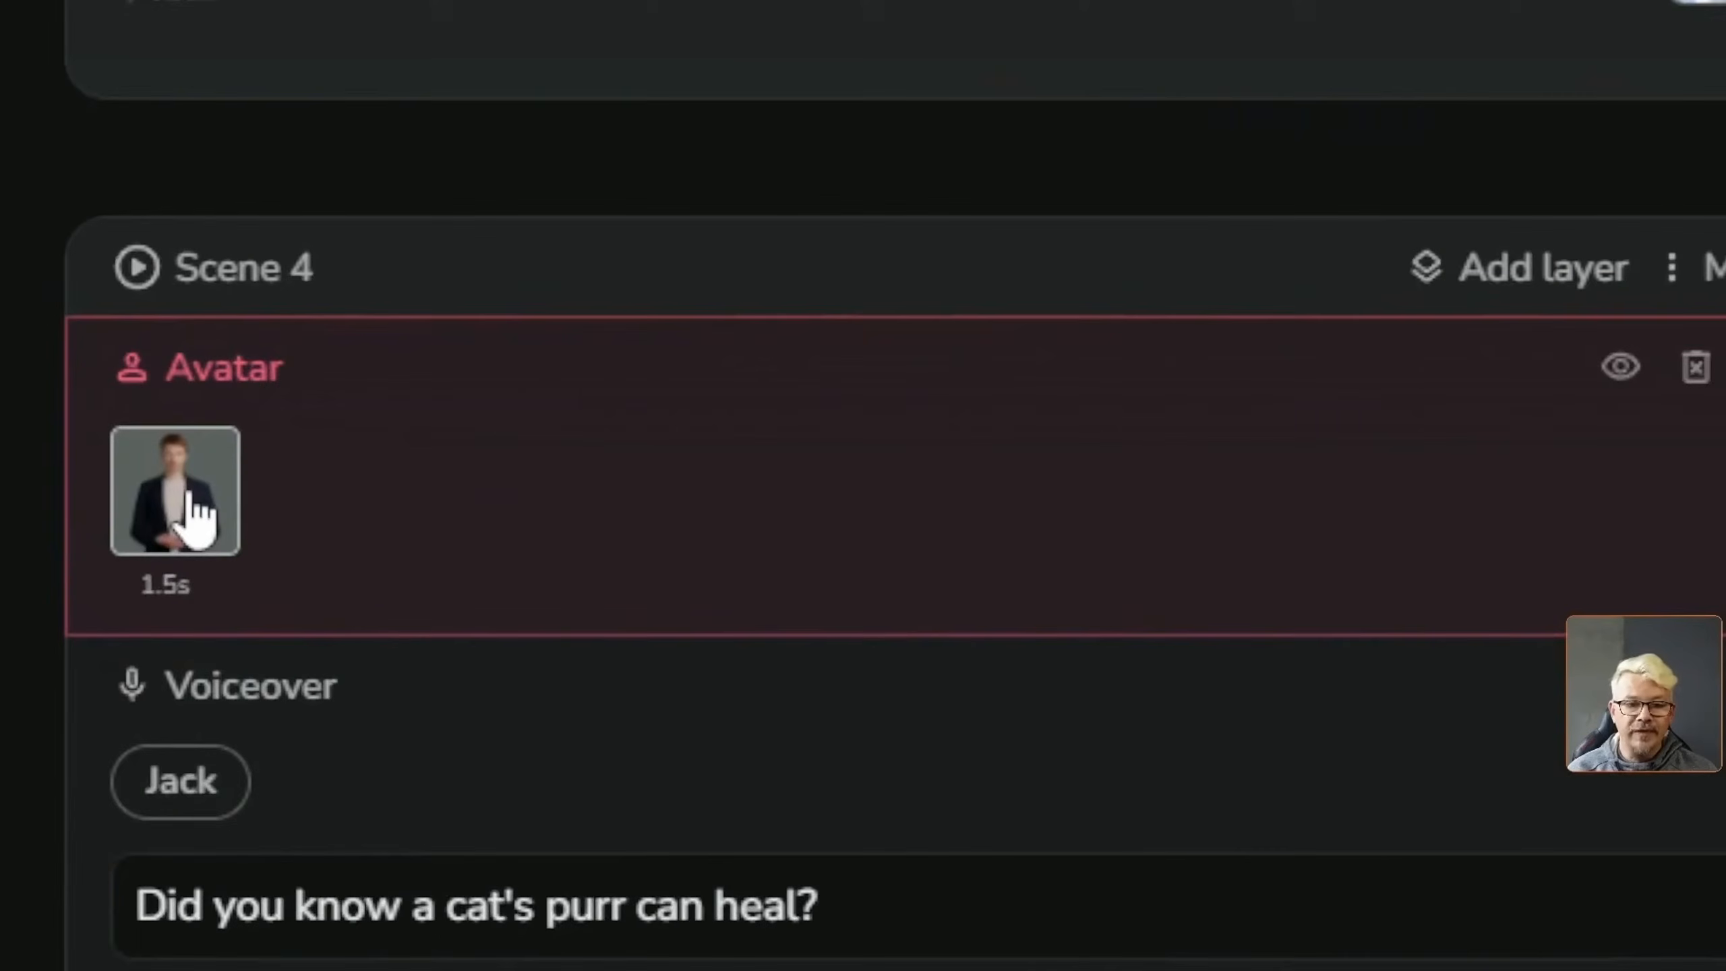
left_click(212, 513)
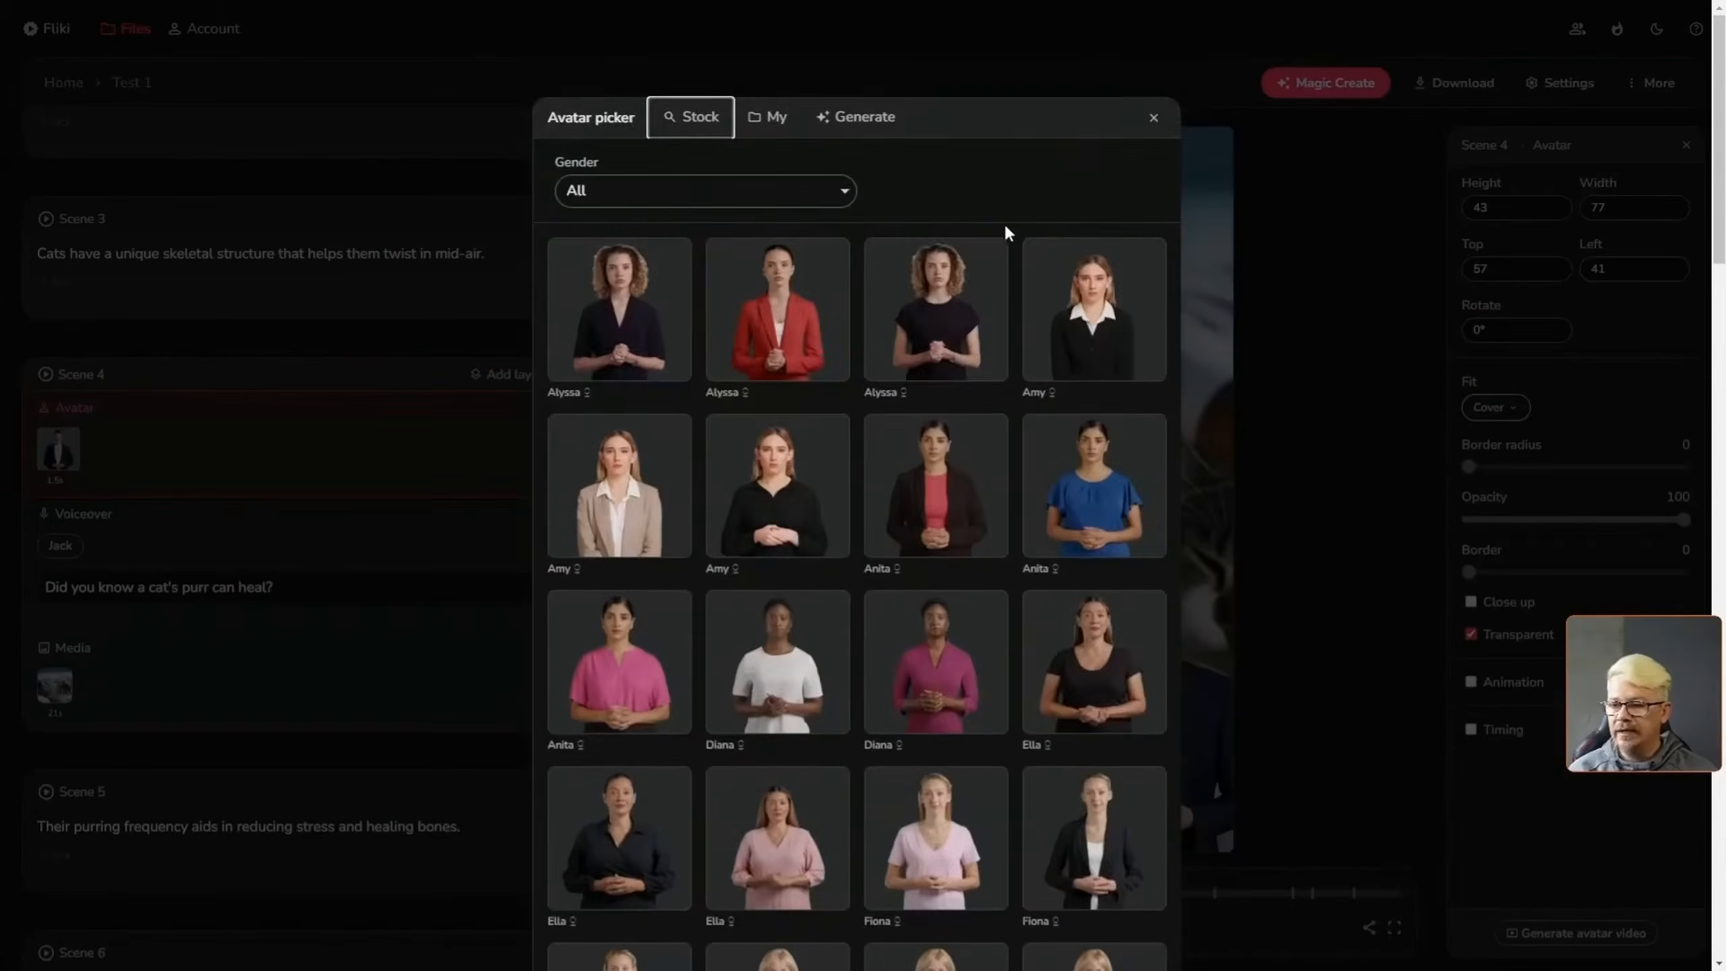
scroll(1006, 228, "down", 20)
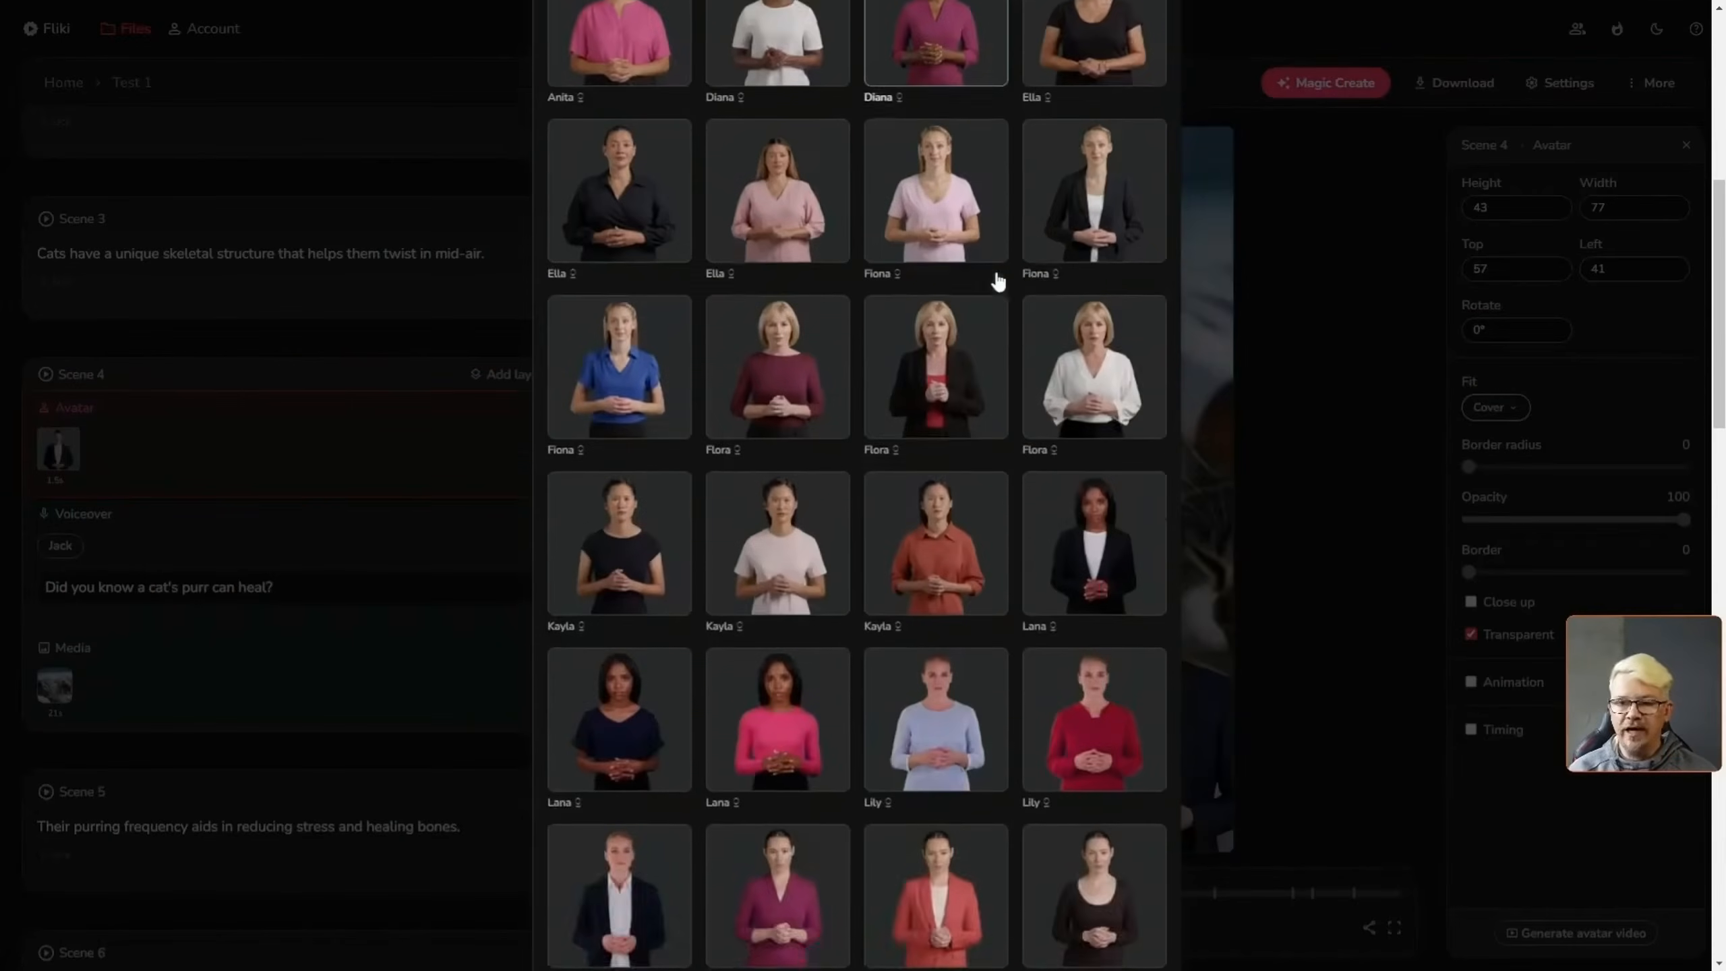
scroll(994, 279, "down", 5)
scroll(853, 331, "up", 20)
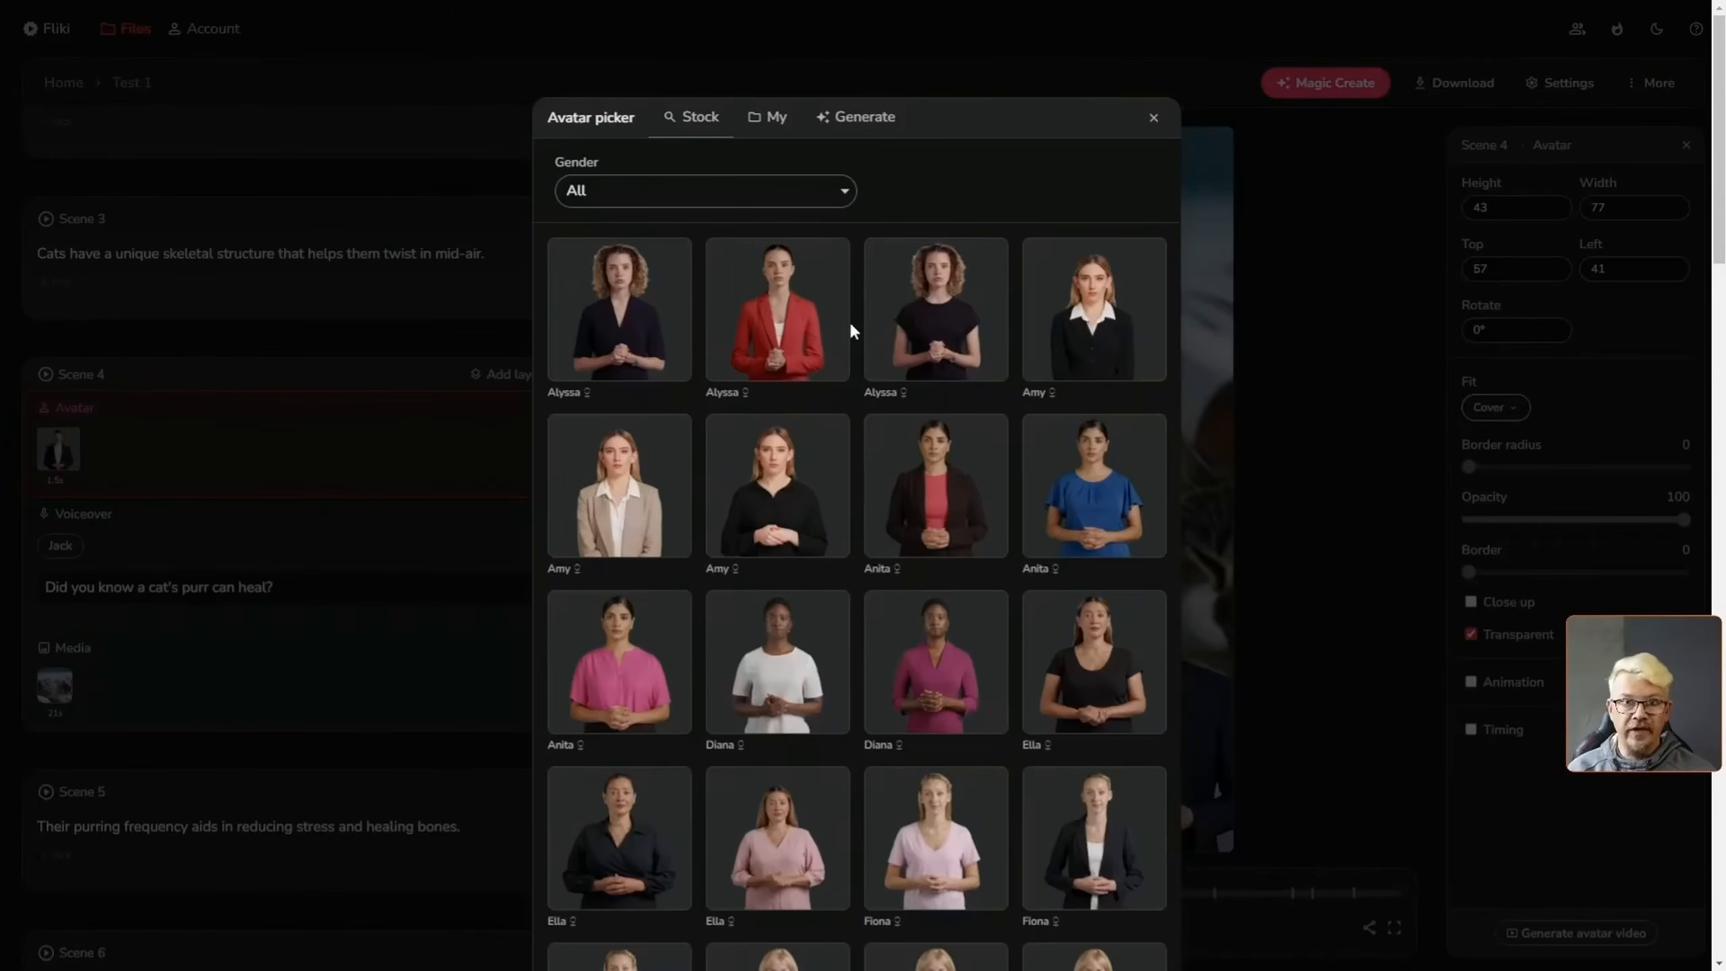
left_click(870, 120)
left_click(850, 187)
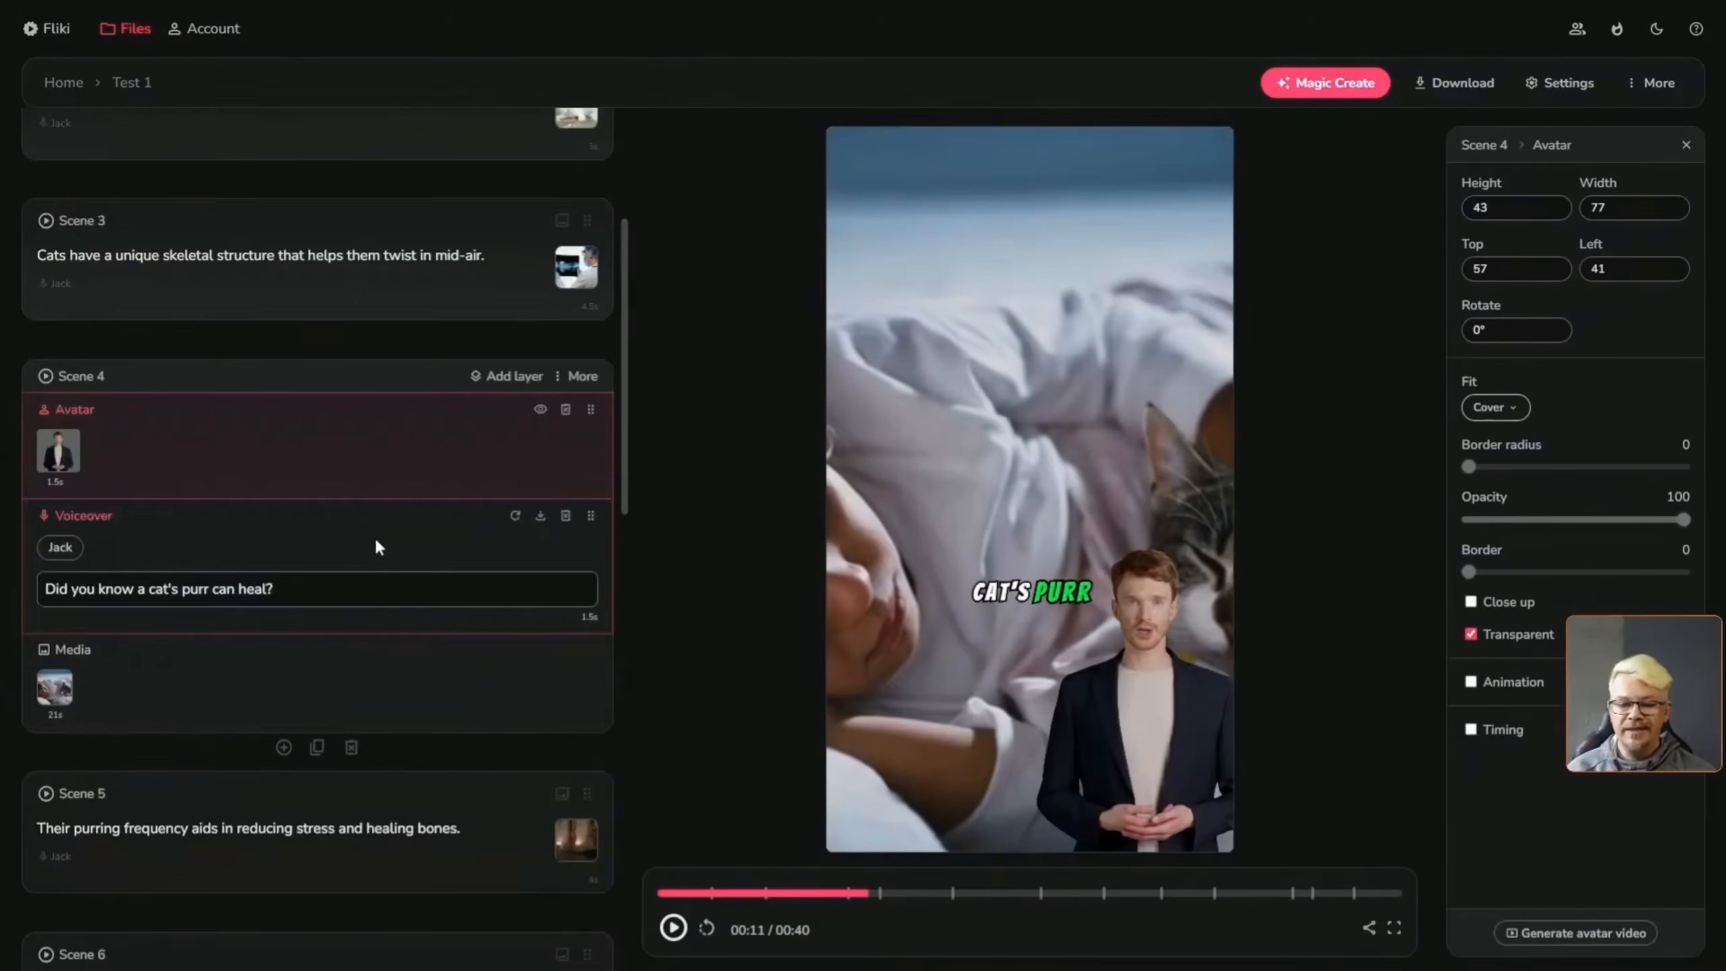
Add an effect layer with the Bokeh particles overlay to Scene 7 and preview it from slightly earlier in the timeline
scroll(380, 541, "down", 9)
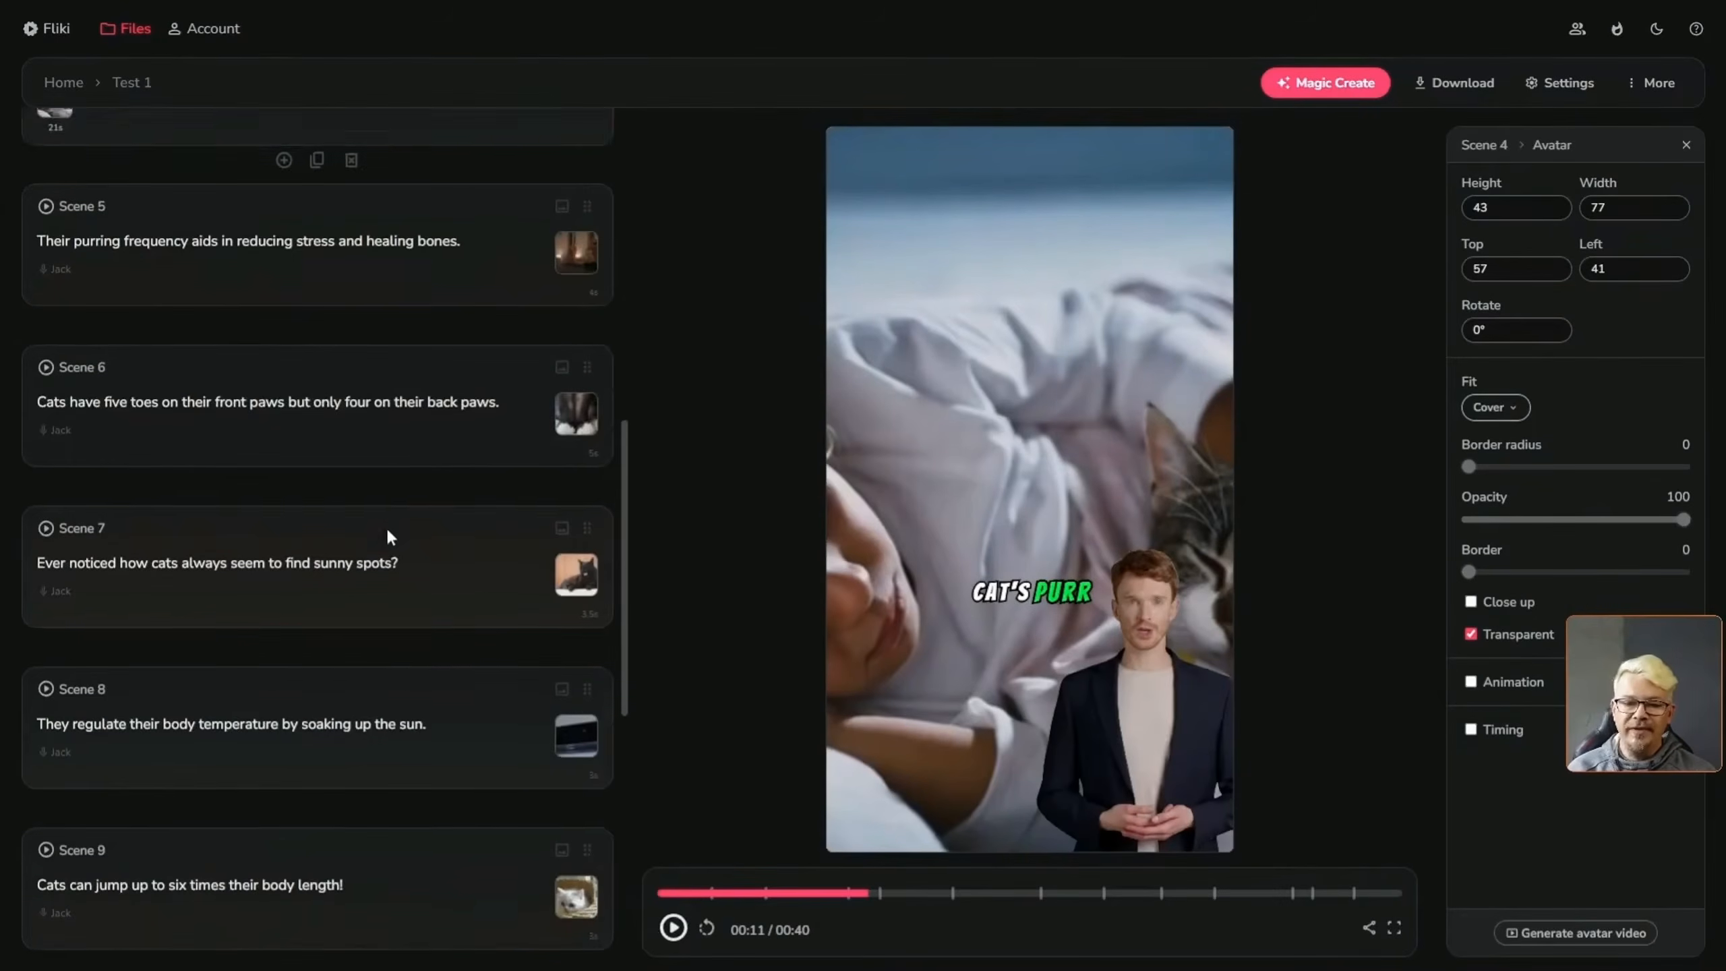
left_click(297, 484)
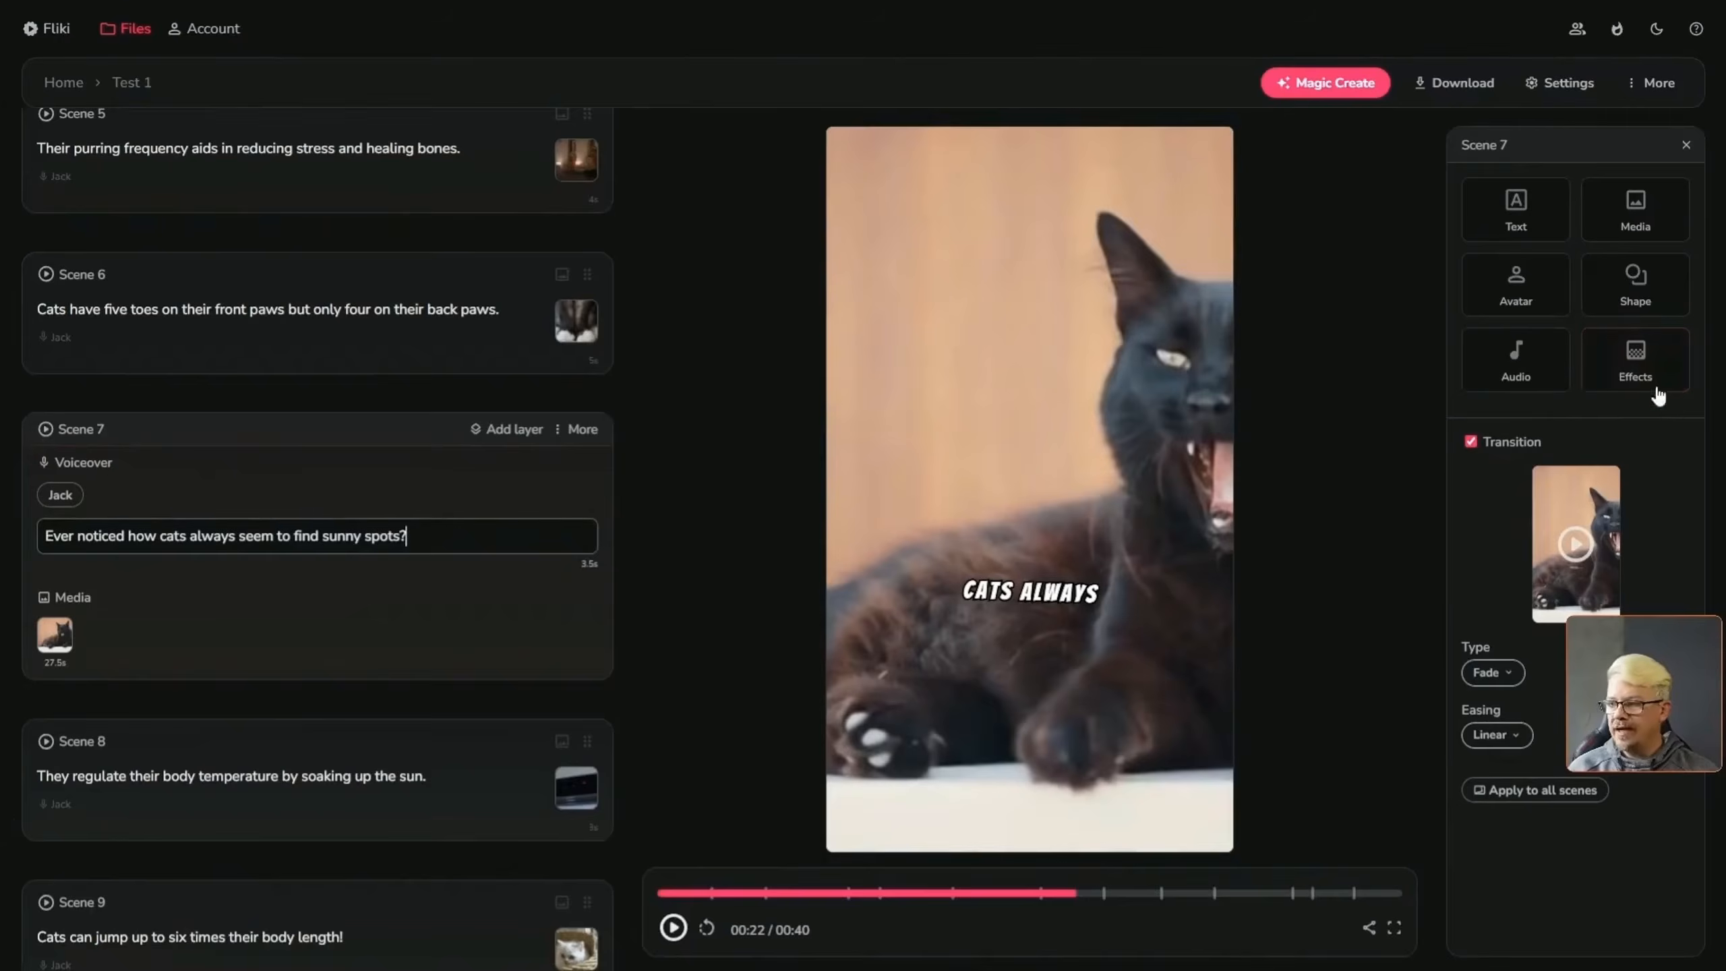
left_click(1636, 367)
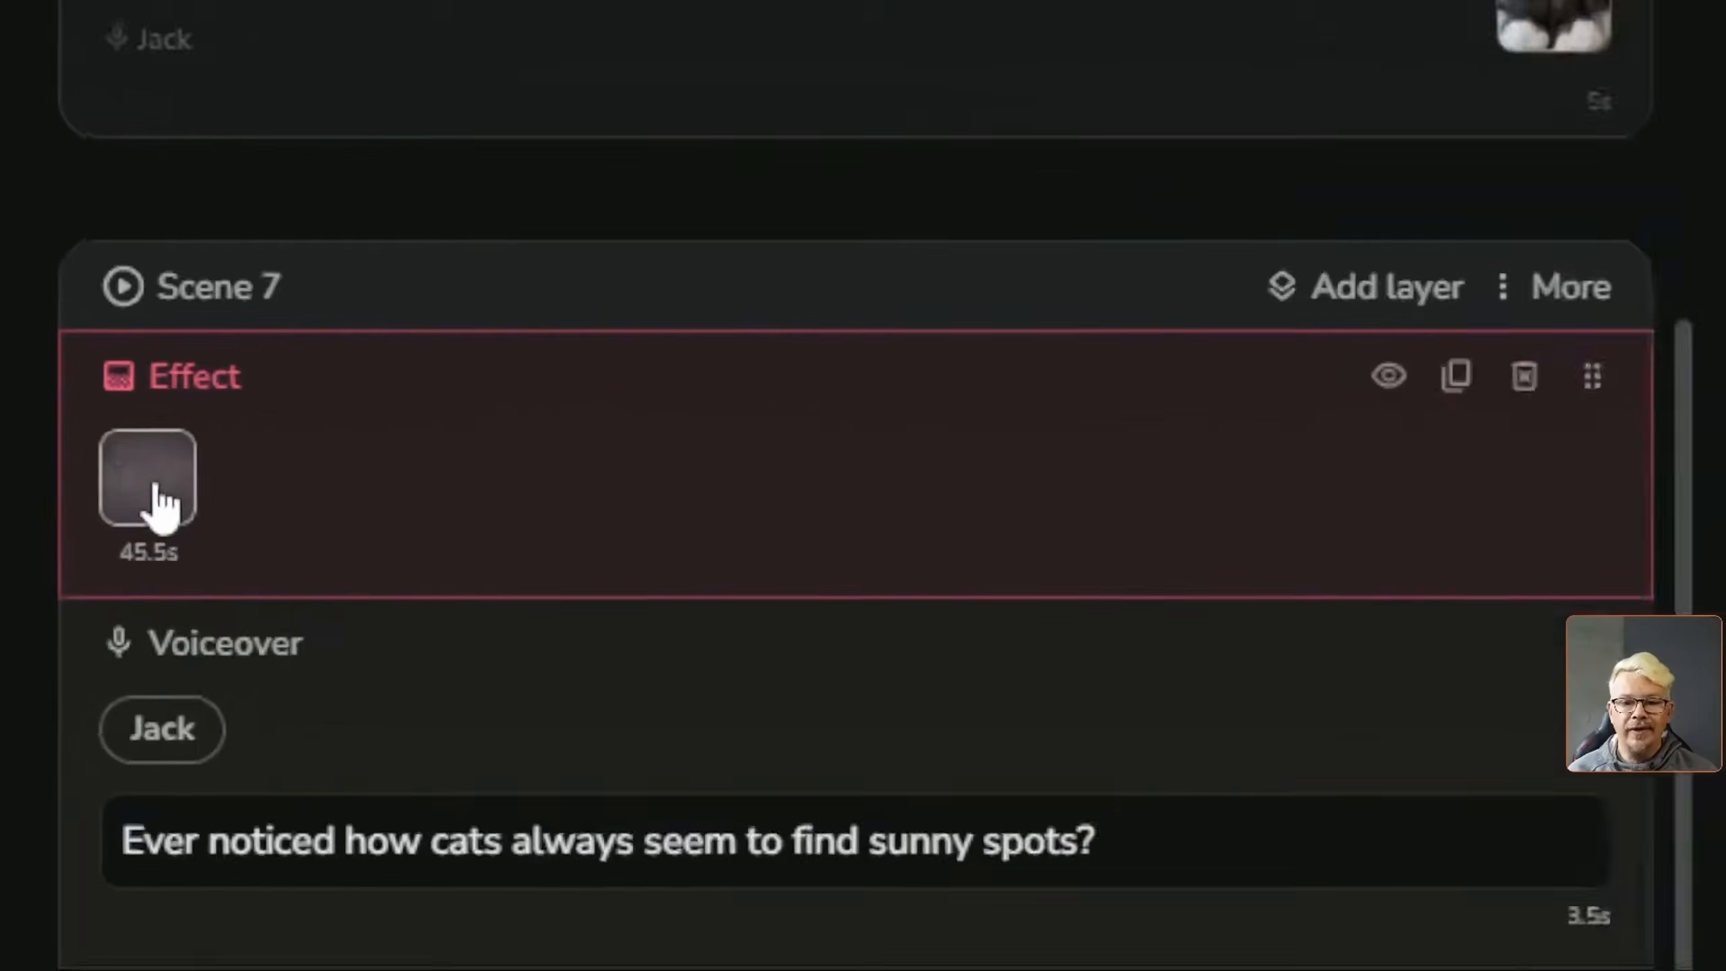
left_click(60, 457)
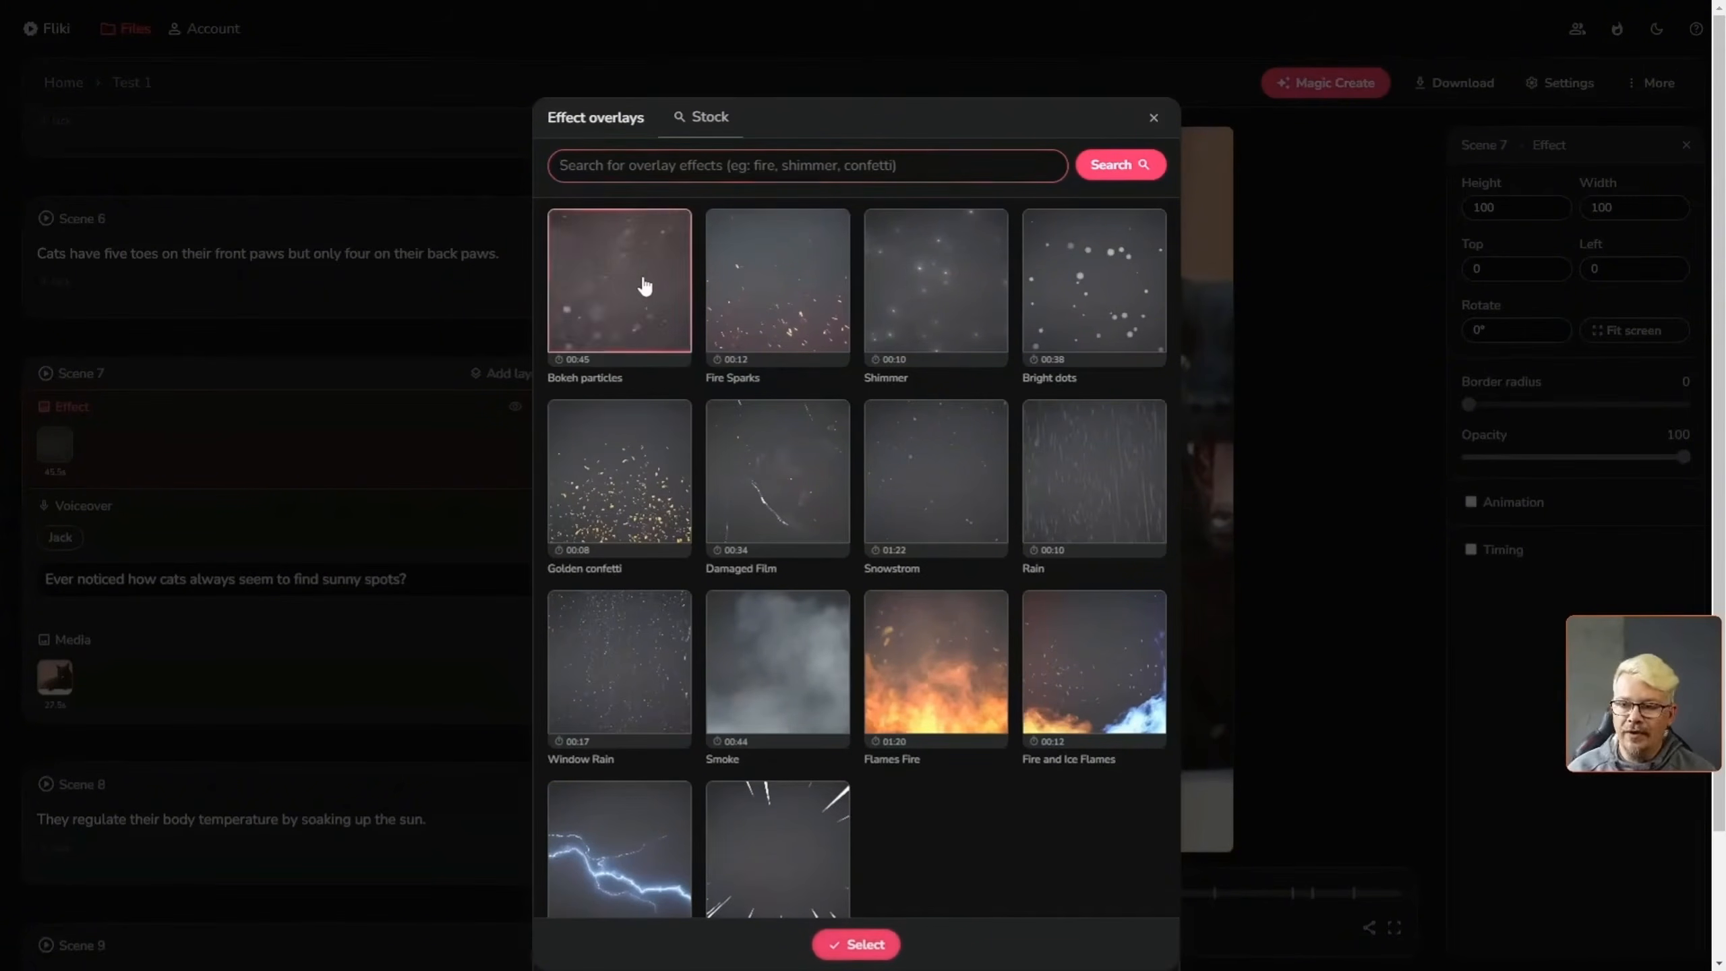
left_click(645, 286)
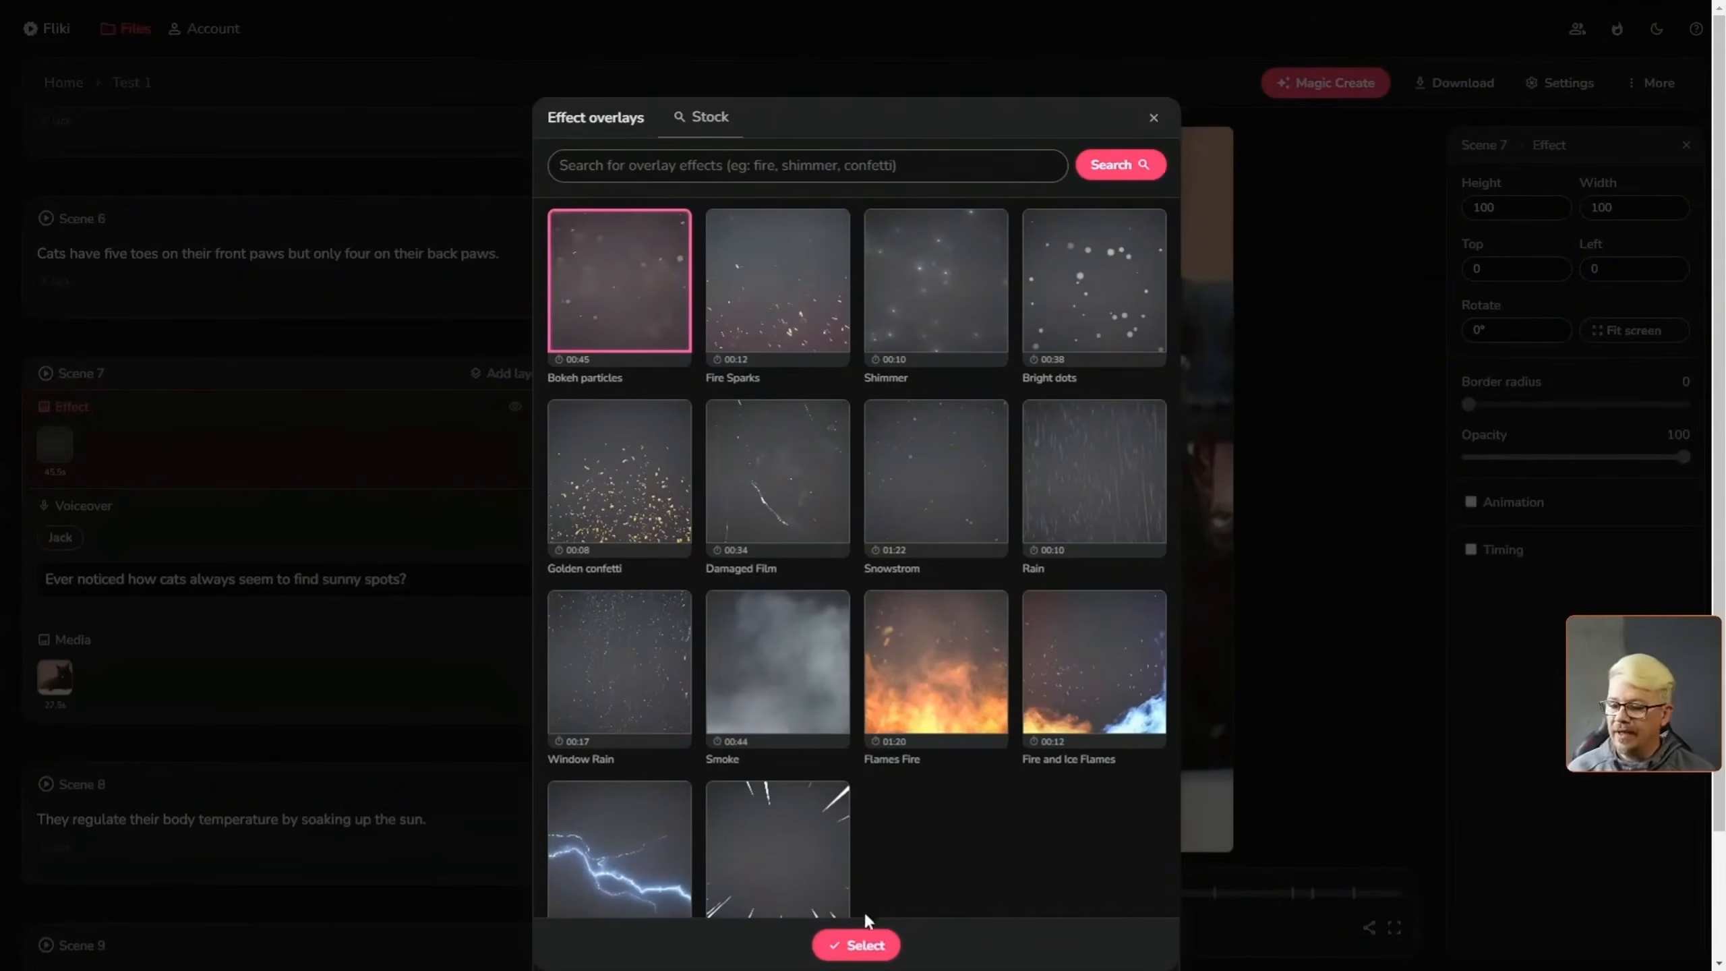
left_click(857, 944)
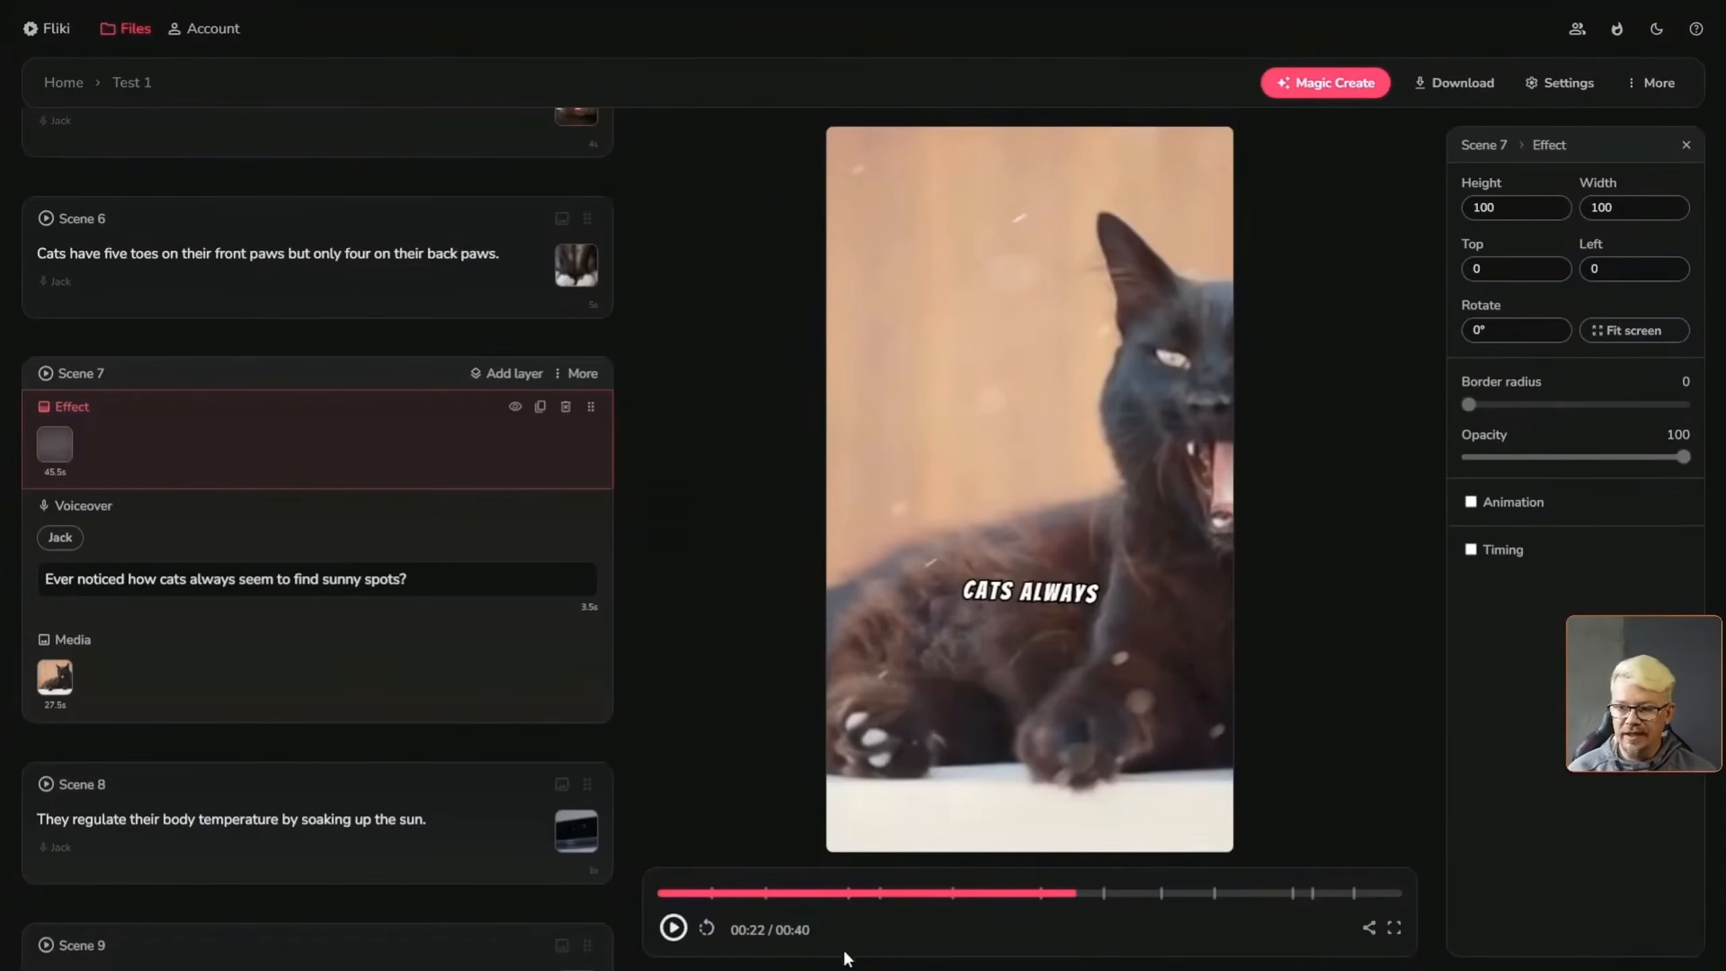
left_click_drag(1073, 892, 1046, 874)
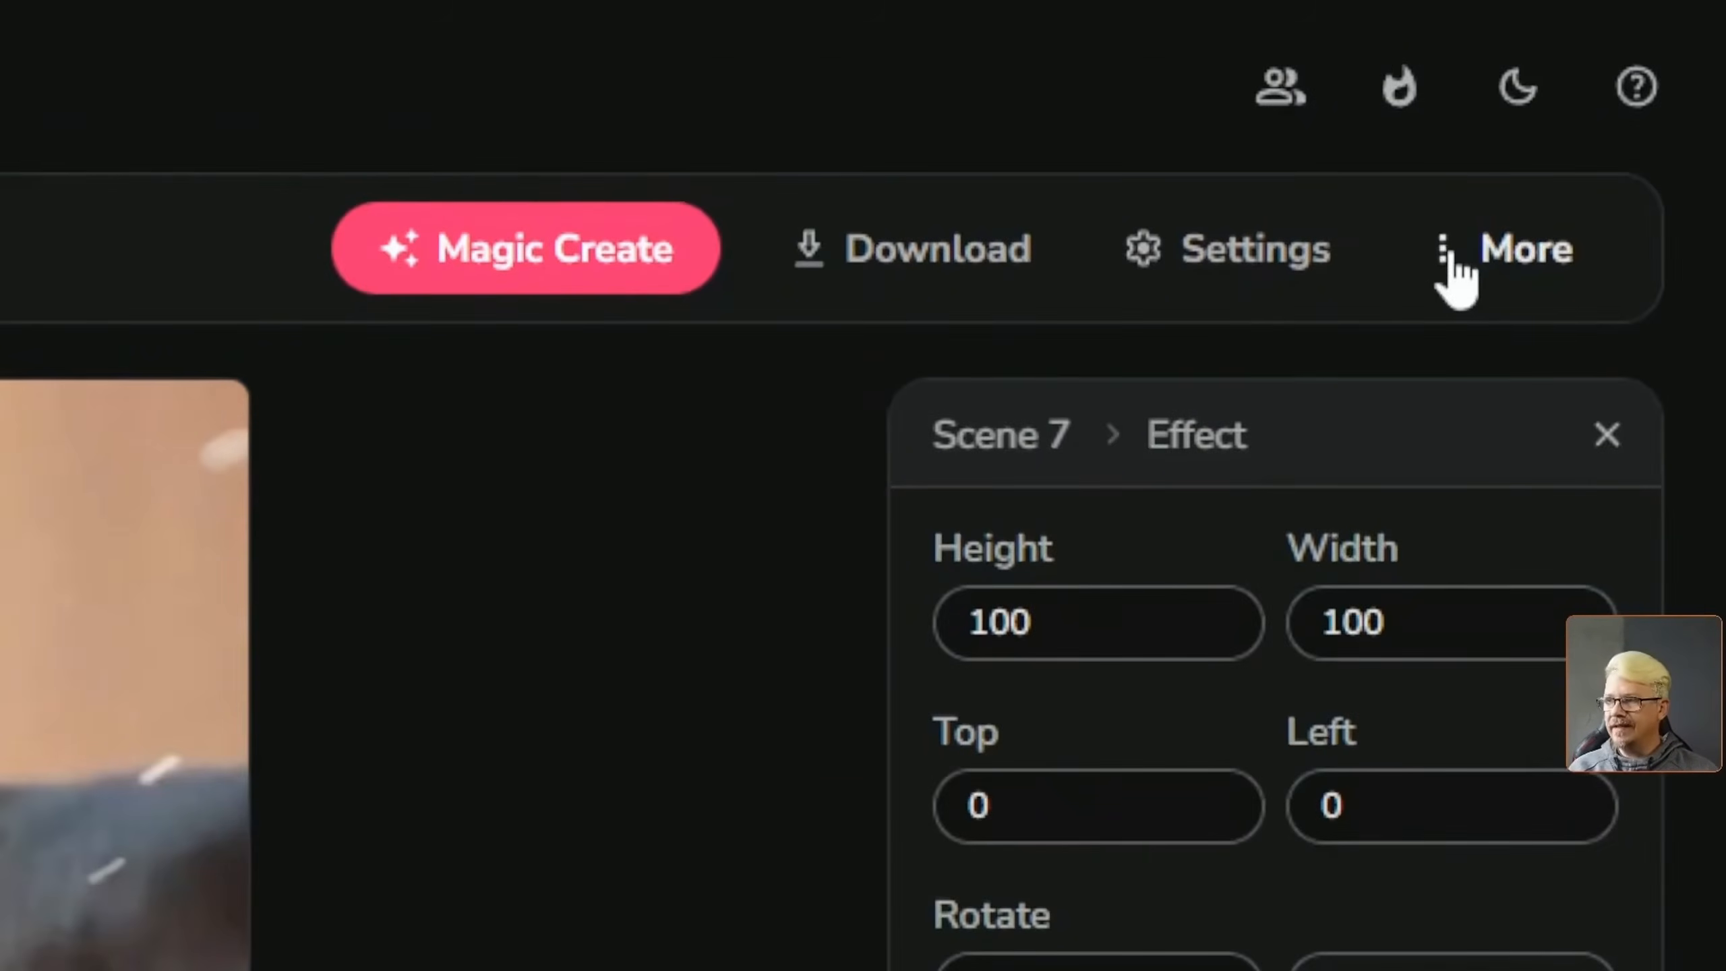
Review the project's pronunciation map, including its original and replacement word fields, and check the video settings
left_click(1636, 89)
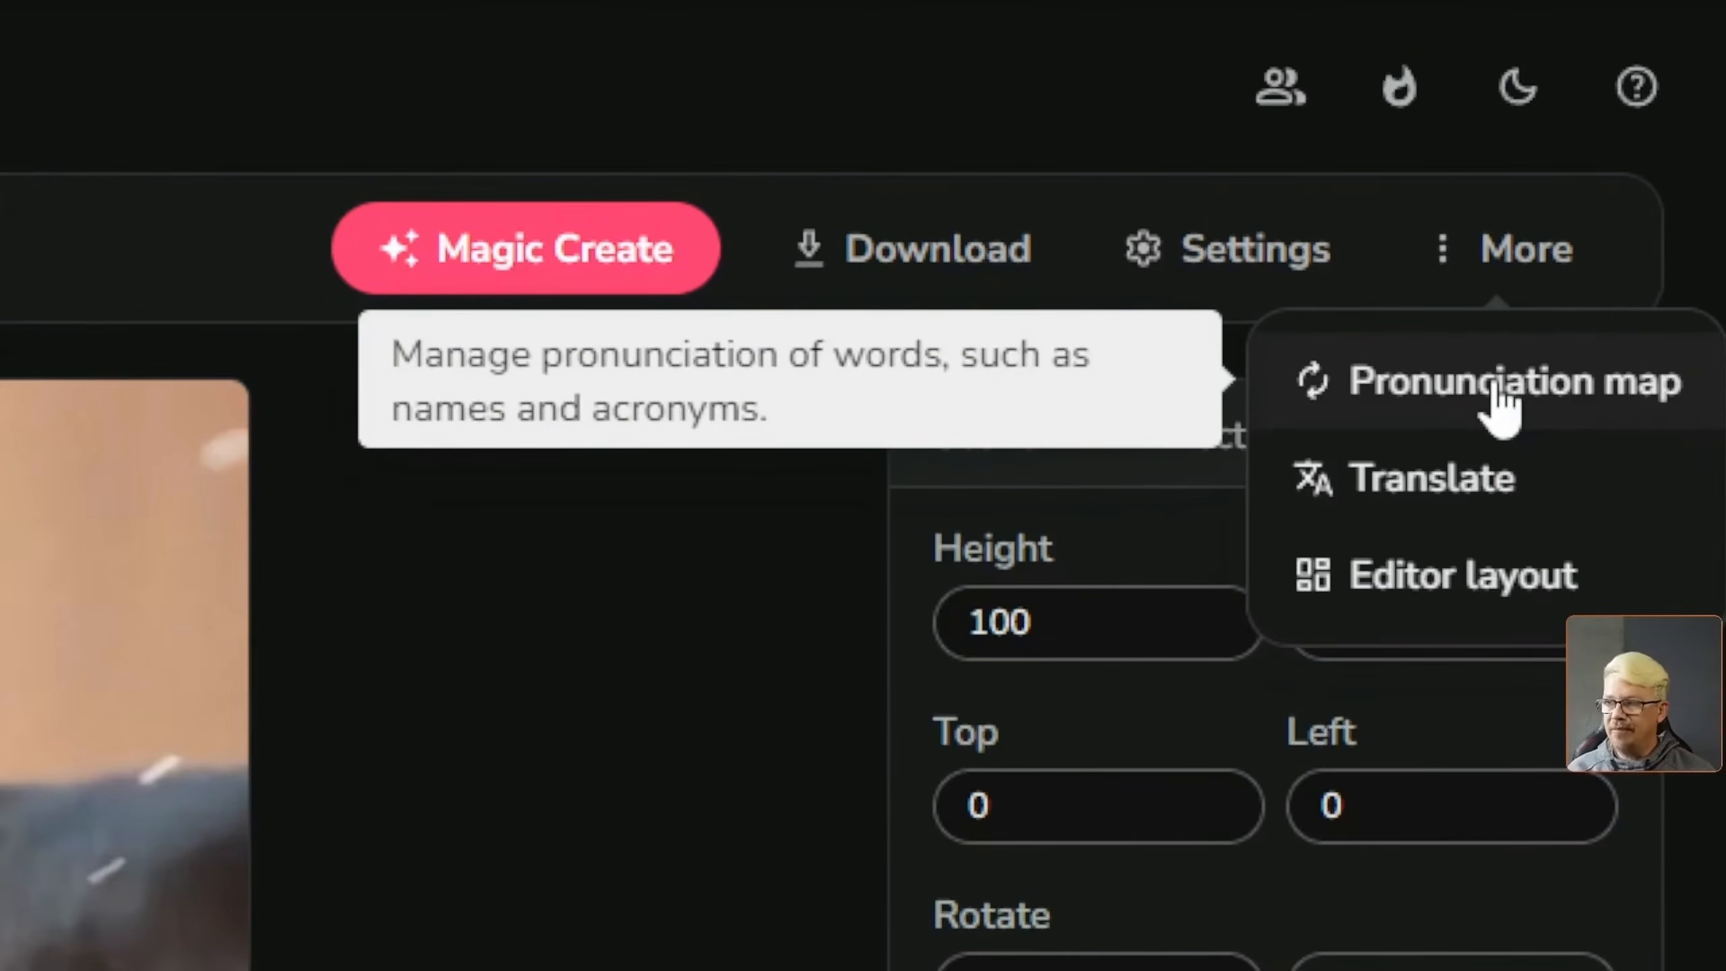
left_click(1500, 408)
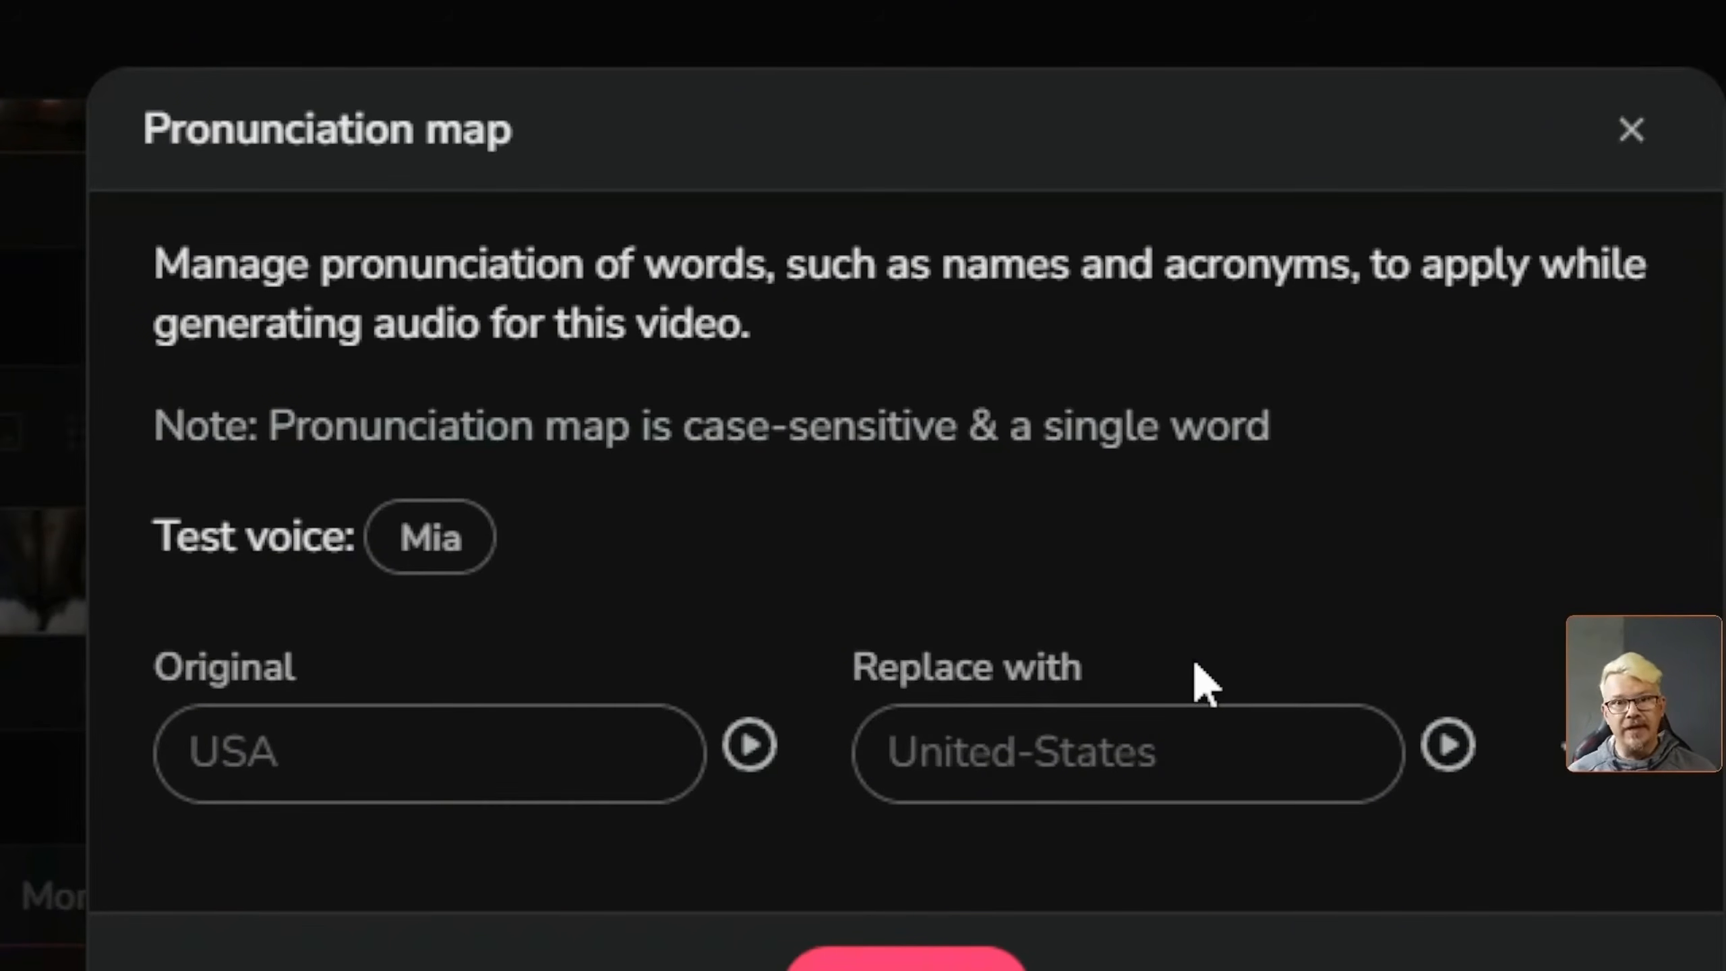
left_click(538, 751)
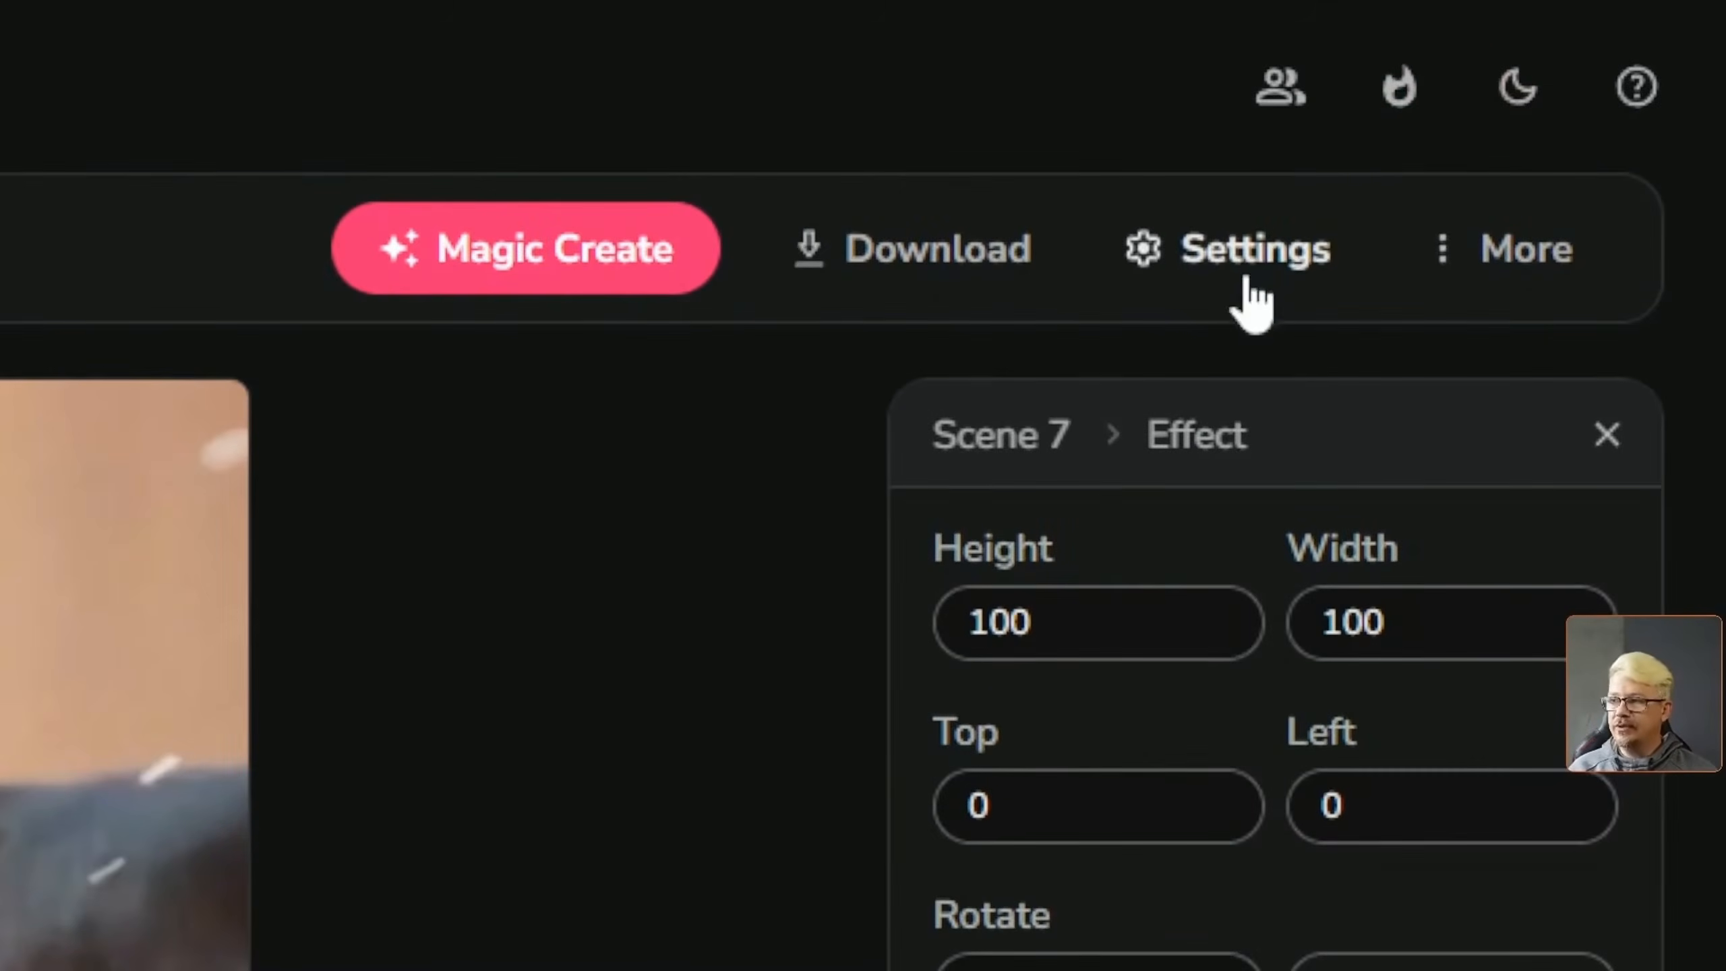
left_click(1247, 272)
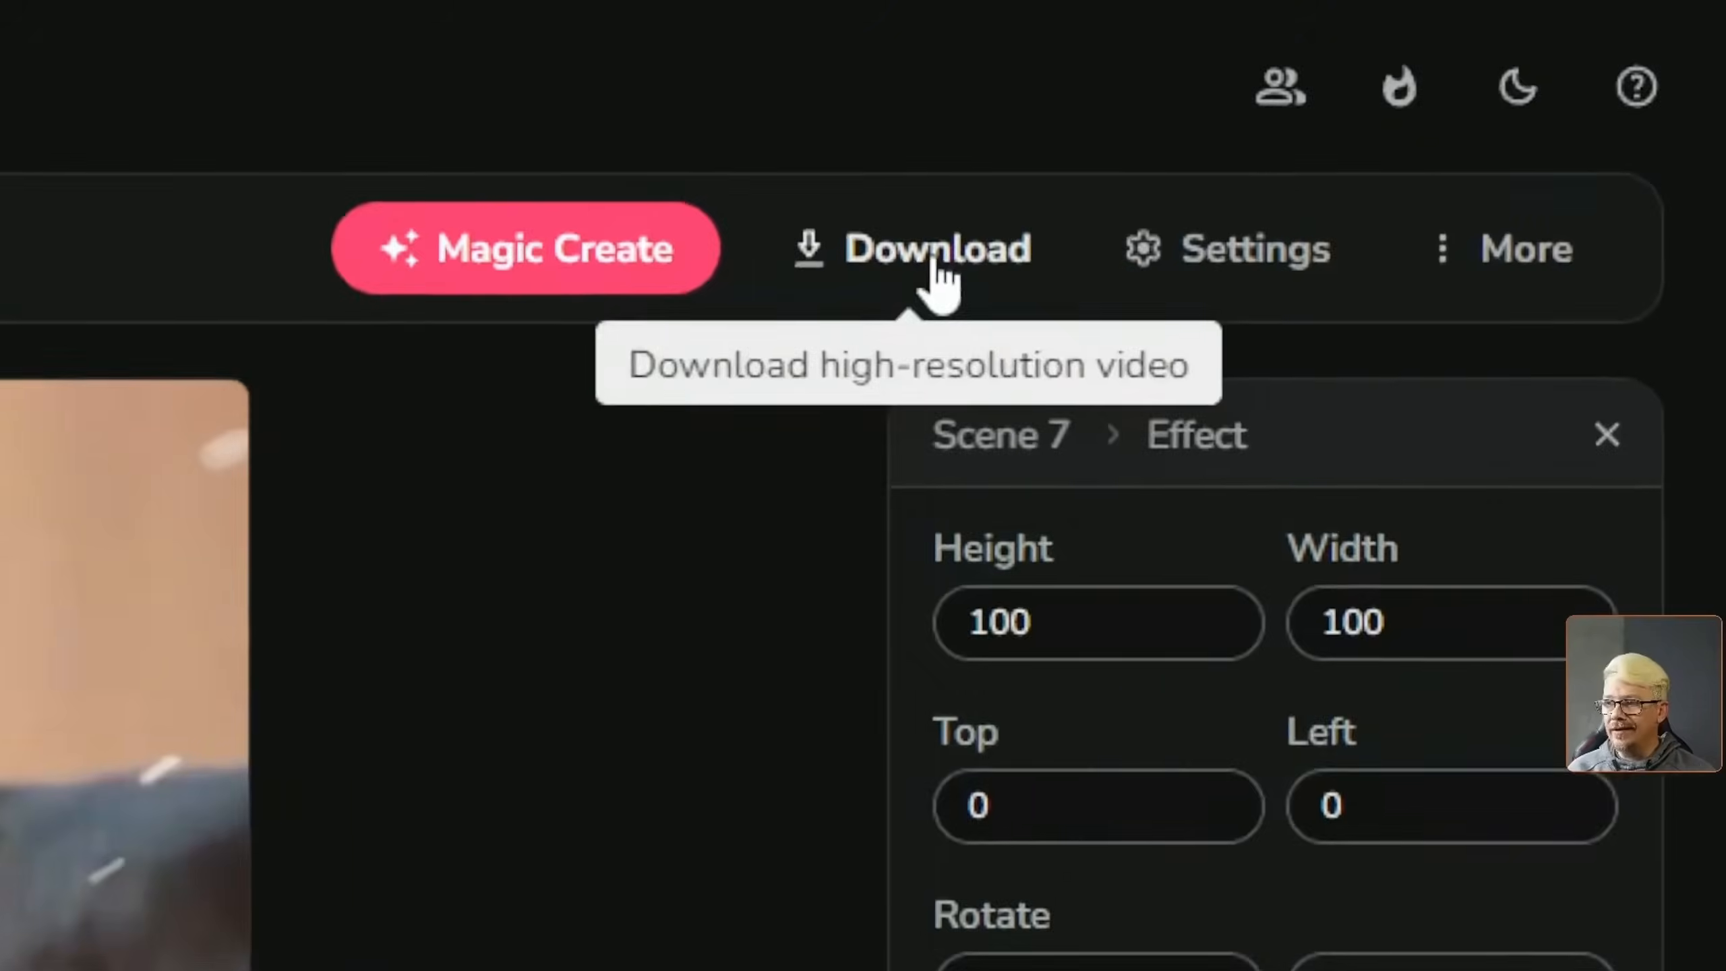
Export the video at 1080p resolution in mp4 format, checking the alternative resolutions and formats
left_click(937, 270)
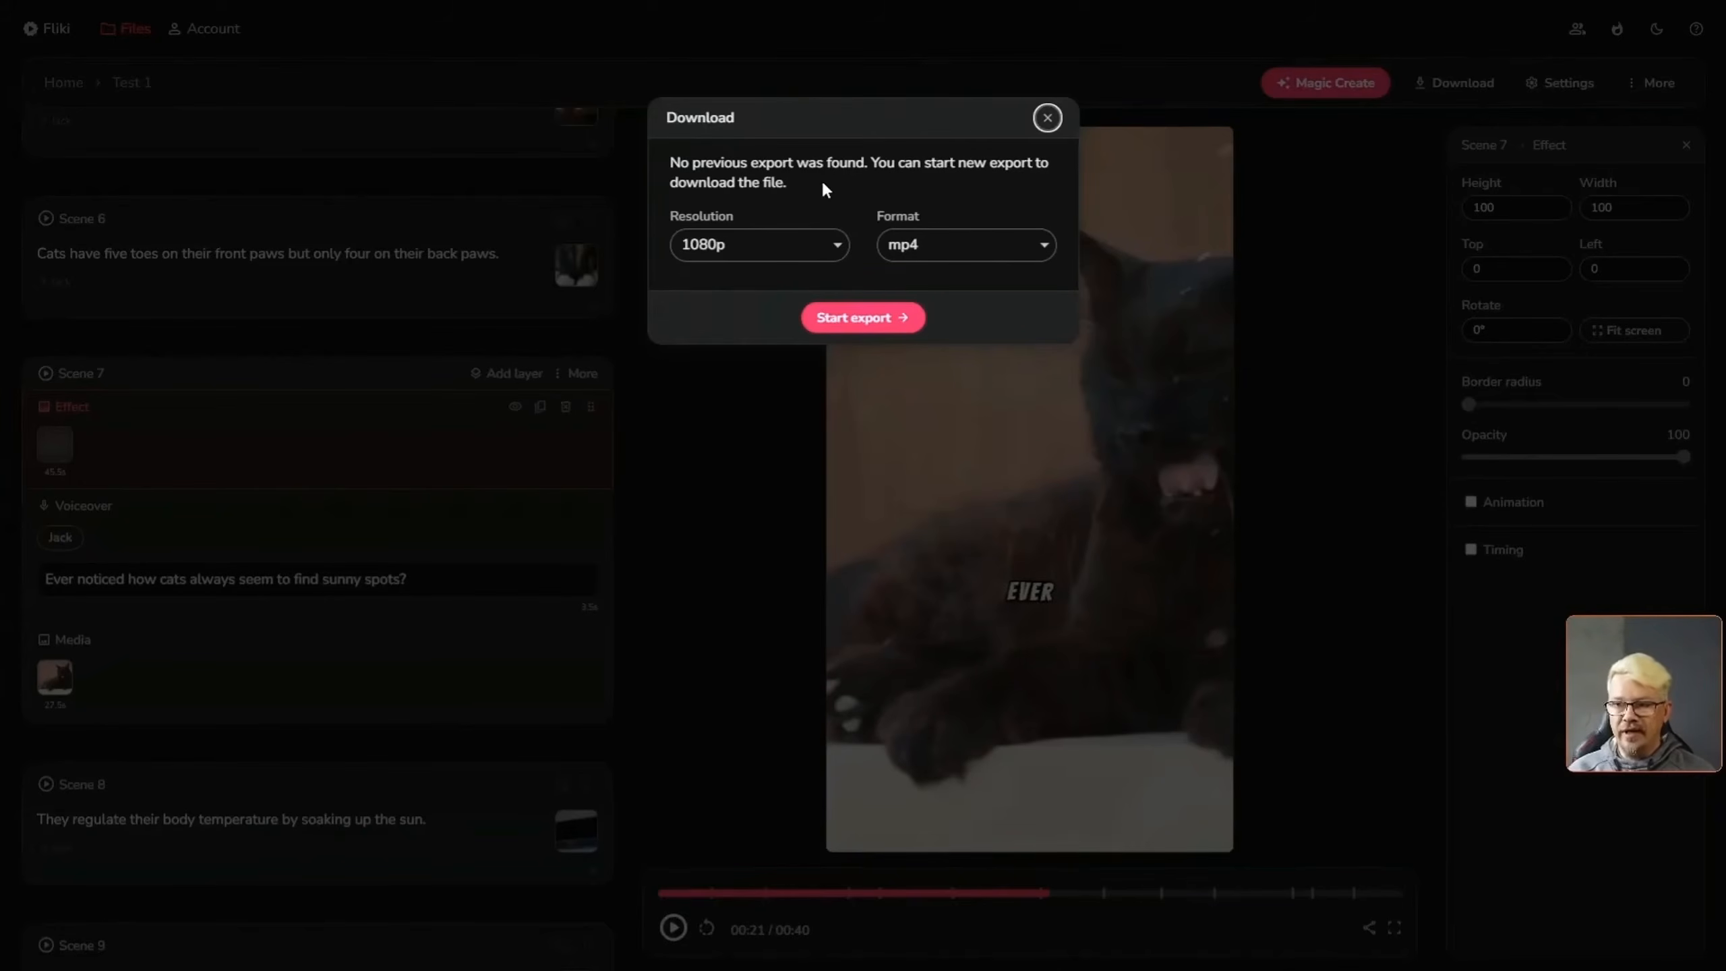
left_click(835, 253)
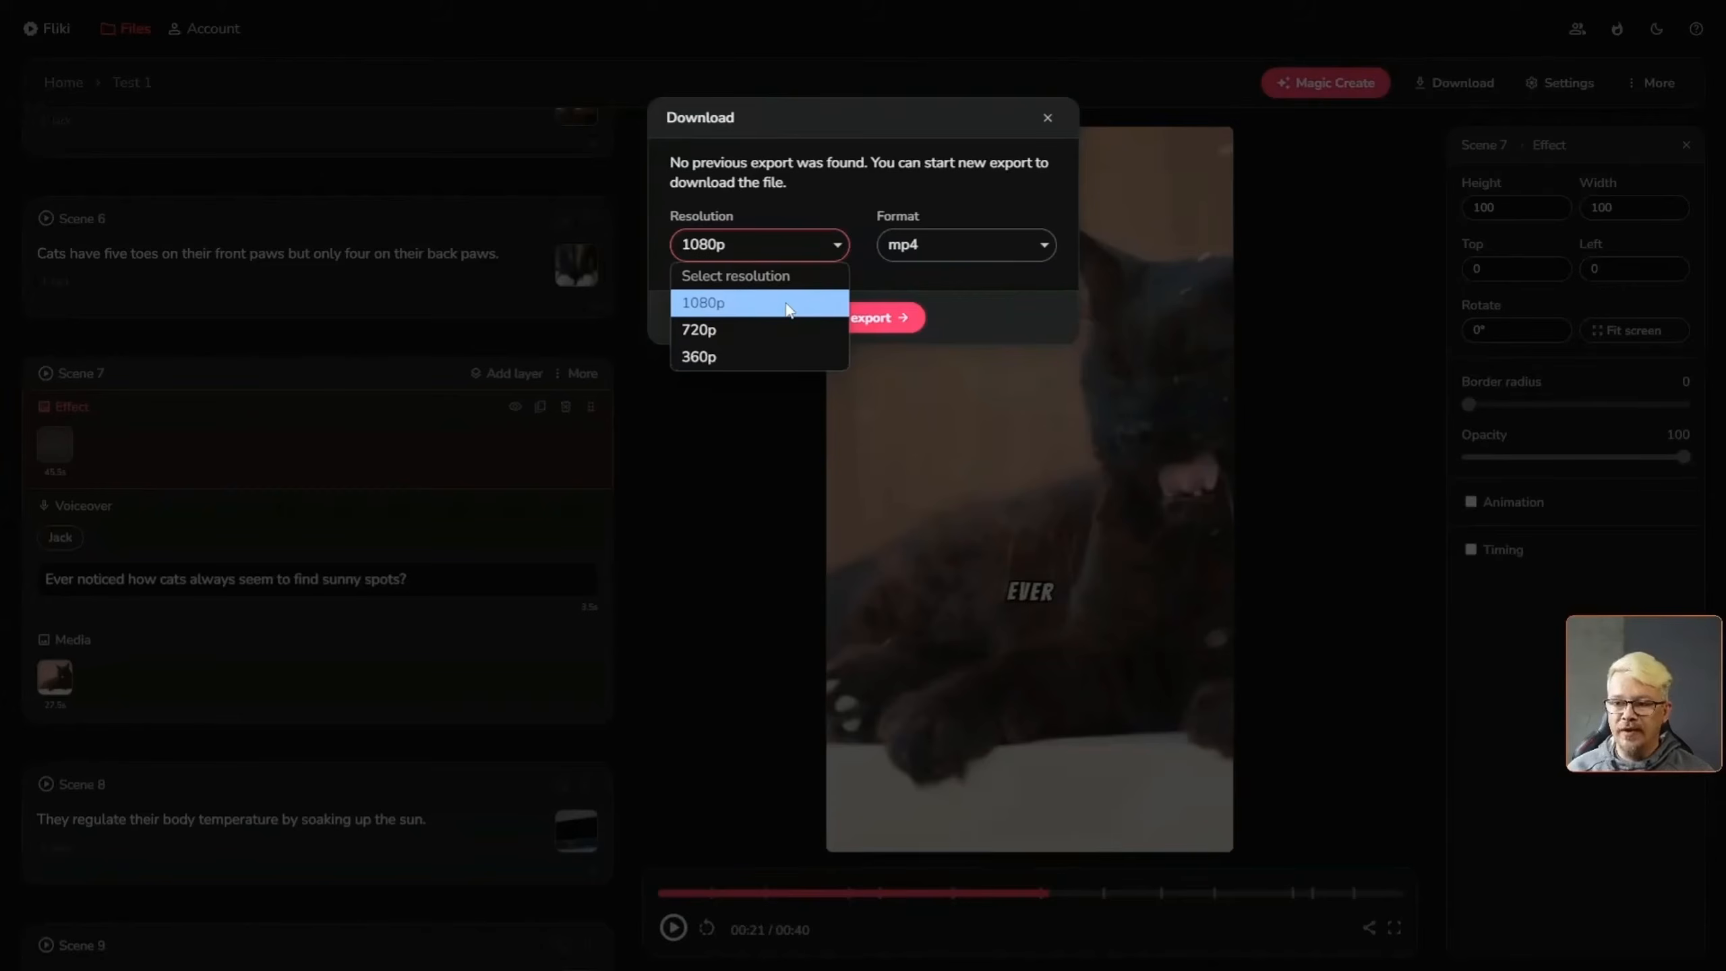
left_click(789, 310)
left_click(951, 251)
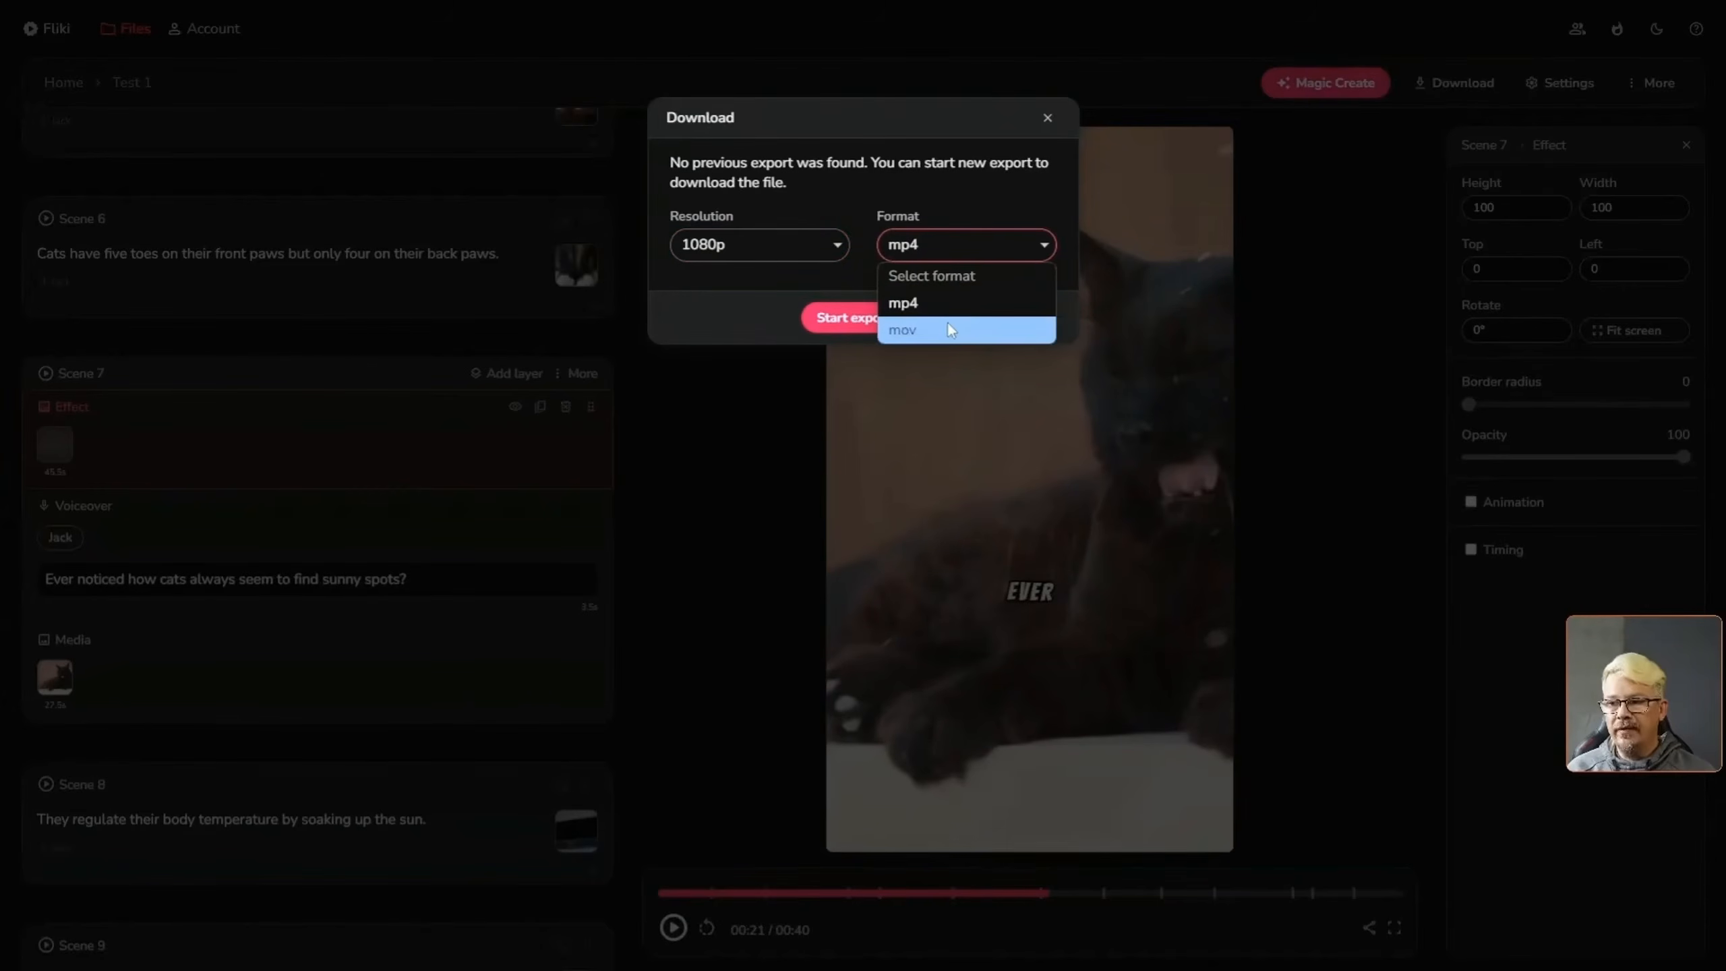
left_click(968, 207)
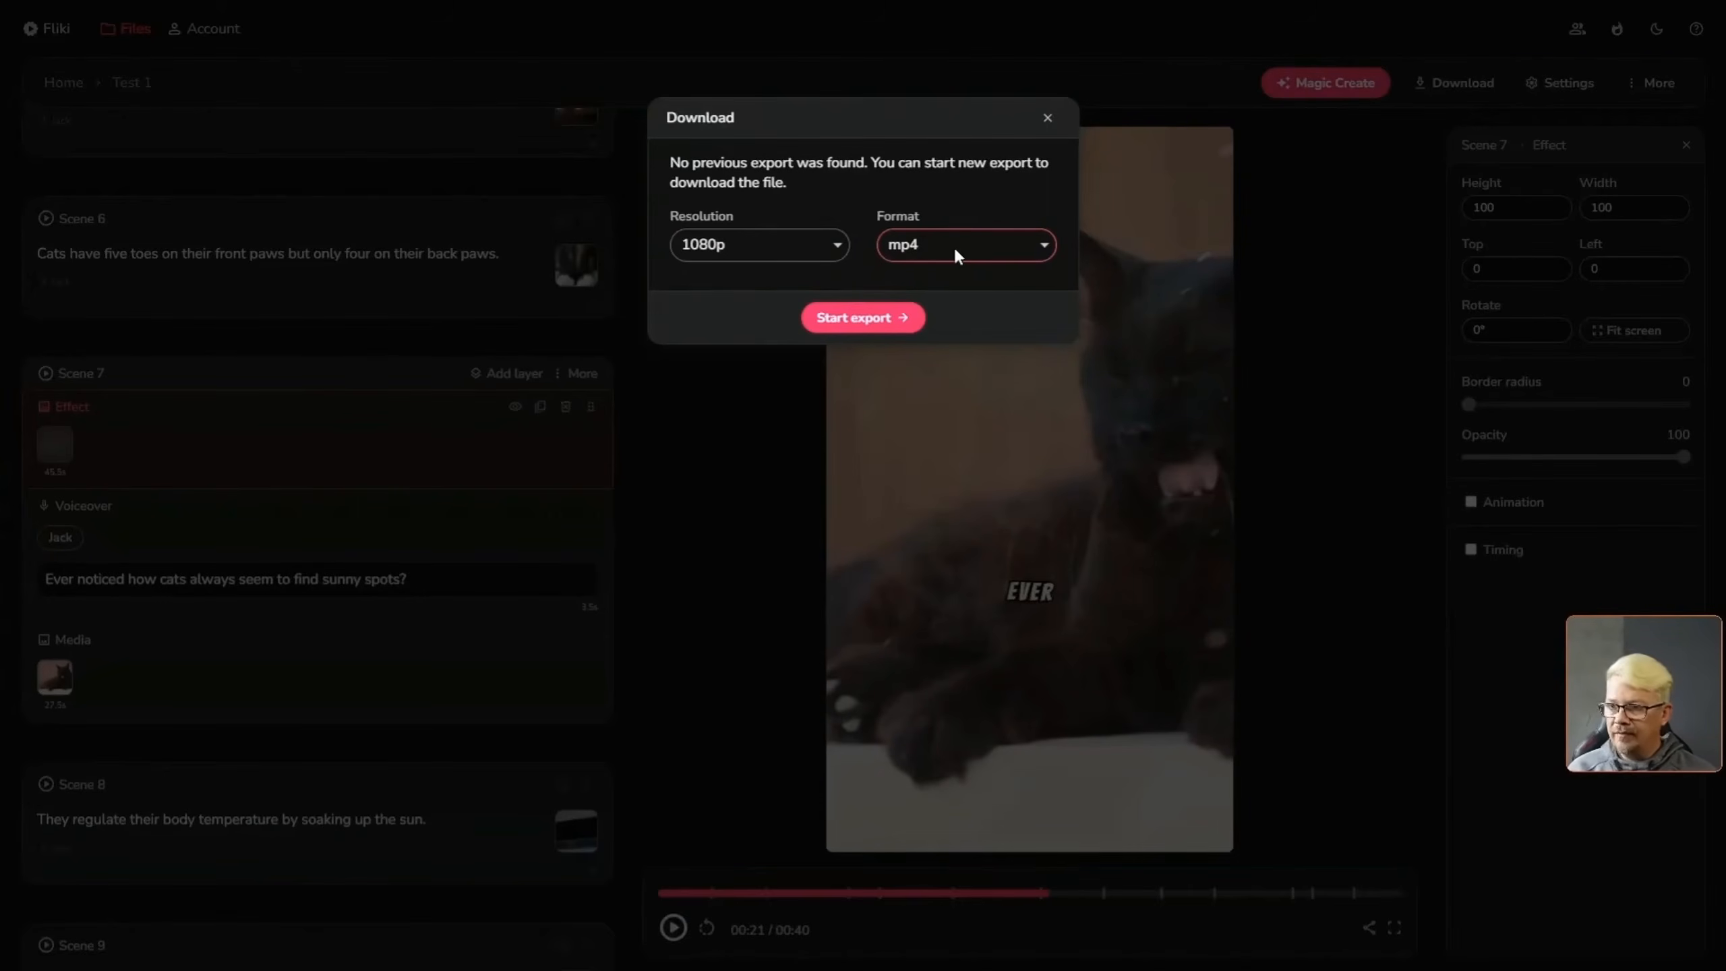
left_click(883, 314)
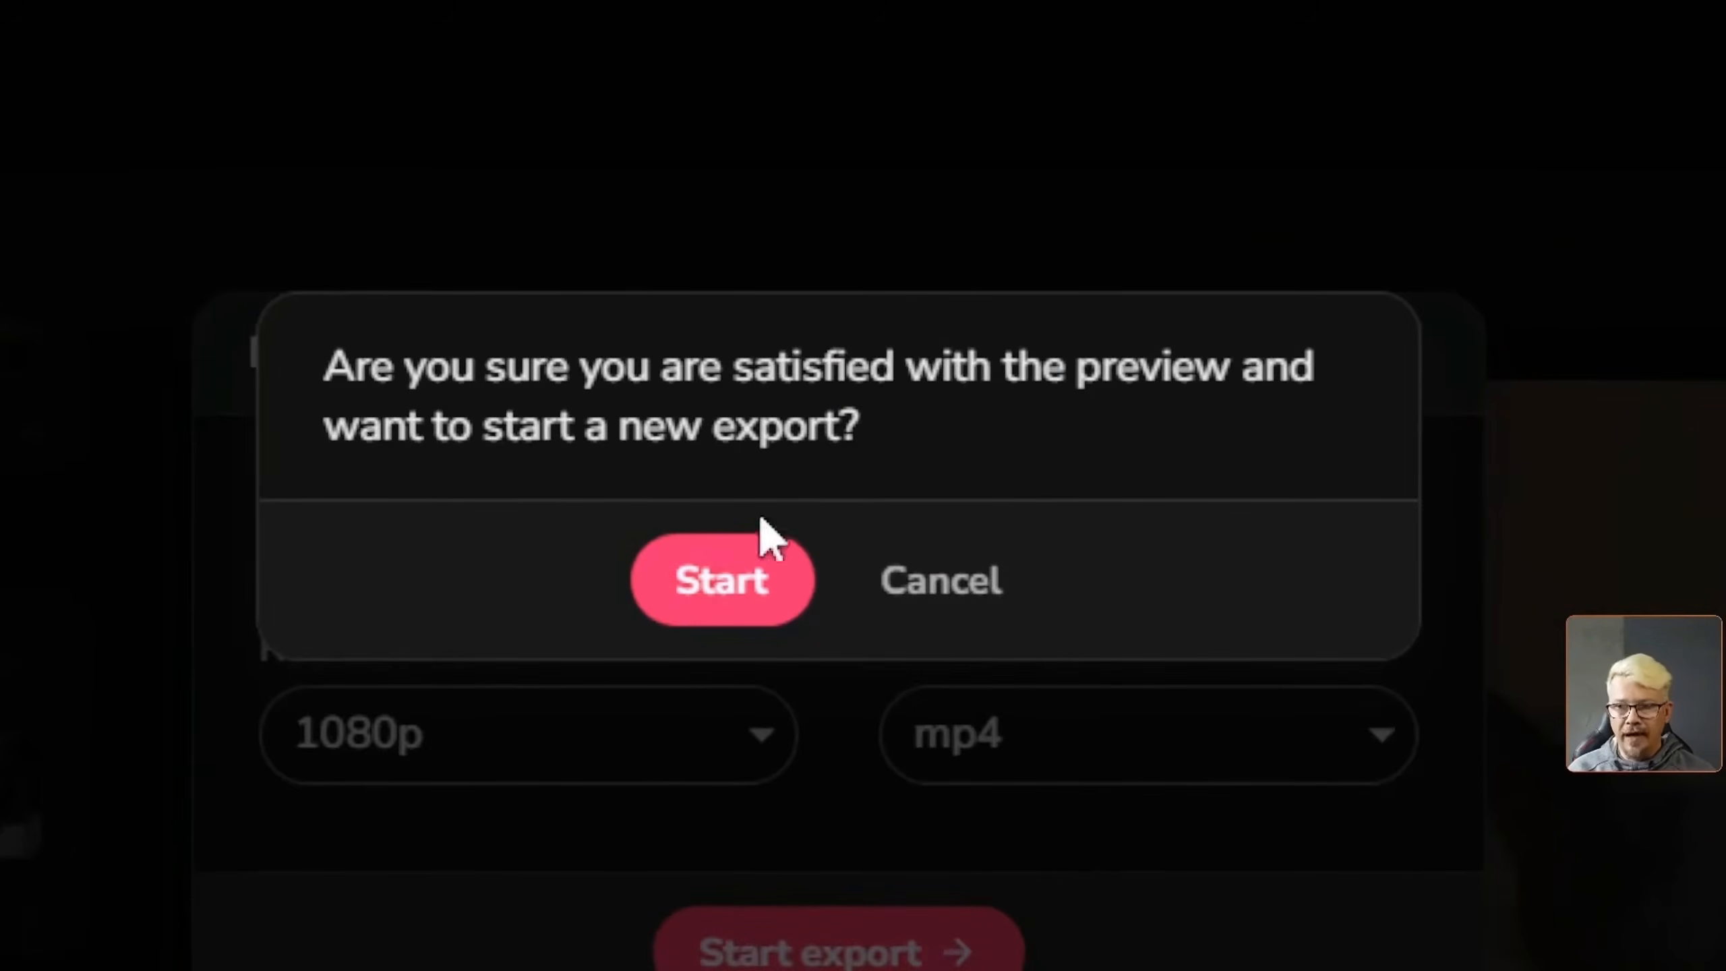
left_click(708, 578)
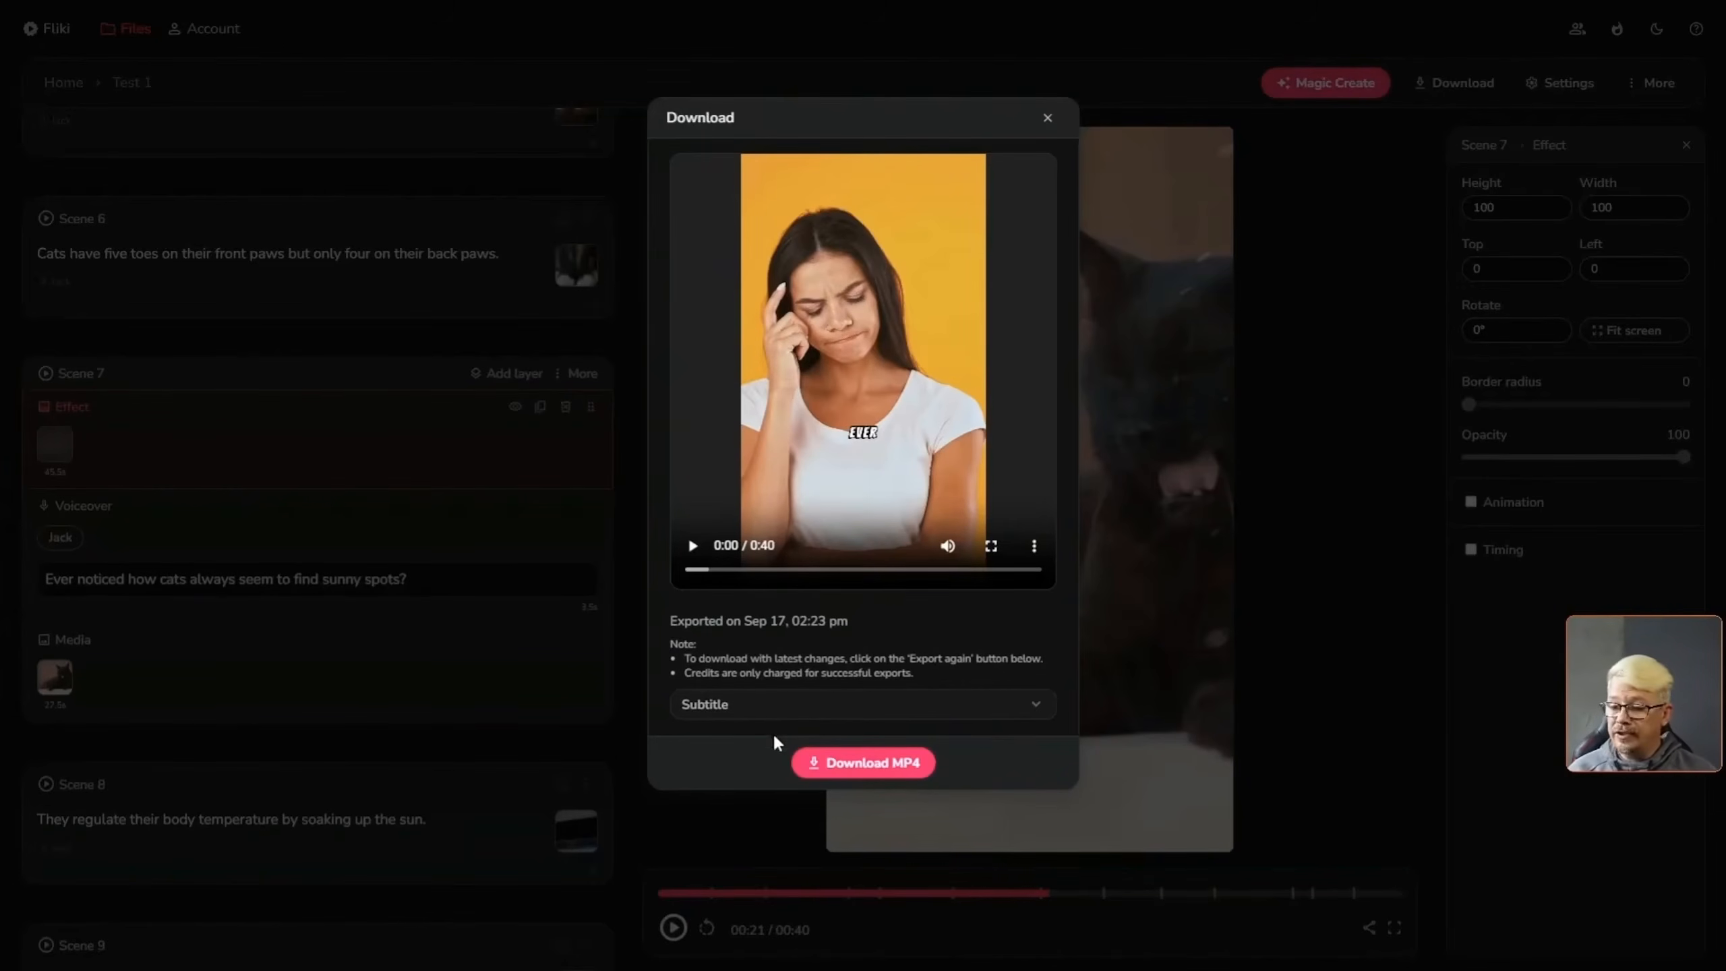
Check the subtitle download formats and the note about export credits, and leave the finished export's details
left_click(879, 709)
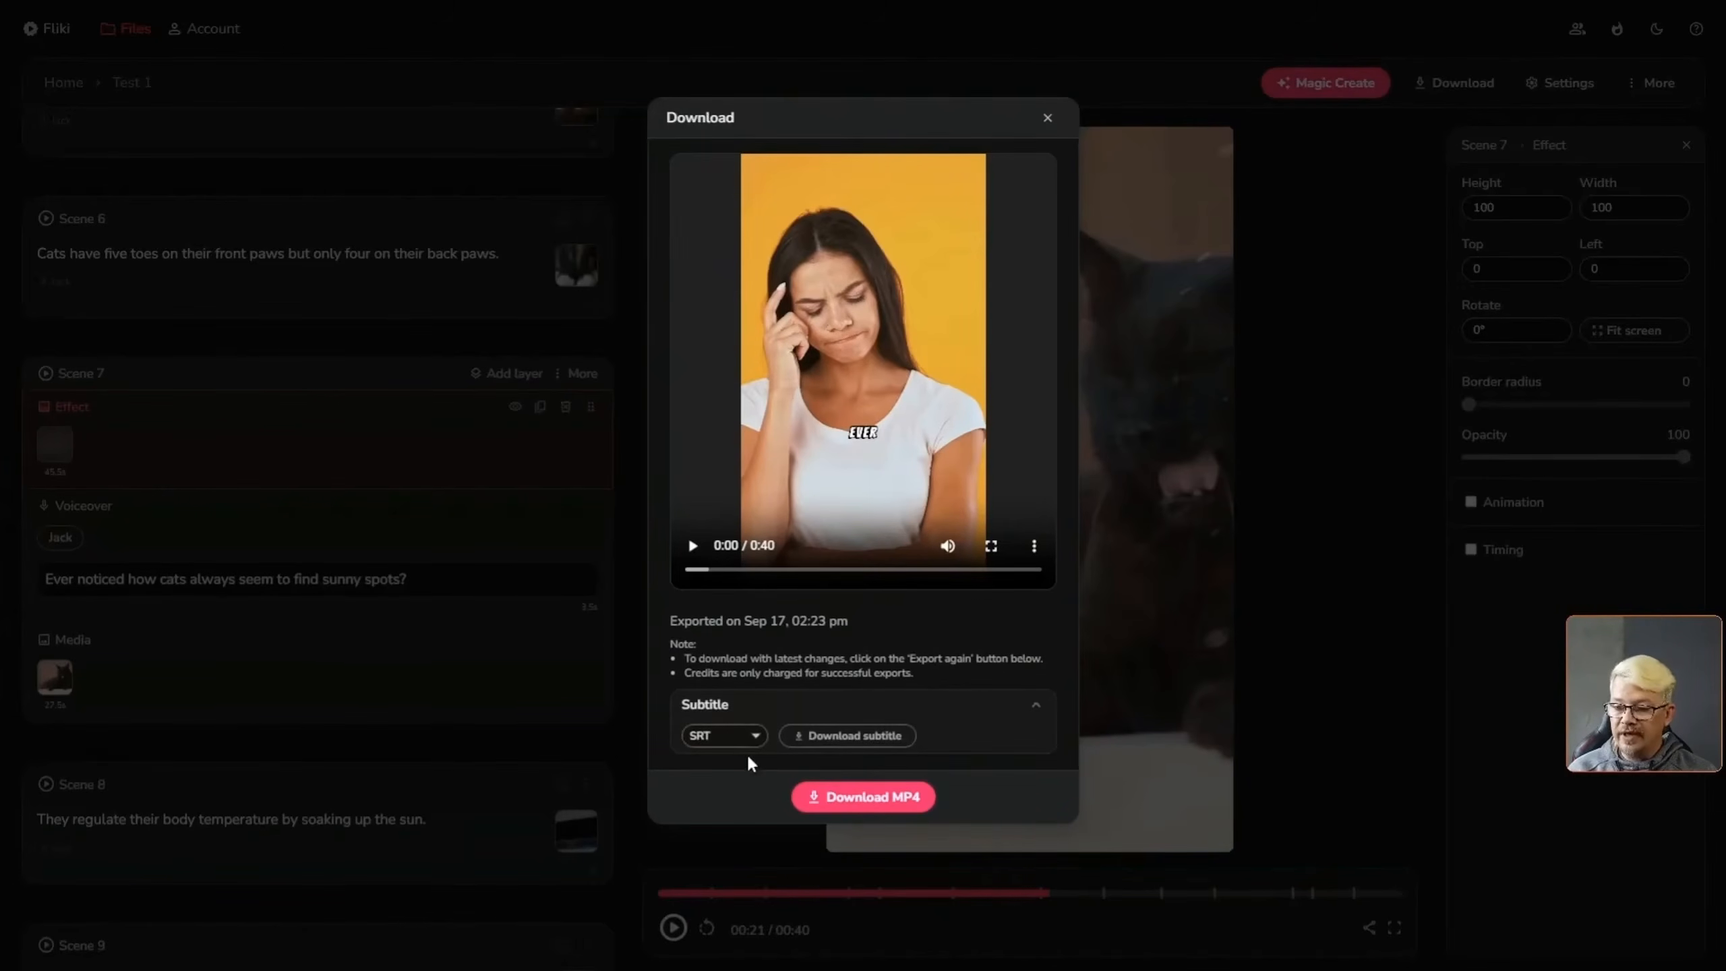
left_click(742, 735)
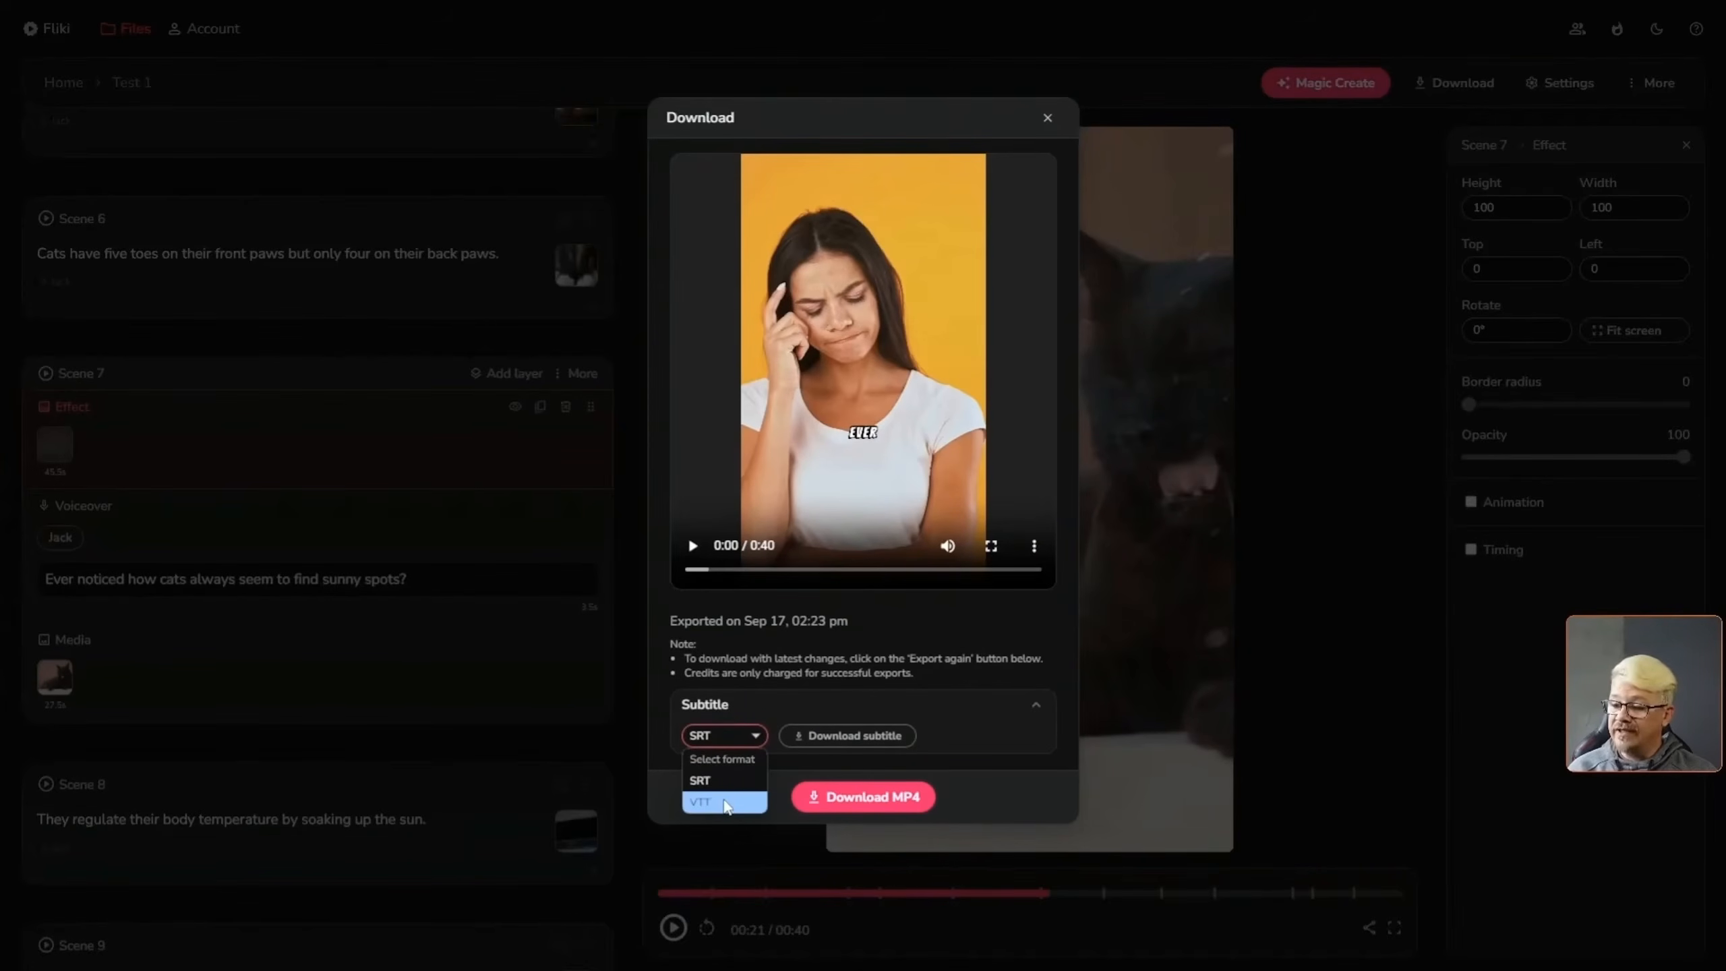
left_click(933, 686)
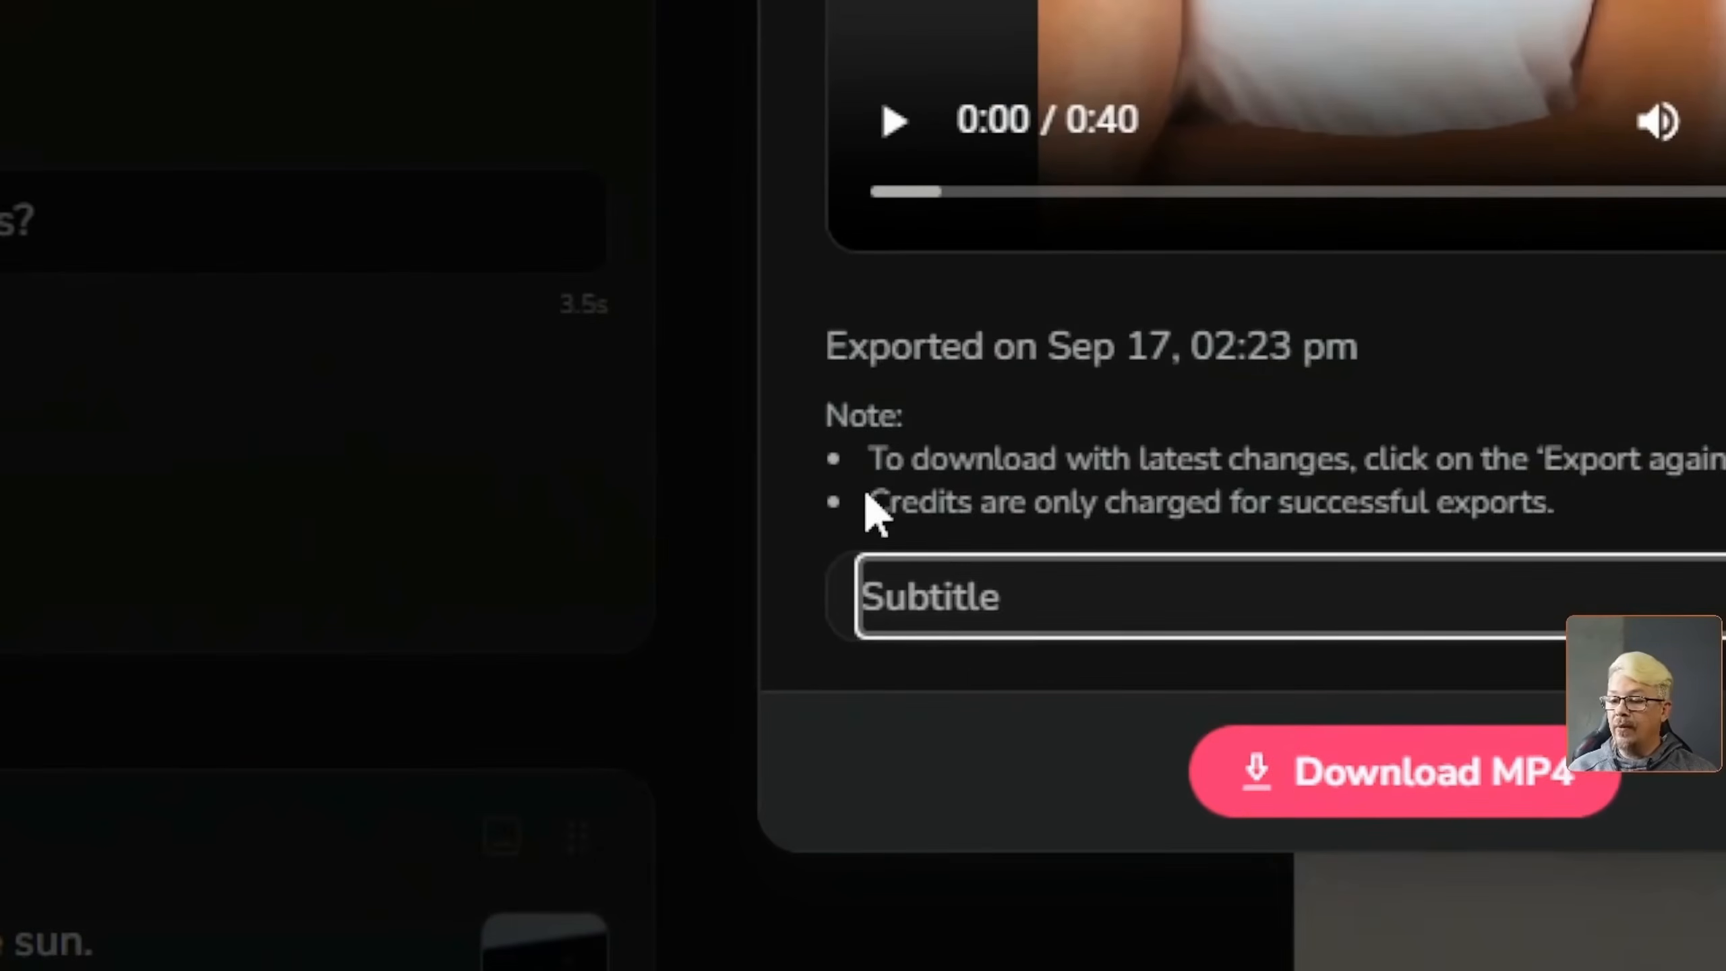
left_click_drag(870, 501, 1588, 527)
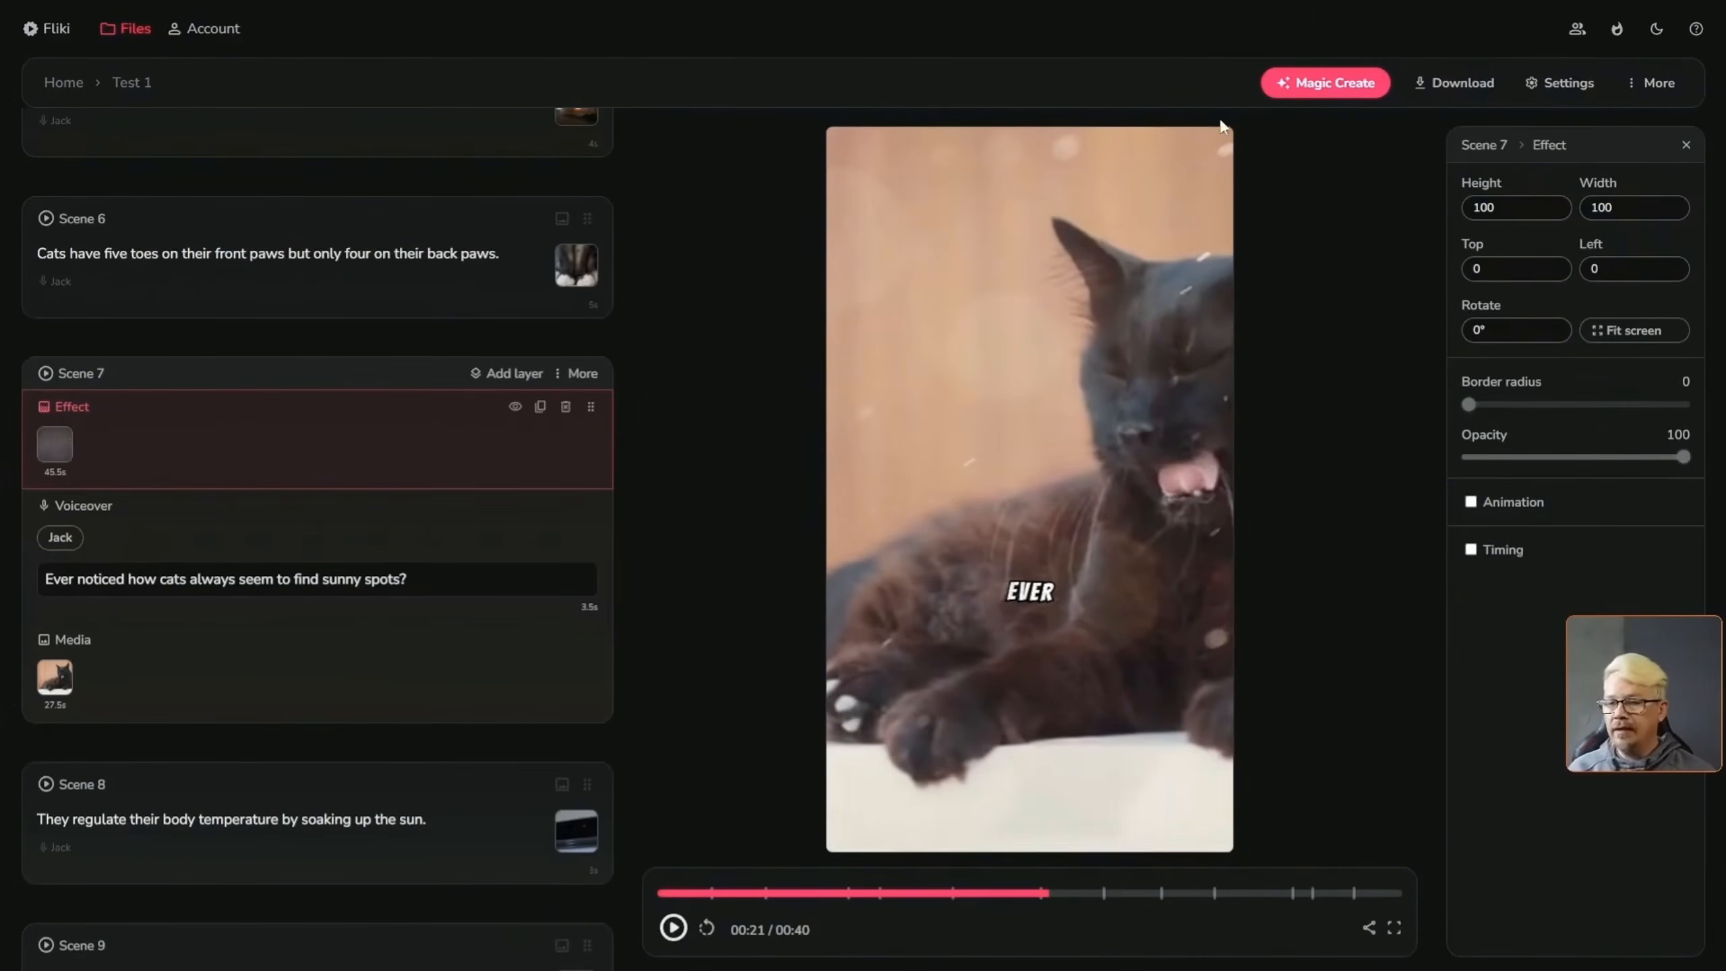
Check the Magic Create source types and open the sample Youtube thumbnail design from the file list
left_click(1315, 85)
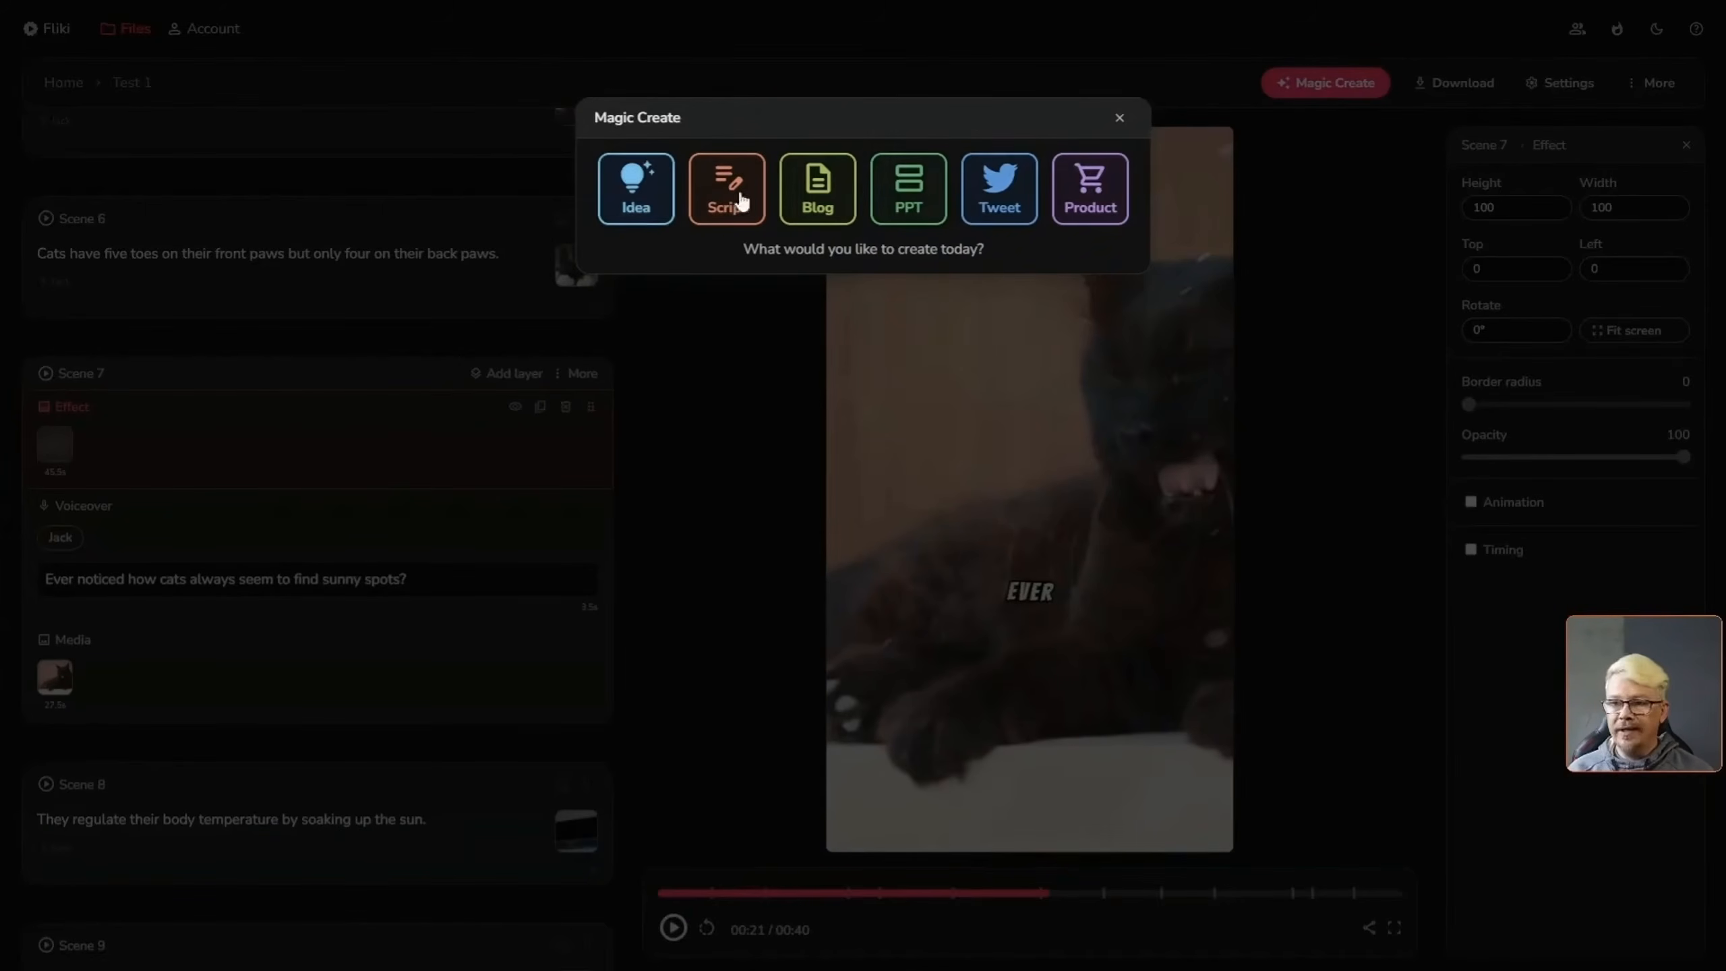
left_click(1120, 120)
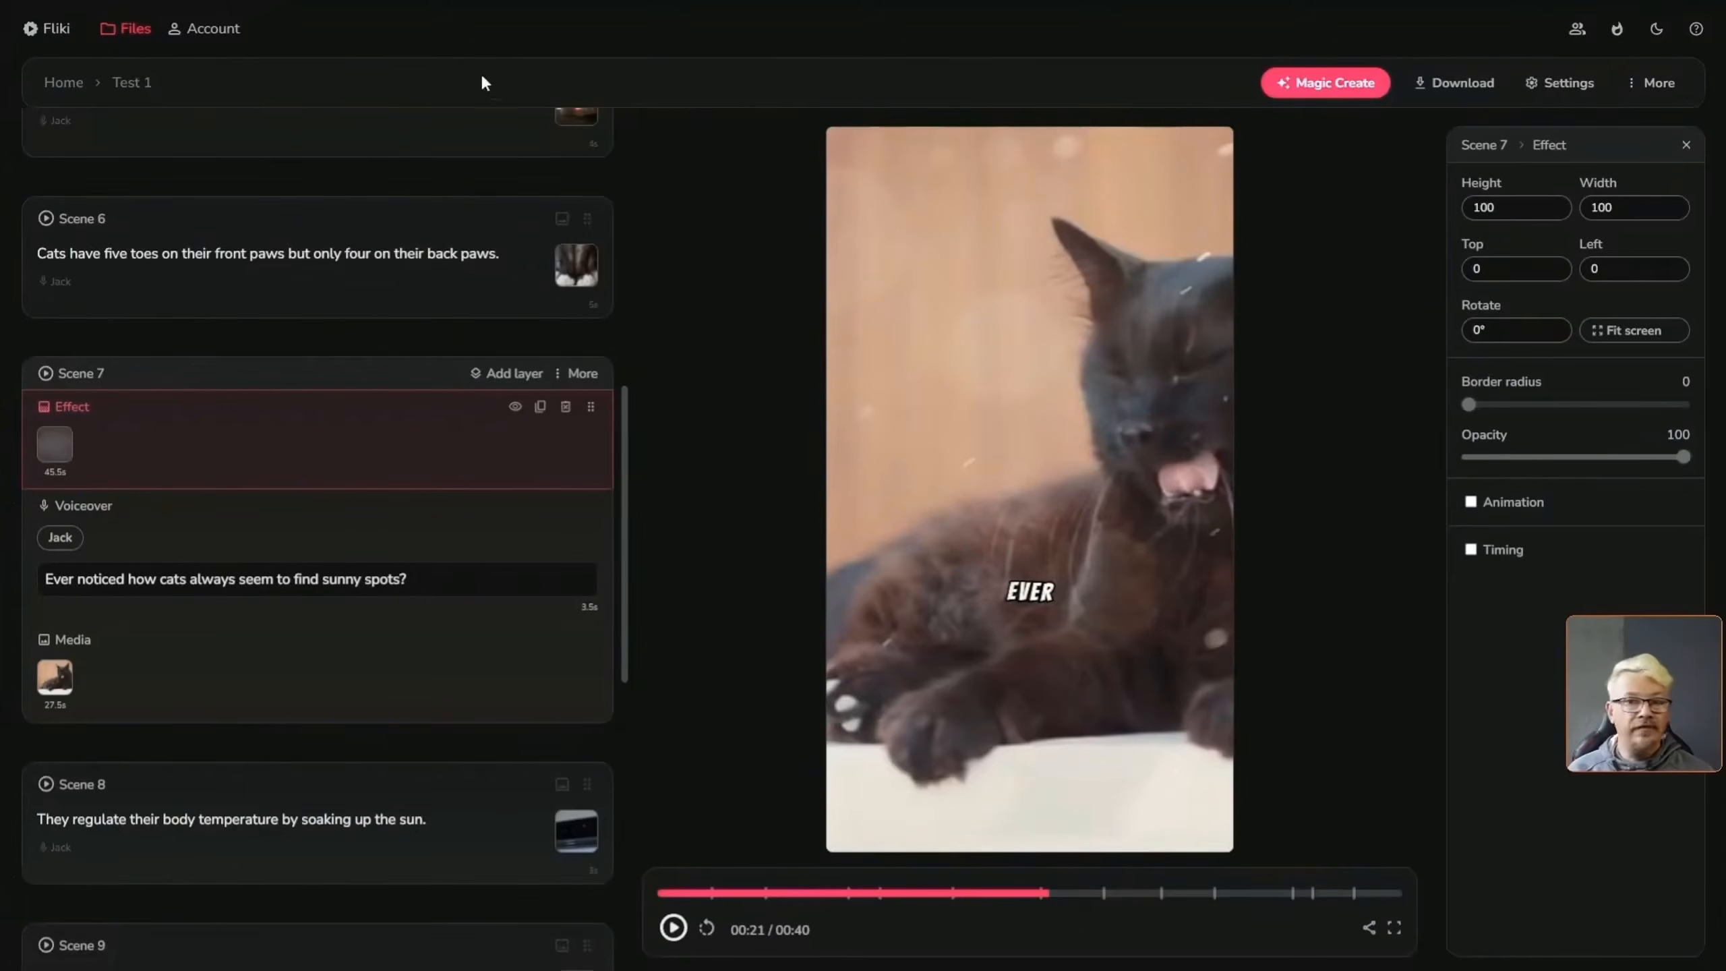
left_click(130, 43)
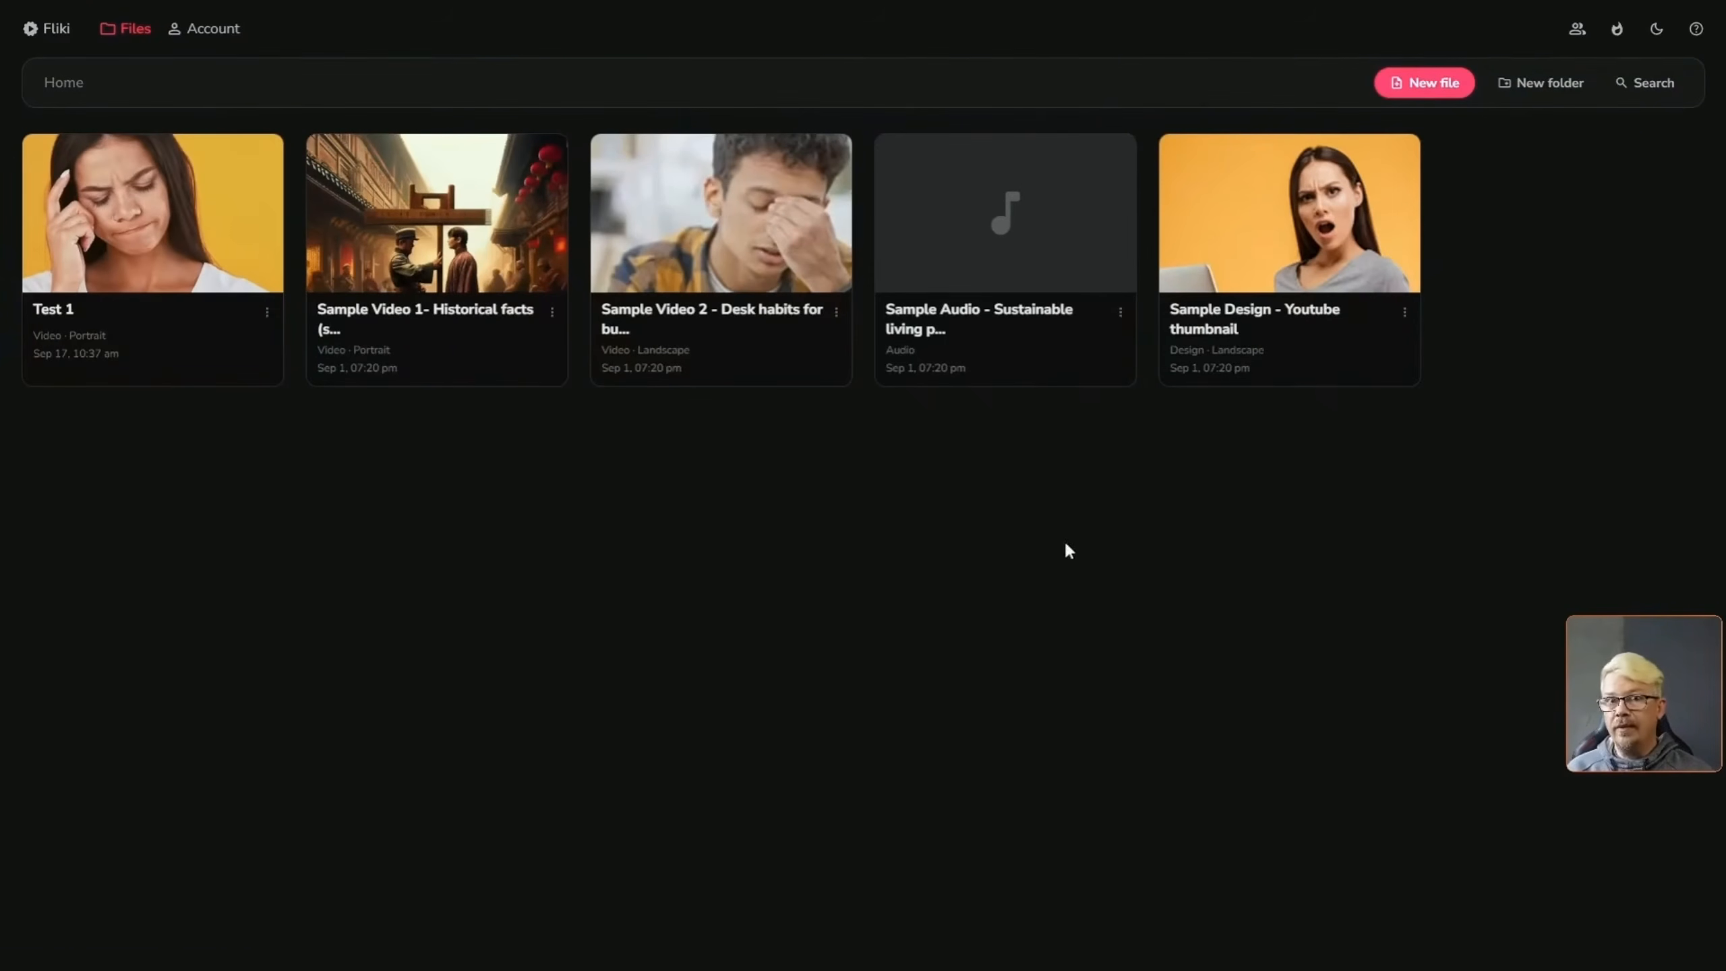
left_click(1259, 253)
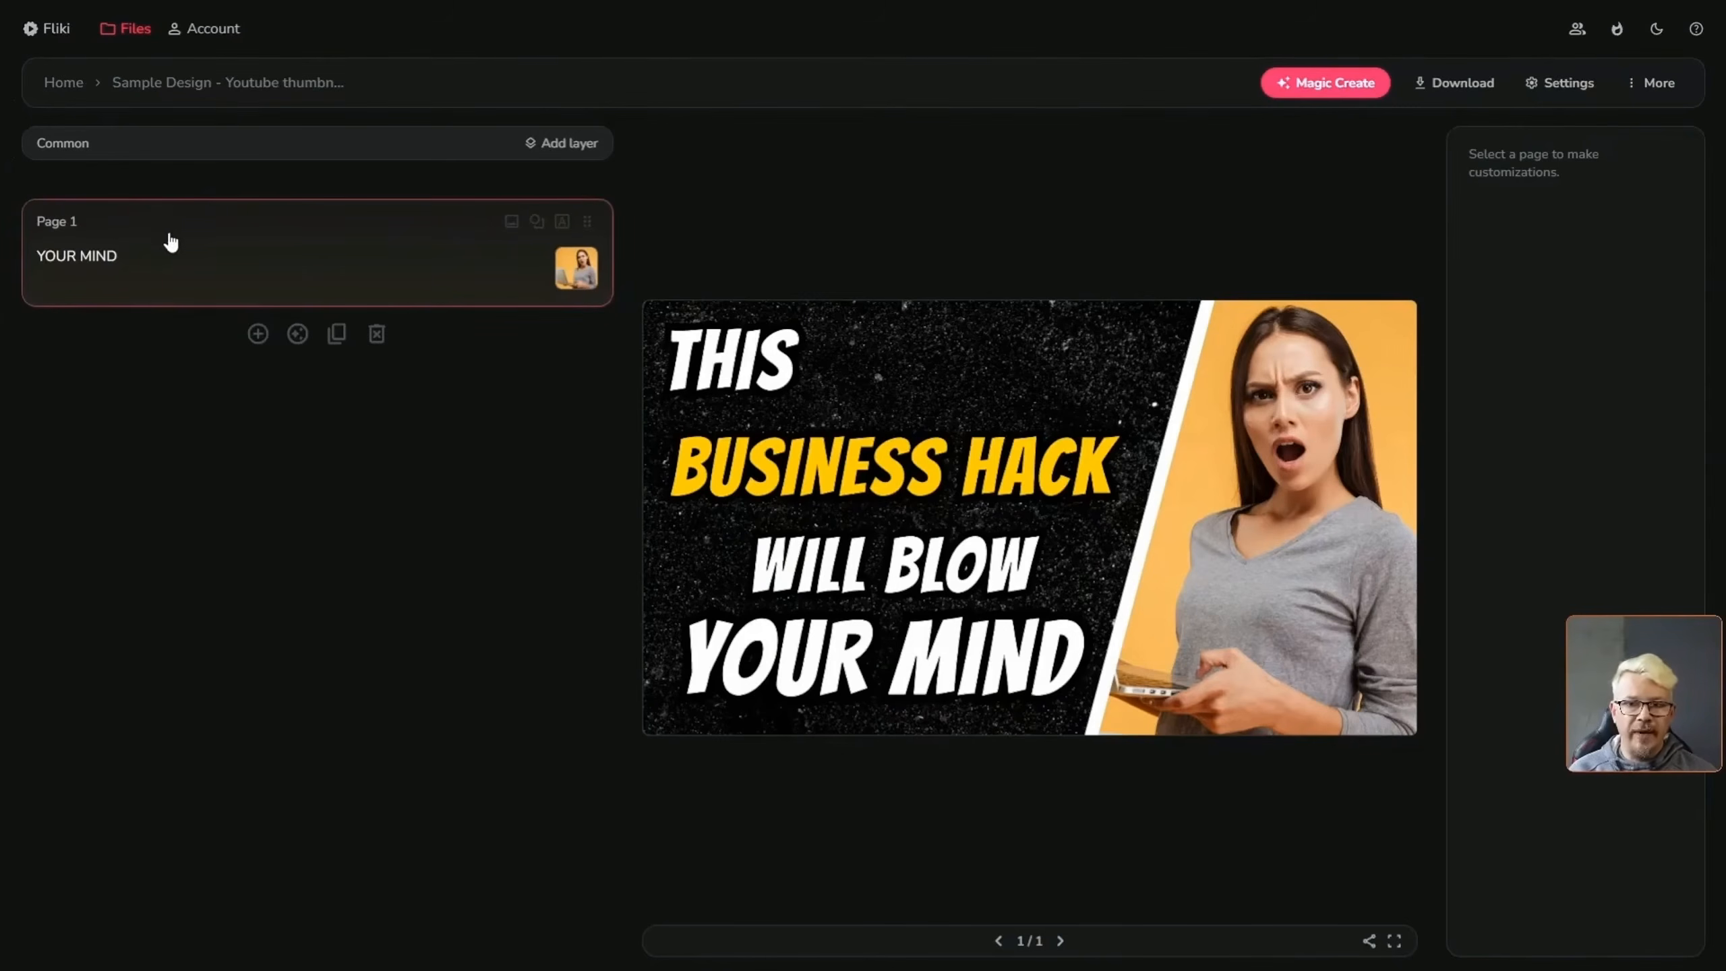
Expand Page 1 of the thumbnail design and examine its text, shape and media layers
left_click(274, 246)
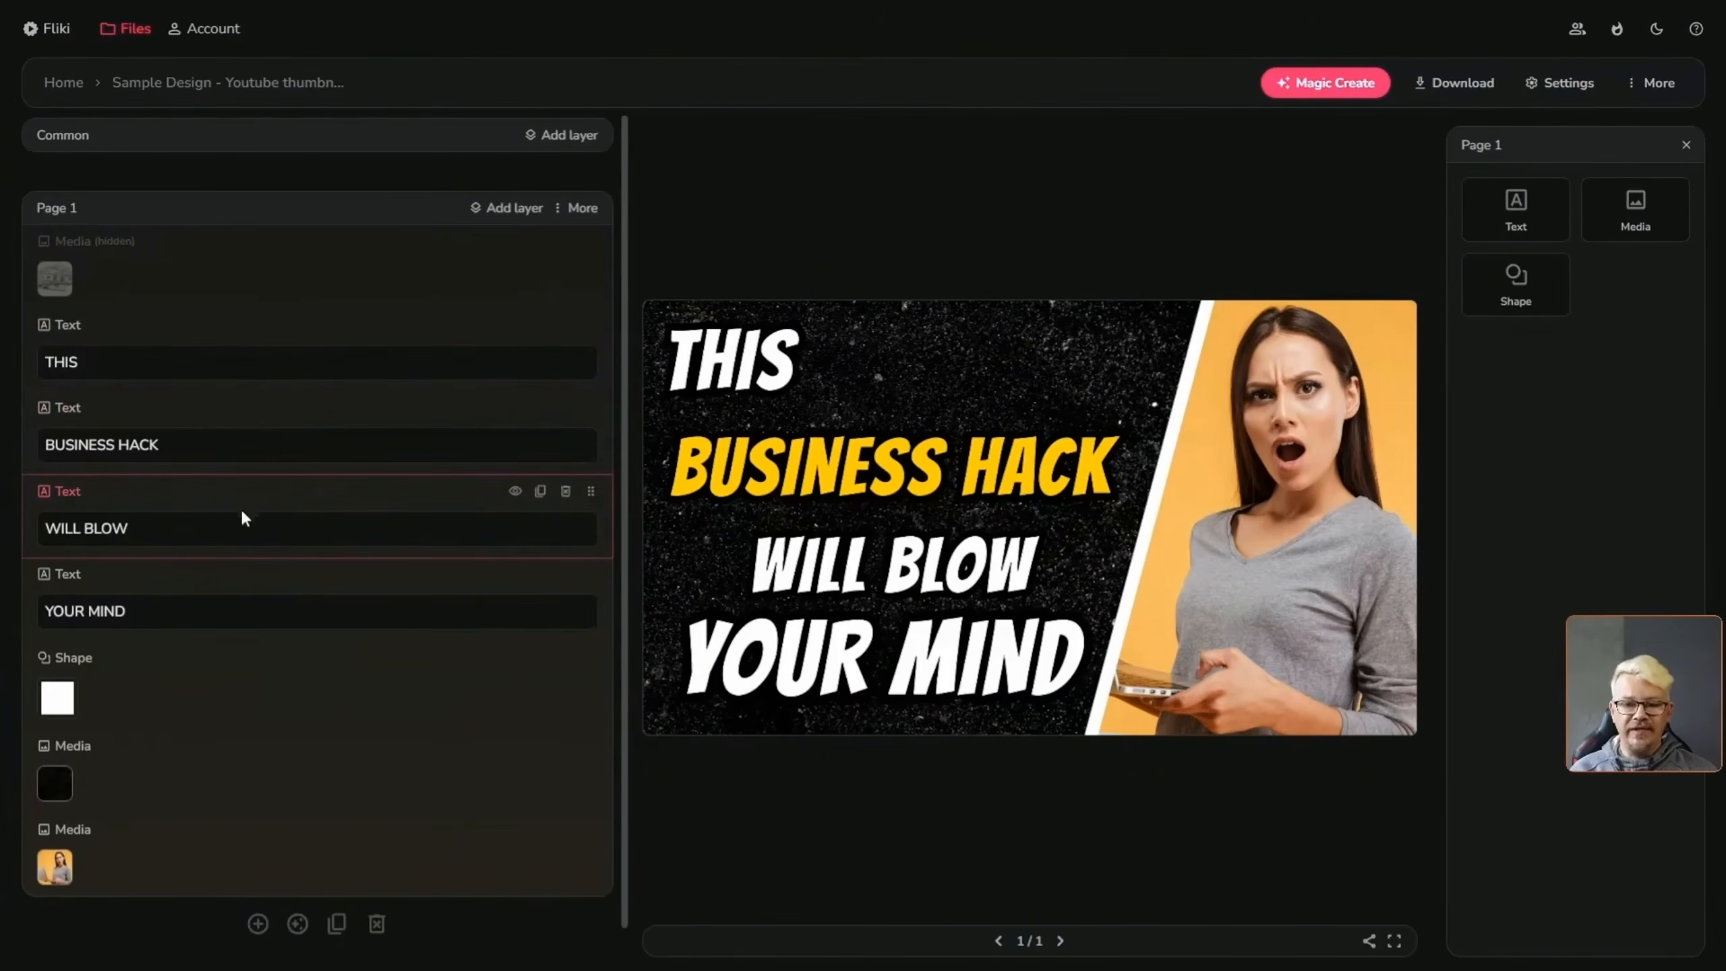
scroll(308, 626, "down", 1)
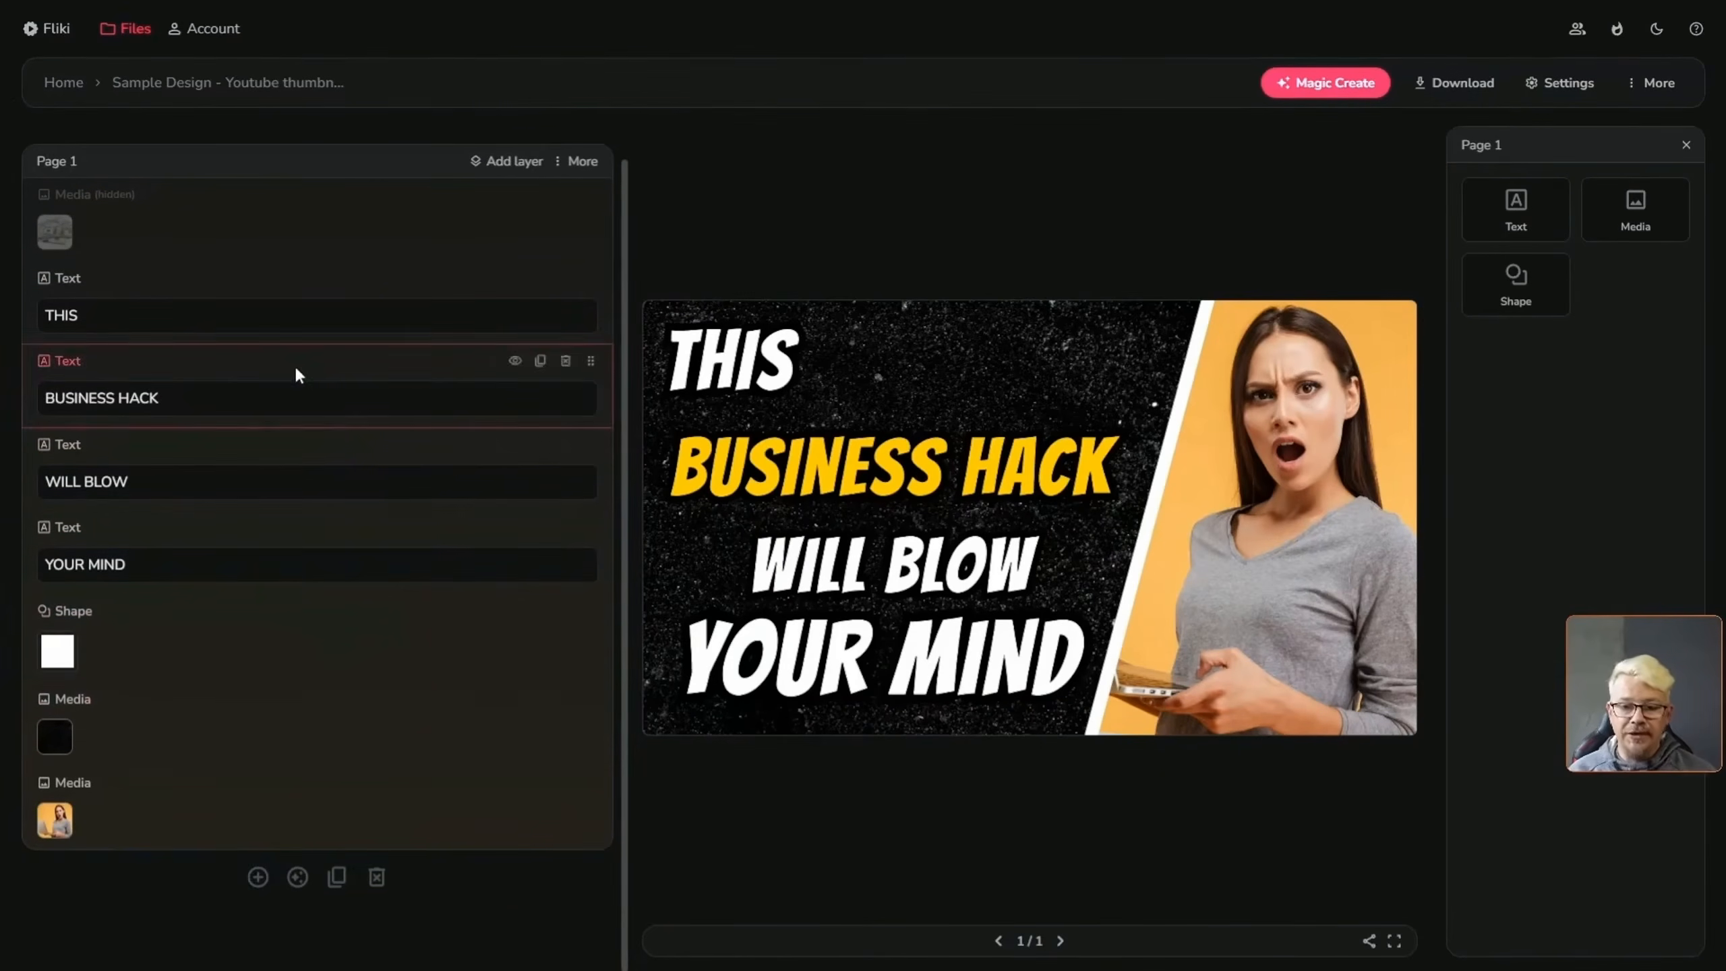
scroll(294, 364, "up", 1)
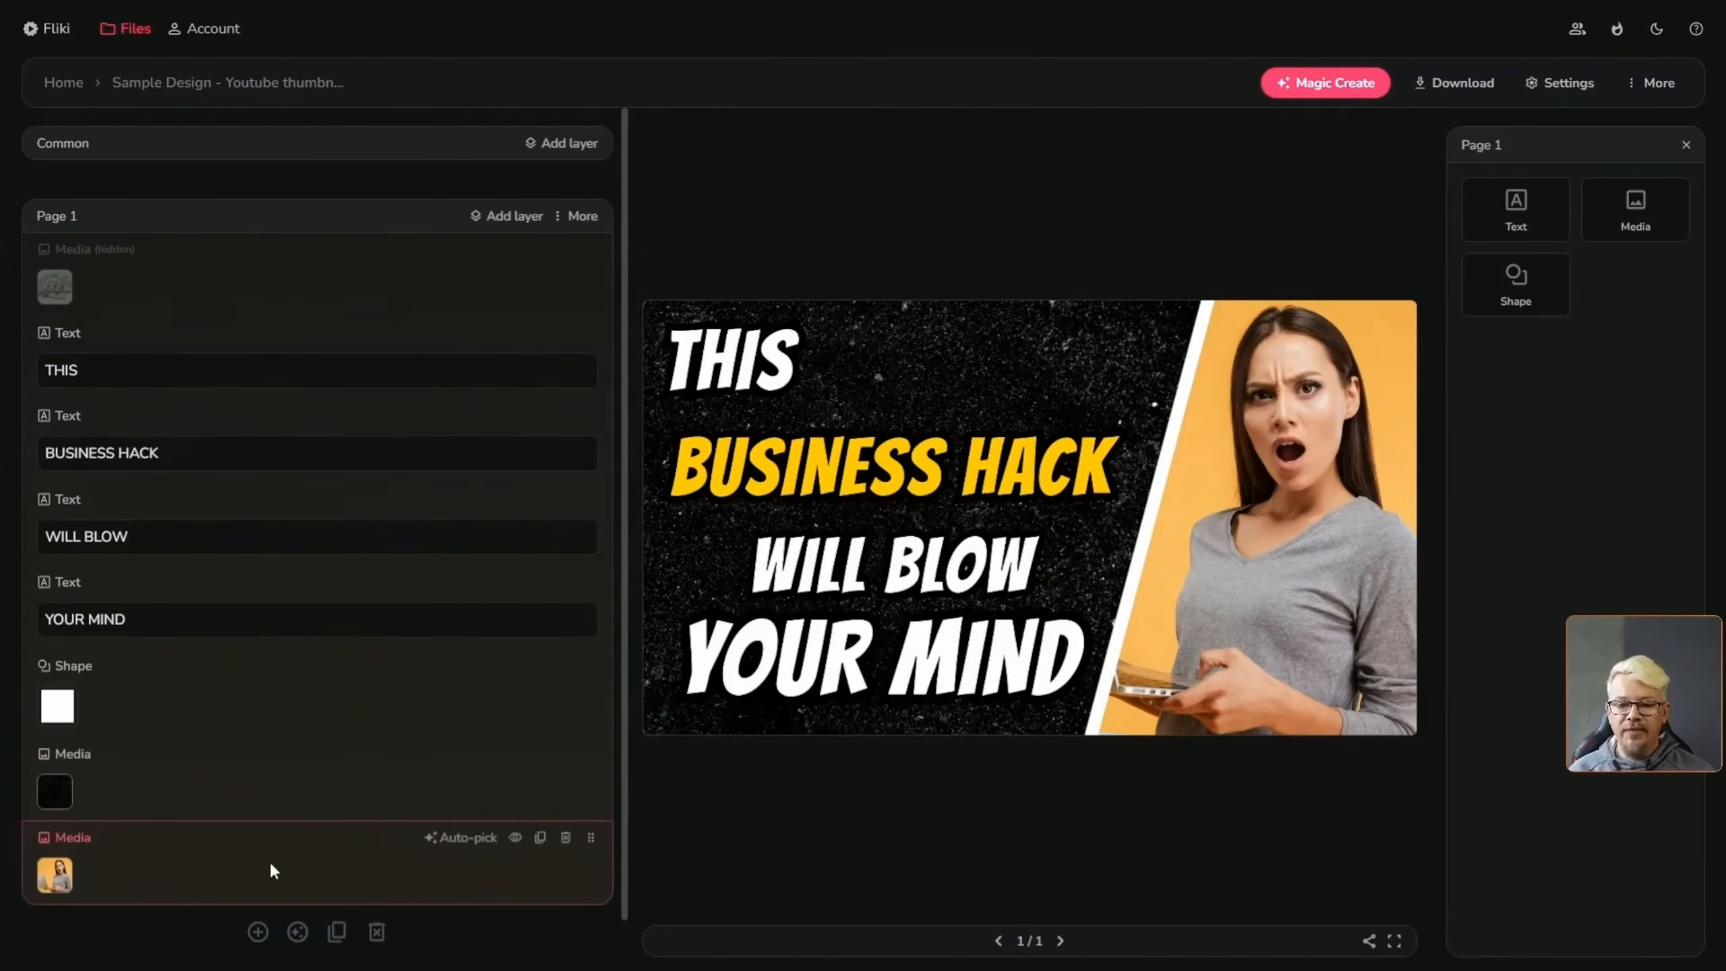
scroll(270, 866, "down", 1)
Replace the woman's photo in Page 1's lowest media layer with an image auto-picked by AI
left_click(185, 823)
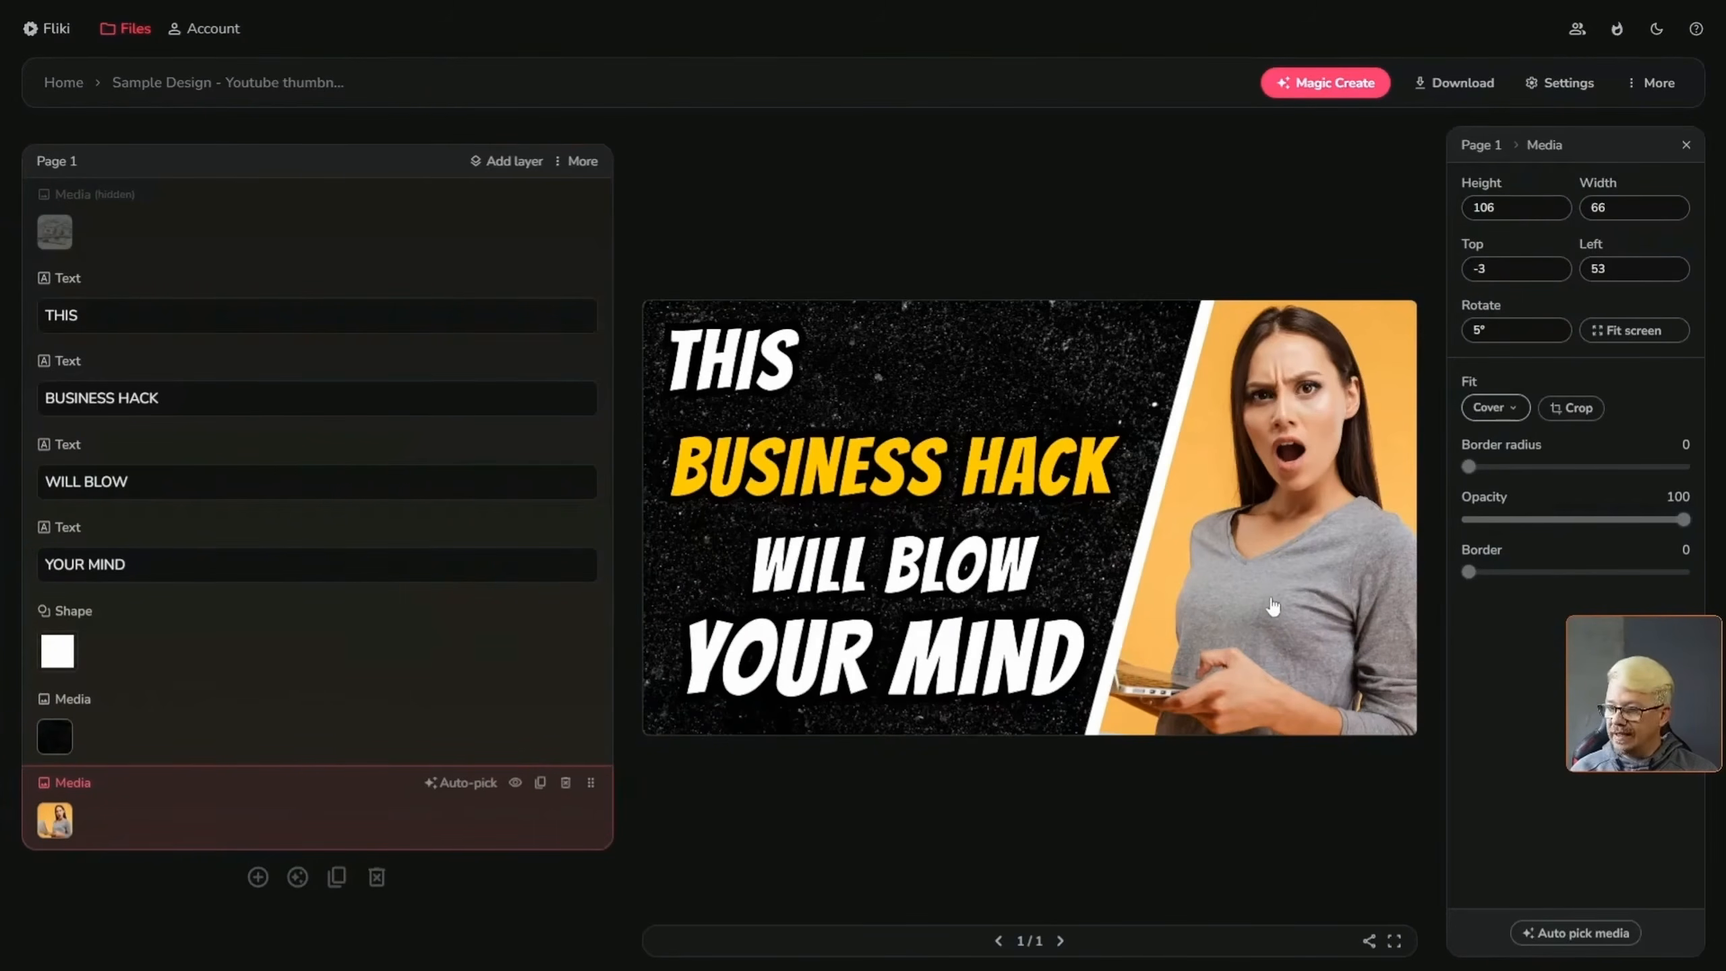
left_click(474, 787)
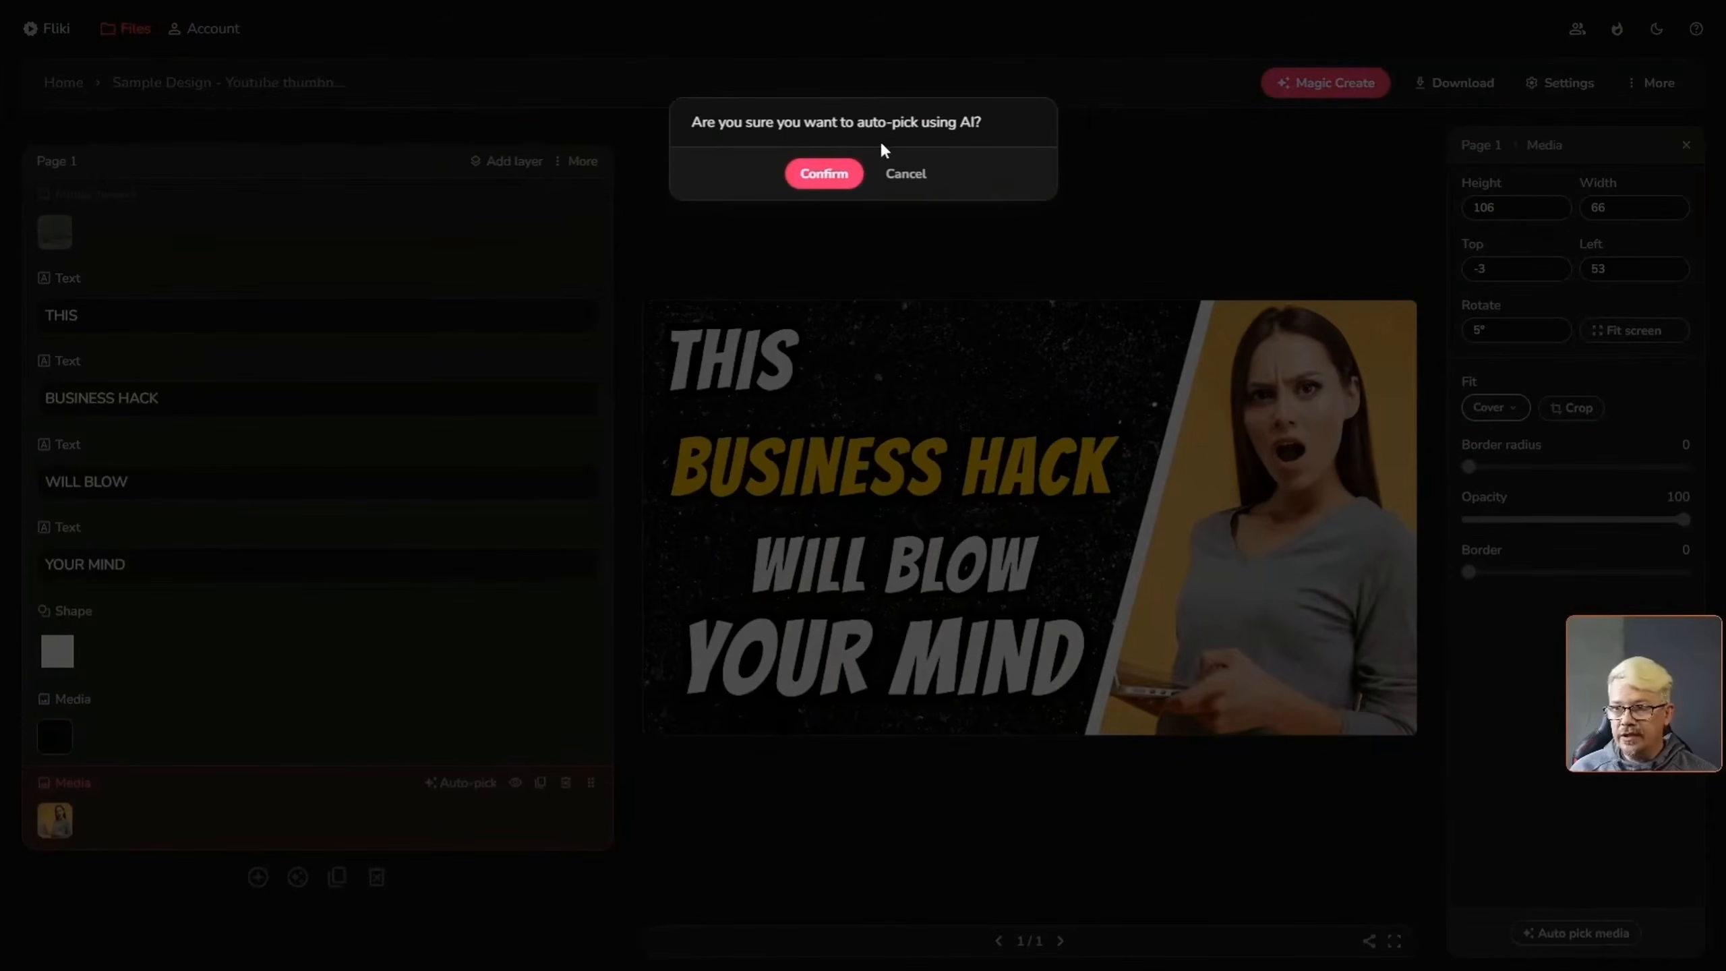
left_click(805, 178)
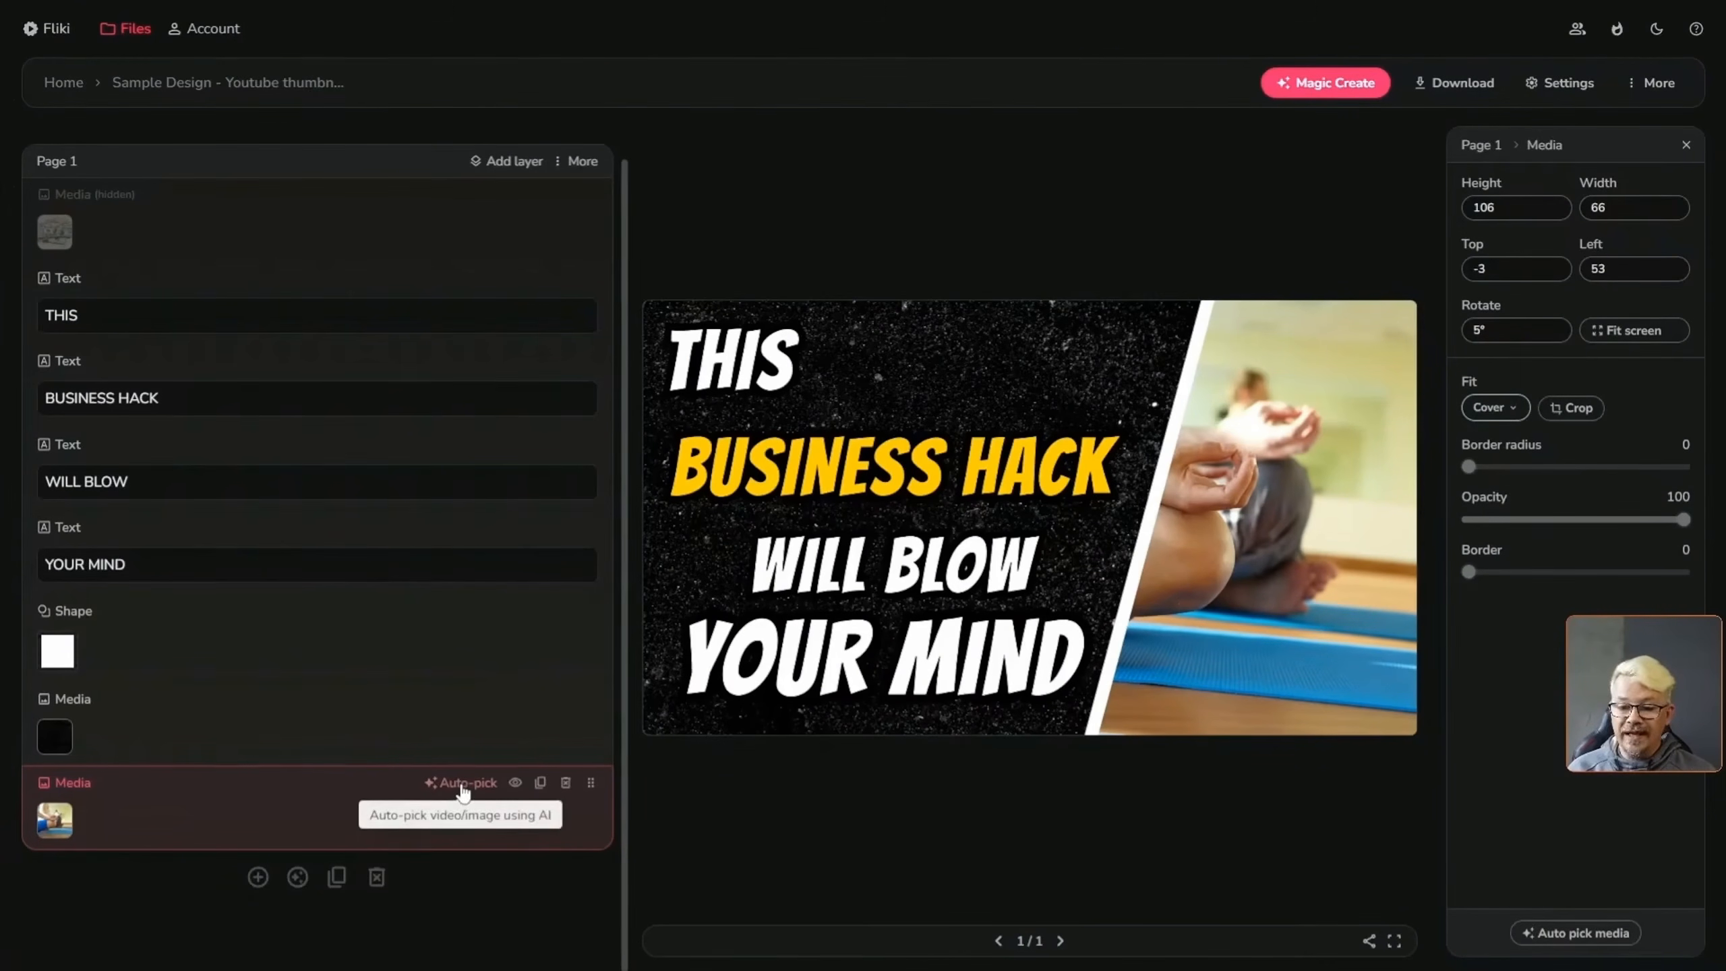
Look at the stock images and the AI image generation options for Page 1's lowest media layer
left_click(47, 824)
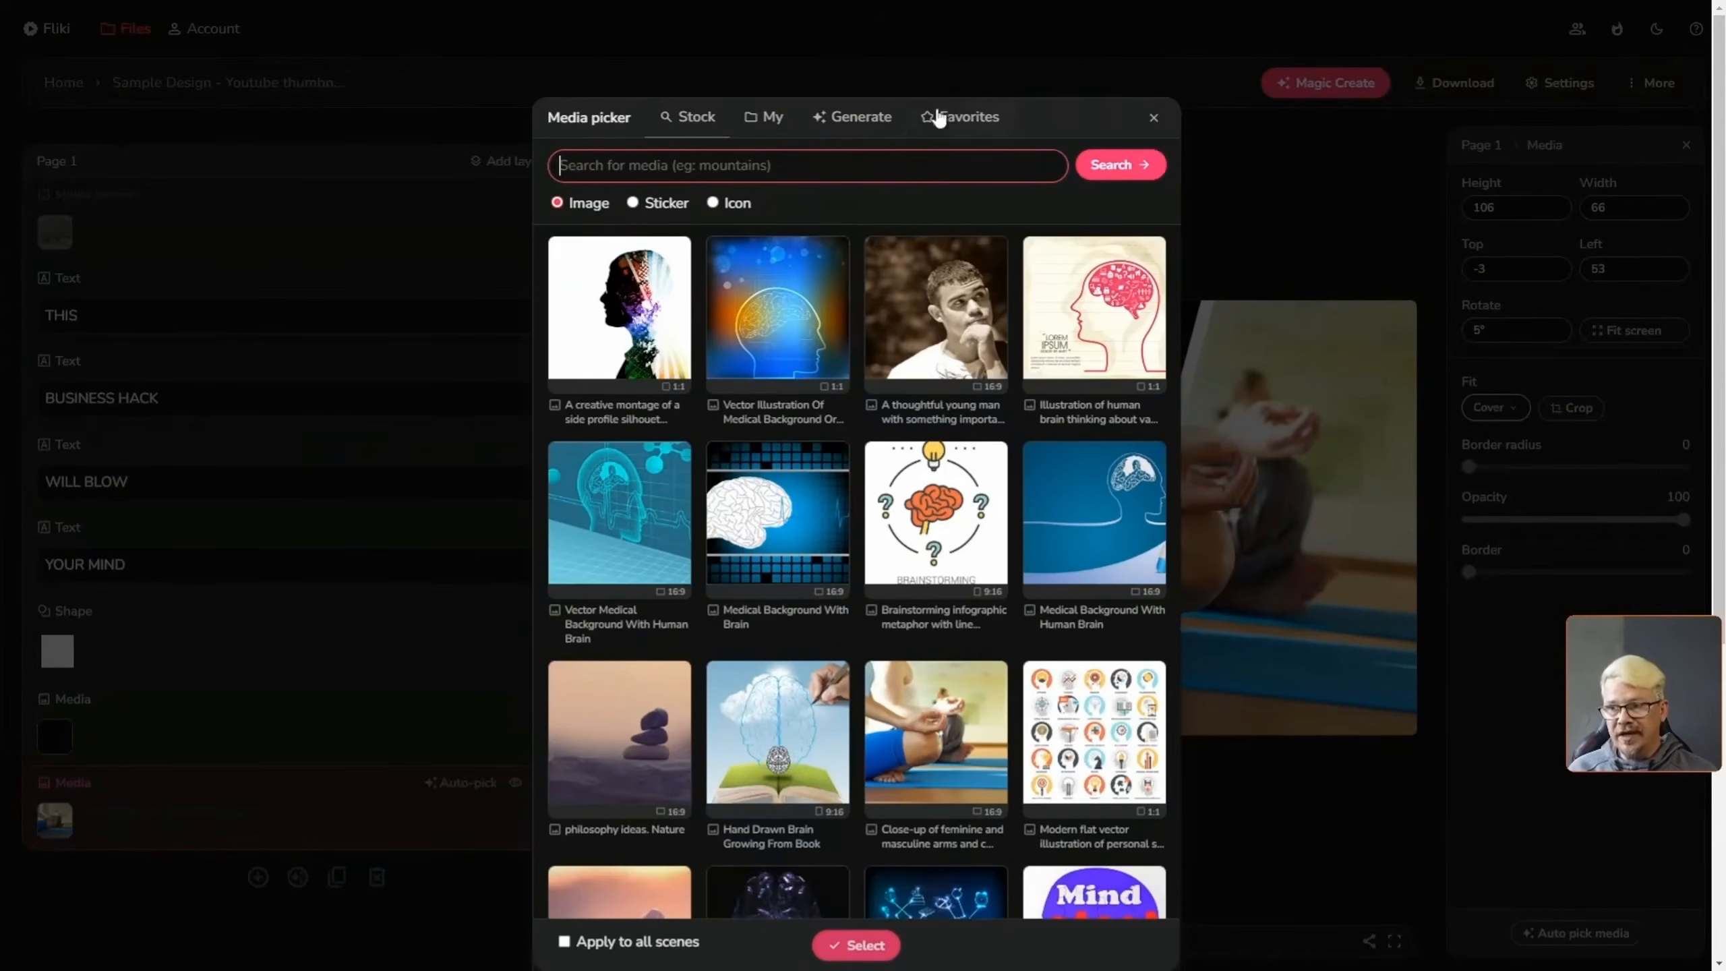
left_click(875, 121)
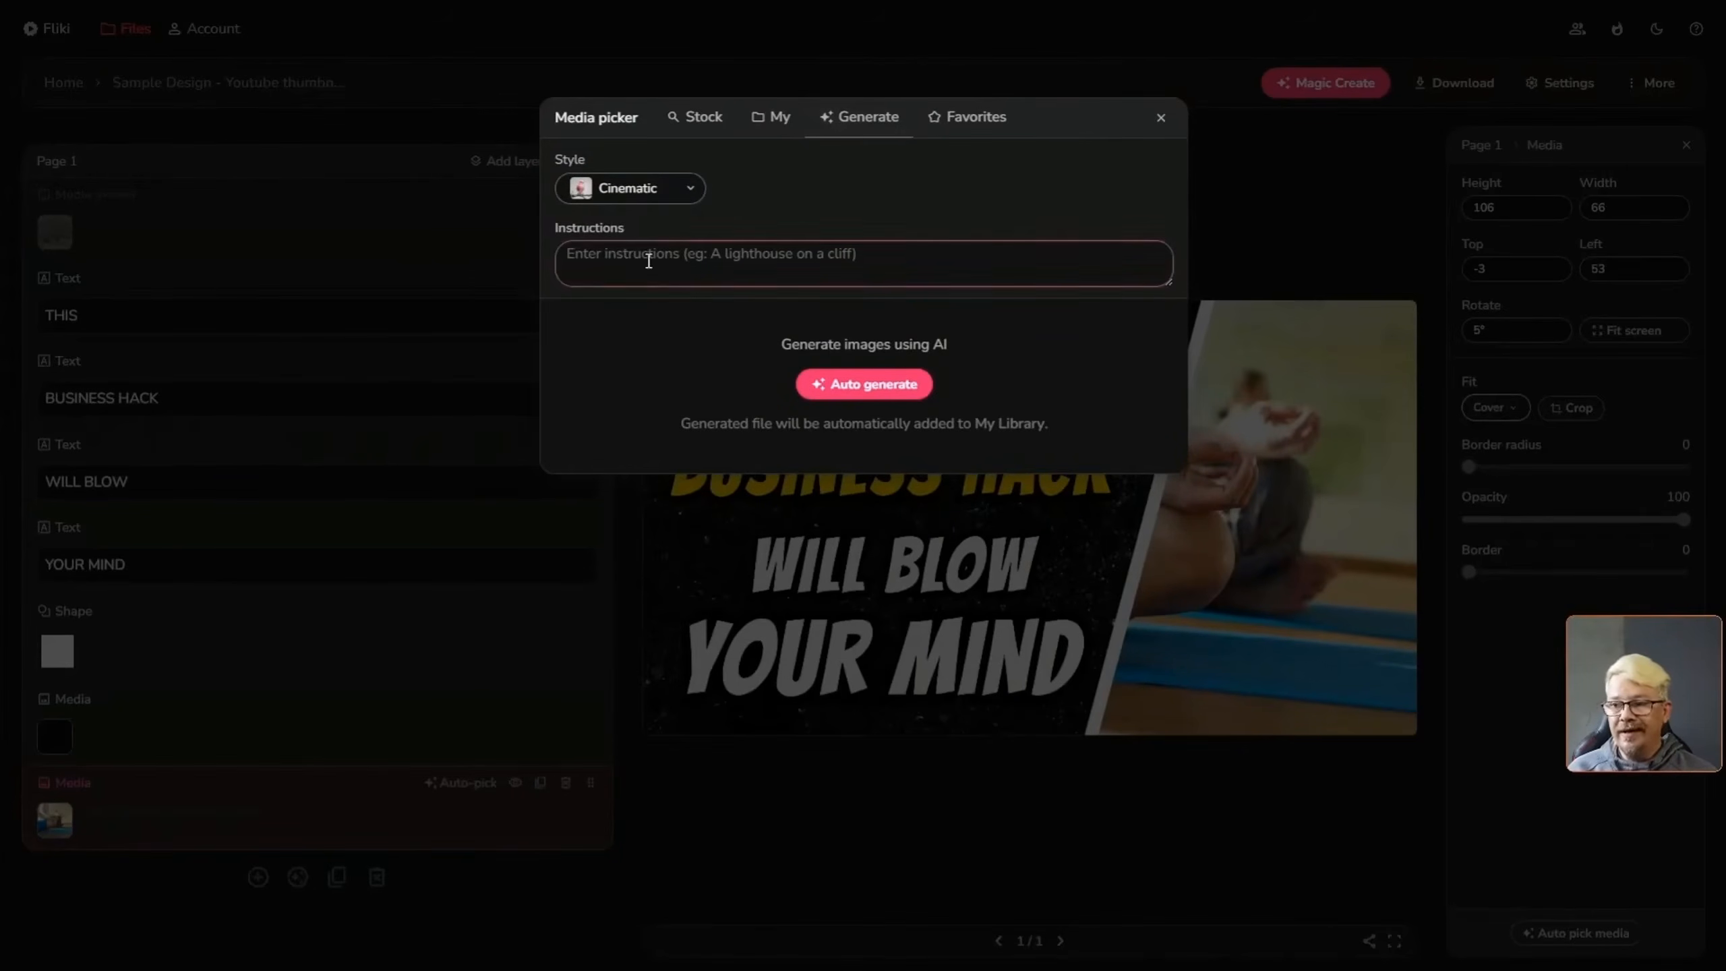
left_click(1005, 280)
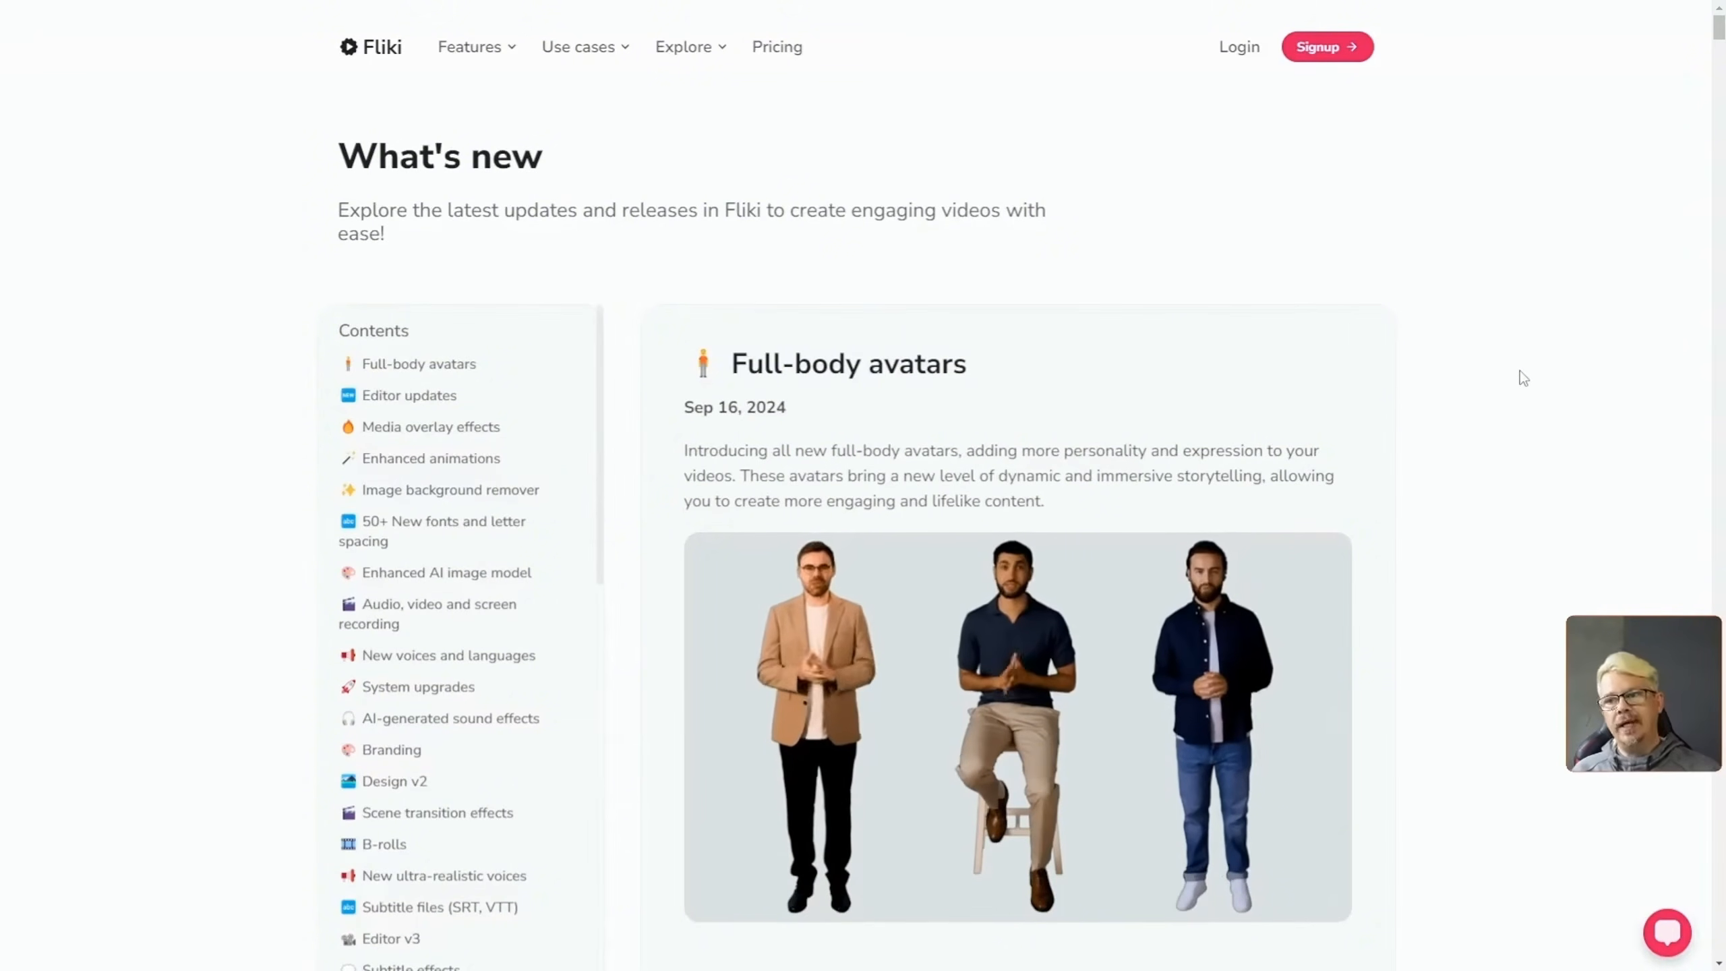
Browse Fliki's What's new page, examining the feature updates from Full-body avatars through the older releases such as Trash bin and Designs
scroll(1522, 379, "down", 20)
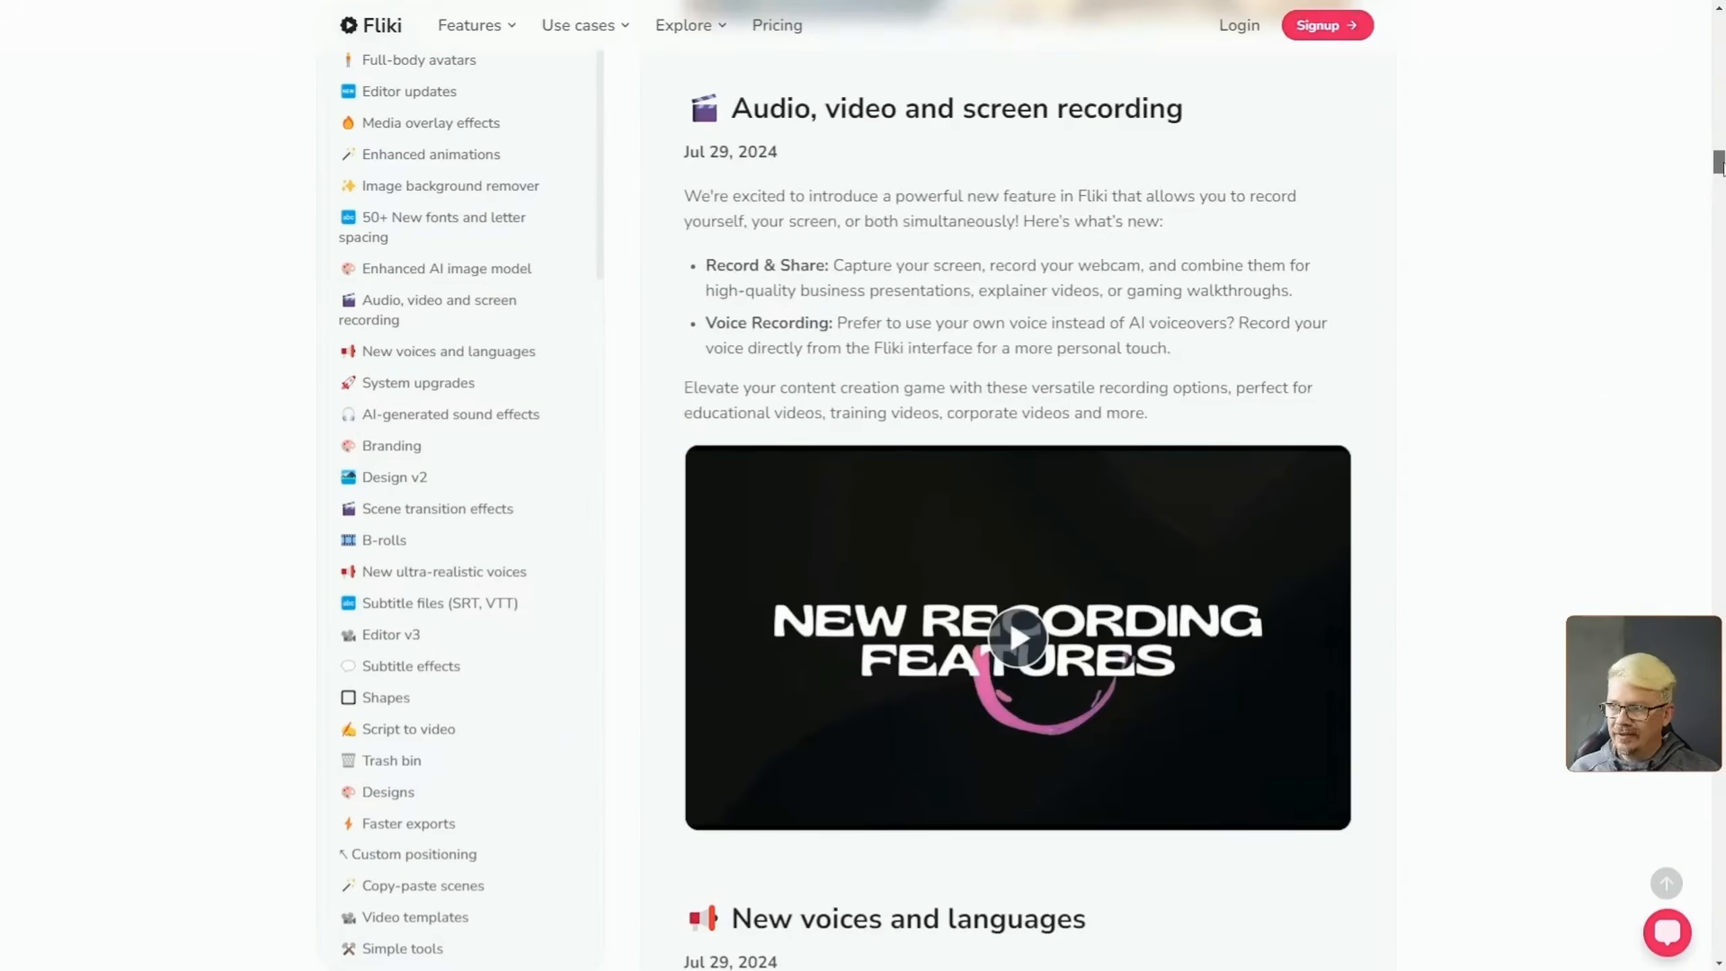
scroll(1018, 476, "down", 20)
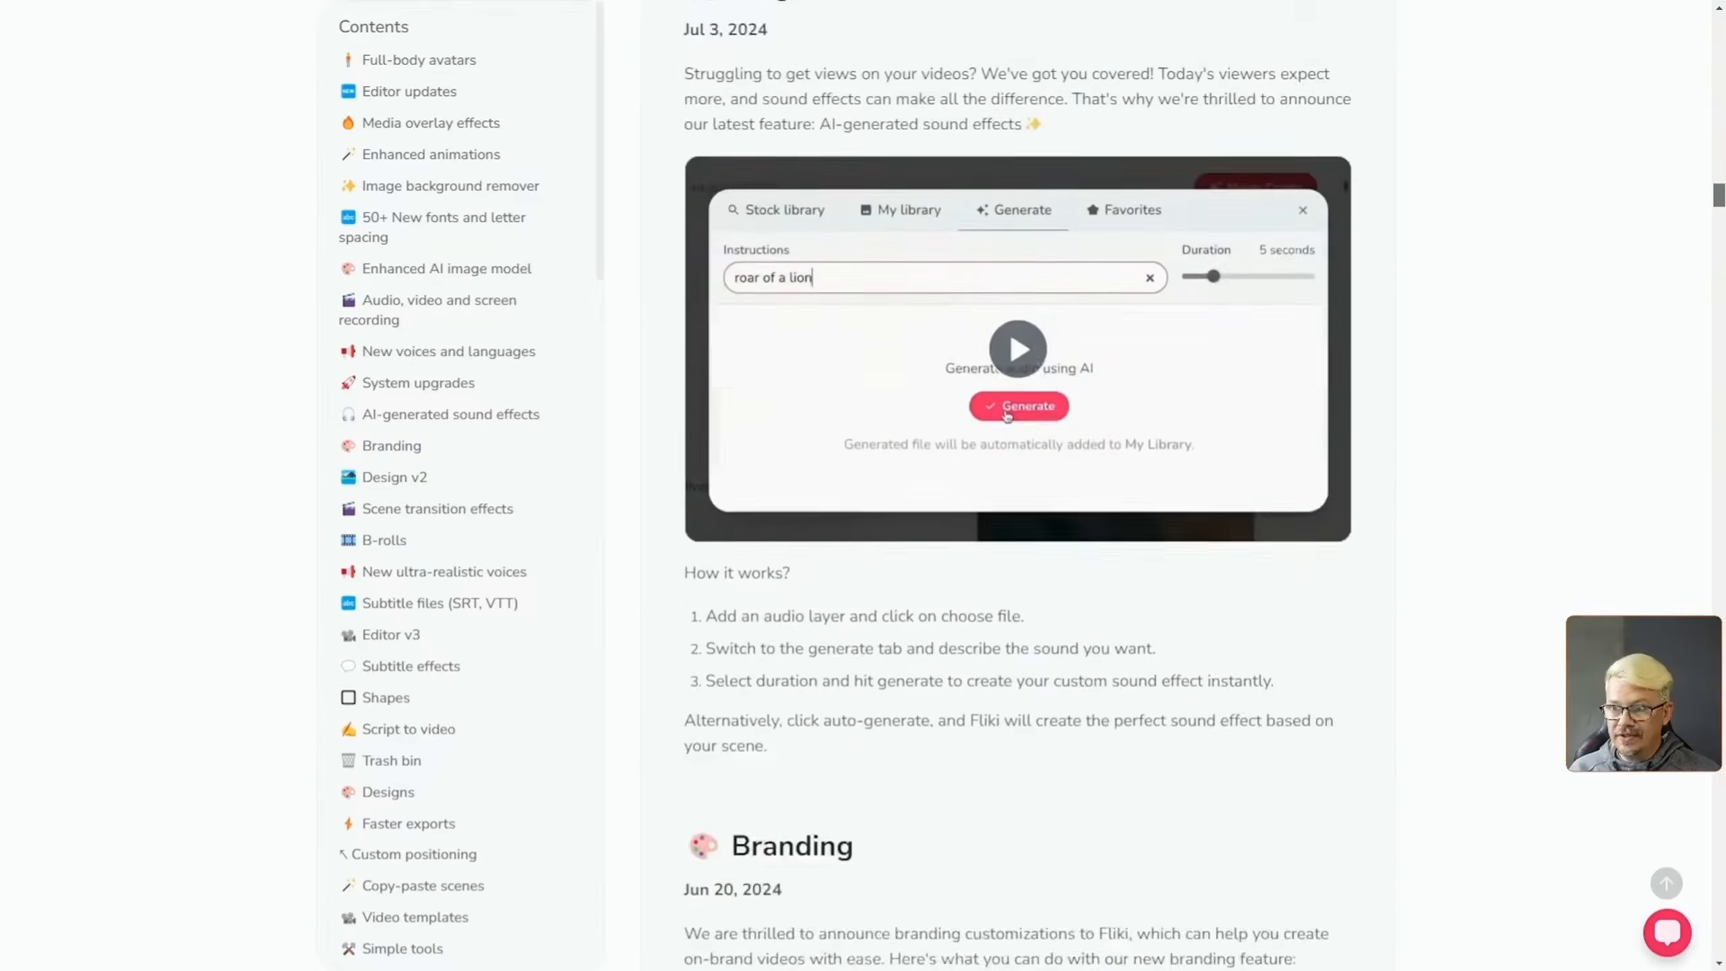
scroll(1019, 477, "down", 20)
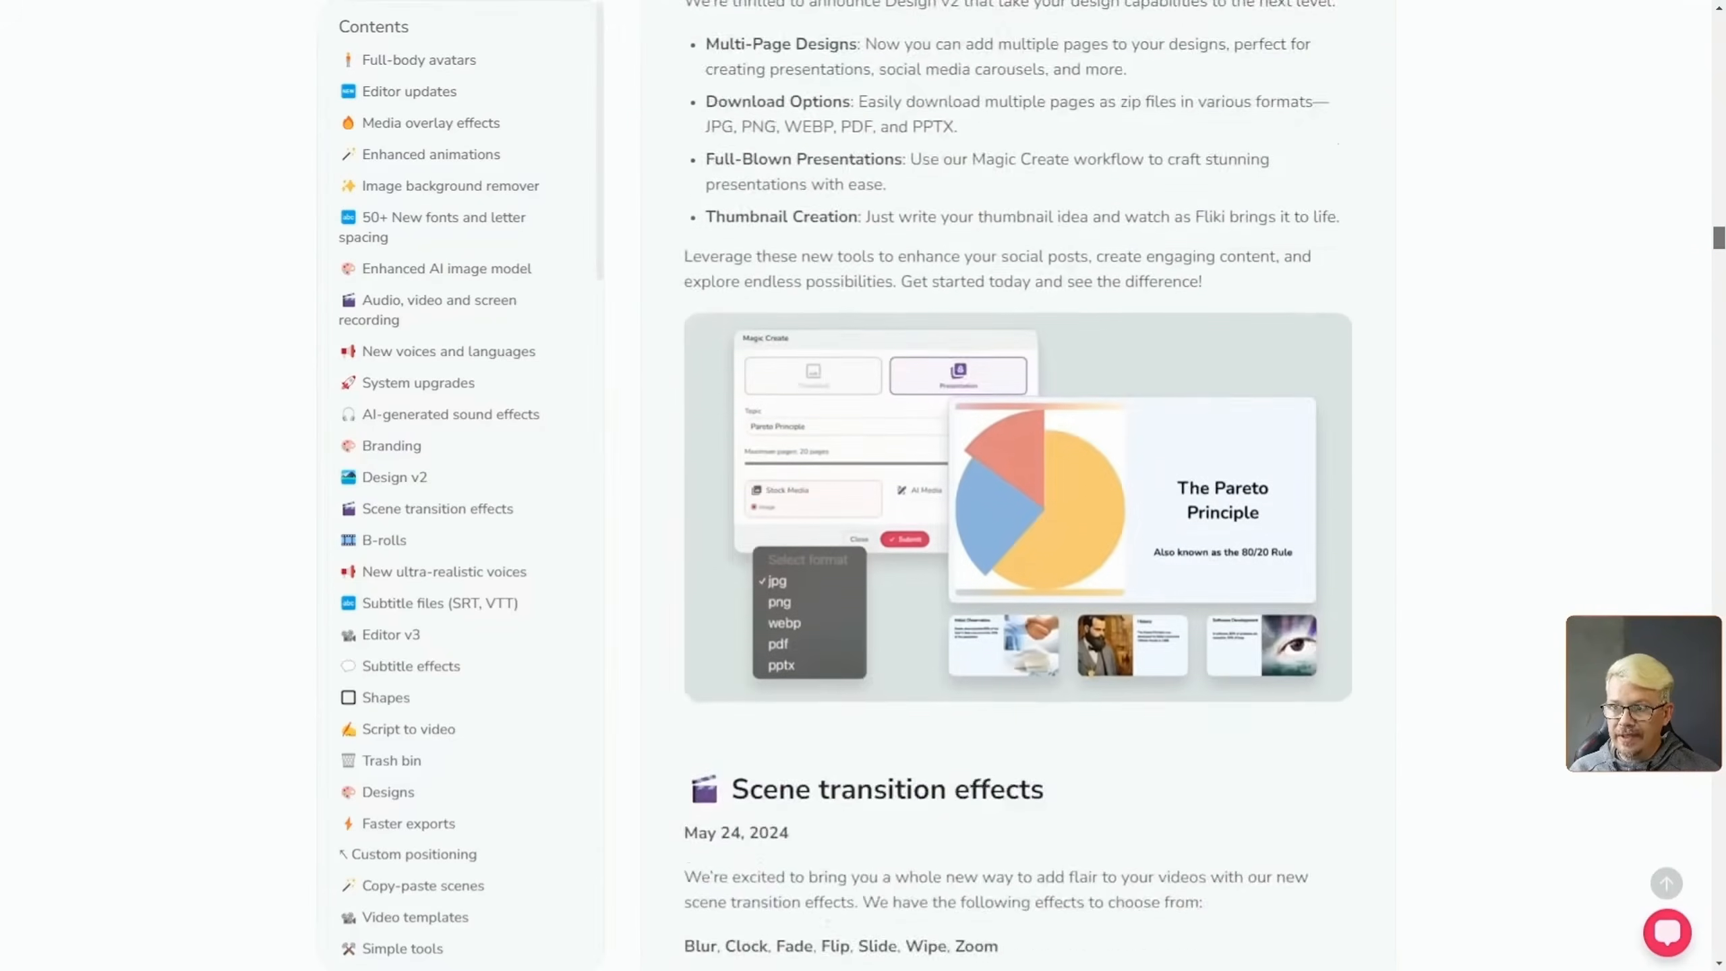
scroll(1723, 438, "down", 20)
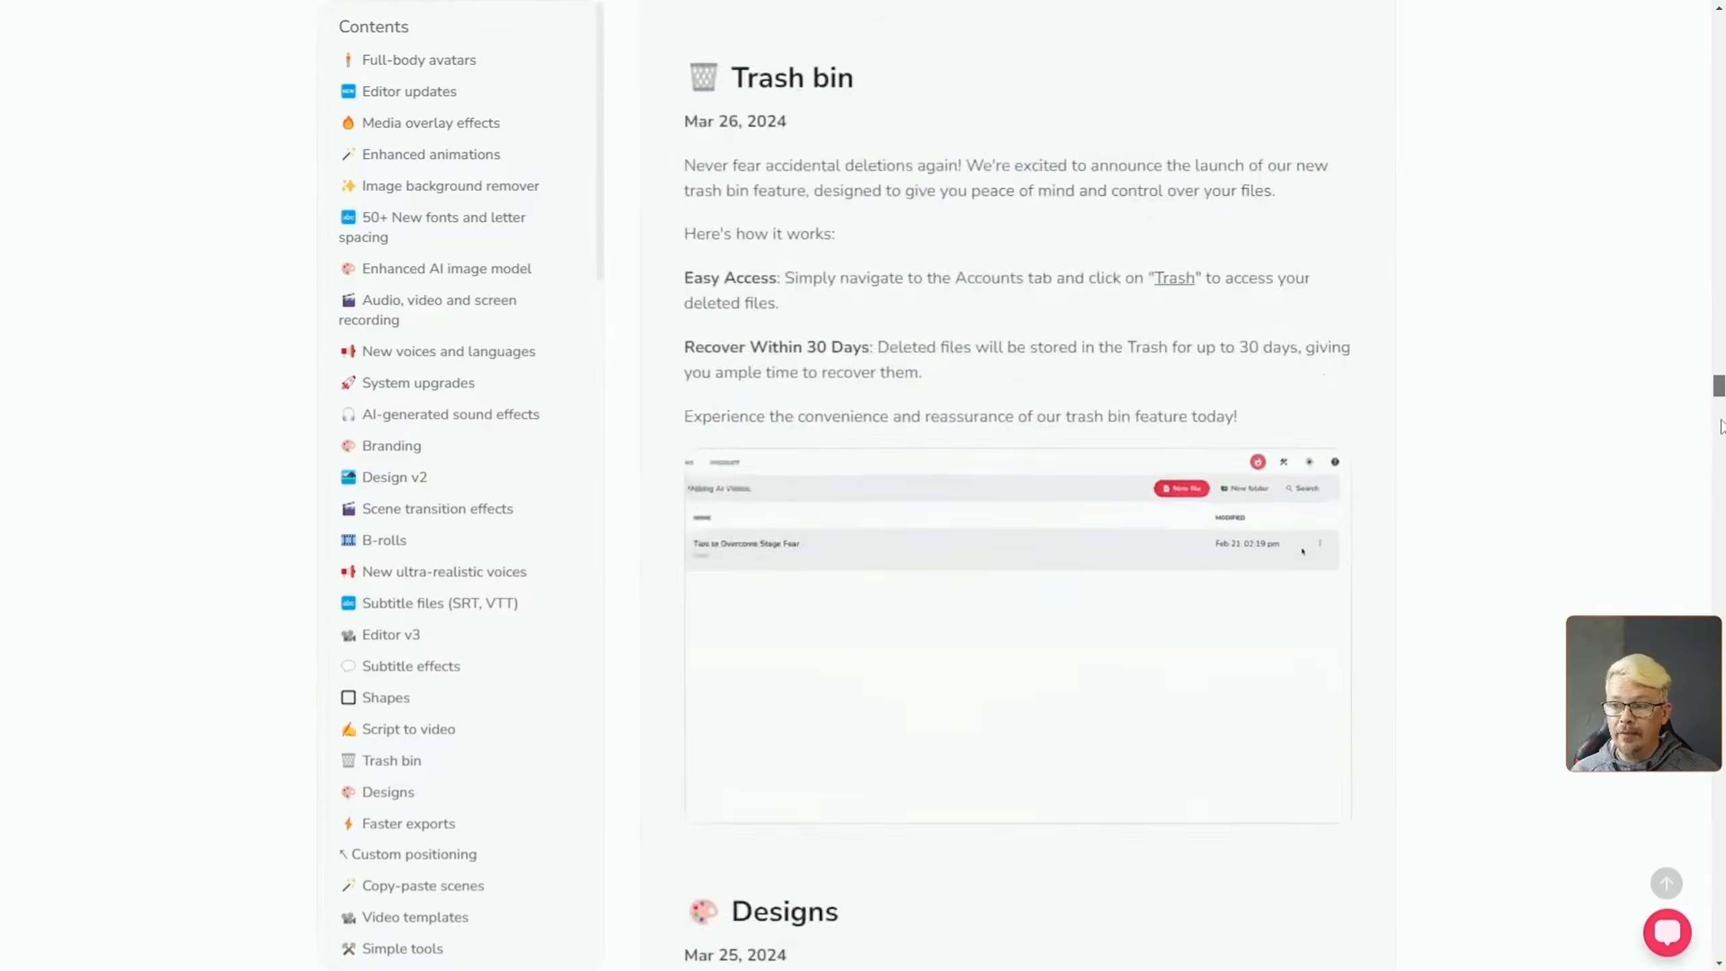
scroll(1723, 438, "down", 20)
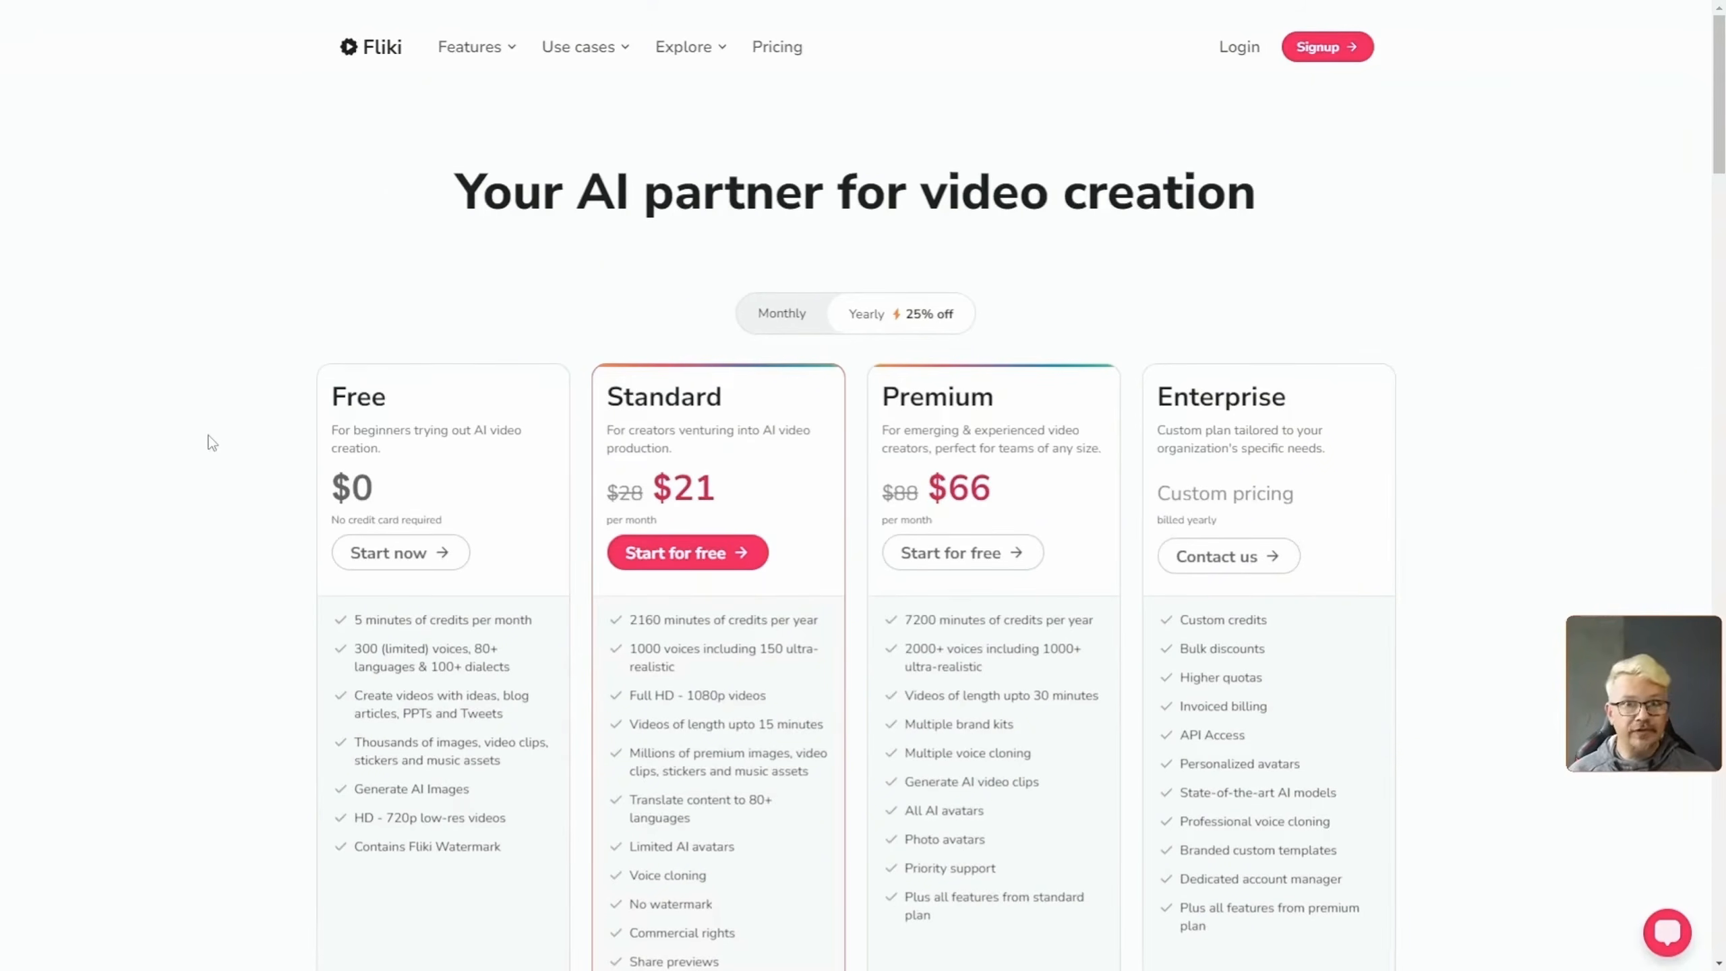
Compare the Free, Standard, Premium and Enterprise plans on the pricing page and read the FAQ answer on how credits are calculated
scroll(177, 453, "down", 4)
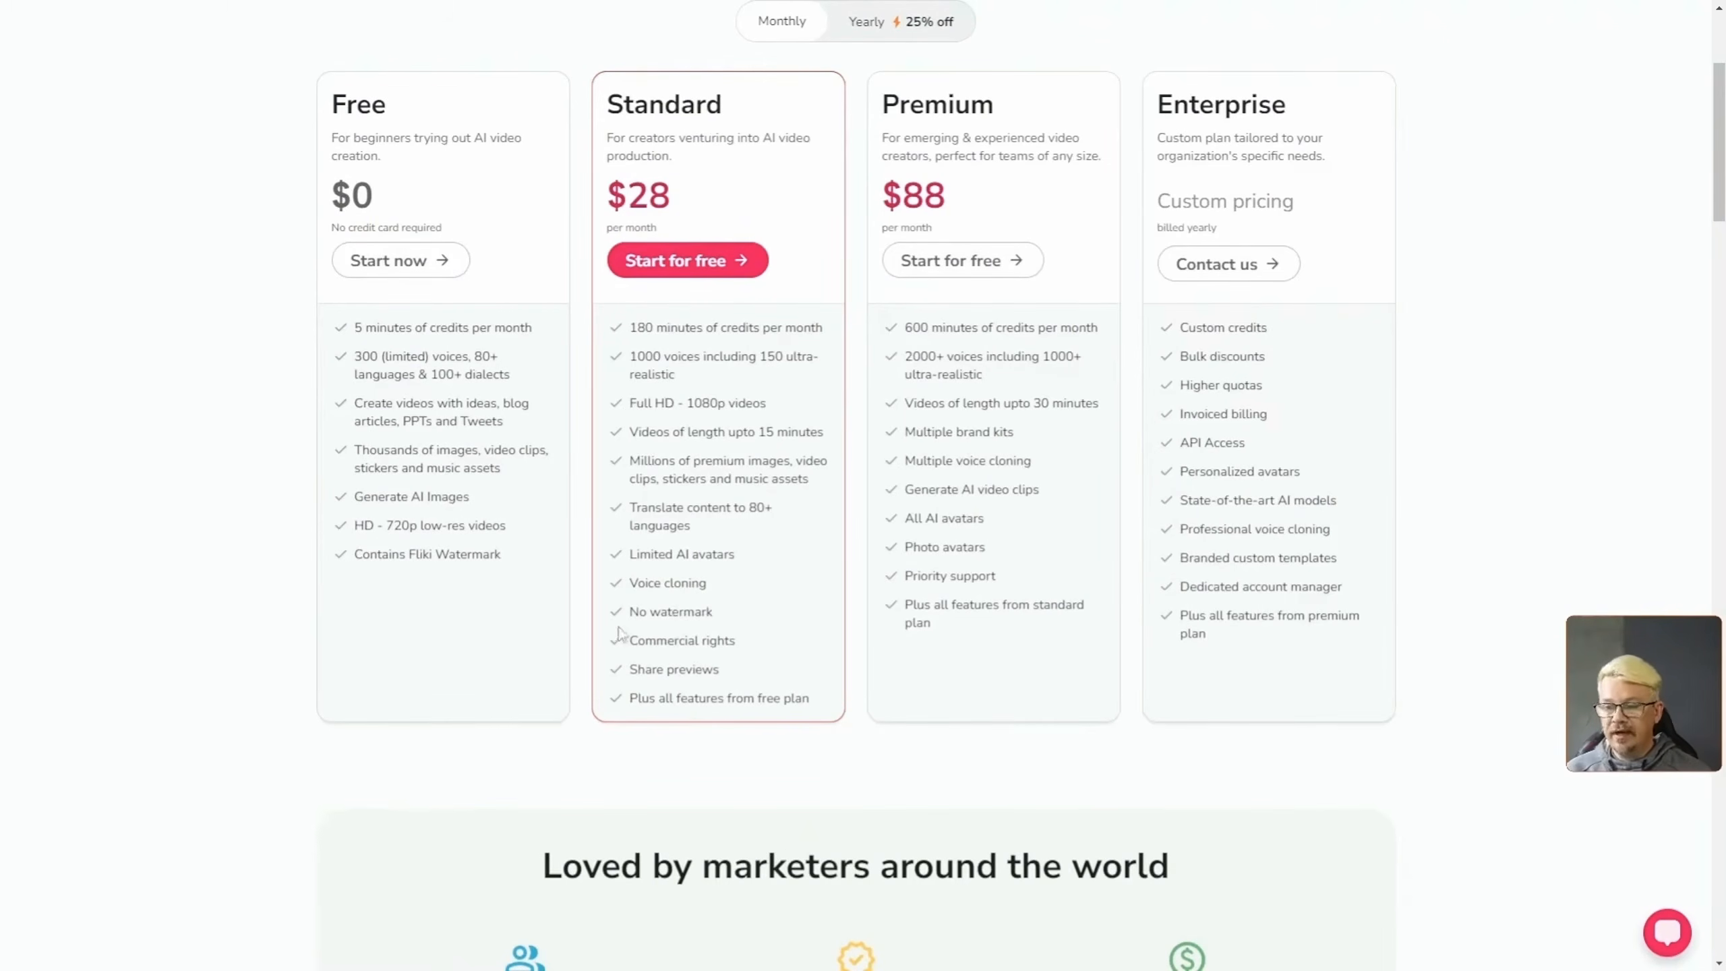
scroll(736, 609, "up", 1)
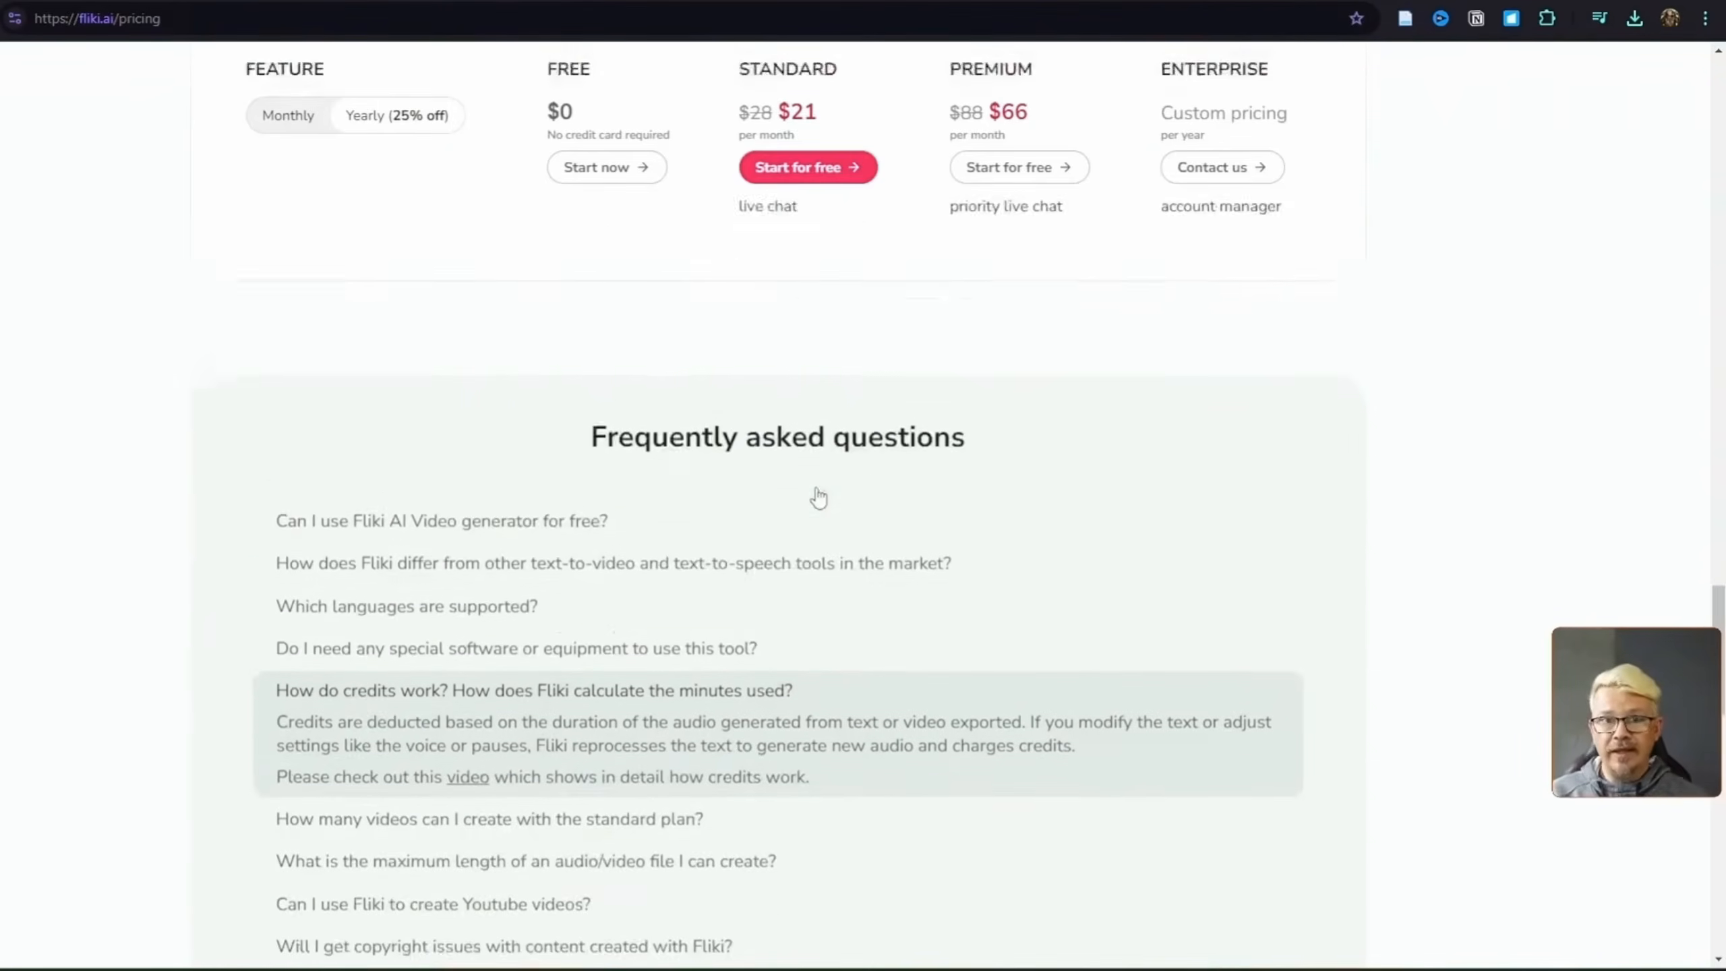
scroll(818, 497, "down", 5)
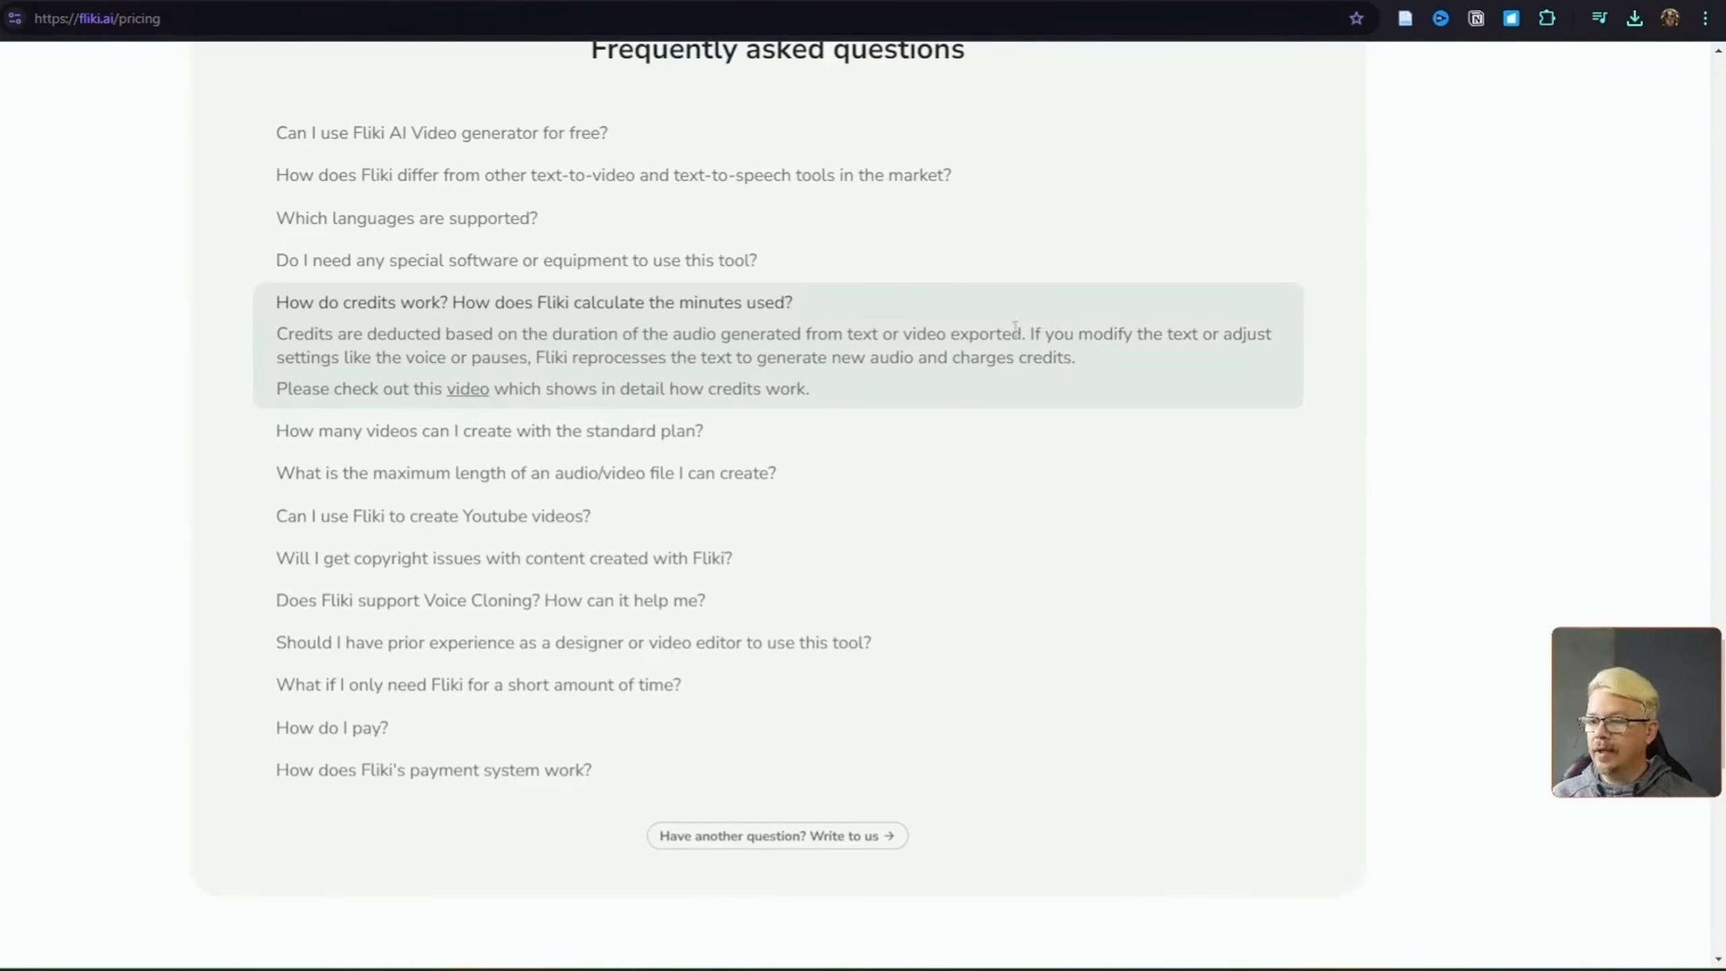
left_click_drag(1031, 333, 580, 354)
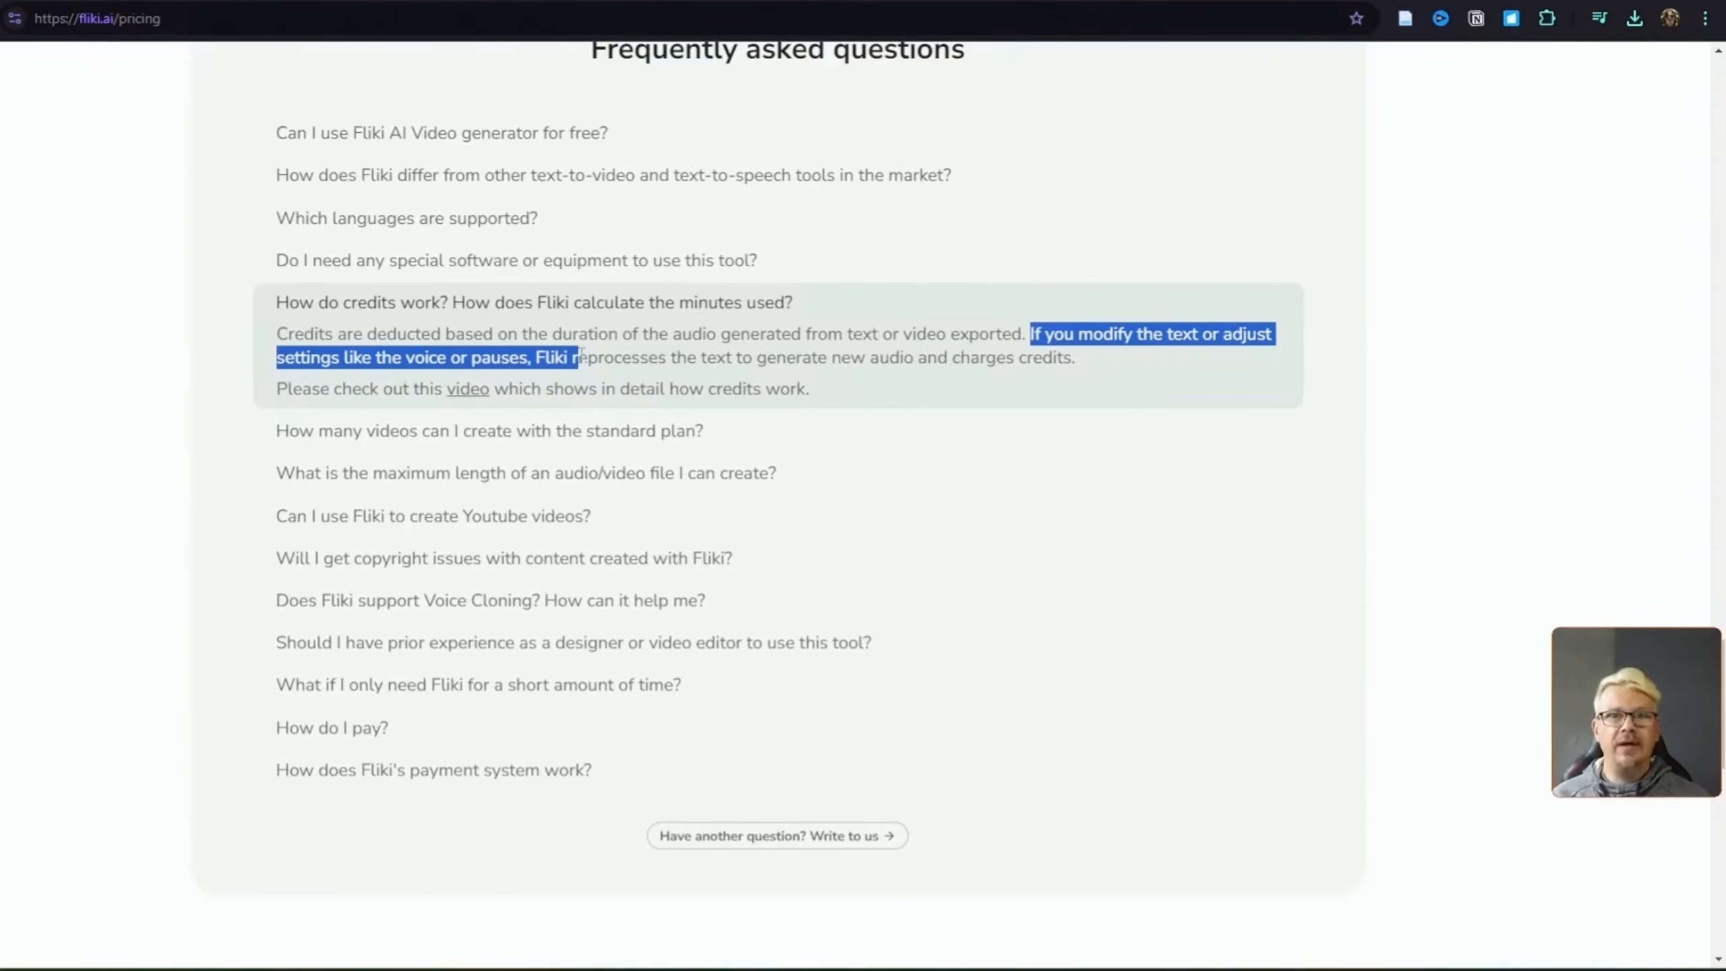
left_click(537, 356)
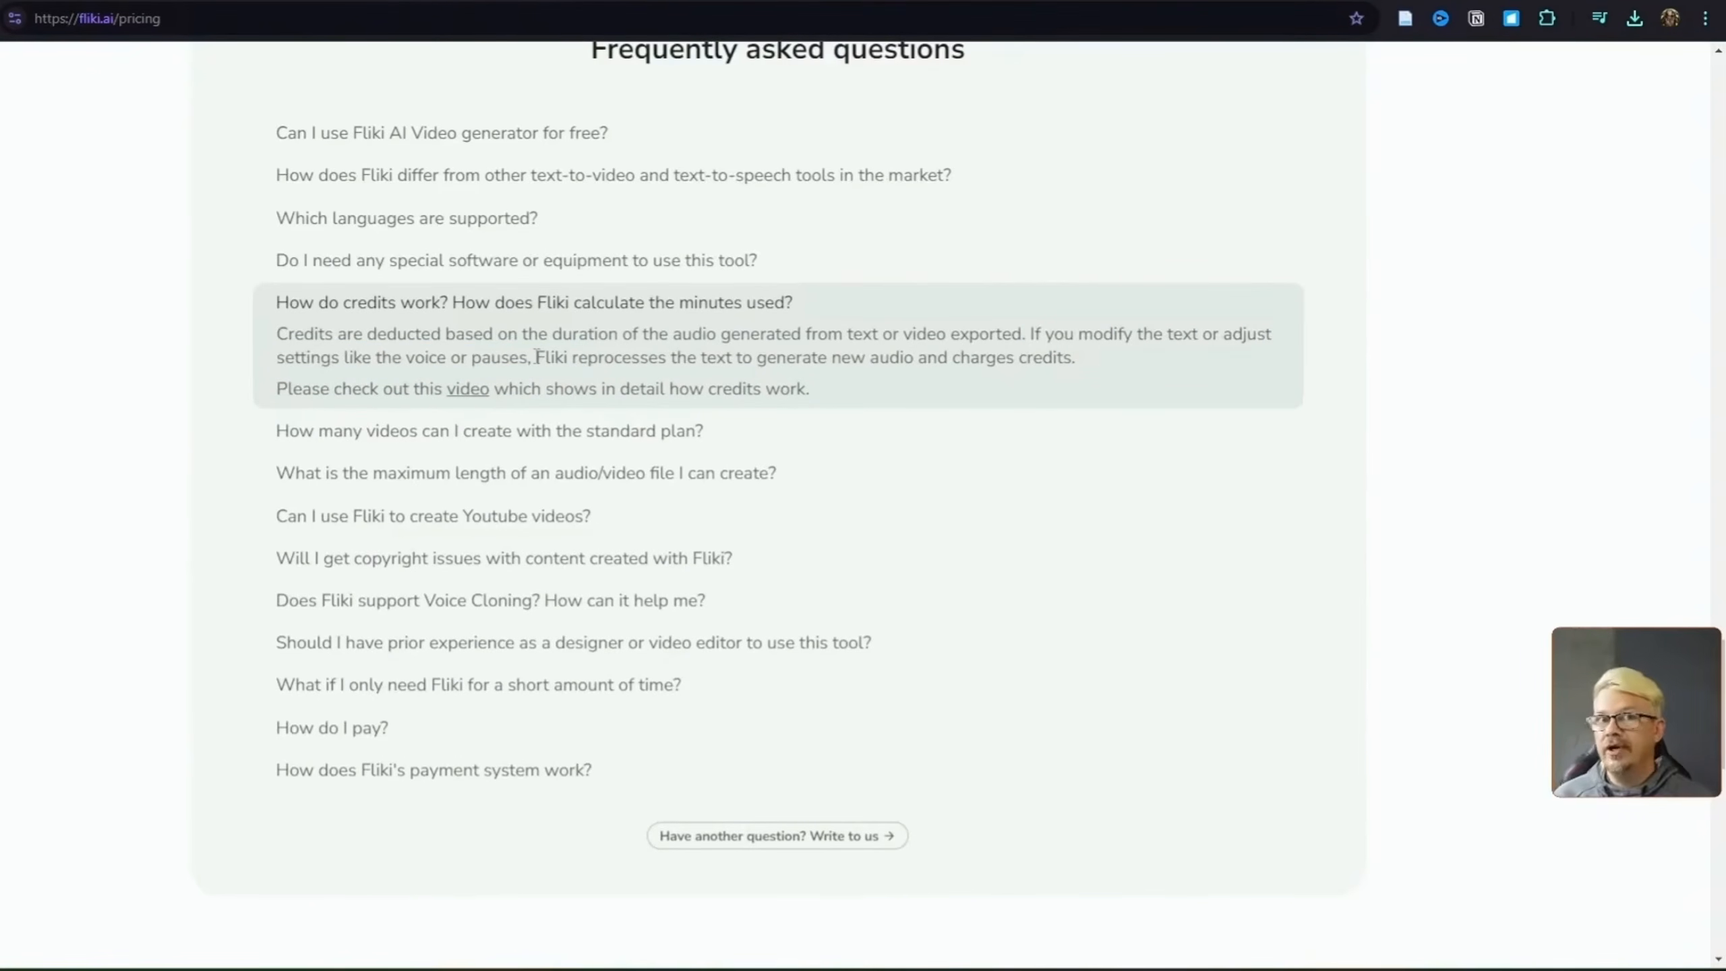